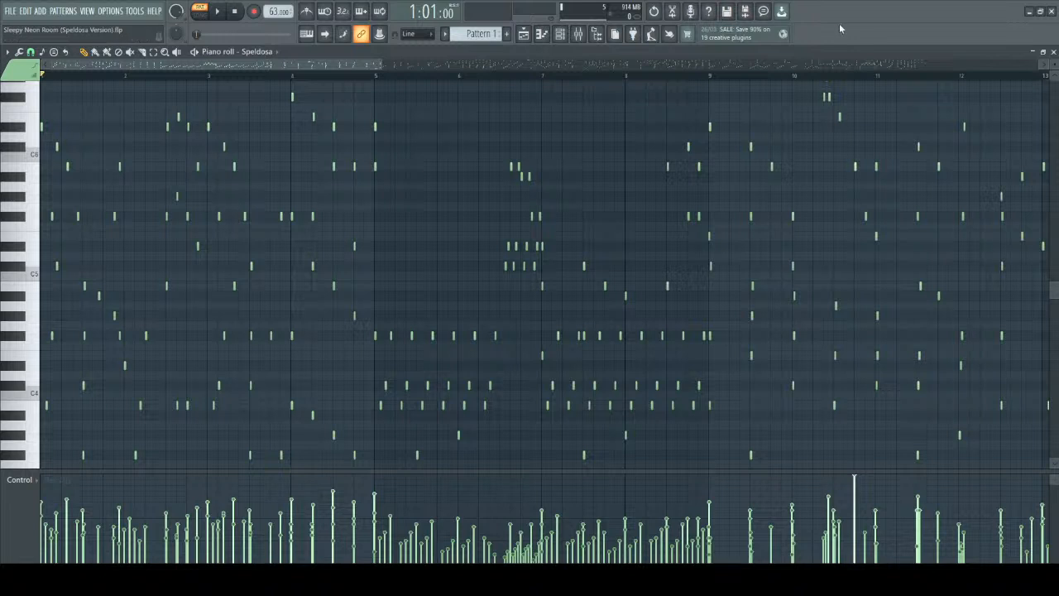
Play the Speldosa pattern in its original key from the start and stop playback.
{"action": "key", "text": "space"}
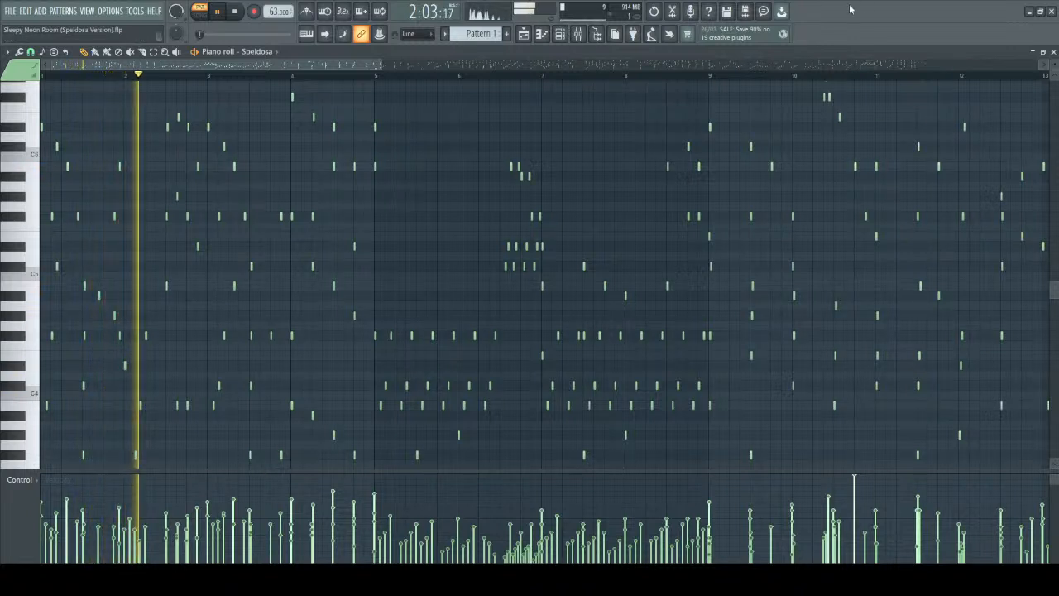
{"action": "key", "text": "space"}
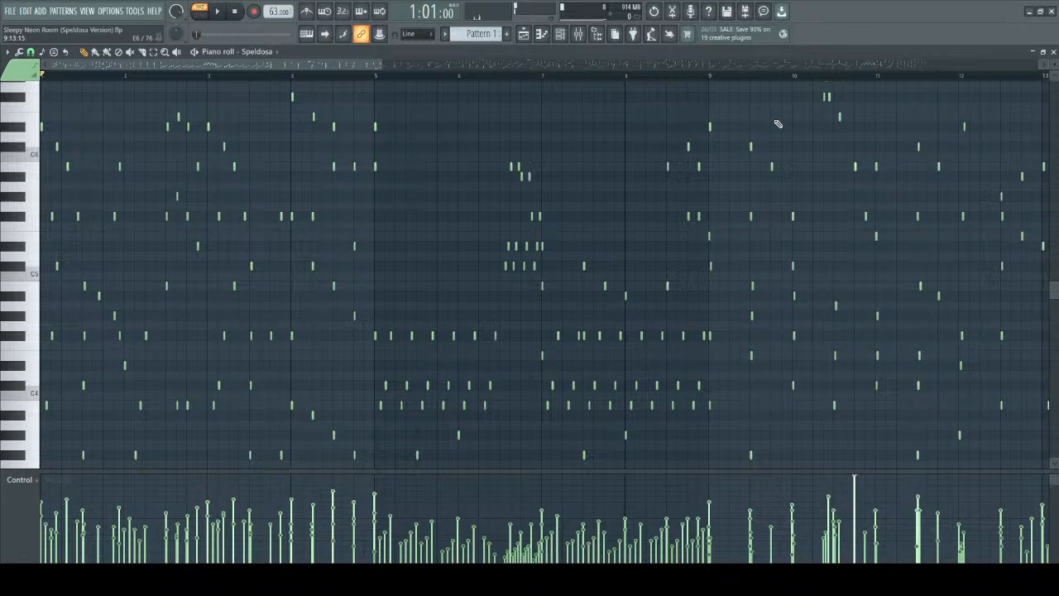
Transpose all notes of the pattern up one semitone so the top opening note is E6, and audition the result.
{"action": "key", "text": "ctrl+a"}
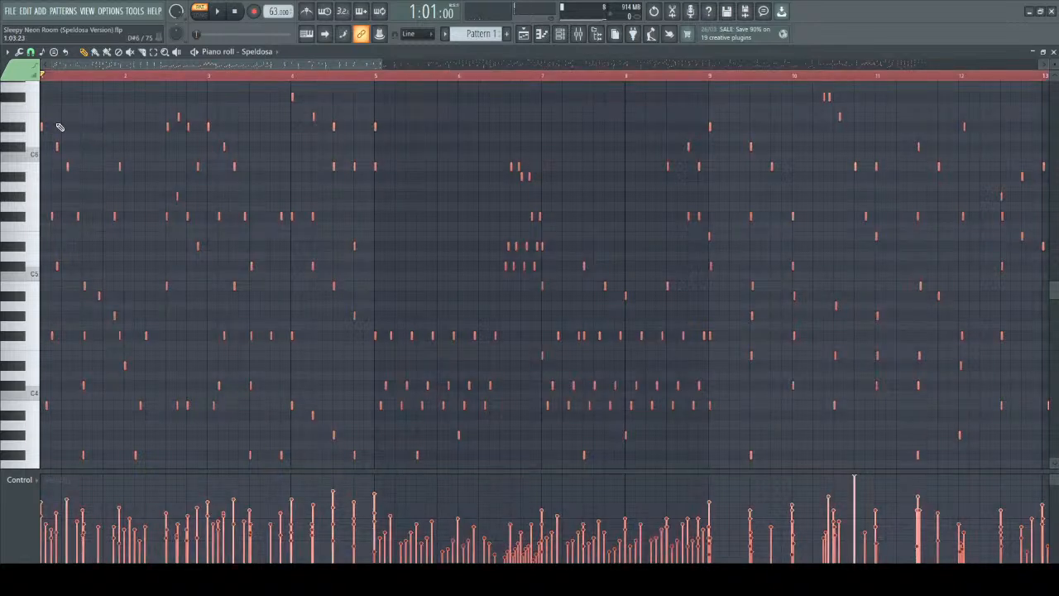
{"action": "scroll", "coordinate": [60, 124], "scroll_direction": "up", "scroll_amount": 5}
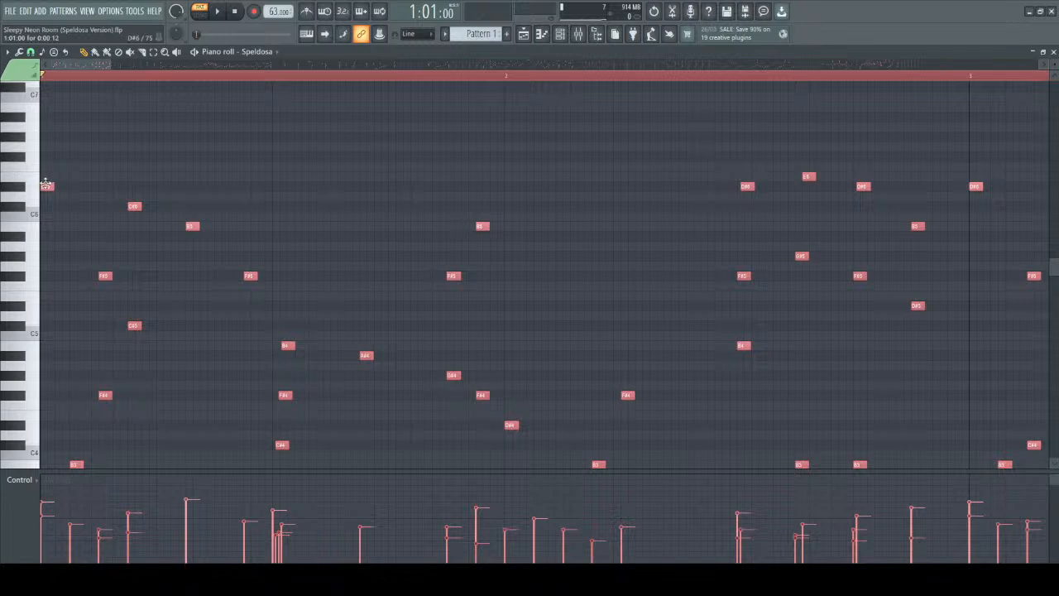
{"action": "left_click_drag", "start_coordinate": [46, 184], "coordinate": [45, 166]}
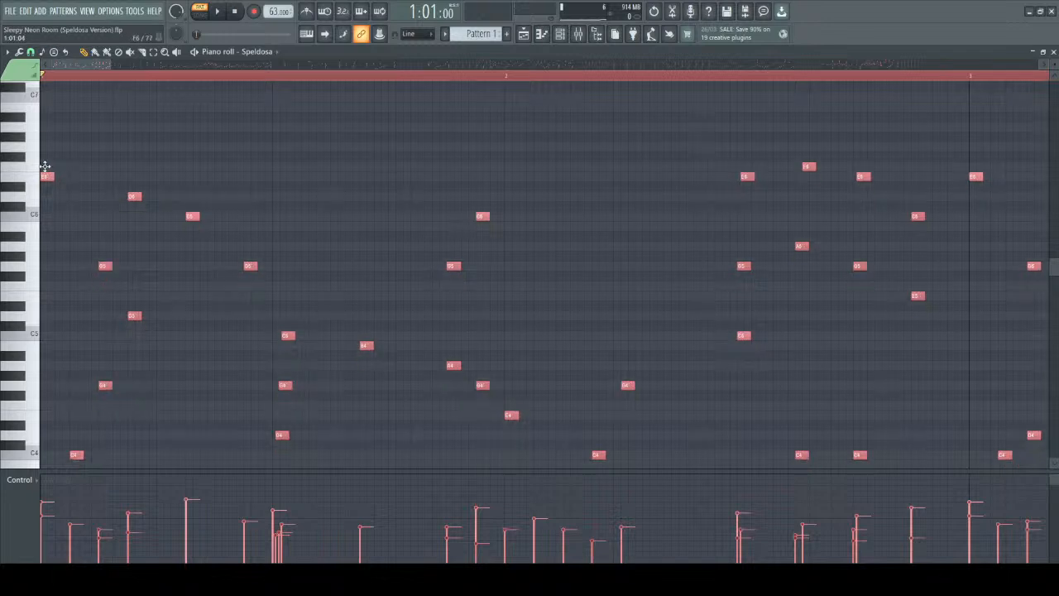
{"action": "left_click", "coordinate": [211, 160]}
{"action": "key", "text": "space"}
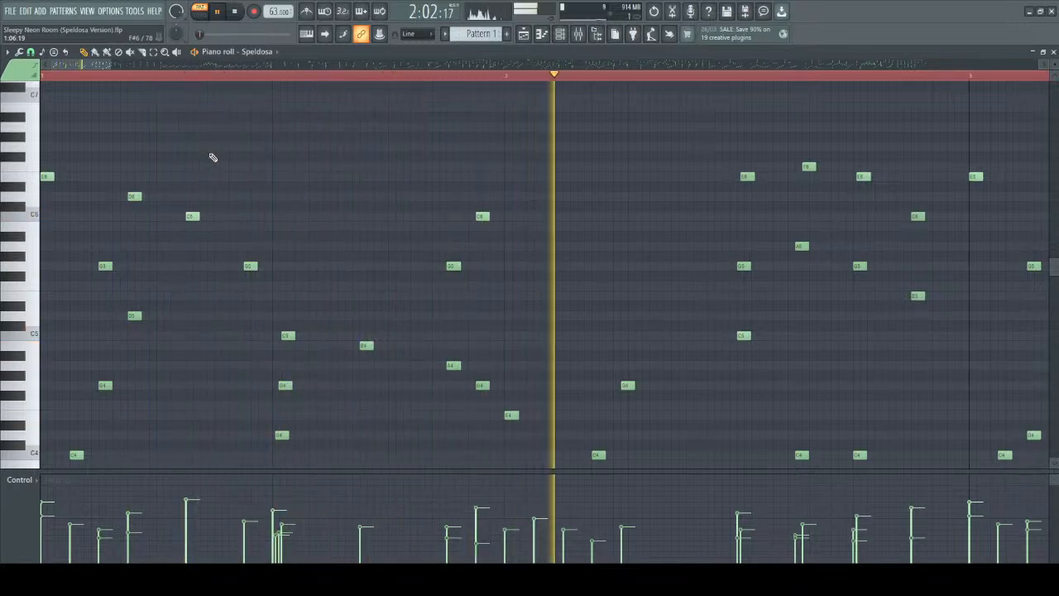
{"action": "key", "text": "space"}
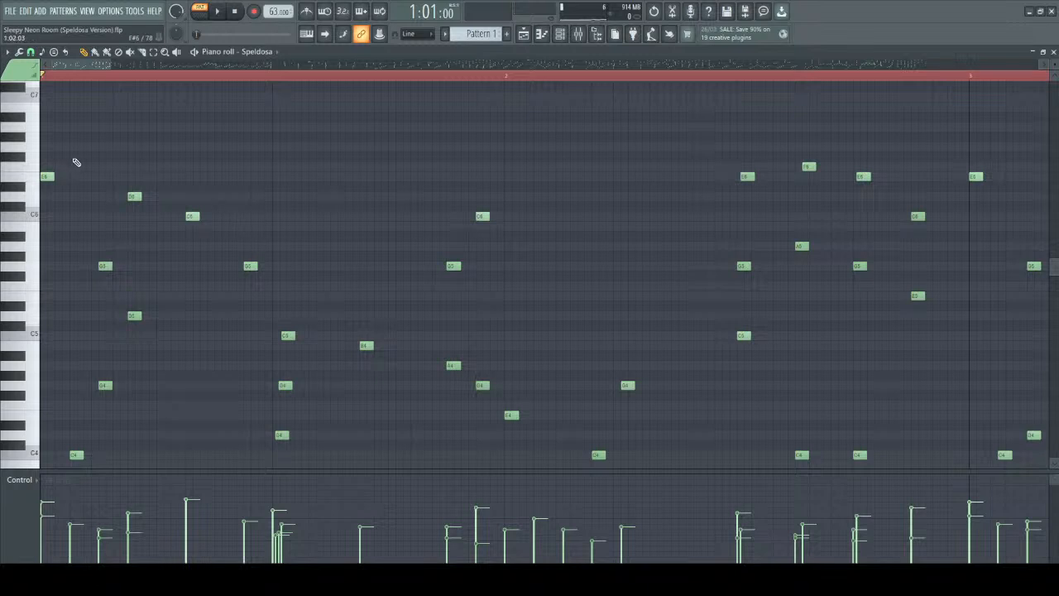
Raise every note in the pattern another semitone, putting the top opening note on F6, and listen to the new key.
{"action": "key", "text": "ctrl+a"}
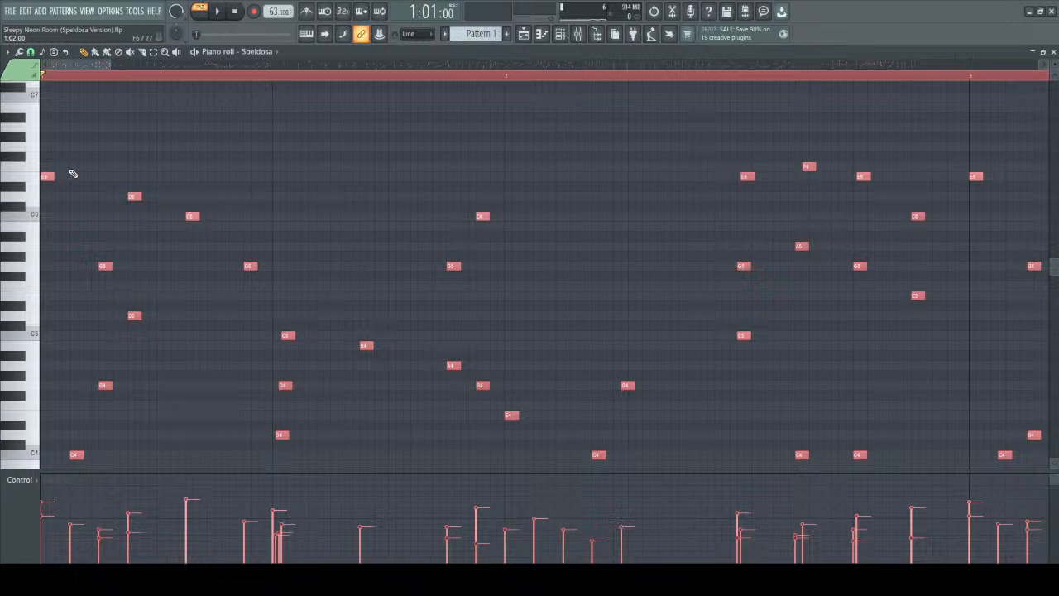
{"action": "key", "text": "shift+Up"}
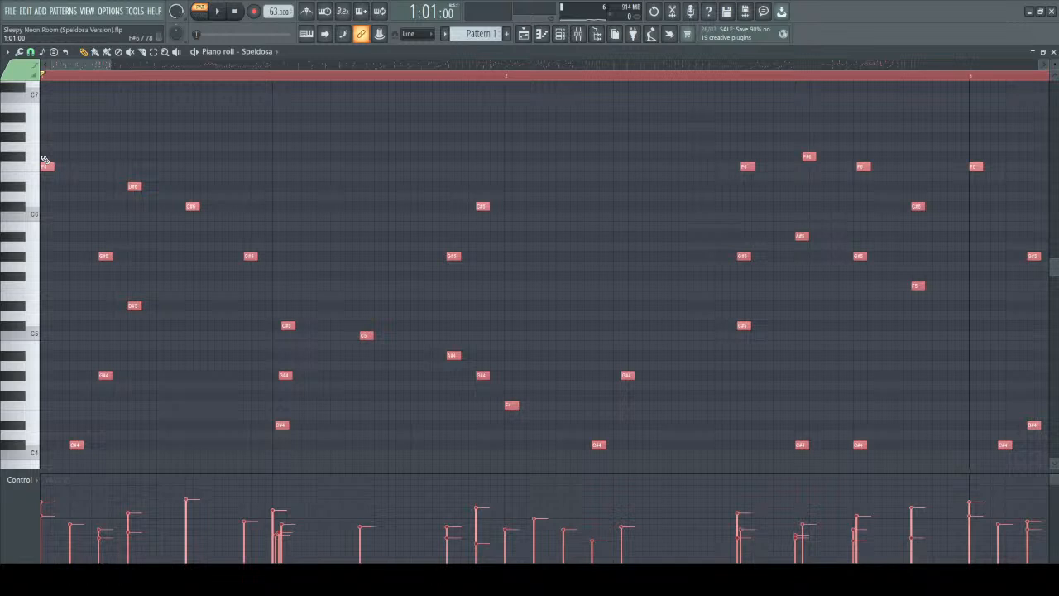
{"action": "key", "text": "ctrl+d"}
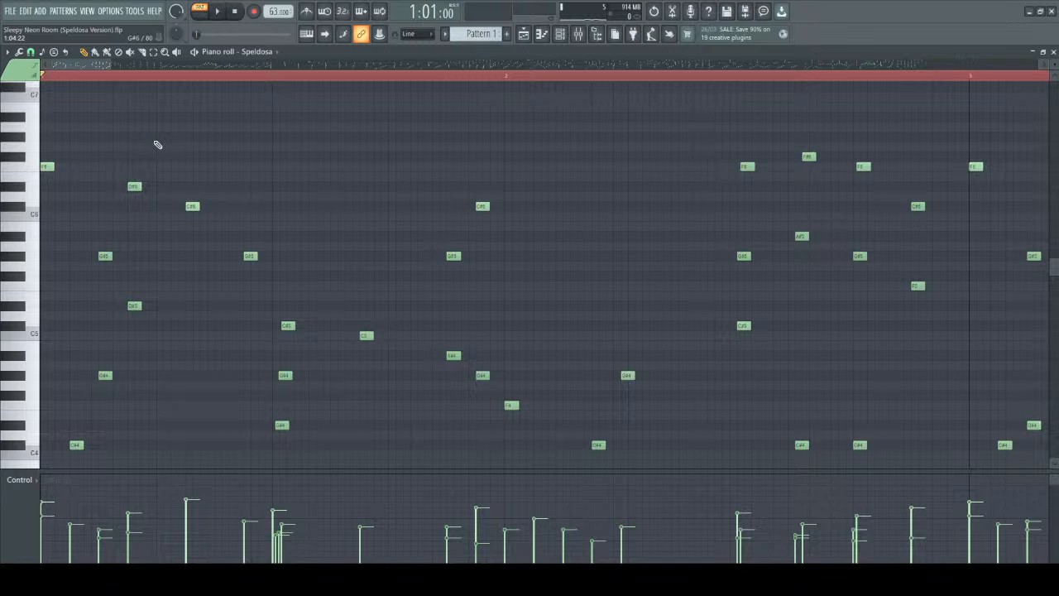
{"action": "key", "text": "space"}
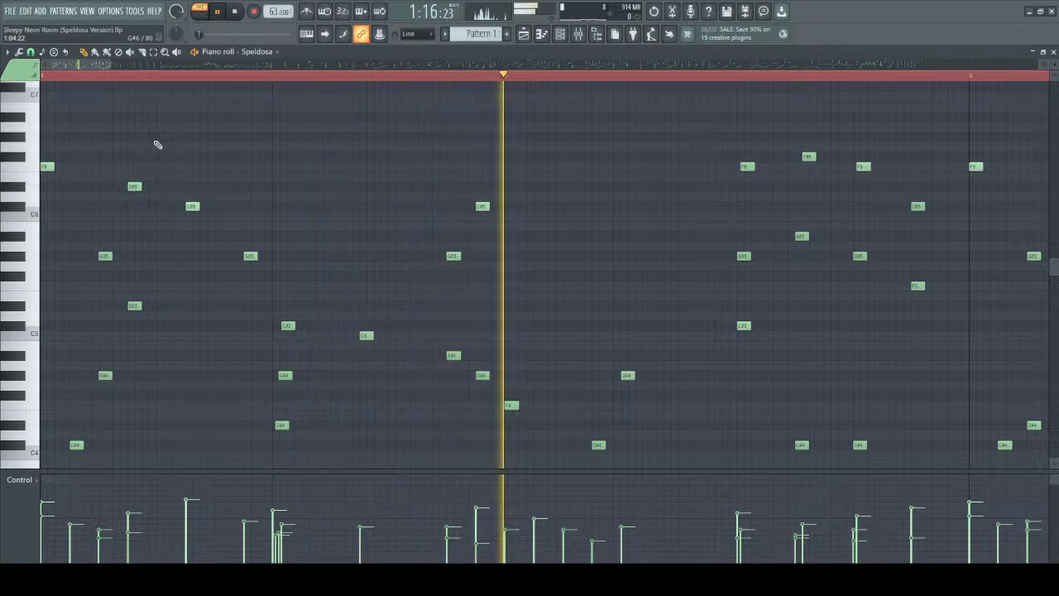
{"action": "key", "text": "space"}
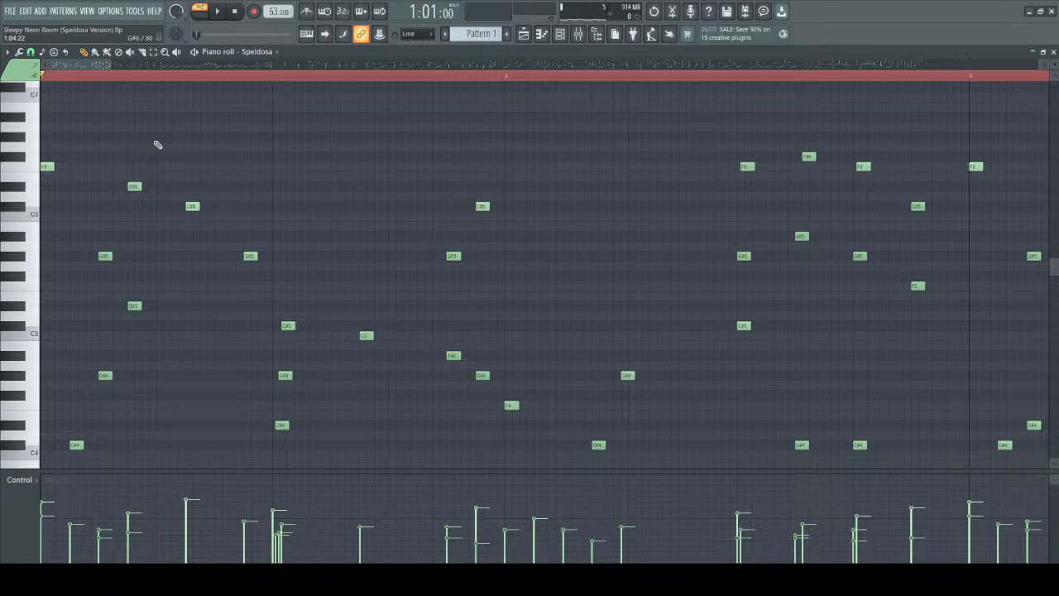
Transpose the whole pattern up four semitones so the top opening note is A6, and briefly play it.
{"action": "scroll", "coordinate": [55, 170], "scroll_direction": "up", "scroll_amount": 3}
{"action": "left_click_drag", "start_coordinate": [45, 196], "coordinate": [45, 157]}
{"action": "key", "text": "ctrl+z"}
{"action": "key", "text": "ctrl+a"}
{"action": "left_click_drag", "start_coordinate": [45, 196], "coordinate": [40, 155]}
{"action": "left_click", "coordinate": [129, 130], "text": "ctrl"}
{"action": "key", "text": "space"}
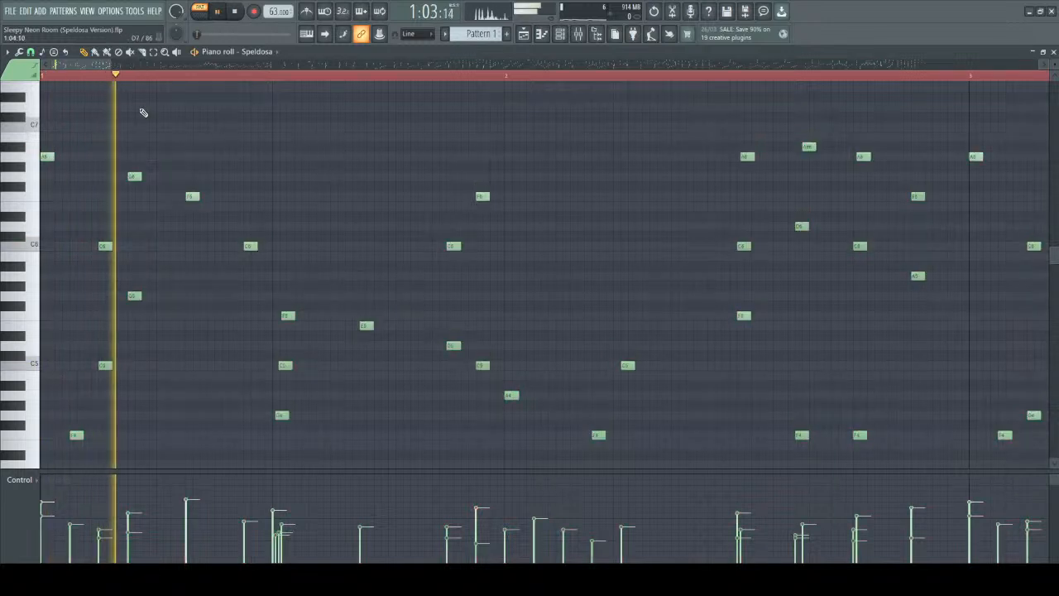
{"action": "key", "text": "space"}
Lower all notes by three semitones so the top opening note is F#6, and play the pattern in that key.
{"action": "key", "text": "ctrl+a"}
{"action": "left_click_drag", "start_coordinate": [47, 156], "coordinate": [45, 186]}
{"action": "left_click", "coordinate": [123, 155]}
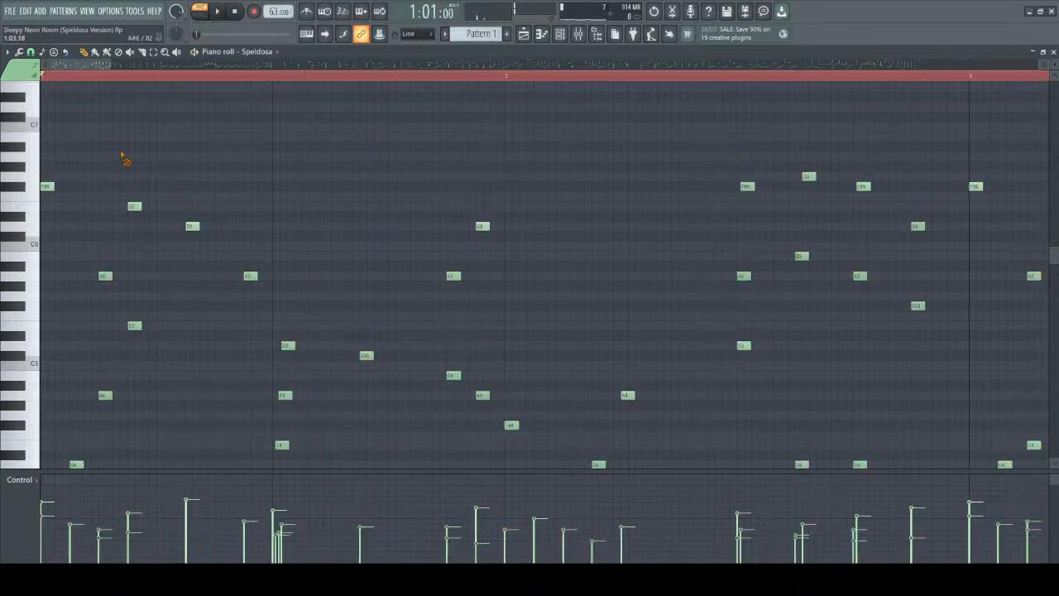
{"action": "key", "text": "space"}
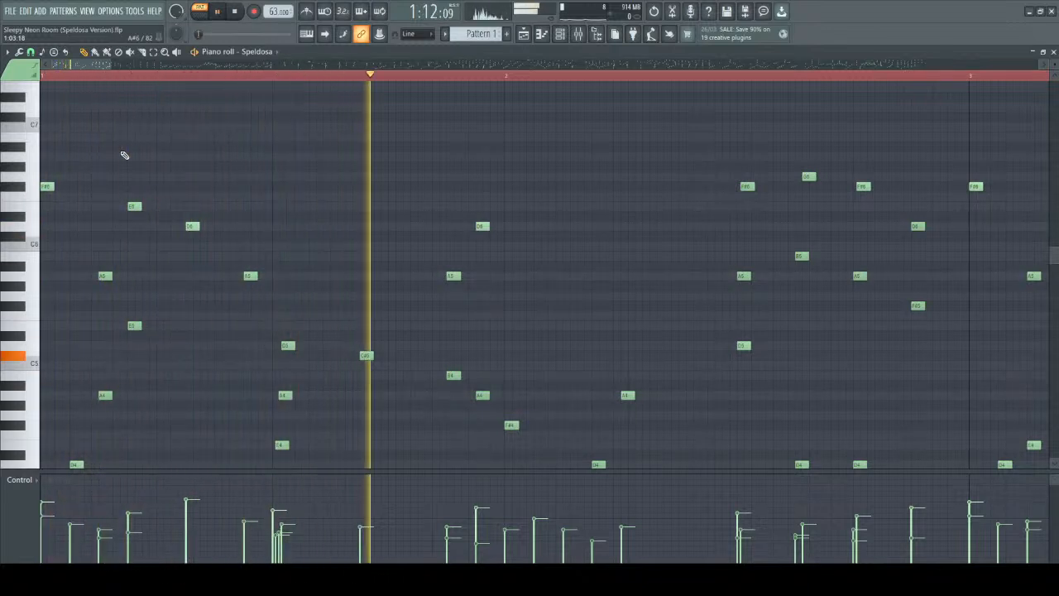
{"action": "key", "text": "space"}
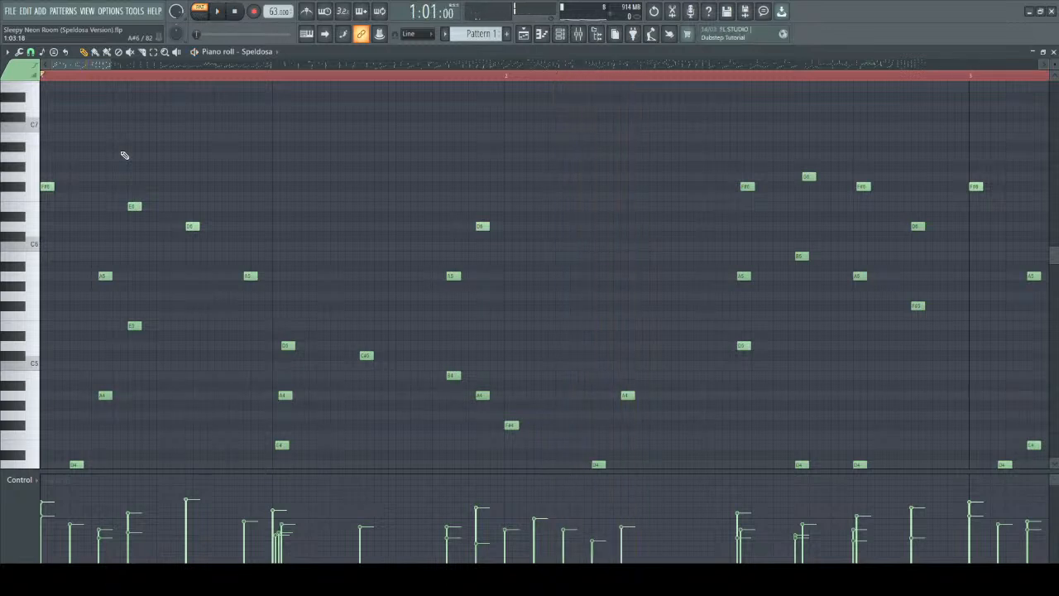
Transpose all notes down seven semitones, moving the lowest opening note to C3, and play the pattern.
{"action": "scroll", "coordinate": [188, 166], "scroll_direction": "down", "scroll_amount": 3}
{"action": "scroll", "coordinate": [170, 186], "scroll_direction": "up", "scroll_amount": 4}
{"action": "left_click_drag", "start_coordinate": [100, 64], "coordinate": [60, 69]}
{"action": "scroll", "coordinate": [215, 169], "scroll_direction": "up", "scroll_amount": 2}
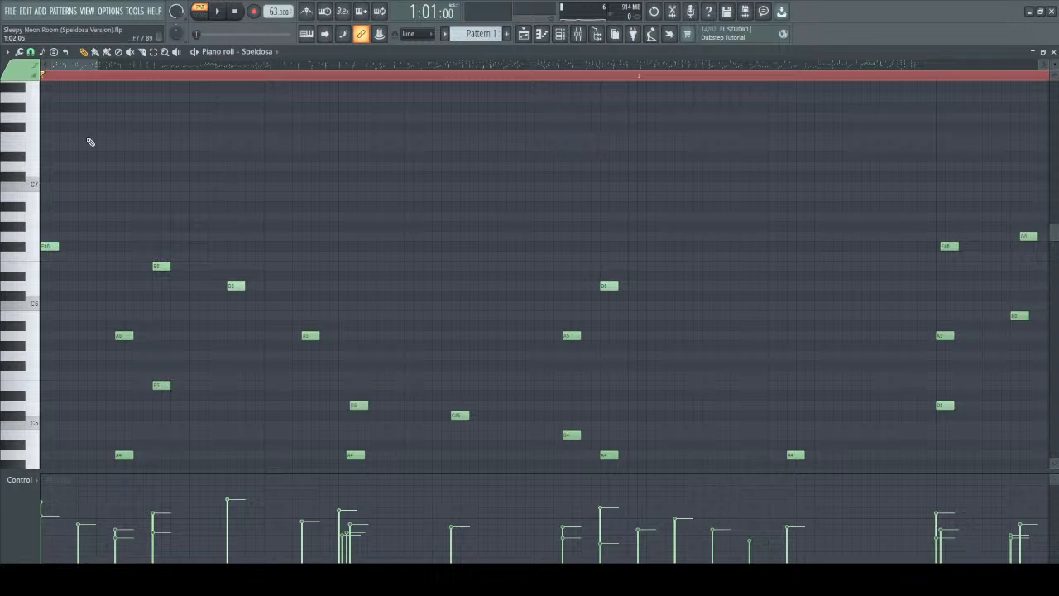
{"action": "scroll", "coordinate": [54, 131], "scroll_direction": "up", "scroll_amount": 3}
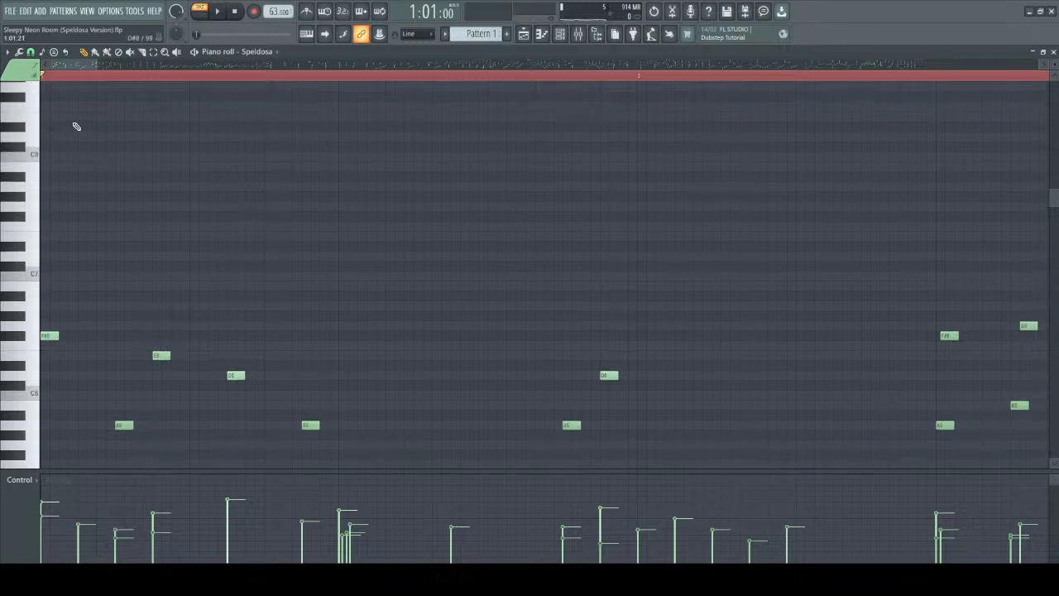
{"action": "scroll", "coordinate": [91, 144], "scroll_direction": "down", "scroll_amount": 10}
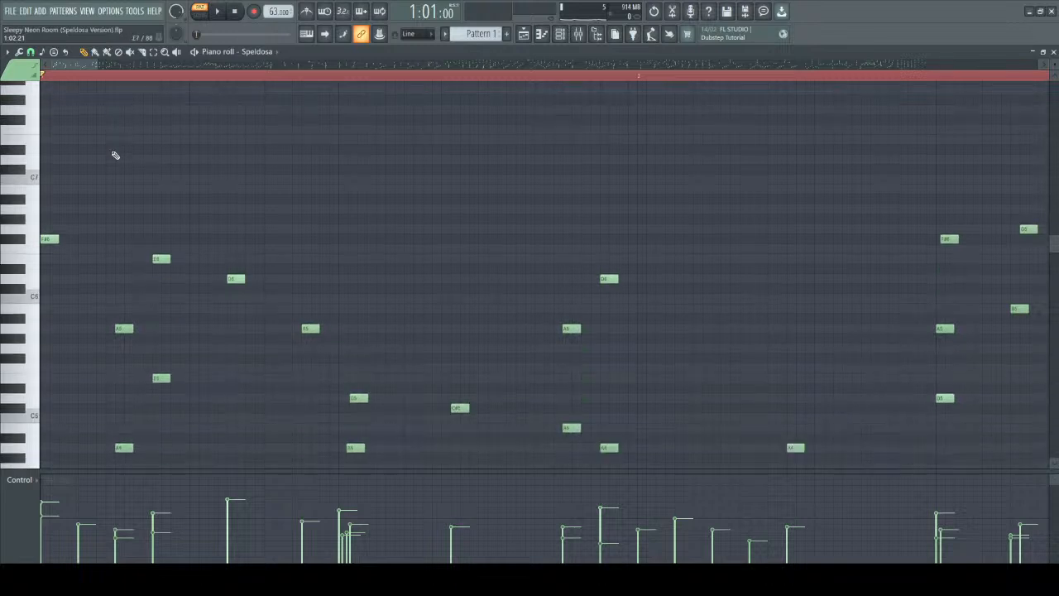
{"action": "scroll", "coordinate": [149, 306], "scroll_direction": "down", "scroll_amount": 3}
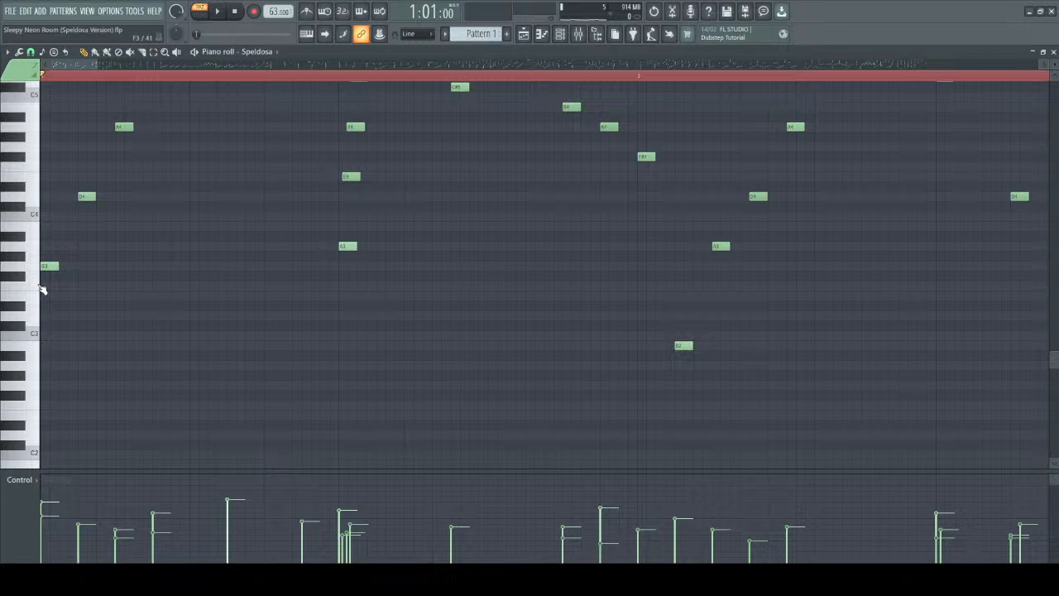
{"action": "key", "text": "ctrl+a"}
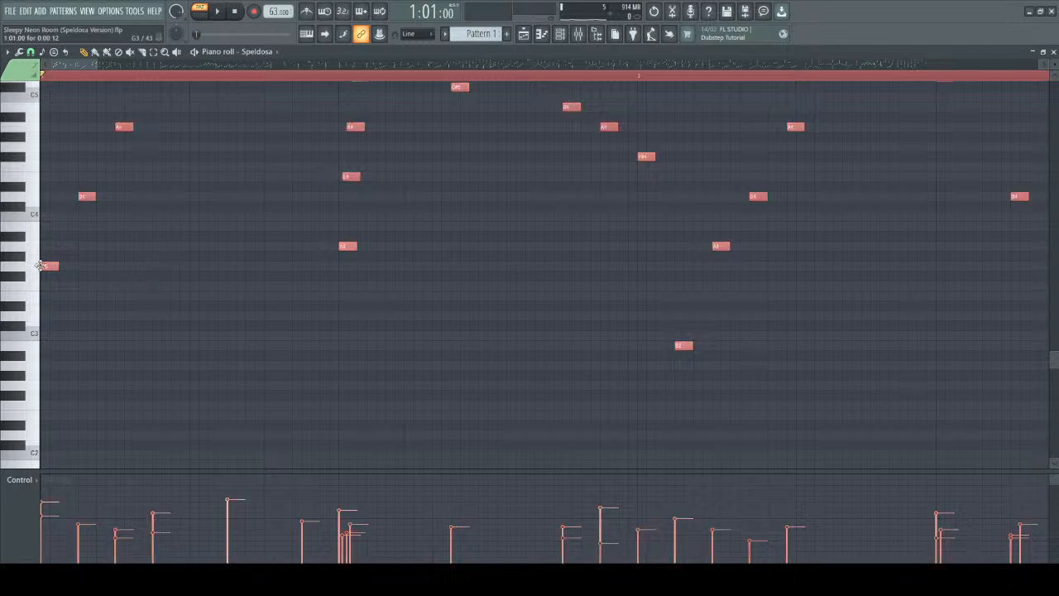
{"action": "left_click_drag", "start_coordinate": [44, 266], "coordinate": [34, 335]}
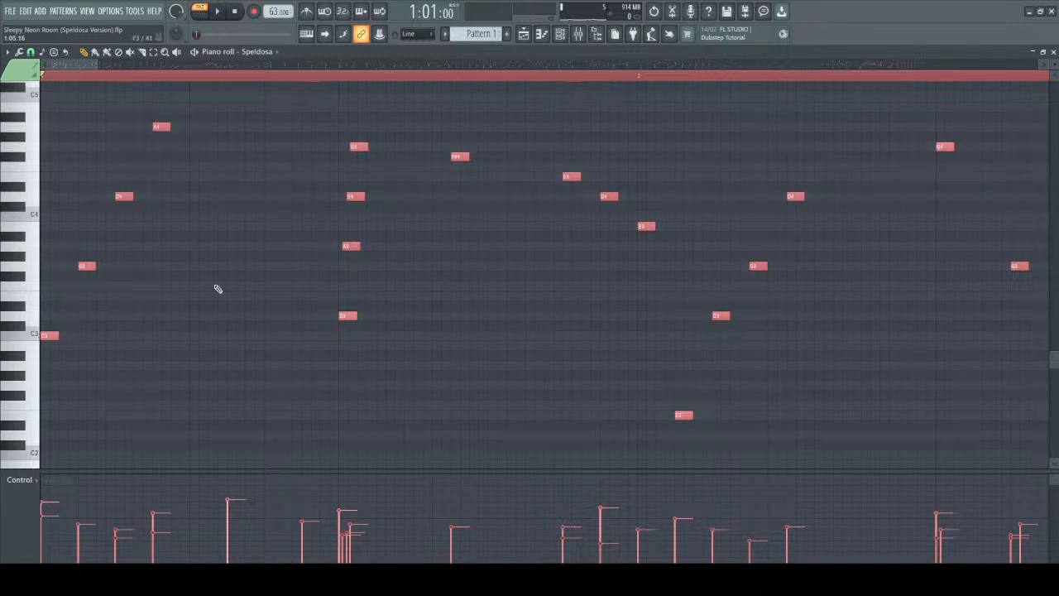
{"action": "key", "text": "ctrl+d"}
{"action": "key", "text": "space"}
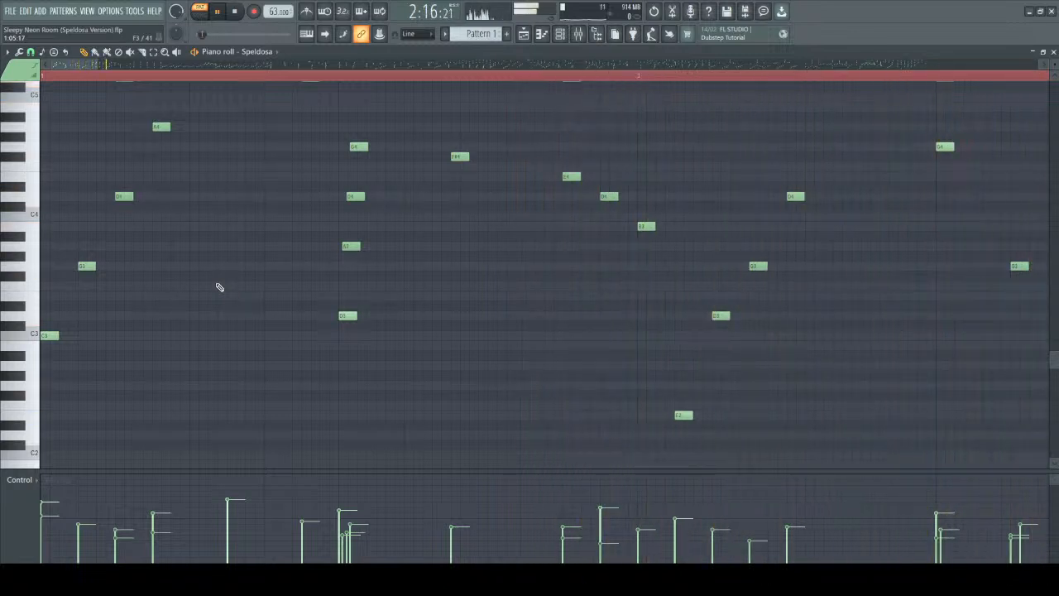
{"action": "key", "text": "space"}
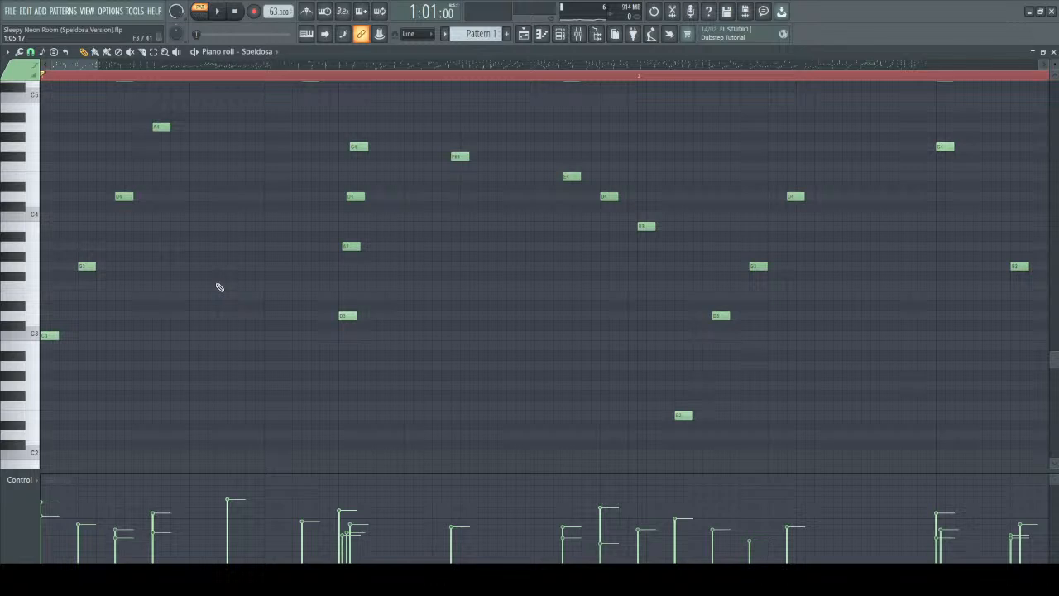
Shift all notes up and down by semitones, settling four semitones higher with the lowest opening note on E3, and play them briefly.
{"action": "key", "text": "ctrl+a"}
{"action": "key", "text": "shift+Up"}
{"action": "key", "text": "shift+Up"}
{"action": "key", "text": "shift+Up"}
{"action": "key", "text": "shift+Up"}
{"action": "key", "text": "shift+Up"}
{"action": "key", "text": "shift+Up"}
{"action": "key", "text": "shift+Up"}
{"action": "key", "text": "shift+Up"}
{"action": "key", "text": "shift+Up"}
{"action": "key", "text": "shift+Up"}
{"action": "key", "text": "shift+Down"}
{"action": "key", "text": "shift+Down"}
{"action": "key", "text": "shift+Down"}
{"action": "key", "text": "shift+Down"}
{"action": "key", "text": "shift+Down"}
{"action": "key", "text": "shift+Down"}
{"action": "key", "text": "shift+Down"}
{"action": "key", "text": "shift+Down"}
{"action": "key", "text": "shift+Up"}
{"action": "key", "text": "shift+Up"}
{"action": "key", "text": "shift+Up"}
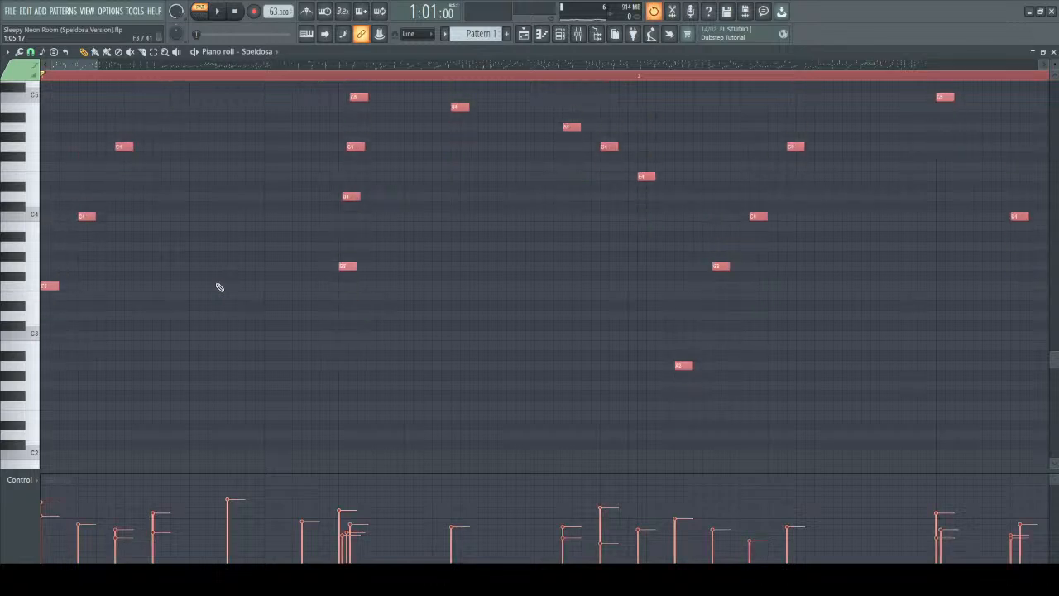
{"action": "key", "text": "shift+Down"}
{"action": "key", "text": "ctrl+d"}
{"action": "key", "text": "space"}
{"action": "key", "text": "space"}
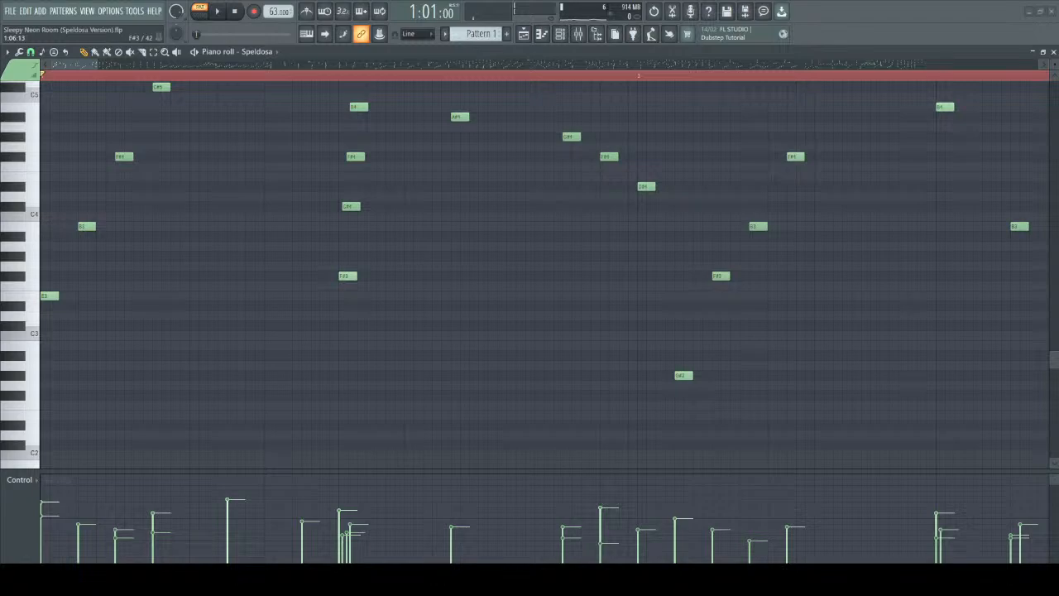
Switch to the PowerPoint presentation and go to slide 14, "Different Key Invokes Different Feelings".
{"action": "key", "text": "alt+Tab"}
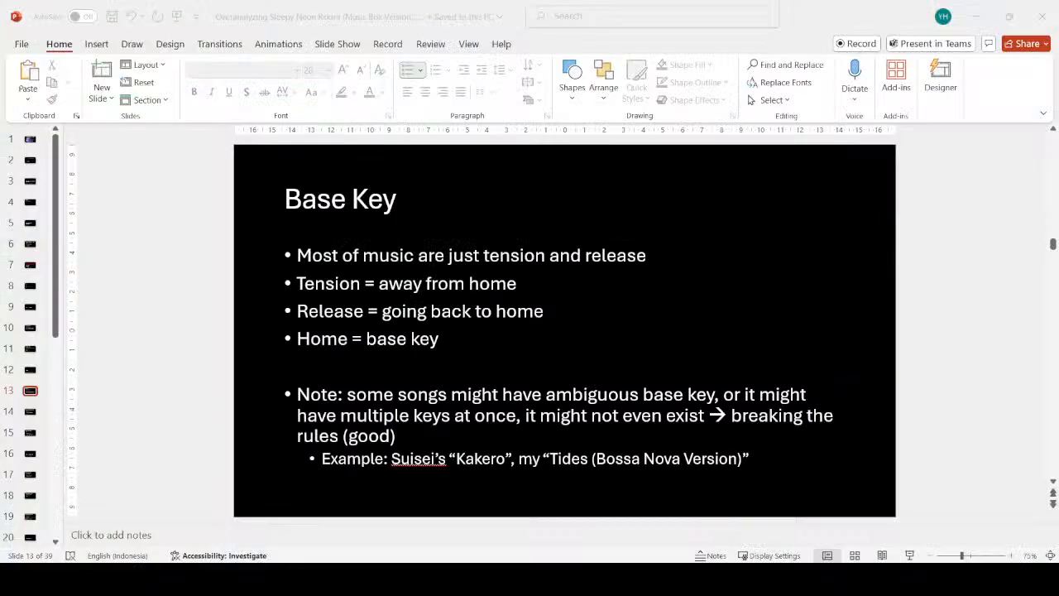
{"action": "scroll", "coordinate": [158, 300], "scroll_direction": "down", "scroll_amount": 1}
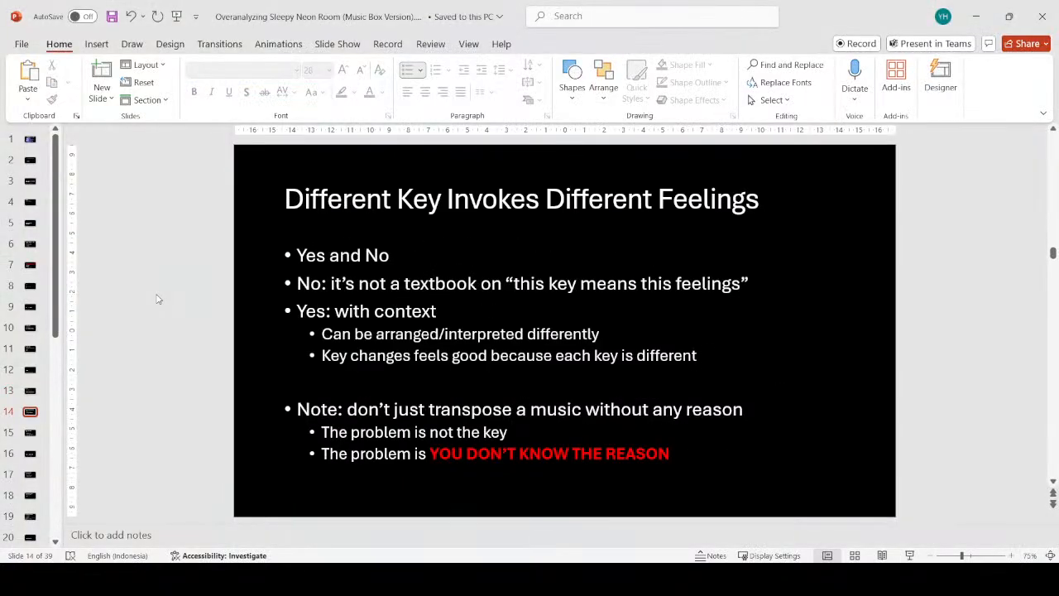
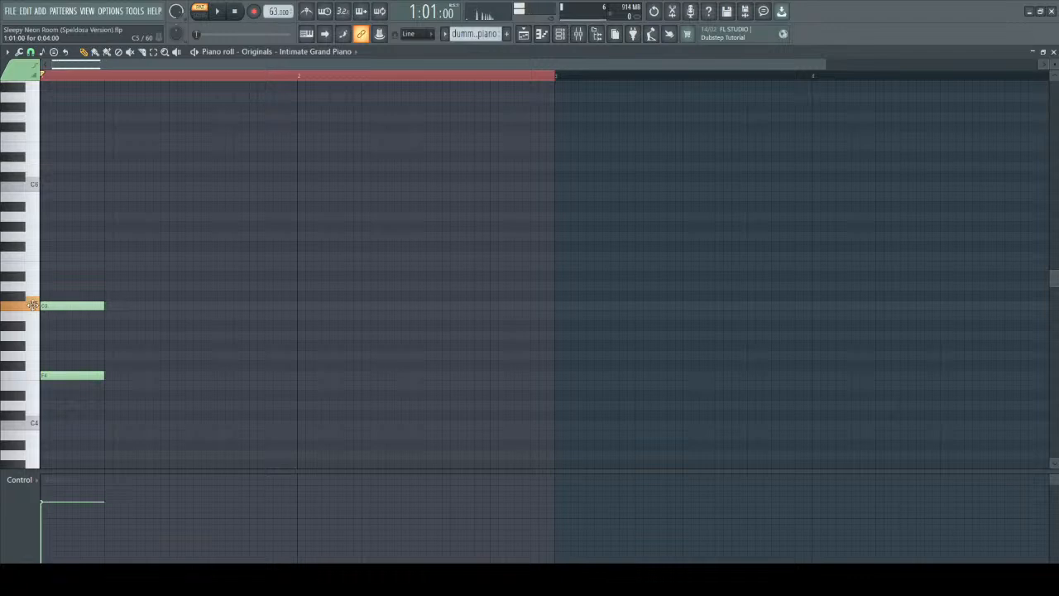
Complete the first chord by adding F5 and A5 above F4 and C5, and play it.
{"action": "mouse_move", "coordinate": [55, 266]}
{"action": "left_mouse_down"}
{"action": "mouse_move", "coordinate": [40, 244]}
{"action": "mouse_move", "coordinate": [43, 216]}
{"action": "left_mouse_up"}
{"action": "key", "text": "space"}
{"action": "key", "text": "space"}
{"action": "key", "text": "space"}
{"action": "key", "text": "space"}
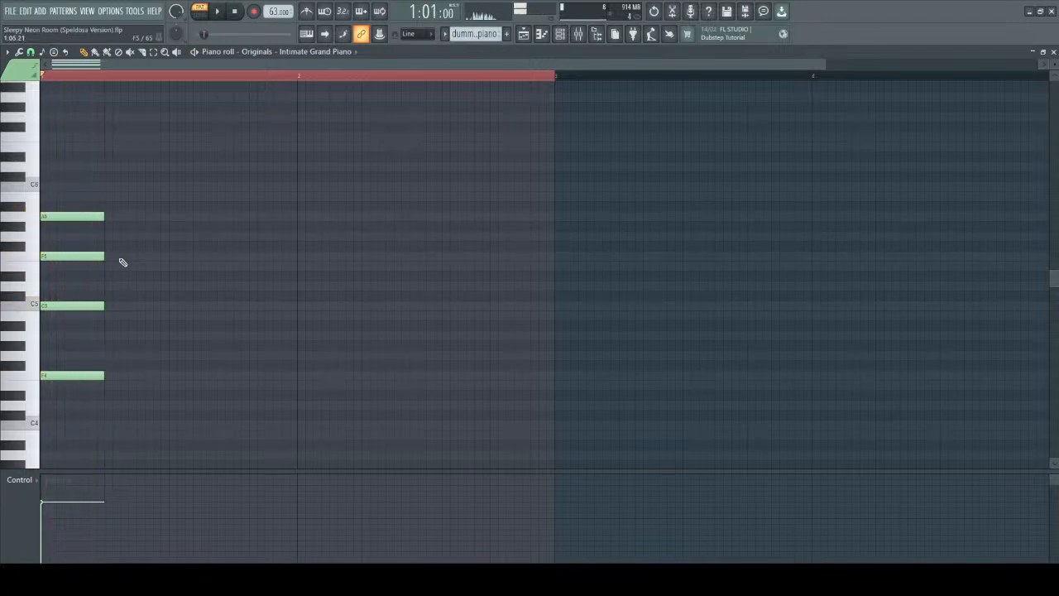
Add a second chord of G4, D5, G5 and B5 directly after the first, and play the progression.
{"action": "left_click_drag", "start_coordinate": [103, 362], "coordinate": [103, 355]}
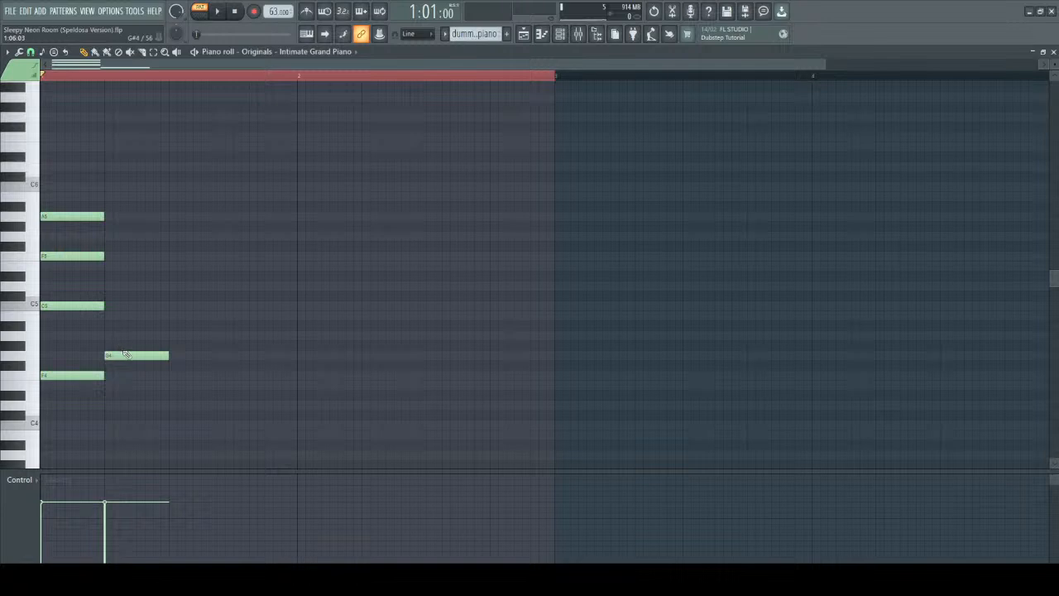
{"action": "mouse_move", "coordinate": [113, 286]}
{"action": "left_mouse_down"}
{"action": "mouse_move", "coordinate": [99, 281]}
{"action": "mouse_move", "coordinate": [105, 289]}
{"action": "left_mouse_up"}
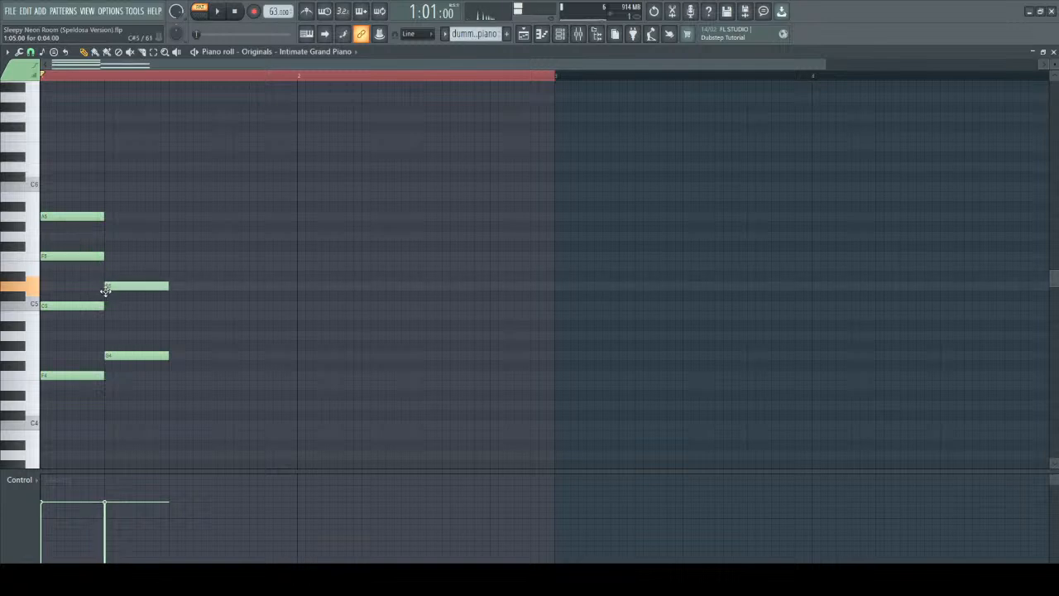
{"action": "left_click", "coordinate": [105, 236]}
{"action": "left_click", "coordinate": [107, 185]}
{"action": "left_click_drag", "start_coordinate": [108, 185], "coordinate": [108, 196]}
{"action": "key", "text": "space"}
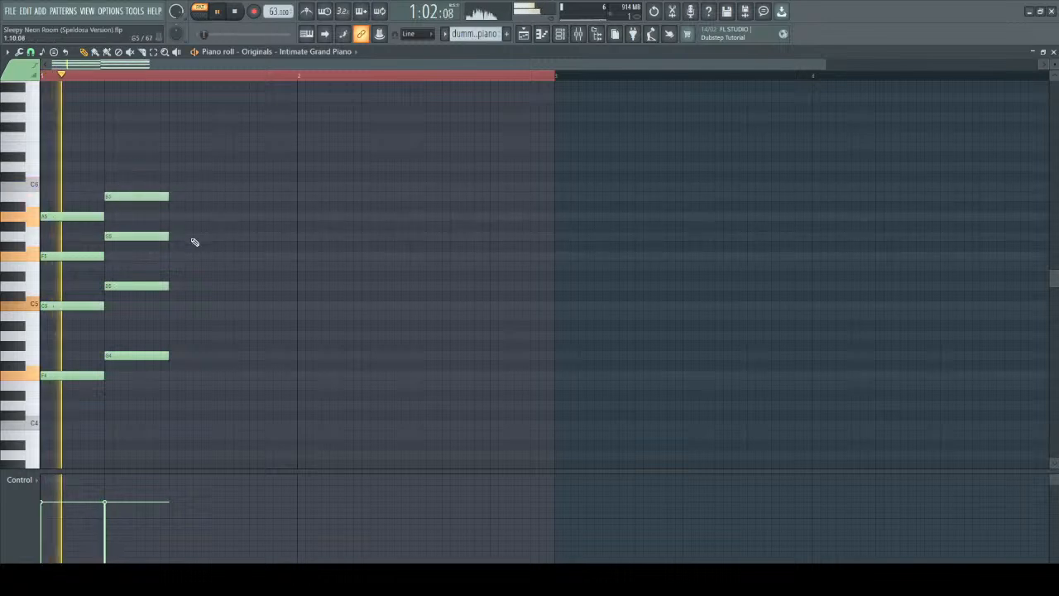
{"action": "key", "text": "space"}
Add a third chord of E4, B4, E5 and G5 after the second, and play the progression.
{"action": "left_click_drag", "start_coordinate": [171, 394], "coordinate": [170, 384]}
{"action": "mouse_move", "coordinate": [170, 304]}
{"action": "left_mouse_down"}
{"action": "mouse_move", "coordinate": [172, 264]}
{"action": "mouse_move", "coordinate": [169, 320]}
{"action": "left_mouse_up"}
{"action": "left_click_drag", "start_coordinate": [176, 226], "coordinate": [171, 236]}
{"action": "key", "text": "space"}
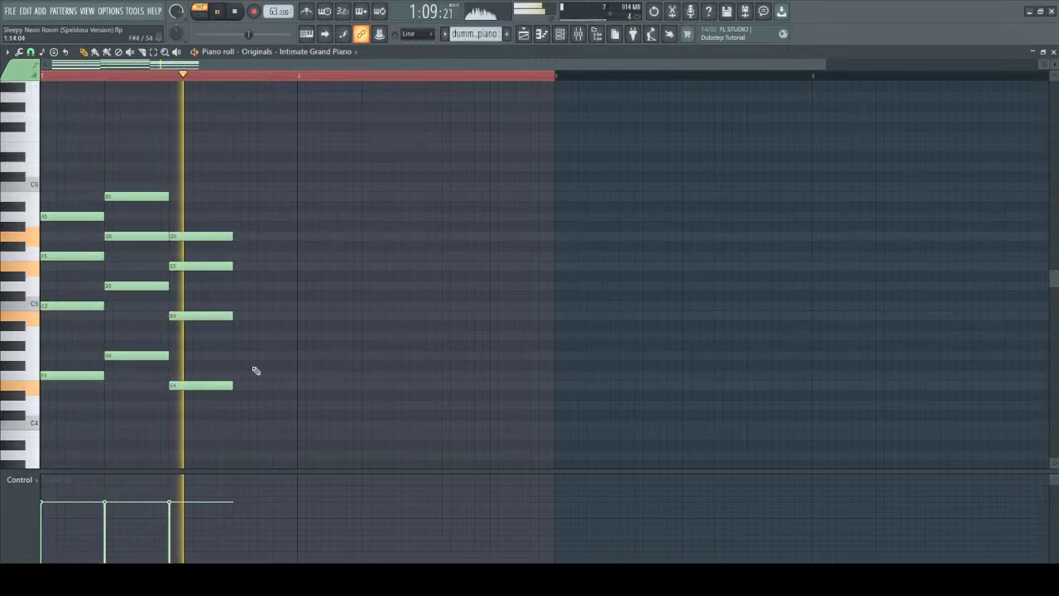
{"action": "key", "text": "space"}
Add a fourth chord of A3, A4, C5 and E5 ending at bar 2, and play the full progression.
{"action": "left_click_drag", "start_coordinate": [228, 423], "coordinate": [237, 451]}
{"action": "mouse_move", "coordinate": [233, 253]}
{"action": "left_mouse_down"}
{"action": "mouse_move", "coordinate": [232, 277]}
{"action": "mouse_move", "coordinate": [232, 266]}
{"action": "left_mouse_up"}
{"action": "left_click", "coordinate": [234, 305]}
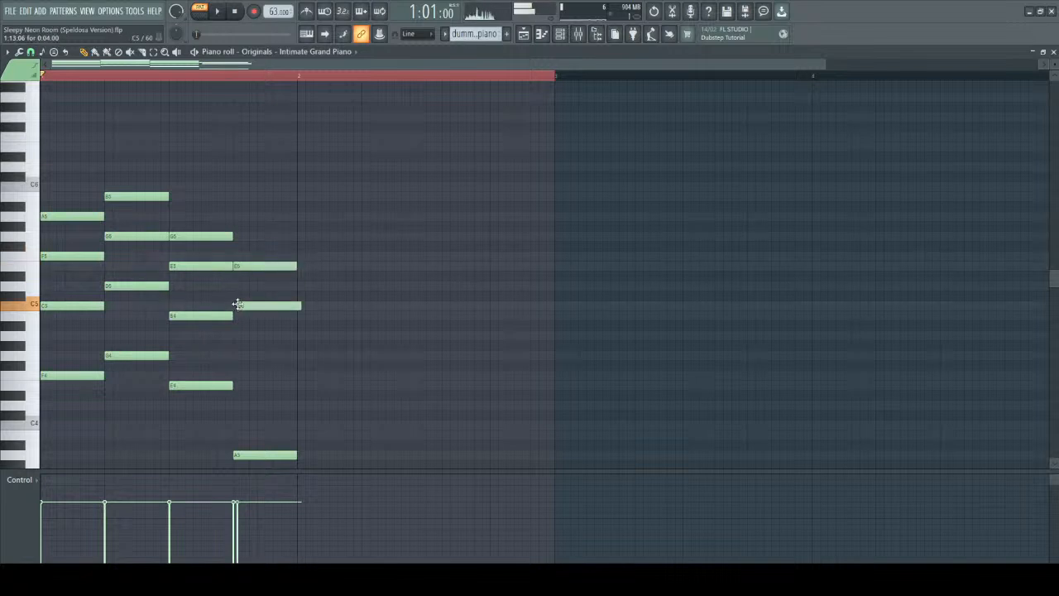
{"action": "left_click_drag", "start_coordinate": [238, 344], "coordinate": [233, 323]}
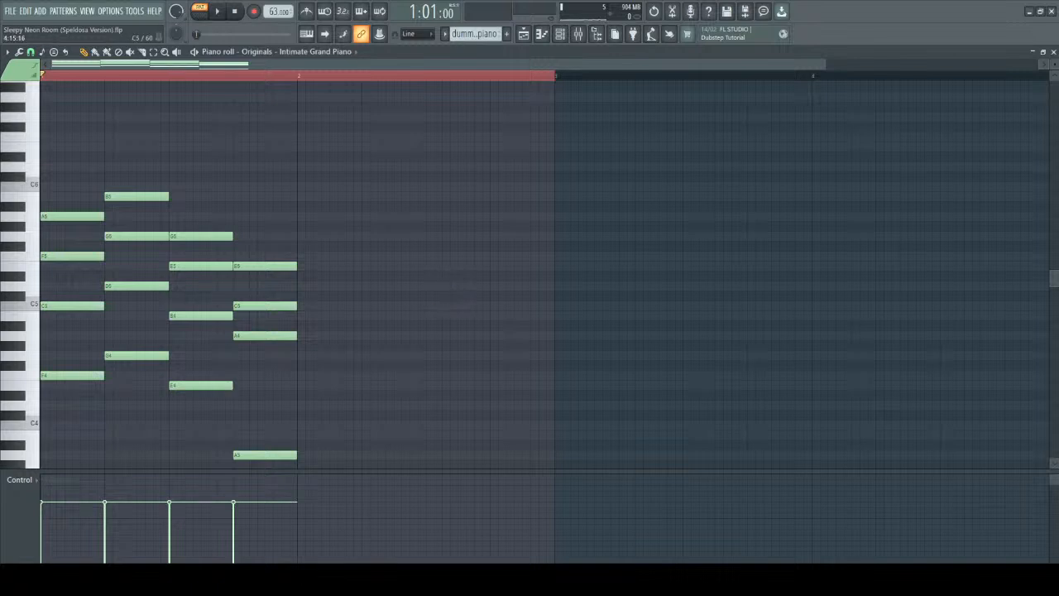
{"action": "key", "text": "space"}
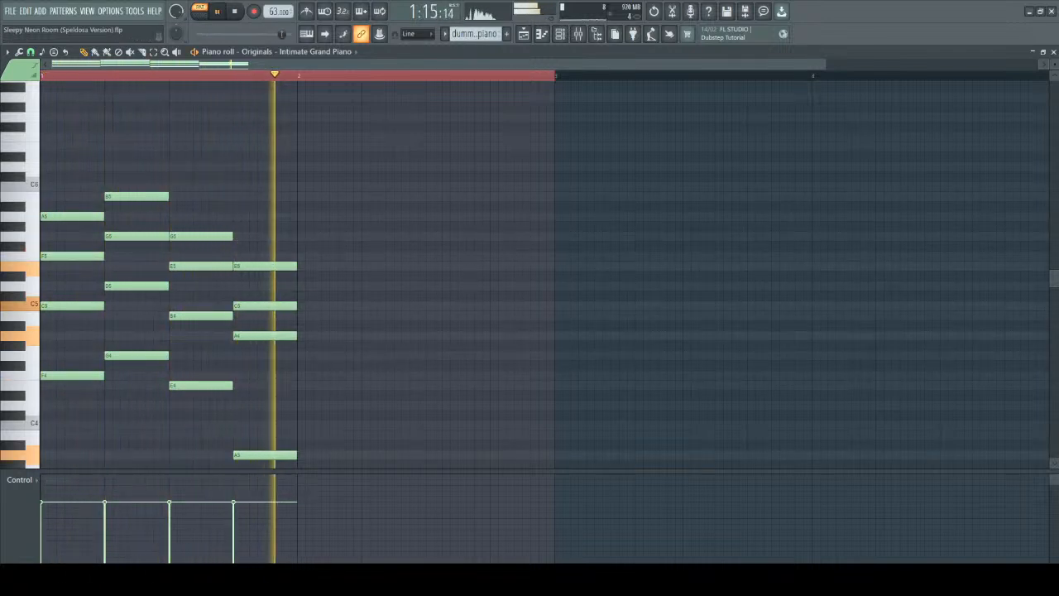
{"action": "key", "text": "space"}
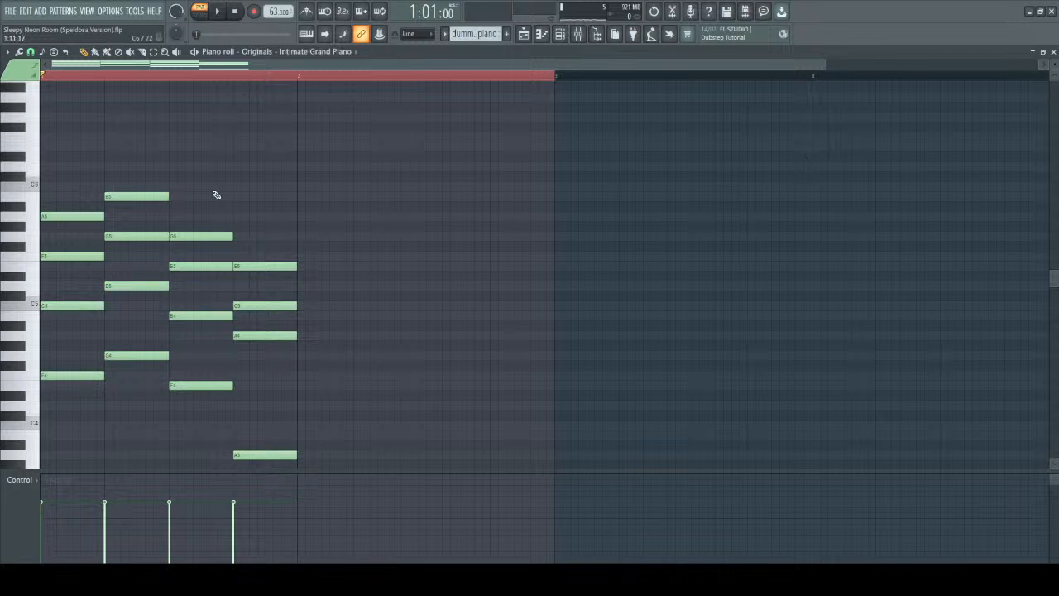
Erase the four chords and start a new progression with D4, D5, F5 and A5 at bar 1, playing that chord.
{"action": "mouse_move", "coordinate": [75, 195]}
{"action": "left_mouse_down"}
{"action": "mouse_move", "coordinate": [51, 429]}
{"action": "mouse_move", "coordinate": [160, 389]}
{"action": "mouse_move", "coordinate": [219, 475]}
{"action": "mouse_move", "coordinate": [266, 451]}
{"action": "left_mouse_up"}
{"action": "scroll", "coordinate": [283, 341], "scroll_direction": "up", "scroll_amount": 2}
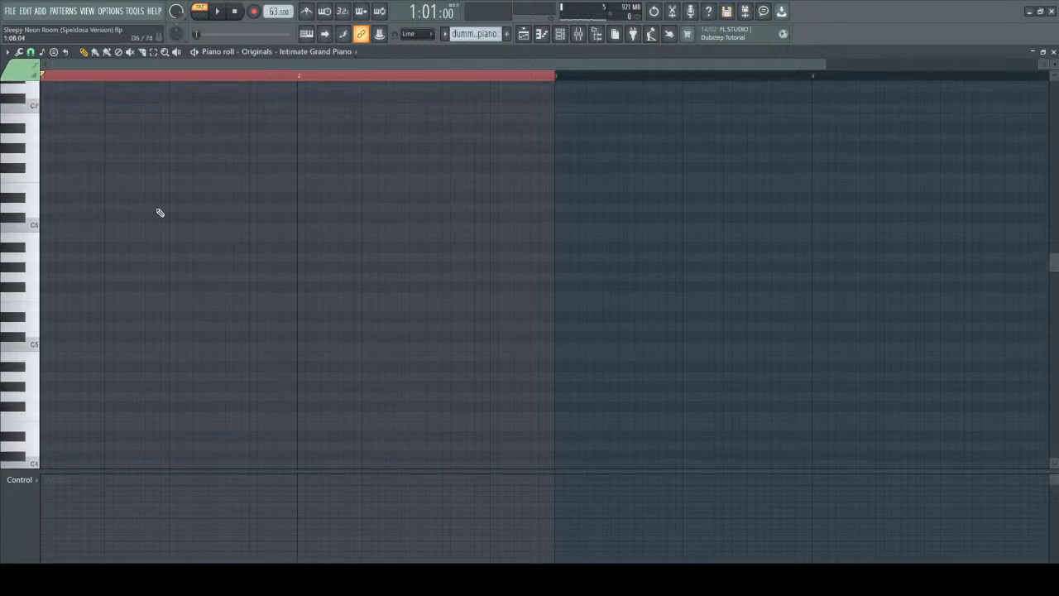
{"action": "left_click", "coordinate": [61, 209]}
{"action": "left_click_drag", "start_coordinate": [60, 213], "coordinate": [73, 327]}
{"action": "mouse_move", "coordinate": [48, 286]}
{"action": "left_mouse_down"}
{"action": "mouse_move", "coordinate": [42, 306]}
{"action": "mouse_move", "coordinate": [30, 287]}
{"action": "left_mouse_up"}
{"action": "left_click", "coordinate": [54, 256]}
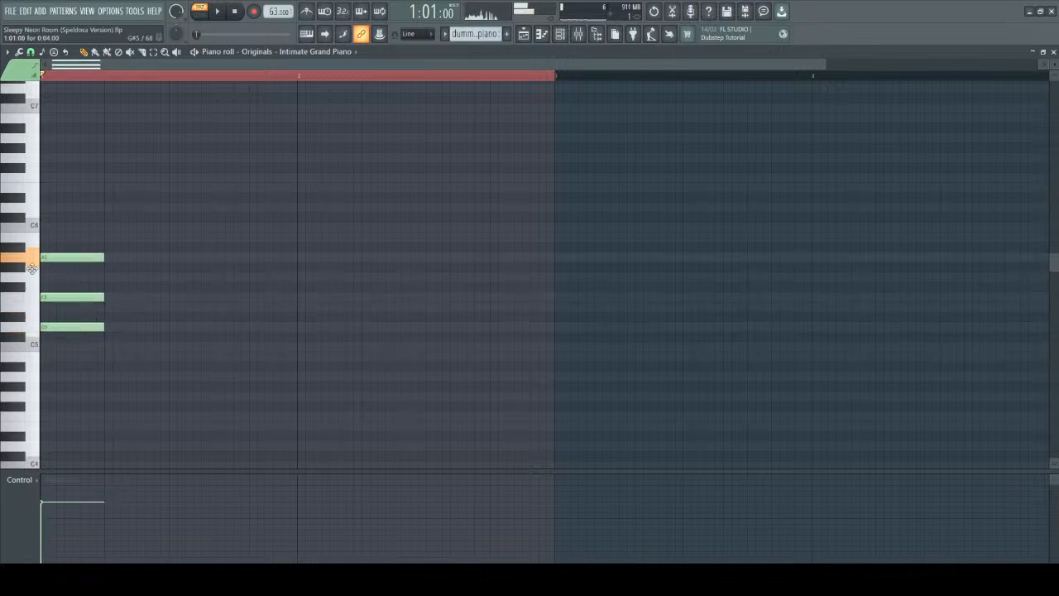
{"action": "left_click_drag", "start_coordinate": [58, 403], "coordinate": [35, 445]}
{"action": "key", "text": "space"}
Add a second chord of G4, D5, G5 and B5 after the D minor chord, and play both chords.
{"action": "key", "text": "space"}
{"action": "left_click", "coordinate": [108, 397]}
{"action": "key", "text": "space"}
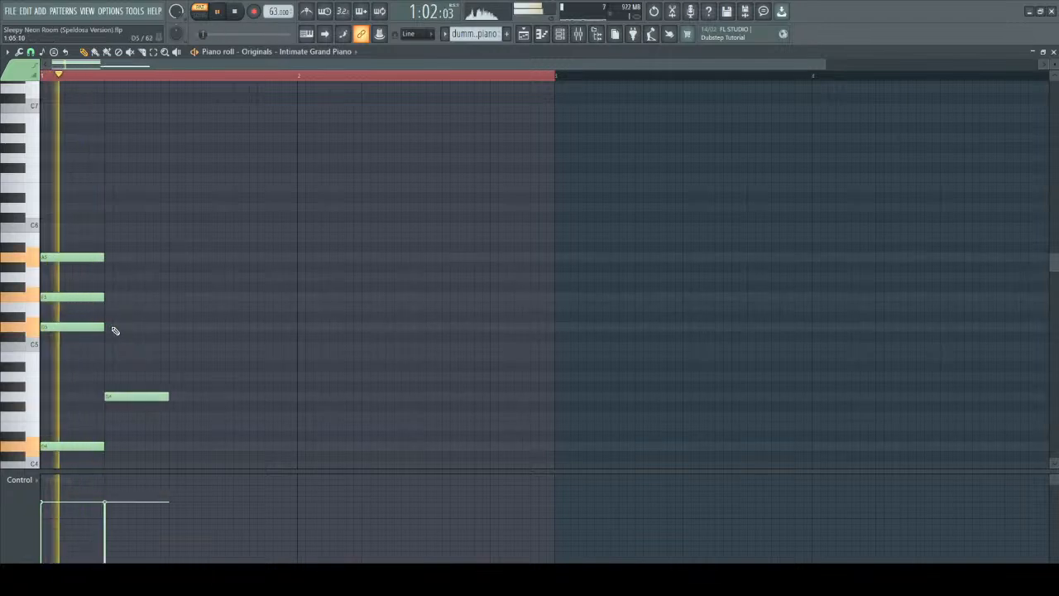
{"action": "key", "text": "space"}
{"action": "left_click", "coordinate": [103, 226]}
{"action": "mouse_move", "coordinate": [101, 224]}
{"action": "left_mouse_down"}
{"action": "mouse_move", "coordinate": [101, 245]}
{"action": "mouse_move", "coordinate": [101, 236]}
{"action": "left_mouse_up"}
{"action": "left_click_drag", "start_coordinate": [104, 292], "coordinate": [107, 327]}
{"action": "key", "text": "space"}
{"action": "scroll", "coordinate": [213, 300], "scroll_direction": "down", "scroll_amount": 3}
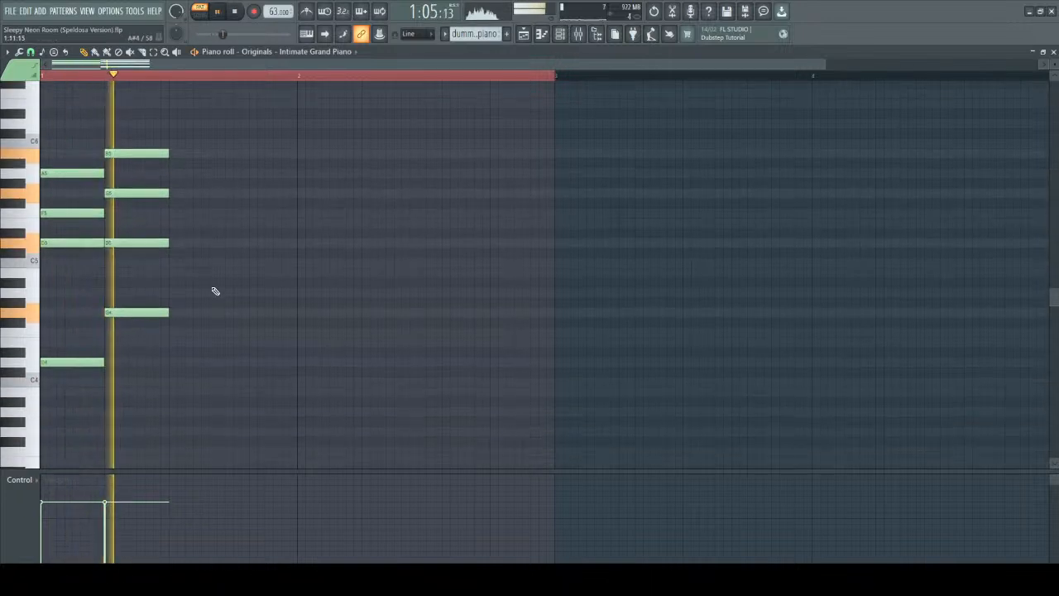
{"action": "key", "text": "space"}
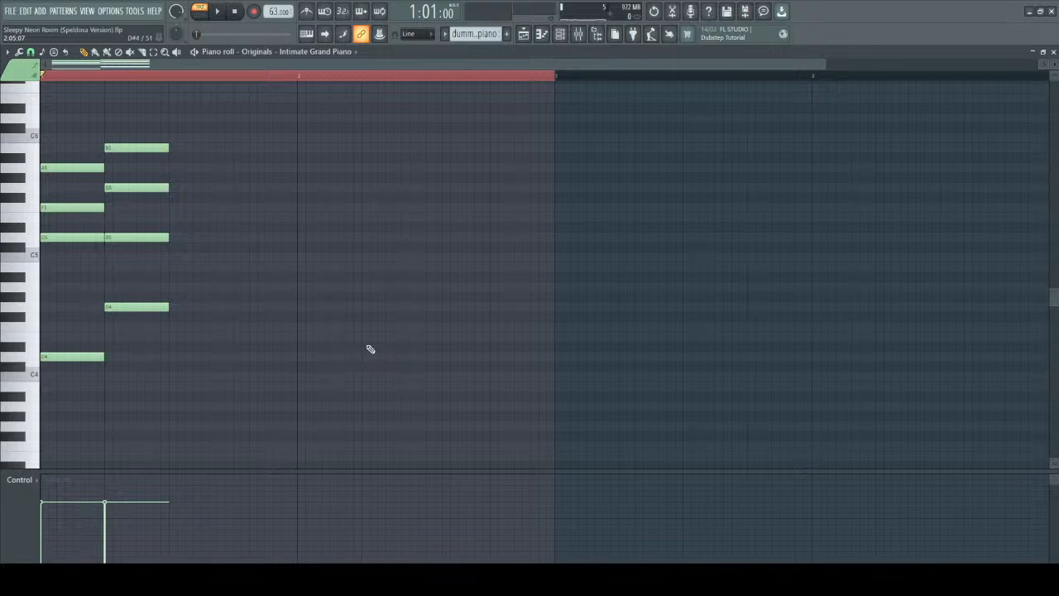
Replay the two-chord progression to hear its unresolved tension.
{"action": "key", "text": "space"}
{"action": "key", "text": "space"}
{"action": "key", "text": "space"}
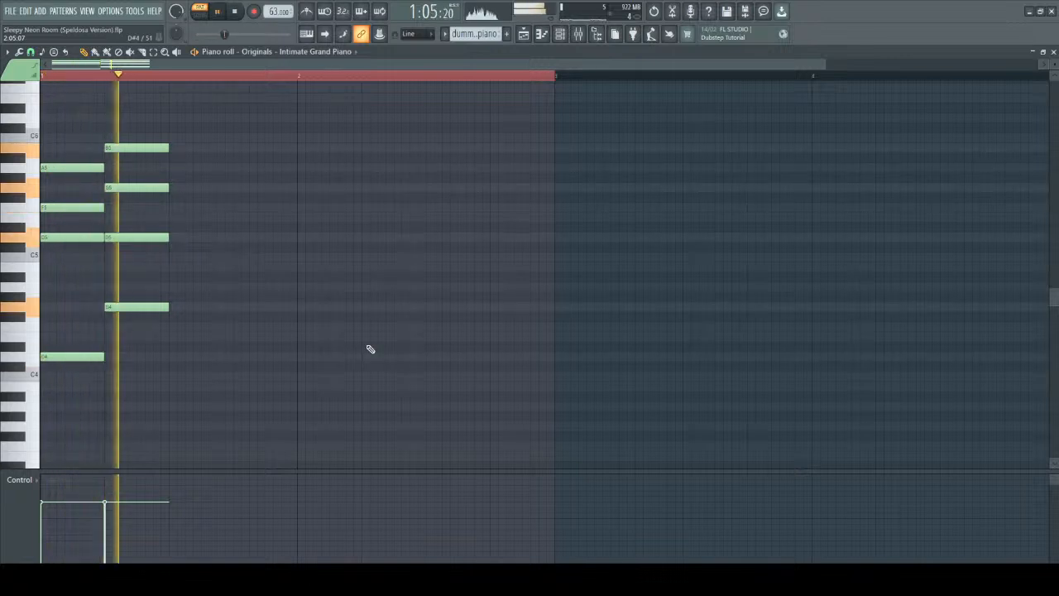
{"action": "key", "text": "space"}
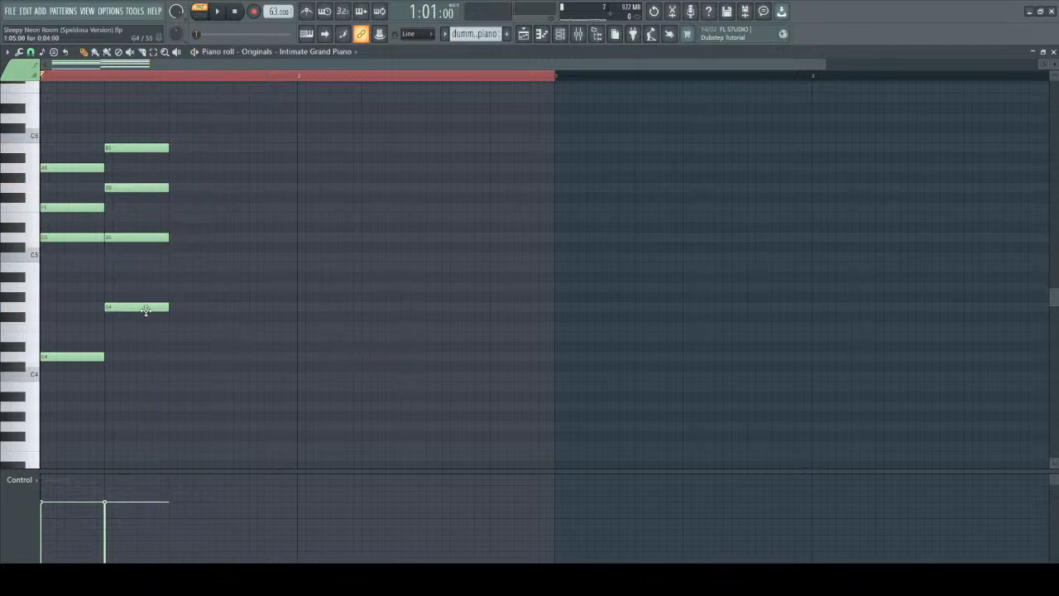
Add a resolving third chord of C4, E5, G5 and C6, and play the three-chord progression.
{"action": "left_click", "coordinate": [170, 378]}
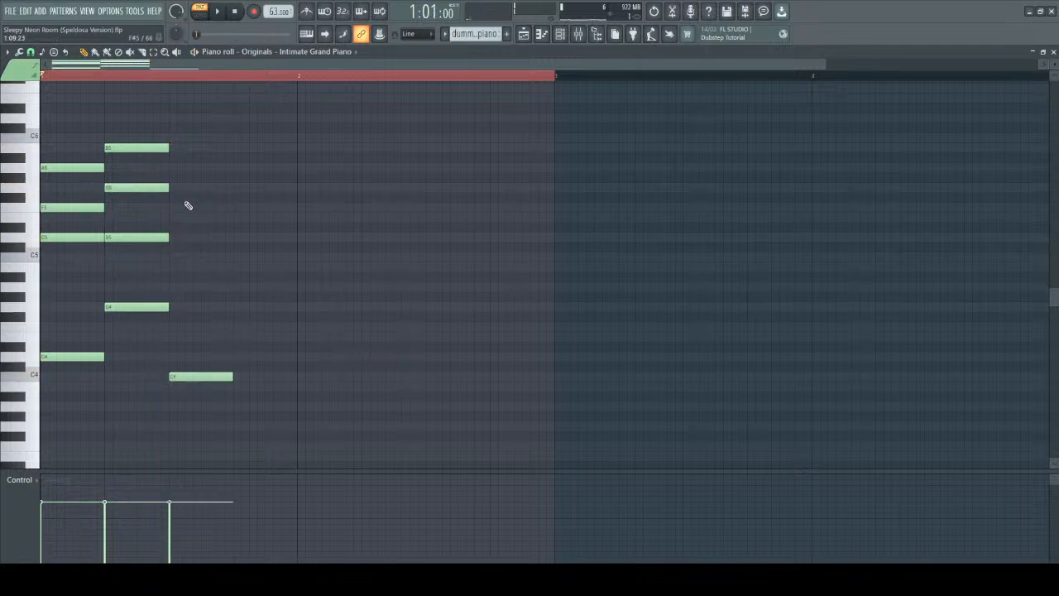
{"action": "left_click", "coordinate": [170, 136]}
{"action": "left_click_drag", "start_coordinate": [171, 207], "coordinate": [170, 217]}
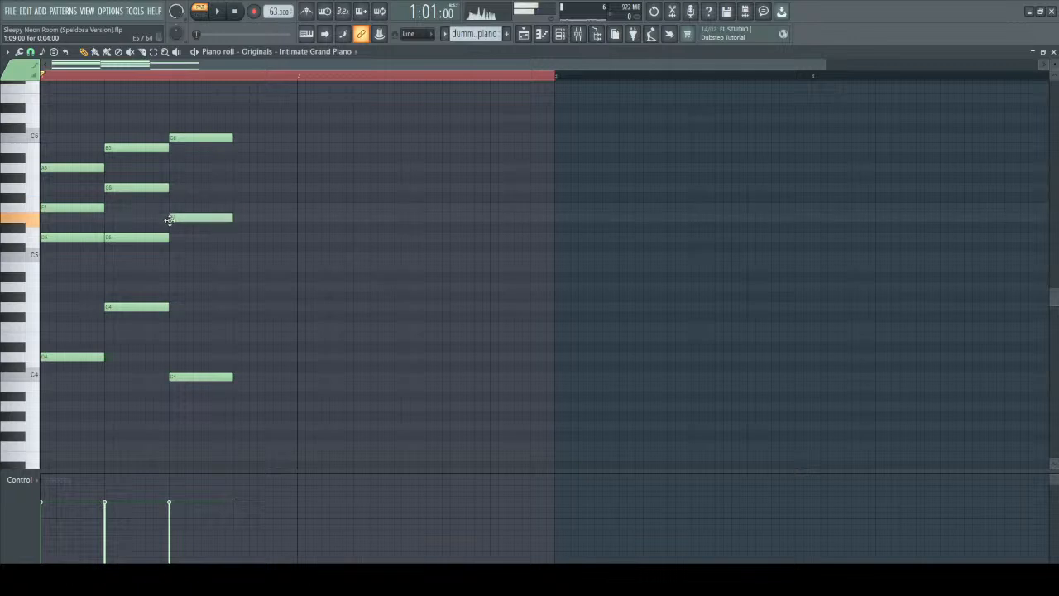
{"action": "left_click_drag", "start_coordinate": [177, 178], "coordinate": [173, 189]}
{"action": "key", "text": "space"}
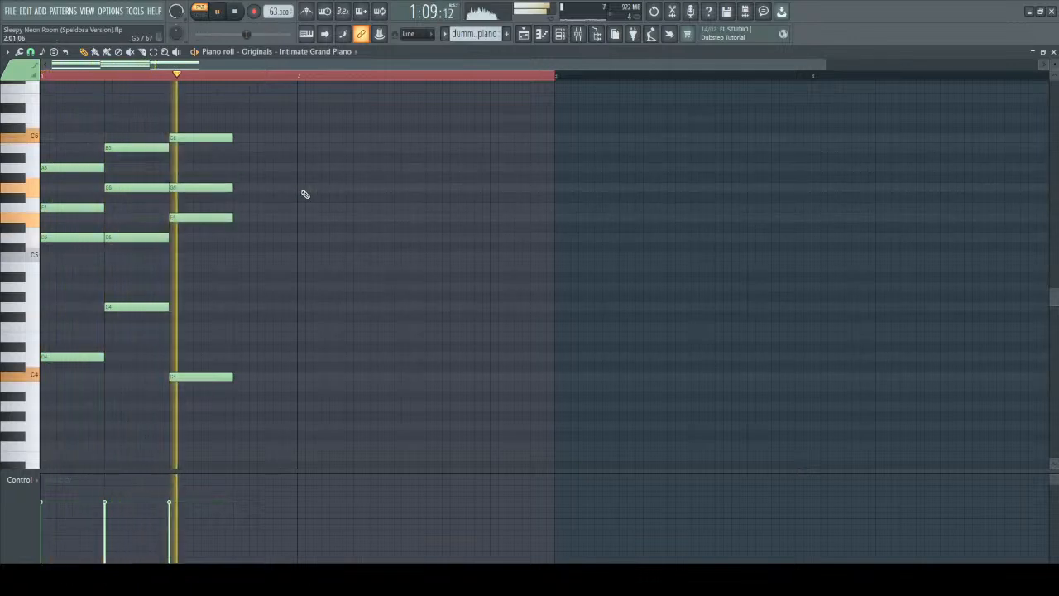
{"action": "key", "text": "space"}
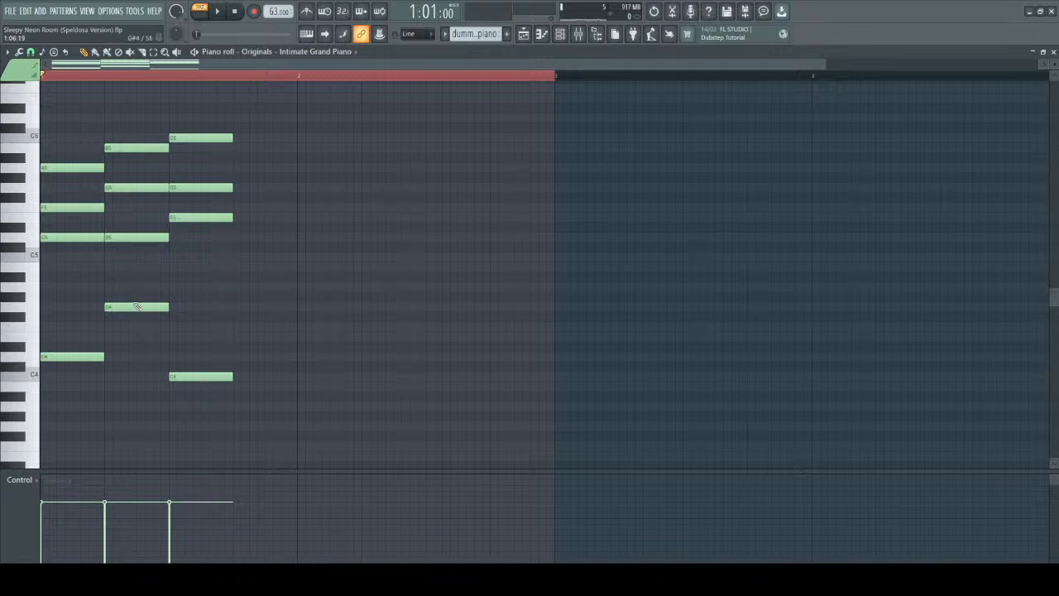
{"action": "key", "text": "space"}
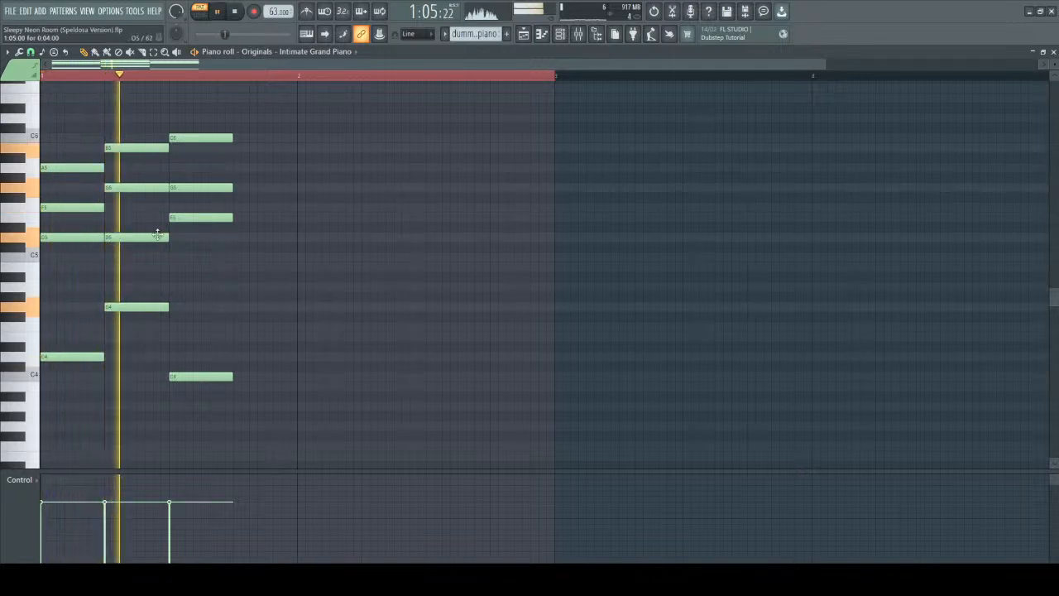
{"action": "key", "text": "space"}
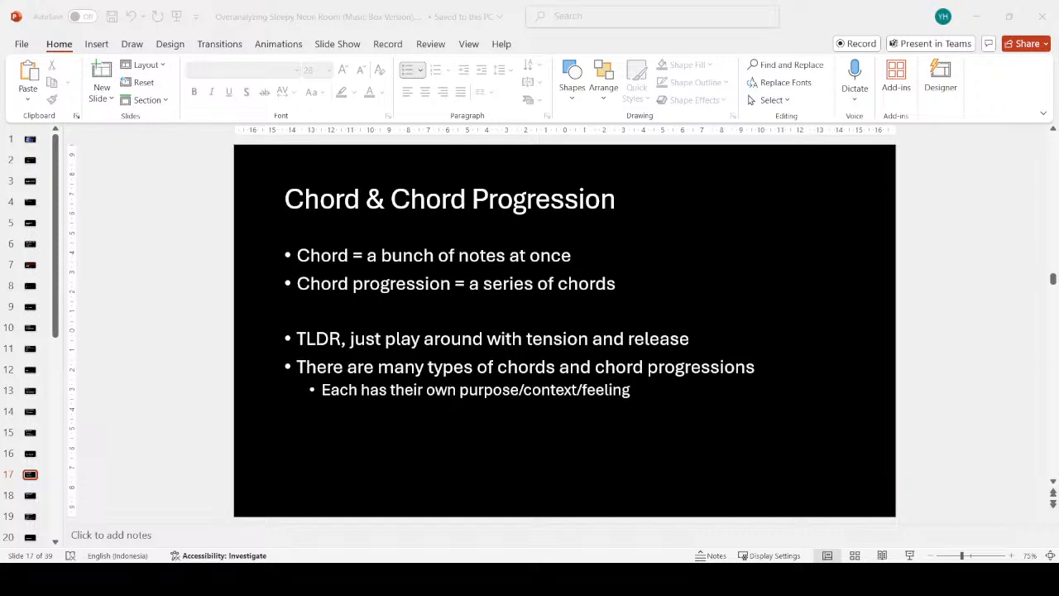
Switch to the PowerPoint presentation and advance to slide 18, "Tips on Writing Chord Progression".
{"action": "left_click", "coordinate": [654, 468]}
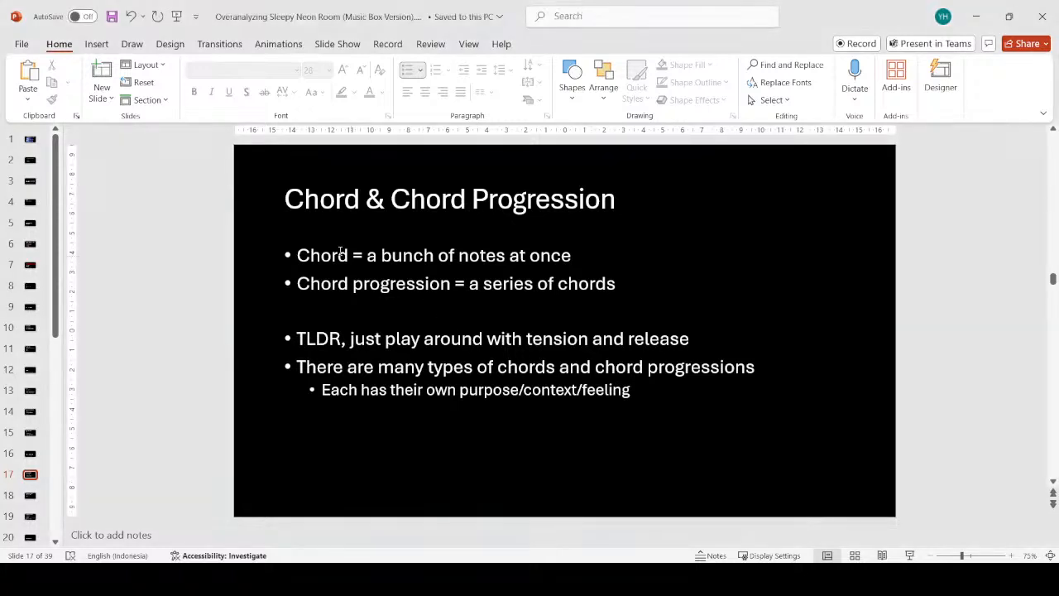
{"action": "key", "text": "Down"}
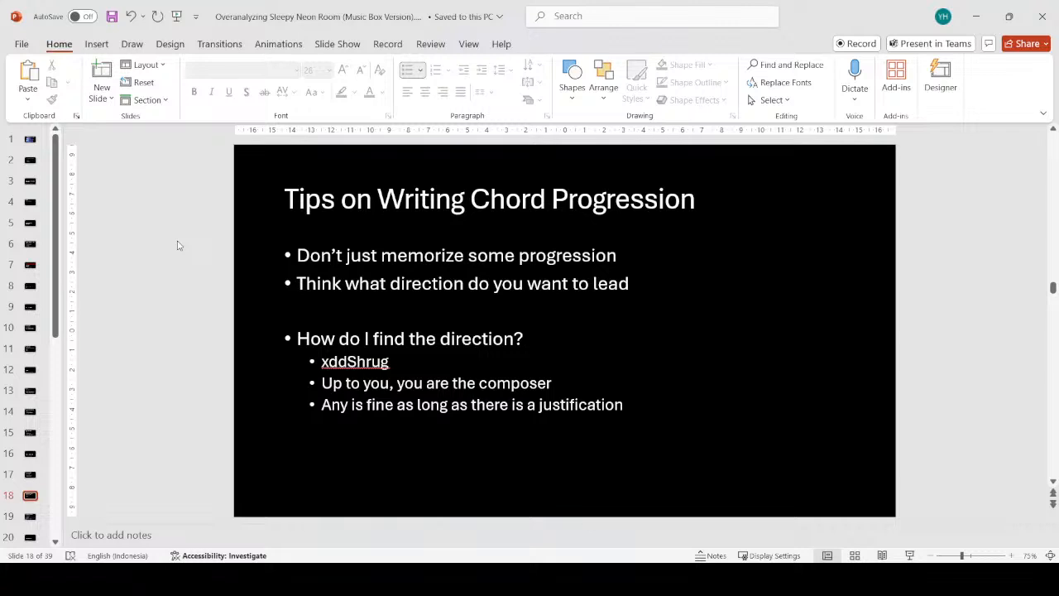
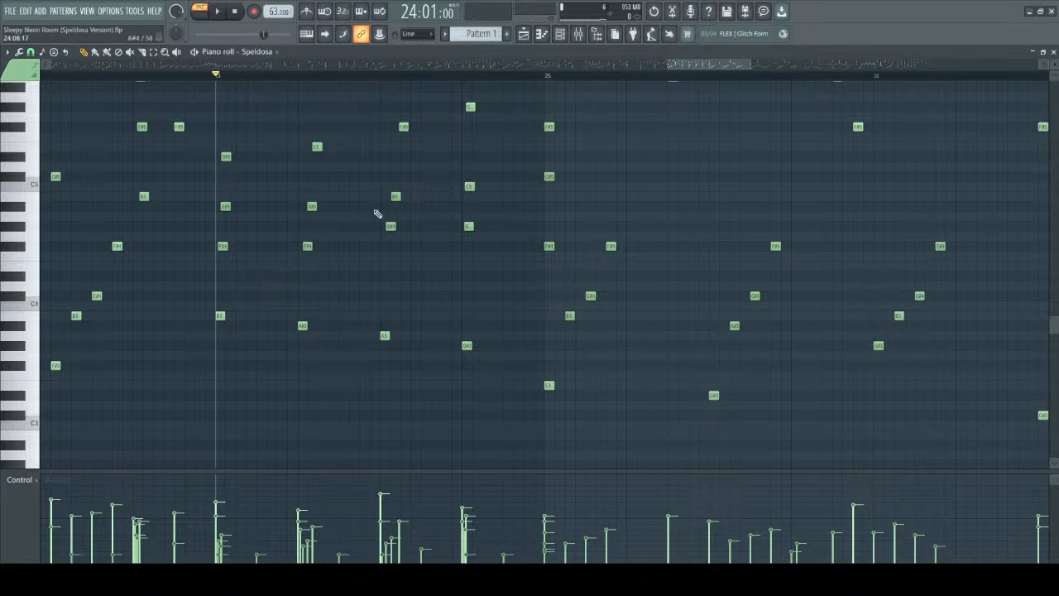
Examine the inner melody line of bar 24, selecting its notes between D#5 and G#5 up to the start of bar 25.
{"action": "scroll", "coordinate": [355, 208], "scroll_direction": "up", "scroll_amount": 3}
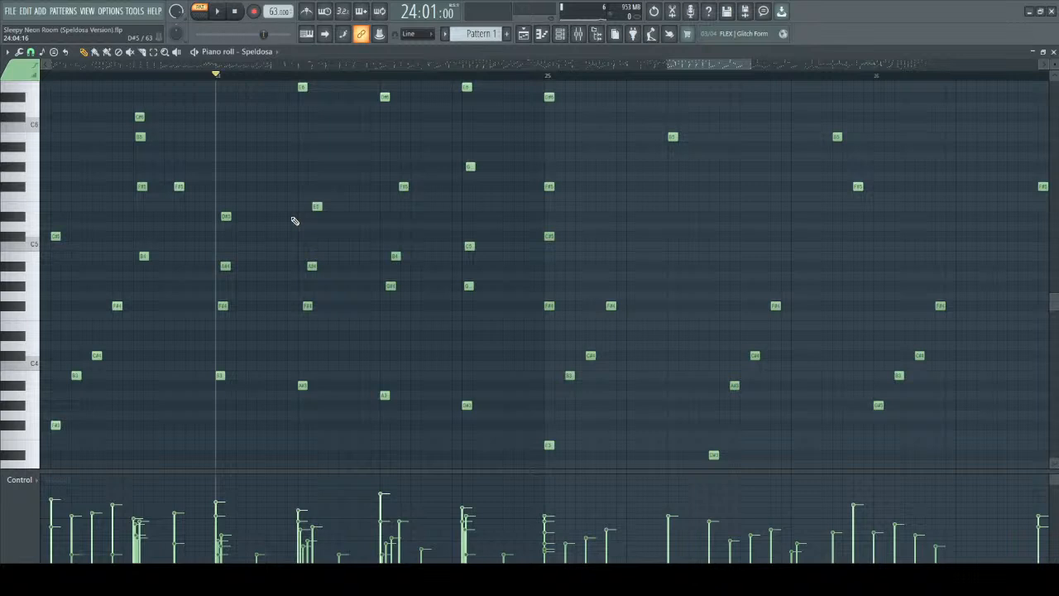
{"action": "scroll", "coordinate": [294, 220], "scroll_direction": "up", "scroll_amount": 3}
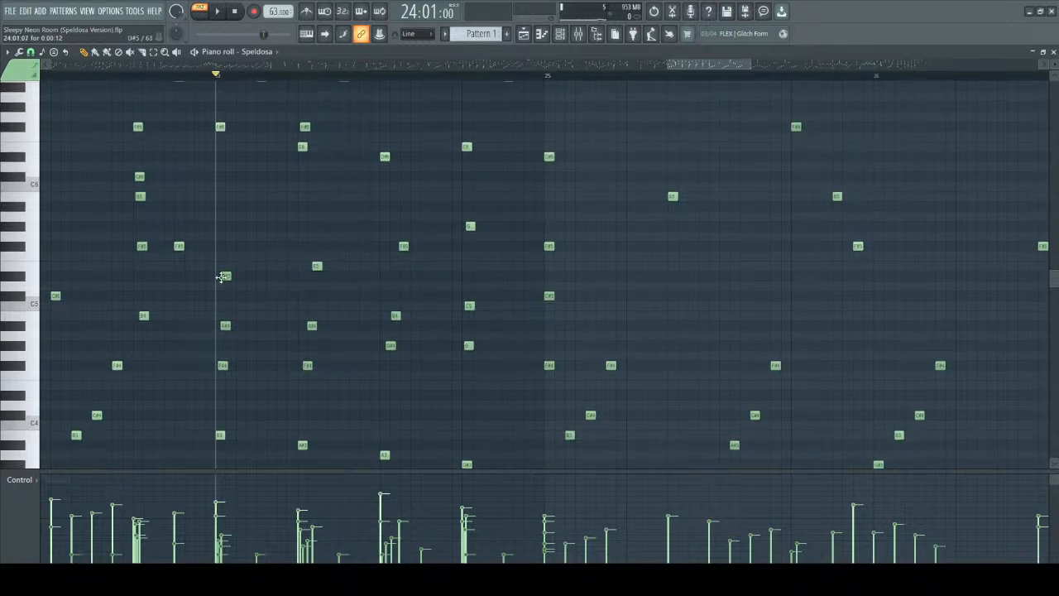
{"action": "scroll", "coordinate": [223, 277], "scroll_direction": "up", "scroll_amount": 2}
{"action": "scroll", "coordinate": [244, 279], "scroll_direction": "up", "scroll_amount": 1}
{"action": "scroll", "coordinate": [273, 276], "scroll_direction": "down", "scroll_amount": 1}
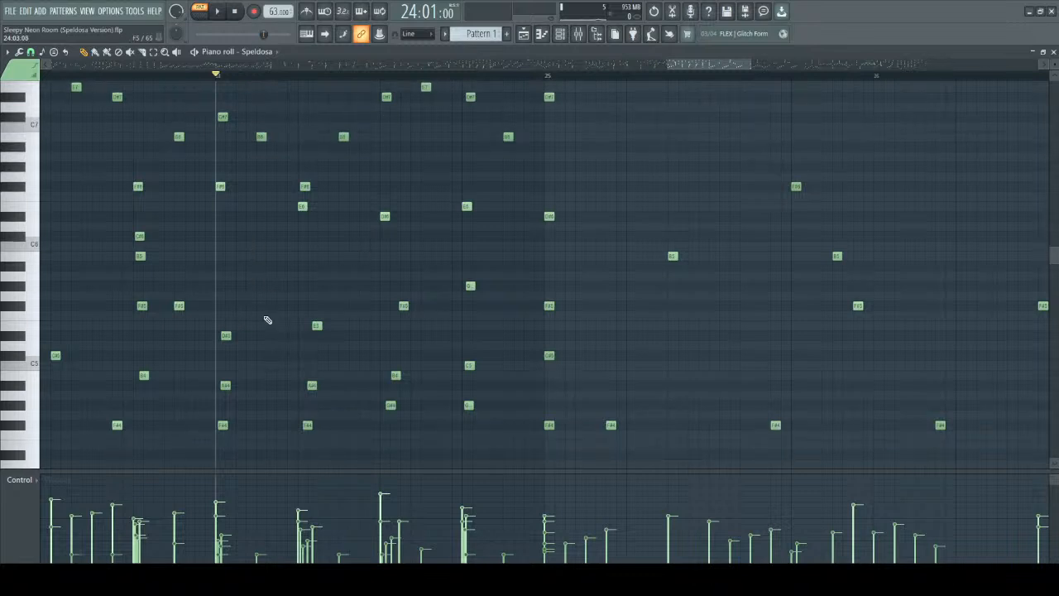
{"action": "left_click", "coordinate": [316, 325]}
{"action": "left_click", "coordinate": [402, 306]}
{"action": "left_click", "coordinate": [548, 305]}
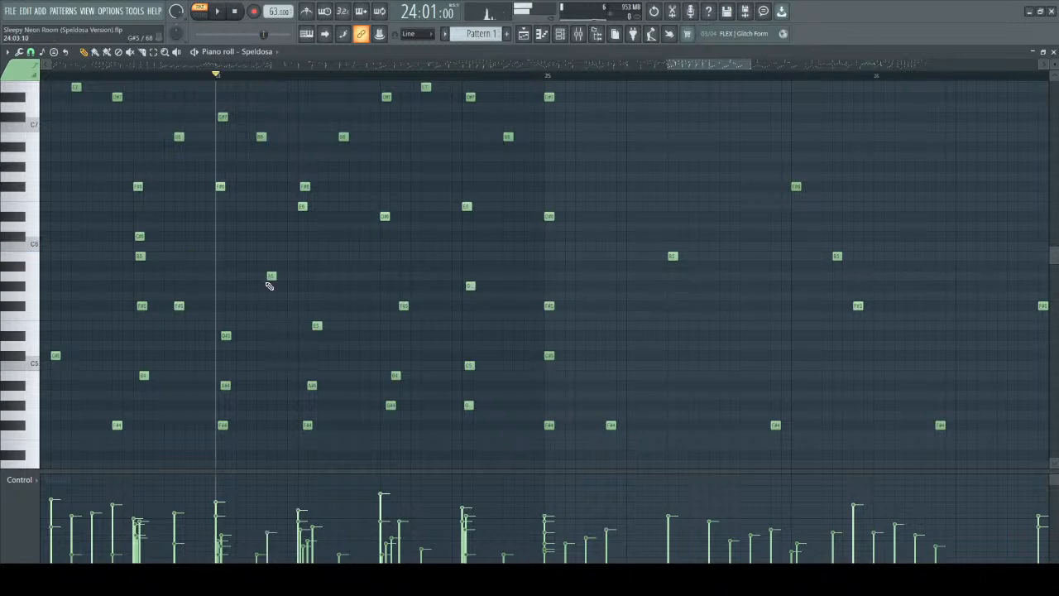
{"action": "left_click_drag", "start_coordinate": [209, 253], "coordinate": [574, 336]}
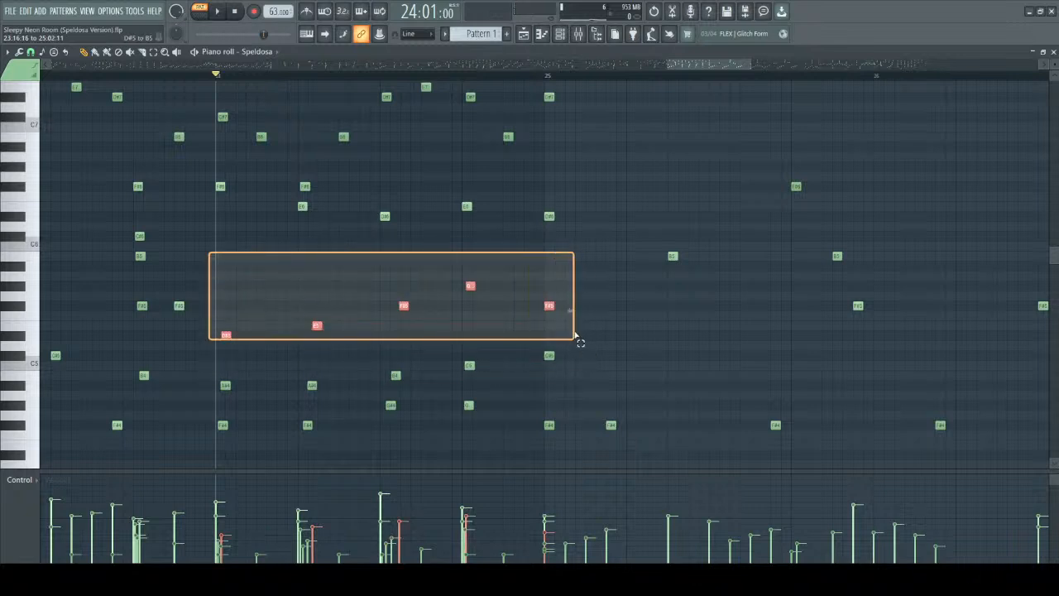
{"action": "left_click_drag", "start_coordinate": [580, 343], "coordinate": [560, 350]}
Examine the highest melody line of bar 24, marking out and tracing its notes between B6 and E7.
{"action": "scroll", "coordinate": [562, 347], "scroll_direction": "up", "scroll_amount": 1}
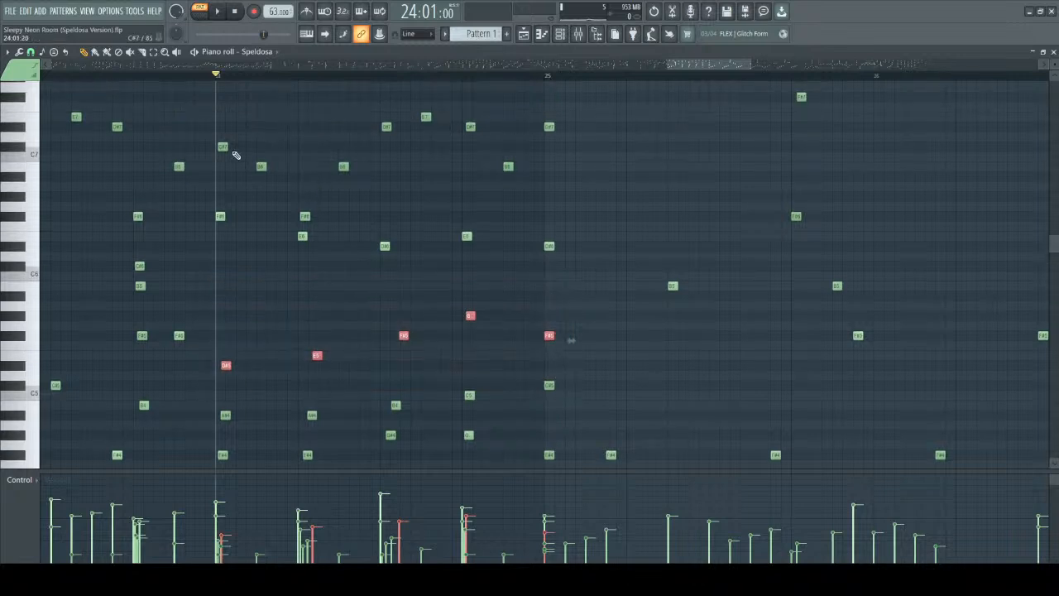
{"action": "scroll", "coordinate": [227, 145], "scroll_direction": "up", "scroll_amount": 2}
{"action": "left_click_drag", "start_coordinate": [204, 114], "coordinate": [560, 220]}
{"action": "left_click", "coordinate": [281, 173]}
{"action": "right_click", "coordinate": [260, 197]}
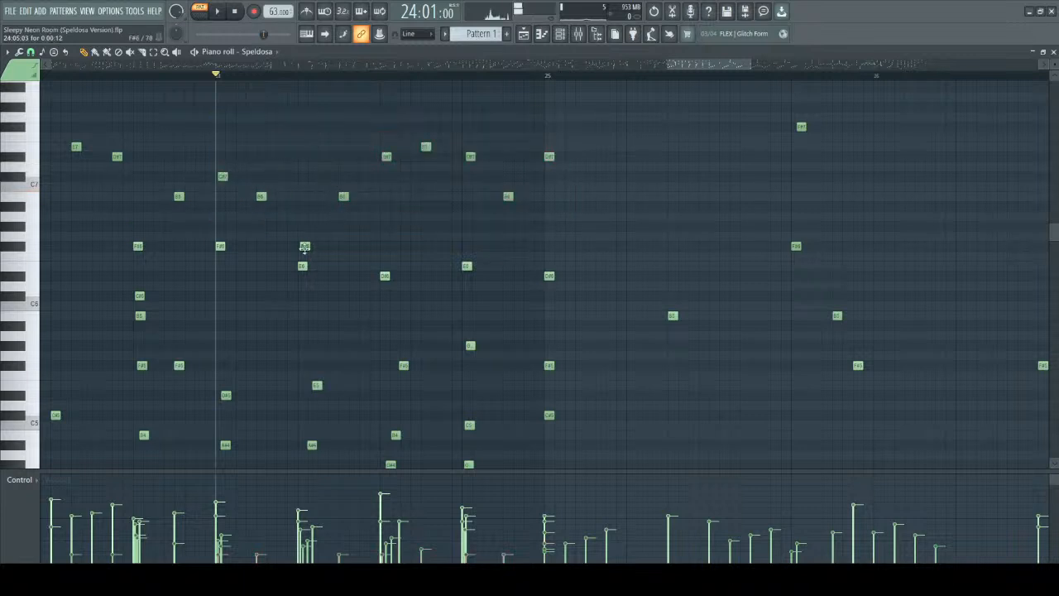
{"action": "left_click", "coordinate": [470, 156]}
{"action": "left_click", "coordinate": [508, 195]}
Examine the lower voices of bar 24, selecting the harmony notes between F#4 and C#5, and clear the selection.
{"action": "scroll", "coordinate": [398, 254], "scroll_direction": "down", "scroll_amount": 1}
{"action": "scroll", "coordinate": [398, 254], "scroll_direction": "down", "scroll_amount": 2}
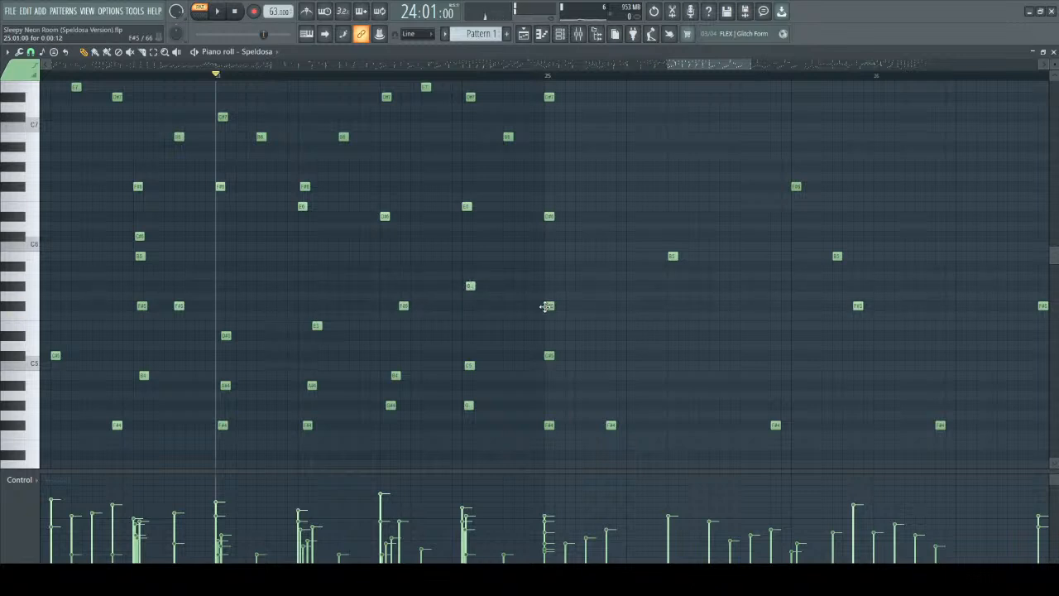
{"action": "scroll", "coordinate": [539, 309], "scroll_direction": "down", "scroll_amount": 2}
{"action": "left_click_drag", "start_coordinate": [213, 223], "coordinate": [551, 310]}
{"action": "scroll", "coordinate": [319, 372], "scroll_direction": "down", "scroll_amount": 8}
{"action": "left_click_drag", "start_coordinate": [217, 331], "coordinate": [561, 496]}
{"action": "scroll", "coordinate": [217, 184], "scroll_direction": "up", "scroll_amount": 2}
{"action": "left_click_drag", "start_coordinate": [194, 165], "coordinate": [569, 244]}
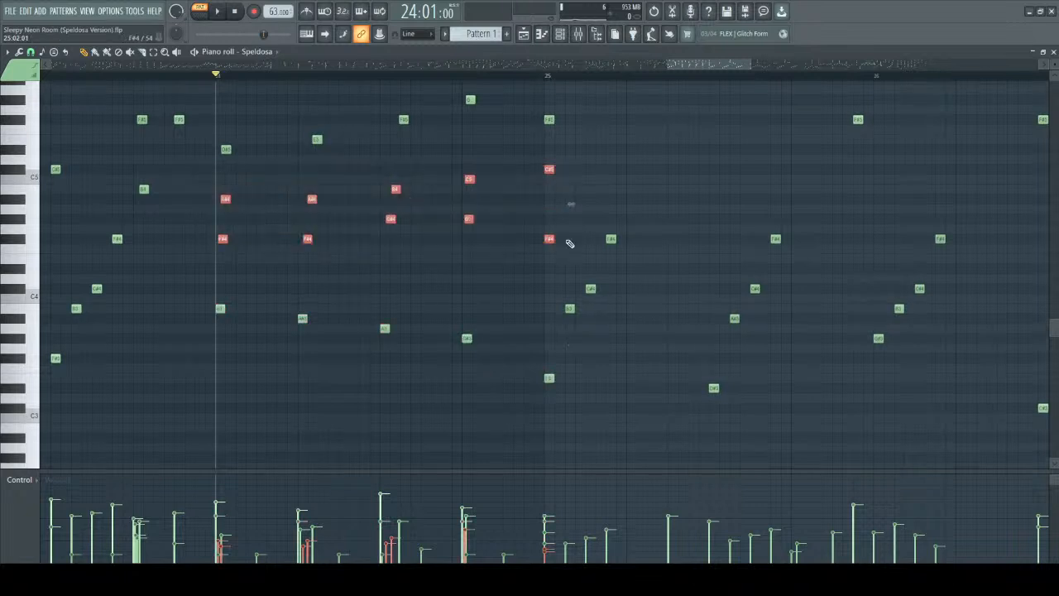
{"action": "left_click", "coordinate": [636, 189], "text": "ctrl"}
Play the piece from bar 24 with a wide stretch of the arrangement in view, and stop it.
{"action": "scroll", "coordinate": [652, 198], "scroll_direction": "up", "scroll_amount": 4}
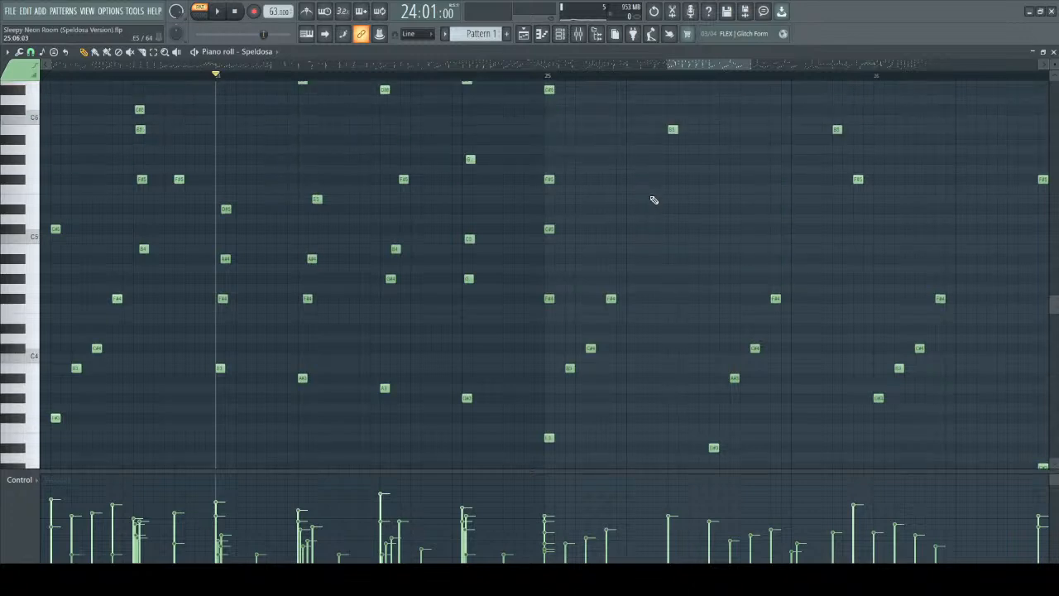
{"action": "scroll", "coordinate": [652, 199], "scroll_direction": "down", "scroll_amount": 4}
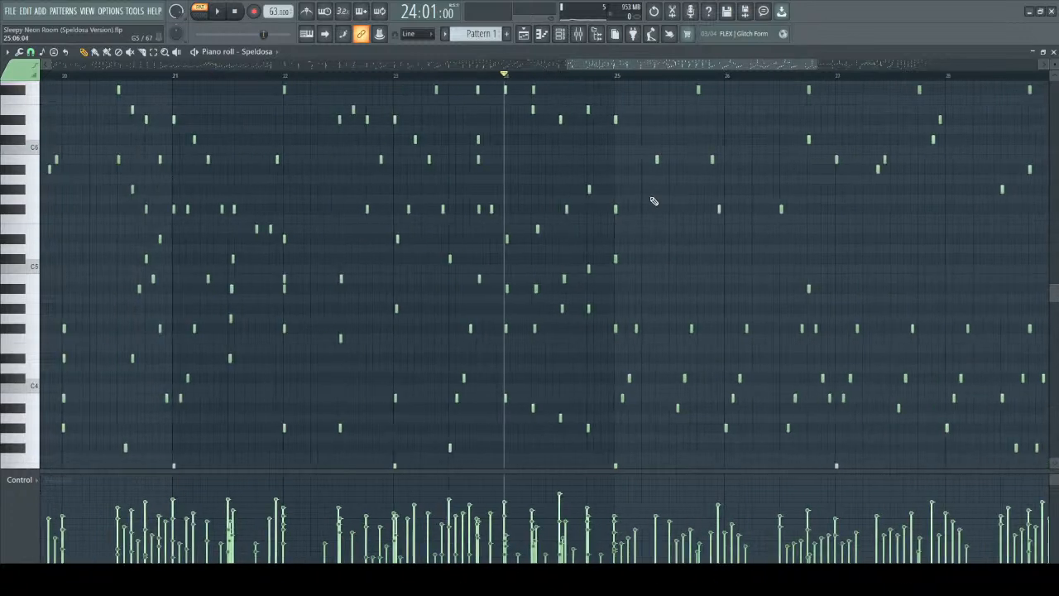
{"action": "scroll", "coordinate": [662, 66], "scroll_direction": "down", "scroll_amount": 3}
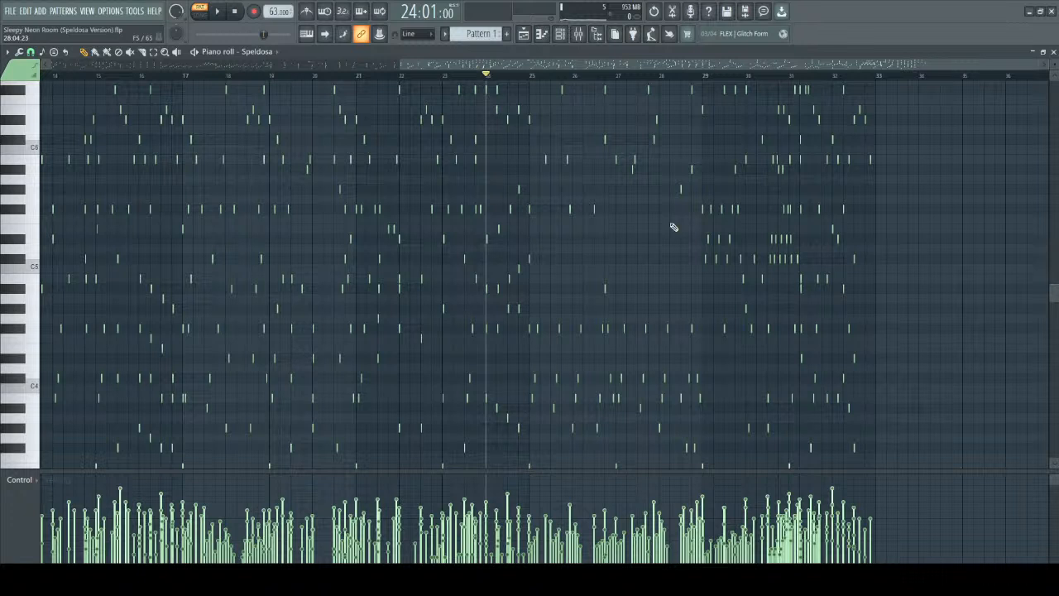
{"action": "scroll", "coordinate": [673, 230], "scroll_direction": "up", "scroll_amount": 3}
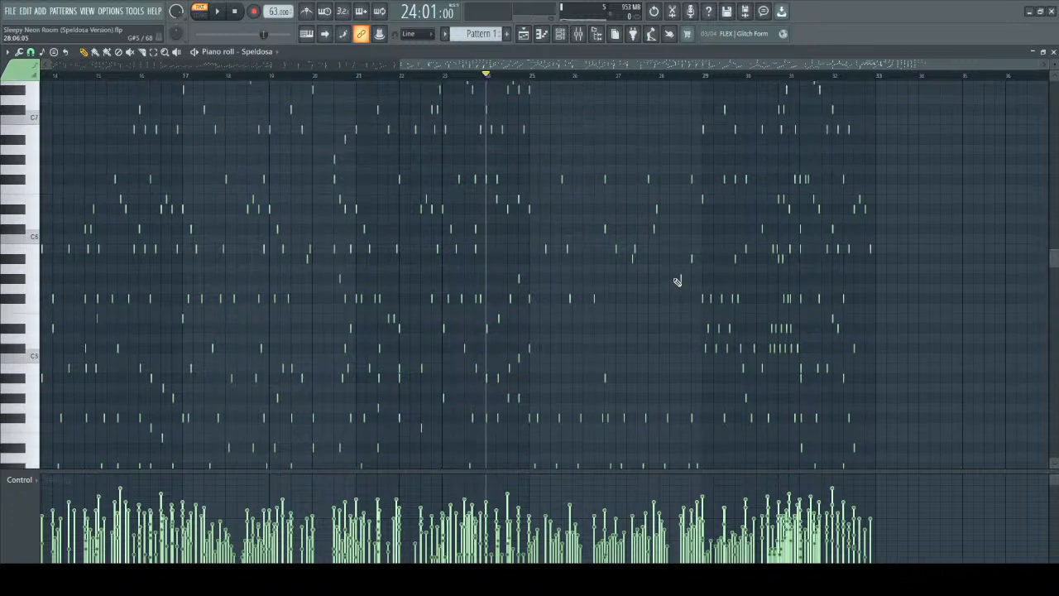
{"action": "key", "text": "space"}
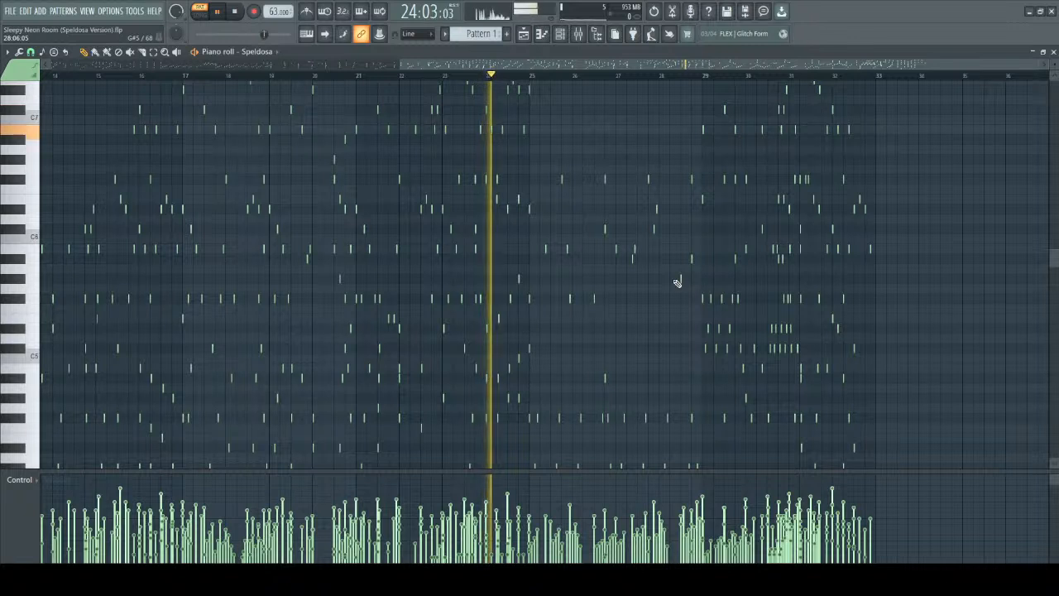
{"action": "key", "text": "space"}
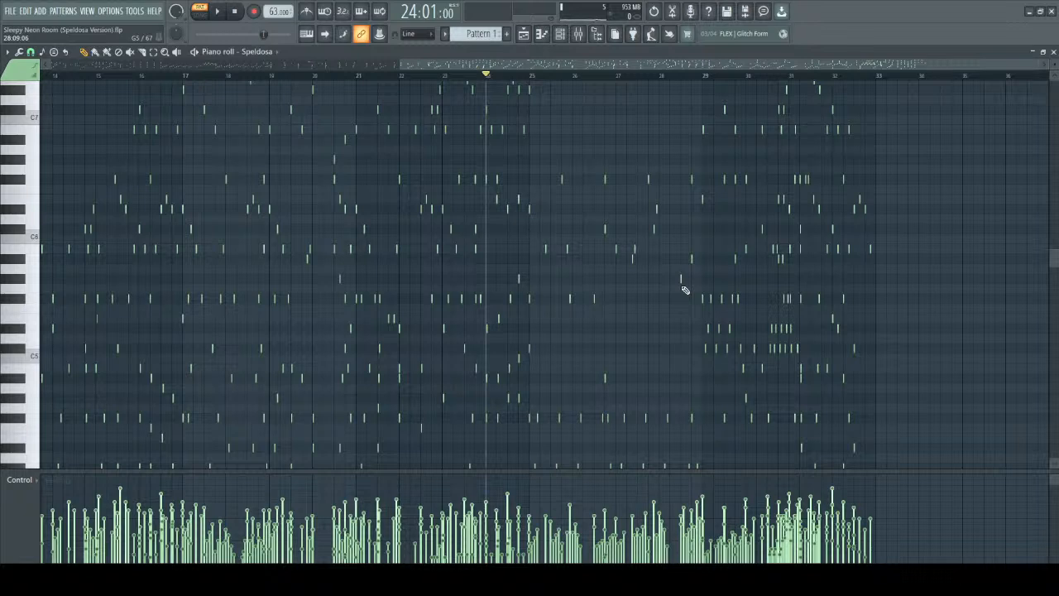
Close the Speldosa piano roll, open the dummy-piano pattern and show its chords from the first bar.
{"action": "scroll", "coordinate": [685, 290], "scroll_direction": "down", "scroll_amount": 2}
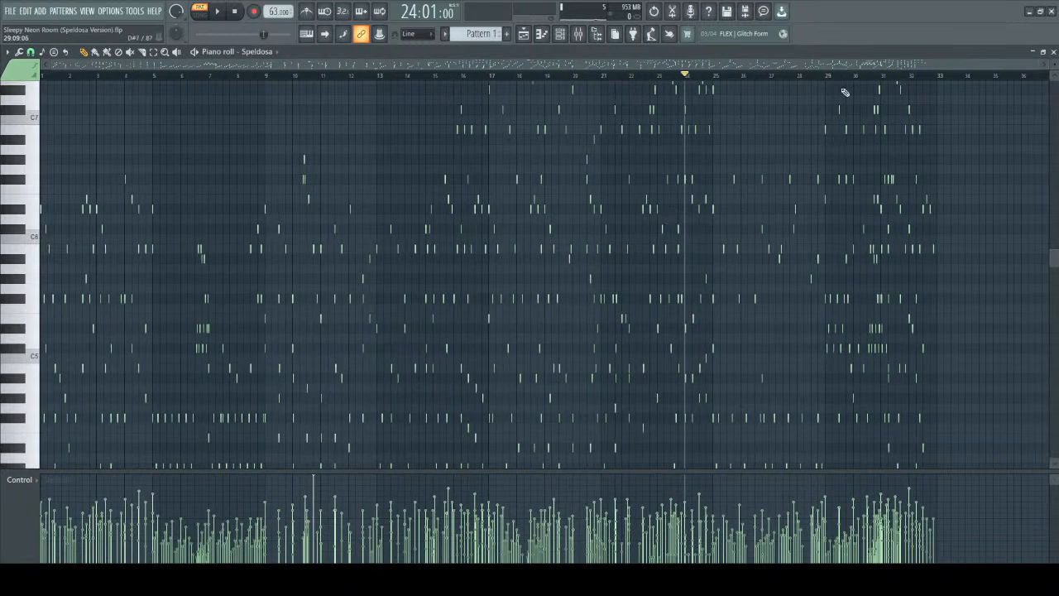
{"action": "left_click", "coordinate": [1052, 52]}
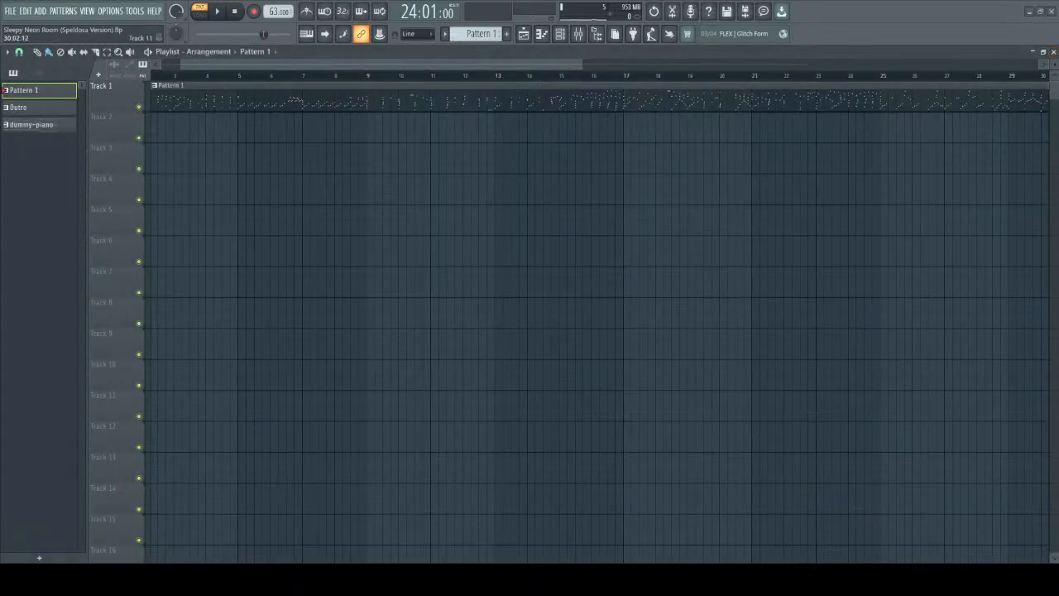
{"action": "double_click", "coordinate": [33, 124]}
{"action": "left_click_drag", "start_coordinate": [316, 65], "coordinate": [43, 66]}
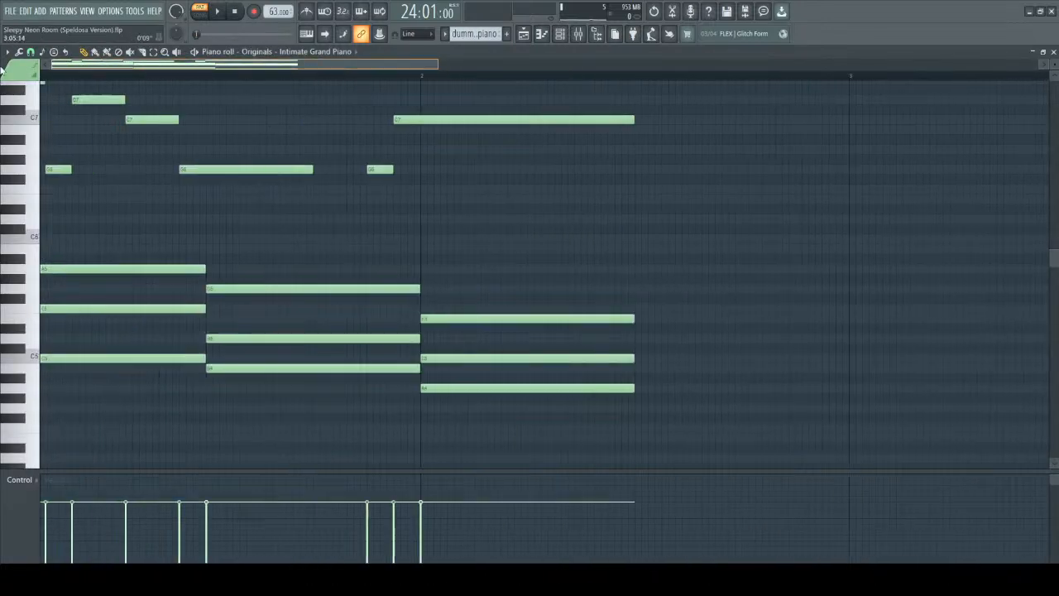
{"action": "scroll", "coordinate": [248, 240], "scroll_direction": "up", "scroll_amount": 2}
{"action": "scroll", "coordinate": [276, 297], "scroll_direction": "down", "scroll_amount": 4}
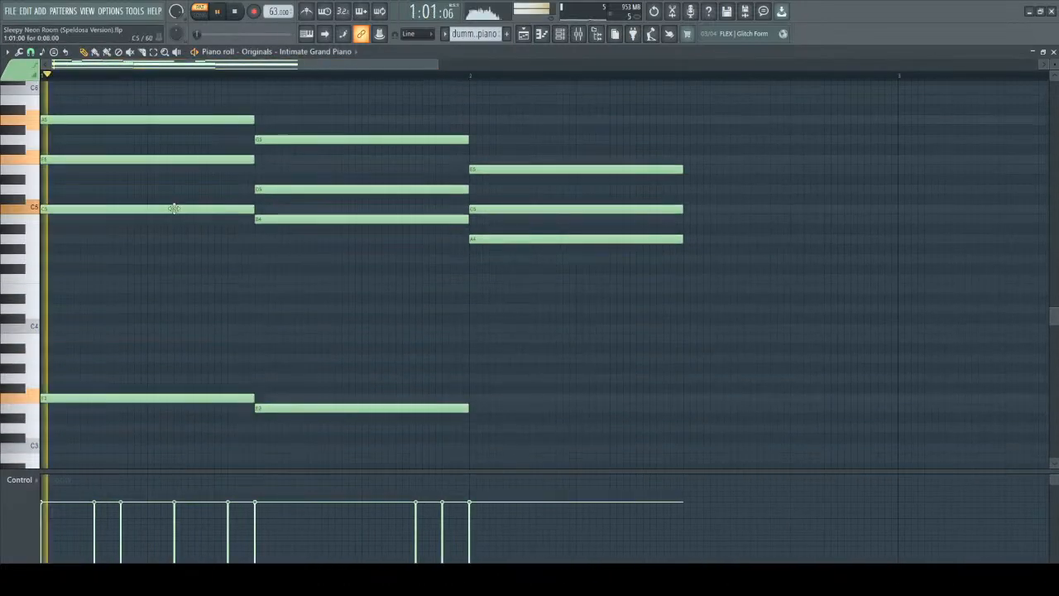
Delete the A5, F5 and C5 notes of the first chord, leaving only its F3 bass note, and play it.
{"action": "right_click", "coordinate": [131, 118]}
{"action": "key", "text": "space"}
{"action": "key", "text": "space"}
{"action": "left_click_drag", "start_coordinate": [52, 238], "coordinate": [44, 239]}
{"action": "right_click", "coordinate": [44, 240]}
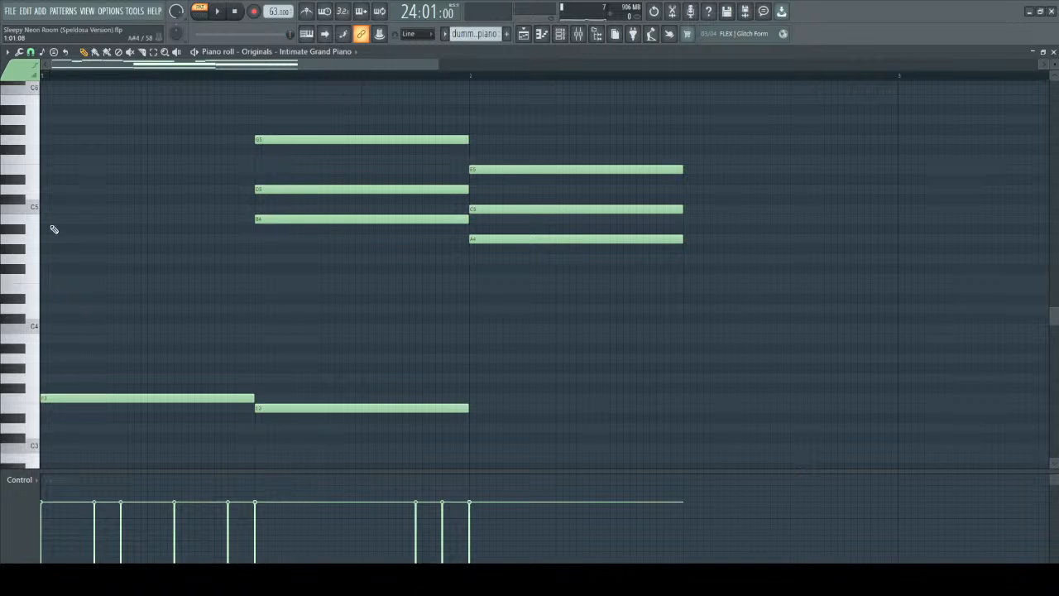
Add a C5 note over the F3 bass for the full length of the first chord, and play it.
{"action": "left_click_drag", "start_coordinate": [48, 199], "coordinate": [253, 209]}
{"action": "key", "text": "space"}
{"action": "key", "text": "space"}
Add an F5 note above the C5 in the first chord and play the result.
{"action": "scroll", "coordinate": [91, 212], "scroll_direction": "up", "scroll_amount": 3}
{"action": "mouse_move", "coordinate": [48, 247]}
{"action": "left_mouse_down"}
{"action": "mouse_move", "coordinate": [45, 256]}
{"action": "mouse_move", "coordinate": [39, 246]}
{"action": "left_mouse_up"}
{"action": "scroll", "coordinate": [68, 247], "scroll_direction": "up", "scroll_amount": 5}
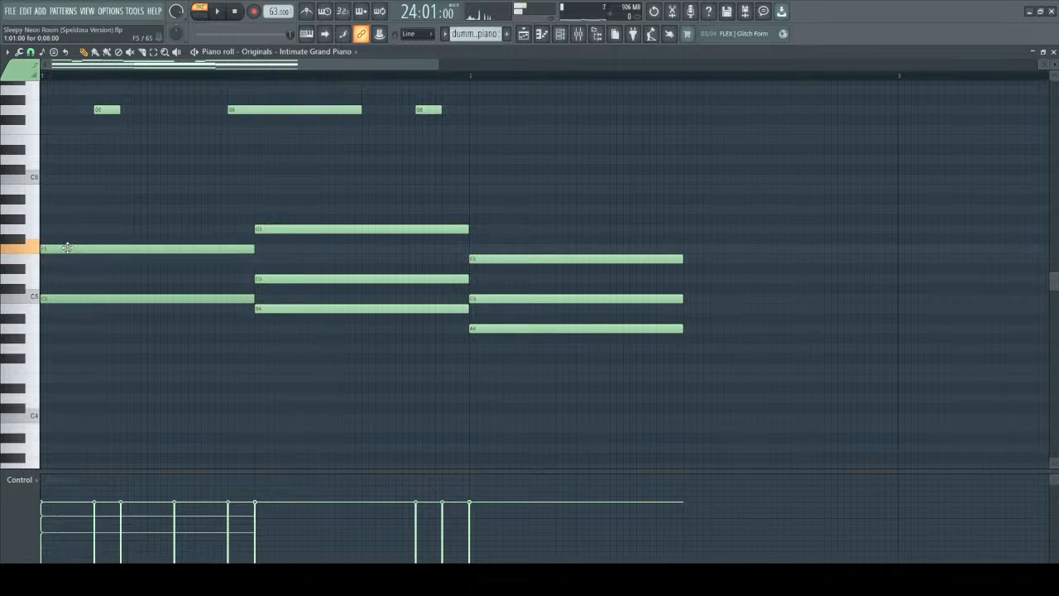
{"action": "scroll", "coordinate": [68, 248], "scroll_direction": "down", "scroll_amount": 1}
{"action": "scroll", "coordinate": [109, 371], "scroll_direction": "down", "scroll_amount": 5}
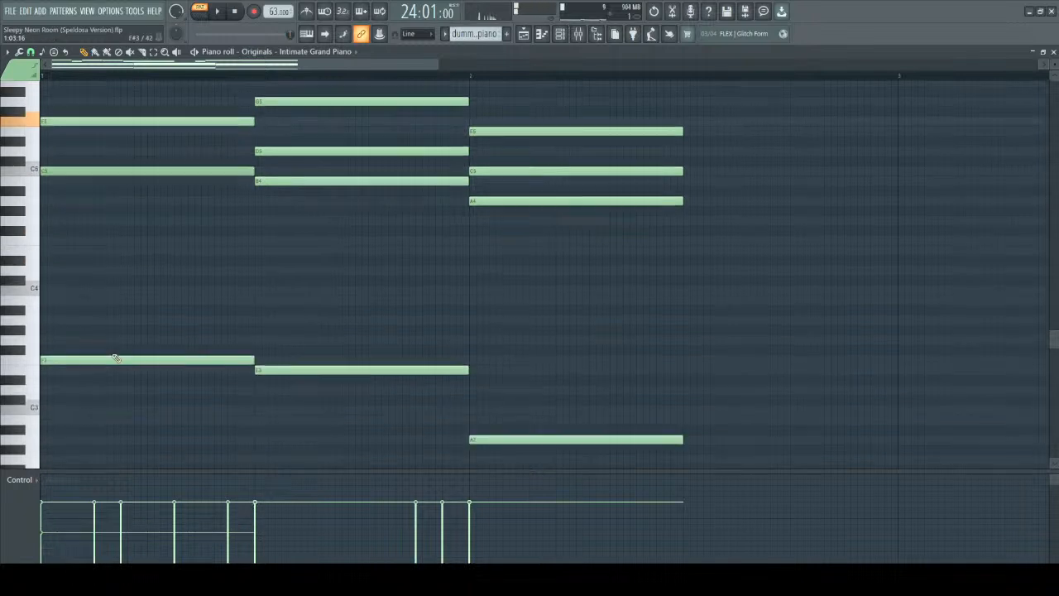
{"action": "key", "text": "space"}
{"action": "key", "text": "space"}
Add a G5 note above the F5 in the first chord and play the result.
{"action": "scroll", "coordinate": [125, 268], "scroll_direction": "up", "scroll_amount": 5}
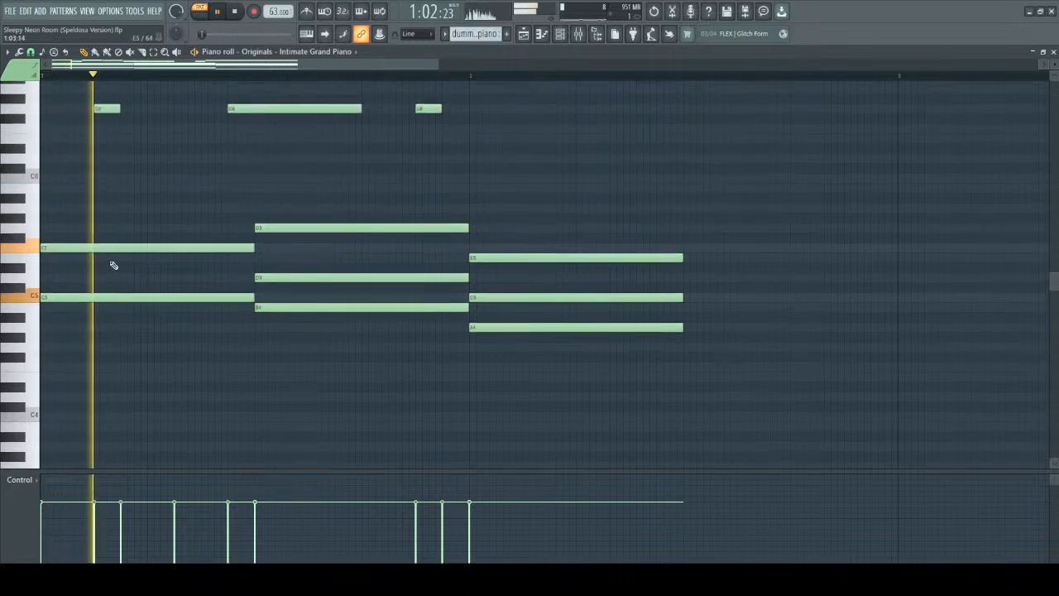
{"action": "left_click", "coordinate": [52, 229]}
{"action": "key", "text": "space"}
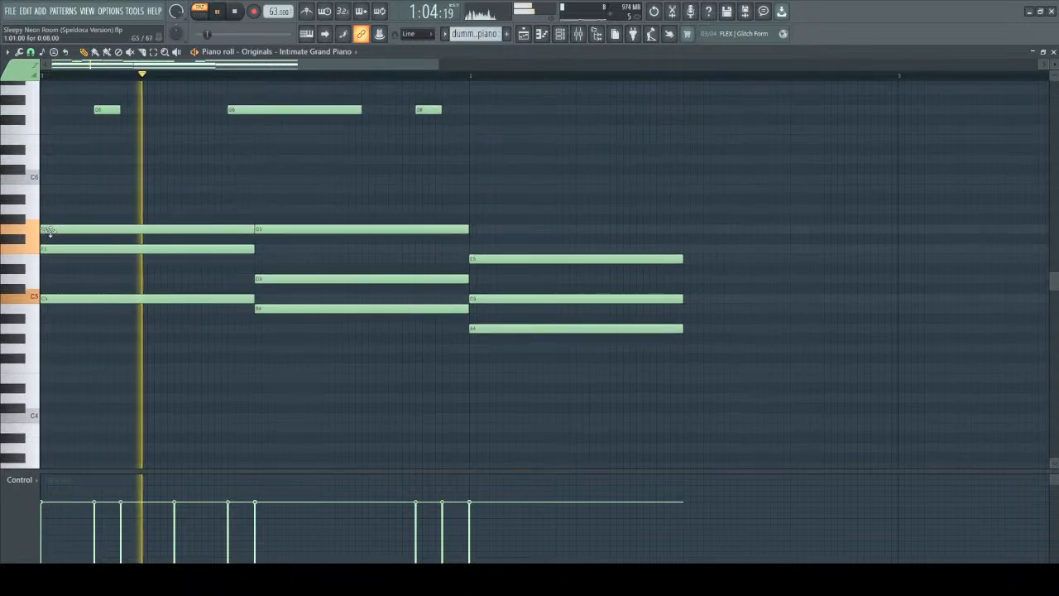
{"action": "key", "text": "space"}
{"action": "left_click", "coordinate": [91, 328]}
{"action": "right_click", "coordinate": [150, 331]}
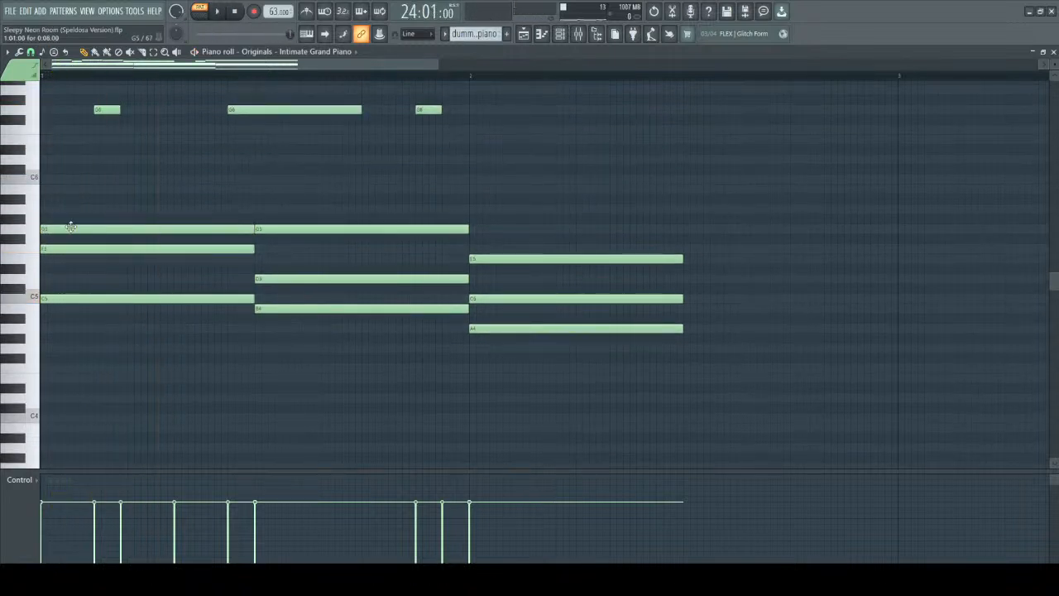
Add a B5 note on top of the first chord and play it.
{"action": "left_click", "coordinate": [45, 190]}
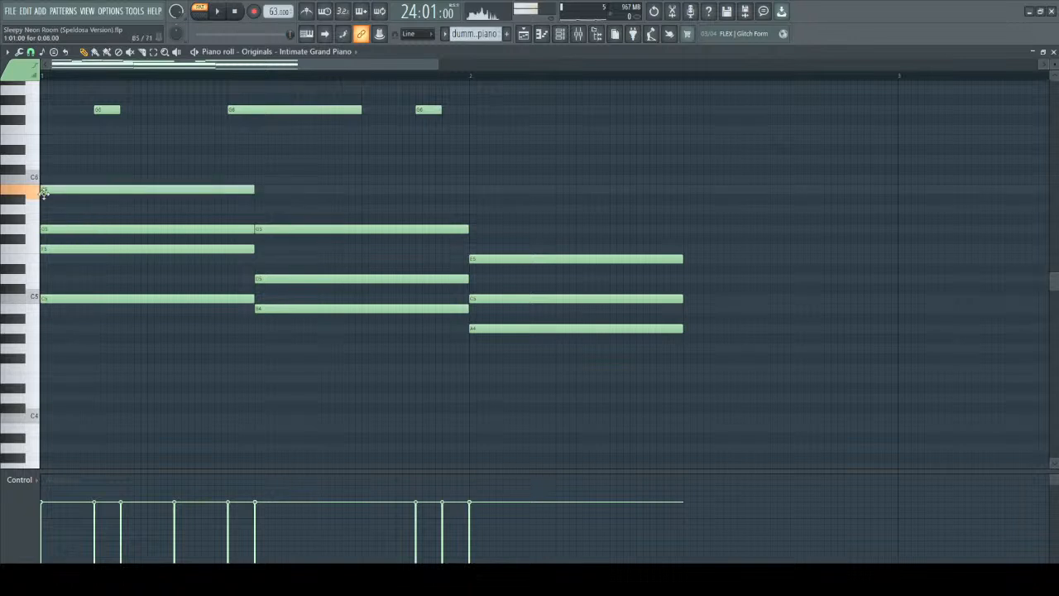
{"action": "key", "text": "space"}
Play the progression with the extended first chord, audition the third chord's E5, and replay into the third chord.
{"action": "key", "text": "space"}
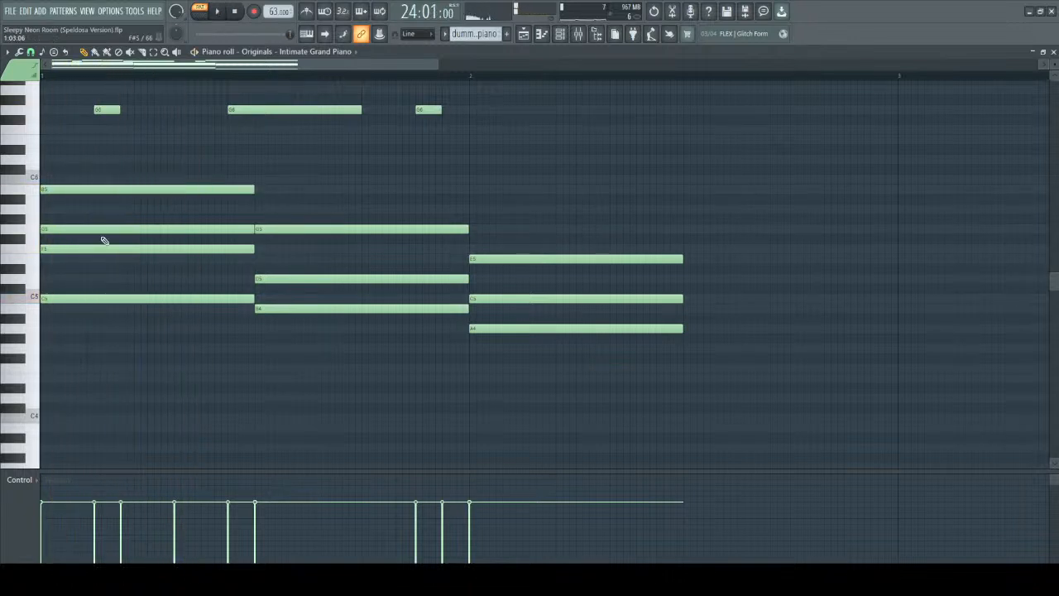
{"action": "key", "text": "space"}
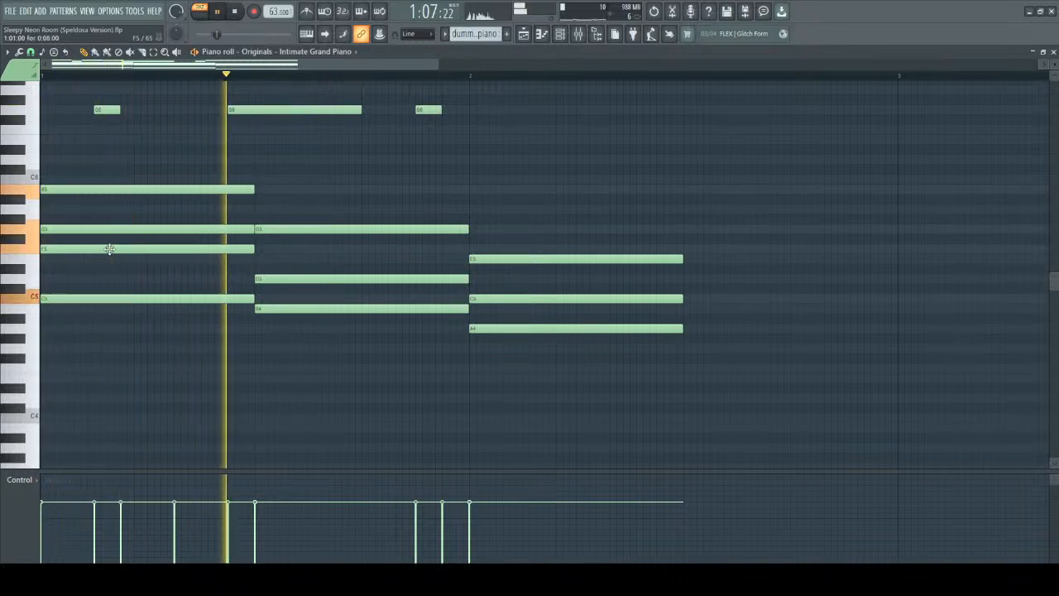
{"action": "key", "text": "space"}
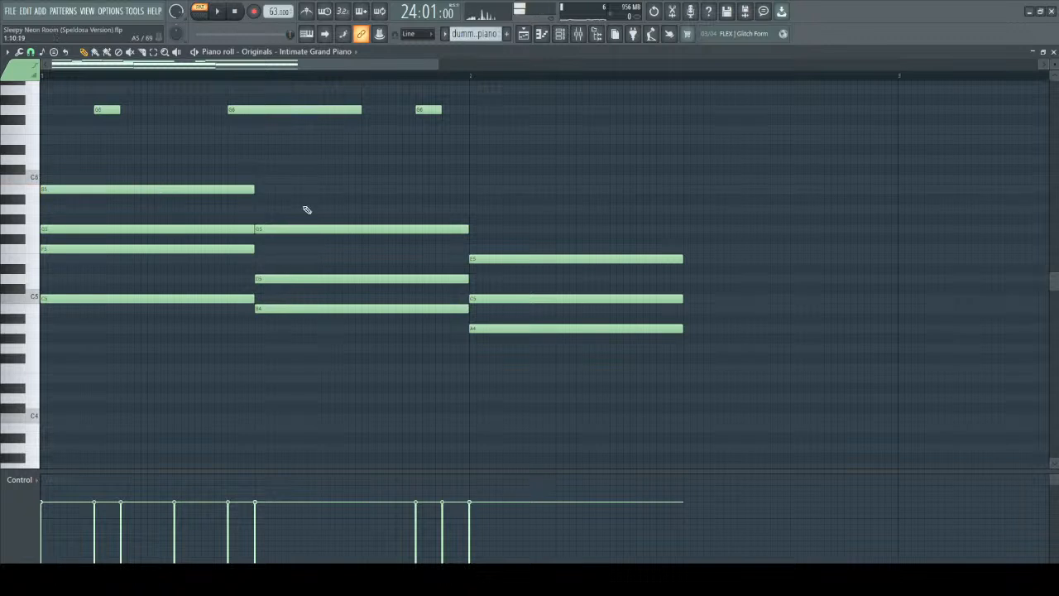
{"action": "left_click", "coordinate": [503, 266]}
{"action": "right_click", "coordinate": [503, 267]}
{"action": "key", "text": "space"}
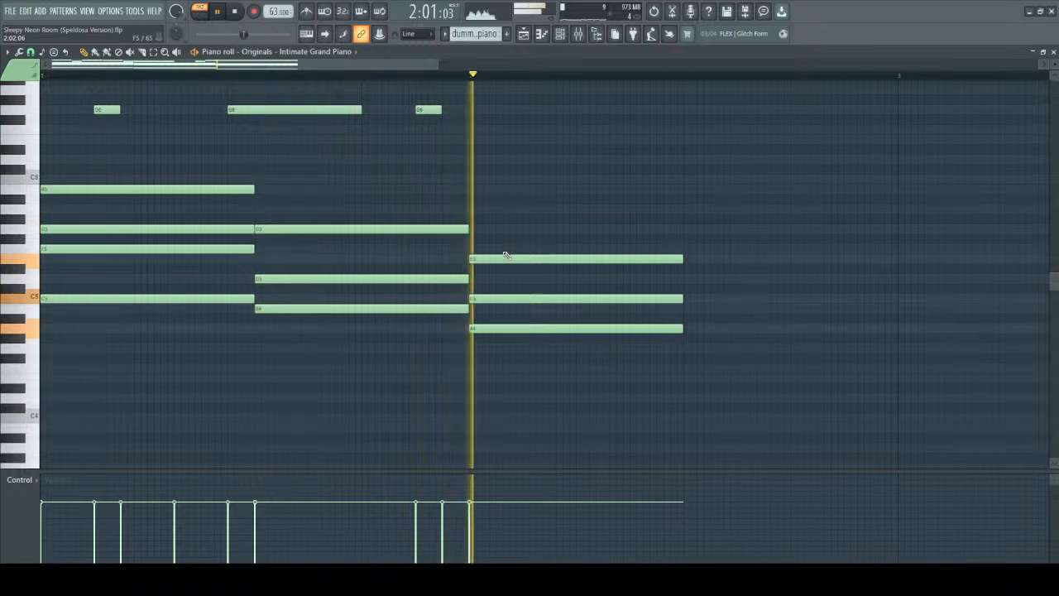
{"action": "key", "text": "space"}
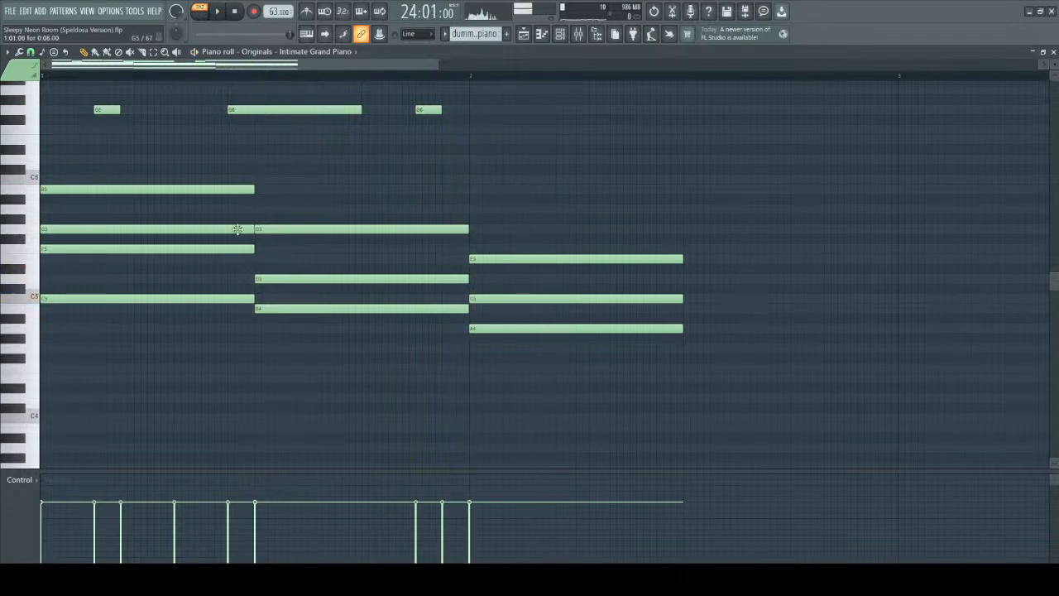
Review the upper and bass notes of all three chords and play the progression from the start again.
{"action": "scroll", "coordinate": [314, 244], "scroll_direction": "up", "scroll_amount": 5}
{"action": "scroll", "coordinate": [383, 296], "scroll_direction": "down", "scroll_amount": 10}
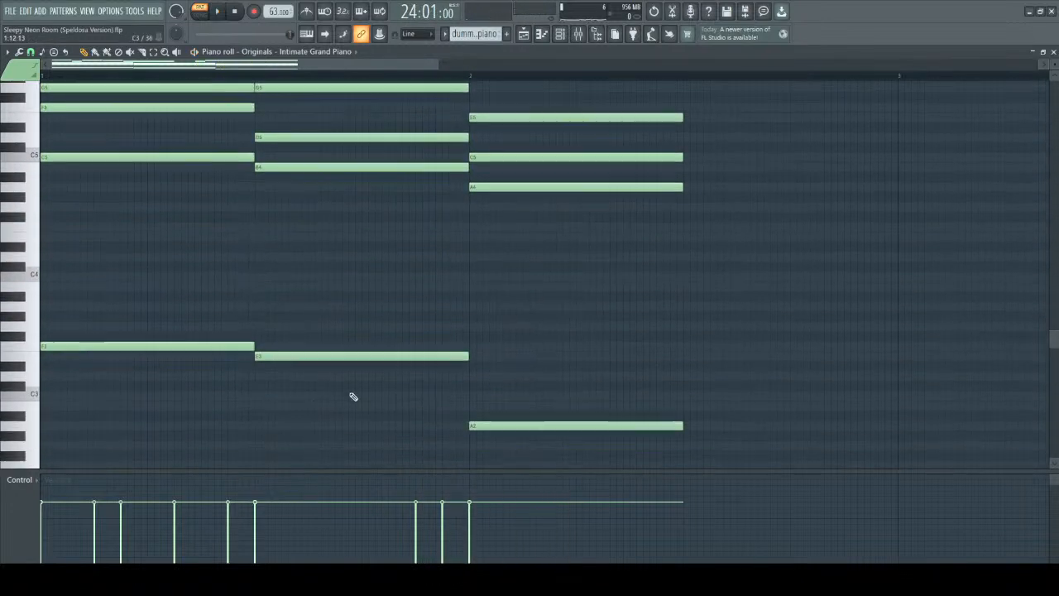
{"action": "scroll", "coordinate": [163, 179], "scroll_direction": "up", "scroll_amount": 3}
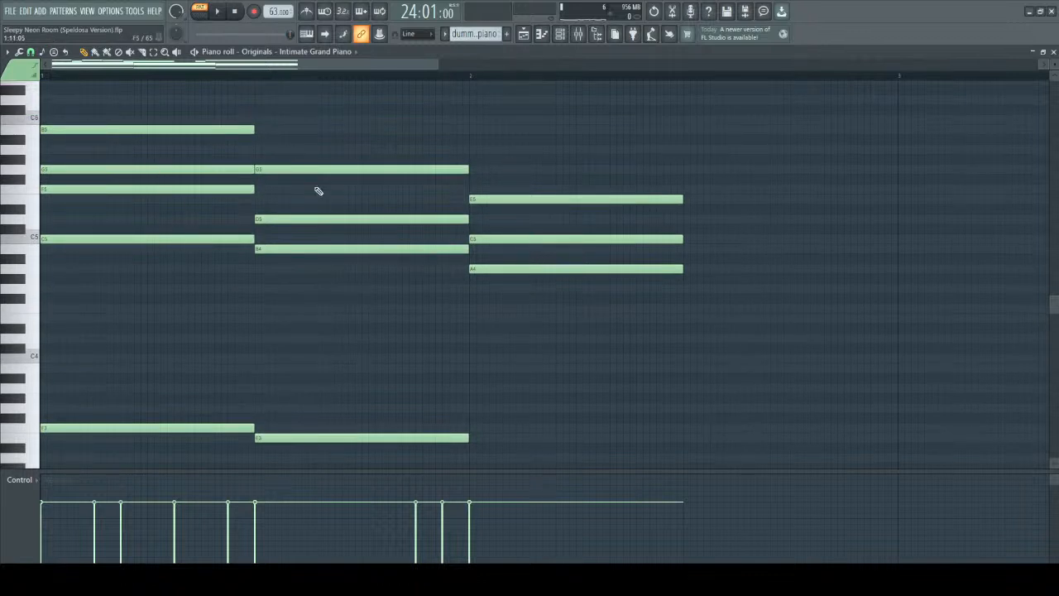
{"action": "key", "text": "space"}
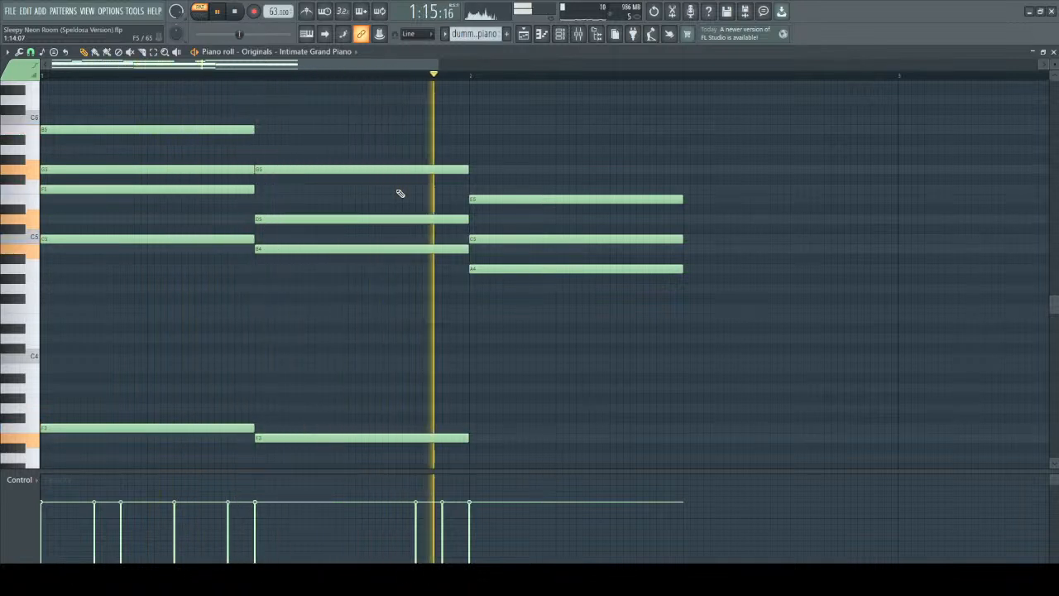
Lower the third chord's middle note from C5 to B4 and play the progression.
{"action": "key", "text": "space"}
{"action": "left_click_drag", "start_coordinate": [566, 155], "coordinate": [583, 412]}
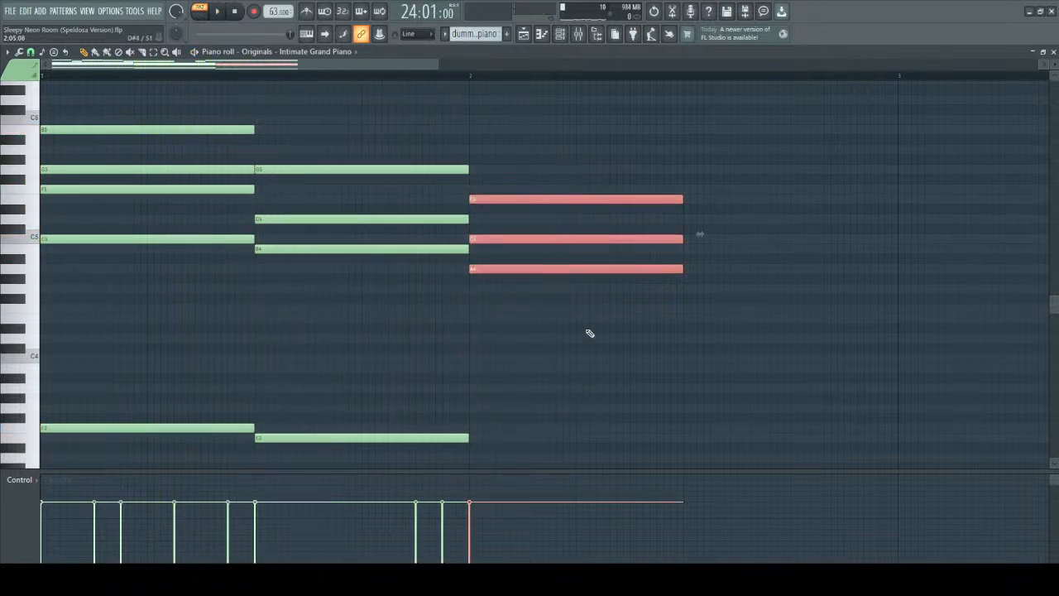
{"action": "left_click", "coordinate": [585, 333], "text": "ctrl"}
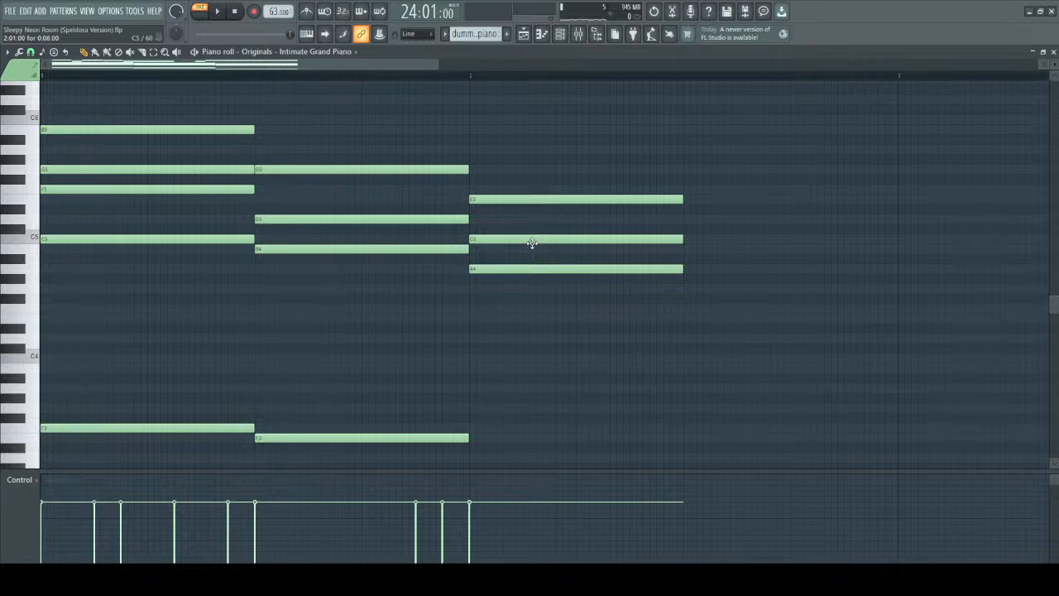
{"action": "mouse_move", "coordinate": [531, 242]}
{"action": "left_mouse_down"}
{"action": "mouse_move", "coordinate": [532, 266]}
{"action": "mouse_move", "coordinate": [535, 251]}
{"action": "left_mouse_up"}
{"action": "key", "text": "space"}
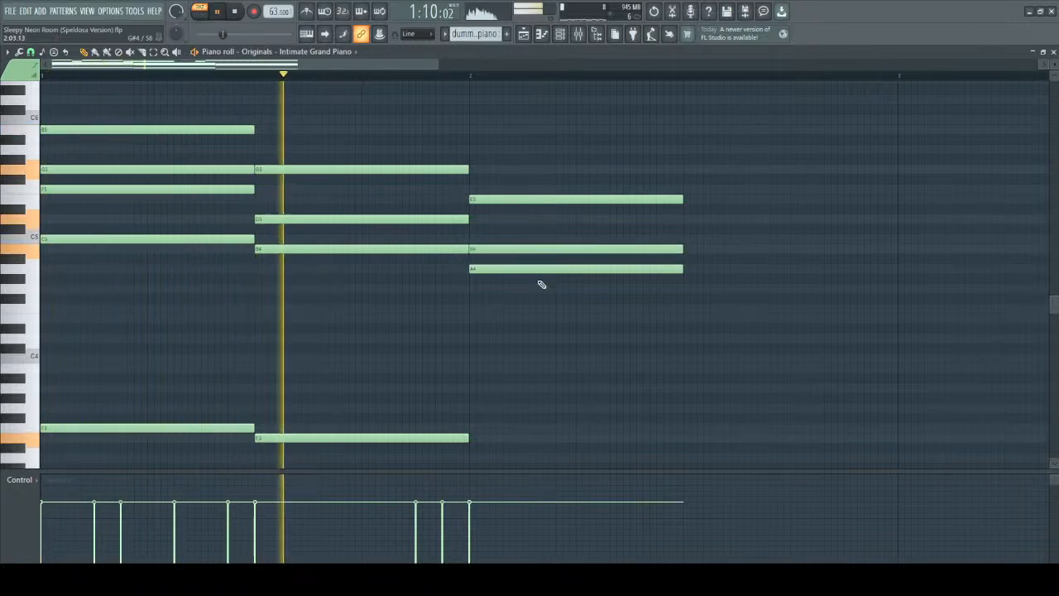
{"action": "scroll", "coordinate": [569, 312], "scroll_direction": "up", "scroll_amount": 2}
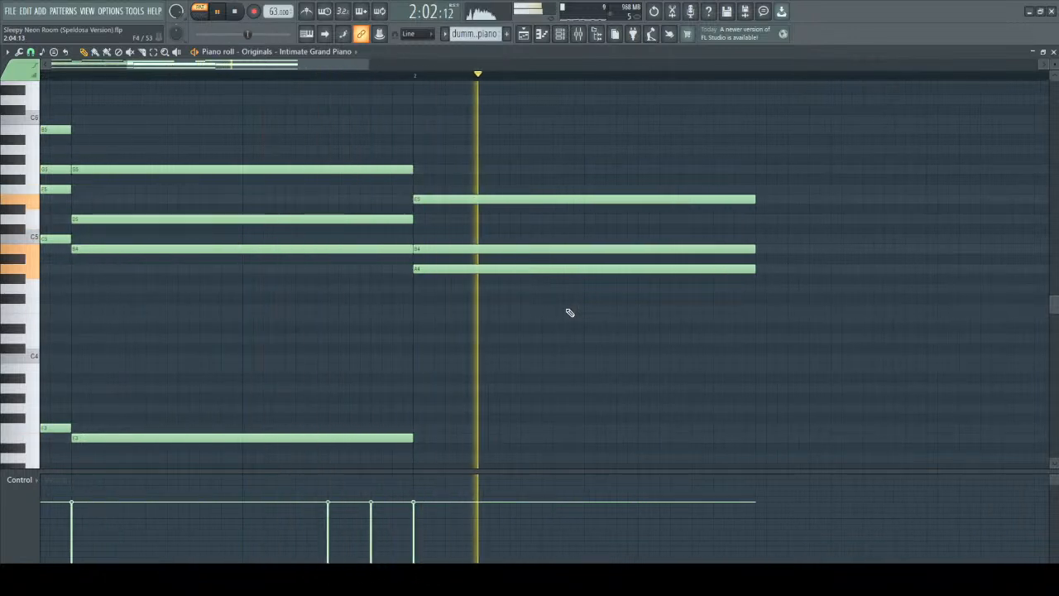
{"action": "key", "text": "space"}
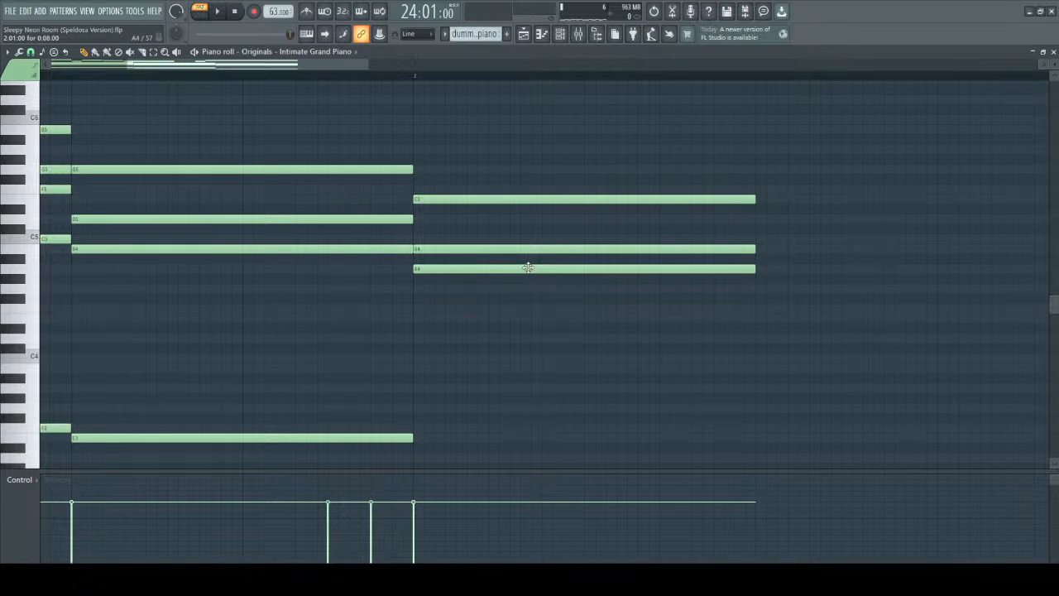
Lower the third chord's A4 to G4 and play the progression through to the third chord.
{"action": "left_click_drag", "start_coordinate": [528, 267], "coordinate": [528, 292]}
{"action": "key", "text": "space"}
{"action": "scroll", "coordinate": [538, 325], "scroll_direction": "down", "scroll_amount": 3}
{"action": "scroll", "coordinate": [501, 367], "scroll_direction": "down", "scroll_amount": 4}
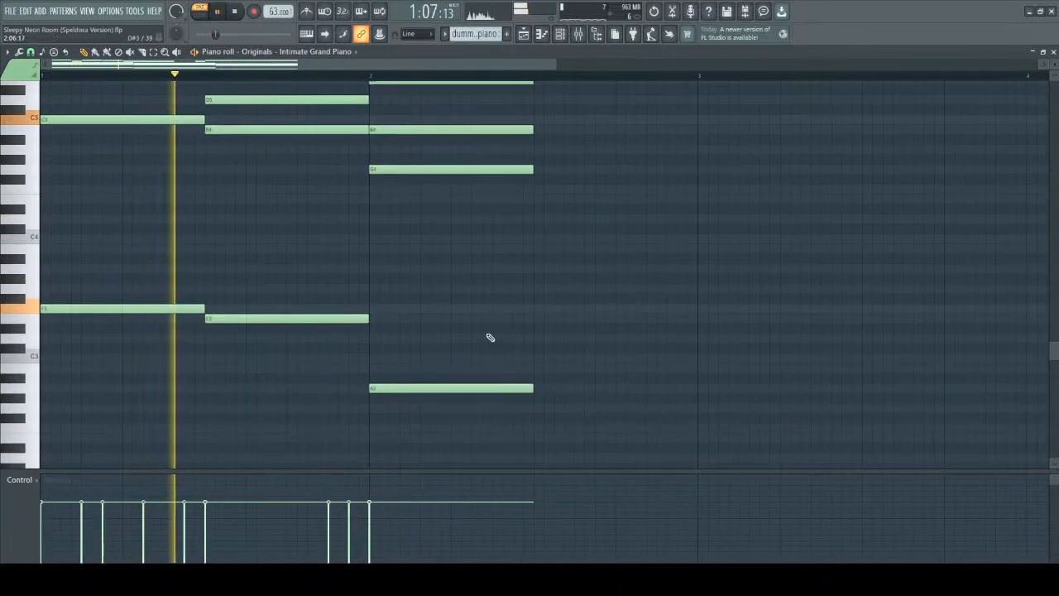
{"action": "scroll", "coordinate": [490, 338], "scroll_direction": "up", "scroll_amount": 3}
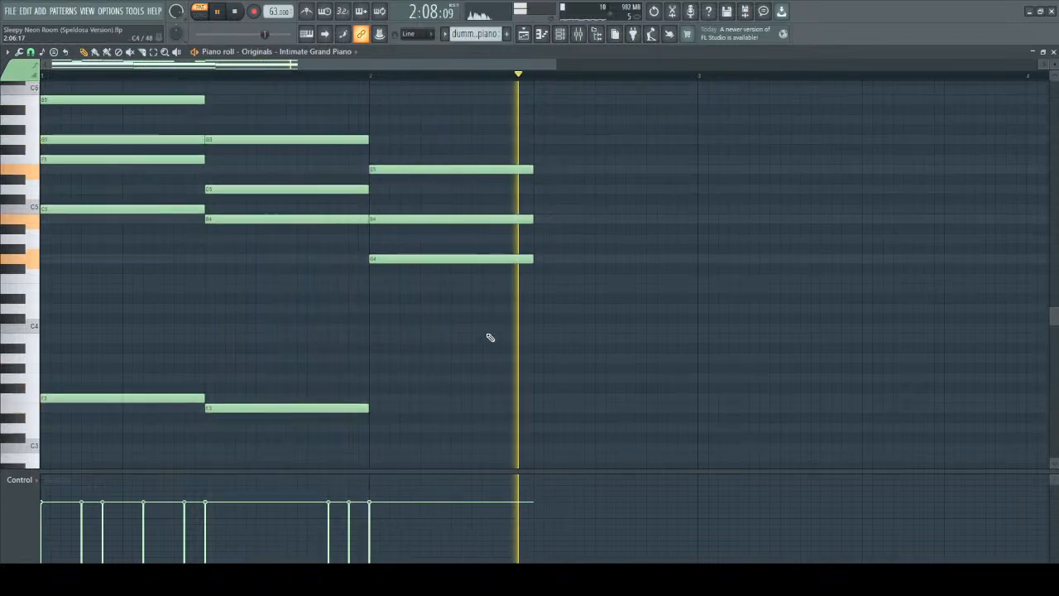
{"action": "key", "text": "space"}
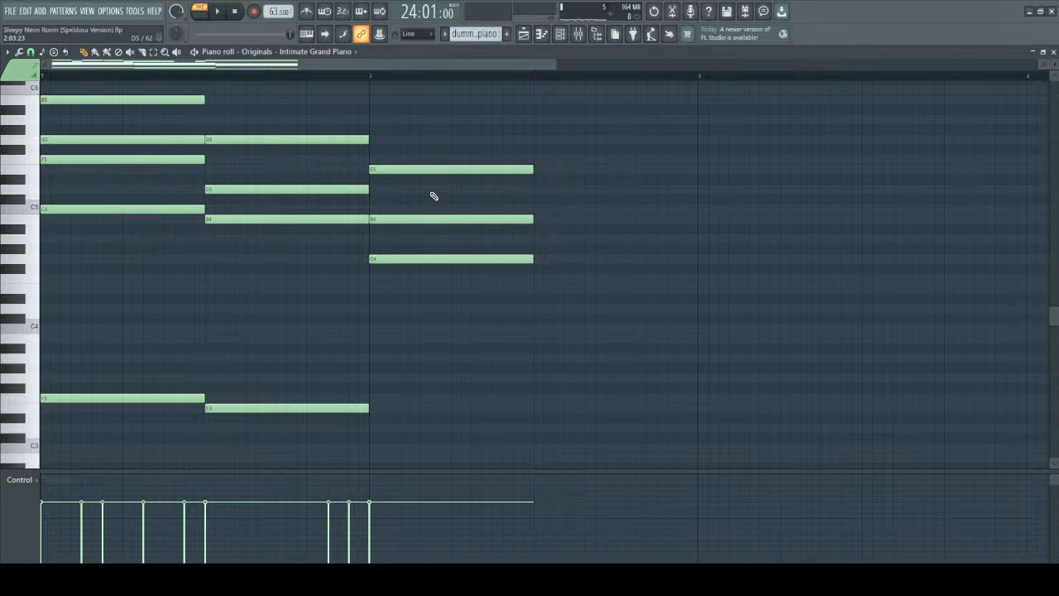
Review the three revised chords alongside the melody and play them from the start.
{"action": "scroll", "coordinate": [639, 219], "scroll_direction": "down", "scroll_amount": 1}
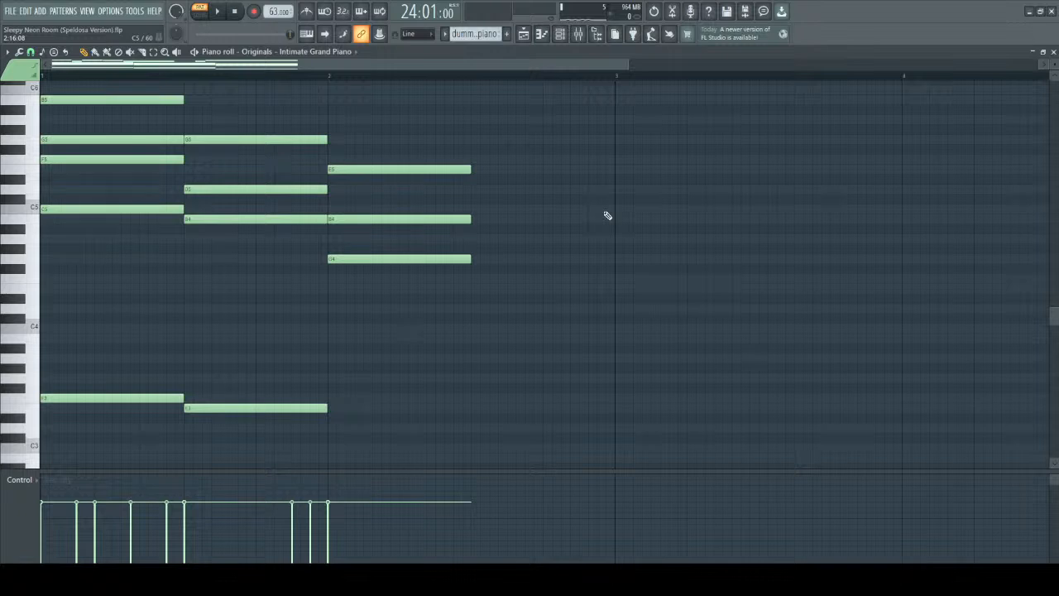
{"action": "scroll", "coordinate": [607, 216], "scroll_direction": "up", "scroll_amount": 1}
{"action": "scroll", "coordinate": [606, 216], "scroll_direction": "down", "scroll_amount": 1}
{"action": "scroll", "coordinate": [581, 238], "scroll_direction": "down", "scroll_amount": 1}
{"action": "scroll", "coordinate": [582, 235], "scroll_direction": "down", "scroll_amount": 1}
{"action": "scroll", "coordinate": [503, 224], "scroll_direction": "up", "scroll_amount": 3}
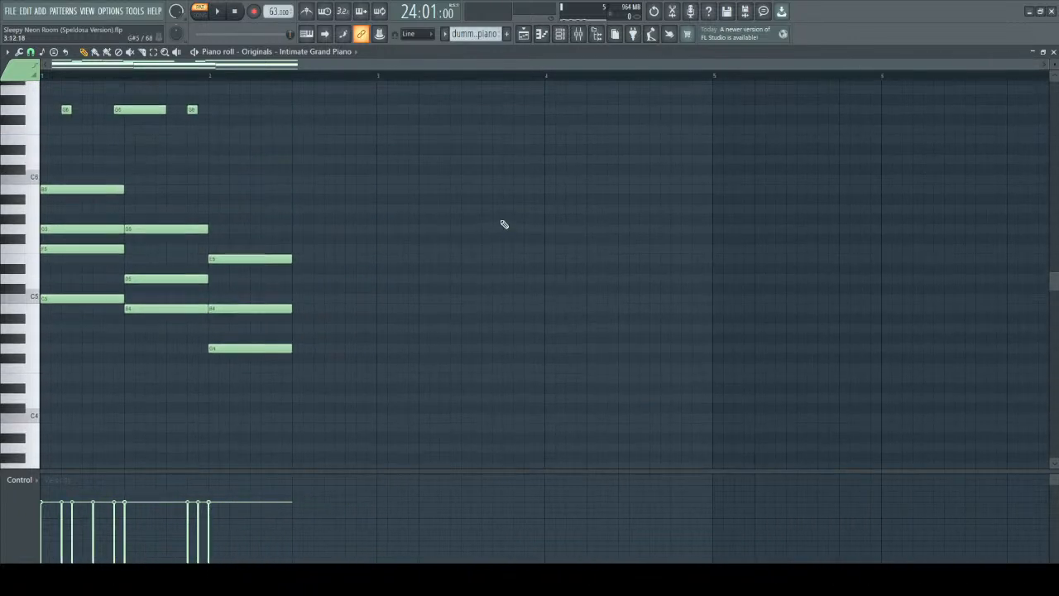
{"action": "scroll", "coordinate": [503, 224], "scroll_direction": "down", "scroll_amount": 2}
{"action": "key", "text": "space"}
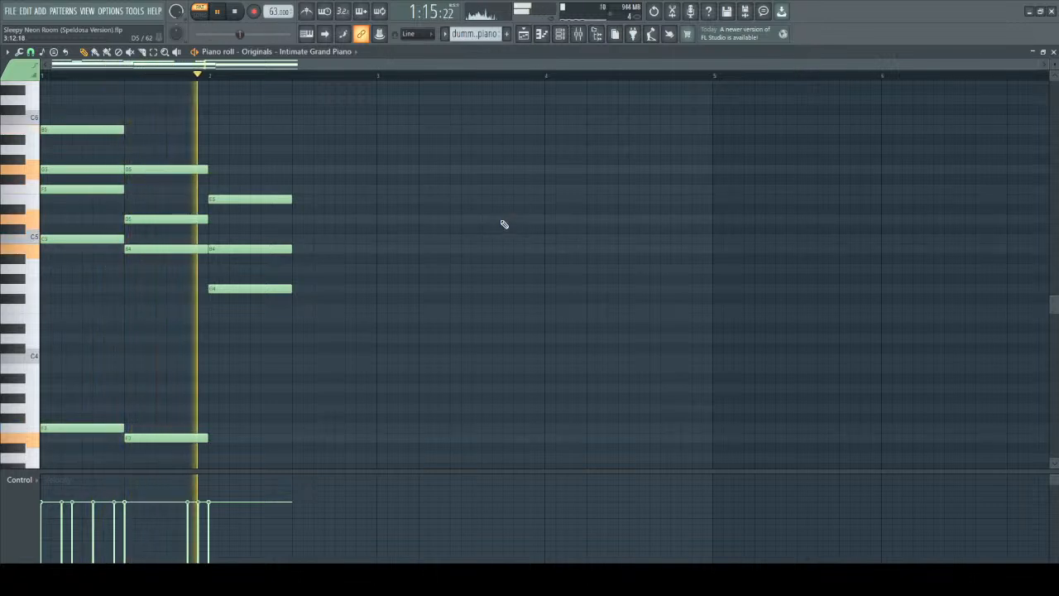
{"action": "key", "text": "space"}
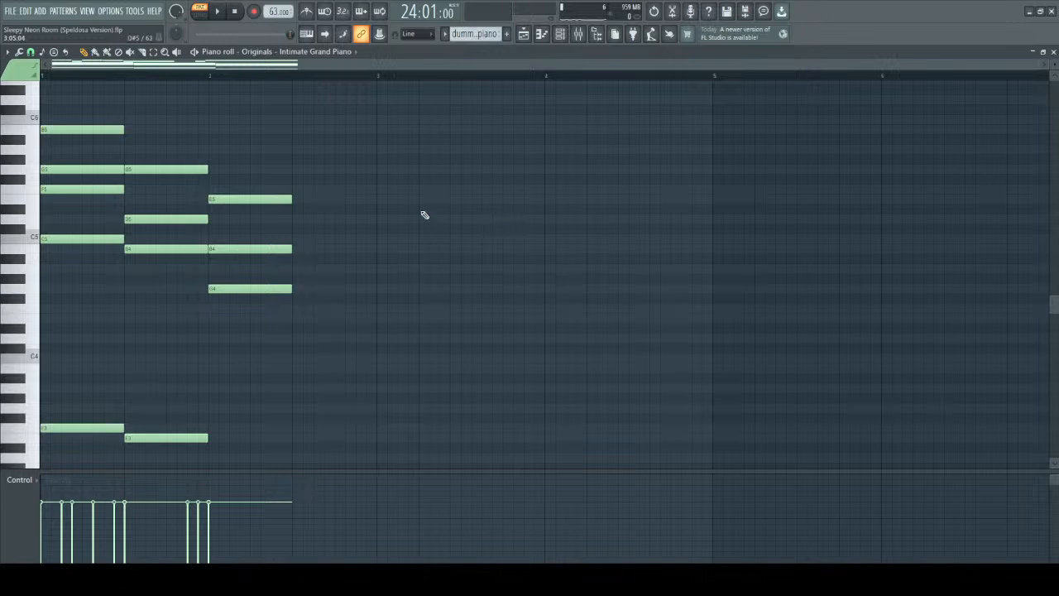
Select the whole three-chord passage with its melody and place a copy starting at bar 3.
{"action": "scroll", "coordinate": [220, 159], "scroll_direction": "up", "scroll_amount": 3}
{"action": "scroll", "coordinate": [268, 251], "scroll_direction": "up", "scroll_amount": 5}
{"action": "left_click_drag", "start_coordinate": [35, 170], "coordinate": [124, 578]}
{"action": "scroll", "coordinate": [308, 306], "scroll_direction": "down", "scroll_amount": 7}
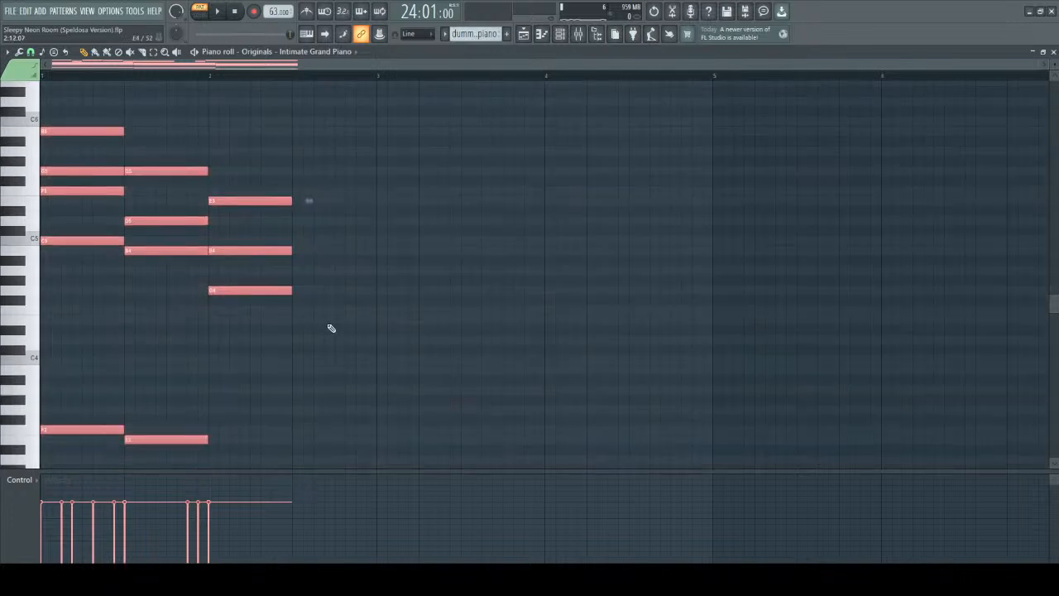
{"action": "left_click_drag", "start_coordinate": [290, 432], "coordinate": [39, 137]}
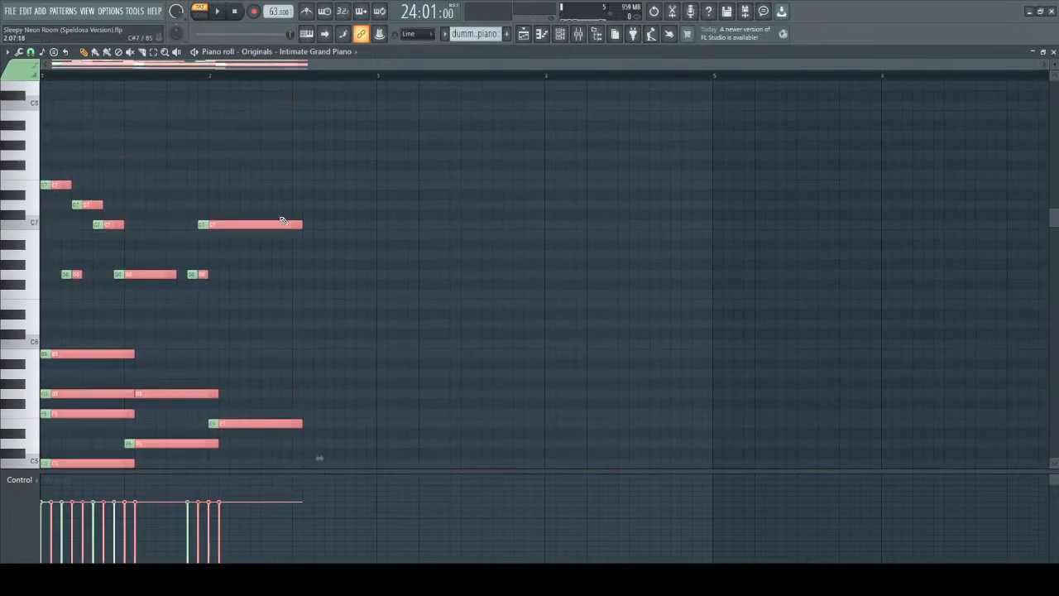
{"action": "left_click_drag", "start_coordinate": [276, 227], "coordinate": [607, 236]}
{"action": "scroll", "coordinate": [499, 189], "scroll_direction": "up", "scroll_amount": 3}
{"action": "key", "text": "ctrl+d"}
{"action": "scroll", "coordinate": [454, 267], "scroll_direction": "down", "scroll_amount": 6}
{"action": "scroll", "coordinate": [428, 294], "scroll_direction": "up", "scroll_amount": 3}
Simplify the copy's first chord by raising G5 to A5 and deleting the B5 on top.
{"action": "left_click", "coordinate": [383, 315]}
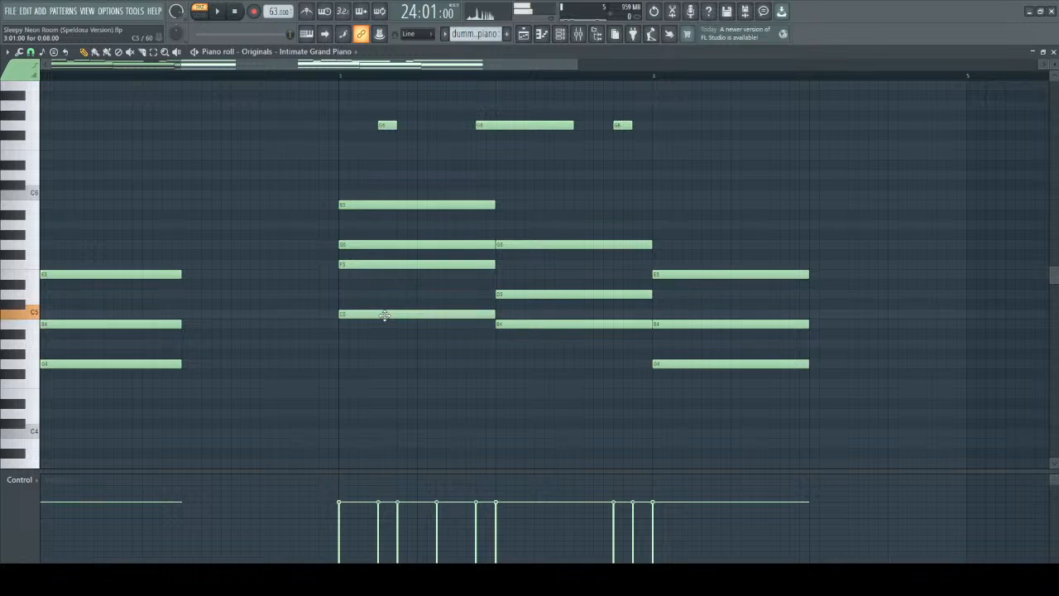
{"action": "left_click_drag", "start_coordinate": [362, 244], "coordinate": [367, 220]}
{"action": "right_click", "coordinate": [410, 205]}
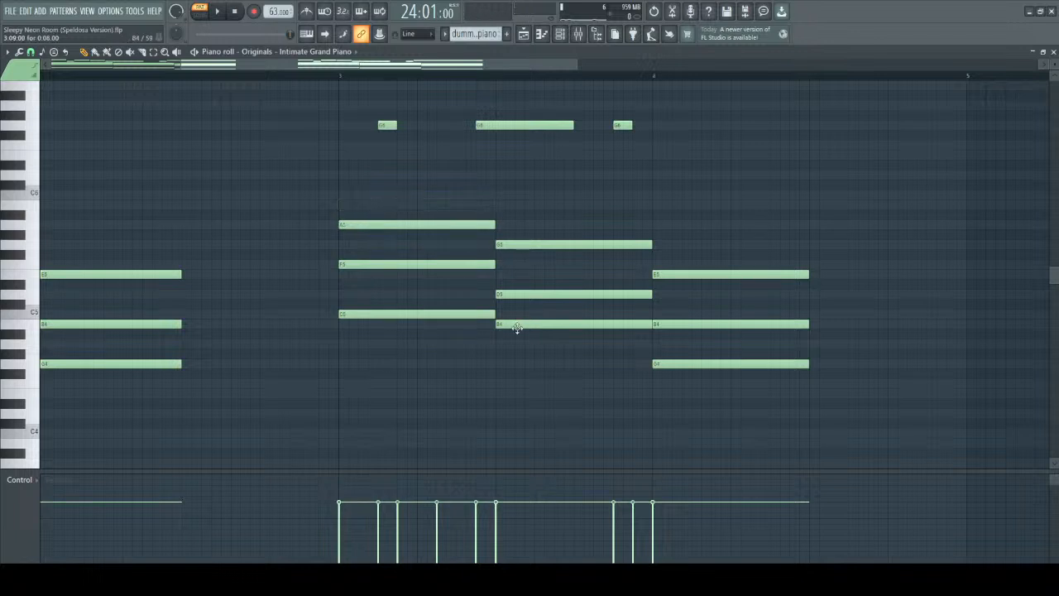
Raise the D5 in the copy's second chord to E5.
{"action": "scroll", "coordinate": [516, 329], "scroll_direction": "down", "scroll_amount": 5}
{"action": "scroll", "coordinate": [529, 264], "scroll_direction": "up", "scroll_amount": 1}
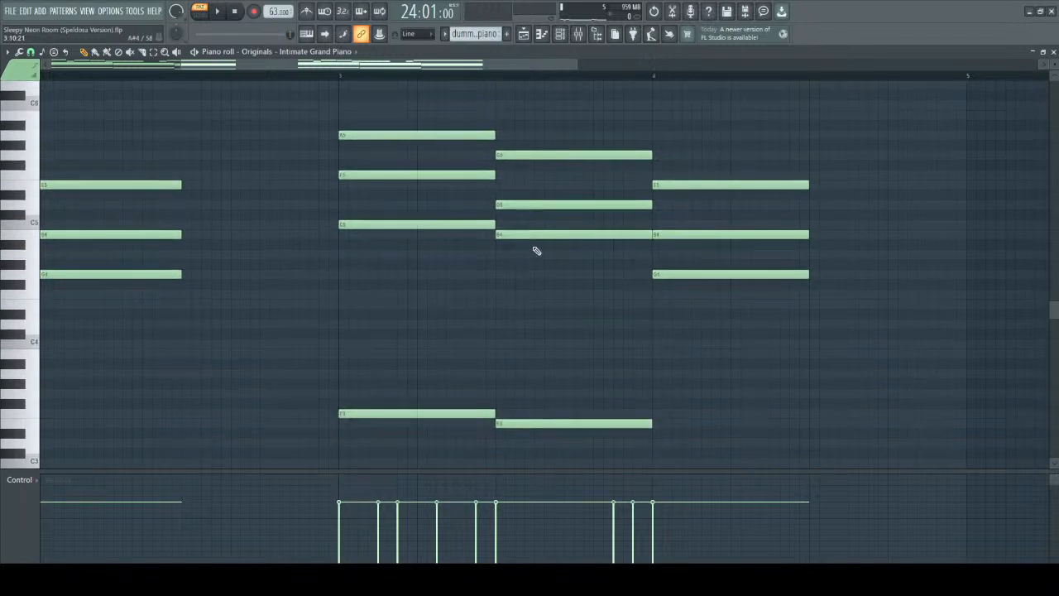
{"action": "left_click_drag", "start_coordinate": [503, 205], "coordinate": [510, 183]}
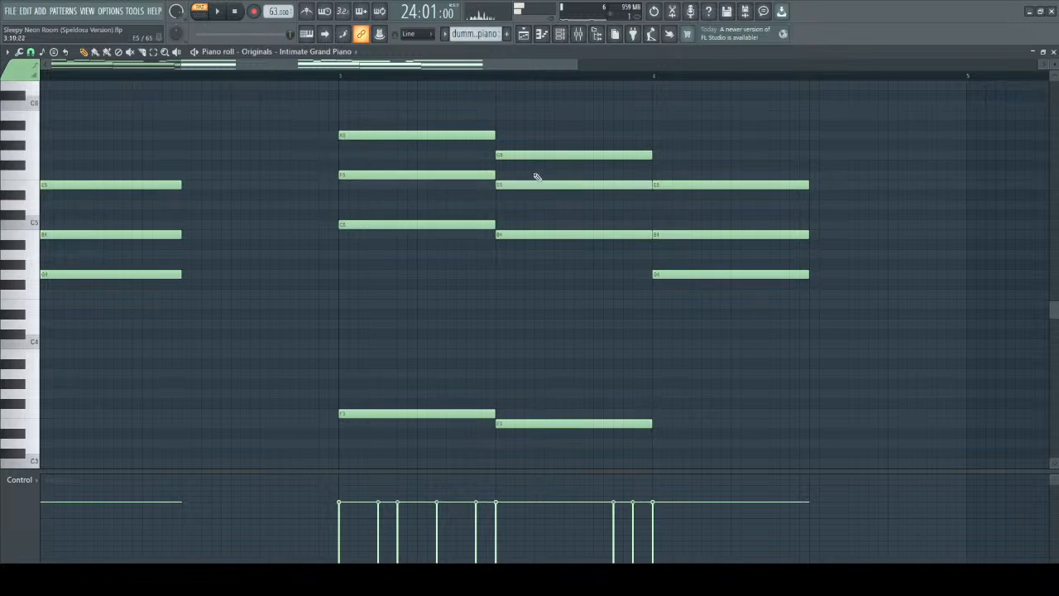
{"action": "scroll", "coordinate": [678, 408], "scroll_direction": "down", "scroll_amount": 8}
{"action": "scroll", "coordinate": [694, 338], "scroll_direction": "up", "scroll_amount": 8}
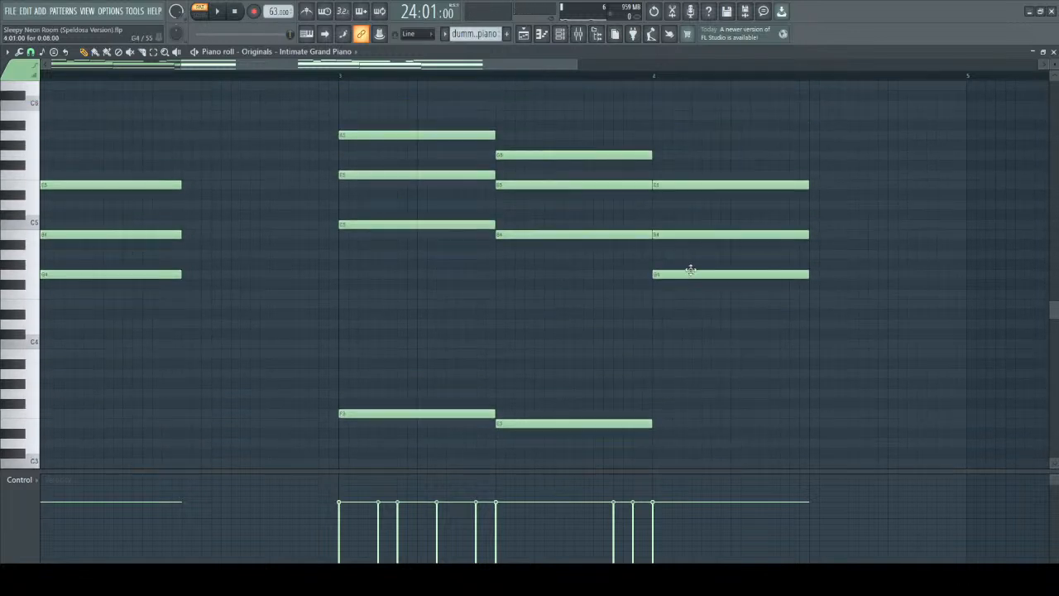
Change the copy's third chord to a plain triad by raising G4 to A4 and B4 to C5.
{"action": "left_click_drag", "start_coordinate": [686, 270], "coordinate": [683, 223]}
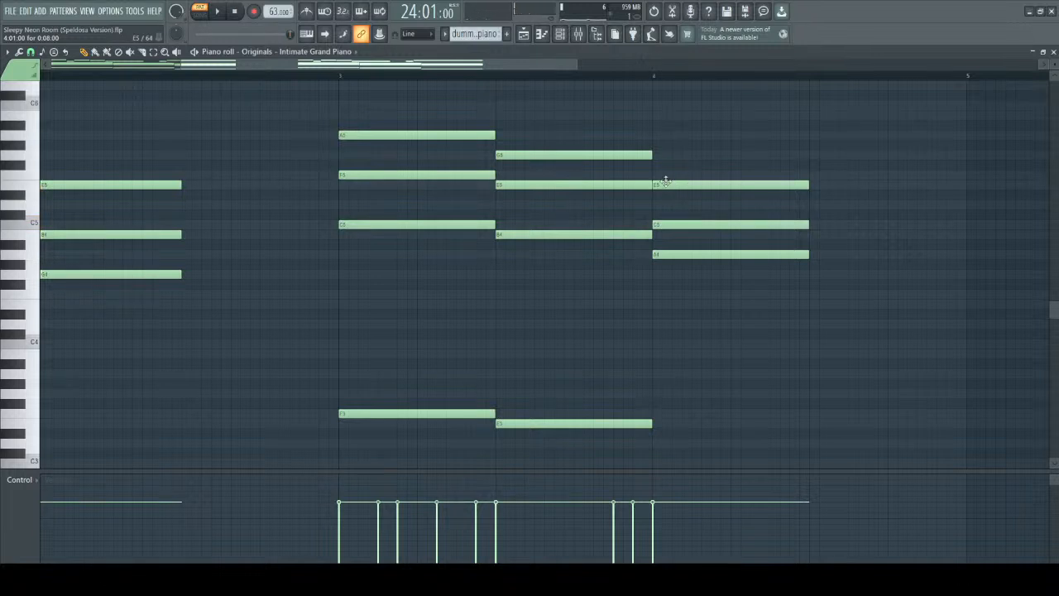
{"action": "scroll", "coordinate": [342, 120], "scroll_direction": "down", "scroll_amount": 3}
{"action": "scroll", "coordinate": [327, 120], "scroll_direction": "up", "scroll_amount": 3}
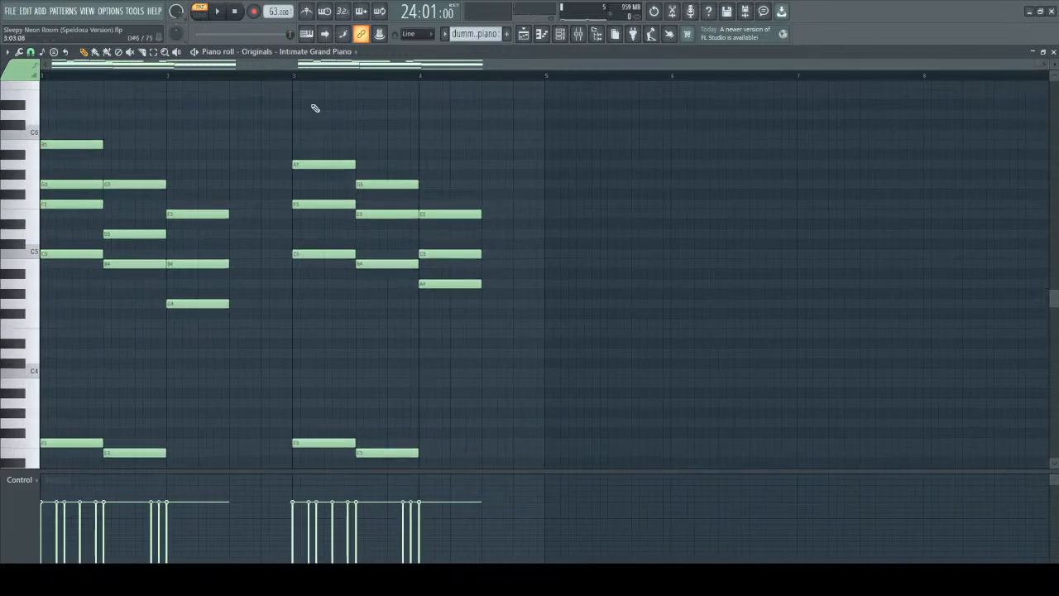
Play the extended-chord version followed by the simplified copy to compare them.
{"action": "key", "text": "space"}
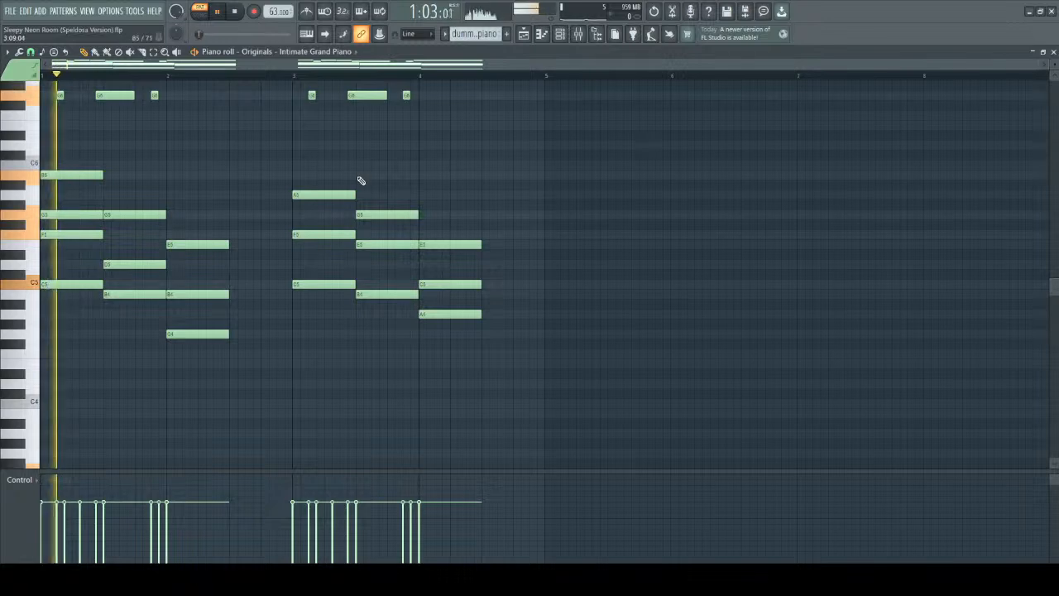
{"action": "scroll", "coordinate": [309, 461], "scroll_direction": "up", "scroll_amount": 4}
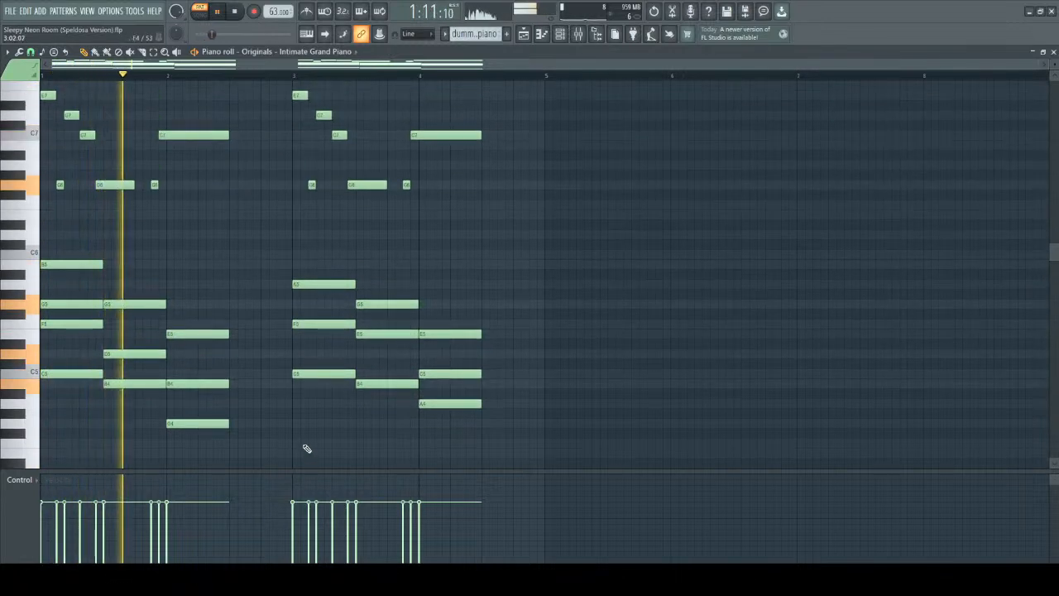
{"action": "scroll", "coordinate": [286, 414], "scroll_direction": "down", "scroll_amount": 3}
{"action": "scroll", "coordinate": [283, 378], "scroll_direction": "up", "scroll_amount": 2}
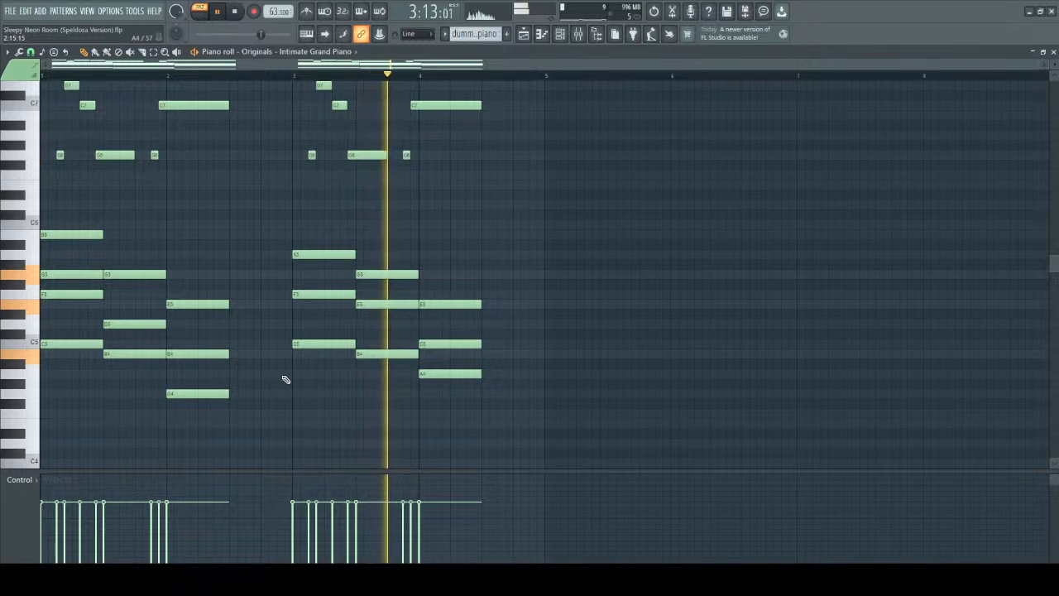
{"action": "key", "text": "space"}
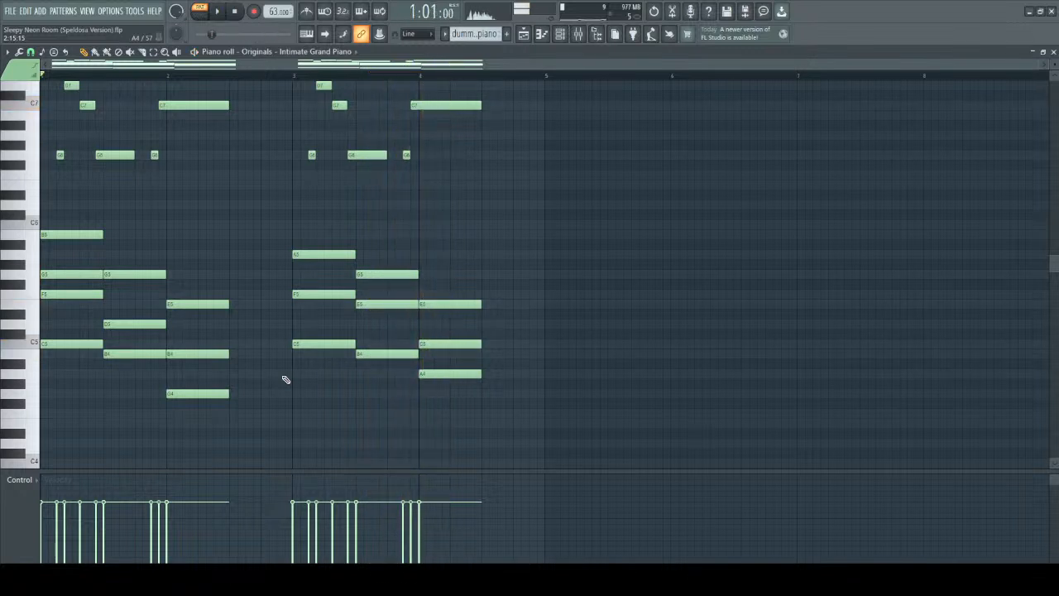
Highlight the simplified copy's notes, clear the selection, and play that version from bar 3.
{"action": "scroll", "coordinate": [286, 378], "scroll_direction": "up", "scroll_amount": 2}
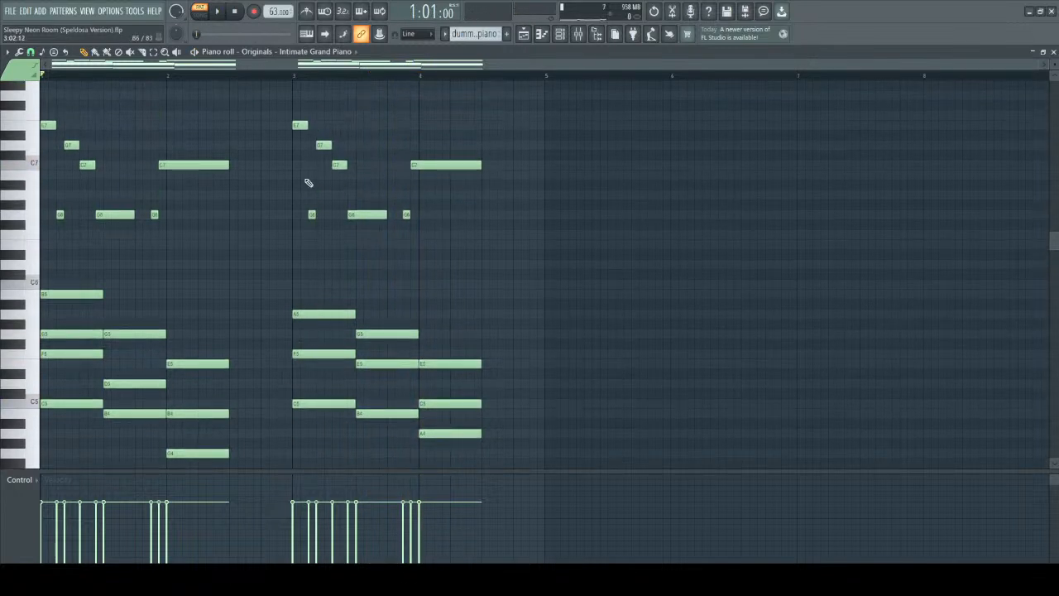
{"action": "left_click_drag", "start_coordinate": [287, 103], "coordinate": [488, 447]}
{"action": "scroll", "coordinate": [539, 337], "scroll_direction": "down", "scroll_amount": 1}
{"action": "scroll", "coordinate": [523, 336], "scroll_direction": "up", "scroll_amount": 2}
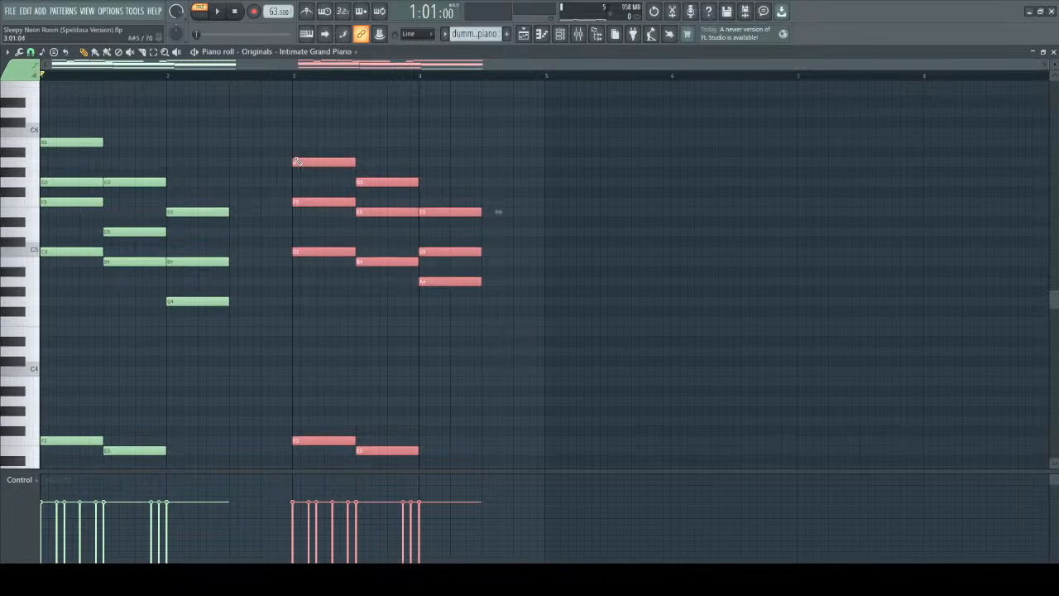
{"action": "left_click", "coordinate": [284, 91]}
{"action": "left_click", "coordinate": [296, 77]}
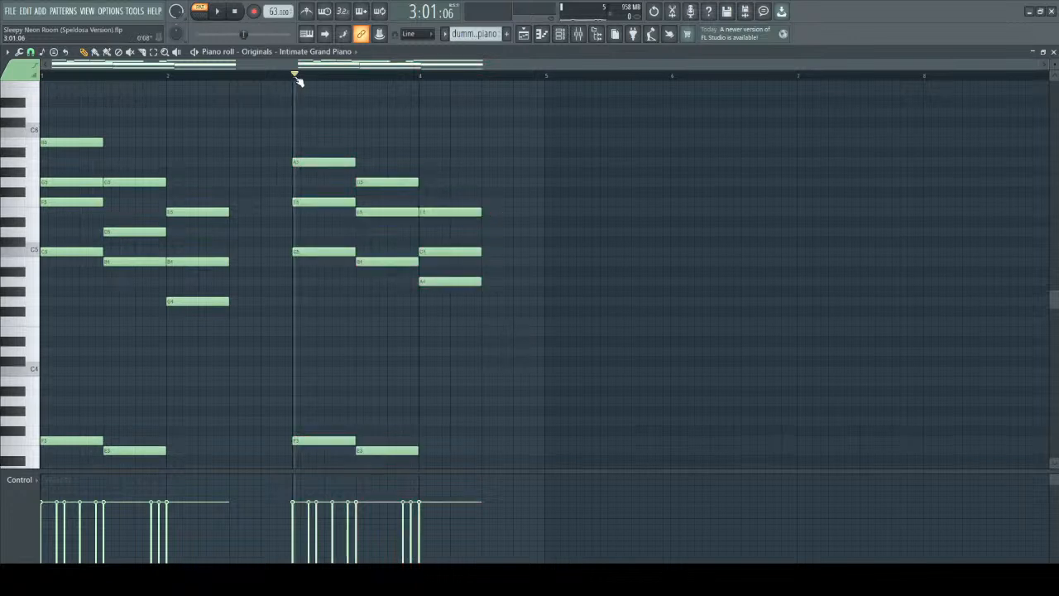
{"action": "key", "text": "space"}
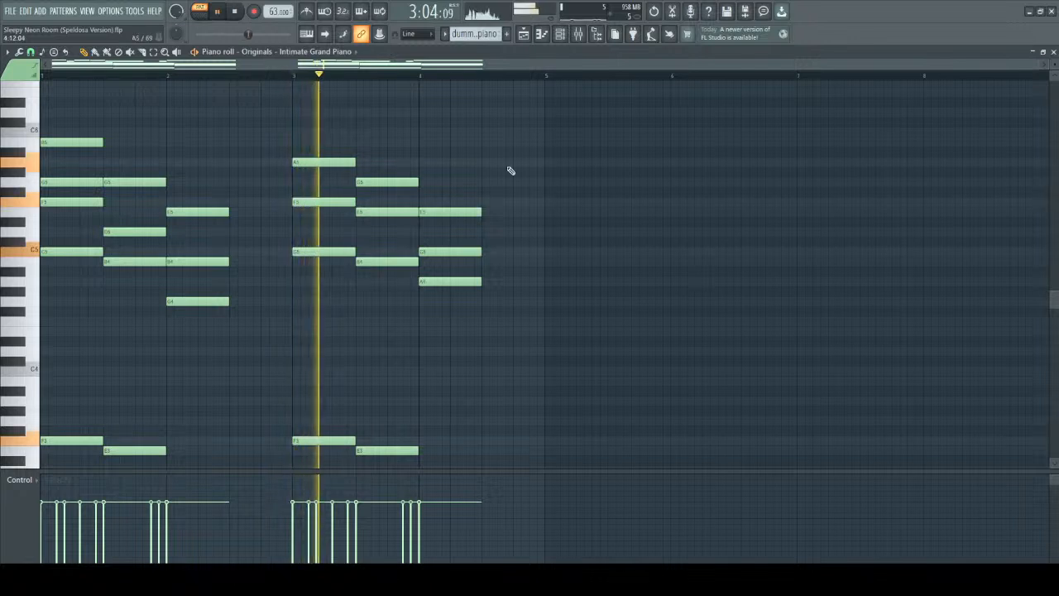
{"action": "scroll", "coordinate": [518, 173], "scroll_direction": "down", "scroll_amount": 3}
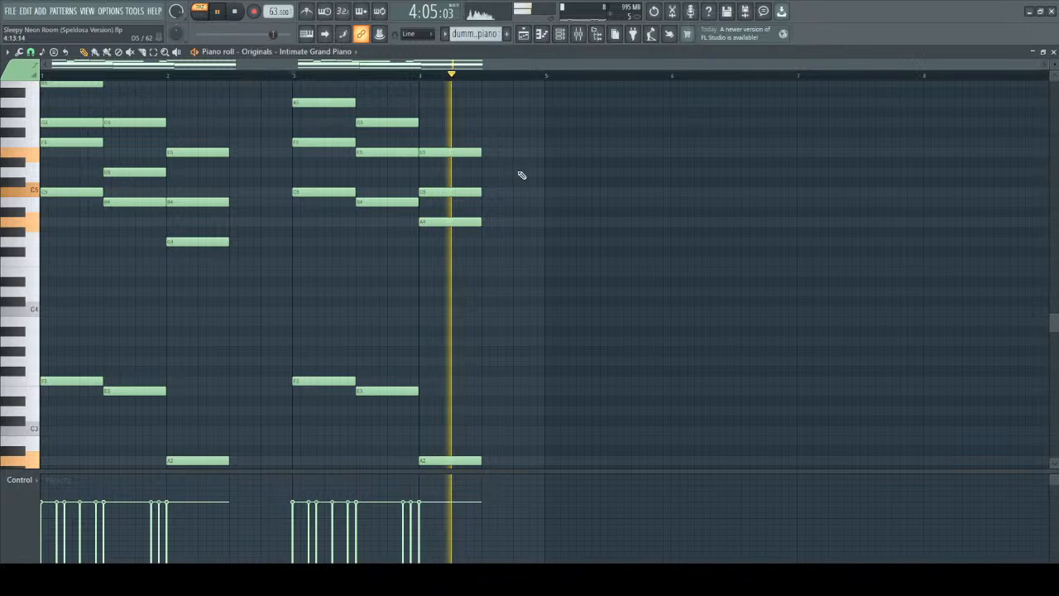
{"action": "key", "text": "space"}
Play the extended-chord version from bar 1 through its third chord.
{"action": "left_click", "coordinate": [83, 74]}
{"action": "key", "text": "space"}
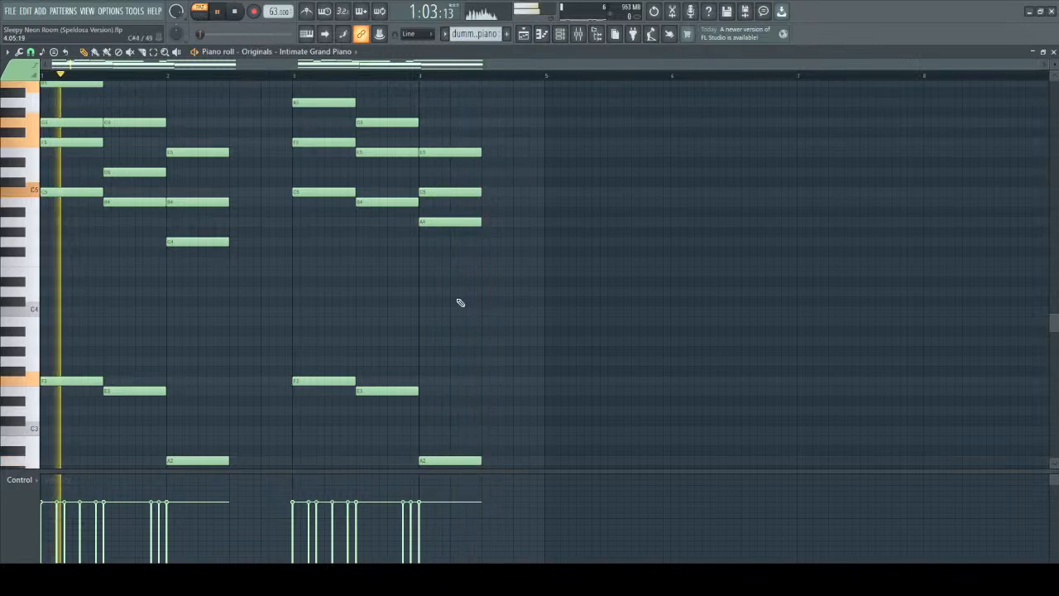
{"action": "scroll", "coordinate": [457, 296], "scroll_direction": "up", "scroll_amount": 2}
{"action": "scroll", "coordinate": [496, 284], "scroll_direction": "up", "scroll_amount": 1}
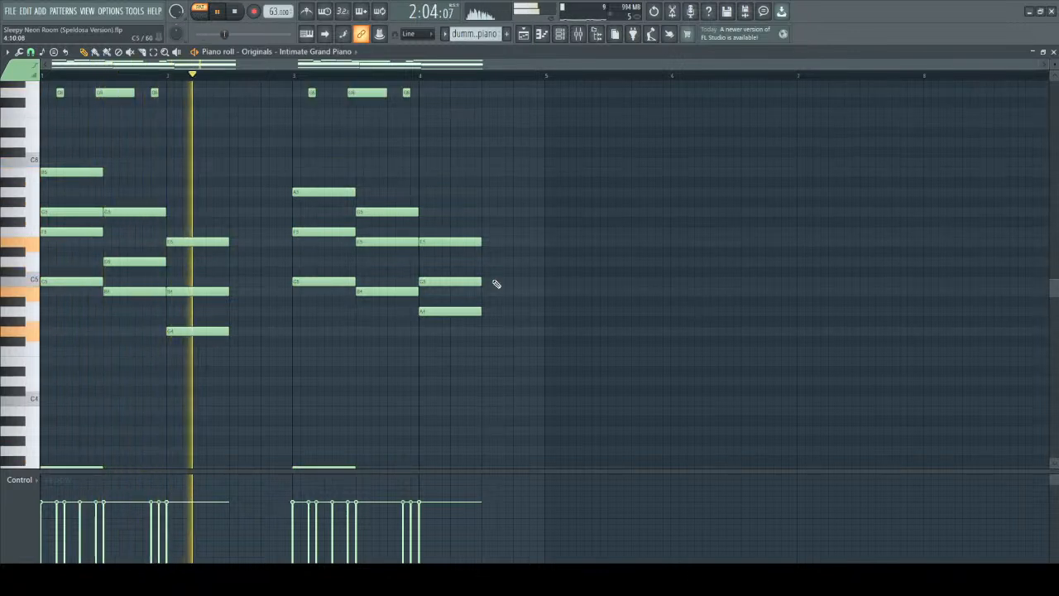
{"action": "key", "text": "space"}
Select all notes of the third chord in the extended version and examine its voicing from bass to melody.
{"action": "scroll", "coordinate": [187, 93], "scroll_direction": "up", "scroll_amount": 2}
{"action": "left_click_drag", "start_coordinate": [187, 92], "coordinate": [229, 513]}
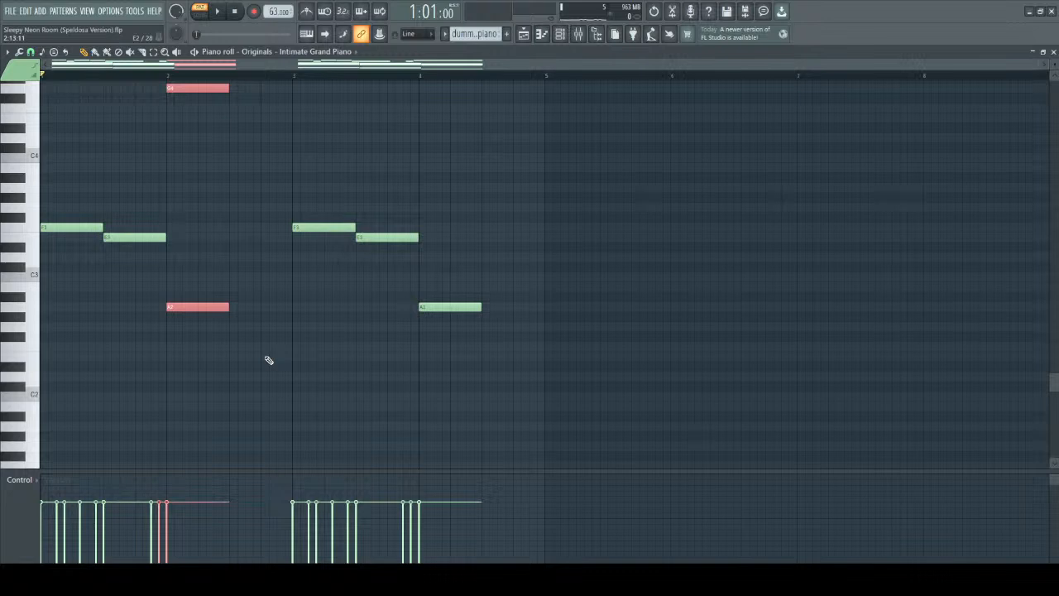
{"action": "scroll", "coordinate": [268, 359], "scroll_direction": "up", "scroll_amount": 6}
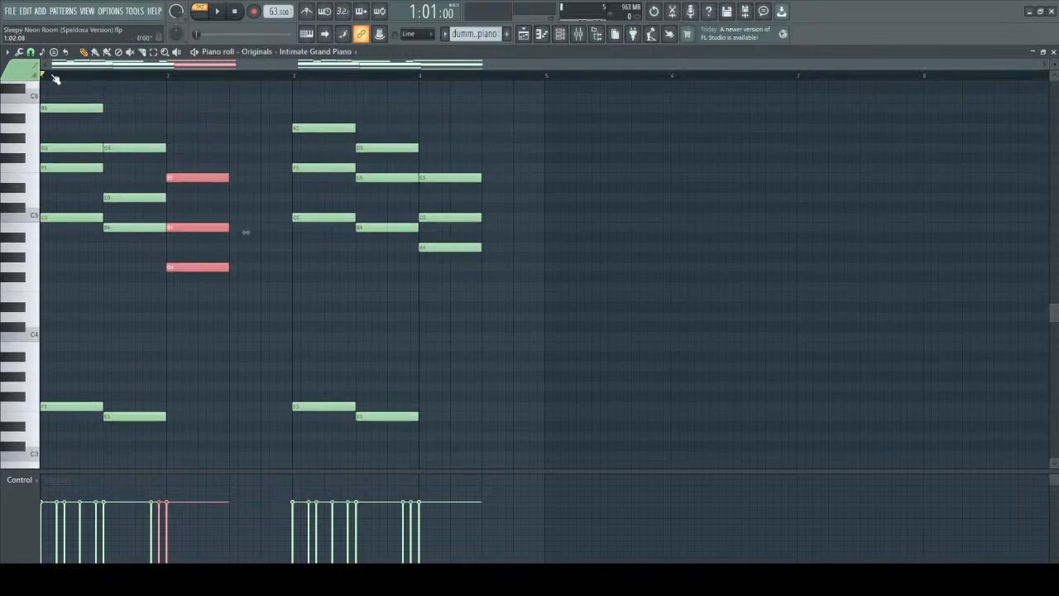
{"action": "scroll", "coordinate": [58, 109], "scroll_direction": "up", "scroll_amount": 2}
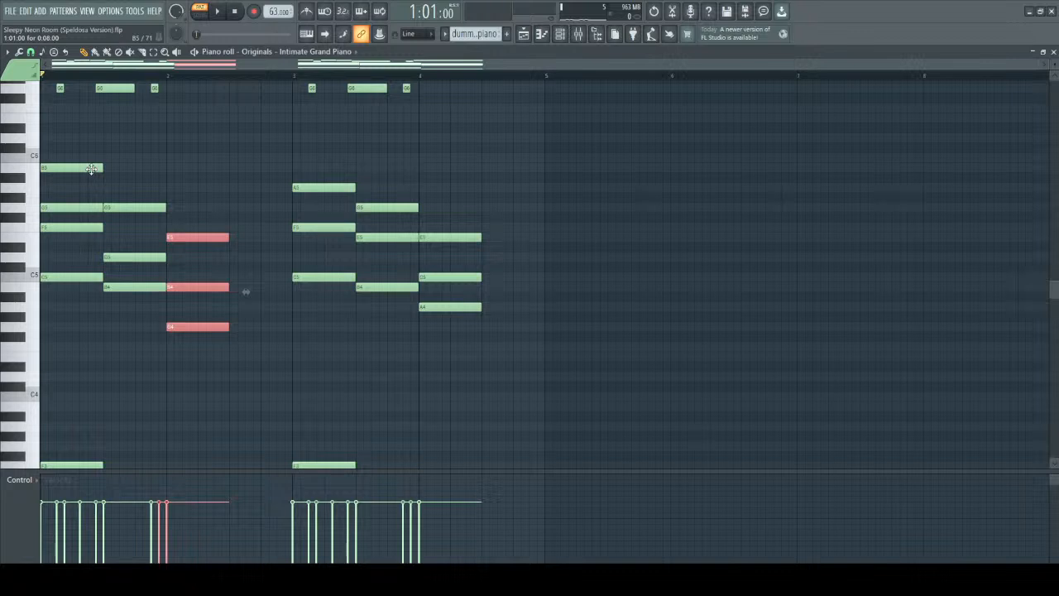
Play the extended-chord version from bar 1 through its third chord and clear the note selection.
{"action": "key", "text": "space"}
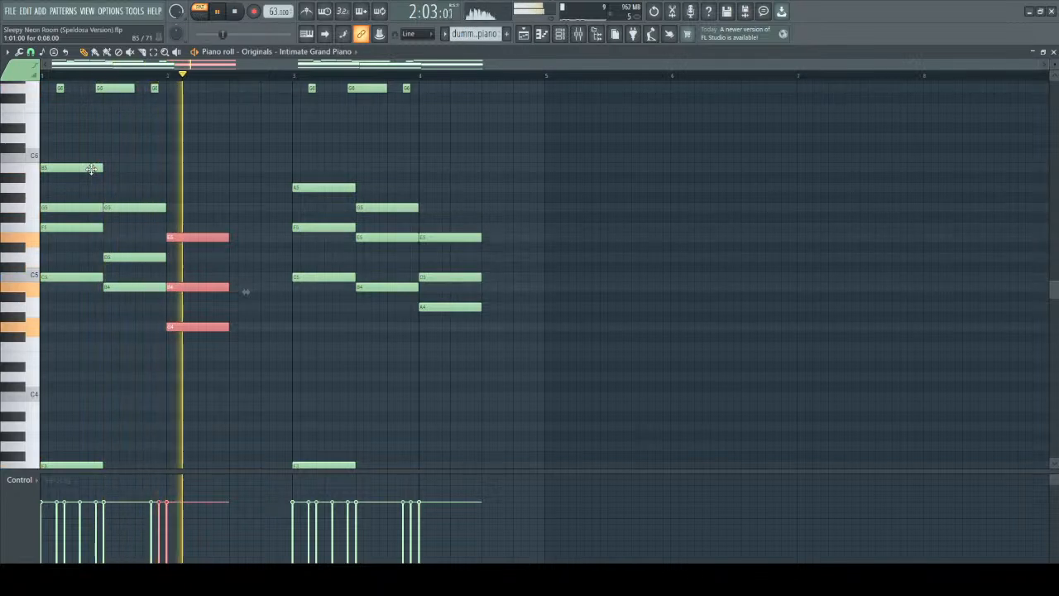
{"action": "key", "text": "space"}
{"action": "scroll", "coordinate": [206, 173], "scroll_direction": "down", "scroll_amount": 5}
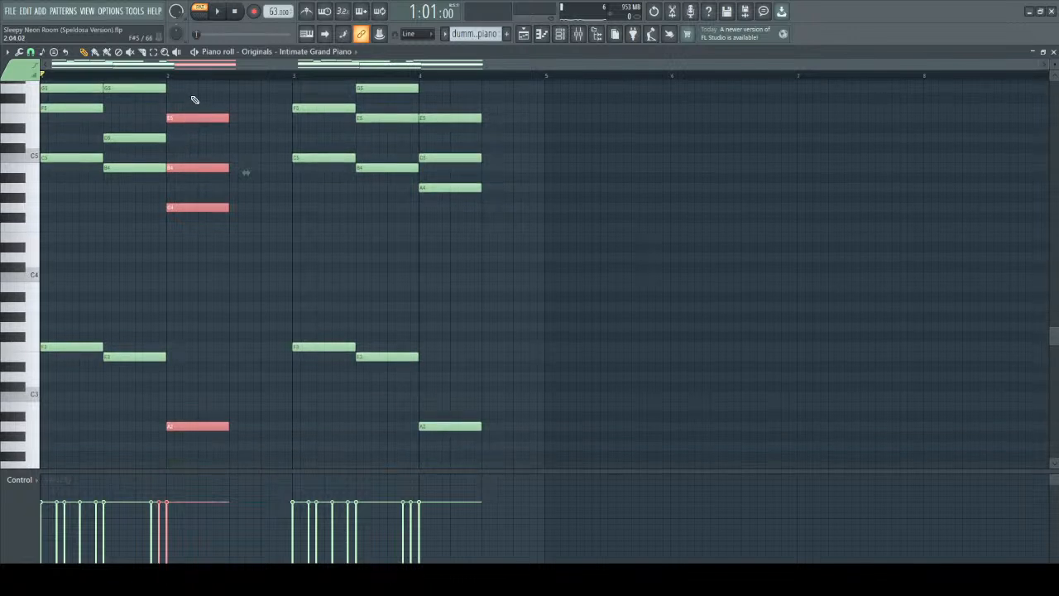
{"action": "key", "text": "ctrl+d"}
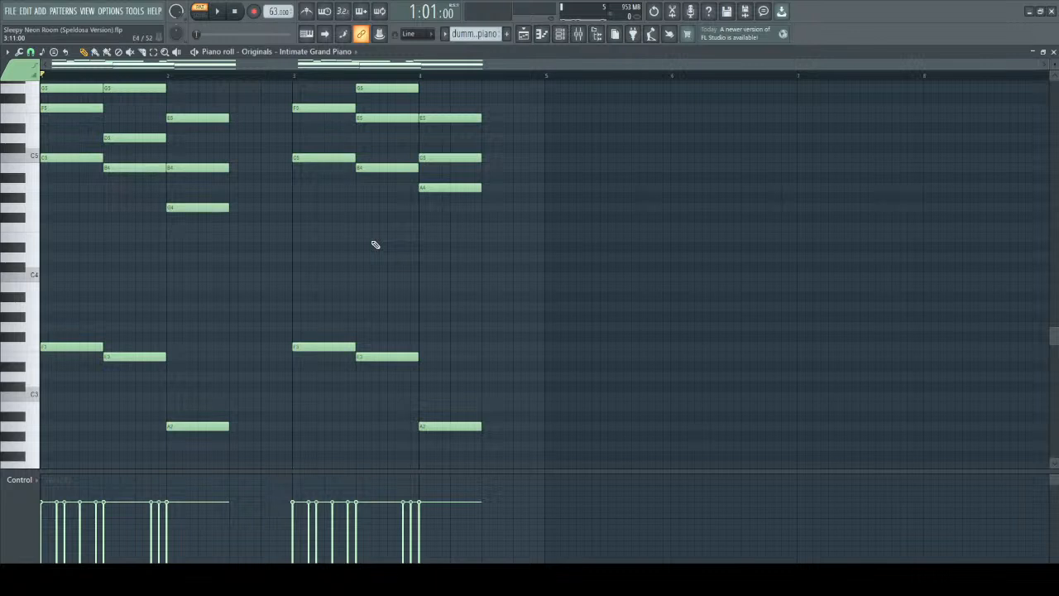
Play the extended-chord version from bar 1 twice more, following the melody against the three chords.
{"action": "scroll", "coordinate": [587, 234], "scroll_direction": "up", "scroll_amount": 5}
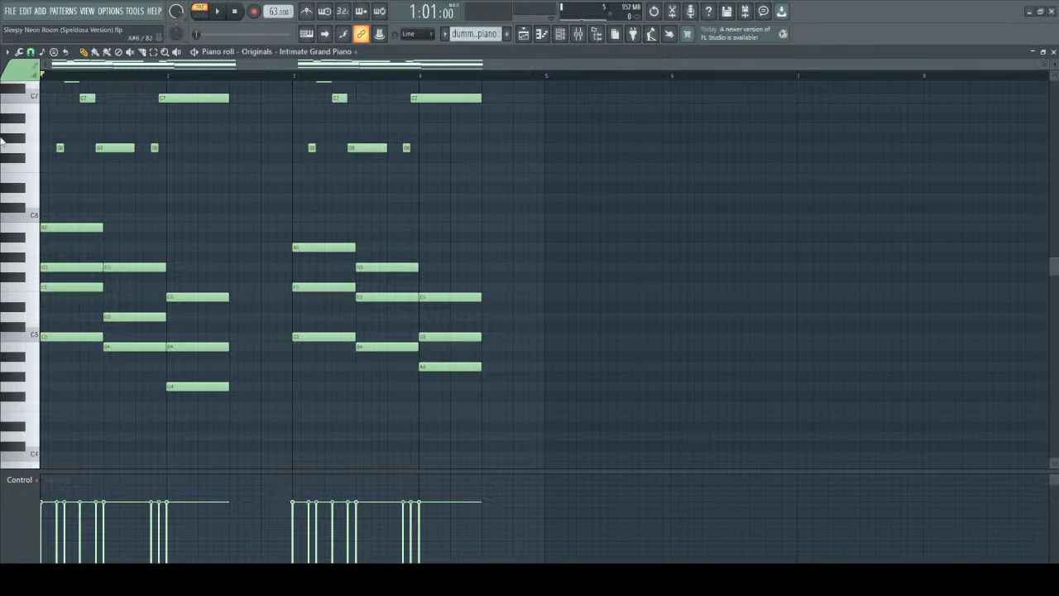
{"action": "key", "text": "space"}
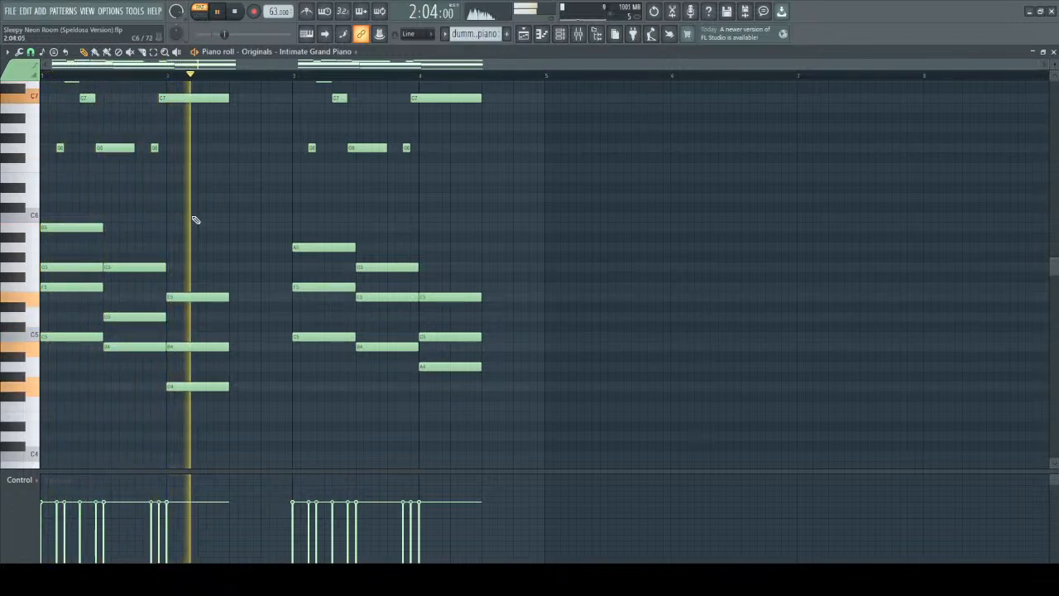
{"action": "key", "text": "space"}
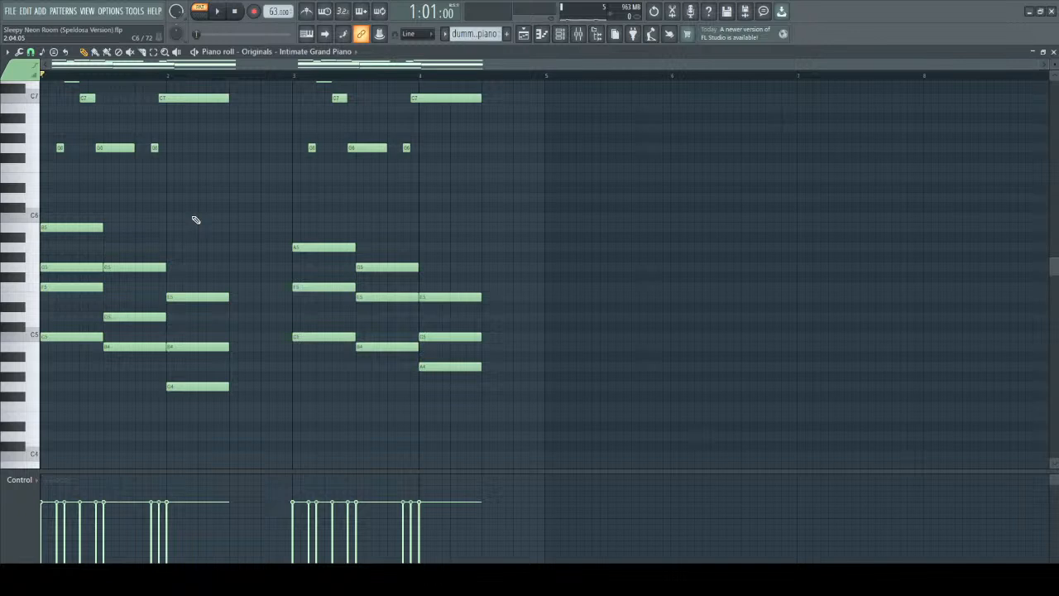
{"action": "scroll", "coordinate": [471, 279], "scroll_direction": "up", "scroll_amount": 3}
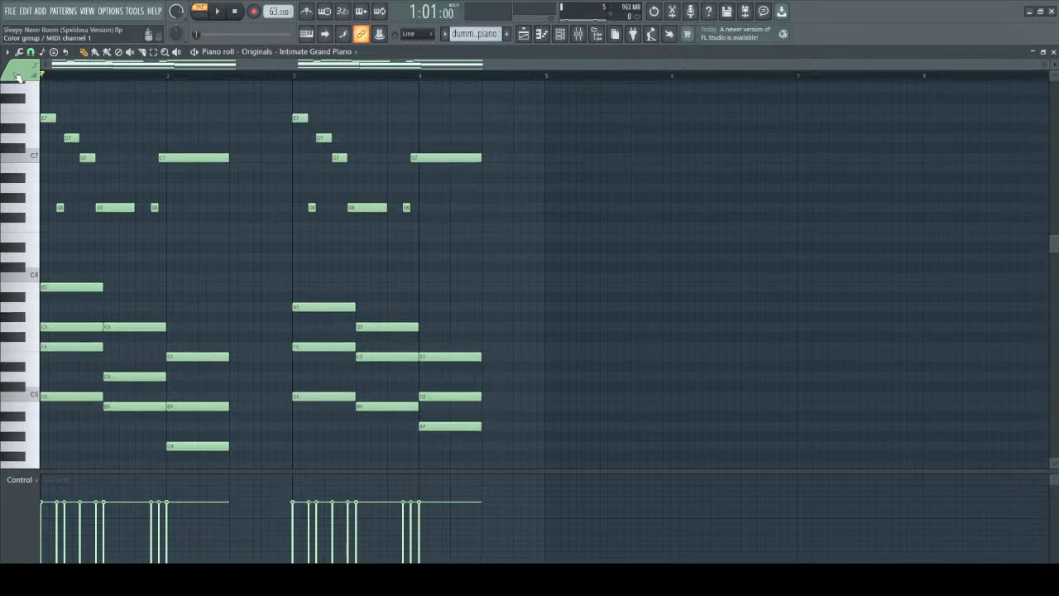
{"action": "key", "text": "space"}
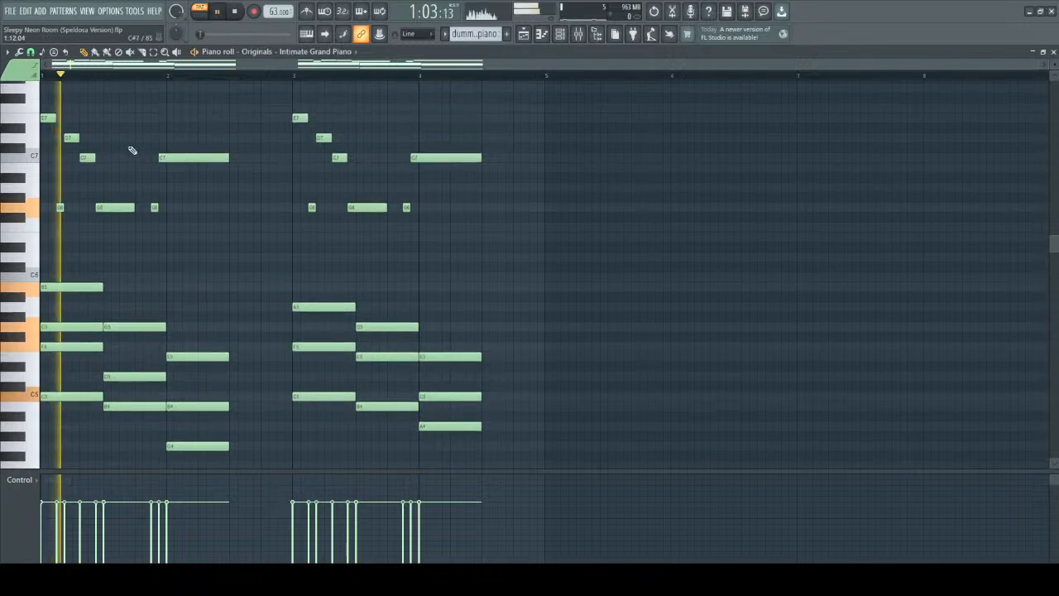
{"action": "scroll", "coordinate": [157, 174], "scroll_direction": "down", "scroll_amount": 2}
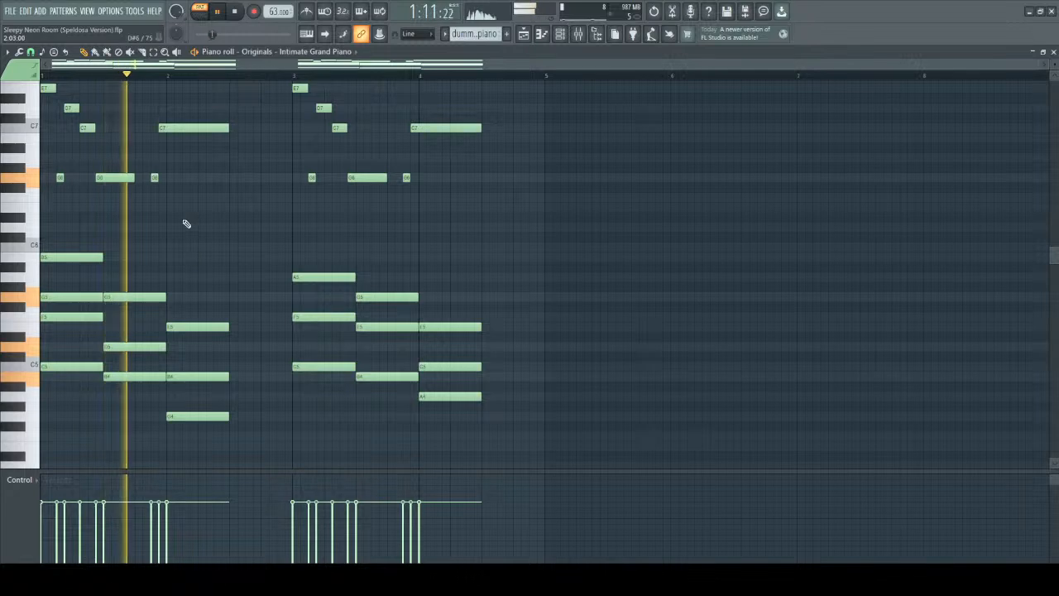
{"action": "scroll", "coordinate": [203, 222], "scroll_direction": "up", "scroll_amount": 3}
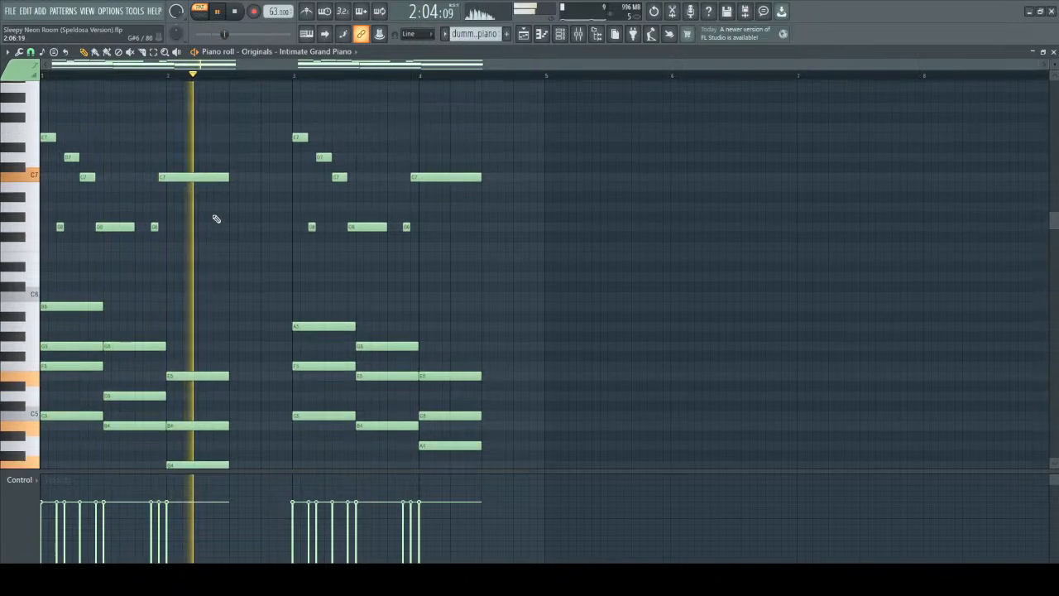
{"action": "scroll", "coordinate": [155, 167], "scroll_direction": "down", "scroll_amount": 3}
{"action": "key", "text": "space"}
Select every note of the extended-chord version, transpose them down one semitone, and clear the selection.
{"action": "scroll", "coordinate": [124, 142], "scroll_direction": "up", "scroll_amount": 4}
{"action": "left_click_drag", "start_coordinate": [48, 125], "coordinate": [192, 465]}
{"action": "scroll", "coordinate": [177, 355], "scroll_direction": "down", "scroll_amount": 2}
{"action": "scroll", "coordinate": [177, 355], "scroll_direction": "up", "scroll_amount": 5}
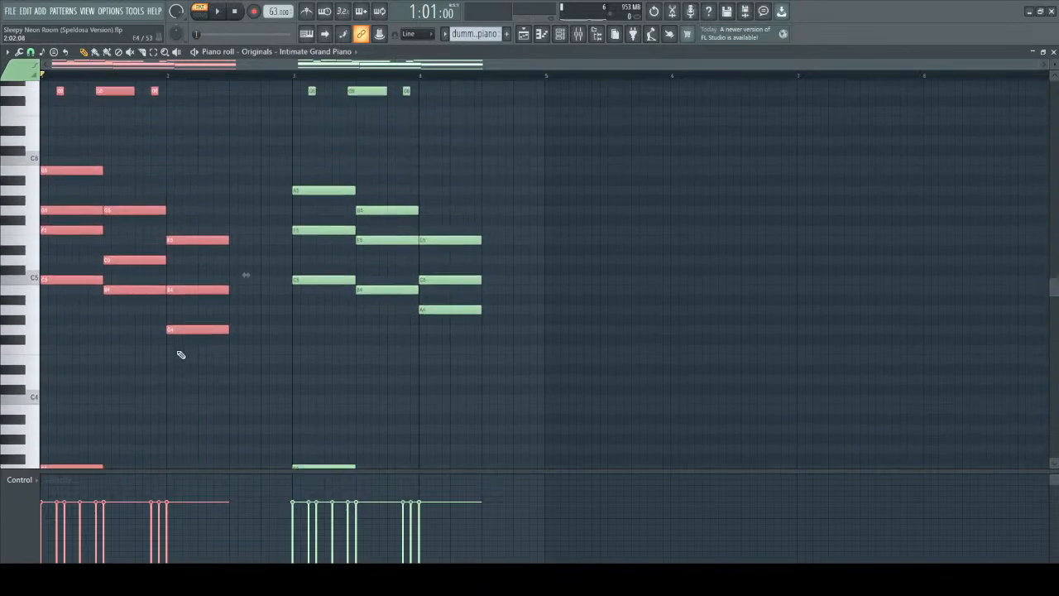
{"action": "scroll", "coordinate": [170, 300], "scroll_direction": "up", "scroll_amount": 1}
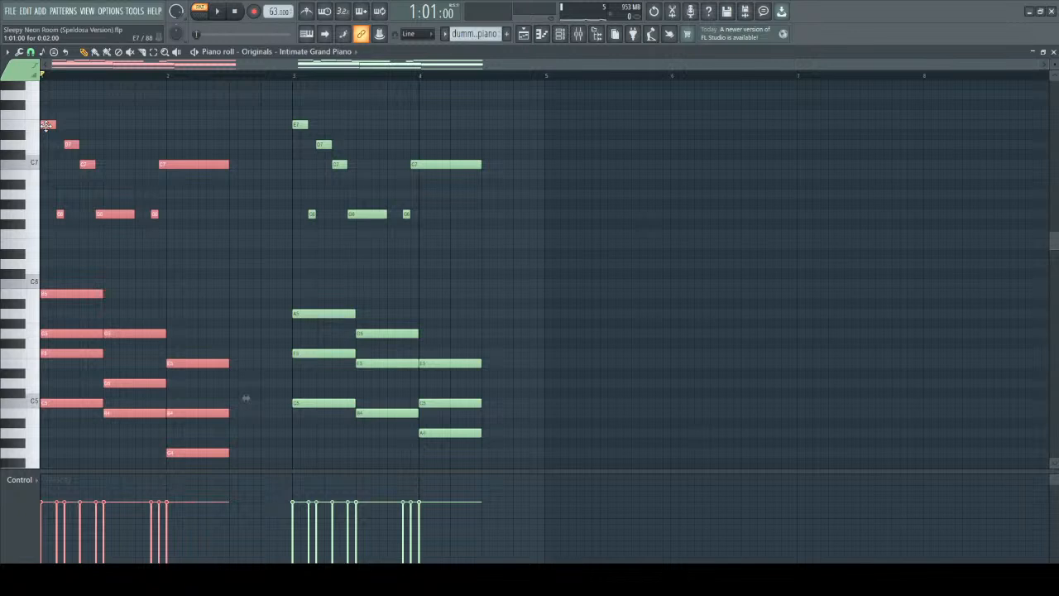
{"action": "mouse_move", "coordinate": [46, 124]}
{"action": "left_mouse_down"}
{"action": "mouse_move", "coordinate": [42, 143]}
{"action": "mouse_move", "coordinate": [40, 133]}
{"action": "left_mouse_up"}
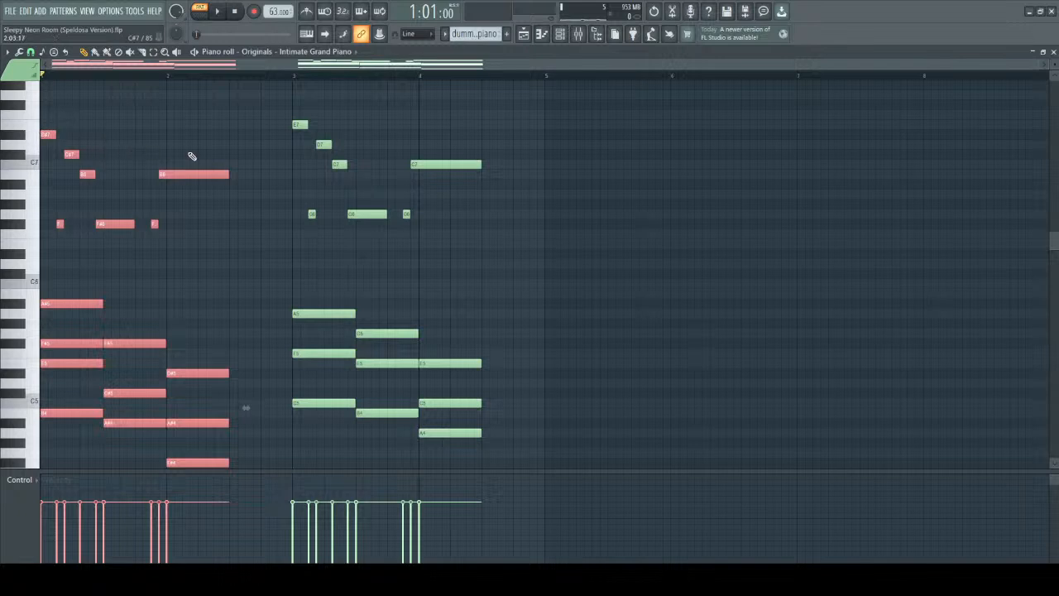
{"action": "left_click", "coordinate": [258, 154]}
Play the transposed extended-chord version from bar 1 through its third chord.
{"action": "key", "text": "space"}
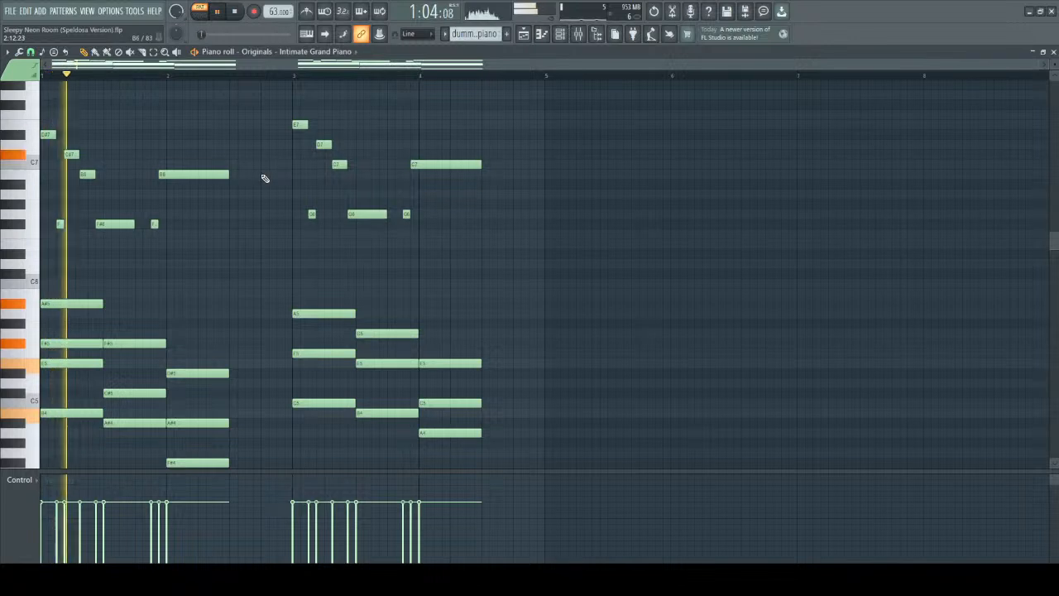
{"action": "scroll", "coordinate": [282, 217], "scroll_direction": "down", "scroll_amount": 1}
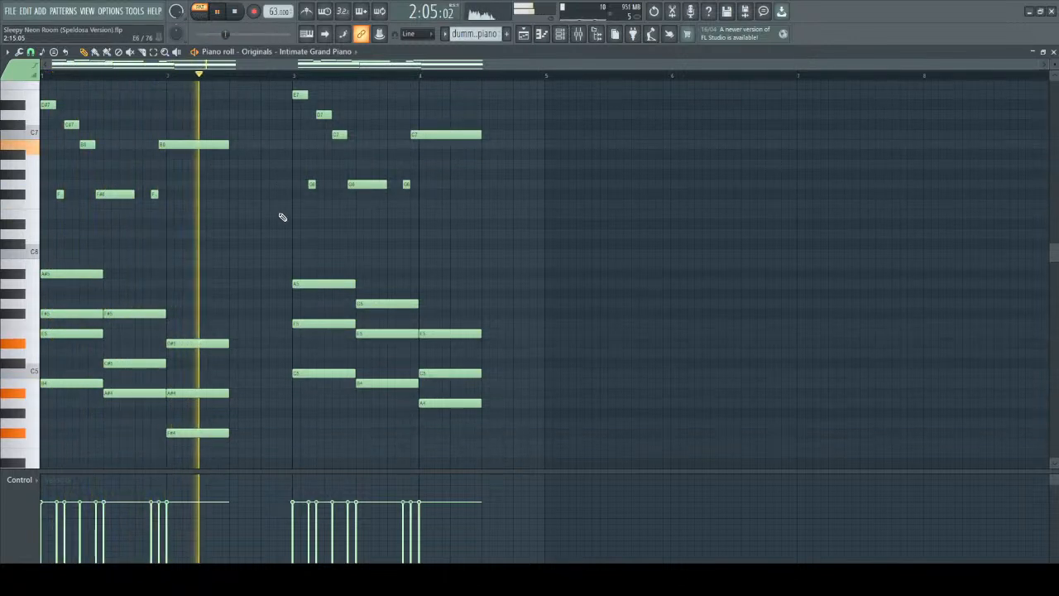
{"action": "key", "text": "space"}
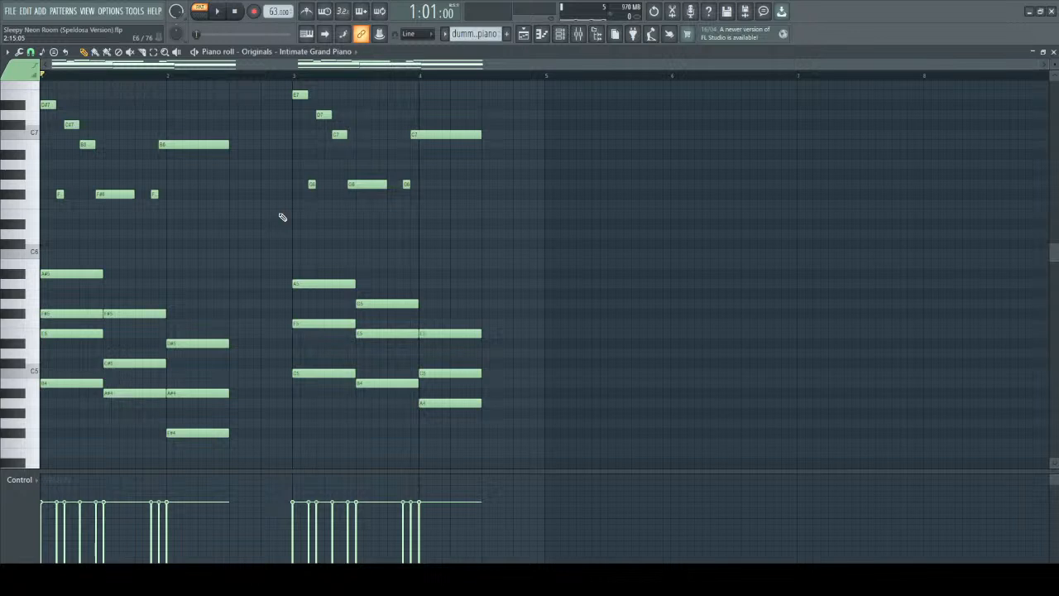
{"action": "scroll", "coordinate": [248, 232], "scroll_direction": "down", "scroll_amount": 3}
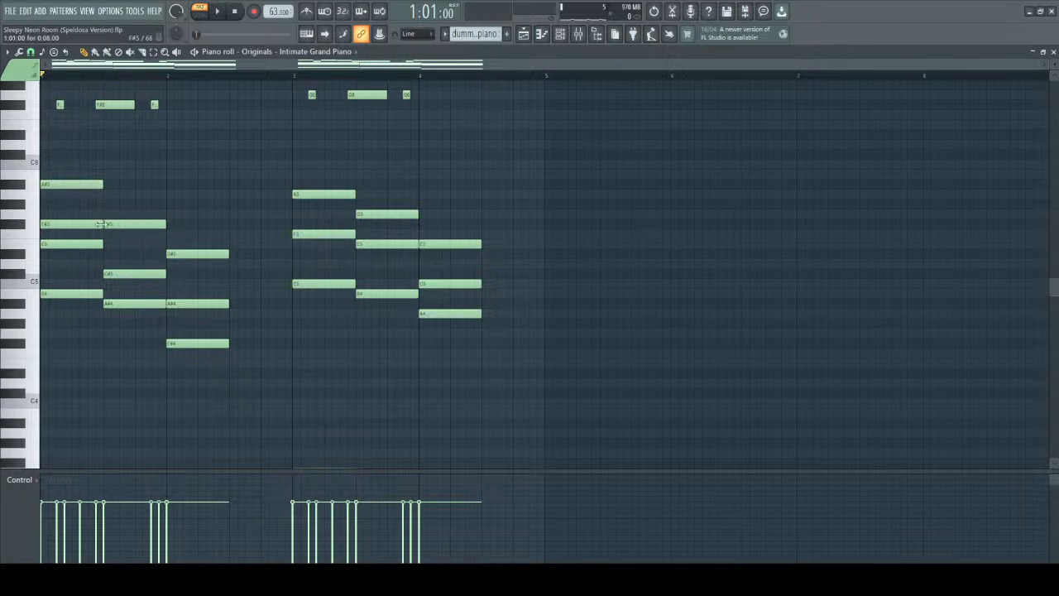
Transpose all notes of the extended-chord version back up one semitone and clear the selection.
{"action": "scroll", "coordinate": [139, 222], "scroll_direction": "up", "scroll_amount": 2}
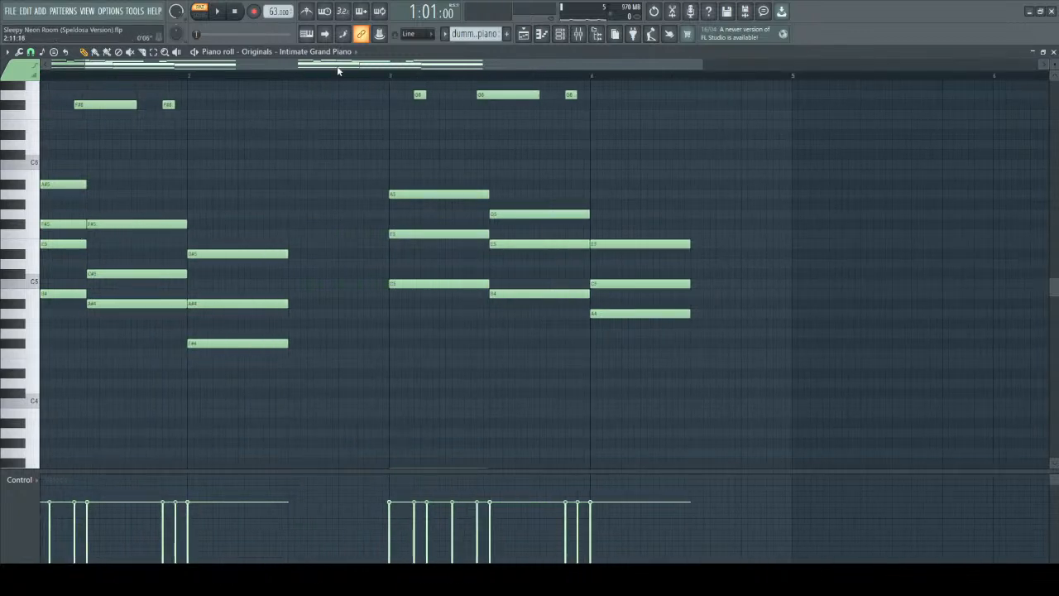
{"action": "left_click_drag", "start_coordinate": [337, 66], "coordinate": [277, 66]}
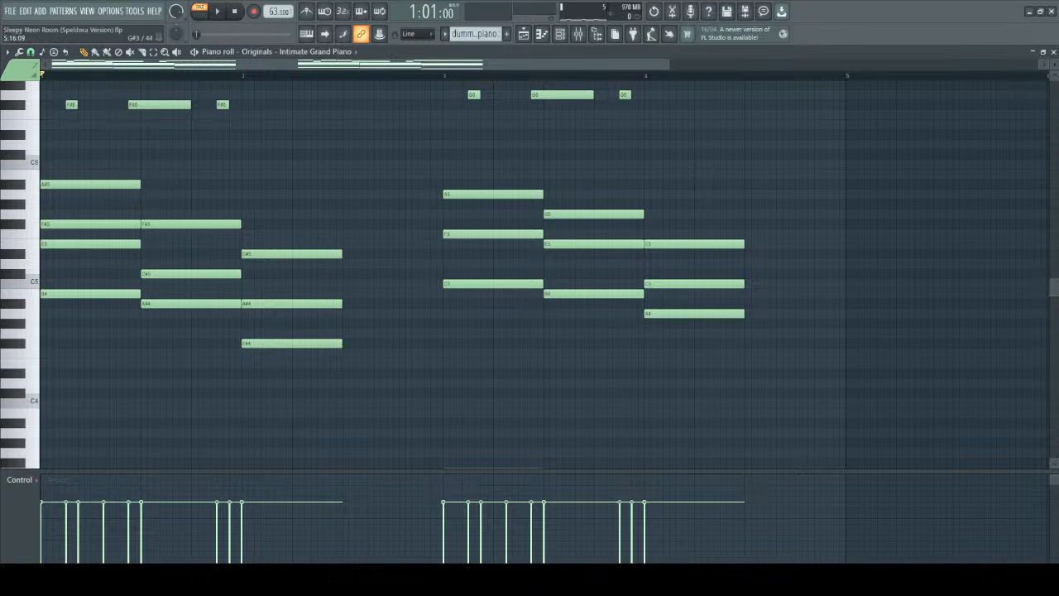
{"action": "scroll", "coordinate": [286, 219], "scroll_direction": "up", "scroll_amount": 1}
{"action": "left_click_drag", "start_coordinate": [364, 397], "coordinate": [46, 86]}
{"action": "key", "text": "shift+Up"}
{"action": "left_click", "coordinate": [361, 206], "text": "ctrl"}
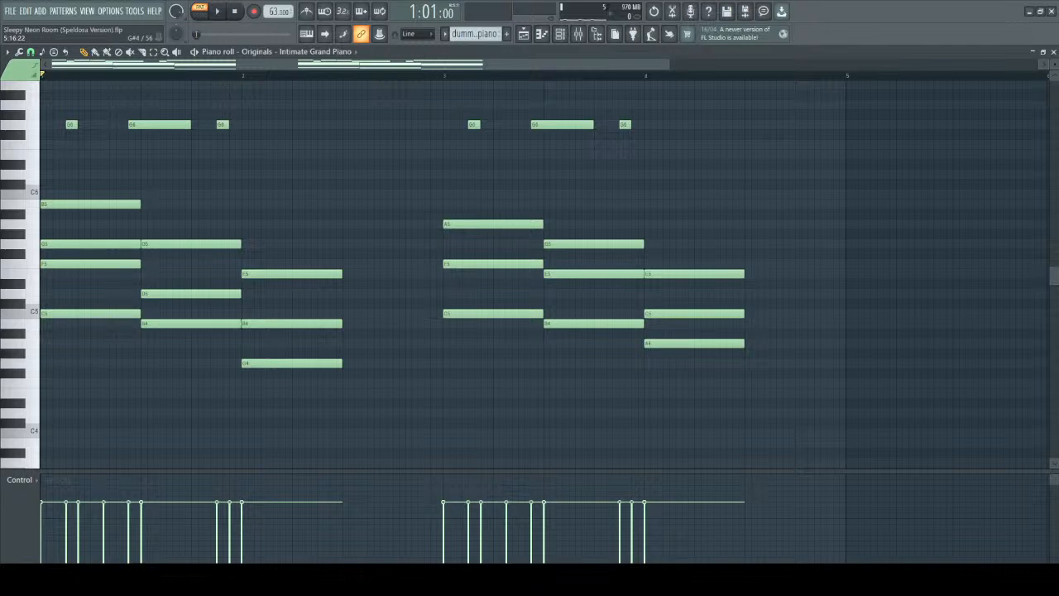
Highlight the melody notes across the extended and simplified versions.
{"action": "scroll", "coordinate": [697, 253], "scroll_direction": "up", "scroll_amount": 5}
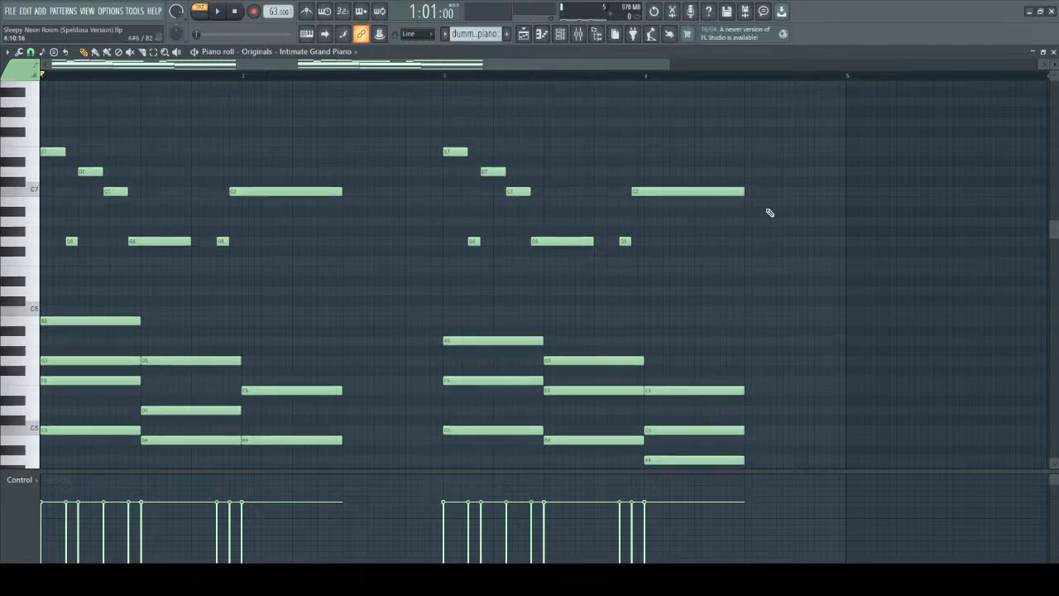
{"action": "scroll", "coordinate": [295, 237], "scroll_direction": "down", "scroll_amount": 1}
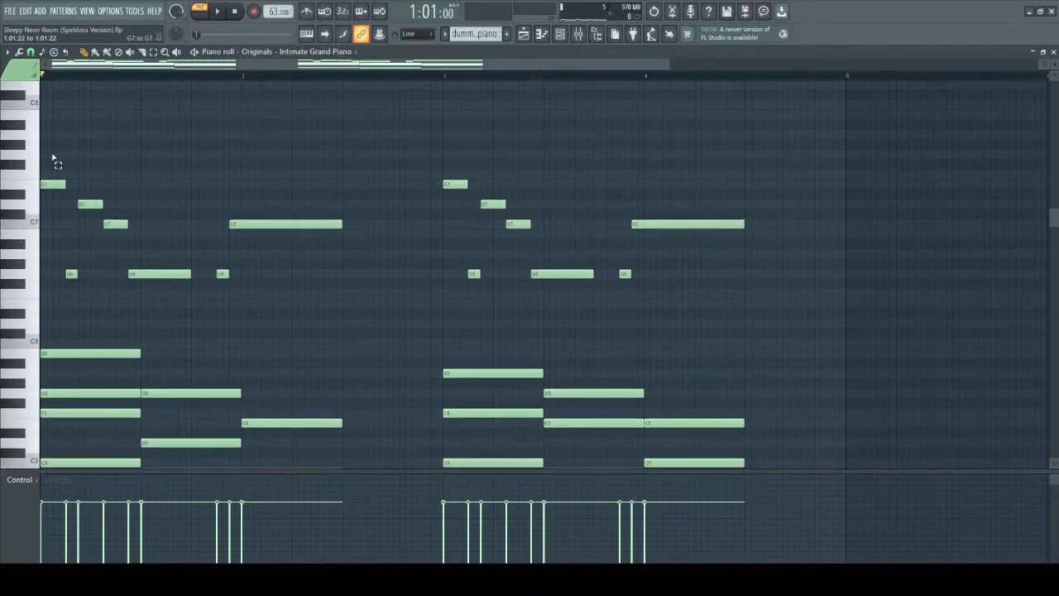
{"action": "left_click_drag", "start_coordinate": [52, 154], "coordinate": [740, 316]}
Pick out the top note of each chord in the extended version to trace the descending upper voice.
{"action": "scroll", "coordinate": [372, 305], "scroll_direction": "down", "scroll_amount": 2}
{"action": "scroll", "coordinate": [371, 305], "scroll_direction": "down", "scroll_amount": 1}
{"action": "left_click", "coordinate": [124, 263]}
{"action": "left_click", "coordinate": [207, 304]}
{"action": "left_click", "coordinate": [291, 343]}
{"action": "right_click", "coordinate": [325, 345]}
{"action": "left_click", "coordinate": [261, 334], "text": "ctrl"}
{"action": "scroll", "coordinate": [142, 345], "scroll_direction": "down", "scroll_amount": 5}
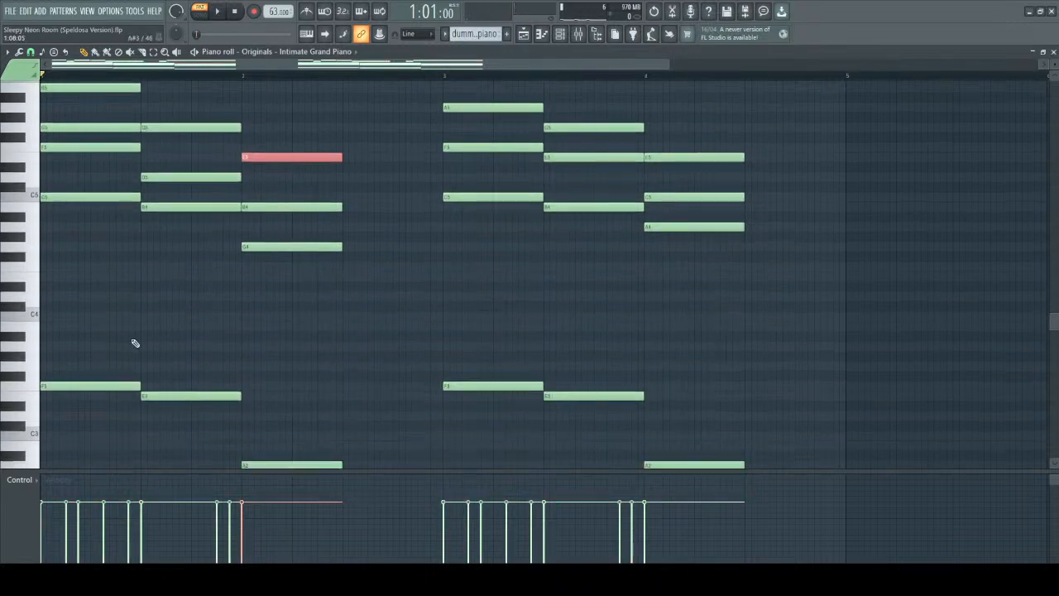
Highlight the bass notes, followed by the inner notes of each chord in the extended version.
{"action": "left_click_drag", "start_coordinate": [97, 295], "coordinate": [434, 534]}
{"action": "scroll", "coordinate": [204, 278], "scroll_direction": "up", "scroll_amount": 3}
{"action": "left_click_drag", "start_coordinate": [71, 185], "coordinate": [89, 293]}
{"action": "left_click_drag", "start_coordinate": [218, 224], "coordinate": [197, 305]}
{"action": "left_click_drag", "start_coordinate": [282, 267], "coordinate": [371, 340]}
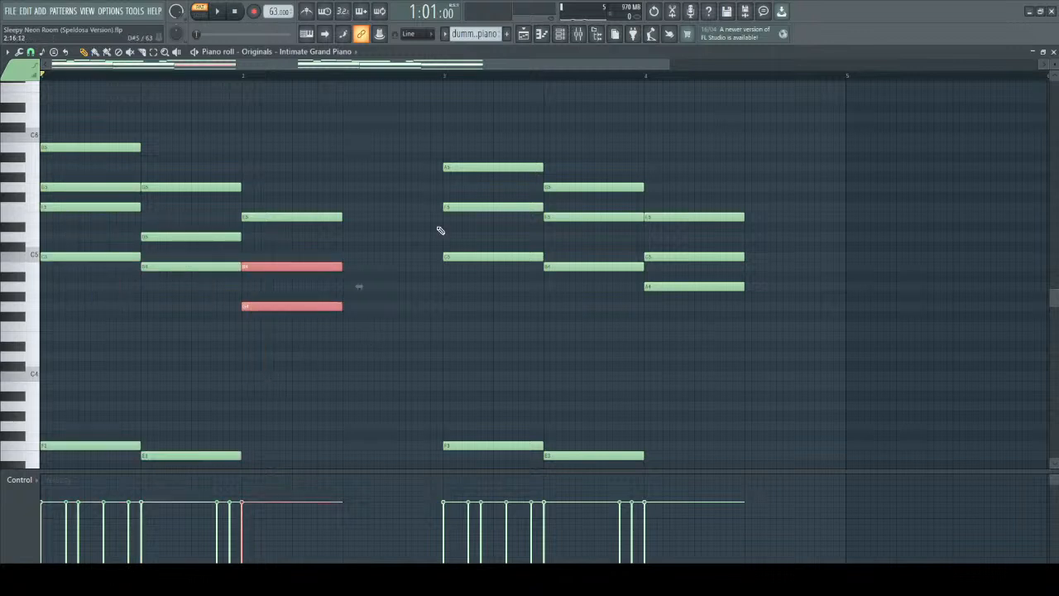
Review the melody above the chords and switch to the PowerPoint slide "Vertical VS Horizontal Composition".
{"action": "scroll", "coordinate": [406, 198], "scroll_direction": "up", "scroll_amount": 3}
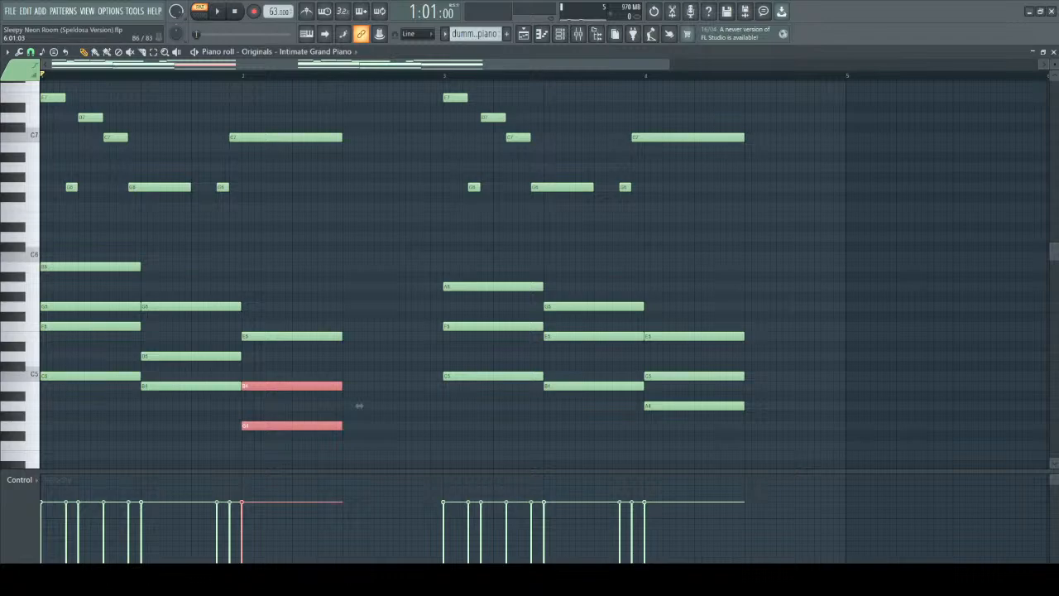
{"action": "key", "text": "alt+Tab"}
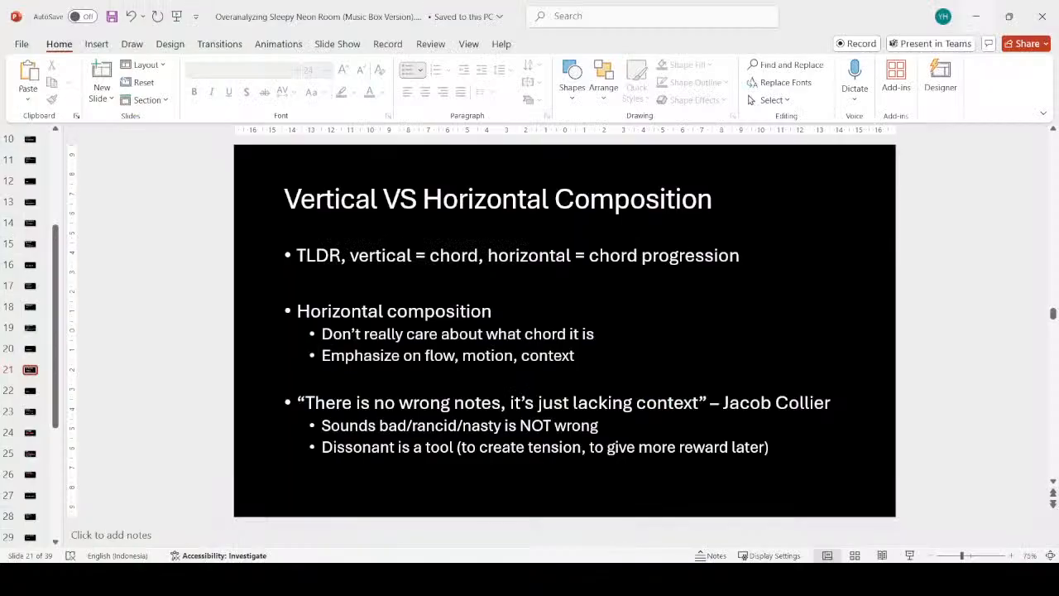
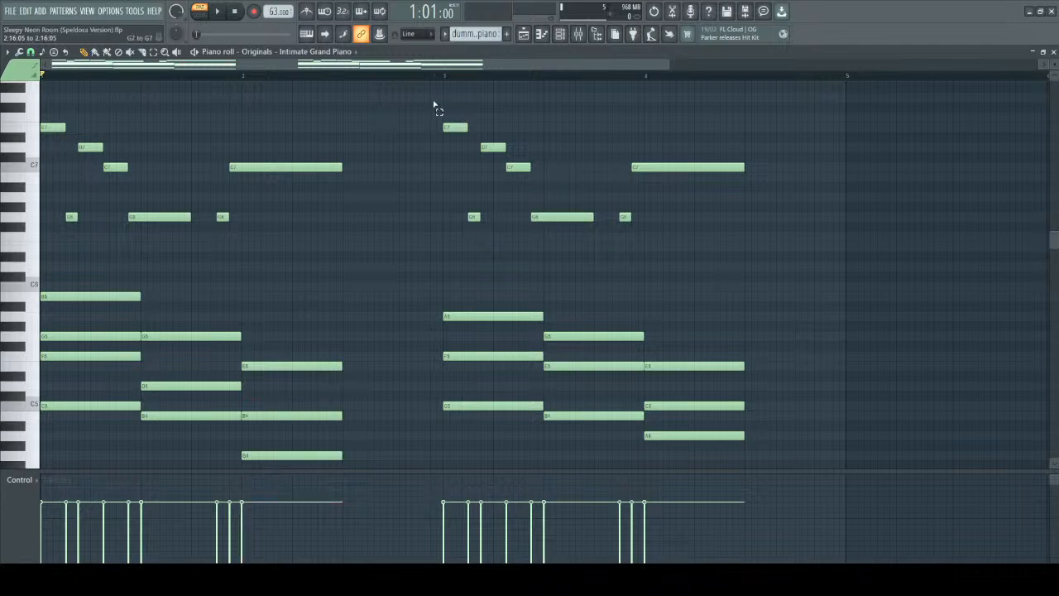
Delete the simplified version from bar 3 onward, including its melody, chords and bass notes.
{"action": "key", "text": "Delete"}
{"action": "scroll", "coordinate": [623, 319], "scroll_direction": "down", "scroll_amount": 5}
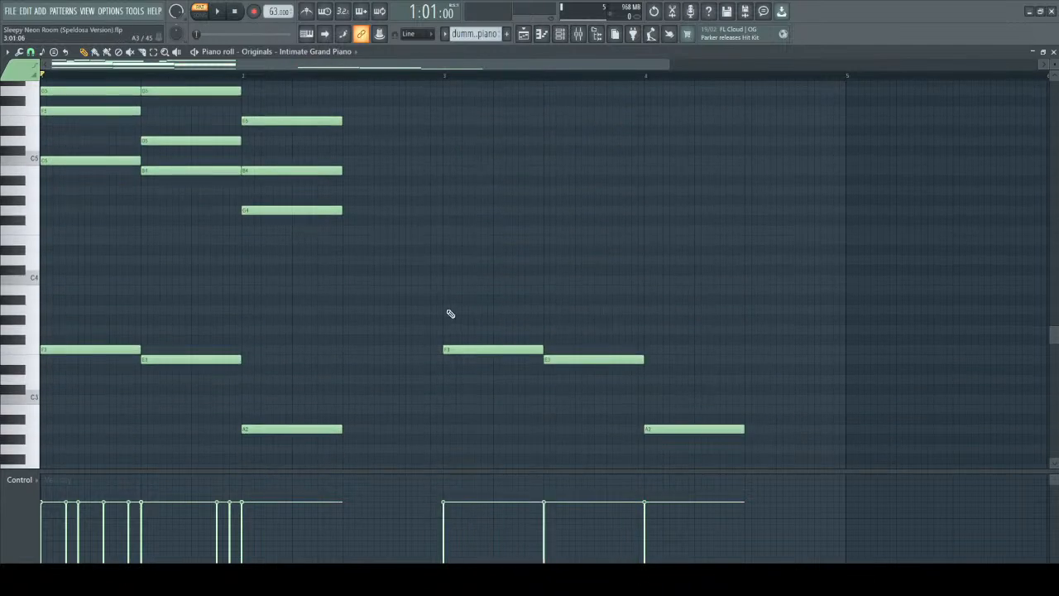
{"action": "left_click_drag", "start_coordinate": [449, 314], "coordinate": [693, 496]}
{"action": "key", "text": "Delete"}
{"action": "scroll", "coordinate": [326, 163], "scroll_direction": "up", "scroll_amount": 5}
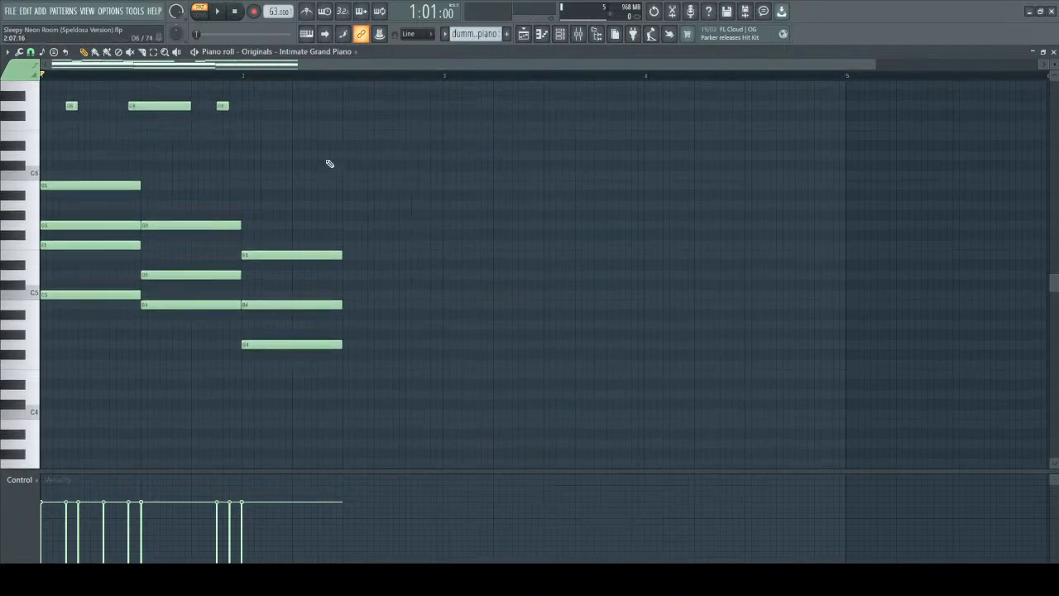
{"action": "scroll", "coordinate": [162, 181], "scroll_direction": "up", "scroll_amount": 5}
{"action": "scroll", "coordinate": [161, 182], "scroll_direction": "up", "scroll_amount": 1}
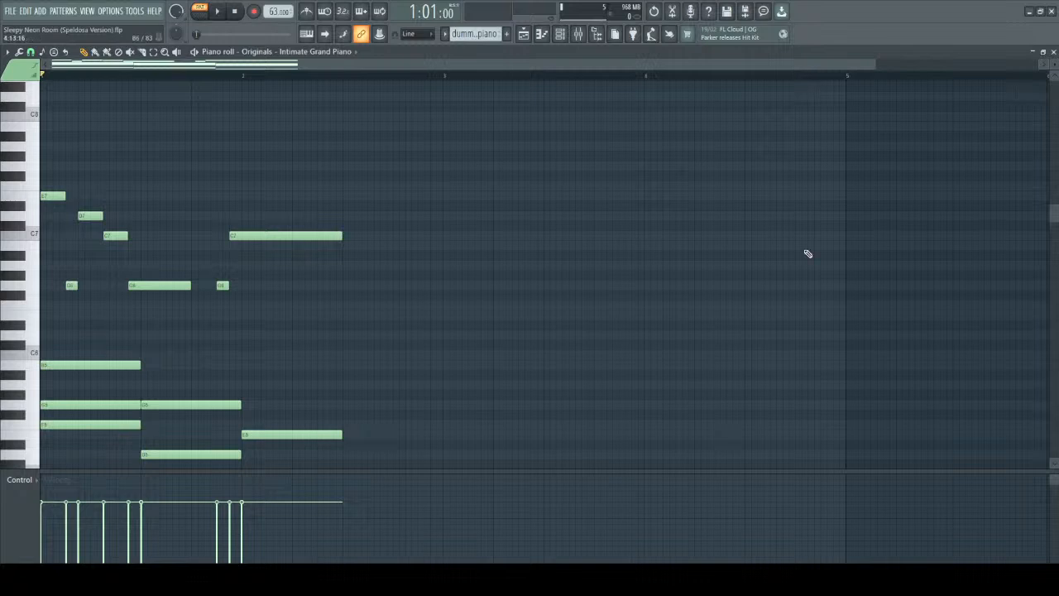
Play back the remaining extended version from the start with its melody, chords and bass.
{"action": "scroll", "coordinate": [675, 239], "scroll_direction": "up", "scroll_amount": 3}
{"action": "left_click_drag", "start_coordinate": [400, 62], "coordinate": [59, 76]}
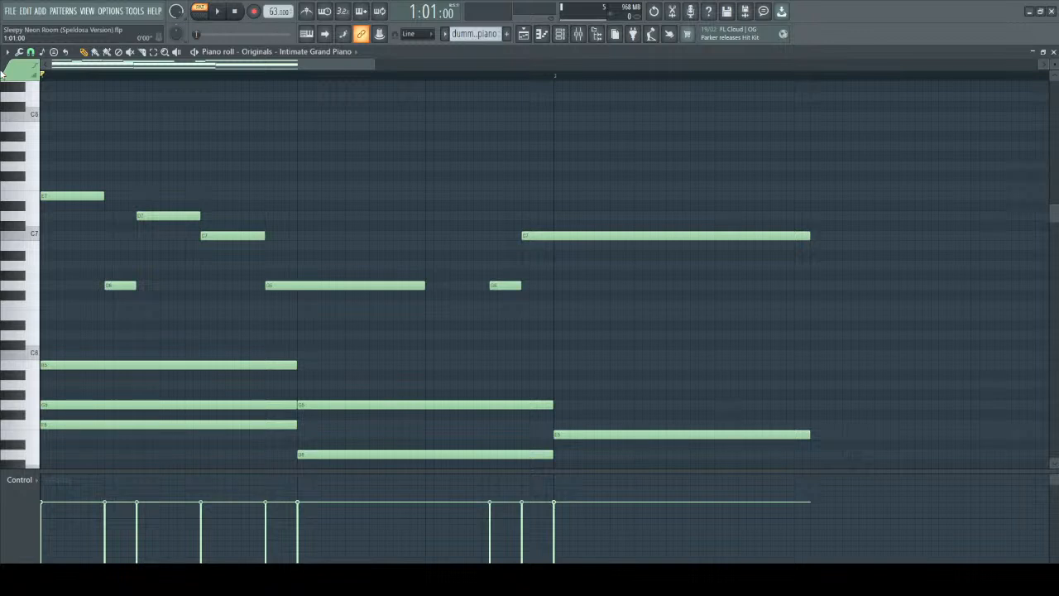
{"action": "key", "text": "space"}
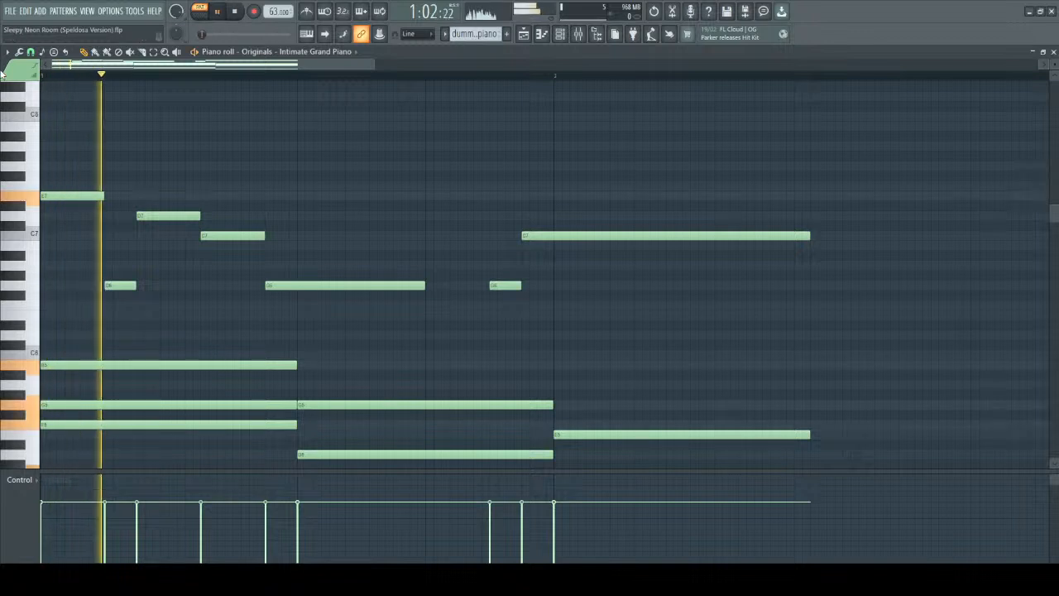
{"action": "scroll", "coordinate": [365, 182], "scroll_direction": "down", "scroll_amount": 2}
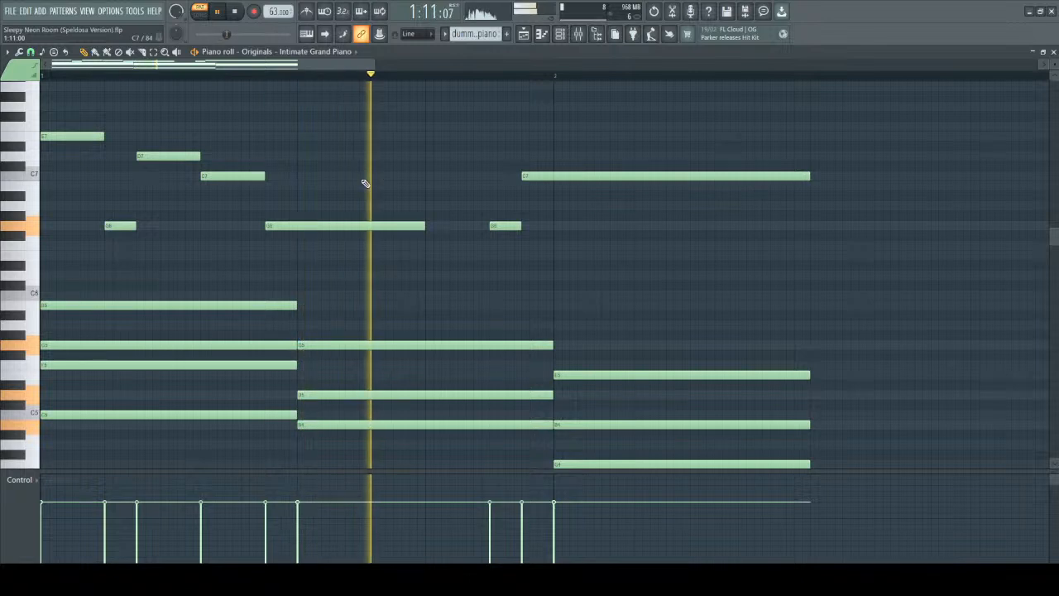
{"action": "key", "text": "space"}
{"action": "scroll", "coordinate": [506, 207], "scroll_direction": "down", "scroll_amount": 10}
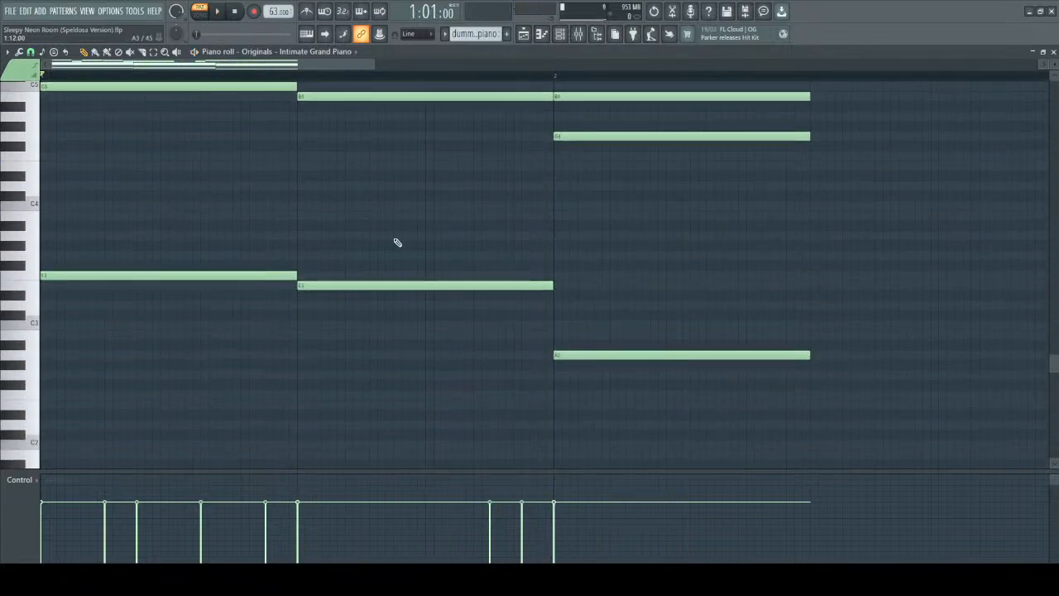
Highlight the upper chord notes of the extended version, followed by the melody notes above them.
{"action": "scroll", "coordinate": [435, 286], "scroll_direction": "up", "scroll_amount": 10}
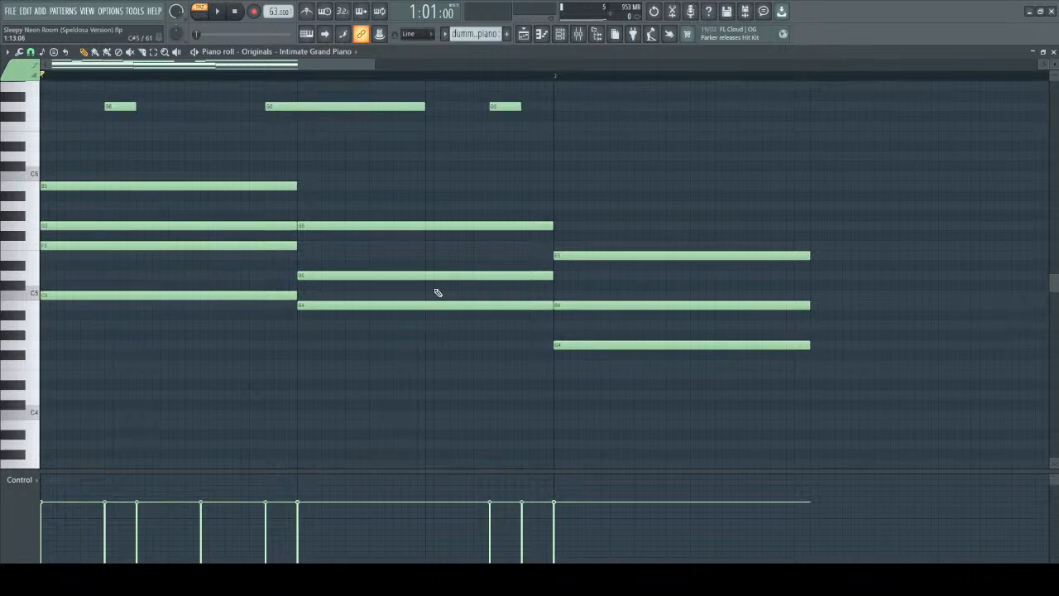
{"action": "scroll", "coordinate": [438, 293], "scroll_direction": "down", "scroll_amount": 6}
{"action": "scroll", "coordinate": [229, 208], "scroll_direction": "up", "scroll_amount": 4}
{"action": "left_click_drag", "start_coordinate": [165, 154], "coordinate": [702, 385]}
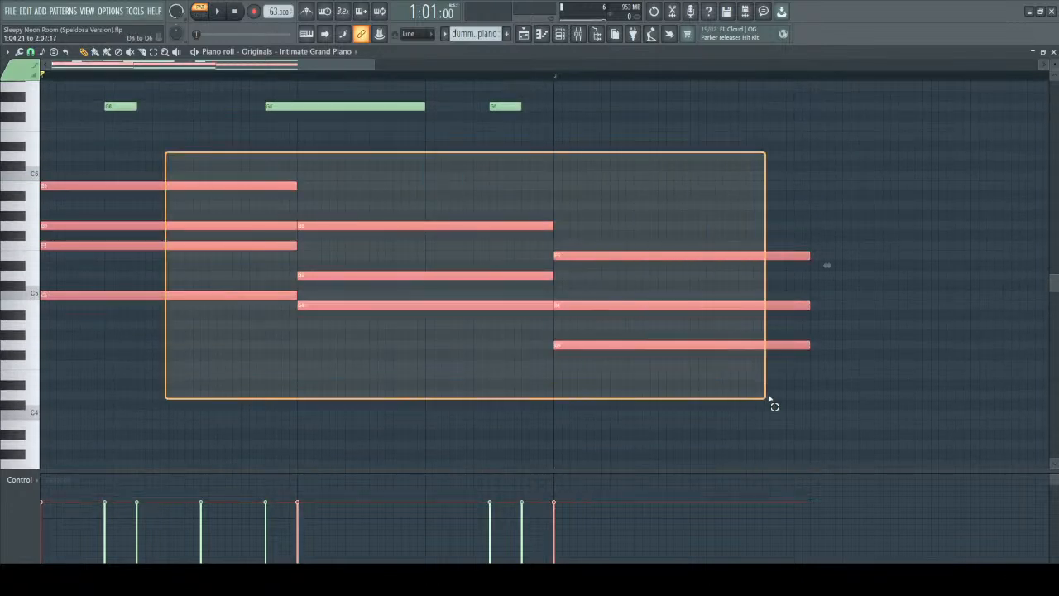
{"action": "scroll", "coordinate": [702, 385], "scroll_direction": "up", "scroll_amount": 6}
{"action": "left_click_drag", "start_coordinate": [56, 99], "coordinate": [163, 147]}
{"action": "left_click_drag", "start_coordinate": [56, 92], "coordinate": [760, 279]}
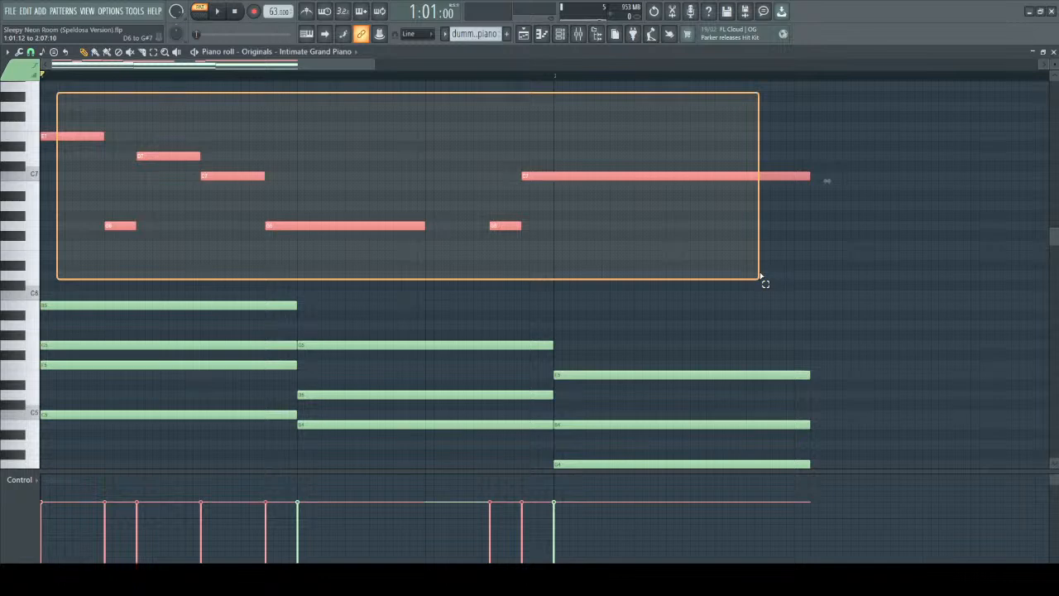
{"action": "left_click_drag", "start_coordinate": [760, 279], "coordinate": [761, 276]}
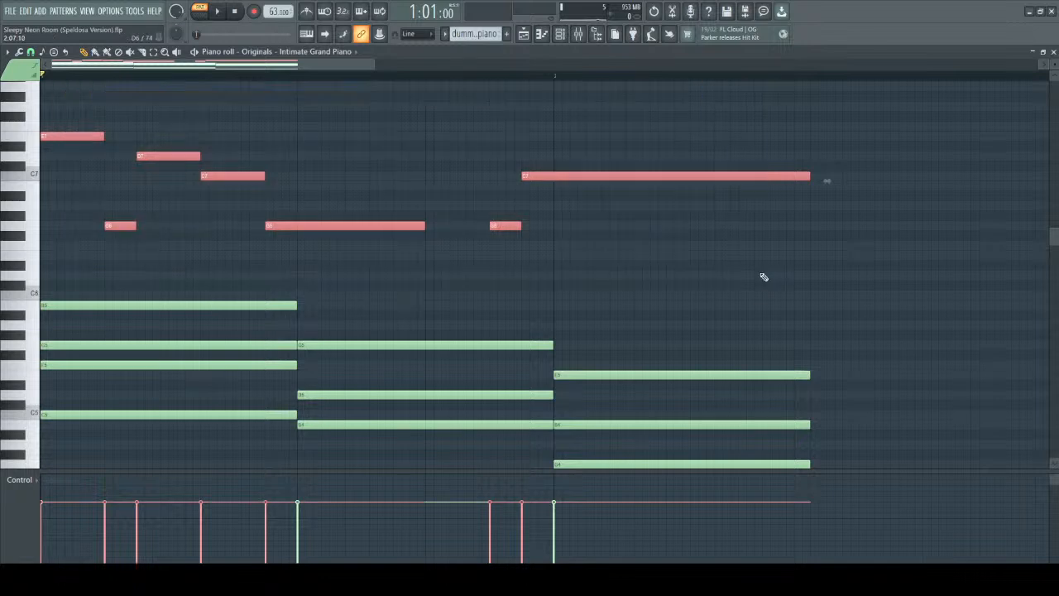
Mark out parts of the chords and the whole melody again to contrast accompaniment and lead.
{"action": "left_click", "coordinate": [761, 276]}
{"action": "left_click_drag", "start_coordinate": [201, 279], "coordinate": [330, 321]}
{"action": "left_click_drag", "start_coordinate": [414, 316], "coordinate": [684, 394]}
{"action": "left_click_drag", "start_coordinate": [64, 119], "coordinate": [735, 273]}
{"action": "scroll", "coordinate": [661, 280], "scroll_direction": "down", "scroll_amount": 2}
{"action": "scroll", "coordinate": [617, 286], "scroll_direction": "up", "scroll_amount": 1}
{"action": "left_click", "coordinate": [634, 274], "text": "ctrl"}
Lower the velocity of all upper chord notes beneath the melody and listen to the balance.
{"action": "left_click_drag", "start_coordinate": [146, 232], "coordinate": [710, 448]}
{"action": "scroll", "coordinate": [763, 421], "scroll_direction": "down", "scroll_amount": 2}
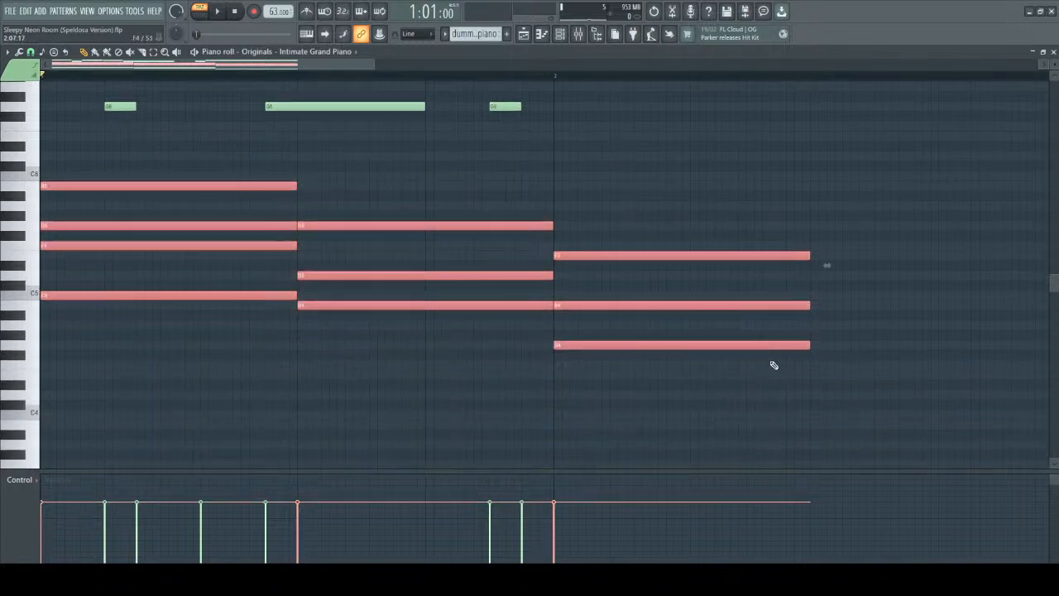
{"action": "scroll", "coordinate": [524, 277], "scroll_direction": "down", "scroll_amount": 5}
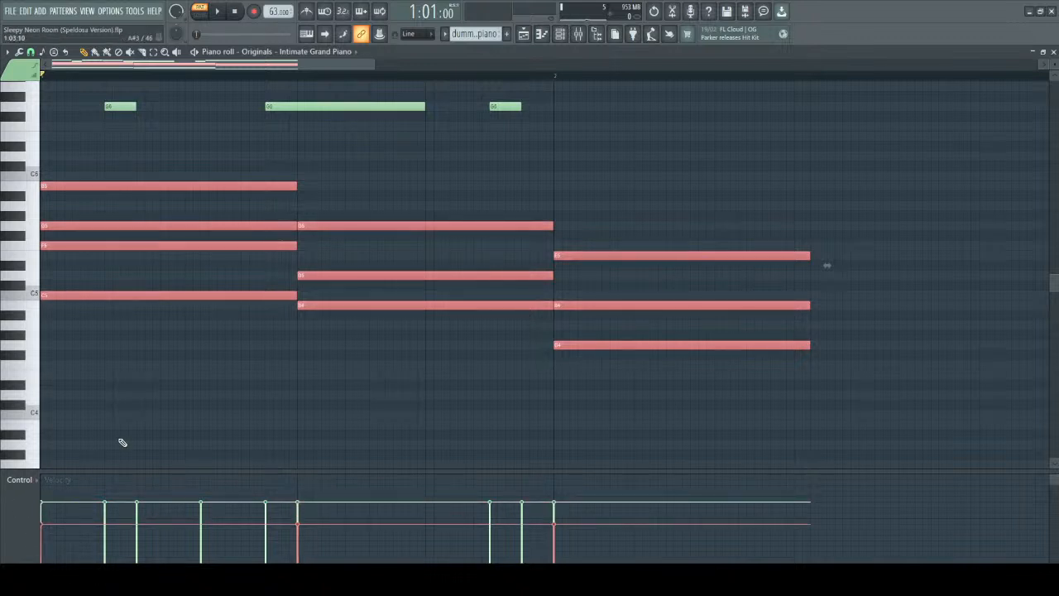
{"action": "scroll", "coordinate": [413, 278], "scroll_direction": "down", "scroll_amount": 3}
{"action": "right_click", "coordinate": [555, 192]}
{"action": "key", "text": "space"}
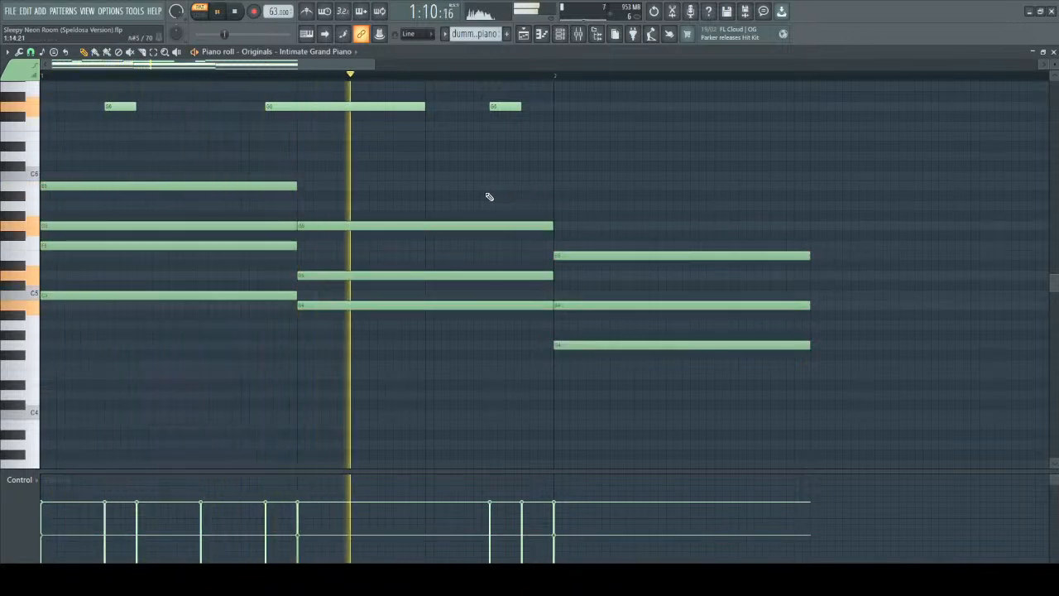
{"action": "key", "text": "space"}
Raise the velocity of all upper chord notes slightly and play the progression to check the balance.
{"action": "left_click_drag", "start_coordinate": [185, 148], "coordinate": [903, 494]}
{"action": "scroll", "coordinate": [497, 316], "scroll_direction": "up", "scroll_amount": 1}
{"action": "scroll", "coordinate": [498, 316], "scroll_direction": "up", "scroll_amount": 1}
{"action": "left_click_drag", "start_coordinate": [215, 141], "coordinate": [582, 359]}
{"action": "key", "text": "space"}
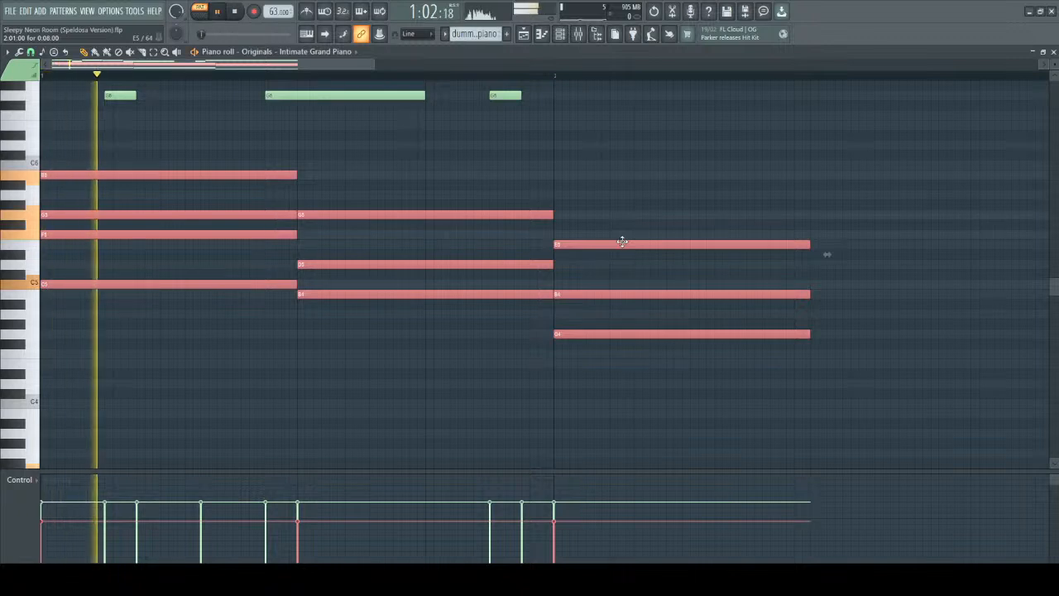
{"action": "left_click", "coordinate": [678, 177]}
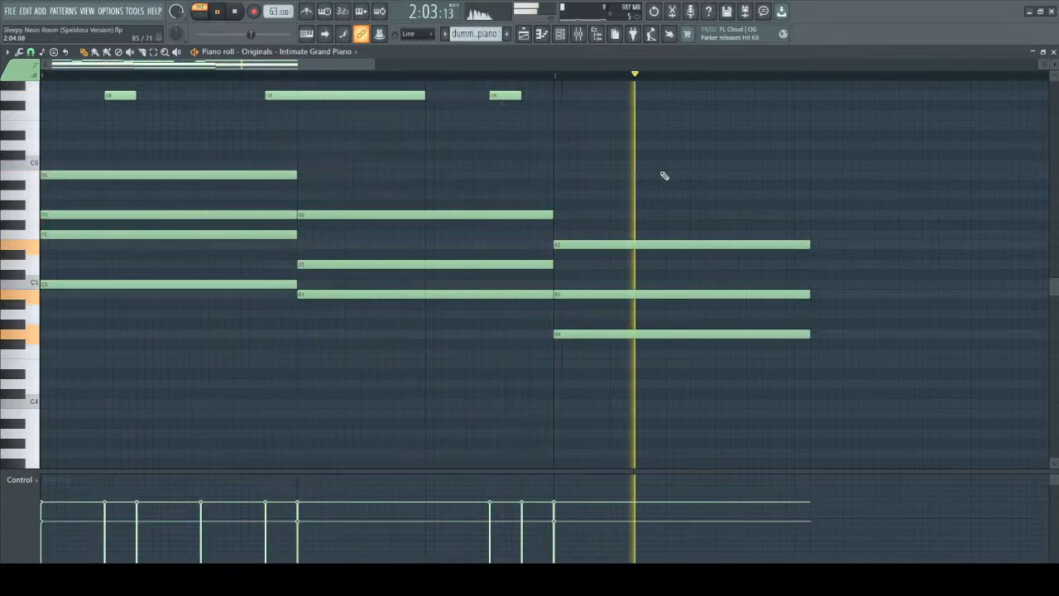
{"action": "key", "text": "space"}
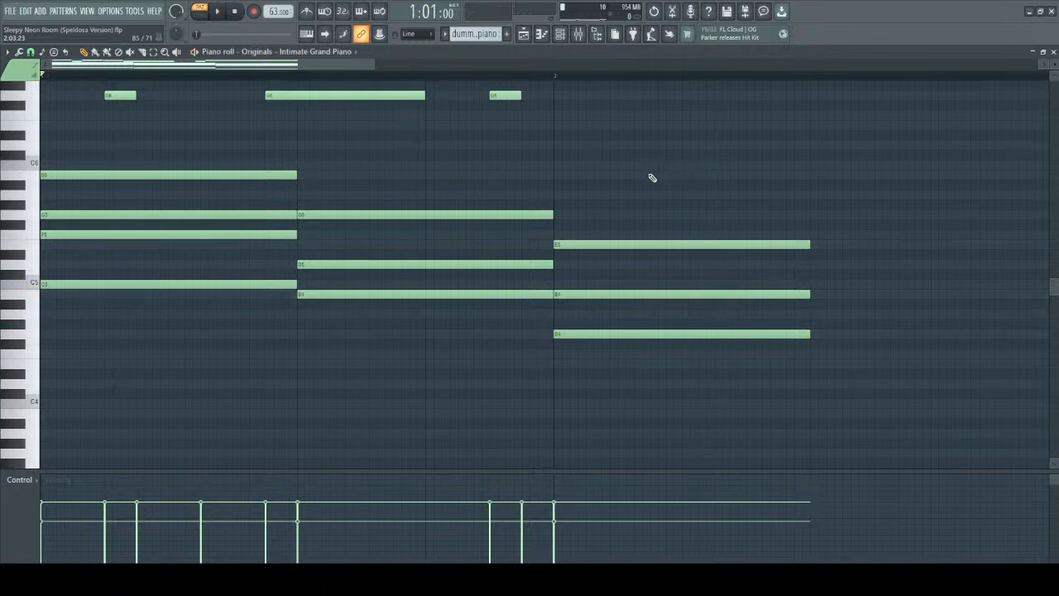
Examine the first chord from its bass note up to the melody, highlighting its upper notes.
{"action": "scroll", "coordinate": [652, 178], "scroll_direction": "up", "scroll_amount": 4}
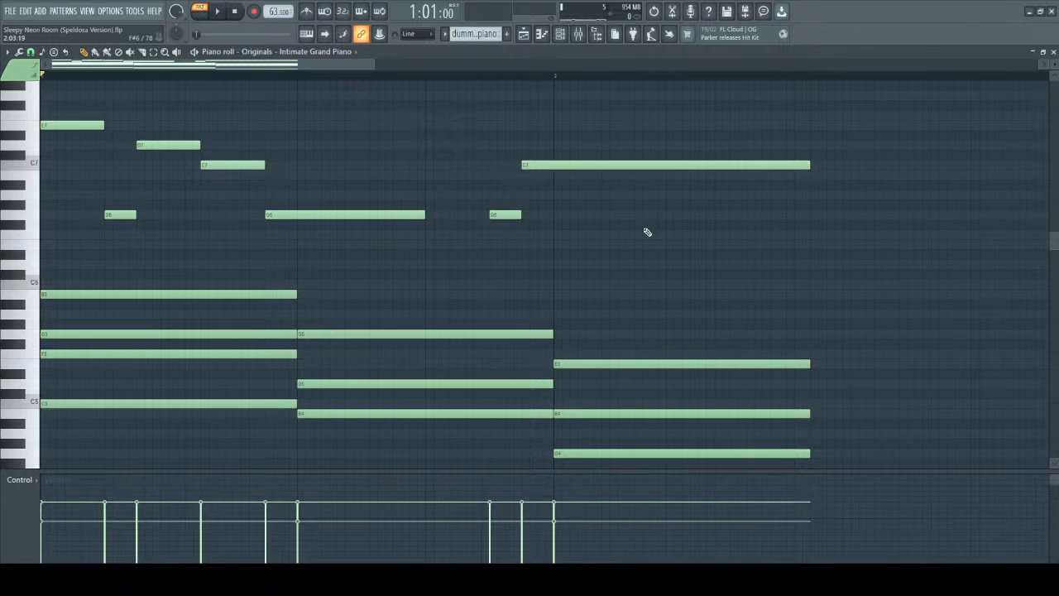
{"action": "scroll", "coordinate": [171, 275], "scroll_direction": "down", "scroll_amount": 8}
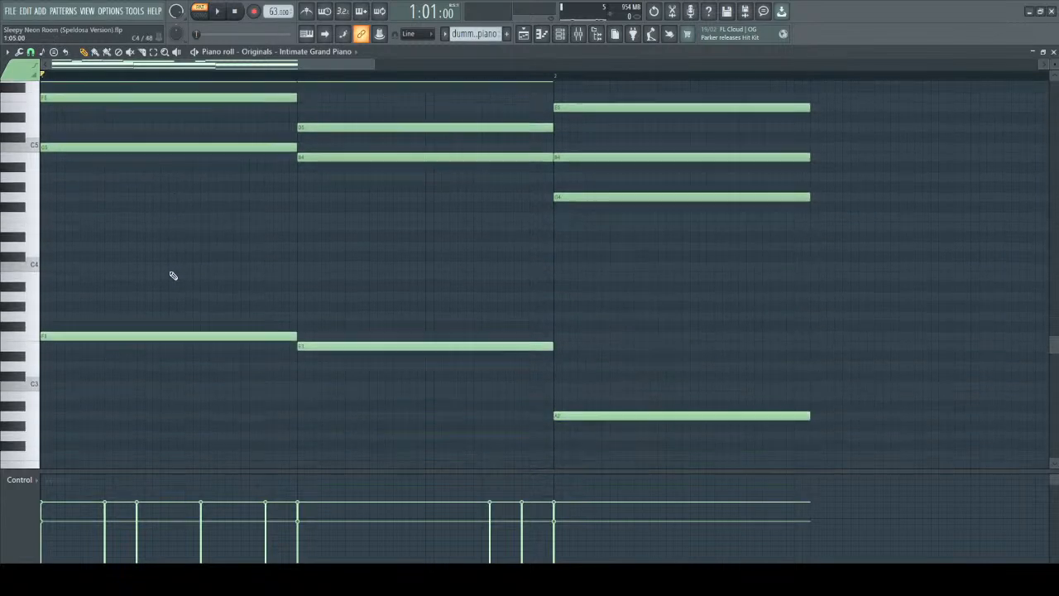
{"action": "scroll", "coordinate": [191, 301], "scroll_direction": "up", "scroll_amount": 1}
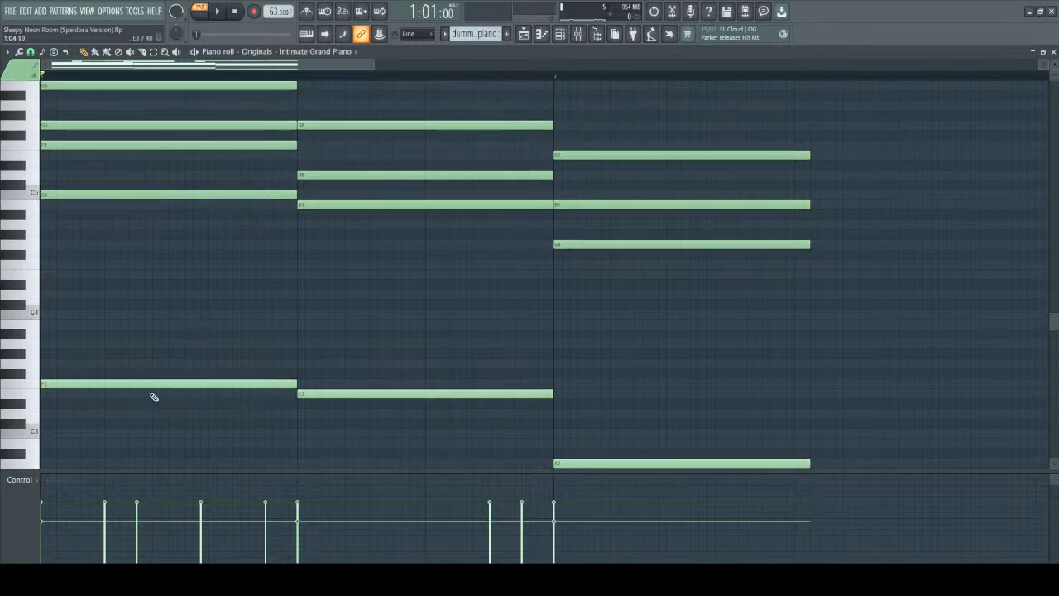
{"action": "left_click", "coordinate": [124, 196]}
{"action": "scroll", "coordinate": [127, 262], "scroll_direction": "up", "scroll_amount": 8}
{"action": "left_click_drag", "start_coordinate": [71, 130], "coordinate": [228, 393]}
{"action": "scroll", "coordinate": [165, 339], "scroll_direction": "up", "scroll_amount": 2}
{"action": "left_click", "coordinate": [80, 256], "text": "ctrl"}
{"action": "left_click", "coordinate": [52, 218]}
Audition the first chord's top B5 note and highlight the three chord notes beneath it.
{"action": "scroll", "coordinate": [106, 314], "scroll_direction": "down", "scroll_amount": 3}
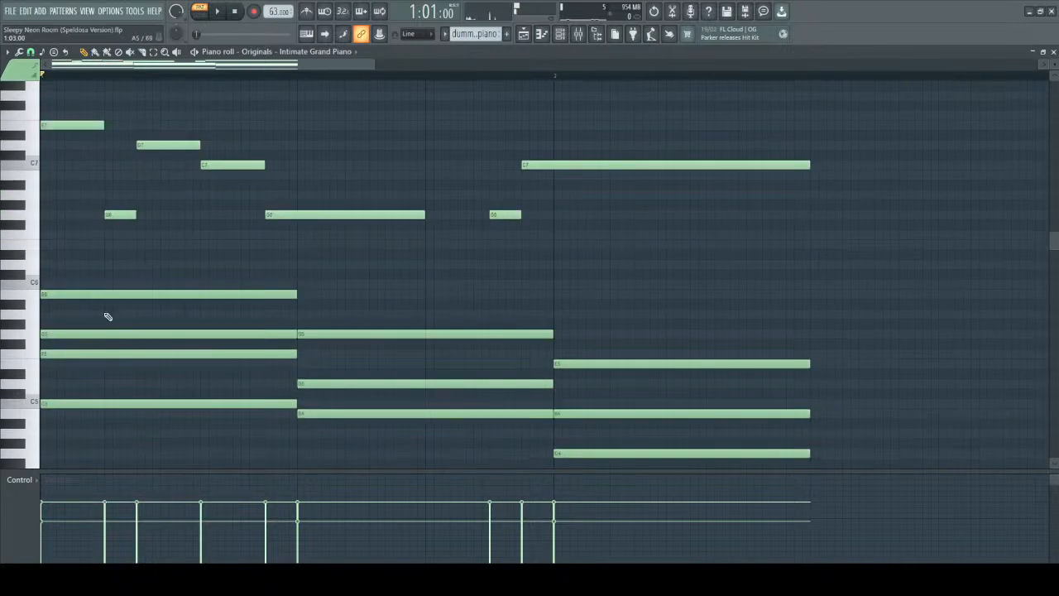
{"action": "left_click", "coordinate": [77, 295]}
{"action": "left_click", "coordinate": [110, 290]}
{"action": "scroll", "coordinate": [37, 317], "scroll_direction": "down", "scroll_amount": 1}
{"action": "left_click", "coordinate": [106, 355]}
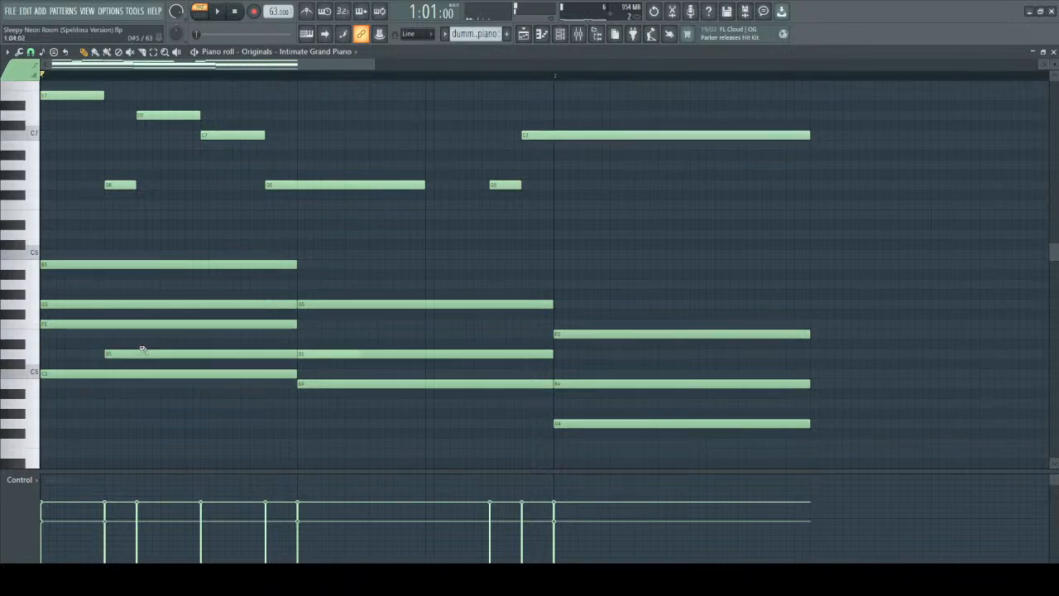
{"action": "right_click", "coordinate": [139, 351]}
{"action": "left_click_drag", "start_coordinate": [138, 295], "coordinate": [151, 396]}
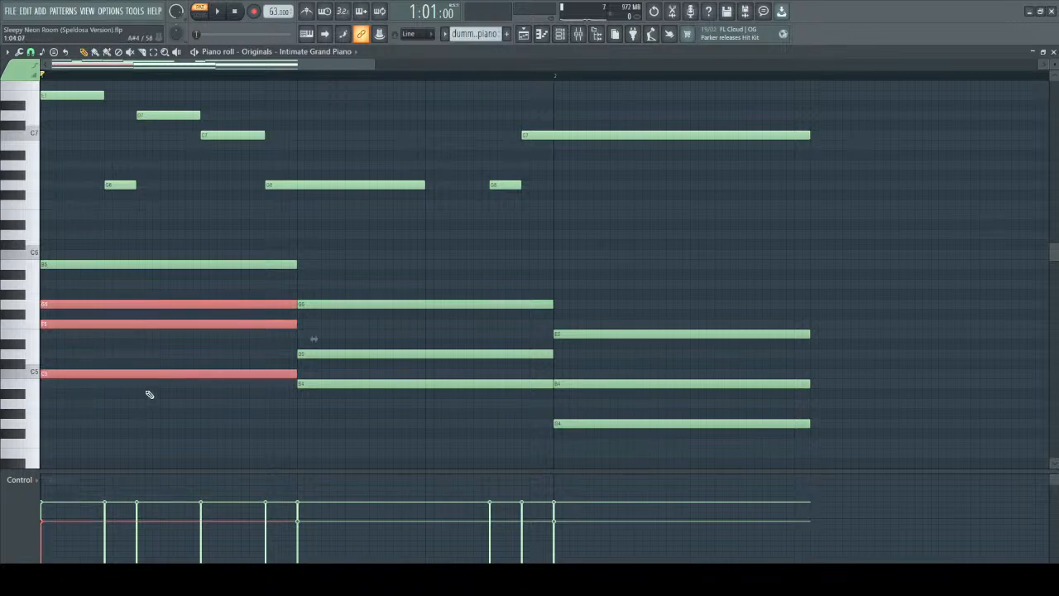
{"action": "scroll", "coordinate": [256, 371], "scroll_direction": "up", "scroll_amount": 1}
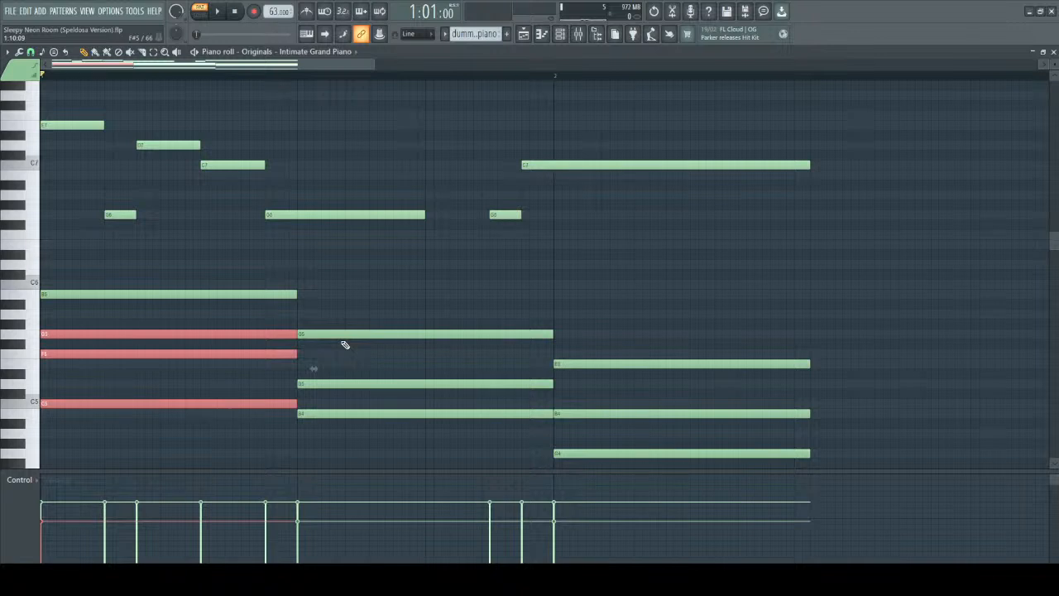
{"action": "left_click", "coordinate": [575, 251], "text": "ctrl"}
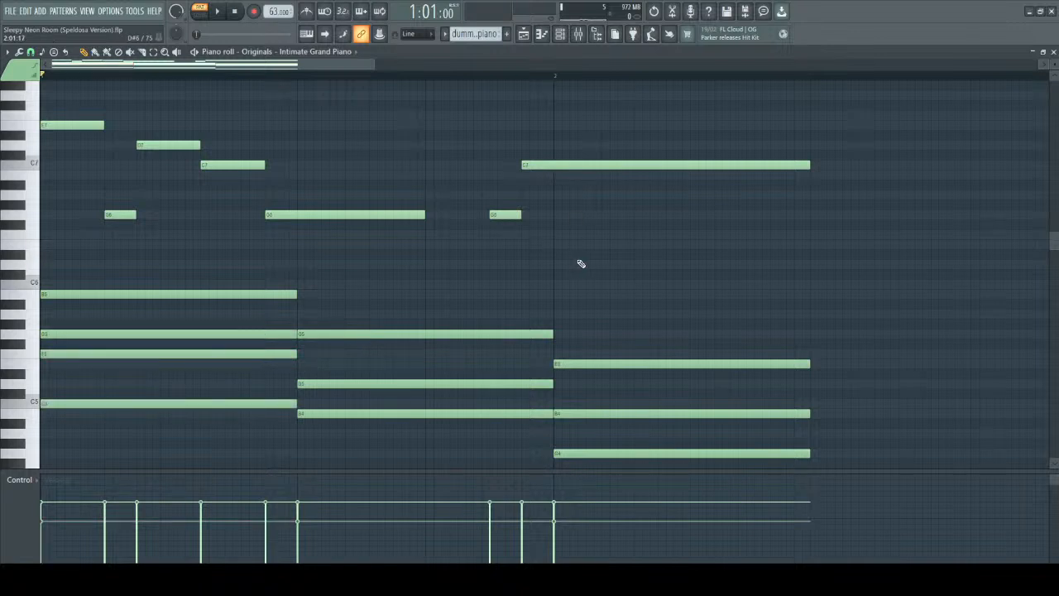
Play the full progression with its melody to judge the velocity of each chord.
{"action": "scroll", "coordinate": [637, 270], "scroll_direction": "down", "scroll_amount": 1}
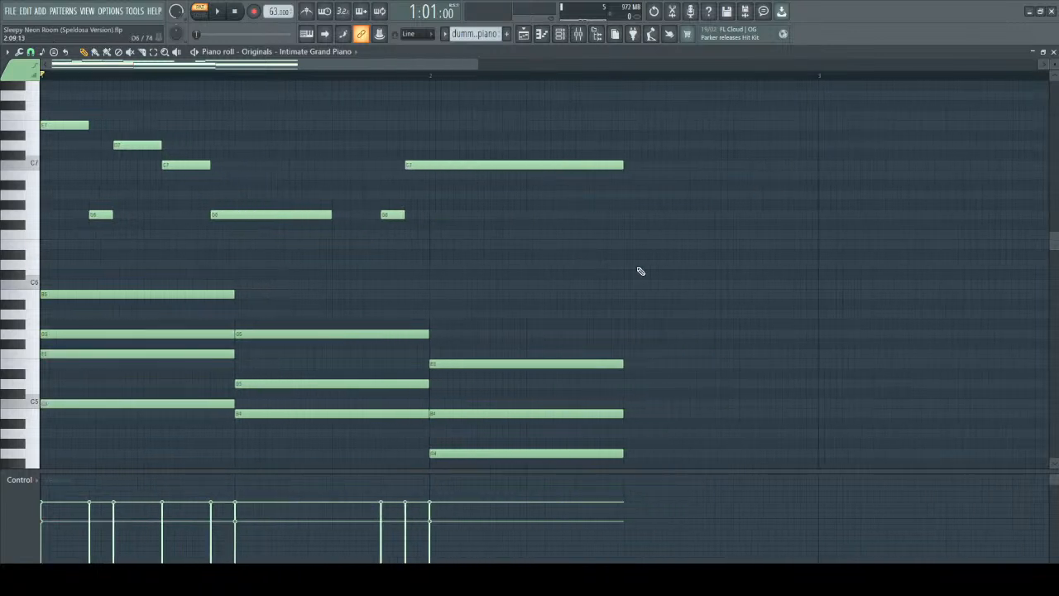
{"action": "scroll", "coordinate": [640, 270], "scroll_direction": "down", "scroll_amount": 1}
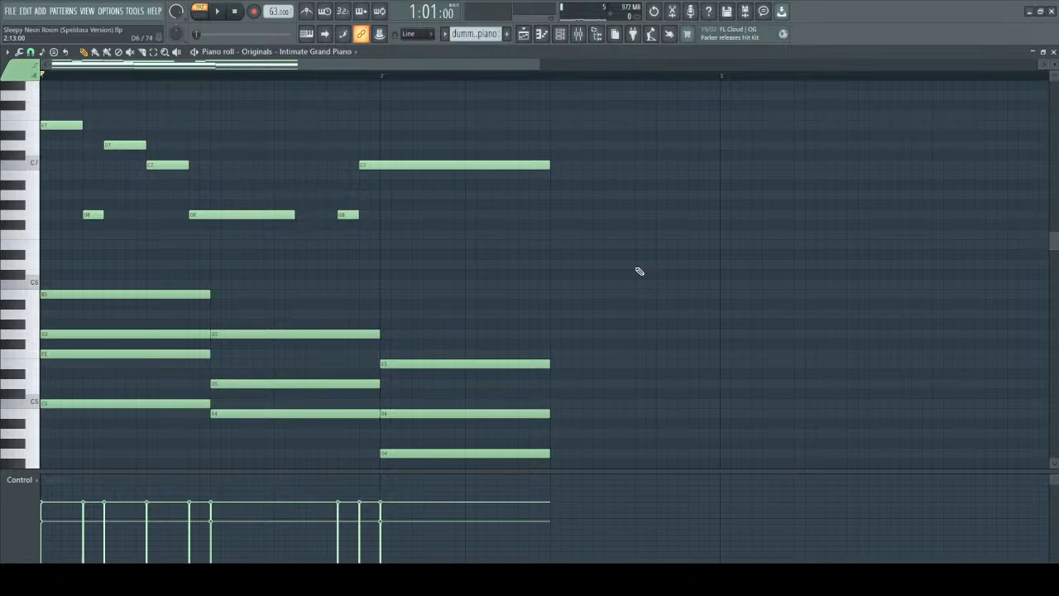
{"action": "scroll", "coordinate": [515, 265], "scroll_direction": "down", "scroll_amount": 1}
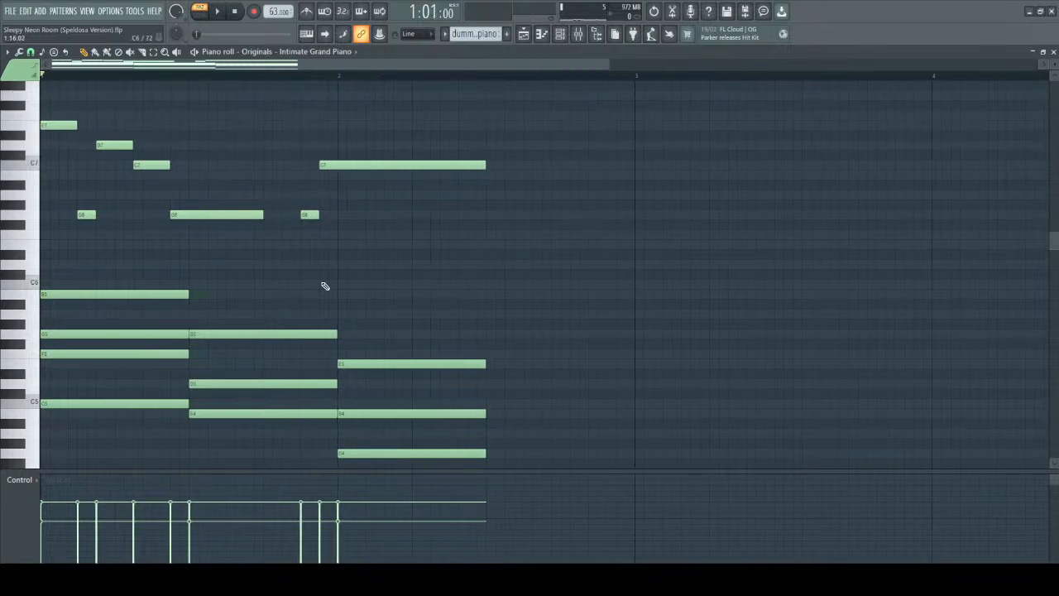
{"action": "key", "text": "space"}
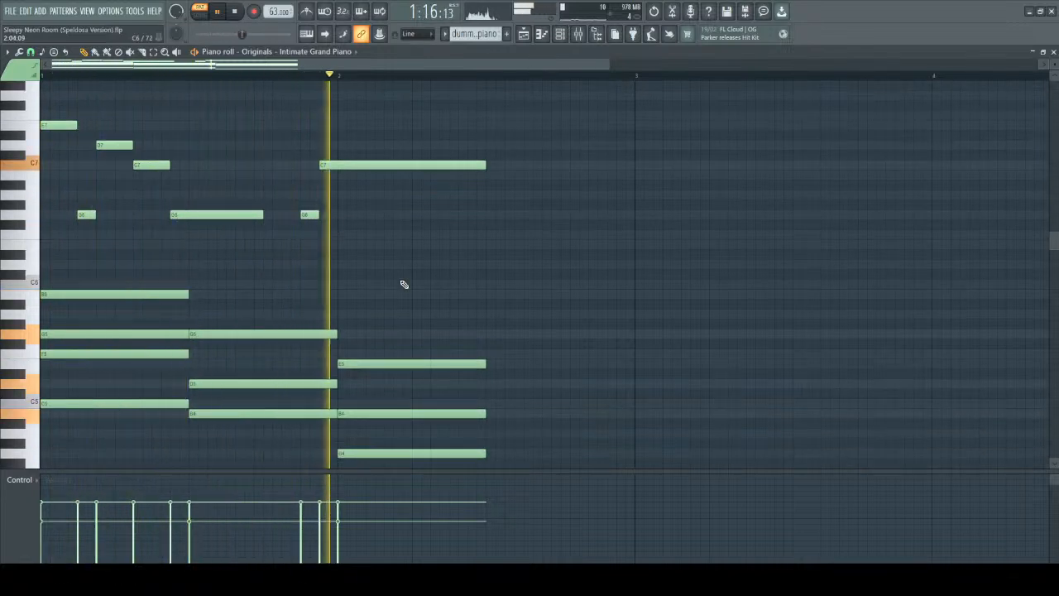
{"action": "scroll", "coordinate": [403, 285], "scroll_direction": "up", "scroll_amount": 2}
{"action": "scroll", "coordinate": [403, 285], "scroll_direction": "down", "scroll_amount": 5}
{"action": "key", "text": "space"}
Lower the velocity of the second chord's three upper notes and play the result.
{"action": "scroll", "coordinate": [243, 173], "scroll_direction": "down", "scroll_amount": 1}
{"action": "left_click_drag", "start_coordinate": [227, 140], "coordinate": [250, 301]}
{"action": "scroll", "coordinate": [245, 185], "scroll_direction": "down", "scroll_amount": 3}
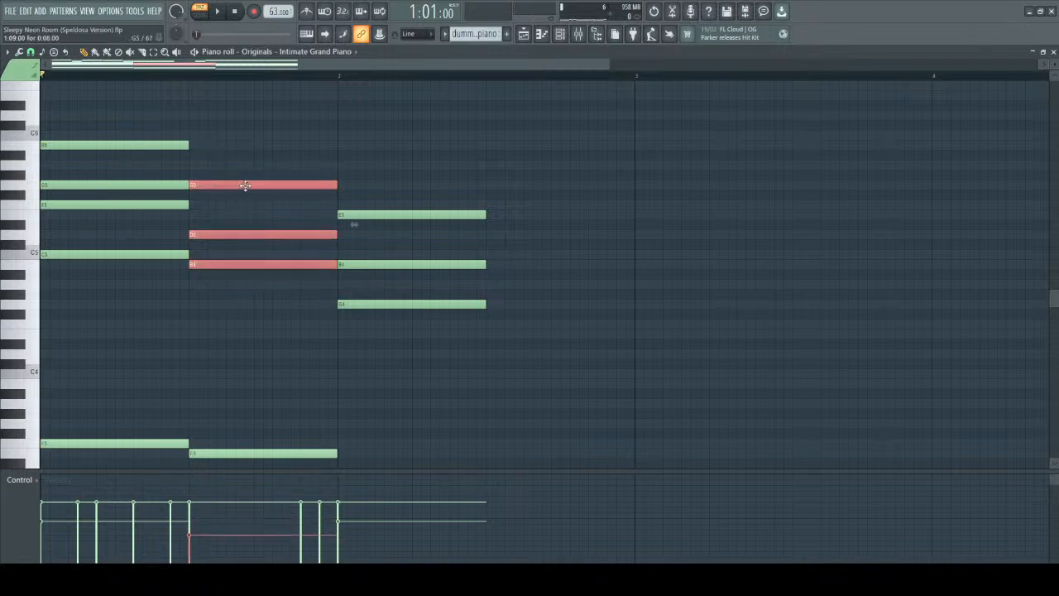
{"action": "left_click", "coordinate": [366, 133], "text": "ctrl"}
{"action": "scroll", "coordinate": [383, 173], "scroll_direction": "up", "scroll_amount": 3}
{"action": "scroll", "coordinate": [383, 173], "scroll_direction": "down", "scroll_amount": 1}
{"action": "key", "text": "space"}
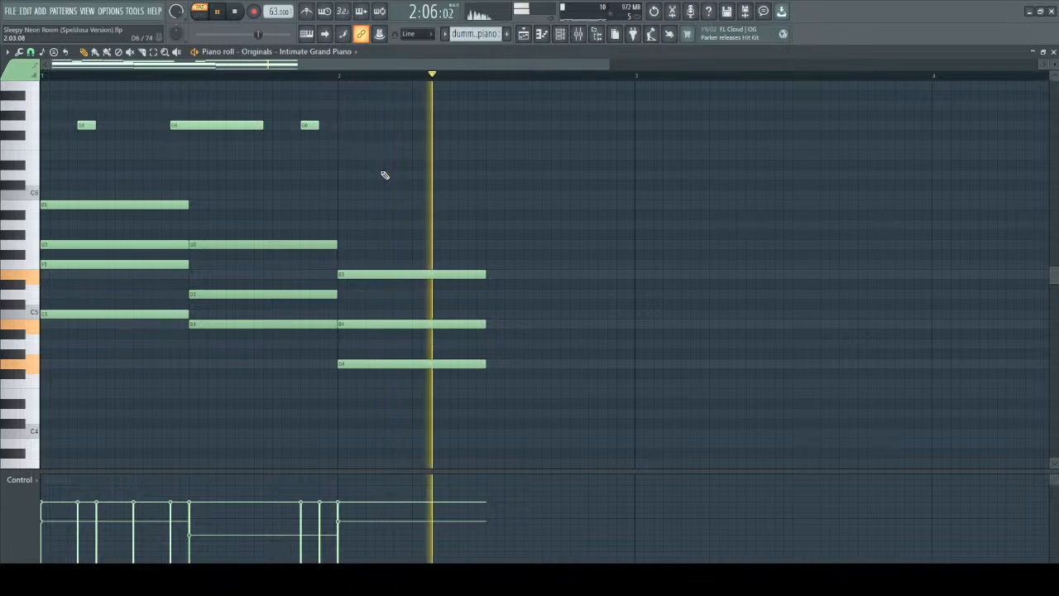
{"action": "key", "text": "space"}
Raise the velocity of the second chord's upper notes slightly and play the progression from the start.
{"action": "left_click_drag", "start_coordinate": [256, 200], "coordinate": [298, 377]}
{"action": "left_click_drag", "start_coordinate": [229, 200], "coordinate": [452, 432]}
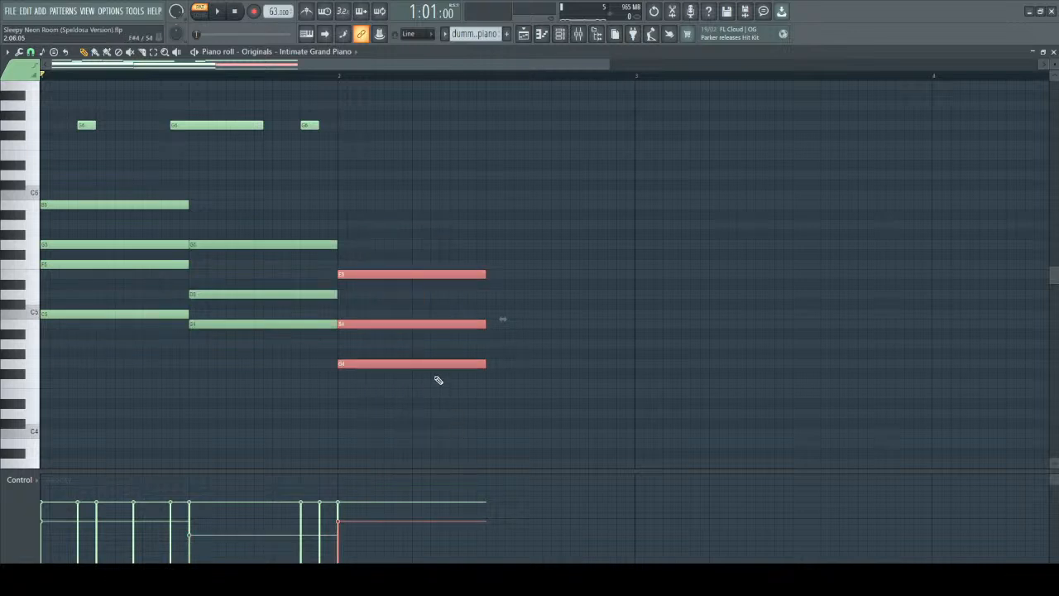
{"action": "scroll", "coordinate": [424, 263], "scroll_direction": "up", "scroll_amount": 6}
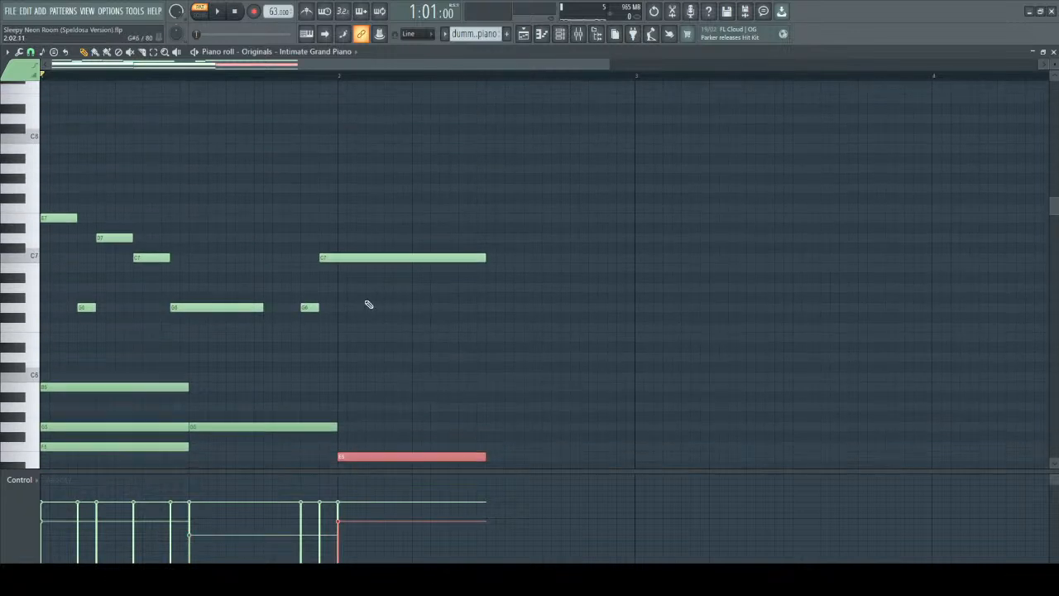
{"action": "scroll", "coordinate": [222, 203], "scroll_direction": "down", "scroll_amount": 4}
{"action": "left_click_drag", "start_coordinate": [253, 260], "coordinate": [272, 429]}
{"action": "left_click", "coordinate": [354, 259]}
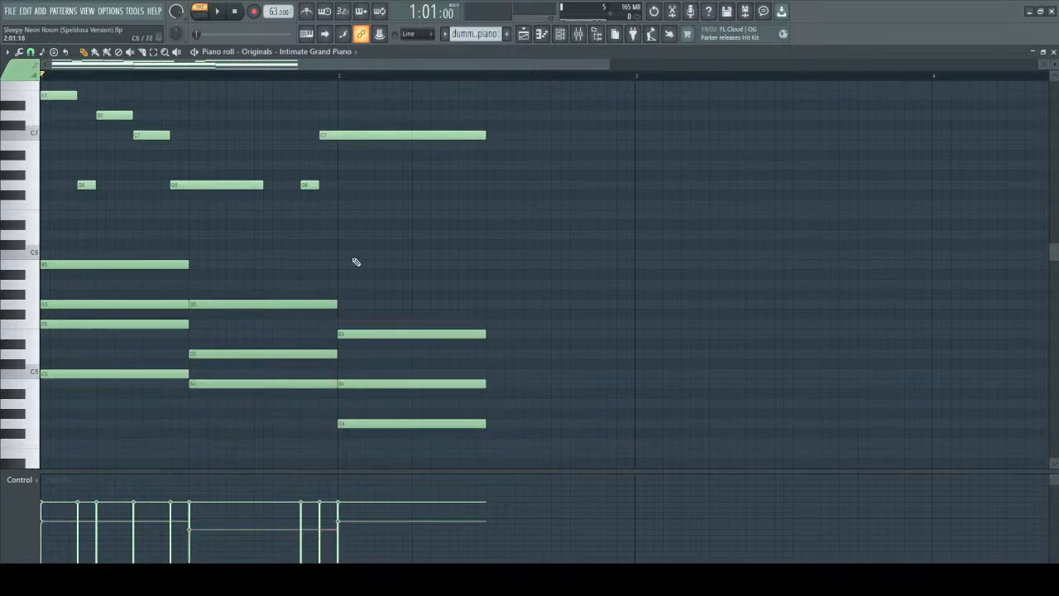
{"action": "key", "text": "space"}
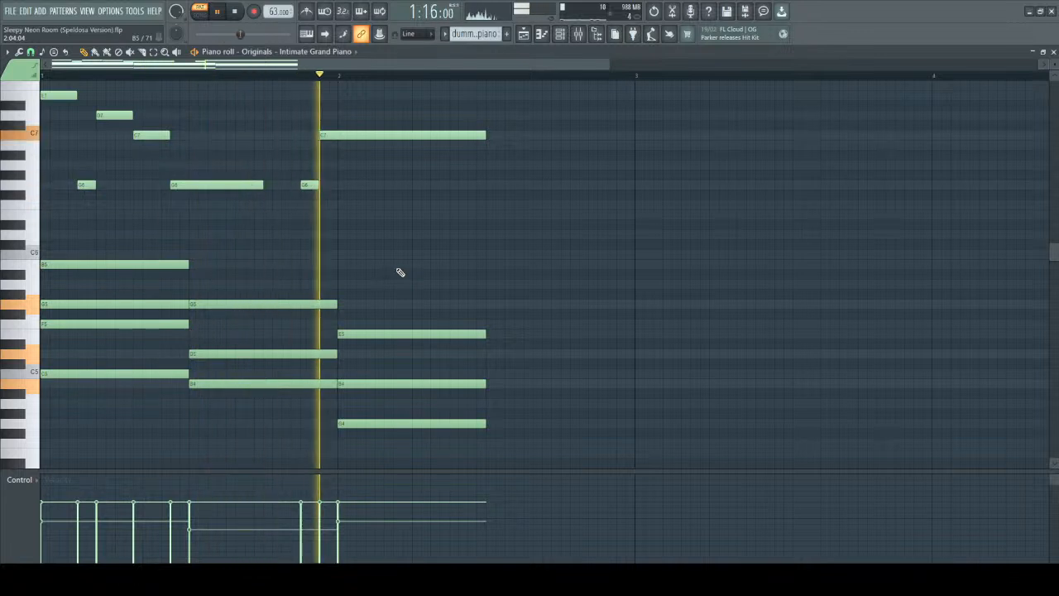
Stop playback, focus on the melody's opening notes, and audition its first note, E7.
{"action": "scroll", "coordinate": [397, 272], "scroll_direction": "up", "scroll_amount": 2}
{"action": "key", "text": "space"}
{"action": "scroll", "coordinate": [189, 275], "scroll_direction": "up", "scroll_amount": 4}
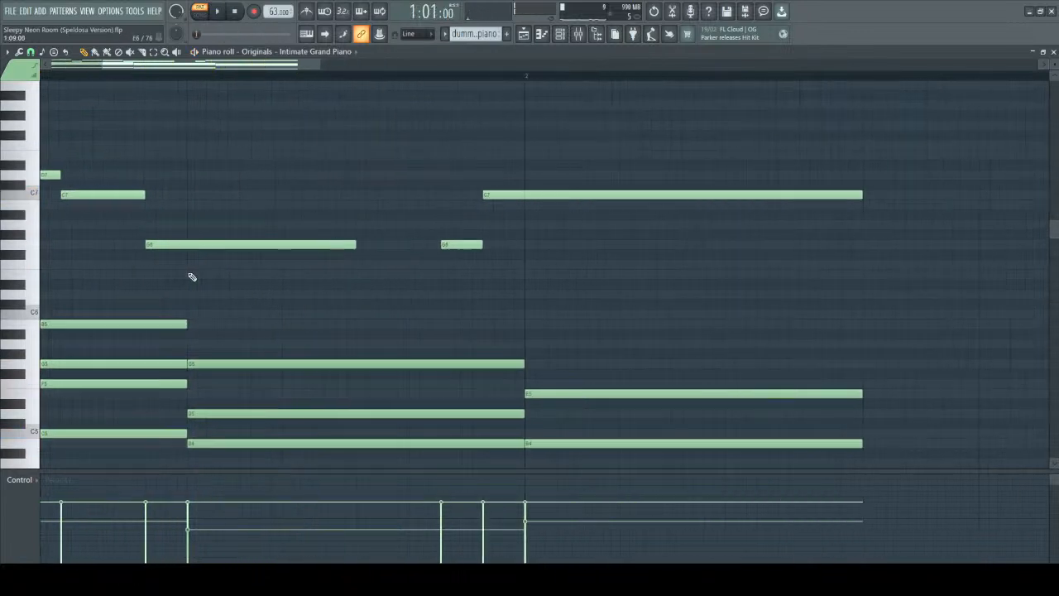
{"action": "left_click_drag", "start_coordinate": [272, 65], "coordinate": [1, 55]}
{"action": "left_click_drag", "start_coordinate": [79, 111], "coordinate": [934, 295]}
{"action": "left_click", "coordinate": [162, 197]}
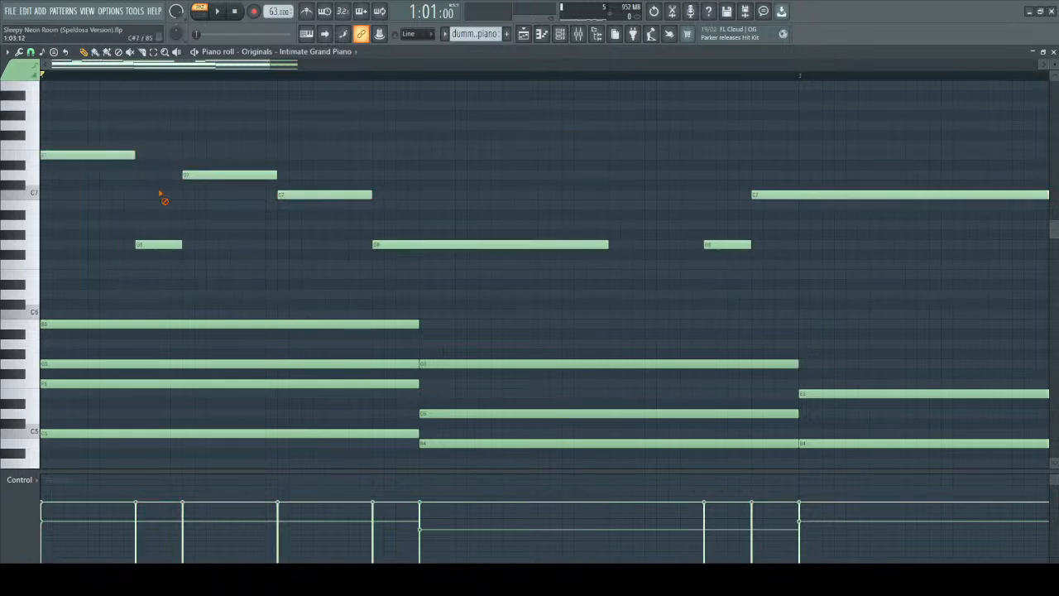
{"action": "left_click", "coordinate": [94, 159]}
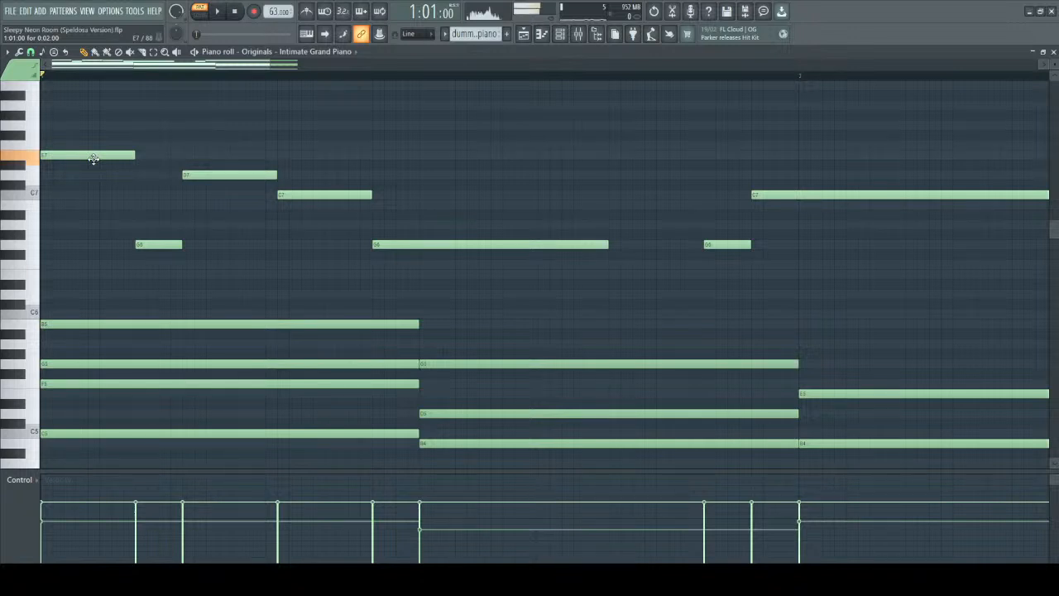
{"action": "left_click", "coordinate": [94, 159]}
{"action": "left_click", "coordinate": [94, 159]}
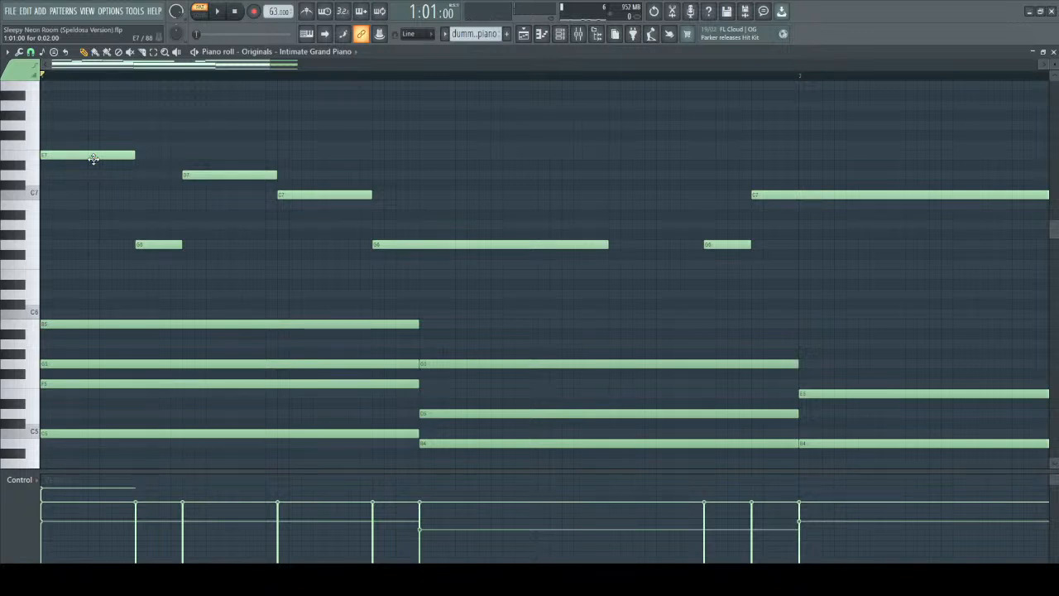
Test higher and lower velocities on the melody's first note, E7, and play the result.
{"action": "scroll", "coordinate": [94, 159], "scroll_direction": "down", "scroll_amount": 8}
{"action": "scroll", "coordinate": [93, 158], "scroll_direction": "down", "scroll_amount": 3}
{"action": "scroll", "coordinate": [93, 158], "scroll_direction": "up", "scroll_amount": 10}
{"action": "scroll", "coordinate": [93, 159], "scroll_direction": "down", "scroll_amount": 6}
{"action": "scroll", "coordinate": [94, 159], "scroll_direction": "down", "scroll_amount": 4}
{"action": "scroll", "coordinate": [94, 158], "scroll_direction": "up", "scroll_amount": 1}
{"action": "key", "text": "space"}
Lower the velocity of the melody's second note, the short G6, and play the progression from the start.
{"action": "key", "text": "space"}
{"action": "scroll", "coordinate": [94, 159], "scroll_direction": "up", "scroll_amount": 6}
{"action": "key", "text": "space"}
{"action": "key", "text": "space"}
{"action": "scroll", "coordinate": [157, 245], "scroll_direction": "down", "scroll_amount": 5}
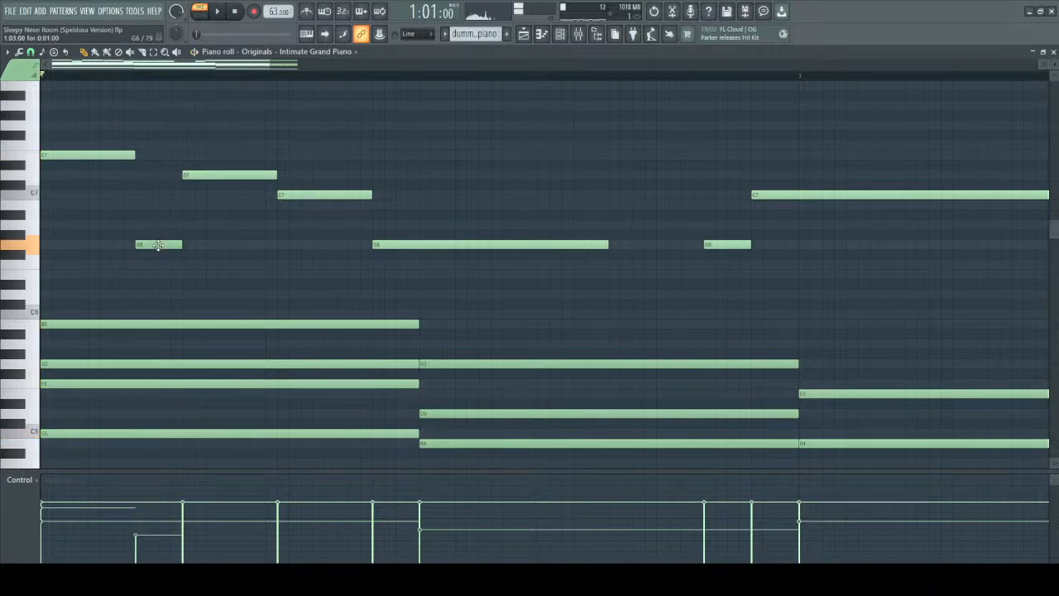
{"action": "key", "text": "space"}
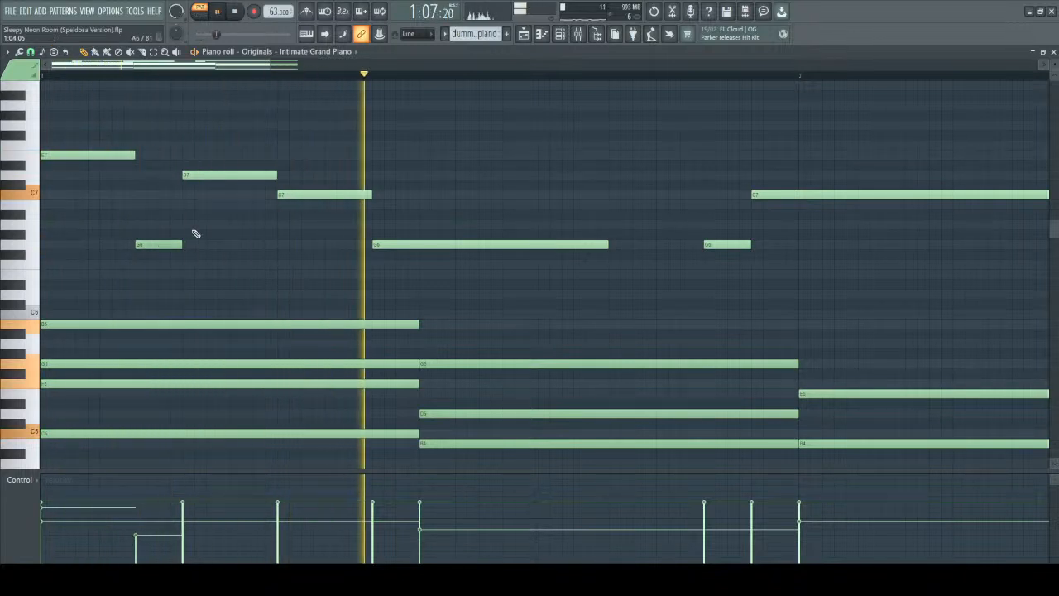
{"action": "key", "text": "space"}
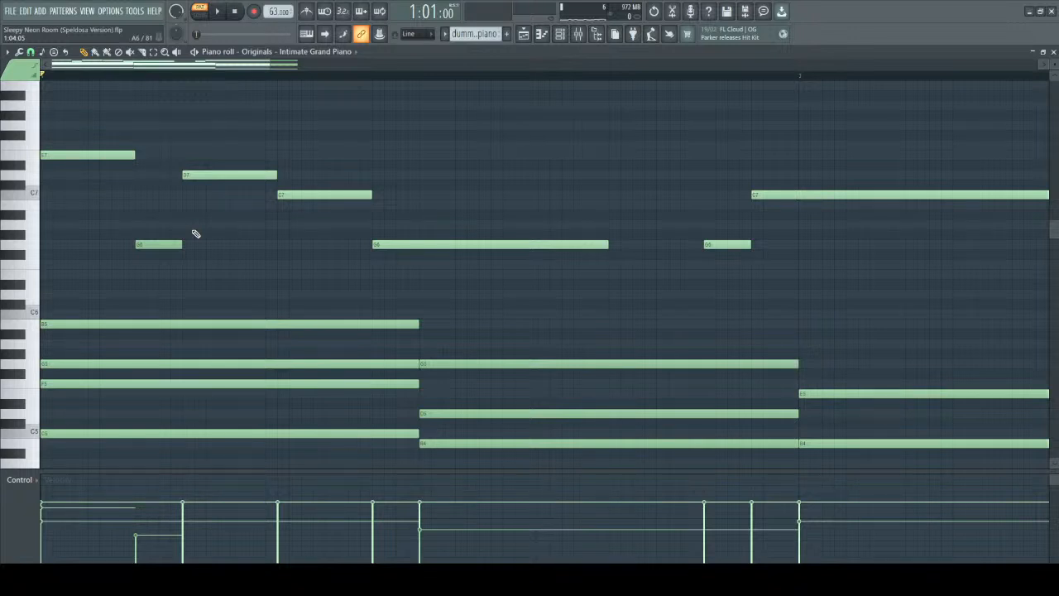
Point out the melody's short second note, G6, and replay the opening to hear its softer velocity.
{"action": "left_click_drag", "start_coordinate": [138, 221], "coordinate": [200, 267]}
{"action": "left_click", "coordinate": [219, 247], "text": "ctrl"}
{"action": "key", "text": "space"}
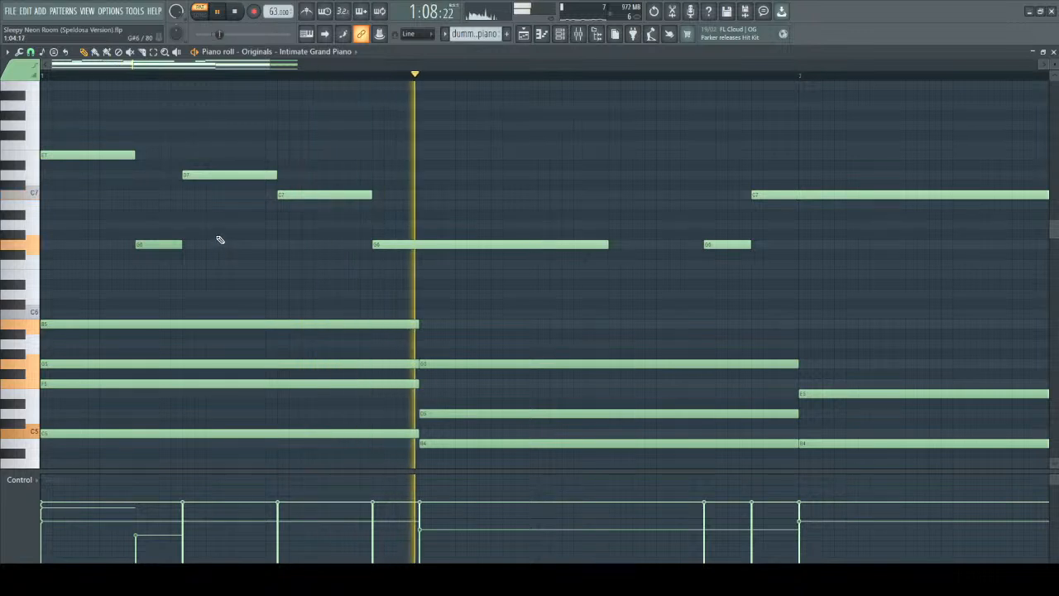
{"action": "key", "text": "space"}
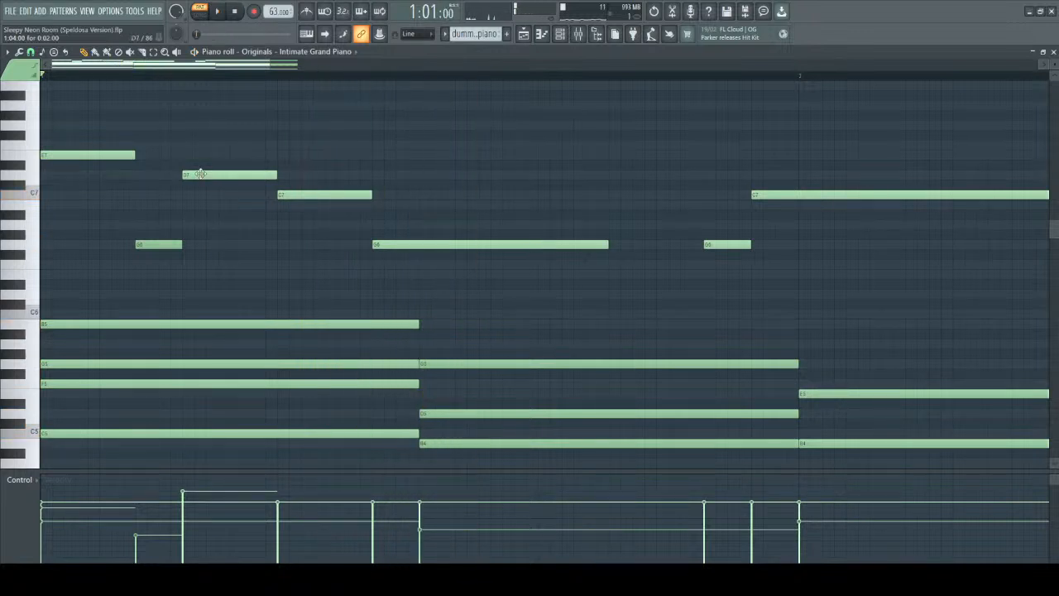
Raise the velocity of the melody's third note, D7, above its neighbours and play the opening twice.
{"action": "key", "text": "space"}
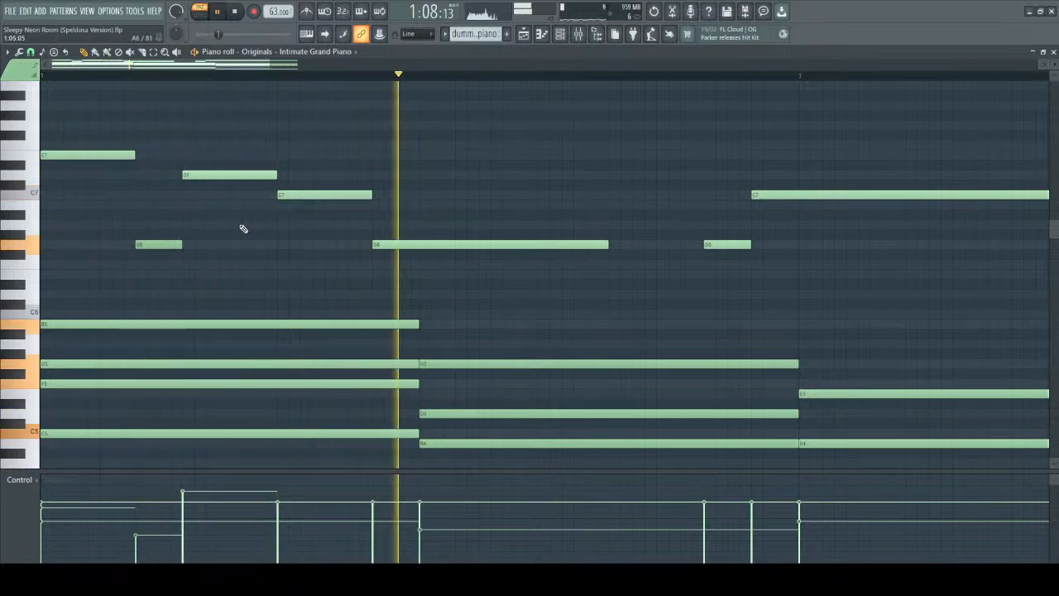
{"action": "key", "text": "space"}
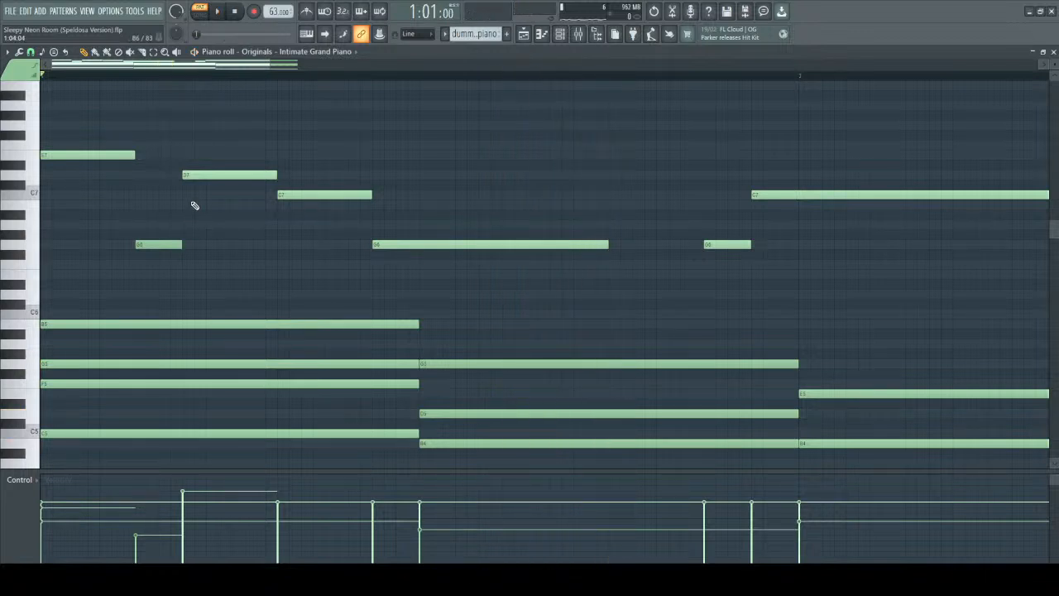
{"action": "key", "text": "space"}
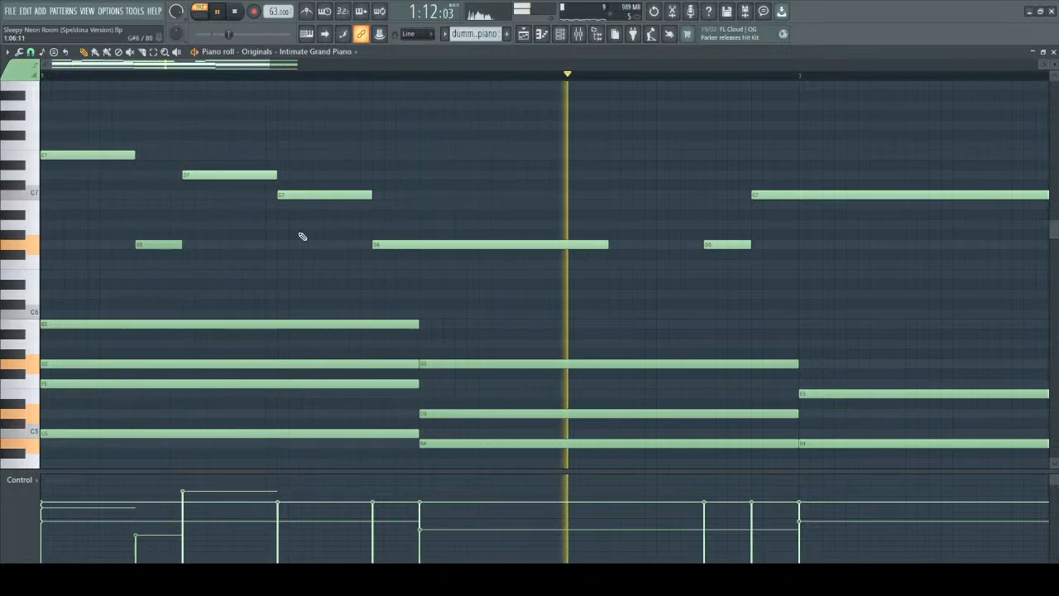
{"action": "key", "text": "space"}
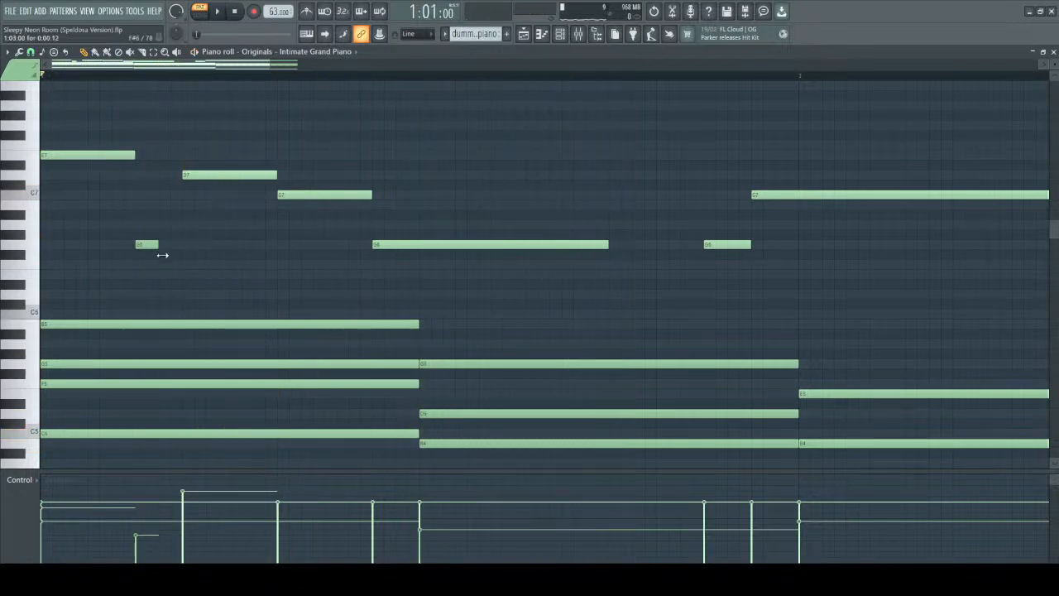
Shorten the melody's second note, G6, to a length of 0:00:12 and play the progression.
{"action": "scroll", "coordinate": [179, 256], "scroll_direction": "up", "scroll_amount": 3}
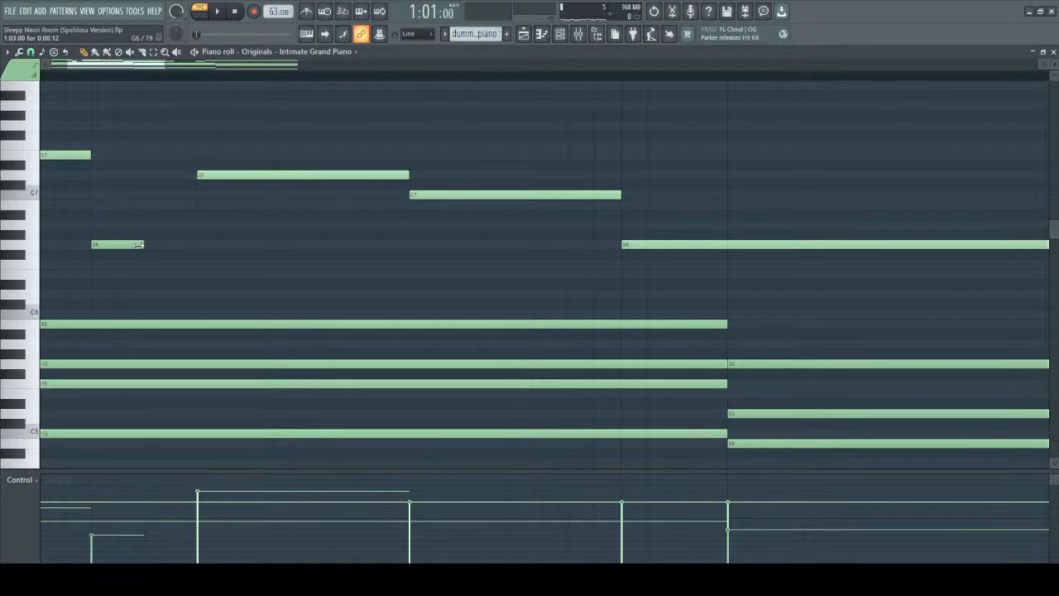
{"action": "scroll", "coordinate": [142, 223], "scroll_direction": "down", "scroll_amount": 2}
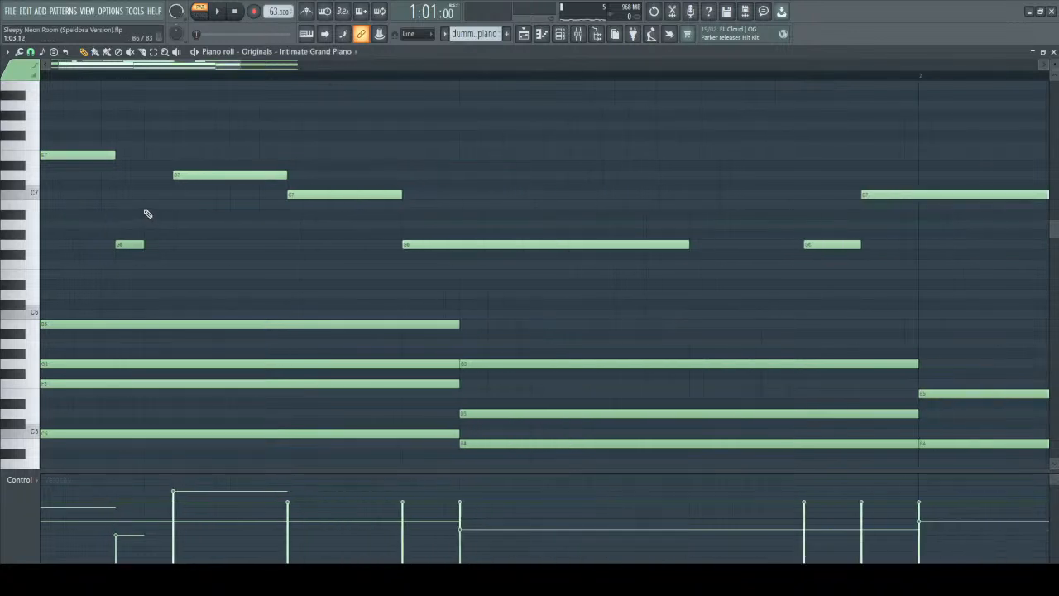
{"action": "left_click_drag", "start_coordinate": [205, 68], "coordinate": [193, 68]}
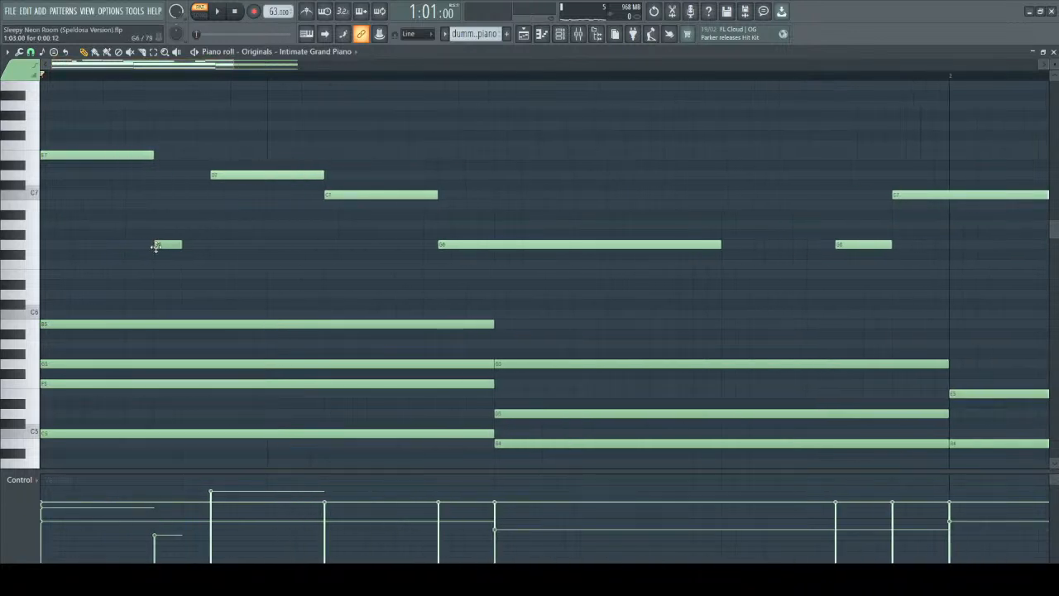
{"action": "key", "text": "space"}
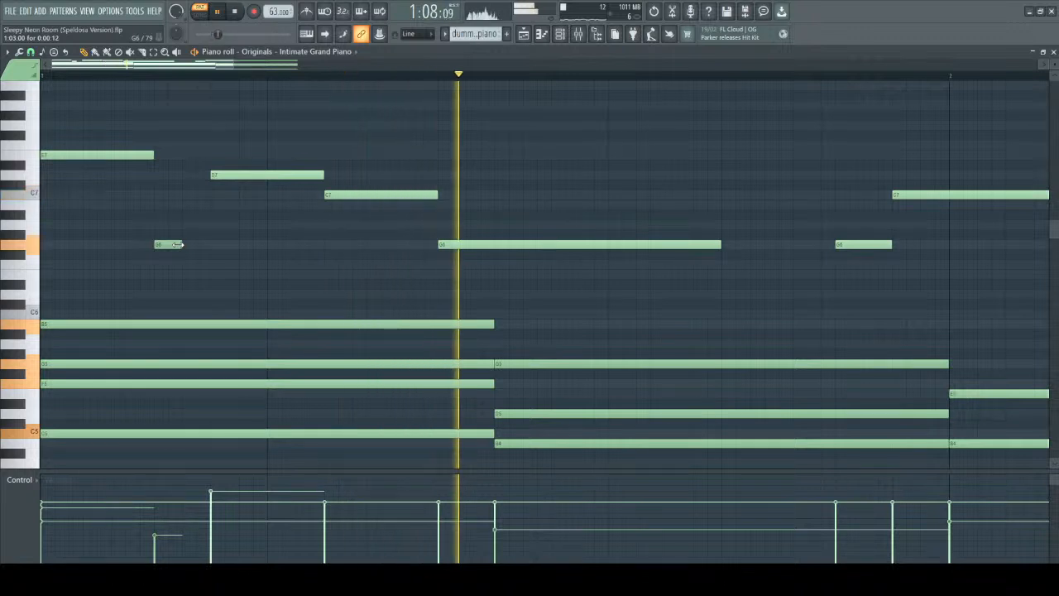
{"action": "key", "text": "space"}
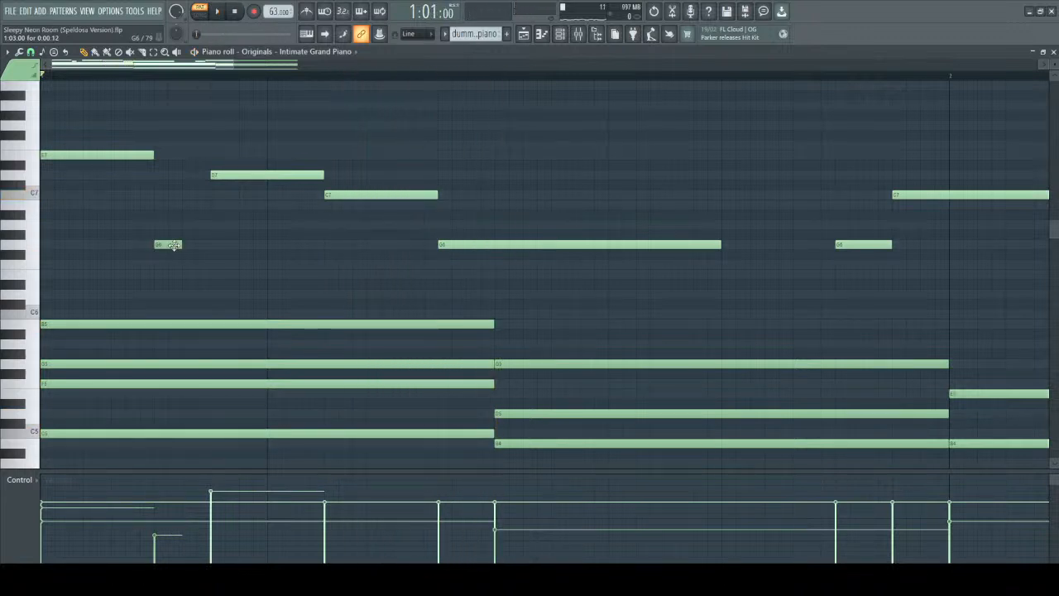
Try a louder velocity on the shortened G6 note and a softer one on the first note, E7, then play.
{"action": "left_click", "coordinate": [168, 244]}
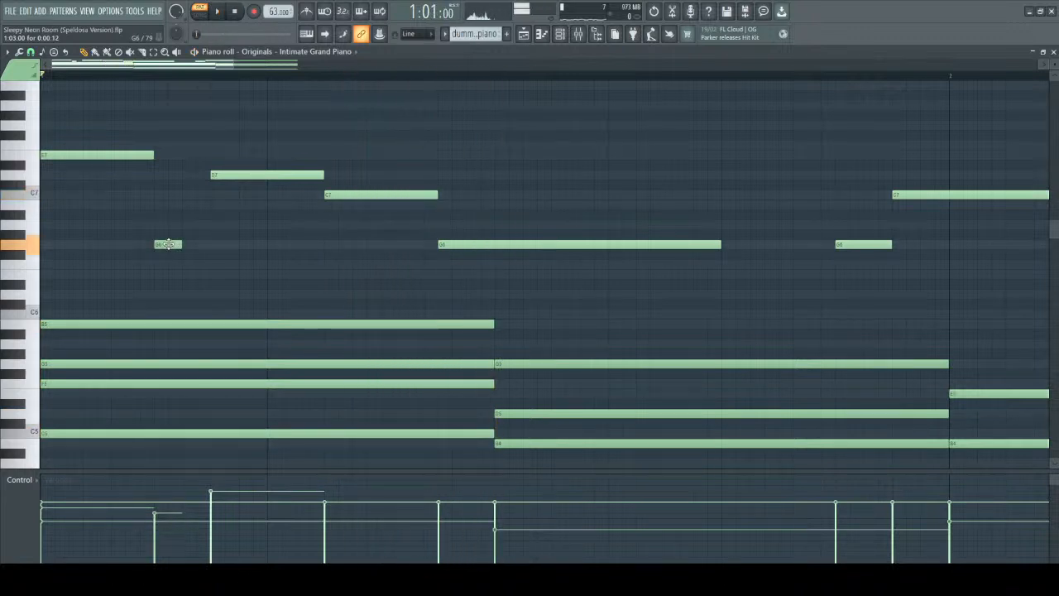
{"action": "left_click", "coordinate": [109, 155]}
{"action": "key", "text": "space"}
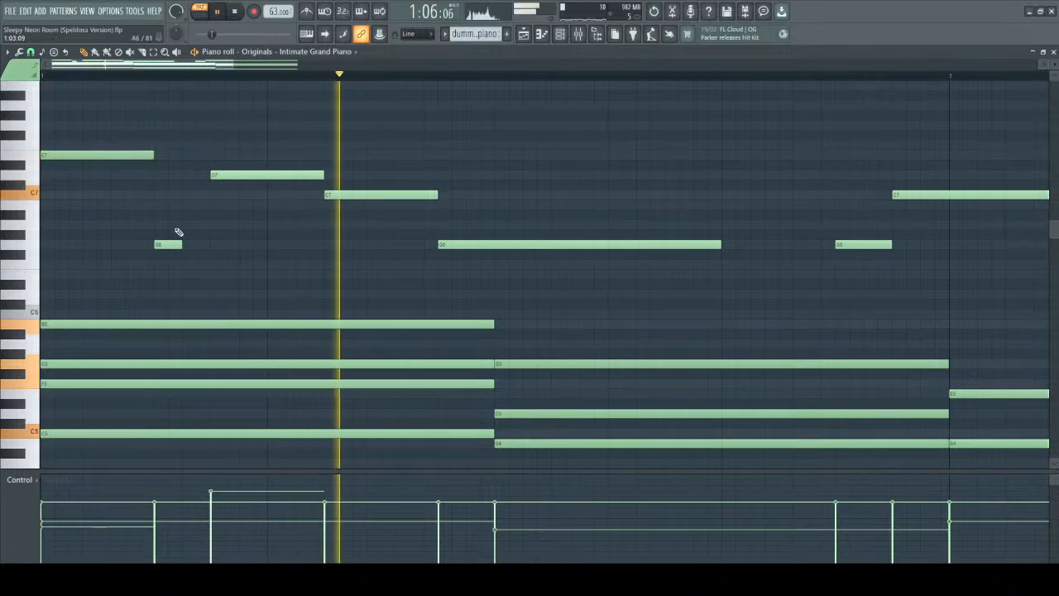
{"action": "key", "text": "space"}
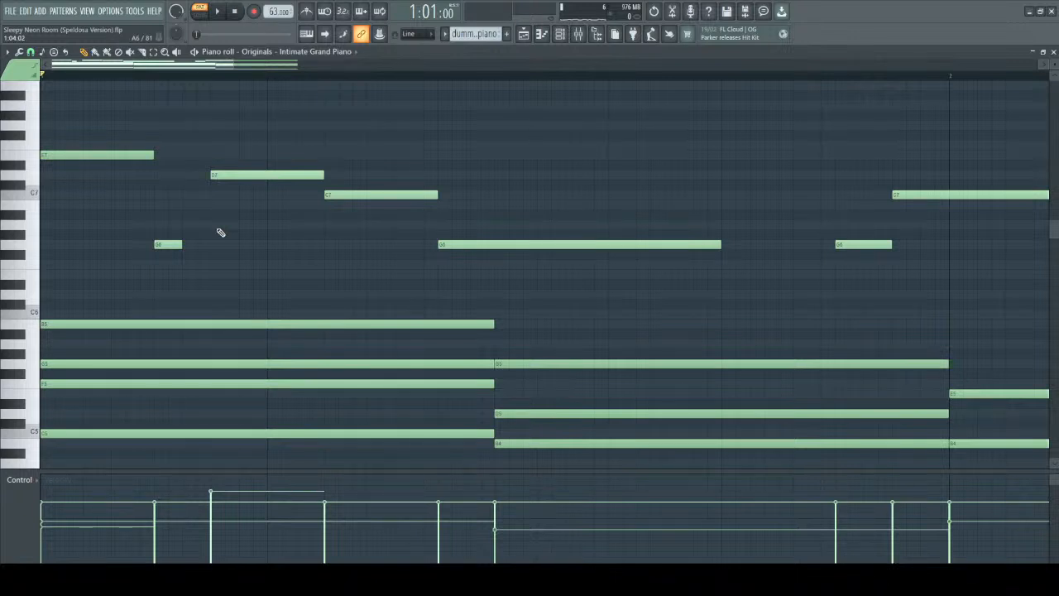
Restore the first note's velocity, lengthen the short G6 to 0:01:00 with a slightly softer velocity, and play.
{"action": "left_click", "coordinate": [105, 152]}
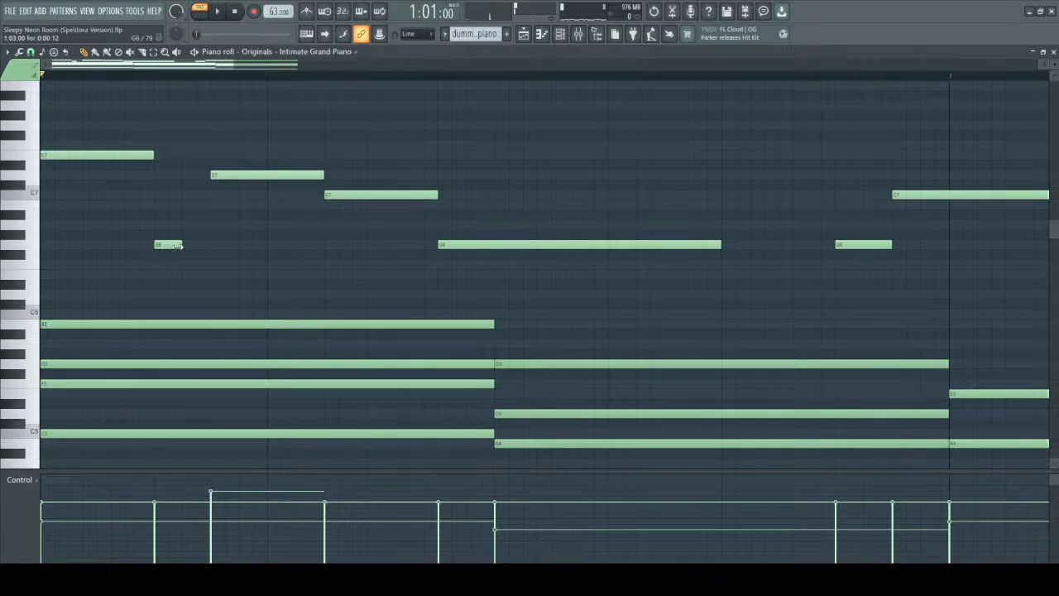
{"action": "left_click", "coordinate": [179, 245]}
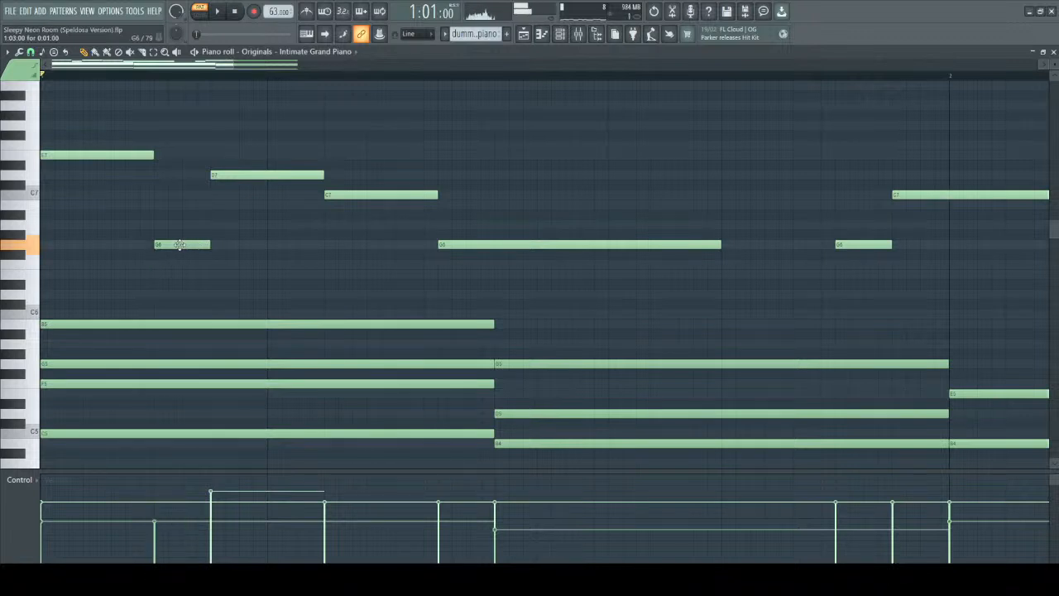
{"action": "key", "text": "space"}
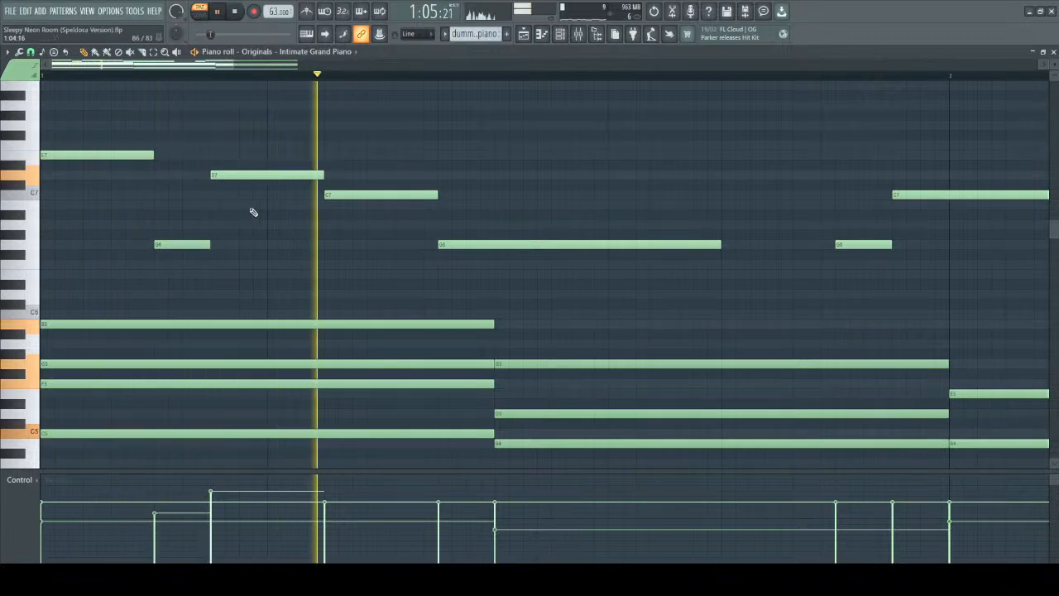
{"action": "key", "text": "space"}
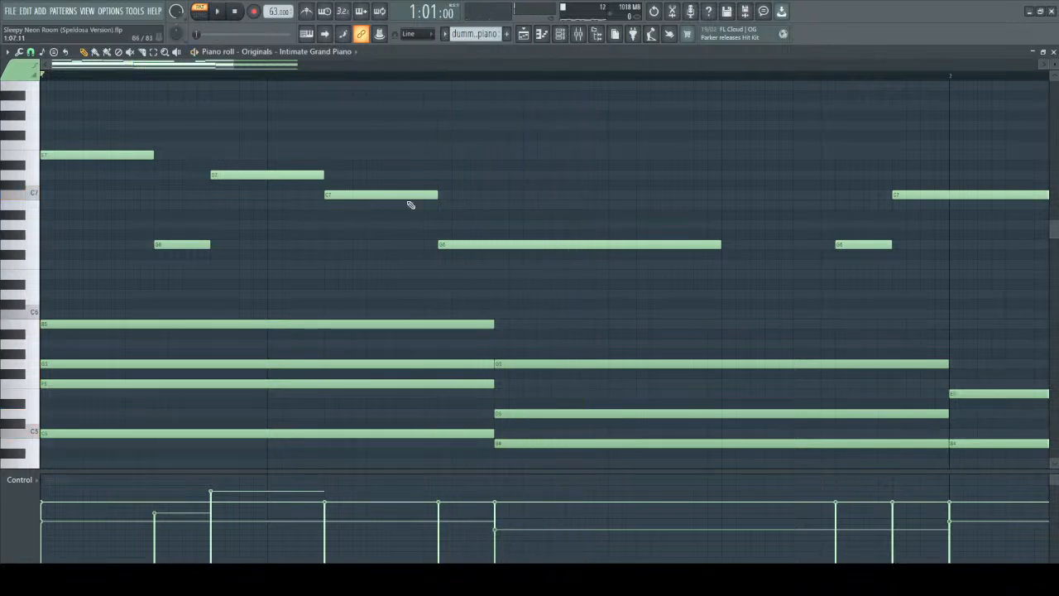
Lower the velocity of the melody's long G6 note well below its neighbours and play the progression.
{"action": "scroll", "coordinate": [519, 247], "scroll_direction": "down", "scroll_amount": 10}
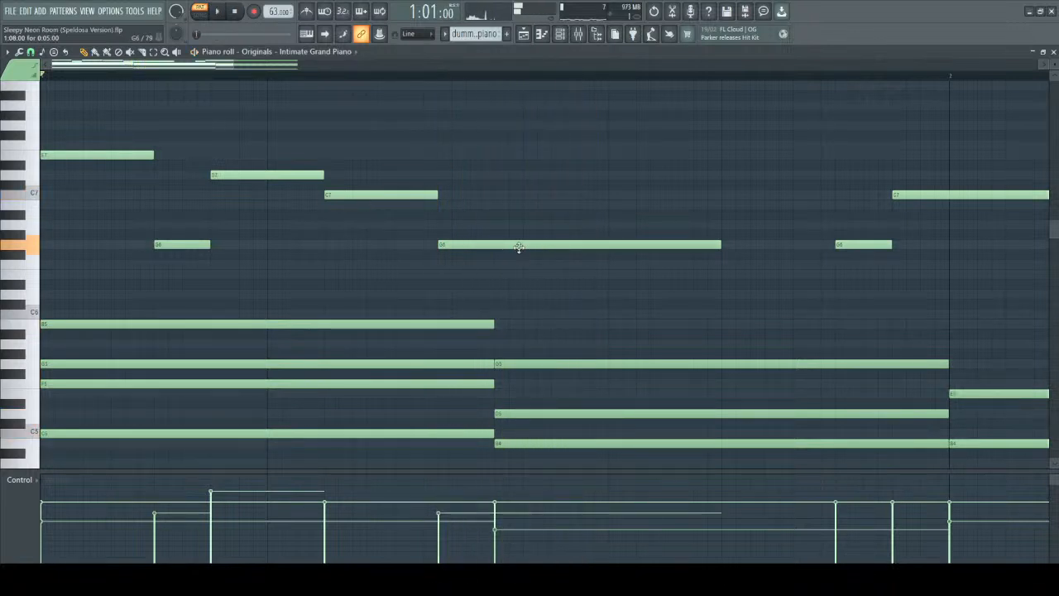
{"action": "scroll", "coordinate": [518, 247], "scroll_direction": "down", "scroll_amount": 2}
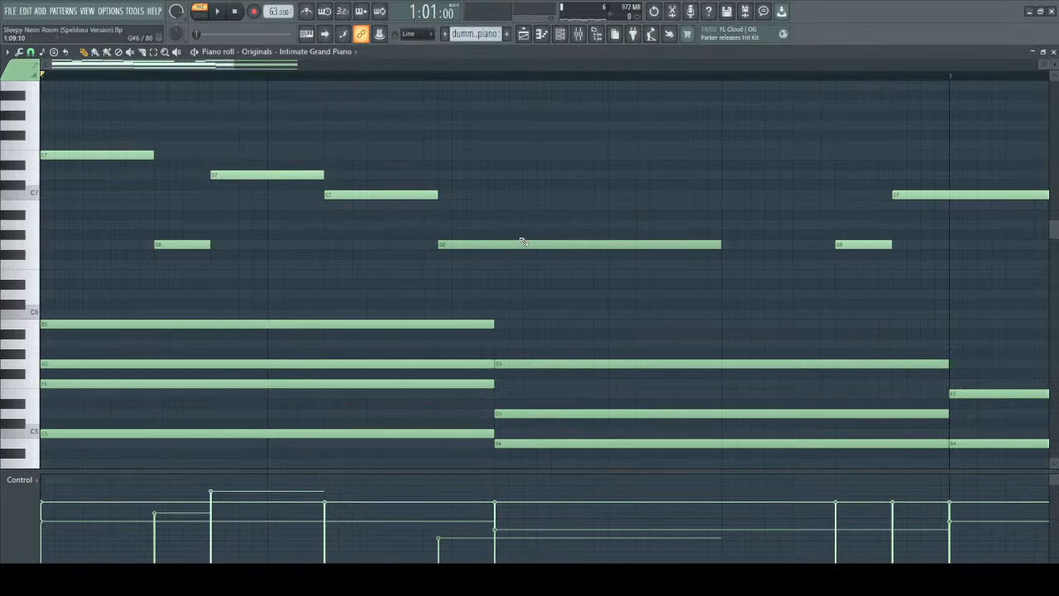
{"action": "key", "text": "space"}
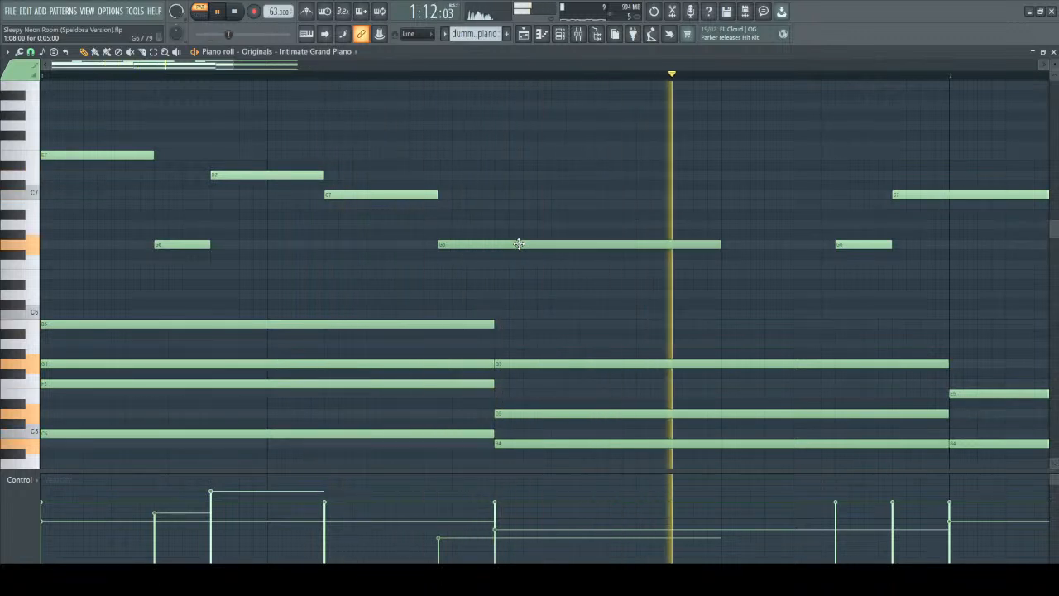
{"action": "key", "text": "space"}
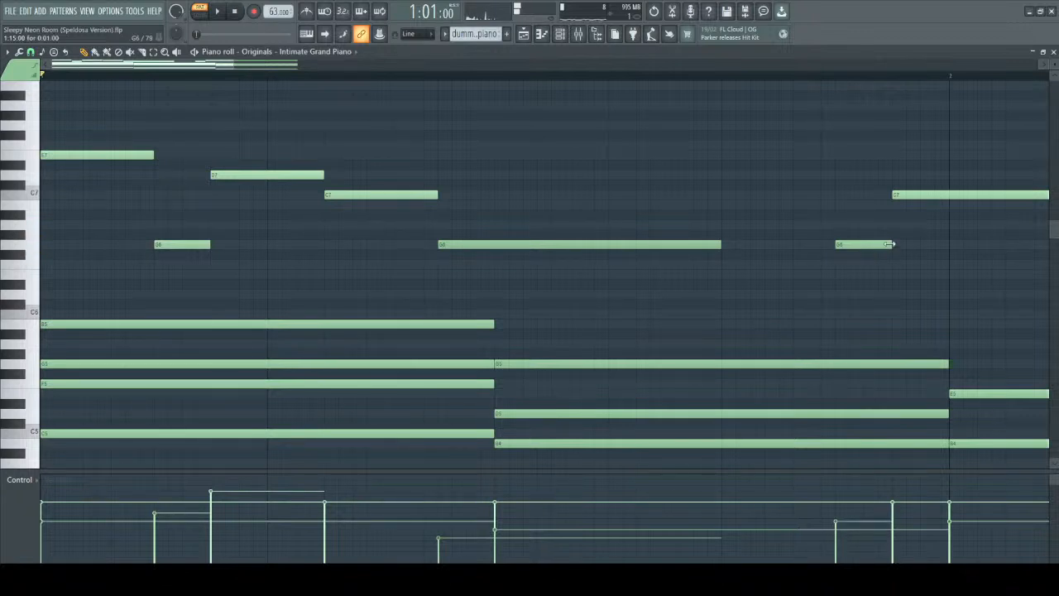
Lower the velocities of the melody's last G6 and final long C7, then play the whole progression.
{"action": "key", "text": "space"}
{"action": "scroll", "coordinate": [773, 156], "scroll_direction": "down", "scroll_amount": 4}
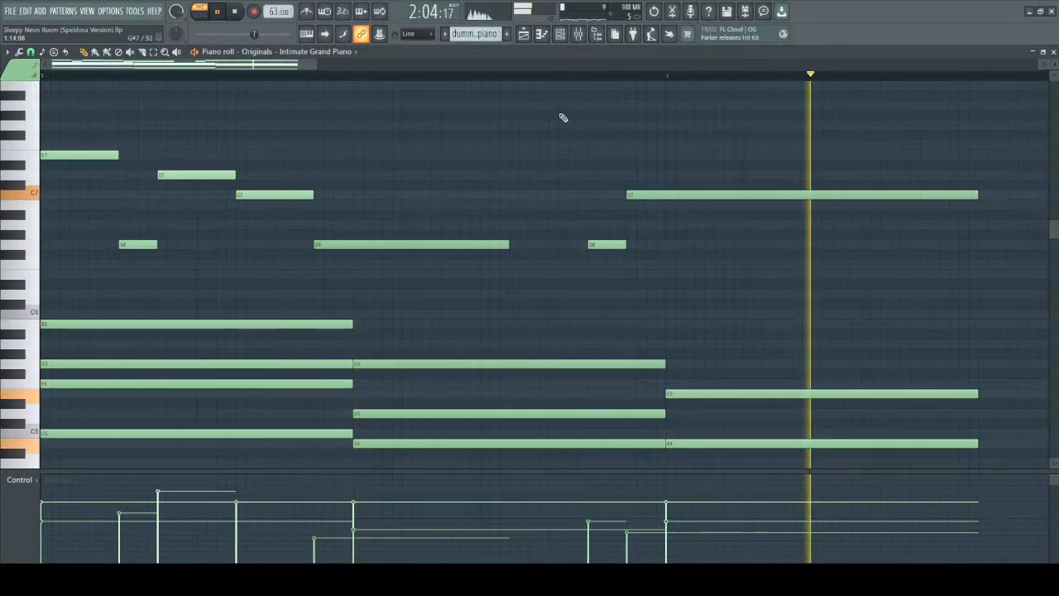
{"action": "scroll", "coordinate": [562, 117], "scroll_direction": "down", "scroll_amount": 3}
{"action": "key", "text": "space"}
Select all chord and bass notes below the melody and delete them.
{"action": "scroll", "coordinate": [441, 181], "scroll_direction": "up", "scroll_amount": 4}
{"action": "scroll", "coordinate": [579, 215], "scroll_direction": "down", "scroll_amount": 6}
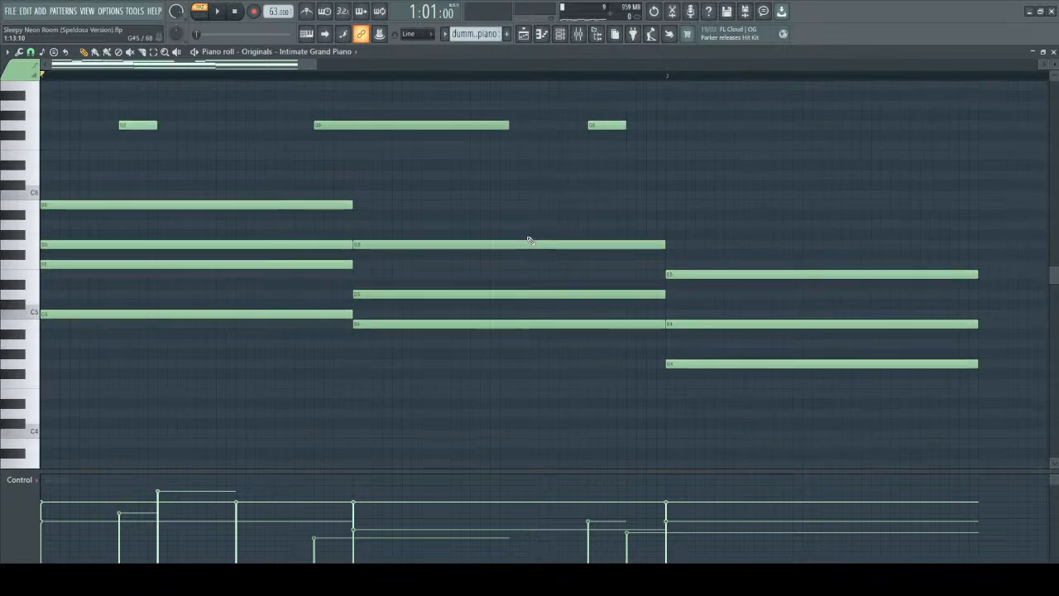
{"action": "left_click_drag", "start_coordinate": [213, 116], "coordinate": [1030, 574]}
{"action": "scroll", "coordinate": [995, 554], "scroll_direction": "up", "scroll_amount": 4}
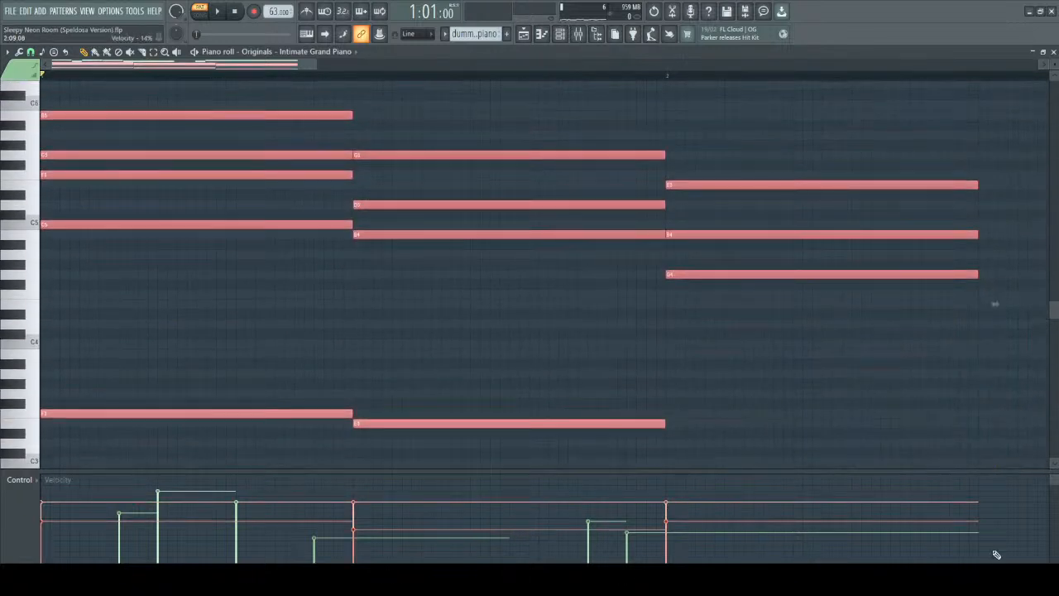
{"action": "key", "text": "Delete"}
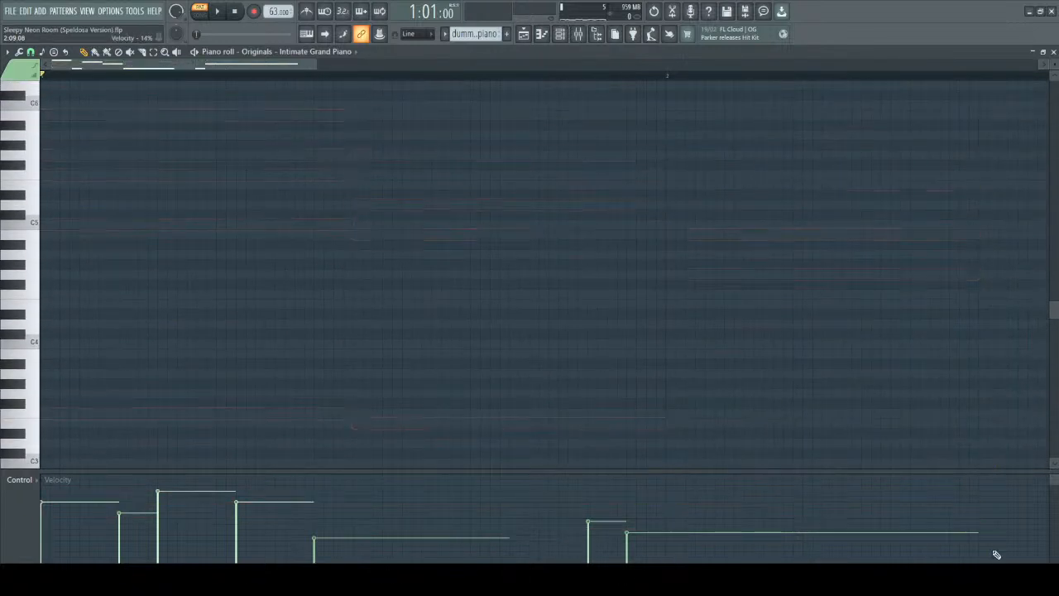
Play the remaining melody on its own to hear its velocity variations.
{"action": "scroll", "coordinate": [962, 480], "scroll_direction": "up", "scroll_amount": 3}
{"action": "key", "text": "space"}
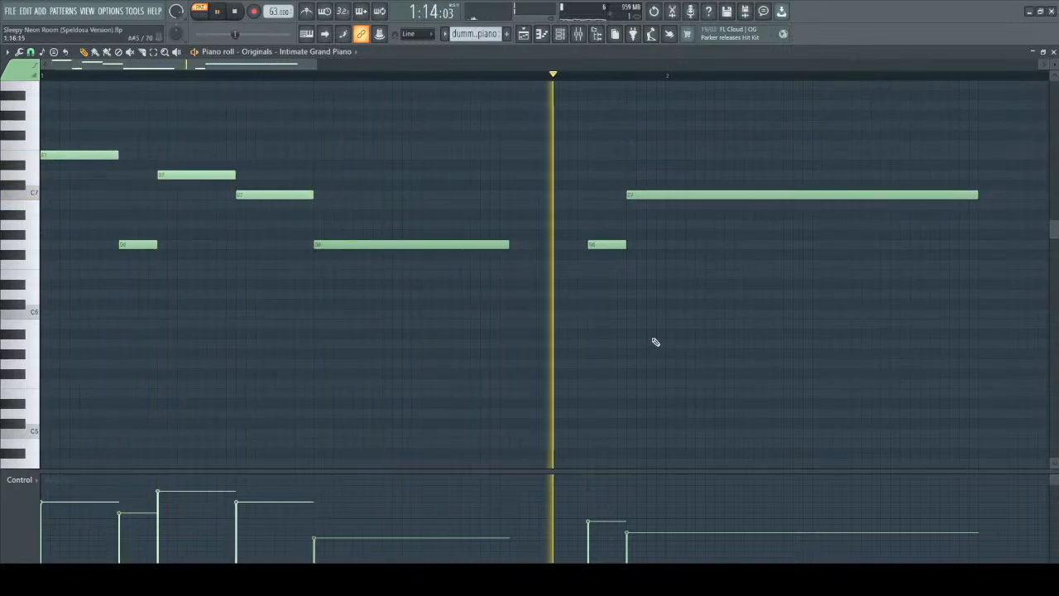
{"action": "key", "text": "space"}
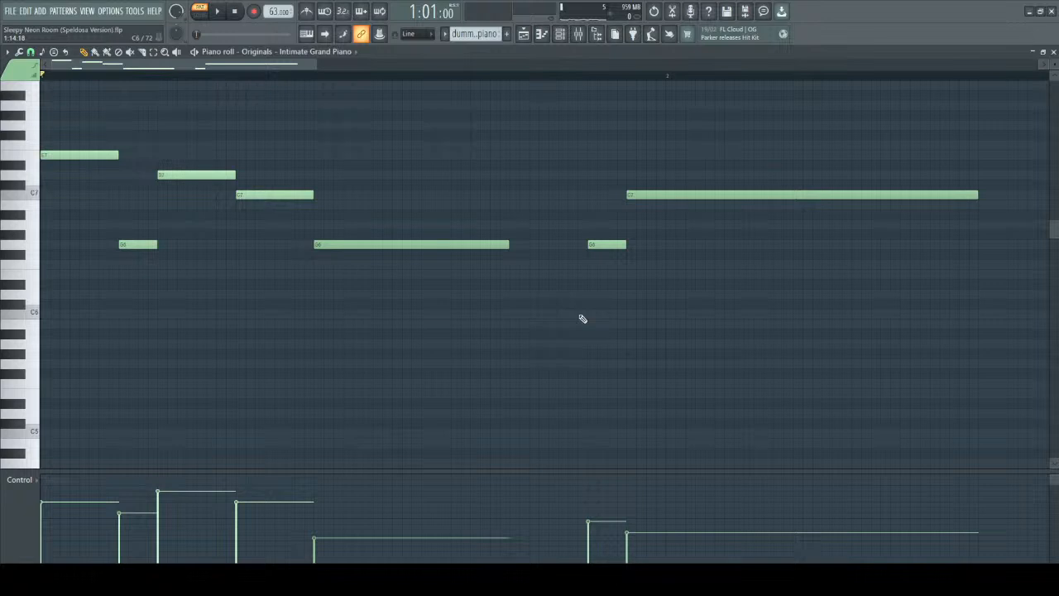
Paste the chord and bass notes back beneath the melody, play the progression and deselect the pasted notes.
{"action": "key", "text": "ctrl+v"}
{"action": "key", "text": "space"}
{"action": "scroll", "coordinate": [583, 319], "scroll_direction": "down", "scroll_amount": 4}
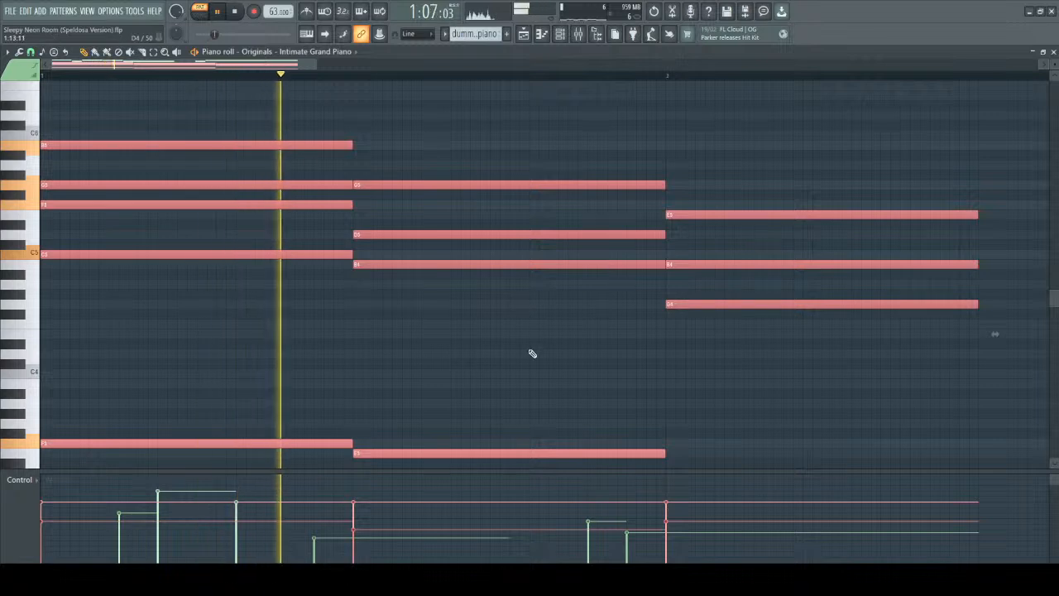
{"action": "key", "text": "ctrl+d"}
{"action": "scroll", "coordinate": [530, 351], "scroll_direction": "up", "scroll_amount": 4}
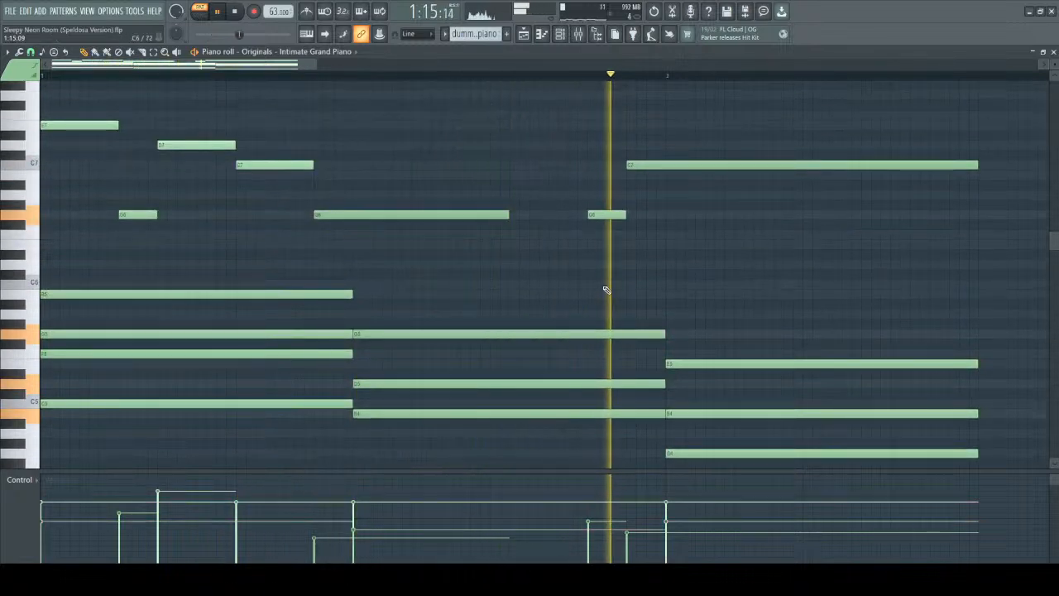
{"action": "key", "text": "space"}
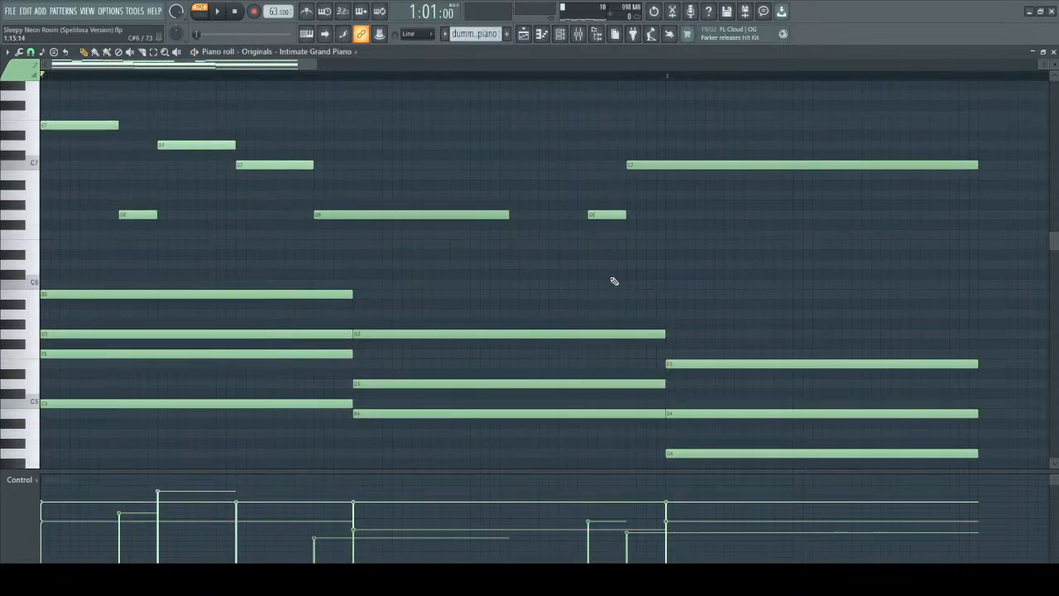
Select the G5, F5 and C5 notes of the first chord and lower their velocities below the top note.
{"action": "left_click_drag", "start_coordinate": [242, 271], "coordinate": [316, 308]}
{"action": "left_click", "coordinate": [268, 266], "text": "ctrl"}
{"action": "left_click_drag", "start_coordinate": [256, 262], "coordinate": [296, 307]}
{"action": "left_click_drag", "start_coordinate": [228, 331], "coordinate": [294, 436]}
{"action": "scroll", "coordinate": [277, 331], "scroll_direction": "down", "scroll_amount": 5}
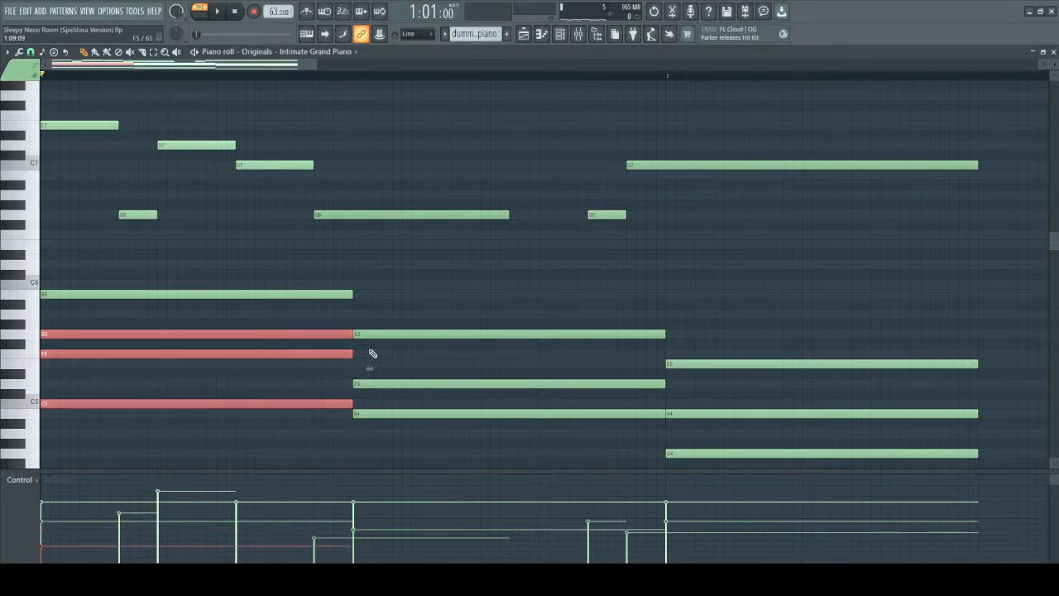
Select the second chord's D5 and B4 notes and lower their velocities below its top note.
{"action": "left_click_drag", "start_coordinate": [360, 346], "coordinate": [454, 433]}
{"action": "scroll", "coordinate": [461, 392], "scroll_direction": "down", "scroll_amount": 4}
{"action": "scroll", "coordinate": [462, 394], "scroll_direction": "down", "scroll_amount": 2}
Lower the velocities of the third chord's B4 and G4 notes and play the progression.
{"action": "left_click_drag", "start_coordinate": [744, 418], "coordinate": [768, 301]}
{"action": "left_click_drag", "start_coordinate": [762, 249], "coordinate": [756, 411]}
{"action": "scroll", "coordinate": [769, 301], "scroll_direction": "down", "scroll_amount": 4}
{"action": "key", "text": "space"}
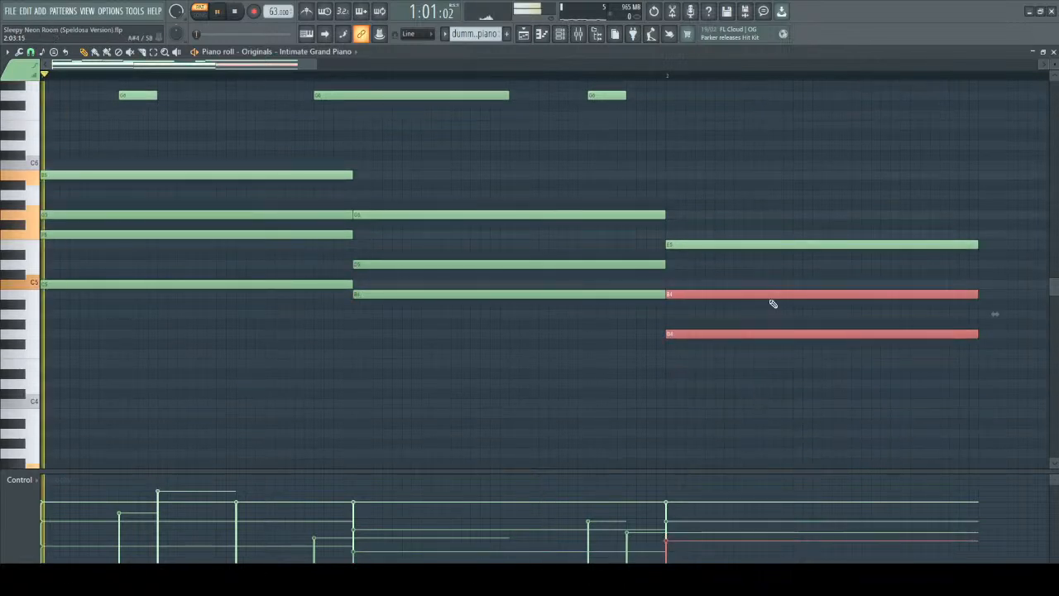
Raise the velocities of the first chord's G5, F5 and C5 notes slightly, then deselect them and play the progression.
{"action": "scroll", "coordinate": [359, 315], "scroll_direction": "up", "scroll_amount": 3}
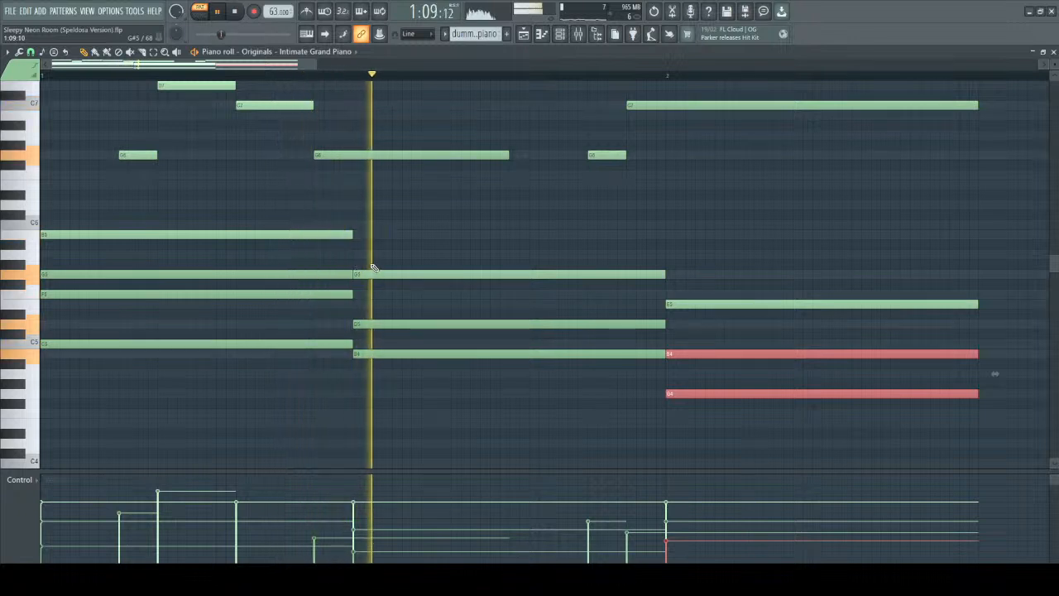
{"action": "left_click_drag", "start_coordinate": [279, 266], "coordinate": [283, 340]}
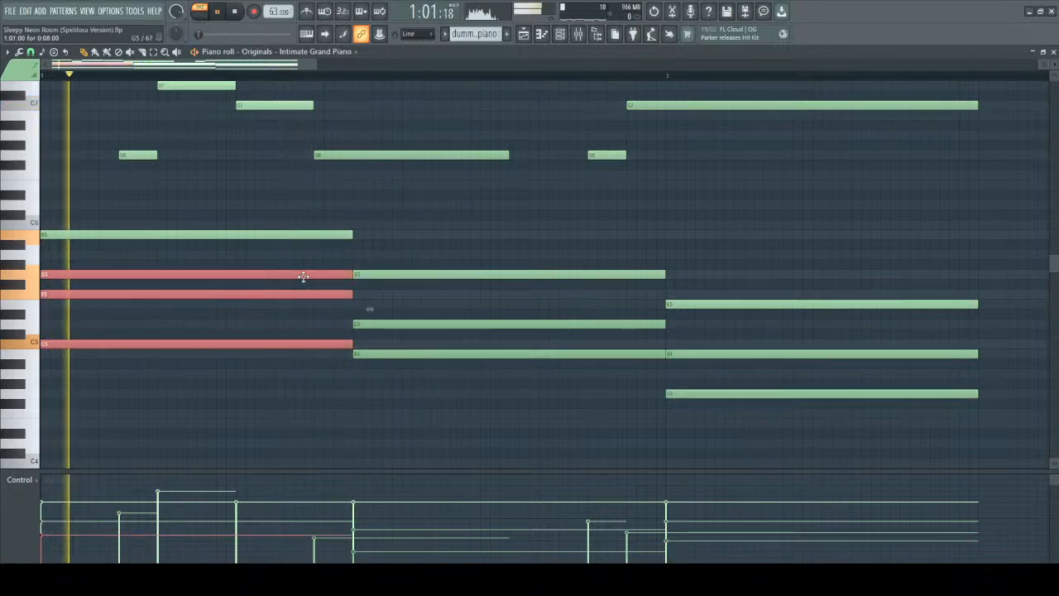
{"action": "left_click", "coordinate": [244, 423], "text": "ctrl"}
{"action": "key", "text": "space"}
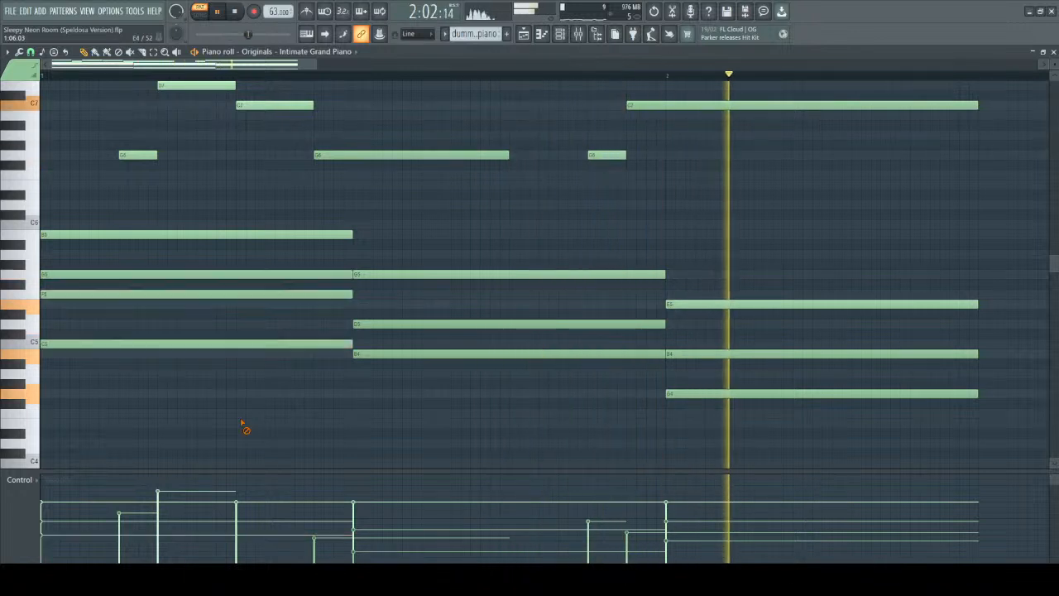
Raise the velocities of the top chord notes, the first chord's B5 and the second chord's G5, and play the result.
{"action": "left_click", "coordinate": [262, 232]}
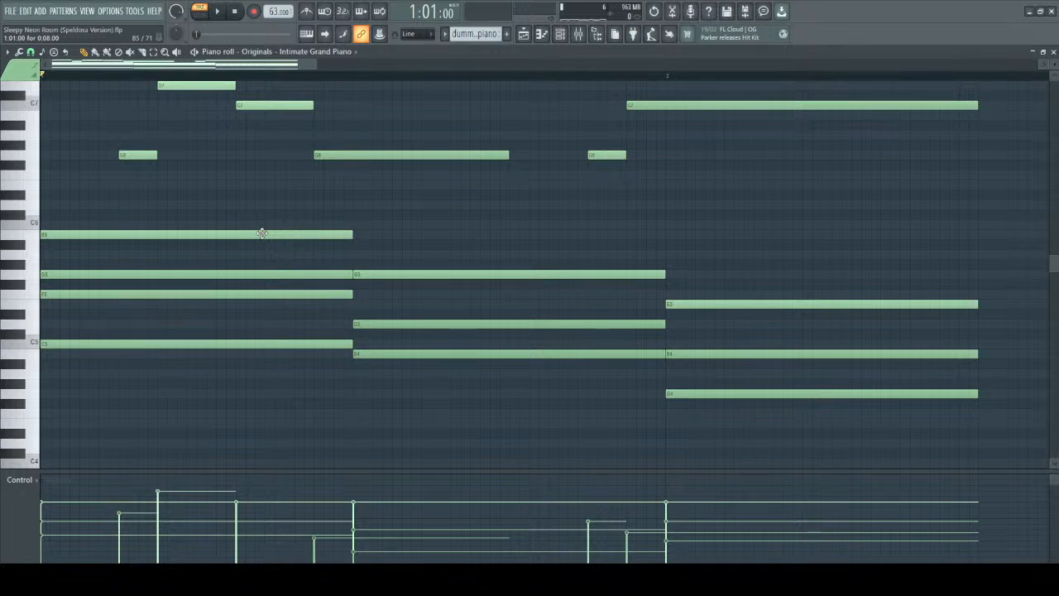
{"action": "key", "text": "space"}
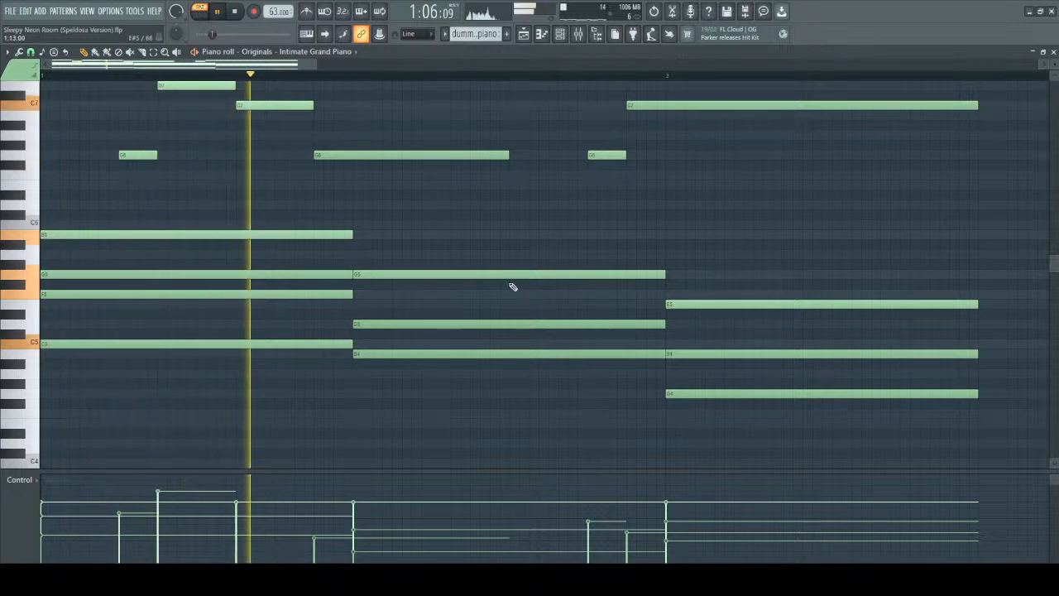
{"action": "key", "text": "space"}
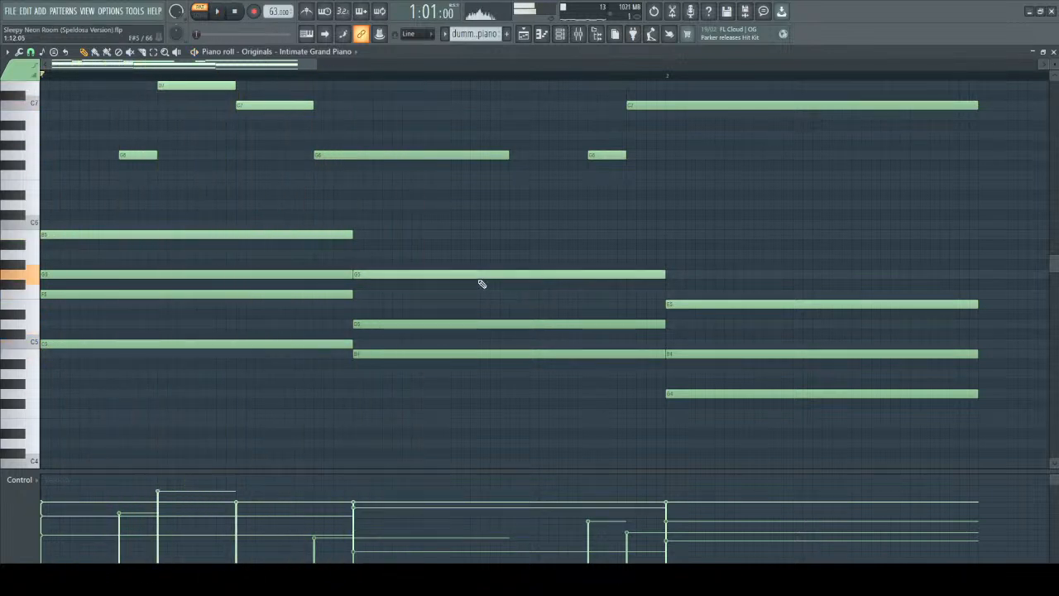
{"action": "key", "text": "space"}
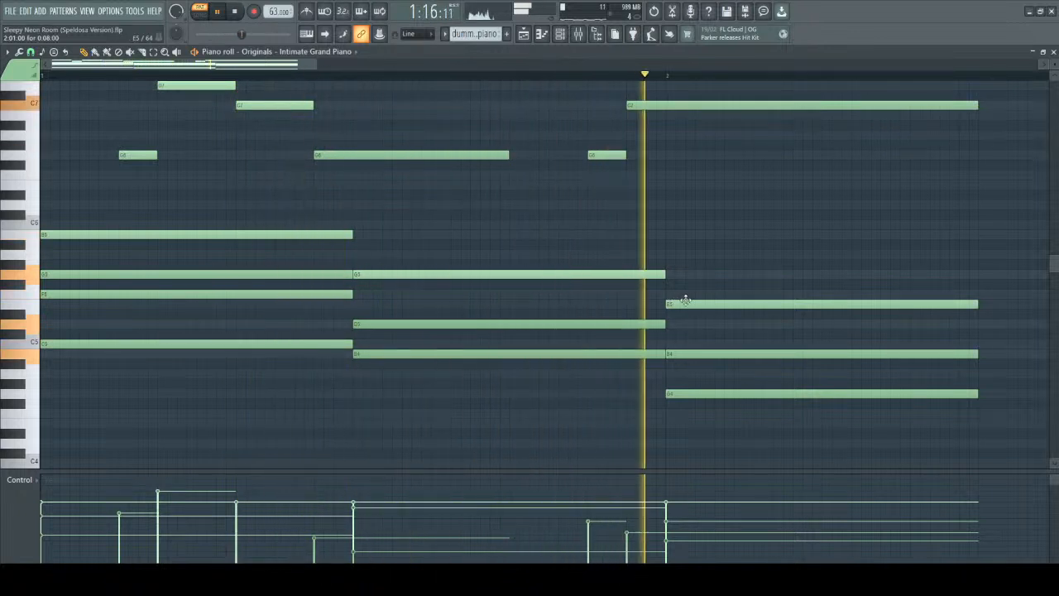
{"action": "key", "text": "space"}
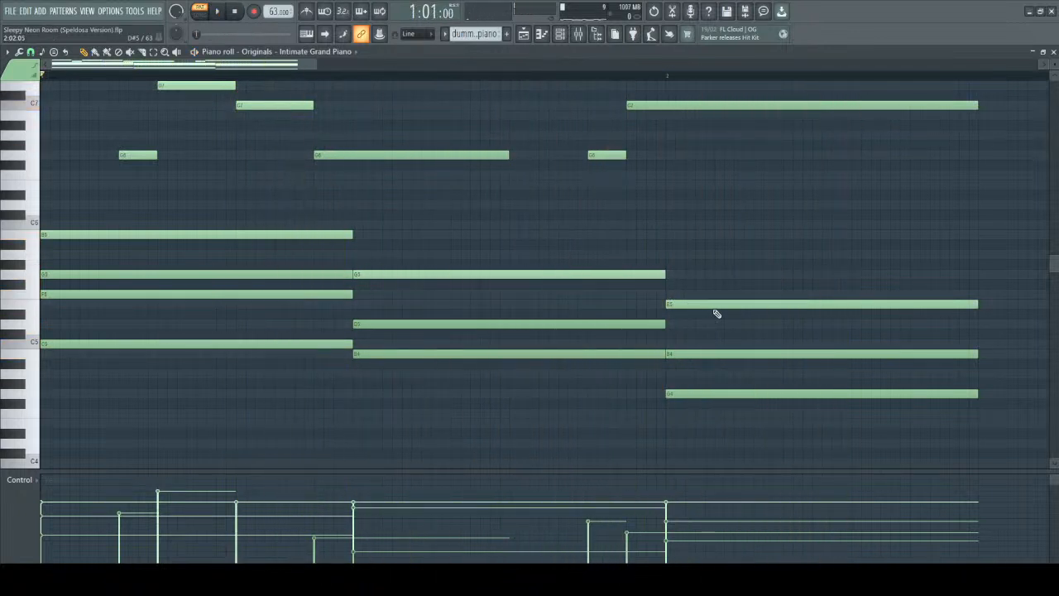
Give the first chord's inner G5 and F5 notes slightly different velocities and play the chord.
{"action": "left_click_drag", "start_coordinate": [173, 261], "coordinate": [168, 296]}
{"action": "left_click", "coordinate": [118, 304], "text": "ctrl"}
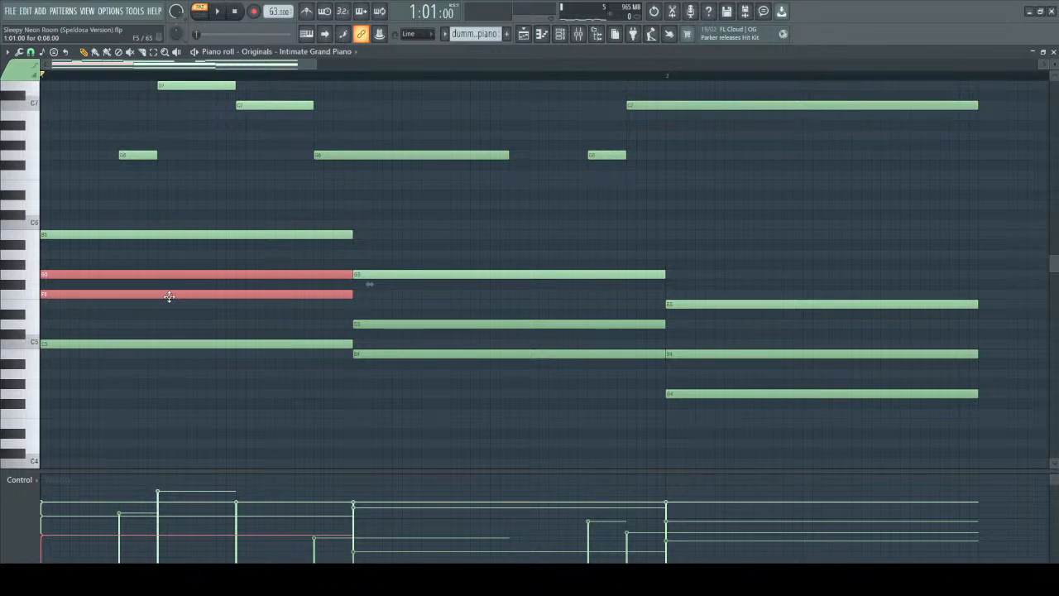
{"action": "scroll", "coordinate": [130, 312], "scroll_direction": "up", "scroll_amount": 2}
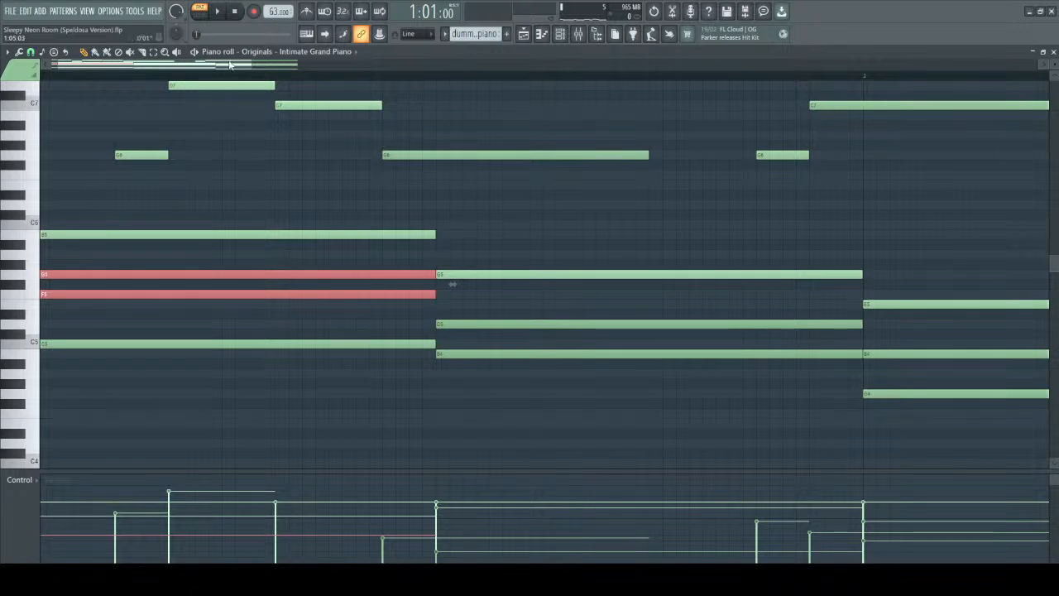
{"action": "left_click_drag", "start_coordinate": [230, 65], "coordinate": [158, 79]}
{"action": "key", "text": "ctrl+d"}
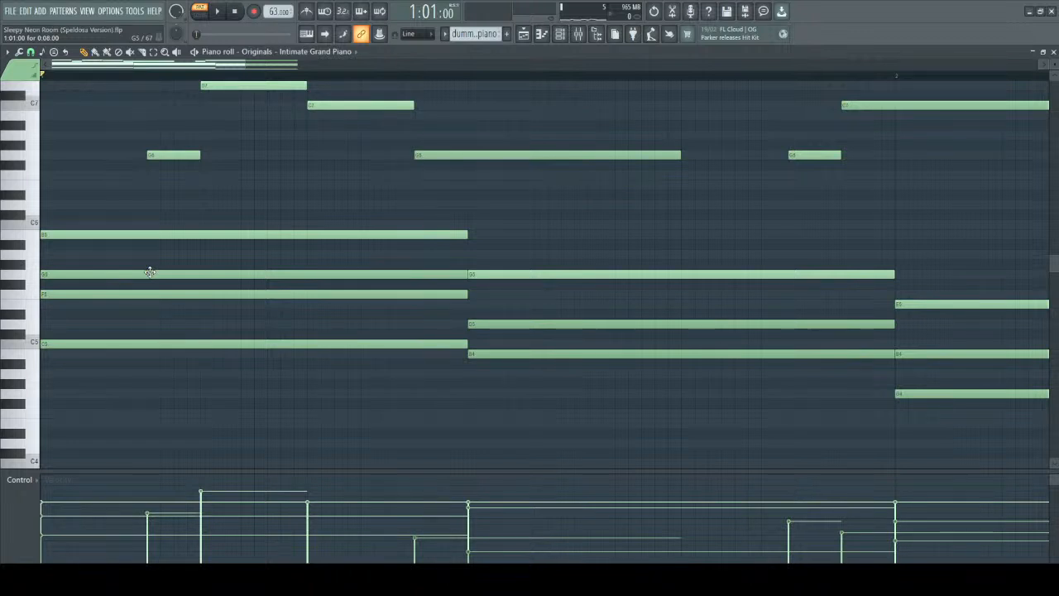
{"action": "left_click", "coordinate": [150, 272]}
{"action": "left_click", "coordinate": [143, 272]}
{"action": "left_click", "coordinate": [139, 297]}
{"action": "left_click", "coordinate": [139, 298]}
{"action": "key", "text": "space"}
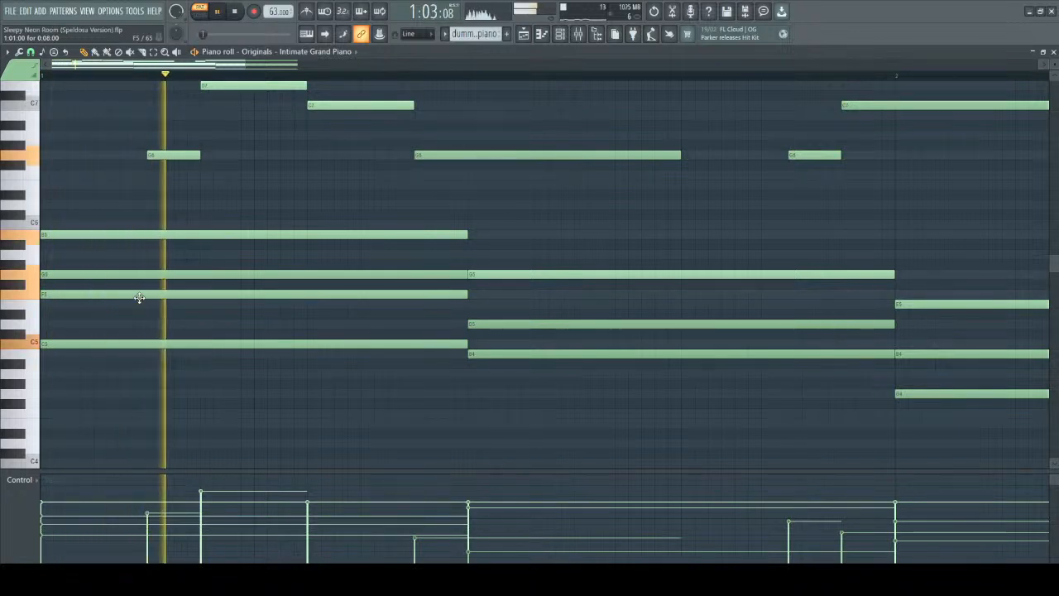
{"action": "key", "text": "space"}
Raise the velocity of the first chord's C5 note slightly and play the progression.
{"action": "left_click", "coordinate": [145, 342]}
{"action": "scroll", "coordinate": [145, 343], "scroll_direction": "up", "scroll_amount": 4}
{"action": "key", "text": "space"}
{"action": "key", "text": "space"}
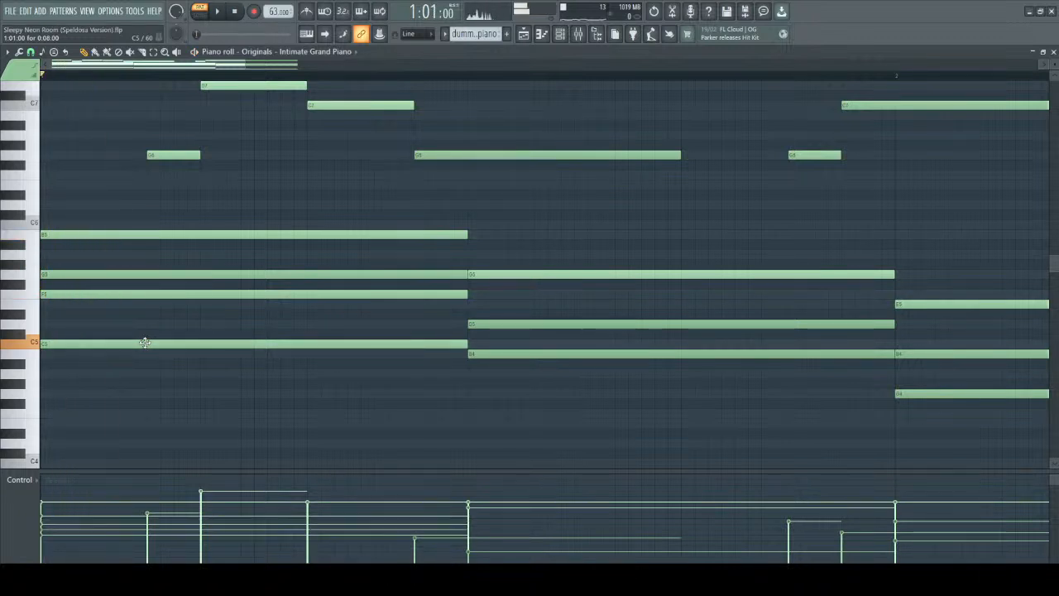
{"action": "key", "text": "space"}
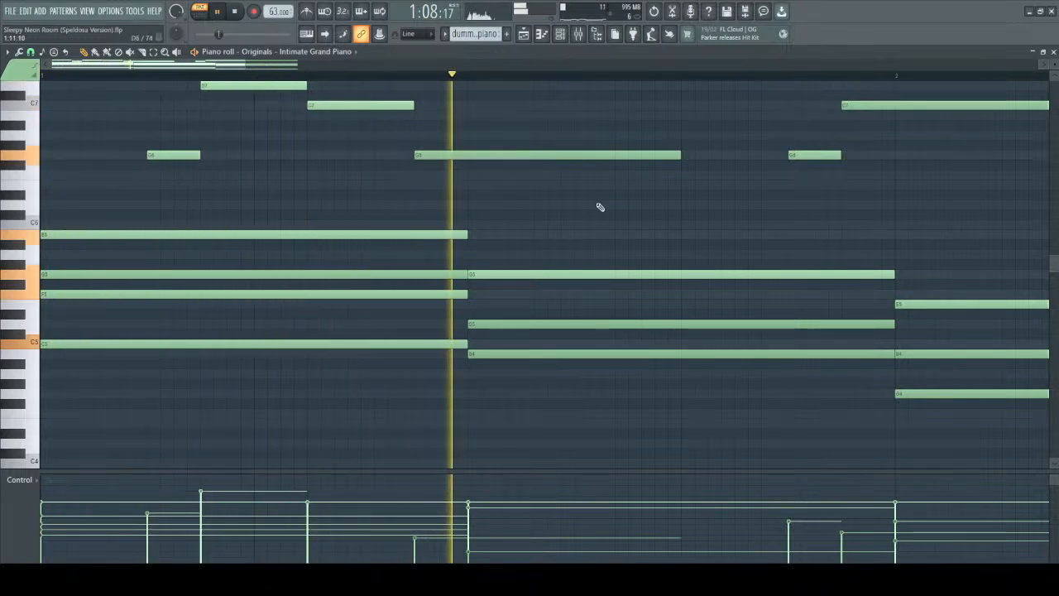
Raise the velocity of the second chord's D5 note above its B4 and play the progression.
{"action": "key", "text": "space"}
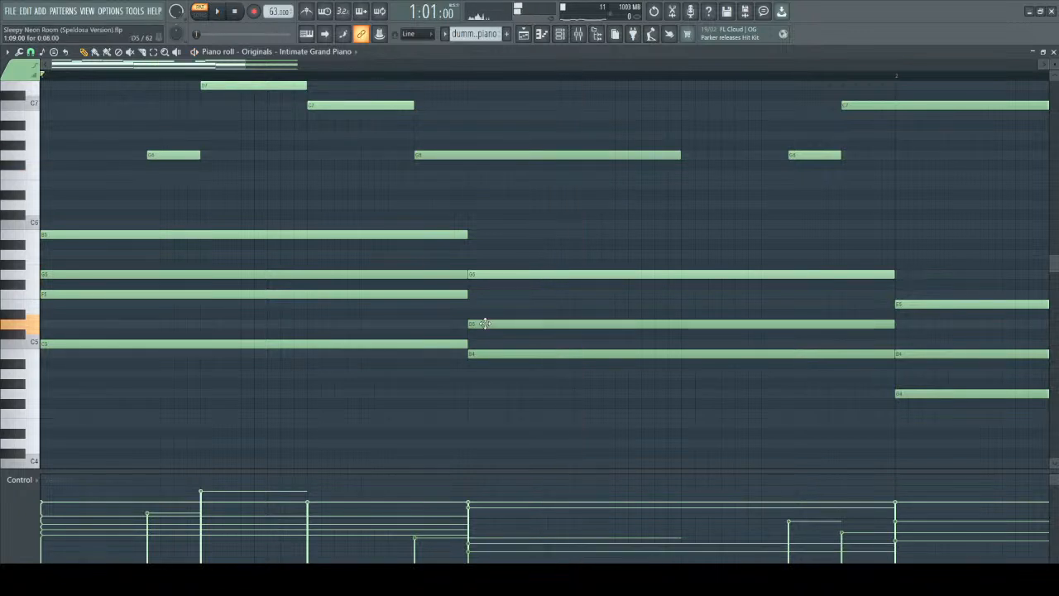
{"action": "key", "text": "space"}
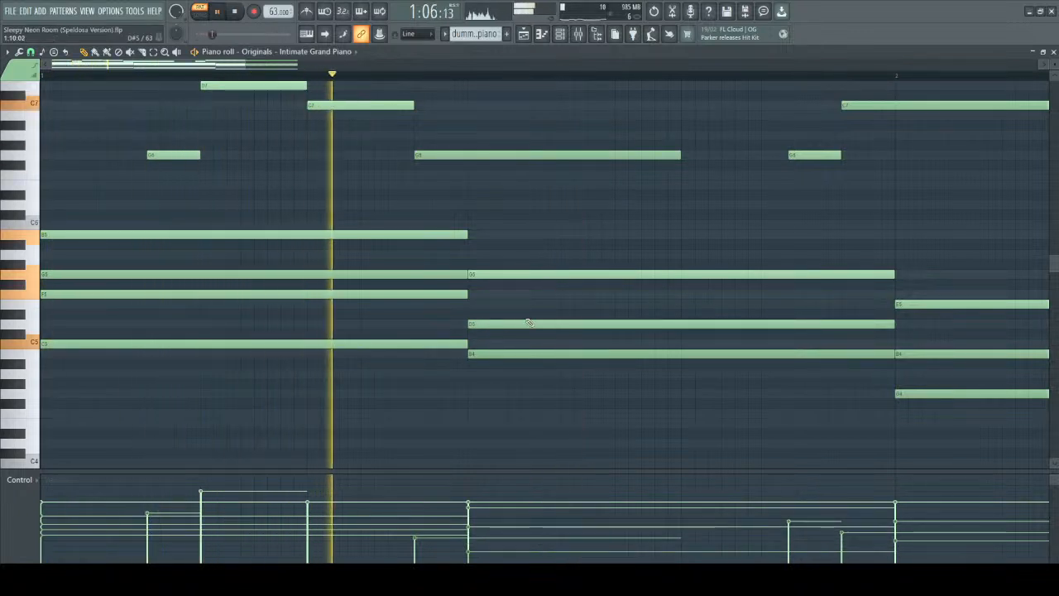
{"action": "scroll", "coordinate": [655, 231], "scroll_direction": "down", "scroll_amount": 2}
{"action": "scroll", "coordinate": [653, 232], "scroll_direction": "down", "scroll_amount": 1}
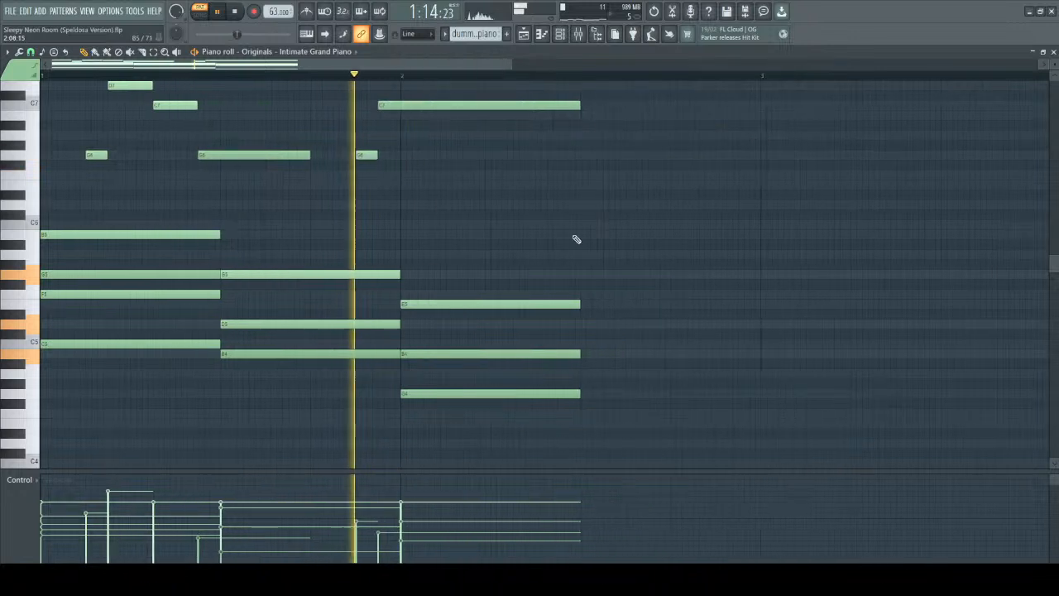
Raise the velocity of the third chord's B4 note above its G4 and play the progression.
{"action": "key", "text": "space"}
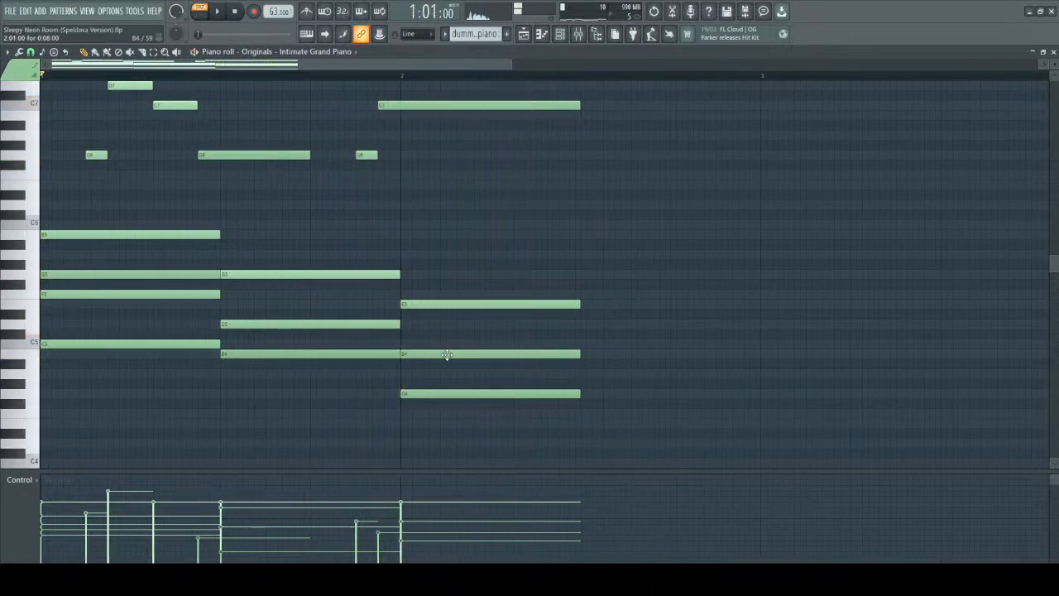
{"action": "left_click", "coordinate": [446, 354]}
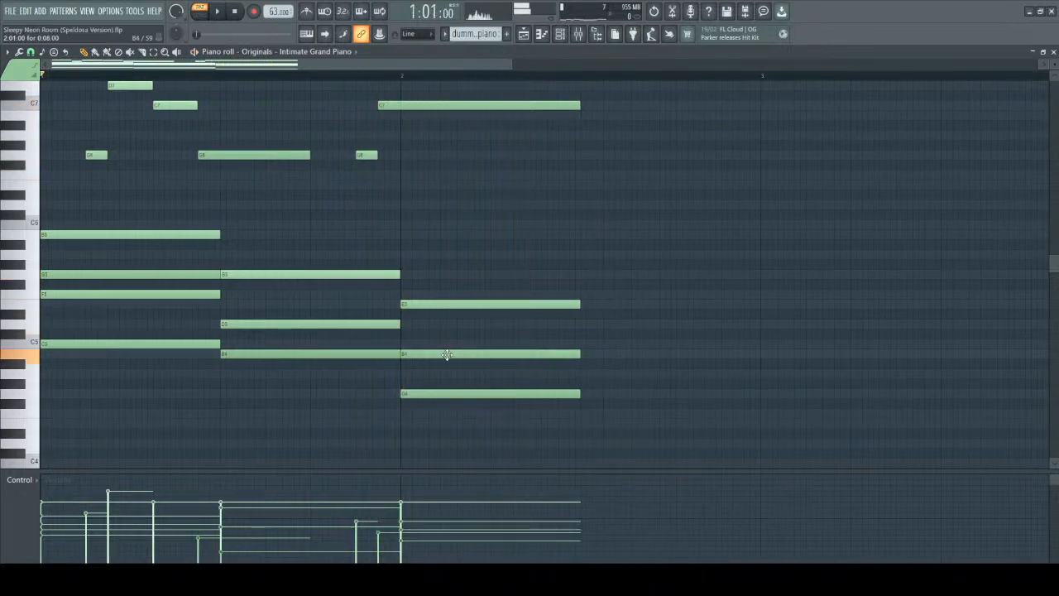
{"action": "key", "text": "space"}
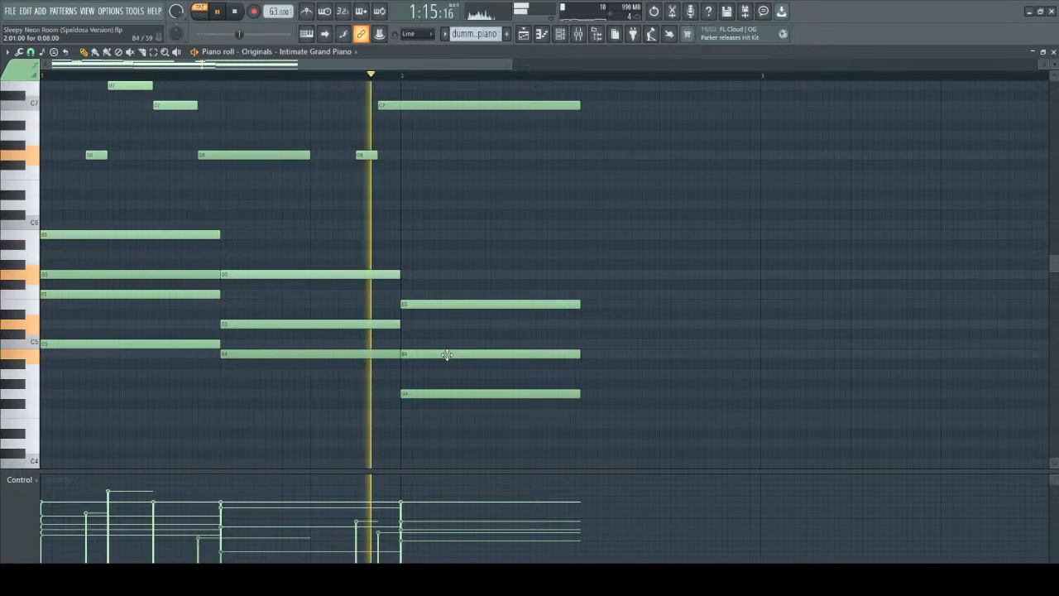
Raise the velocity of the melody's long G6 note to match the short G6 after it, then play the progression.
{"action": "scroll", "coordinate": [507, 319], "scroll_direction": "up", "scroll_amount": 3}
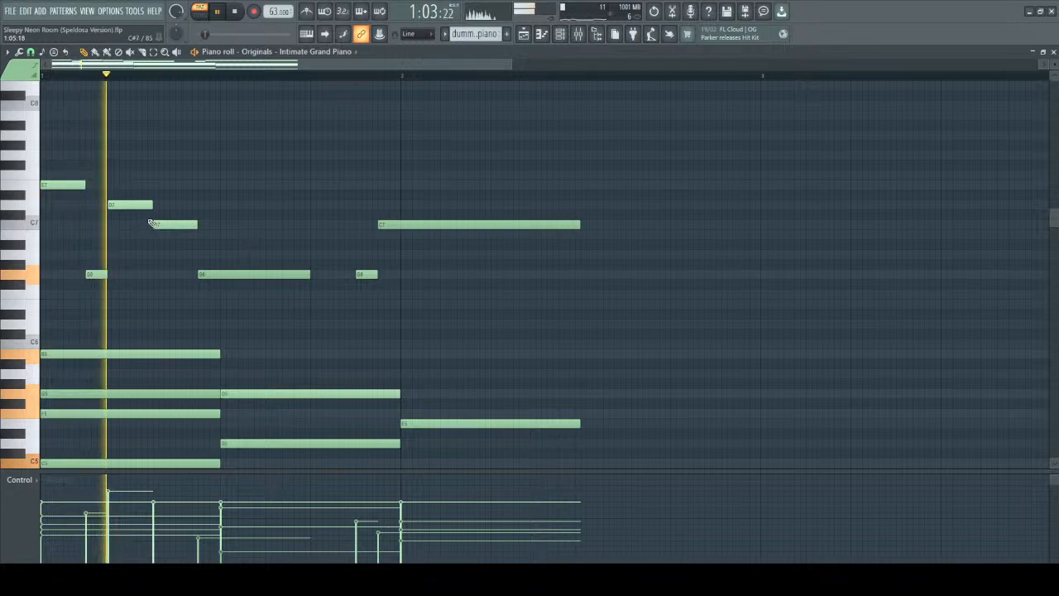
{"action": "key", "text": "space"}
{"action": "key", "text": "space"}
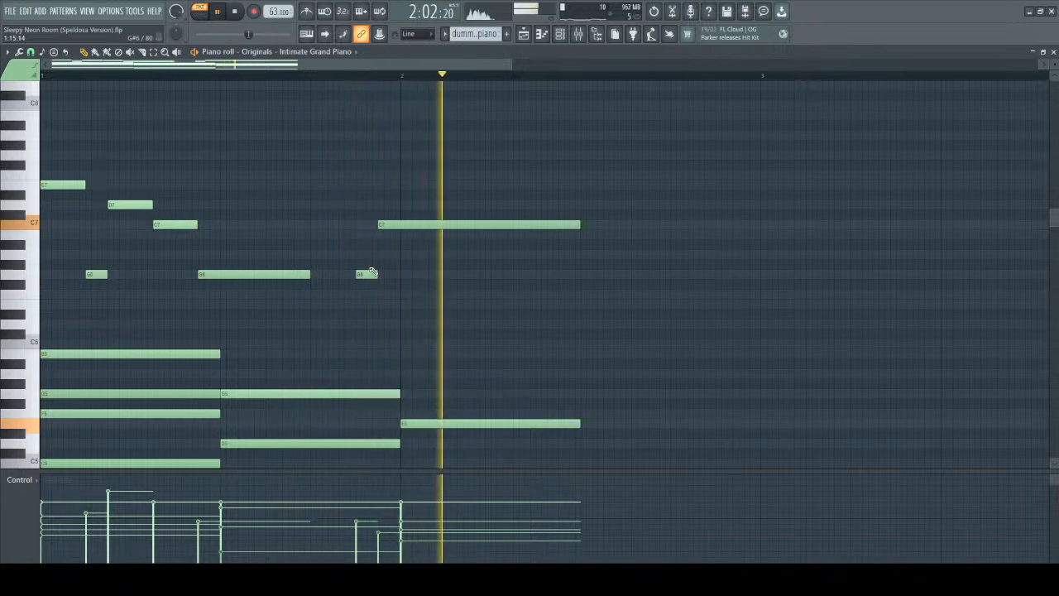
{"action": "key", "text": "space"}
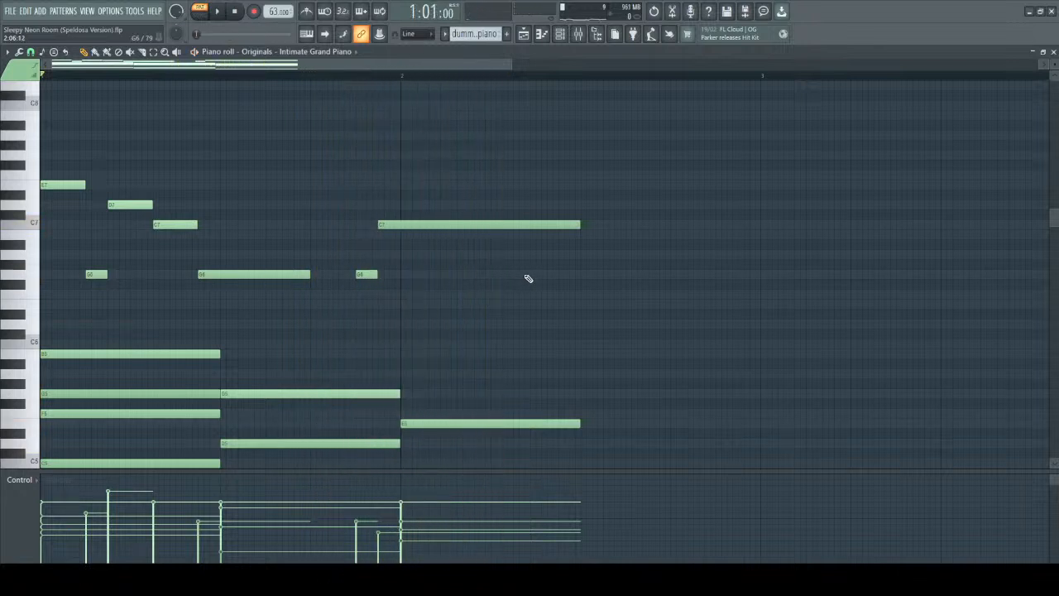
Lengthen the melody's long G6 note almost to the start of the following G6 and play it.
{"action": "scroll", "coordinate": [583, 263], "scroll_direction": "down", "scroll_amount": 2}
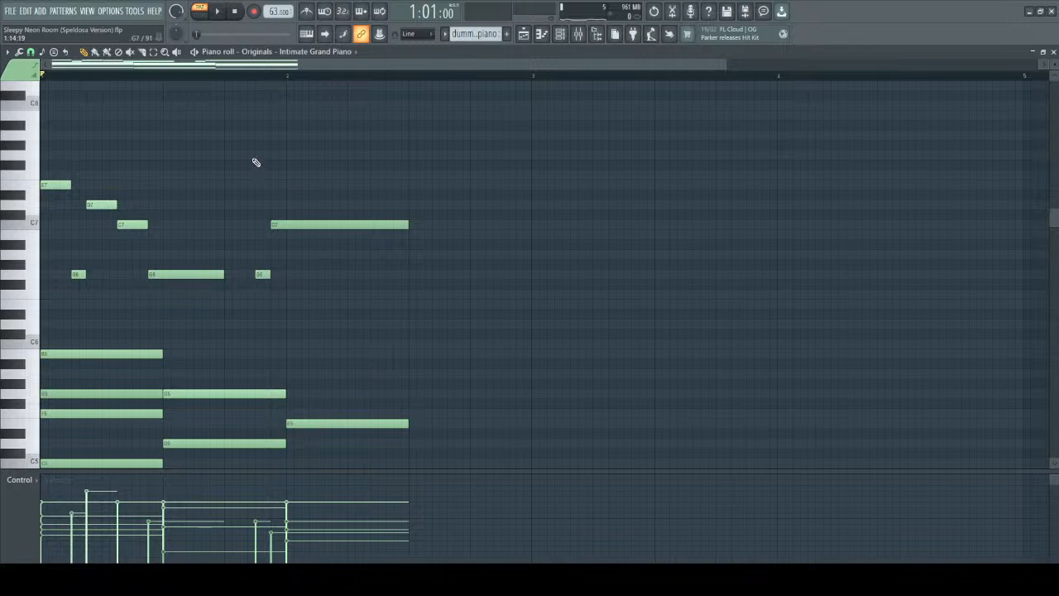
{"action": "scroll", "coordinate": [256, 166], "scroll_direction": "down", "scroll_amount": 2}
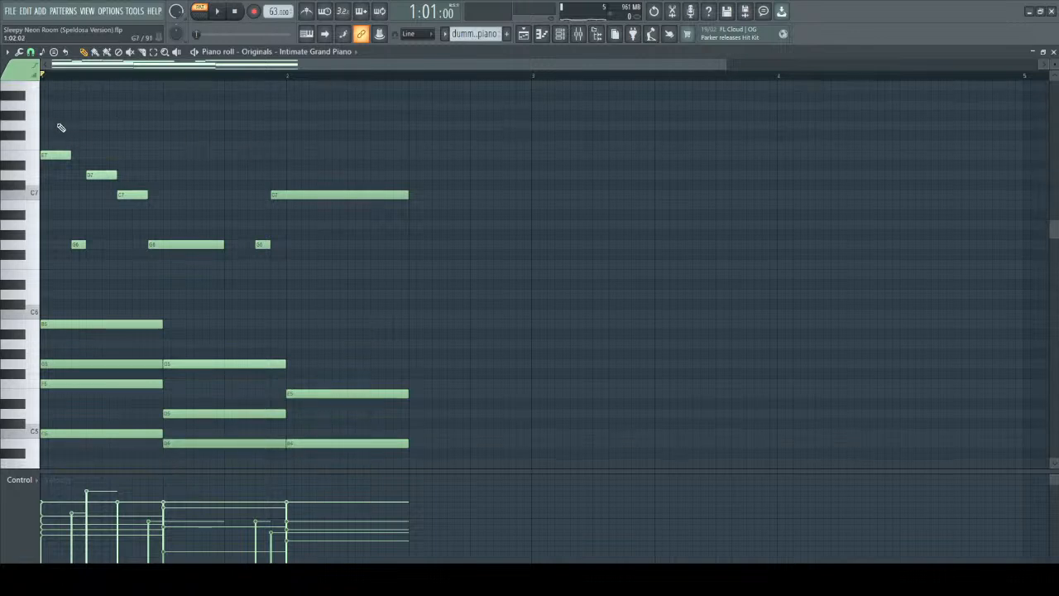
{"action": "left_click_drag", "start_coordinate": [53, 123], "coordinate": [440, 276]}
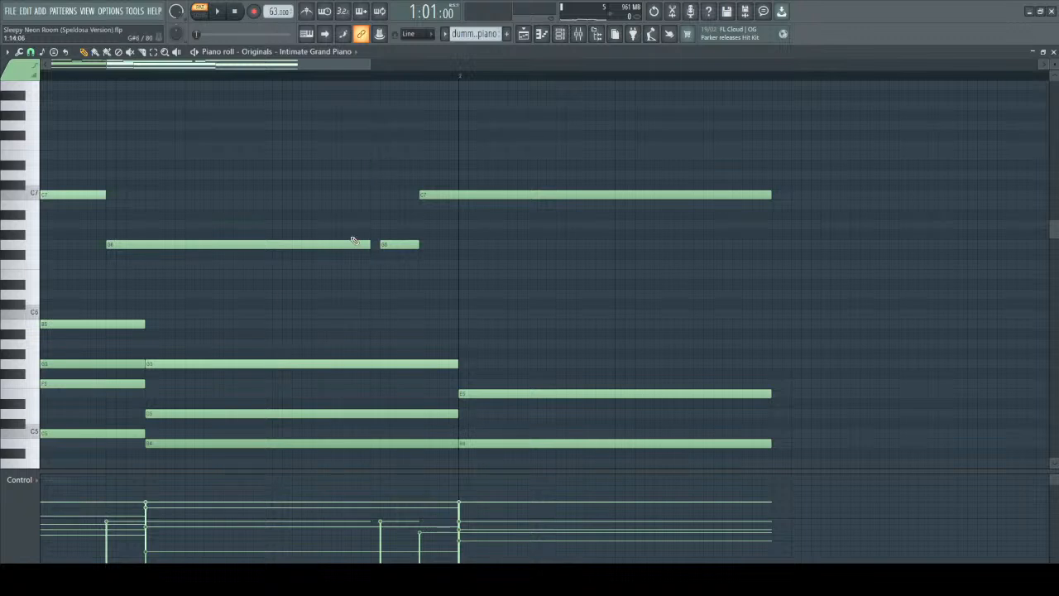
{"action": "key", "text": "space"}
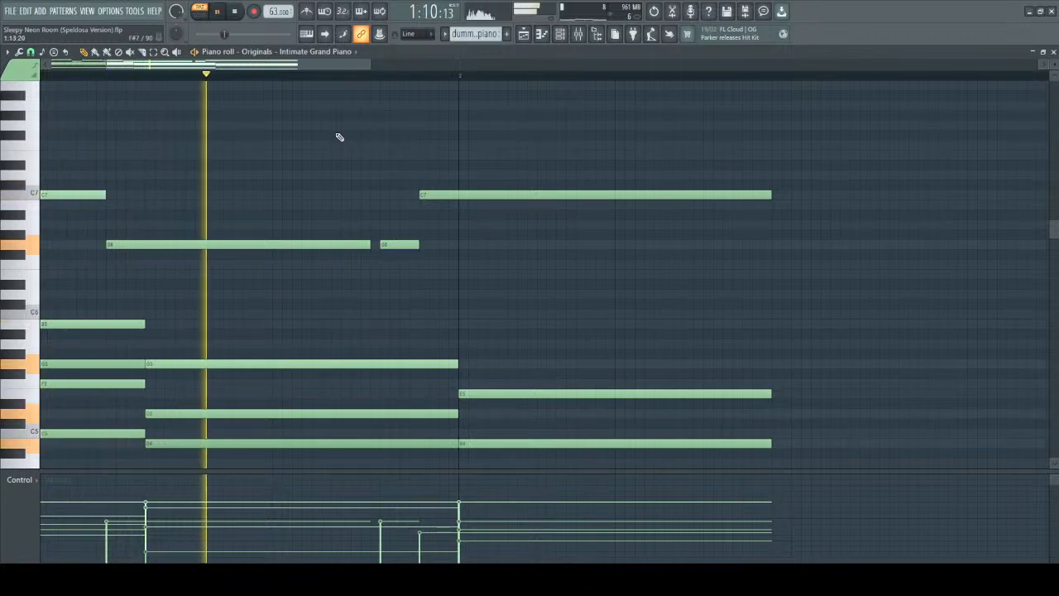
Shorten the melody's long G6 back to its original length, leaving a gap before the next G6, and play the progression.
{"action": "key", "text": "space"}
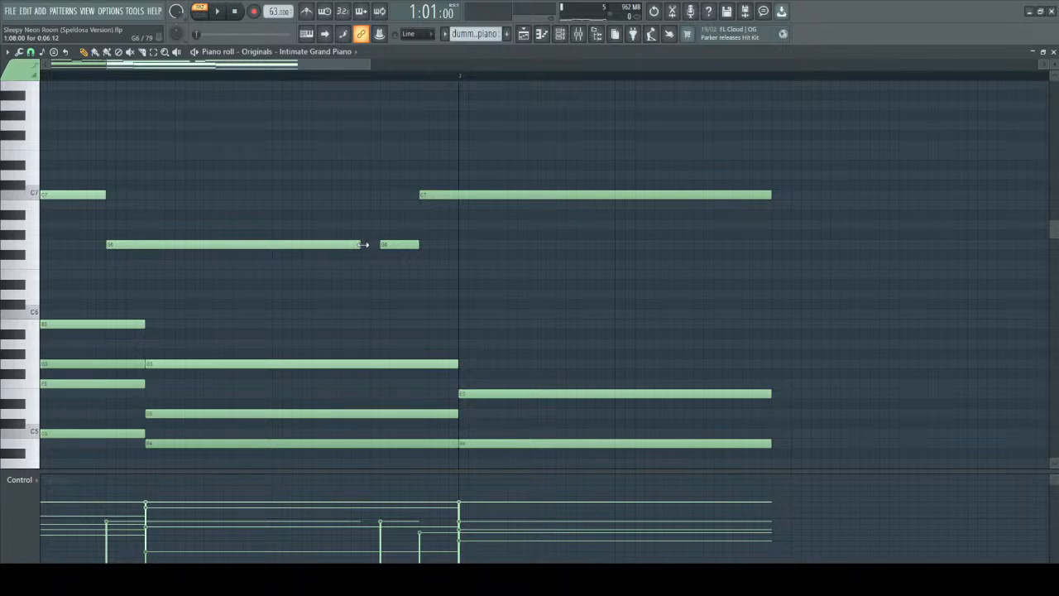
{"action": "scroll", "coordinate": [309, 177], "scroll_direction": "down", "scroll_amount": 5}
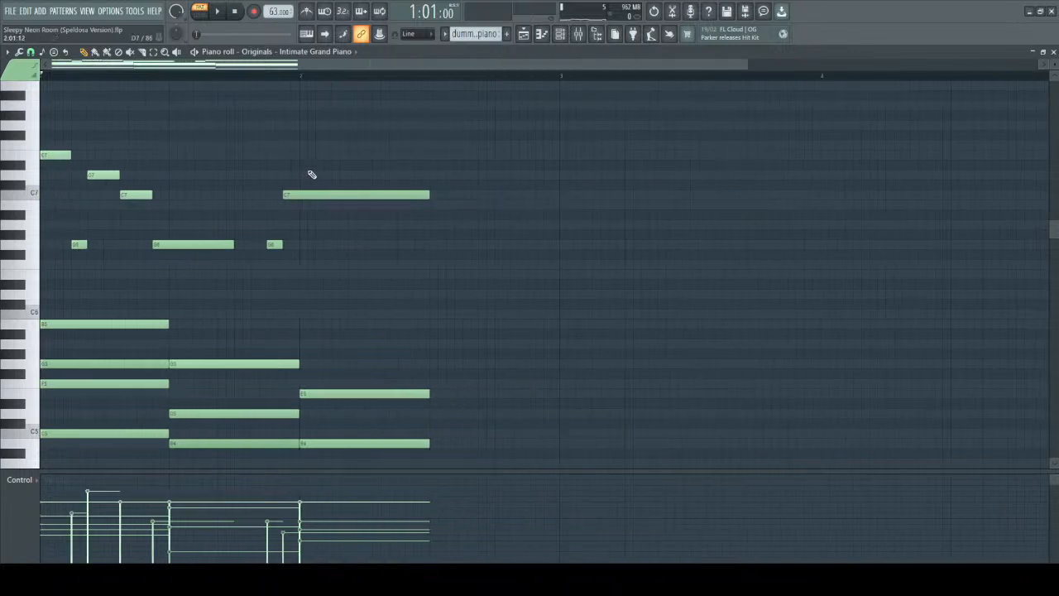
{"action": "key", "text": "space"}
{"action": "scroll", "coordinate": [308, 238], "scroll_direction": "down", "scroll_amount": 3}
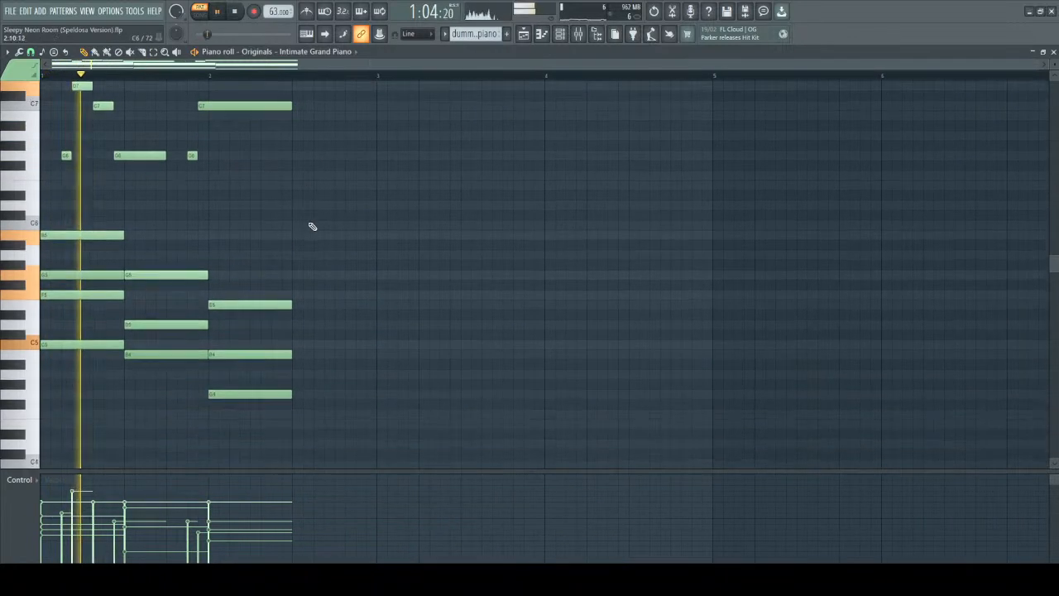
Stop playback and examine the progression's three layers: the melody, the middle chord notes and the bass notes.
{"action": "scroll", "coordinate": [321, 210], "scroll_direction": "up", "scroll_amount": 3}
{"action": "key", "text": "space"}
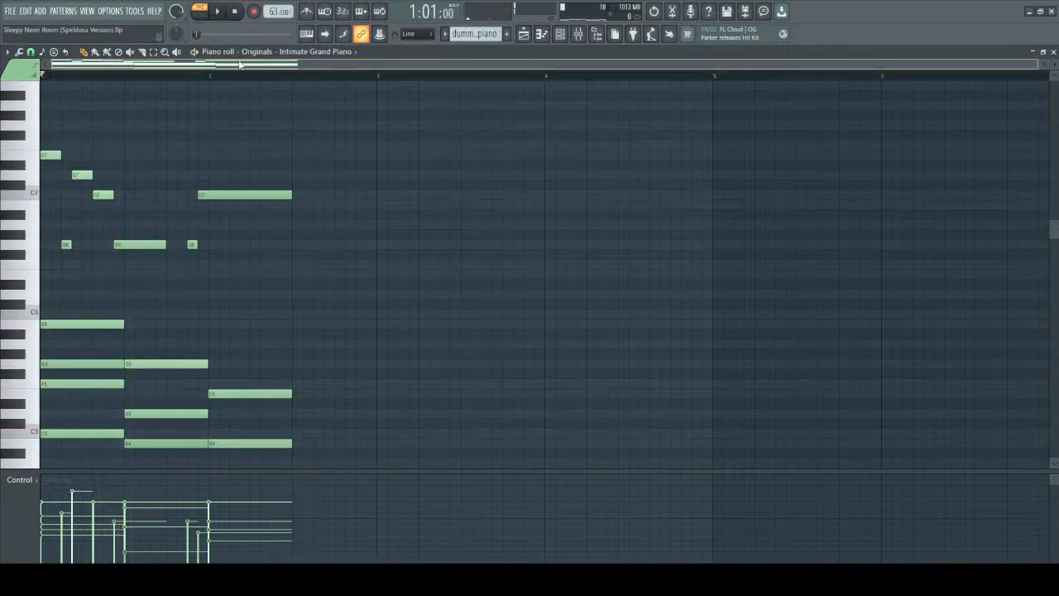
{"action": "scroll", "coordinate": [111, 132], "scroll_direction": "up", "scroll_amount": 3}
{"action": "left_click_drag", "start_coordinate": [150, 67], "coordinate": [690, 328]}
{"action": "scroll", "coordinate": [805, 160], "scroll_direction": "down", "scroll_amount": 3}
{"action": "left_click_drag", "start_coordinate": [117, 181], "coordinate": [725, 402]}
{"action": "scroll", "coordinate": [257, 295], "scroll_direction": "down", "scroll_amount": 4}
{"action": "left_click_drag", "start_coordinate": [200, 300], "coordinate": [707, 472]}
{"action": "left_click", "coordinate": [433, 292]}
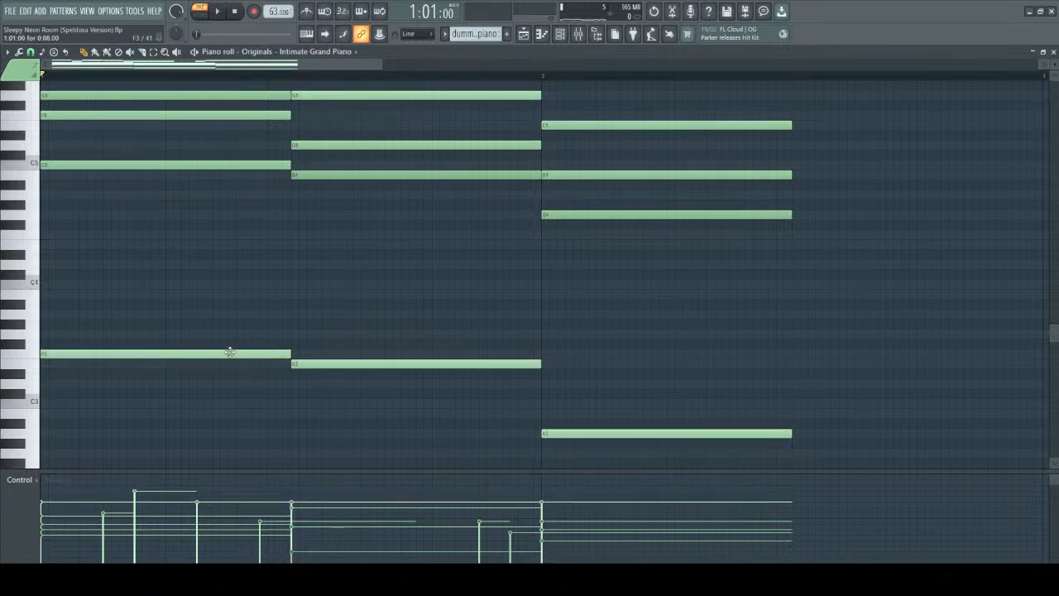
Raise the velocity of the bass A2, lower the bass E3's slightly, and play the progression.
{"action": "key", "text": "space"}
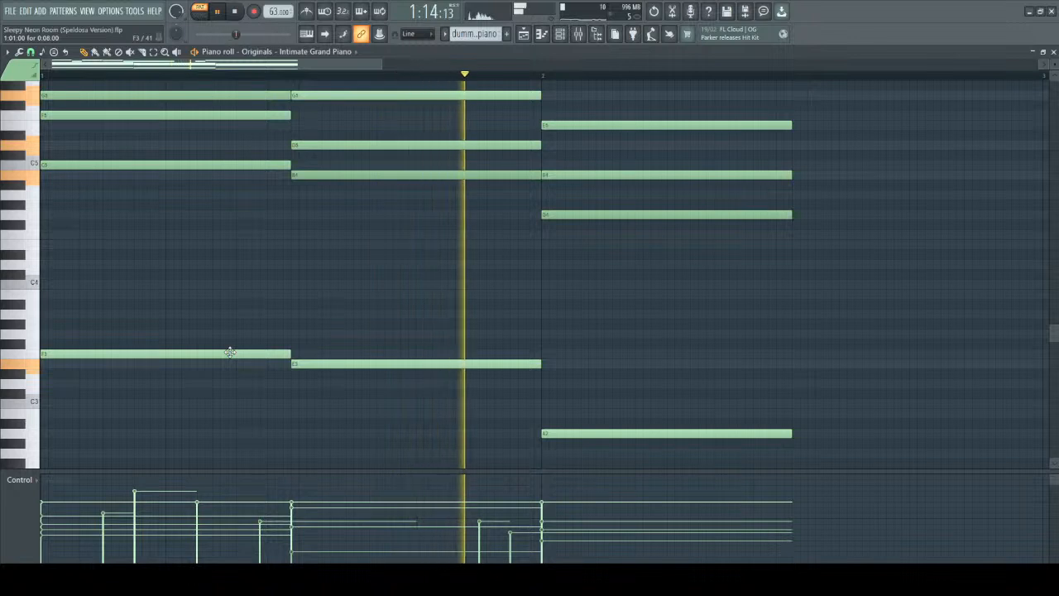
{"action": "key", "text": "space"}
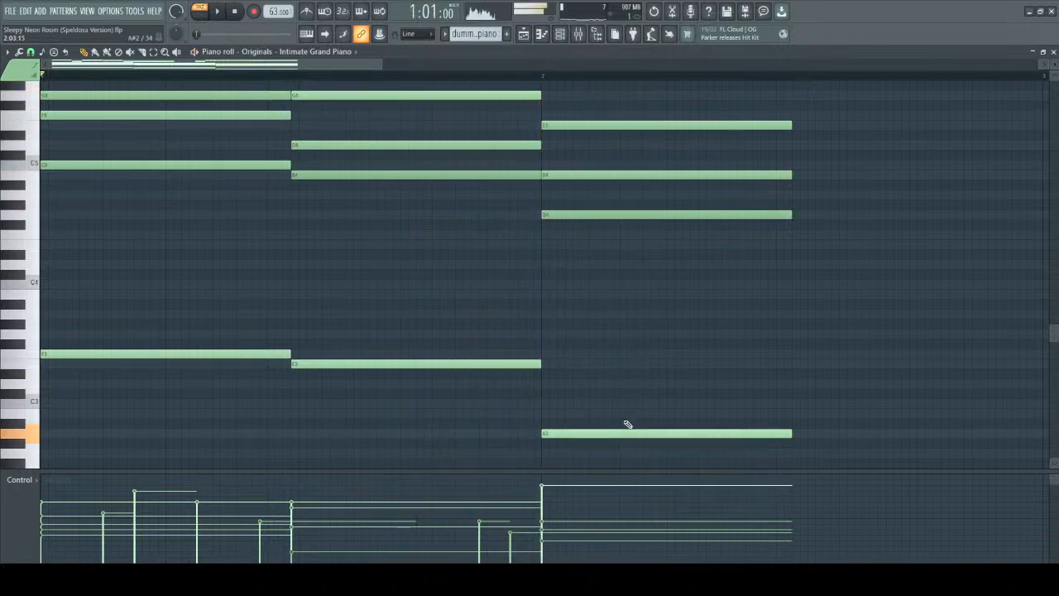
{"action": "key", "text": "space"}
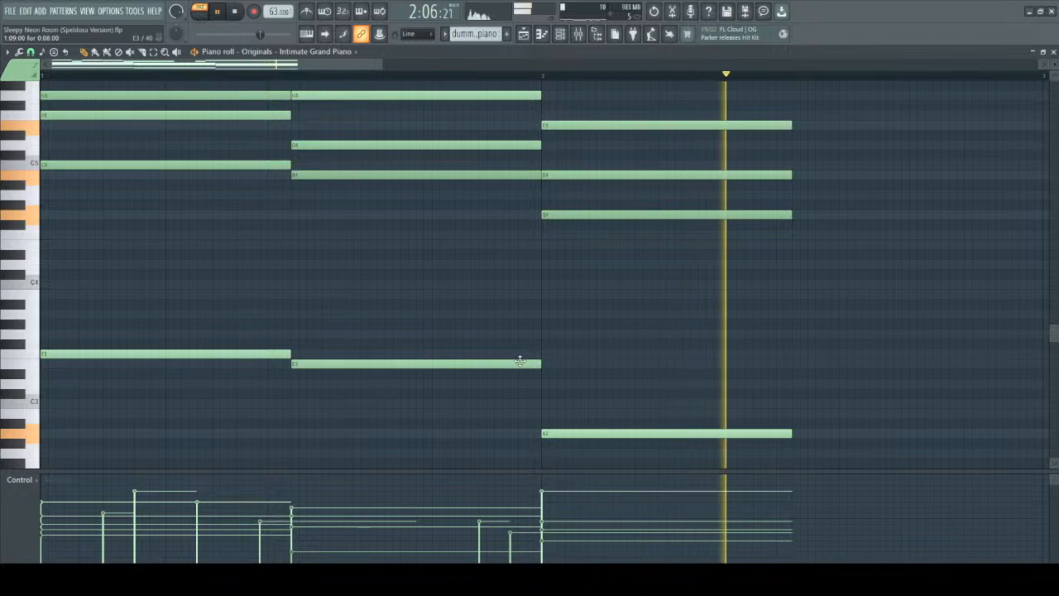
{"action": "key", "text": "space"}
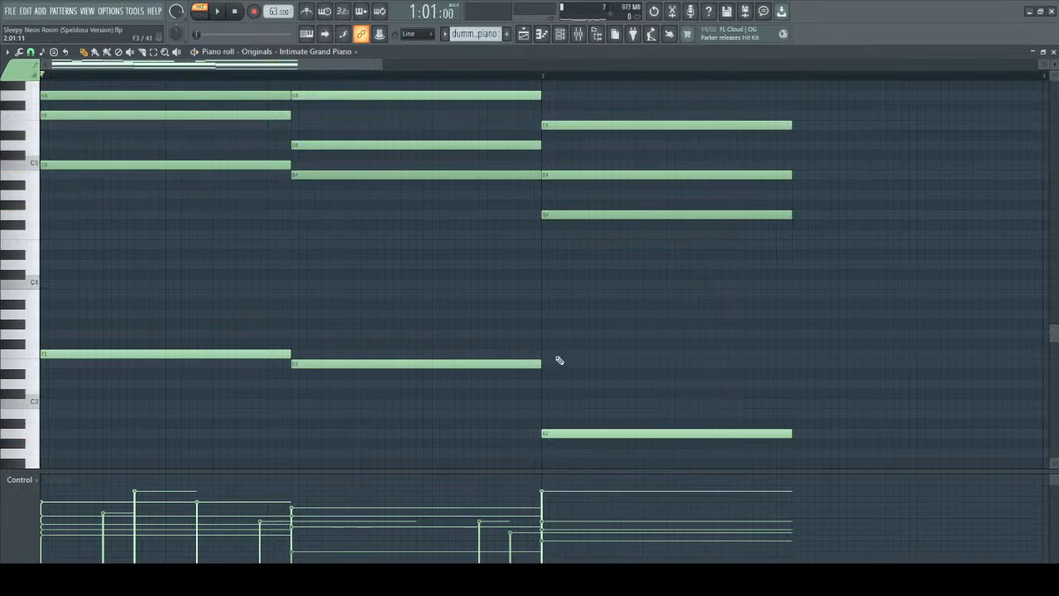
Move the first chord's bass F3 up an octave, play the progression, and move the note back down an octave.
{"action": "scroll", "coordinate": [559, 360], "scroll_direction": "down", "scroll_amount": 2, "text": "ctrl"}
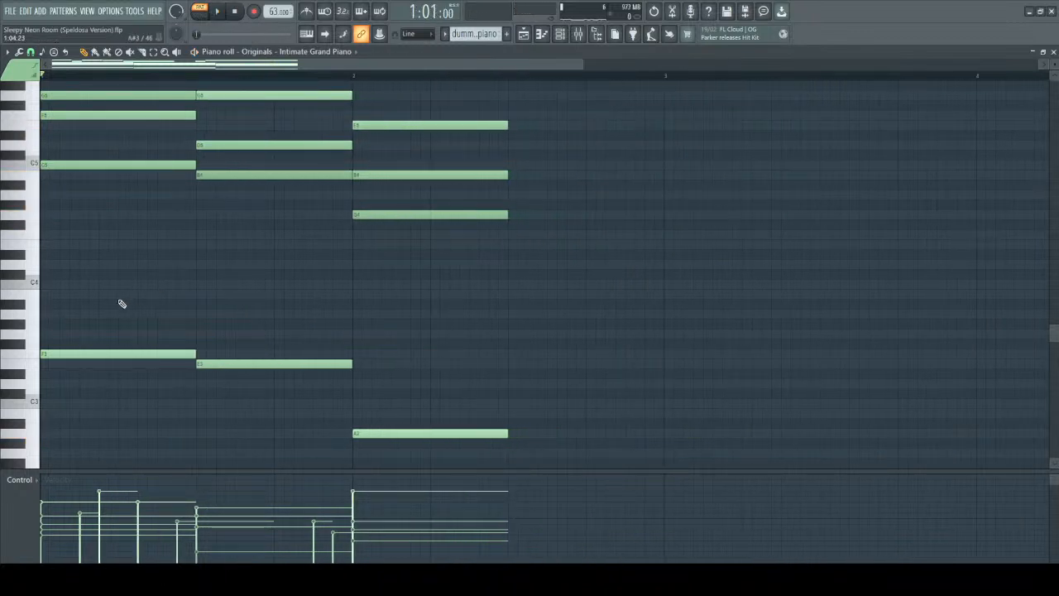
{"action": "left_click_drag", "start_coordinate": [94, 310], "coordinate": [156, 373]}
{"action": "key", "text": "ctrl+Up"}
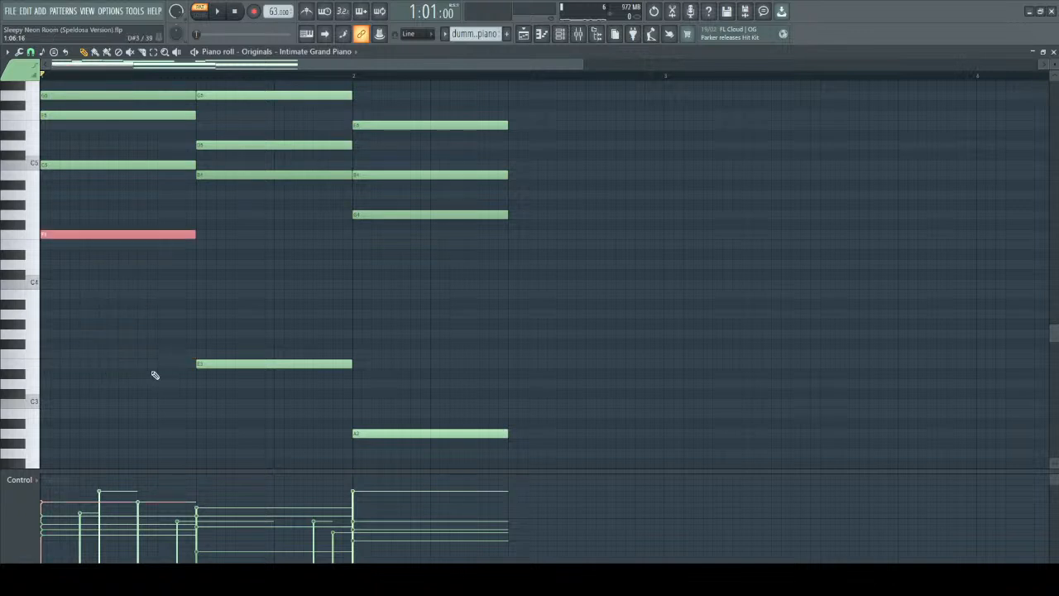
{"action": "scroll", "coordinate": [215, 322], "scroll_direction": "up", "scroll_amount": 3}
{"action": "key", "text": "space"}
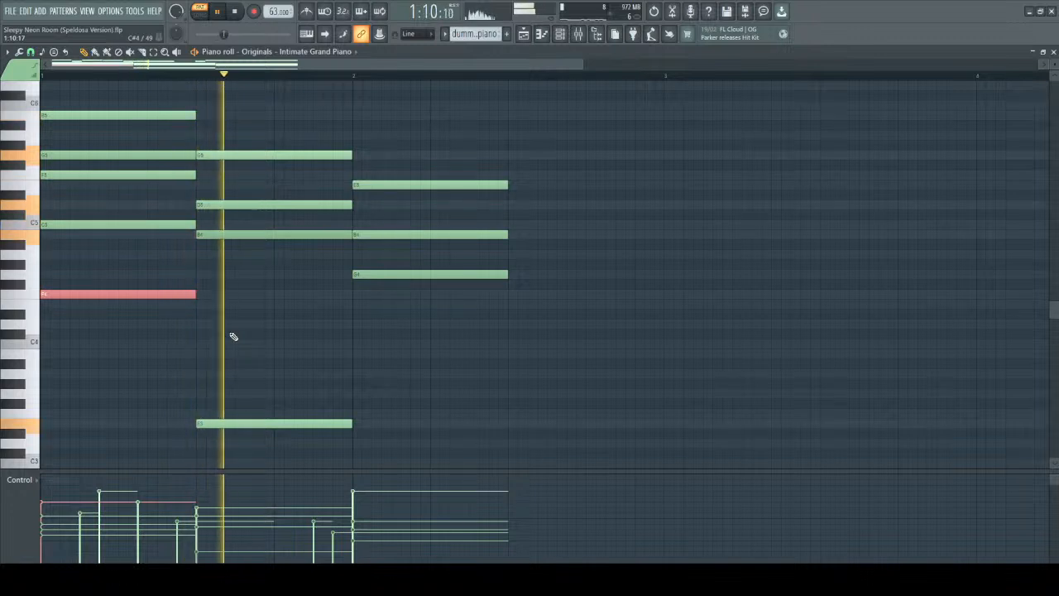
{"action": "key", "text": "space"}
{"action": "key", "text": "ctrl+Down"}
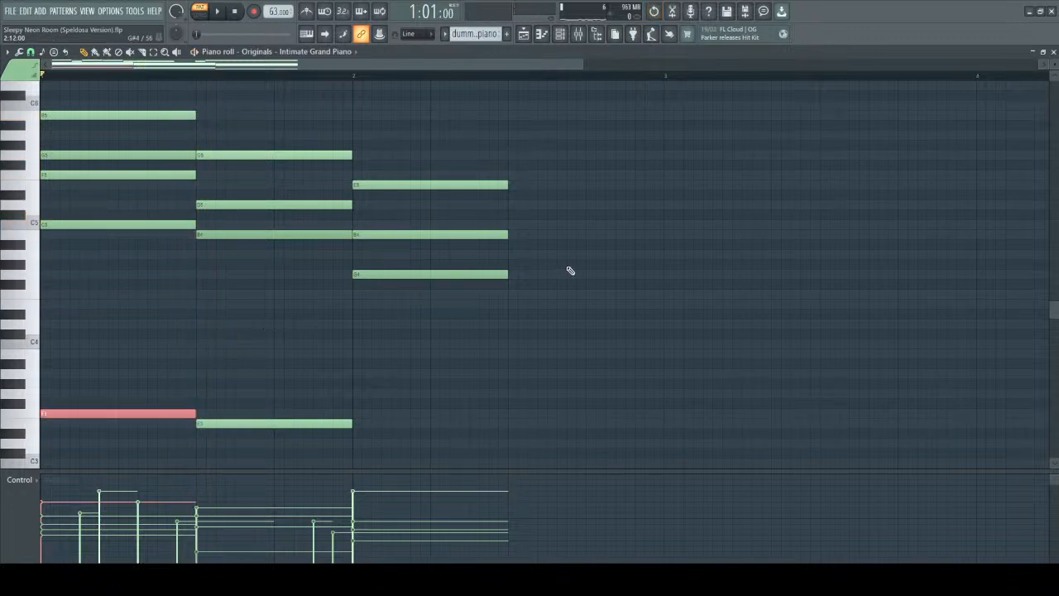
Look over the spacing and register of the melody, chord and bass notes across the whole progression.
{"action": "scroll", "coordinate": [587, 266], "scroll_direction": "down", "scroll_amount": 1}
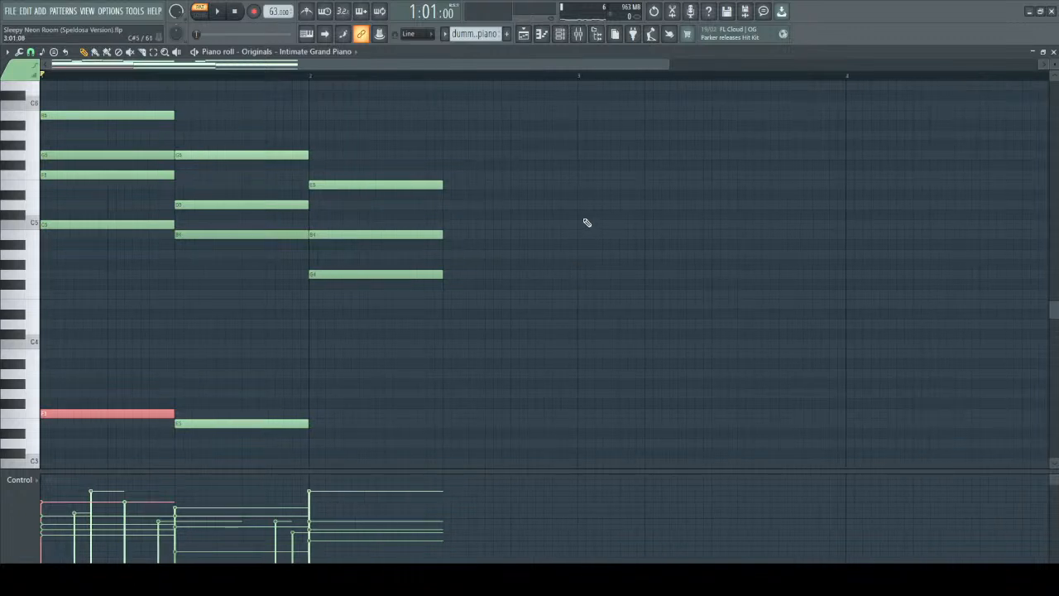
{"action": "scroll", "coordinate": [586, 223], "scroll_direction": "up", "scroll_amount": 3}
{"action": "scroll", "coordinate": [409, 59], "scroll_direction": "up", "scroll_amount": 2}
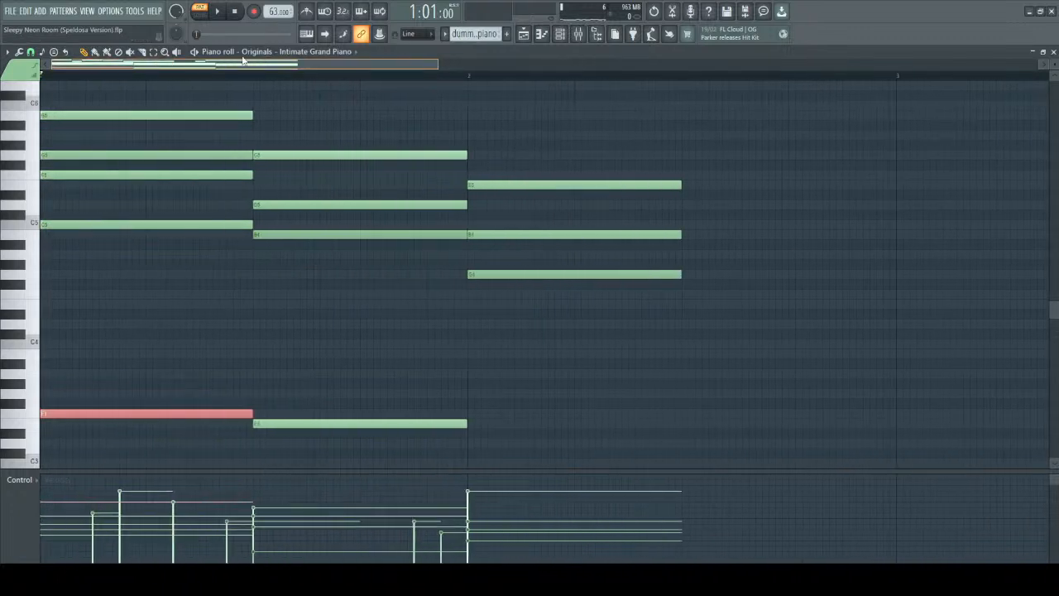
{"action": "scroll", "coordinate": [615, 383], "scroll_direction": "up", "scroll_amount": 10}
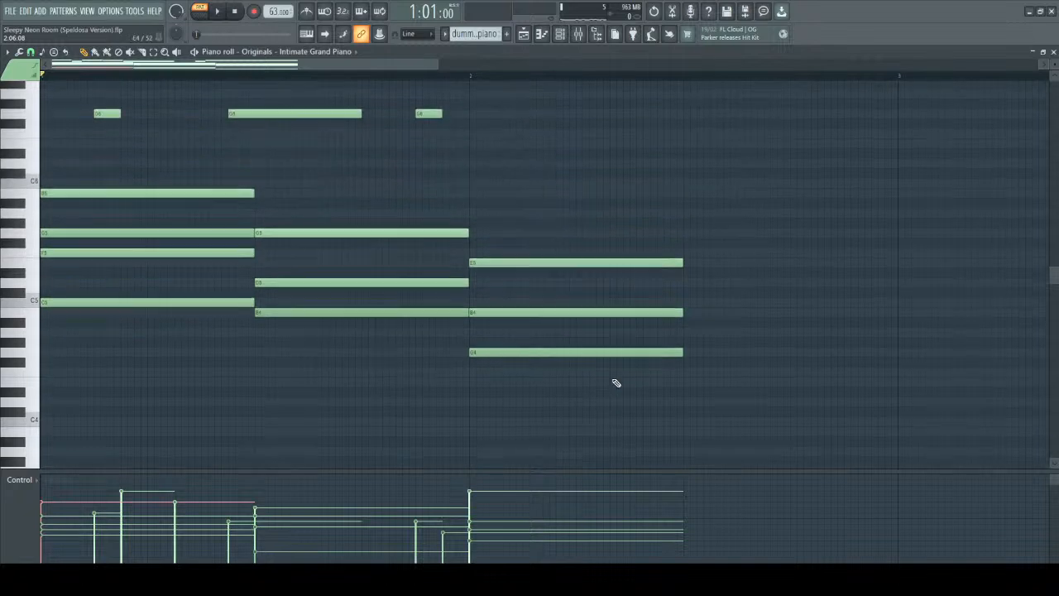
{"action": "scroll", "coordinate": [589, 349], "scroll_direction": "up", "scroll_amount": 1}
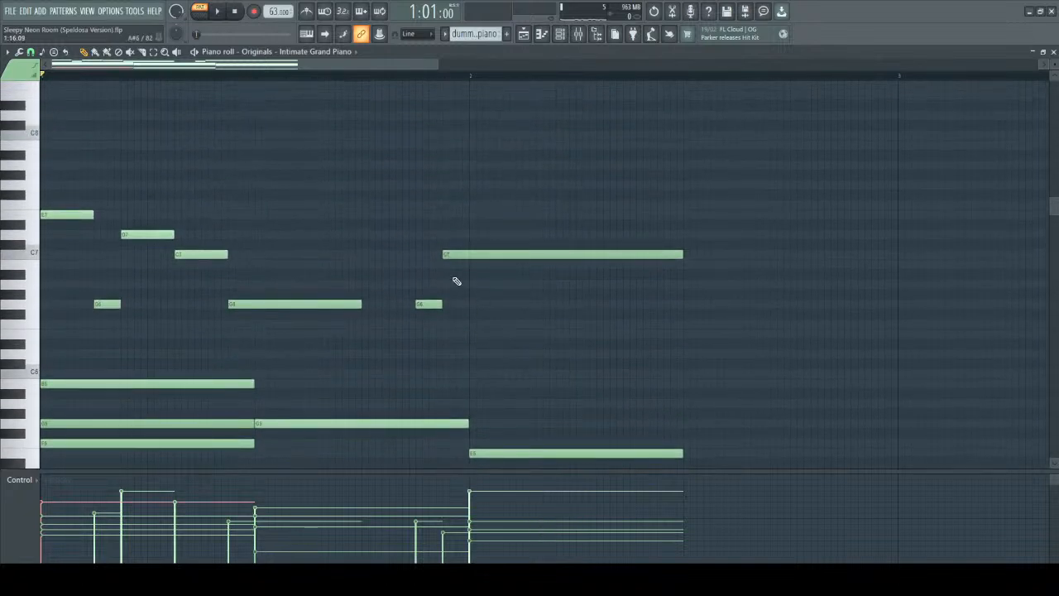
{"action": "scroll", "coordinate": [462, 282], "scroll_direction": "down", "scroll_amount": 12}
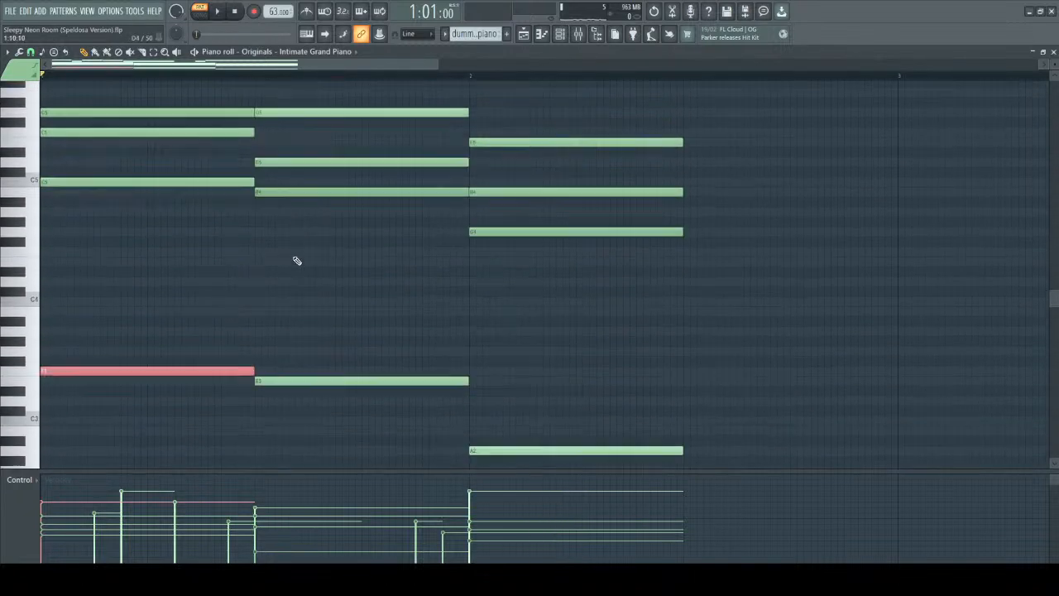
{"action": "scroll", "coordinate": [297, 260], "scroll_direction": "up", "scroll_amount": 6}
{"action": "scroll", "coordinate": [297, 261], "scroll_direction": "up", "scroll_amount": 2}
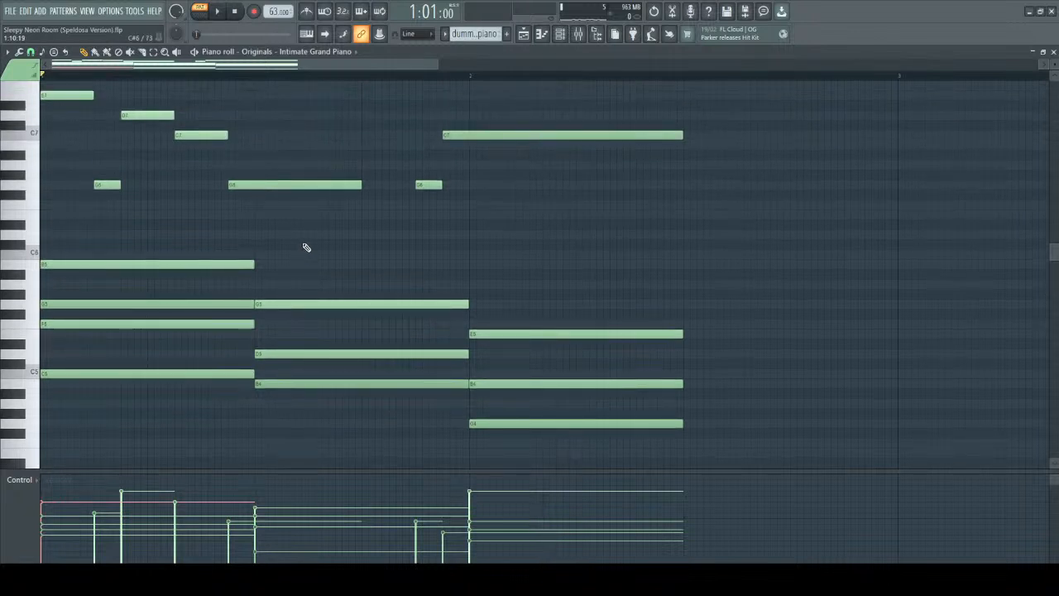
{"action": "scroll", "coordinate": [306, 249], "scroll_direction": "down", "scroll_amount": 1}
{"action": "scroll", "coordinate": [305, 247], "scroll_direction": "up", "scroll_amount": 4}
{"action": "left_click_drag", "start_coordinate": [230, 67], "coordinate": [130, 71]}
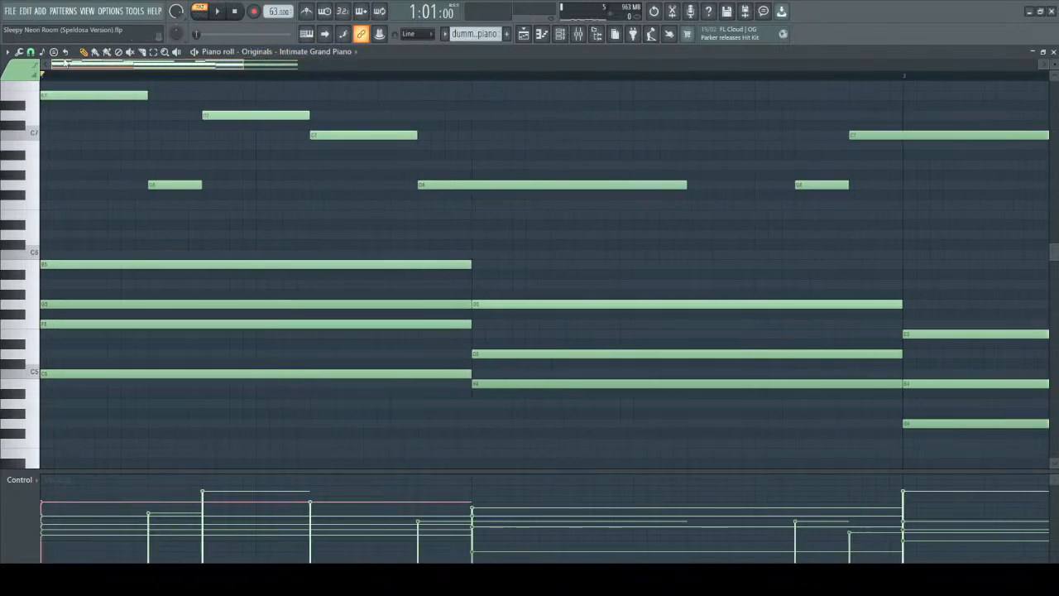
{"action": "scroll", "coordinate": [388, 187], "scroll_direction": "down", "scroll_amount": 4}
{"action": "scroll", "coordinate": [249, 195], "scroll_direction": "down", "scroll_amount": 3}
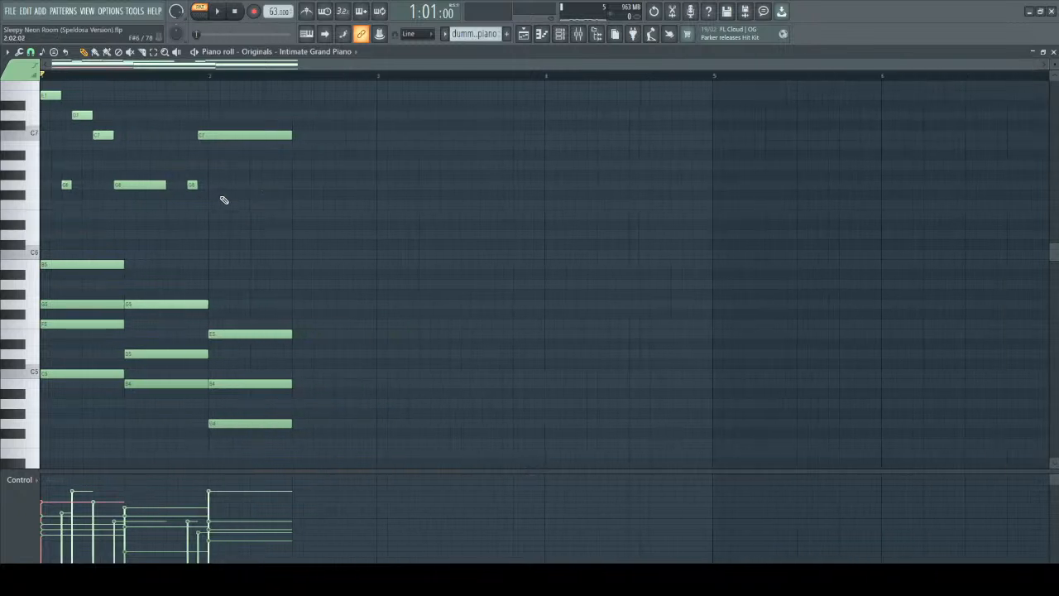
{"action": "scroll", "coordinate": [81, 112], "scroll_direction": "up", "scroll_amount": 2}
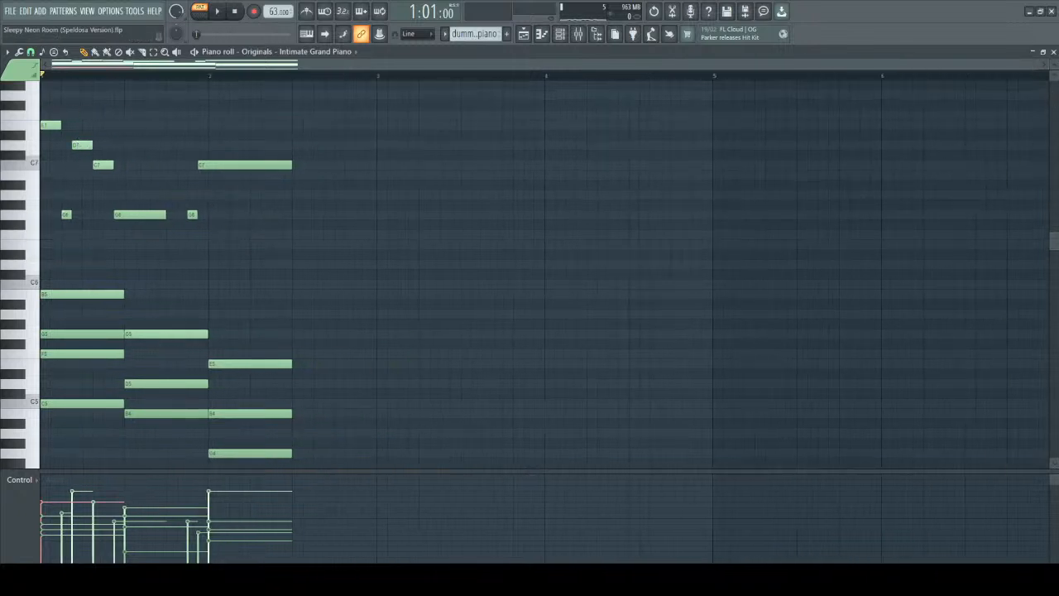
Close the current piano roll, open the Pattern 1 clip from the playlist and examine its notes and velocities.
{"action": "left_click", "coordinate": [1052, 53]}
{"action": "double_click", "coordinate": [543, 94]}
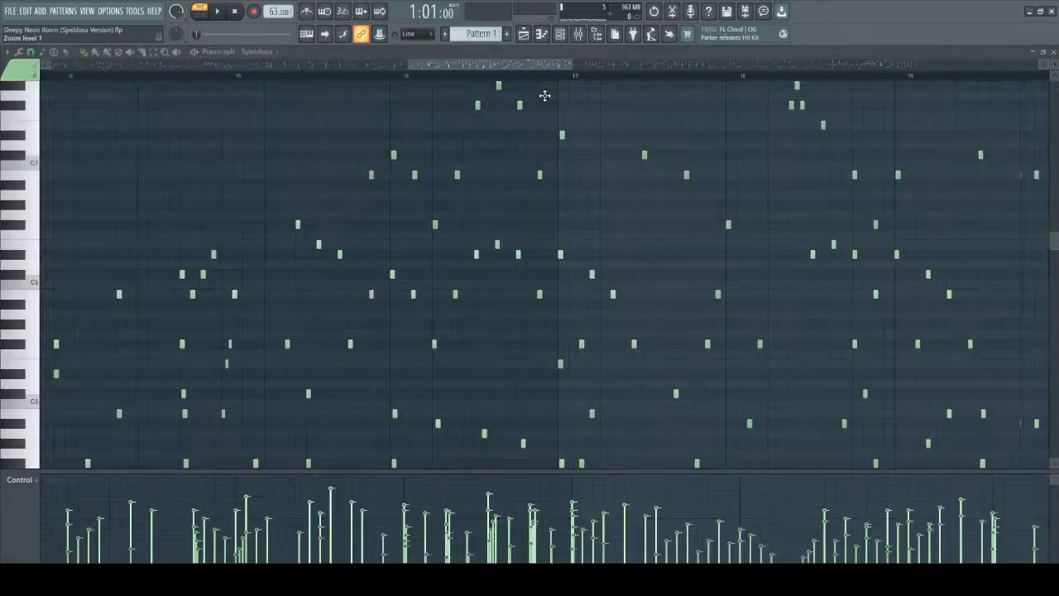
{"action": "scroll", "coordinate": [380, 225], "scroll_direction": "down", "scroll_amount": 2}
{"action": "scroll", "coordinate": [383, 228], "scroll_direction": "down", "scroll_amount": 5}
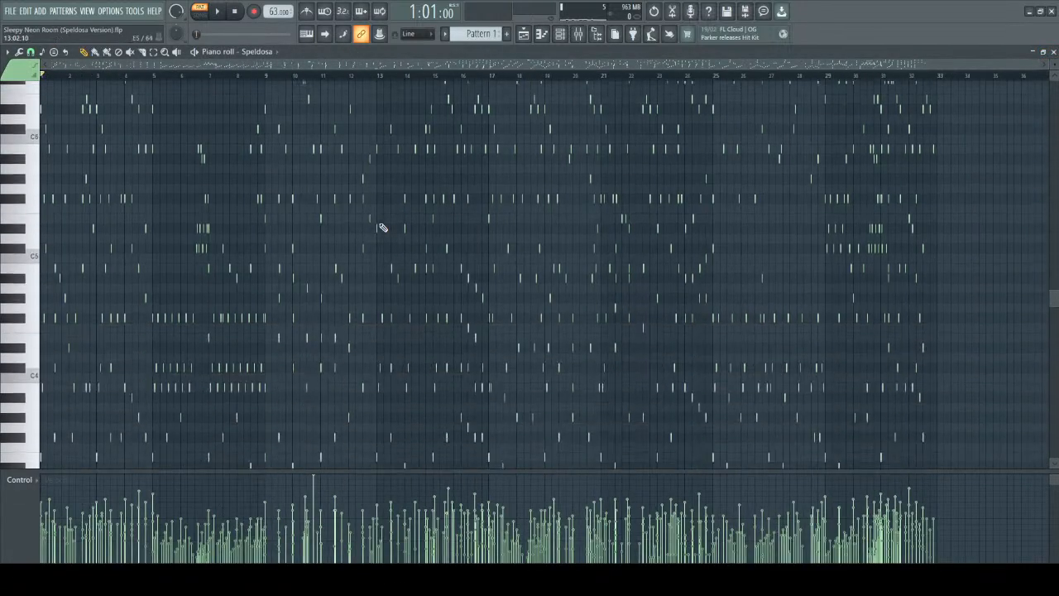
{"action": "scroll", "coordinate": [250, 239], "scroll_direction": "up", "scroll_amount": 5}
{"action": "left_click_drag", "start_coordinate": [316, 64], "coordinate": [23, 57]}
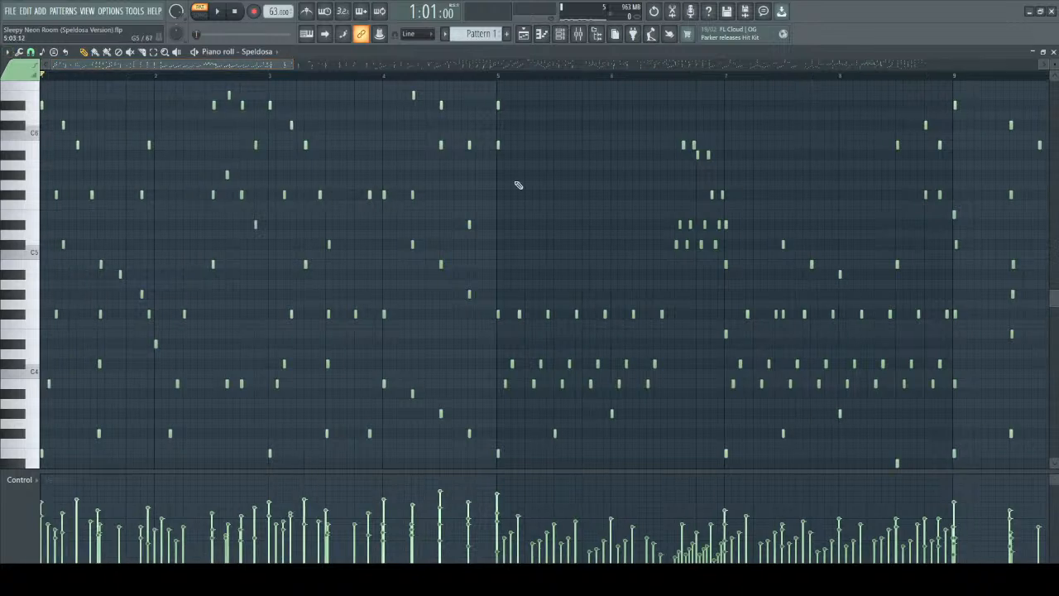
Reopen the dummy-piano pattern in the piano roll and return the playhead to the start of the progression.
{"action": "left_click", "coordinate": [1053, 52]}
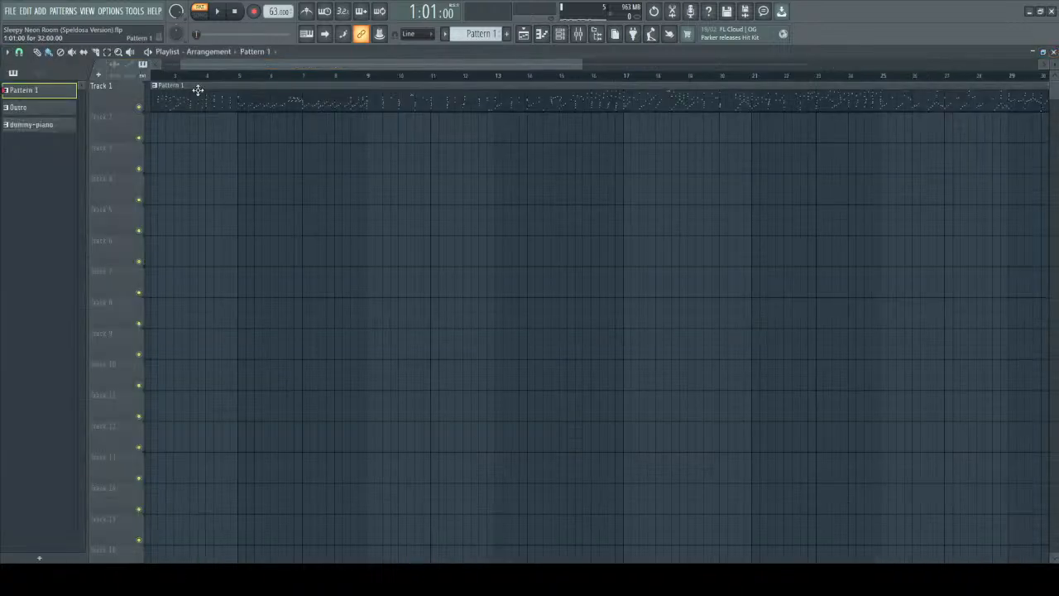
{"action": "double_click", "coordinate": [18, 128]}
{"action": "scroll", "coordinate": [240, 195], "scroll_direction": "up", "scroll_amount": 1}
{"action": "left_click_drag", "start_coordinate": [300, 76], "coordinate": [184, 65]}
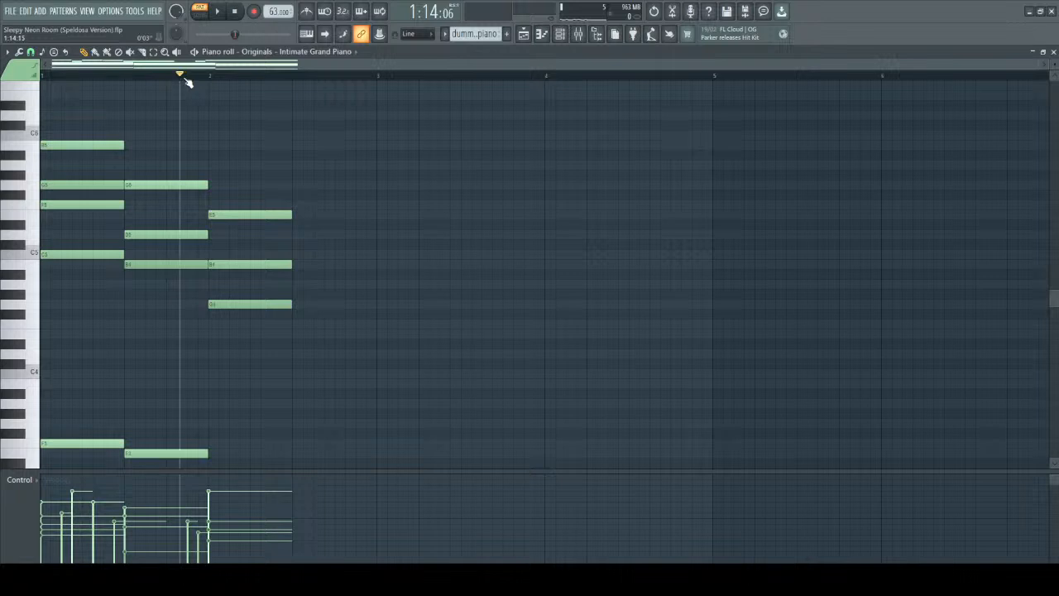
{"action": "left_click_drag", "start_coordinate": [186, 82], "coordinate": [3, 74]}
{"action": "scroll", "coordinate": [300, 135], "scroll_direction": "up", "scroll_amount": 3}
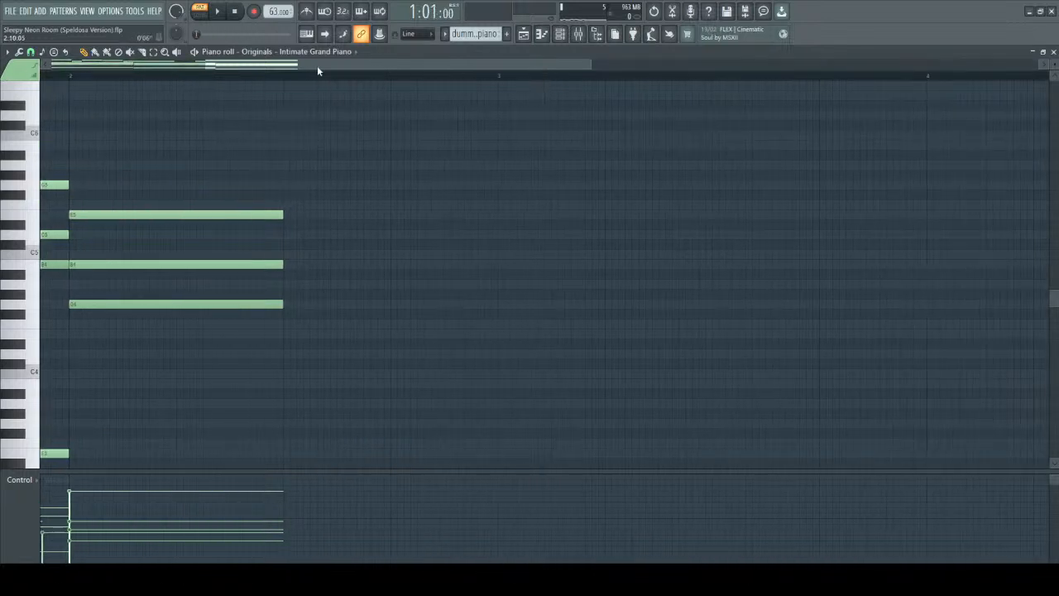
{"action": "left_click_drag", "start_coordinate": [317, 66], "coordinate": [165, 67]}
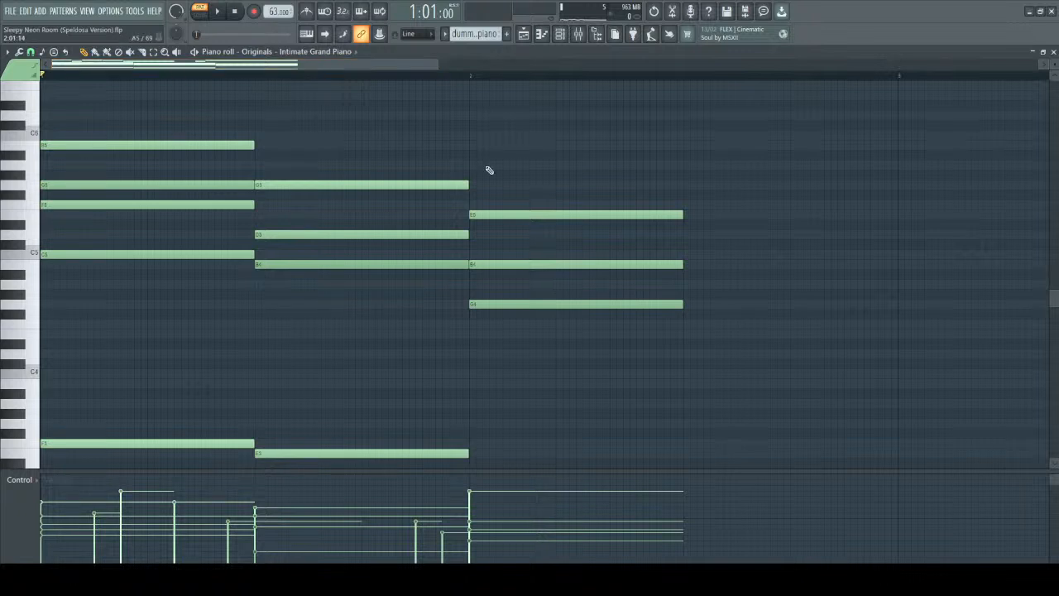
Play the dummy-piano progression from the start with the melody and chords in view, then stop playback.
{"action": "scroll", "coordinate": [488, 170], "scroll_direction": "up", "scroll_amount": 3}
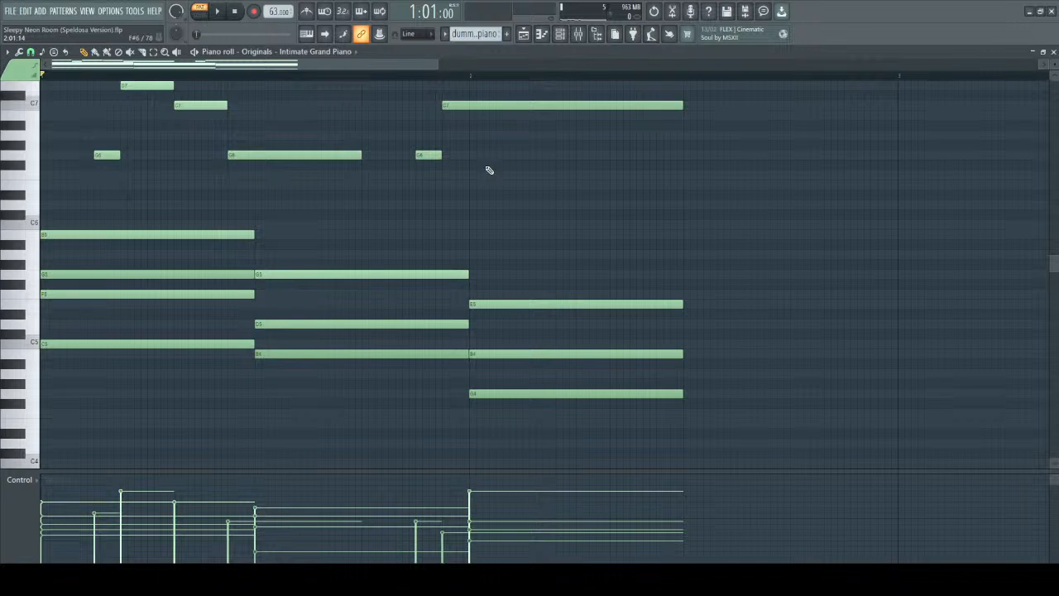
{"action": "scroll", "coordinate": [489, 170], "scroll_direction": "down", "scroll_amount": 2}
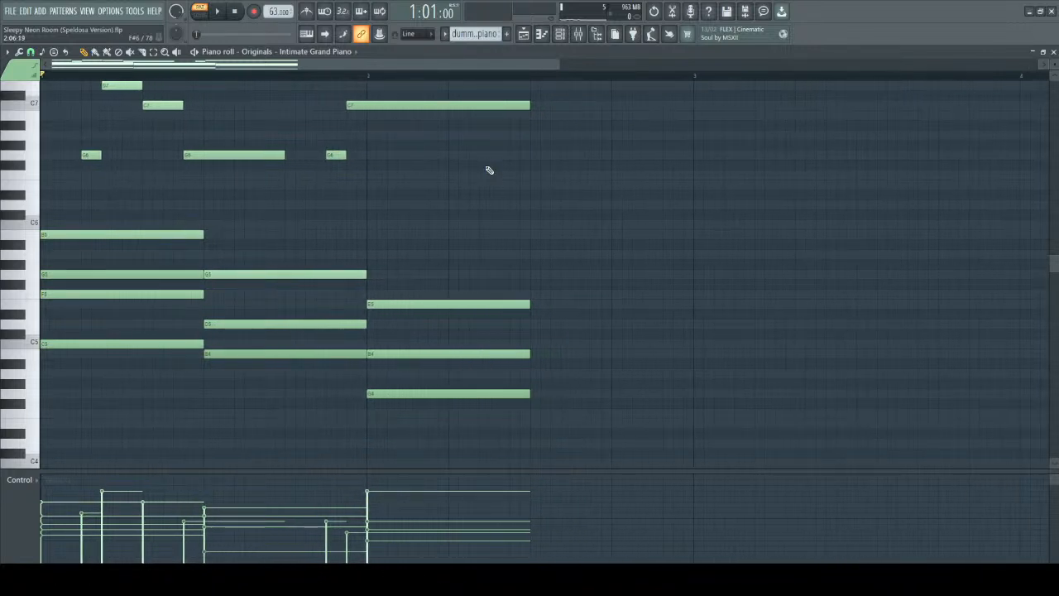
{"action": "scroll", "coordinate": [545, 202], "scroll_direction": "up", "scroll_amount": 1}
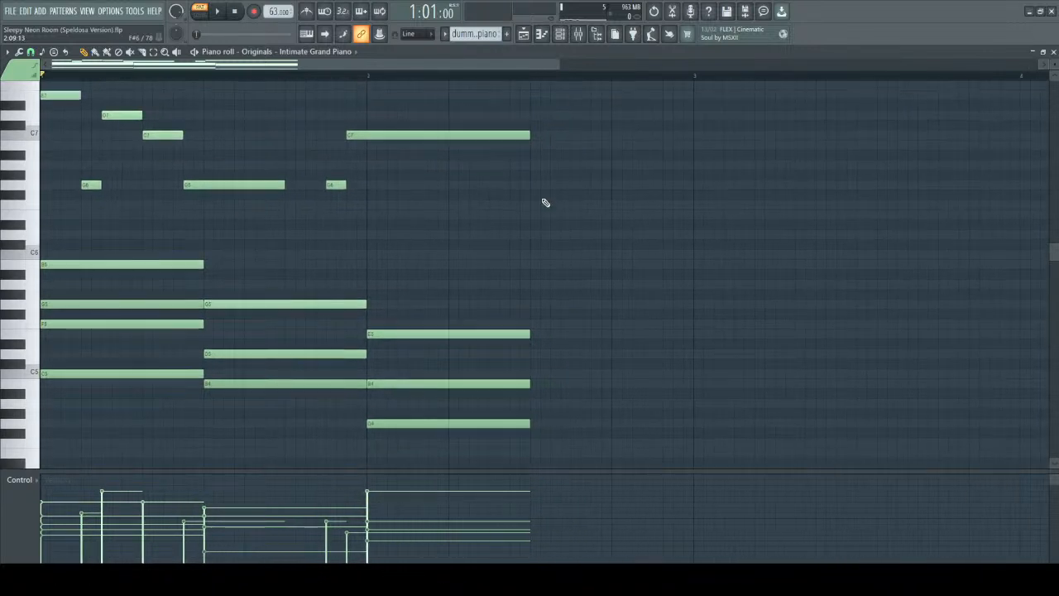
{"action": "scroll", "coordinate": [540, 202], "scroll_direction": "down", "scroll_amount": 2}
{"action": "key", "text": "space"}
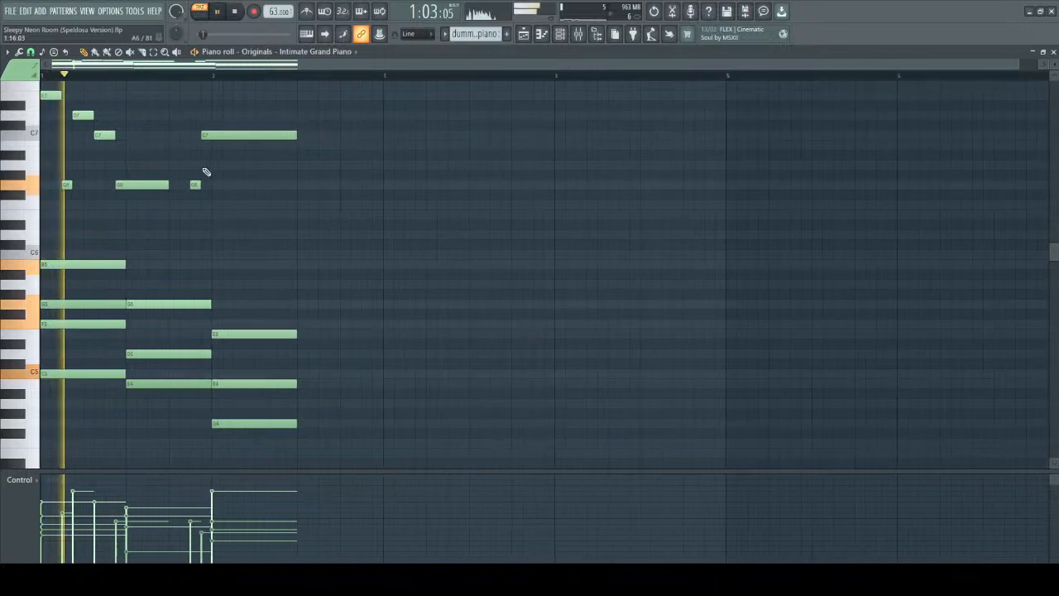
{"action": "scroll", "coordinate": [243, 194], "scroll_direction": "up", "scroll_amount": 1}
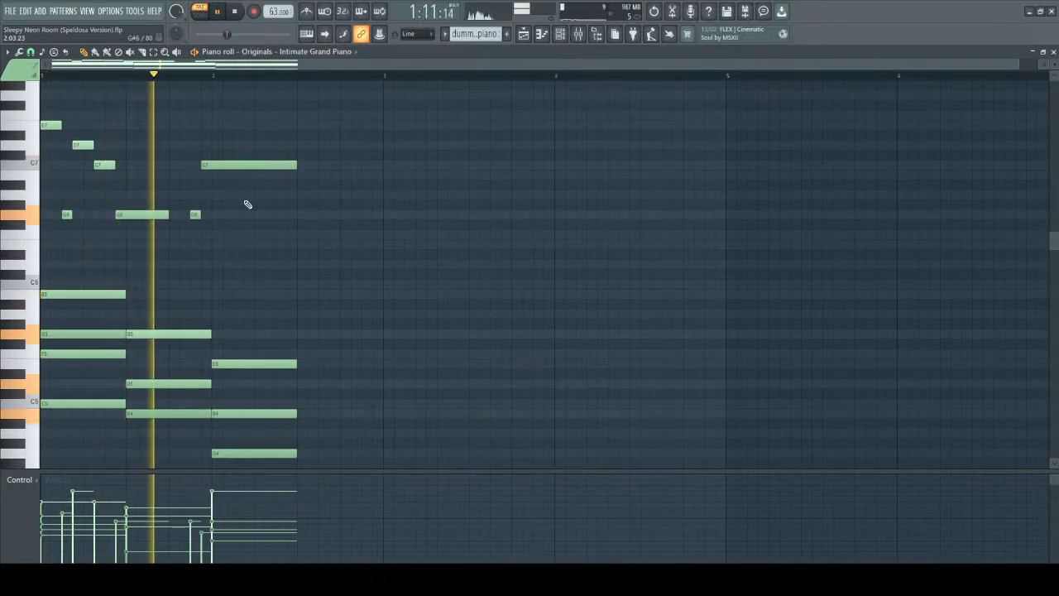
{"action": "scroll", "coordinate": [245, 205], "scroll_direction": "down", "scroll_amount": 1}
{"action": "scroll", "coordinate": [127, 208], "scroll_direction": "up", "scroll_amount": 3}
{"action": "key", "text": "space"}
Duplicate the entire progression with its melody and place the copy at the start of bar 3 at the original pitches.
{"action": "left_click_drag", "start_coordinate": [45, 153], "coordinate": [337, 488]}
{"action": "key", "text": "ctrl+c"}
{"action": "key", "text": "ctrl+v"}
{"action": "key", "text": "shift+Right"}
{"action": "left_click_drag", "start_coordinate": [254, 104], "coordinate": [595, 127]}
{"action": "scroll", "coordinate": [501, 133], "scroll_direction": "up", "scroll_amount": 11}
{"action": "scroll", "coordinate": [405, 187], "scroll_direction": "up", "scroll_amount": 3}
{"action": "scroll", "coordinate": [399, 175], "scroll_direction": "up", "scroll_amount": 1}
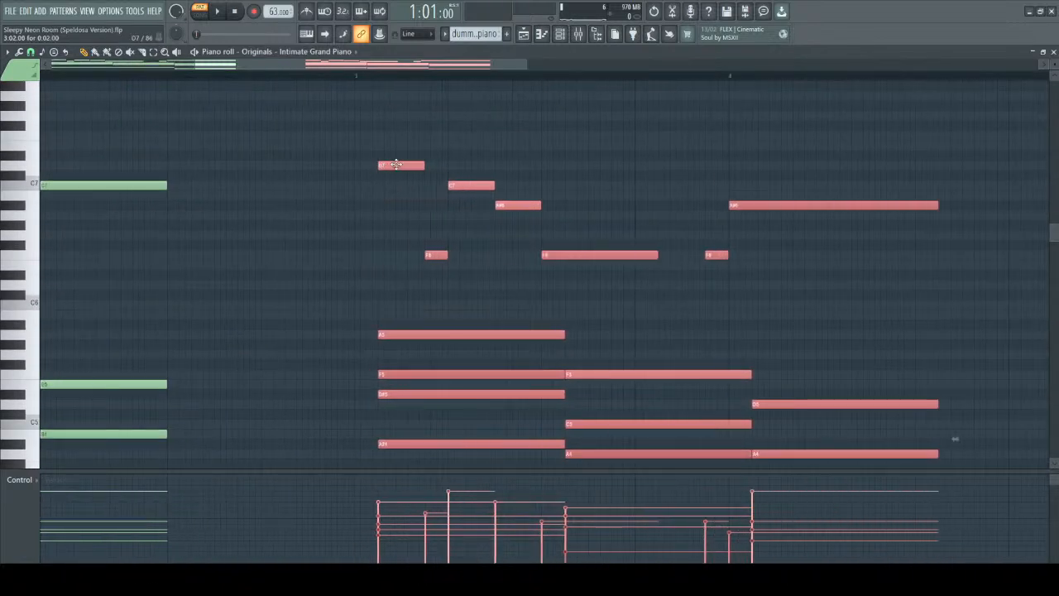
{"action": "left_click_drag", "start_coordinate": [395, 164], "coordinate": [370, 135]}
{"action": "scroll", "coordinate": [265, 187], "scroll_direction": "down", "scroll_amount": 4}
{"action": "left_click", "coordinate": [294, 176], "text": "ctrl"}
Reset all note velocities in the bar 3 copy to one uniform level and play both versions for comparison.
{"action": "left_click_drag", "start_coordinate": [277, 108], "coordinate": [514, 513]}
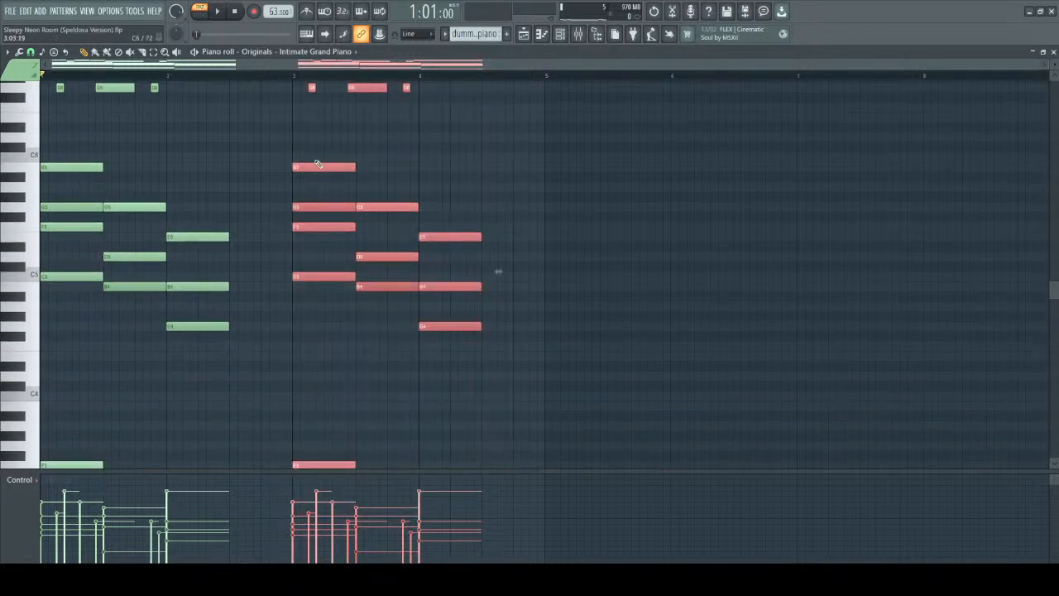
{"action": "scroll", "coordinate": [319, 165], "scroll_direction": "down", "scroll_amount": 2}
{"action": "scroll", "coordinate": [322, 287], "scroll_direction": "up", "scroll_amount": 4}
{"action": "left_click_drag", "start_coordinate": [288, 157], "coordinate": [480, 583]}
{"action": "scroll", "coordinate": [423, 235], "scroll_direction": "down", "scroll_amount": 15}
{"action": "scroll", "coordinate": [423, 234], "scroll_direction": "up", "scroll_amount": 15}
{"action": "scroll", "coordinate": [326, 189], "scroll_direction": "down", "scroll_amount": 1}
{"action": "left_click", "coordinate": [243, 172], "text": "ctrl"}
{"action": "scroll", "coordinate": [241, 172], "scroll_direction": "up", "scroll_amount": 7}
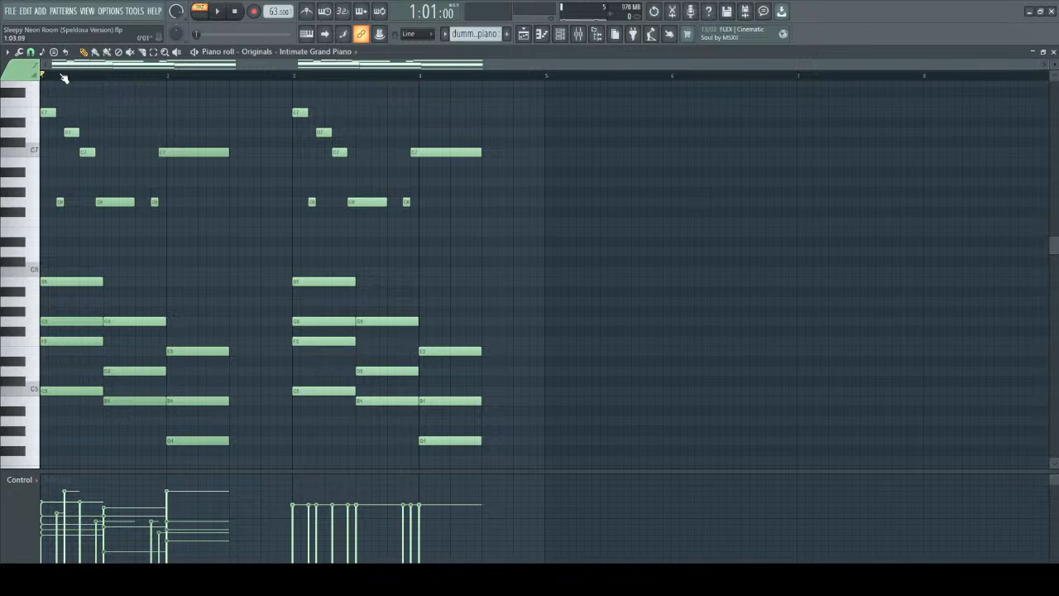
{"action": "key", "text": "space"}
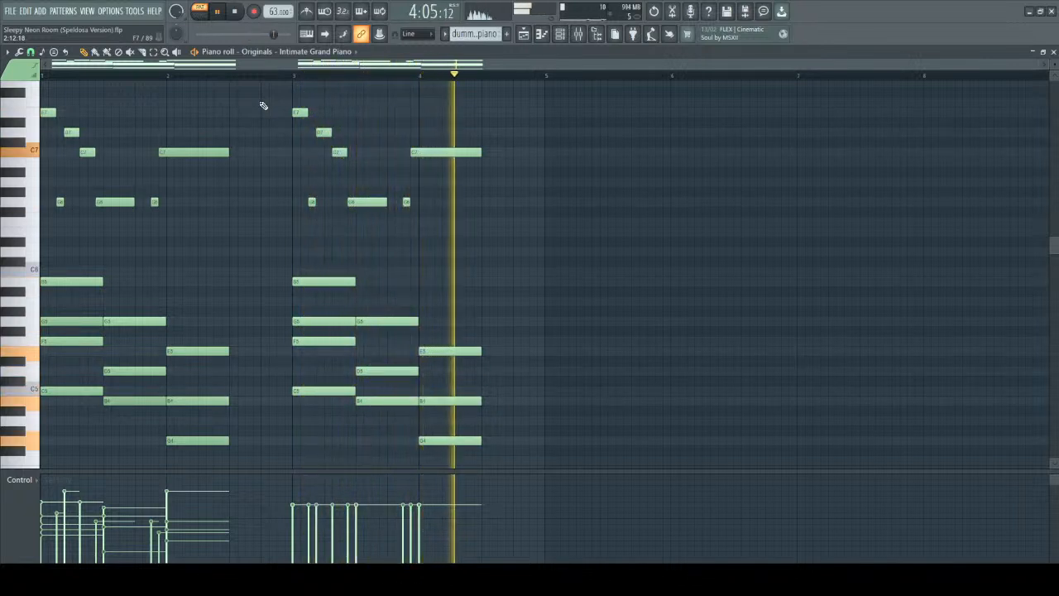
Play the opening of the varied-velocity progression from bar 1 and stop playback at its first melody notes.
{"action": "key", "text": "space"}
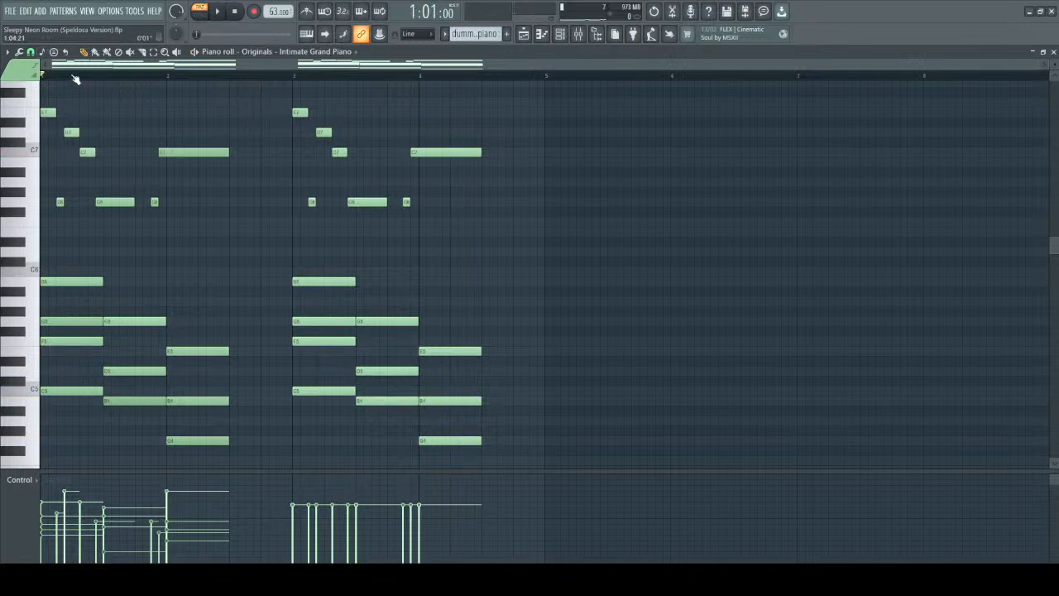
{"action": "key", "text": "space"}
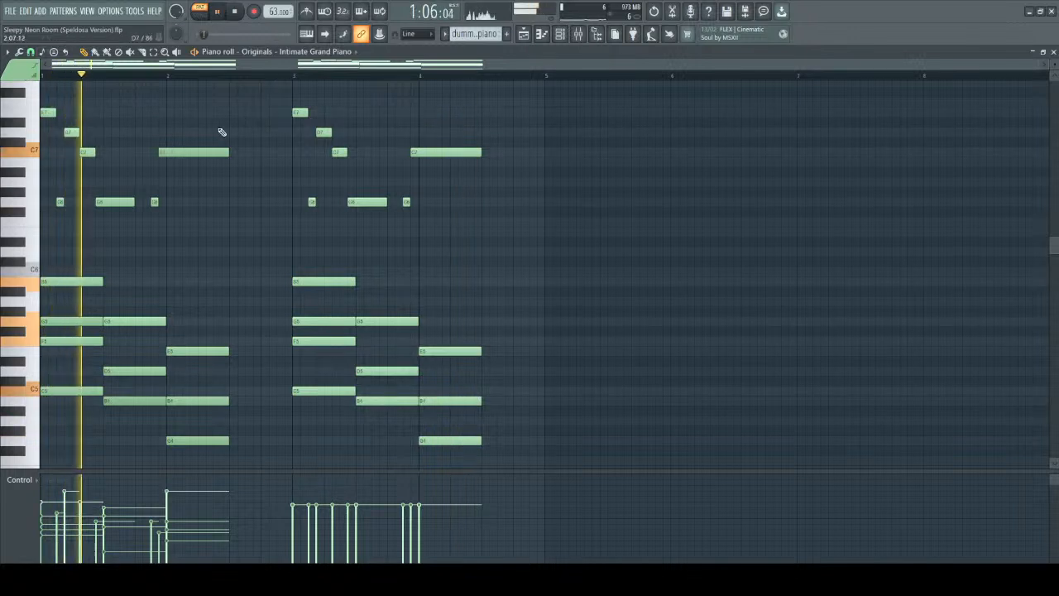
{"action": "key", "text": "space"}
{"action": "scroll", "coordinate": [133, 124], "scroll_direction": "up", "scroll_amount": 6}
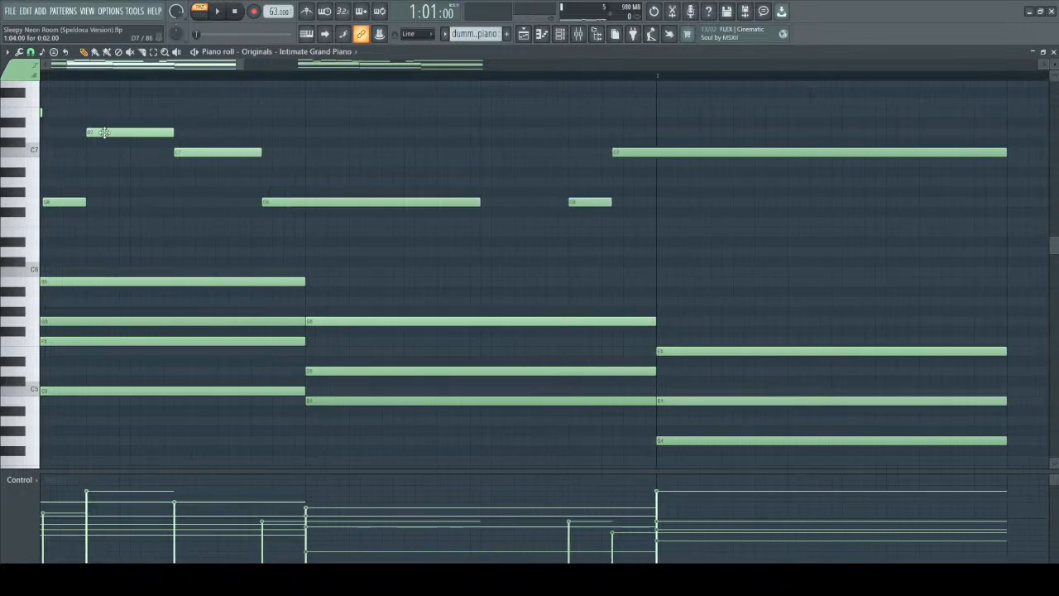
{"action": "left_click_drag", "start_coordinate": [150, 65], "coordinate": [68, 72]}
{"action": "key", "text": "space"}
{"action": "key", "text": "space"}
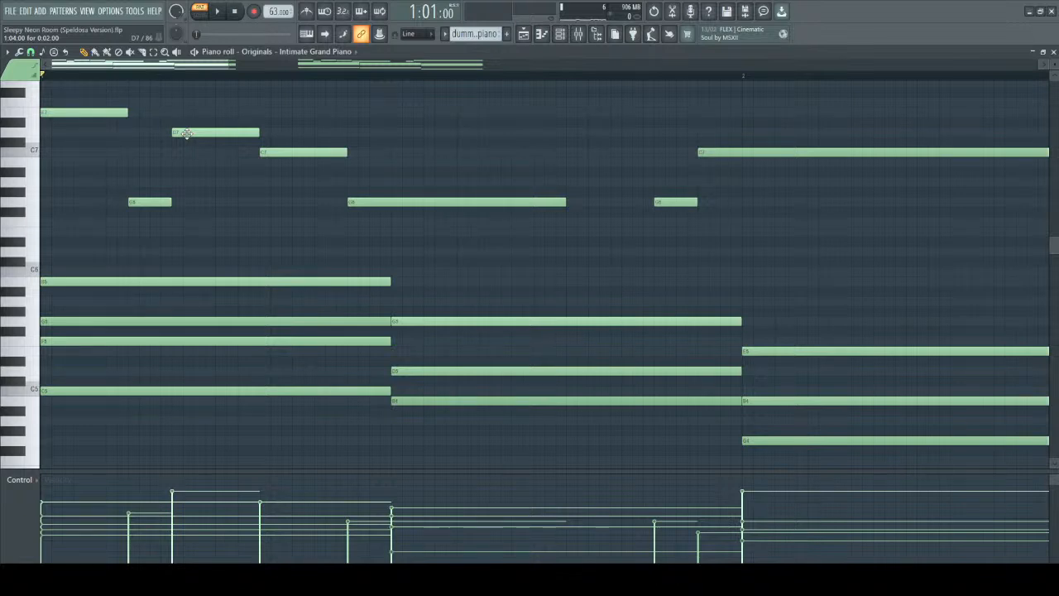
Play the varied-velocity progression, move the playhead to bar 3 and play the uniform-velocity copy for comparison.
{"action": "key", "text": "space"}
{"action": "scroll", "coordinate": [406, 123], "scroll_direction": "down", "scroll_amount": 5, "text": "ctrl"}
{"action": "key", "text": "space"}
{"action": "left_click", "coordinate": [295, 79]}
{"action": "key", "text": "space"}
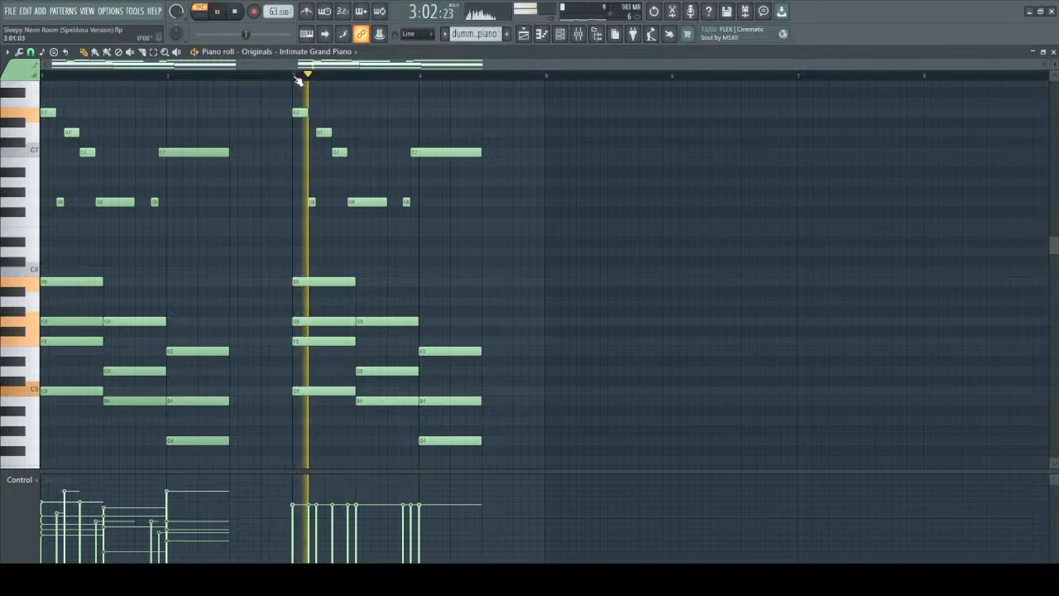
{"action": "key", "text": "space"}
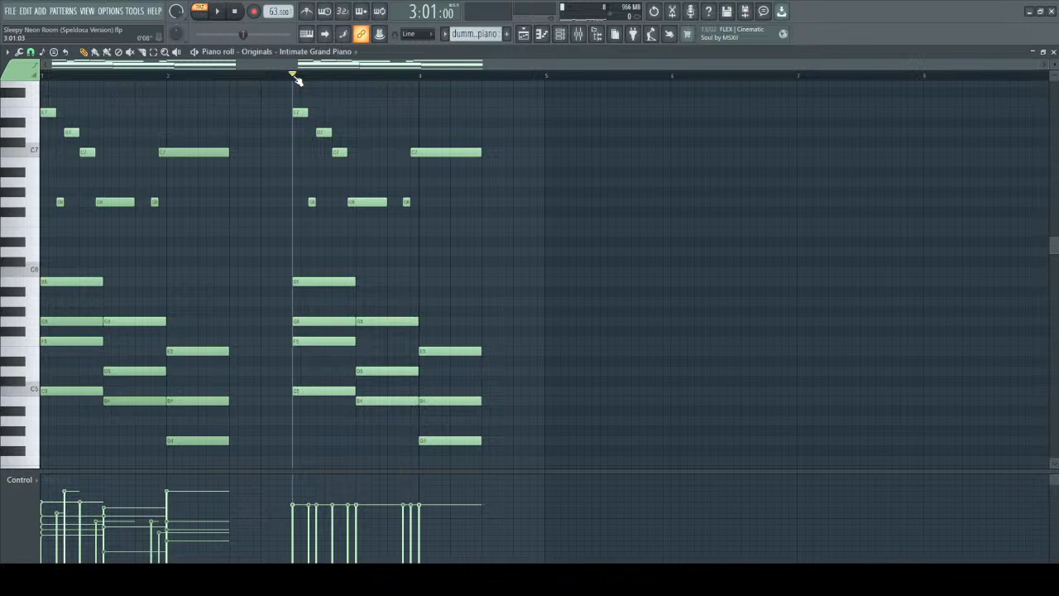
Play the start of the bar 3 copy, return the playhead to bar 1 and play the varied-velocity version.
{"action": "scroll", "coordinate": [355, 103], "scroll_direction": "up", "scroll_amount": 4}
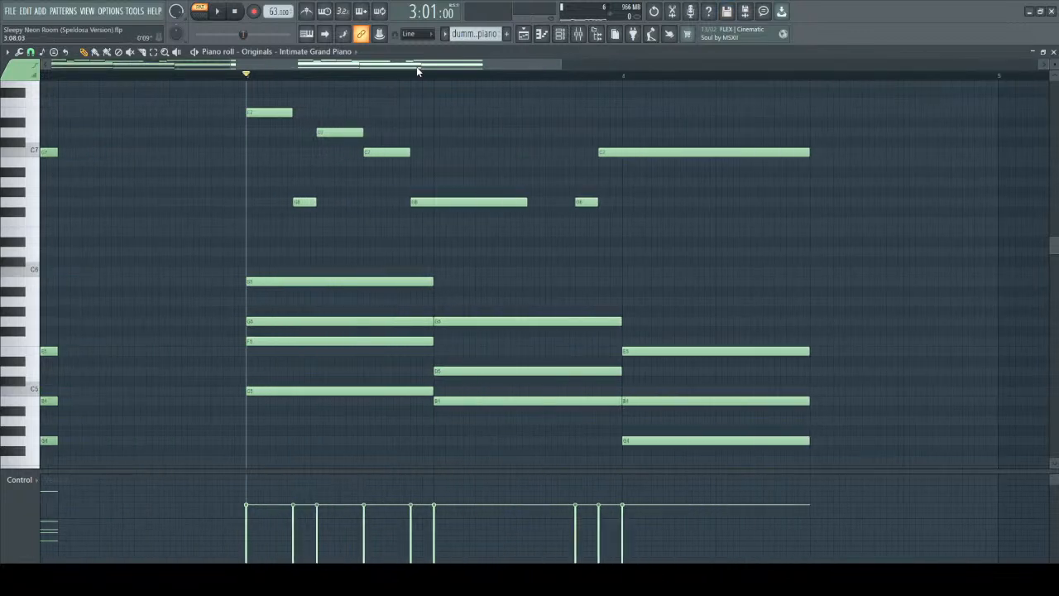
{"action": "left_click_drag", "start_coordinate": [416, 67], "coordinate": [157, 65]}
{"action": "key", "text": "space"}
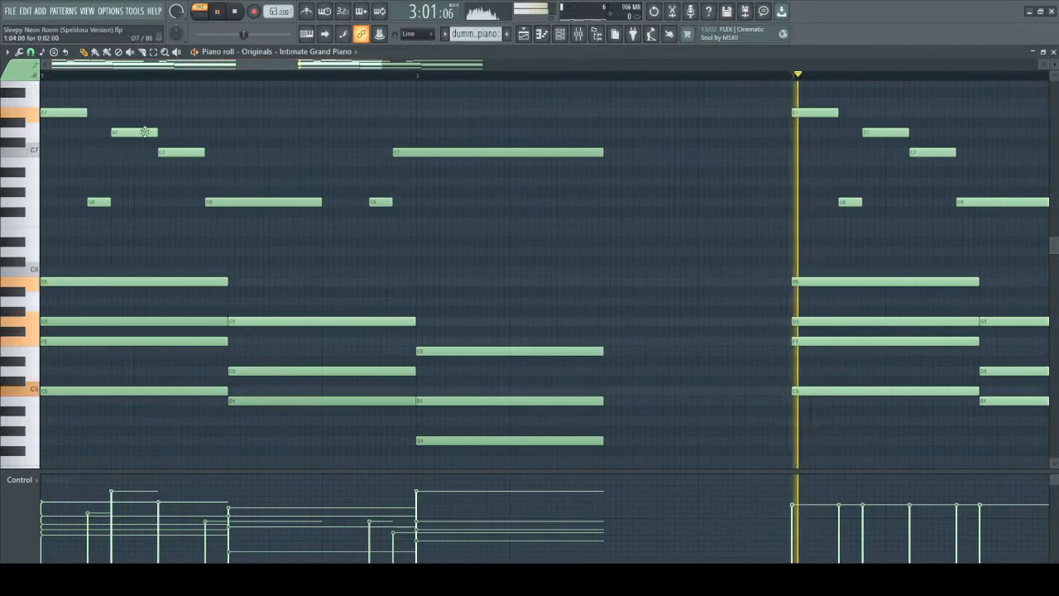
{"action": "key", "text": "space"}
{"action": "left_click", "coordinate": [50, 78]}
{"action": "key", "text": "space"}
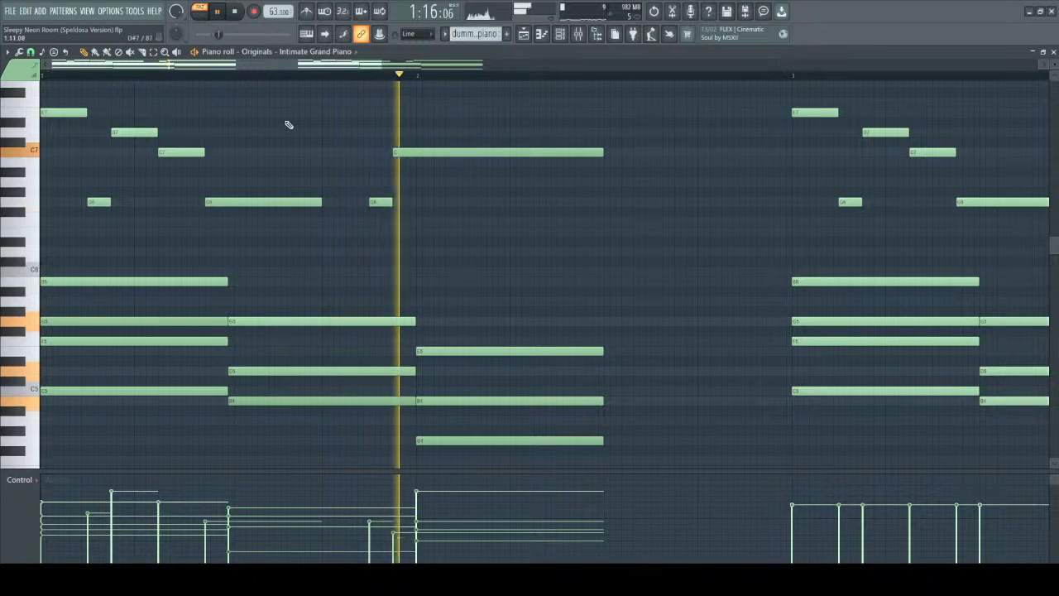
{"action": "key", "text": "space"}
Raise the velocities of the last short G6 and the long C7 in the bar 1 melody and play the progression.
{"action": "scroll", "coordinate": [79, 139], "scroll_direction": "up", "scroll_amount": 3}
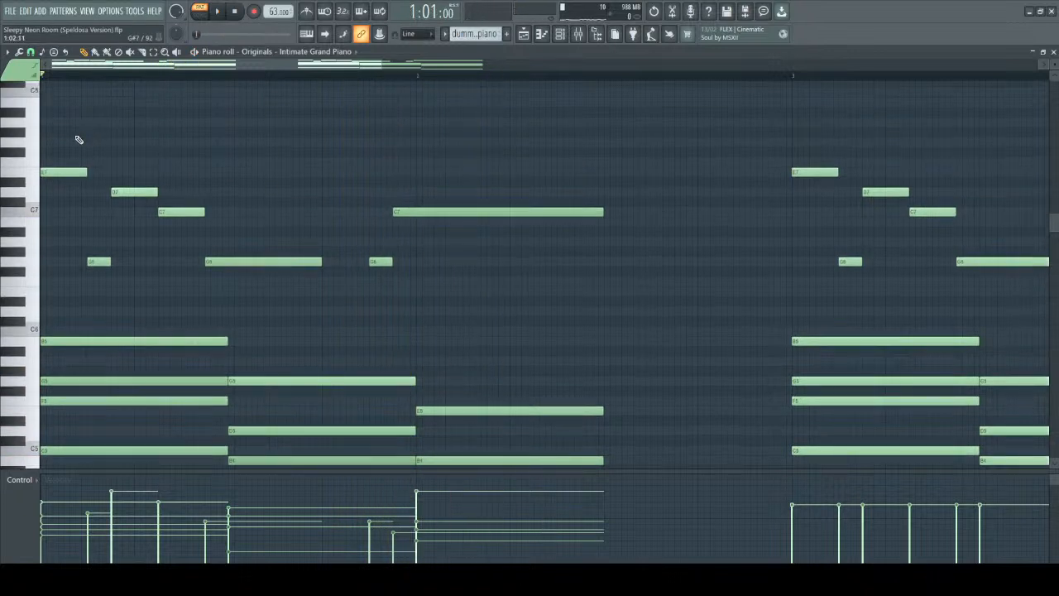
{"action": "left_click_drag", "start_coordinate": [51, 137], "coordinate": [528, 313]}
{"action": "left_click", "coordinate": [516, 306], "text": "ctrl"}
{"action": "left_click", "coordinate": [376, 264]}
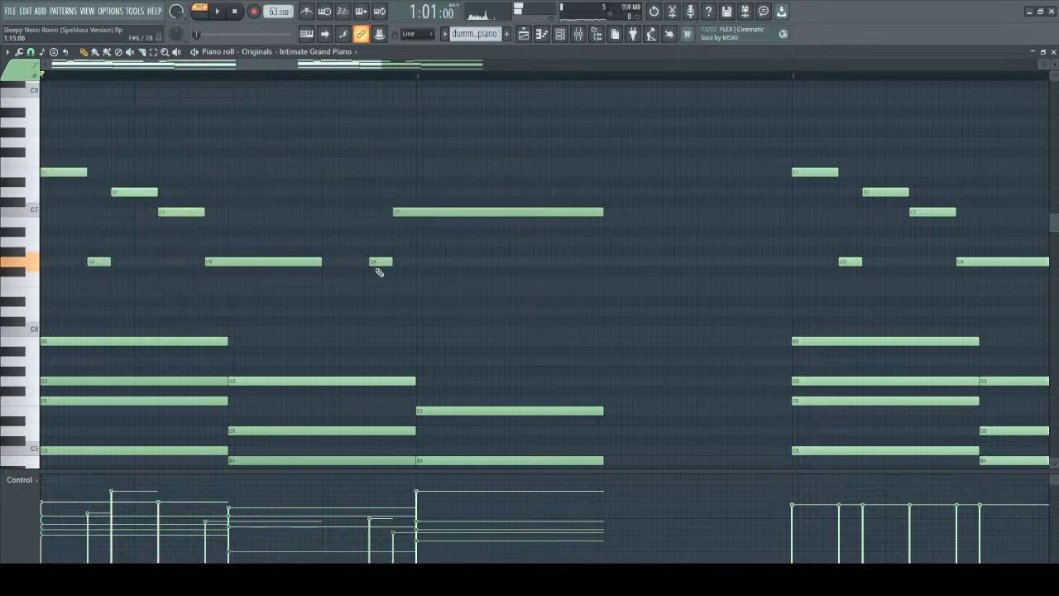
{"action": "left_click", "coordinate": [447, 214]}
{"action": "left_click", "coordinate": [379, 263]}
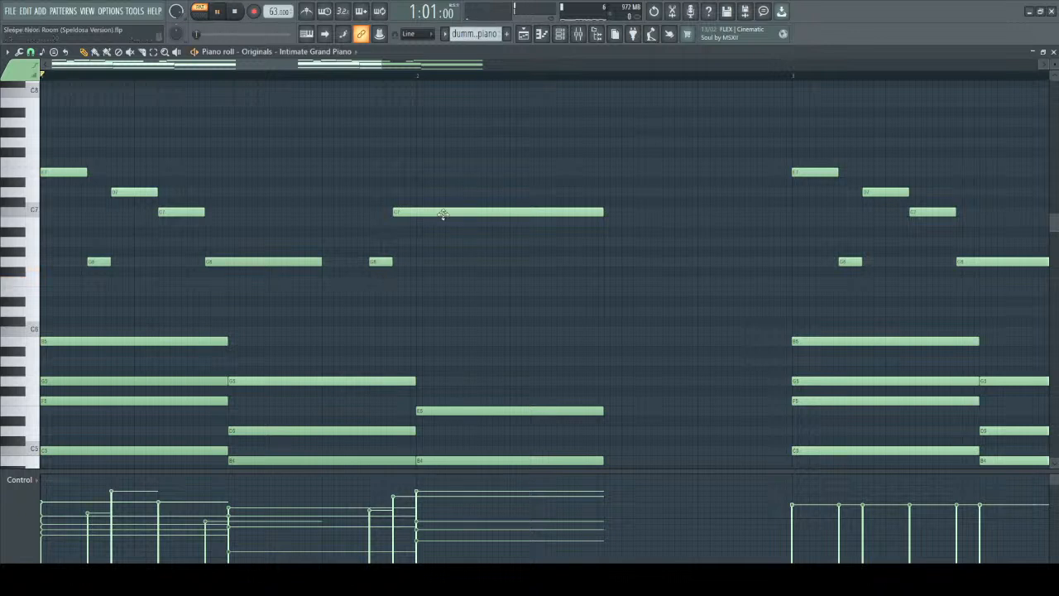
{"action": "key", "text": "space"}
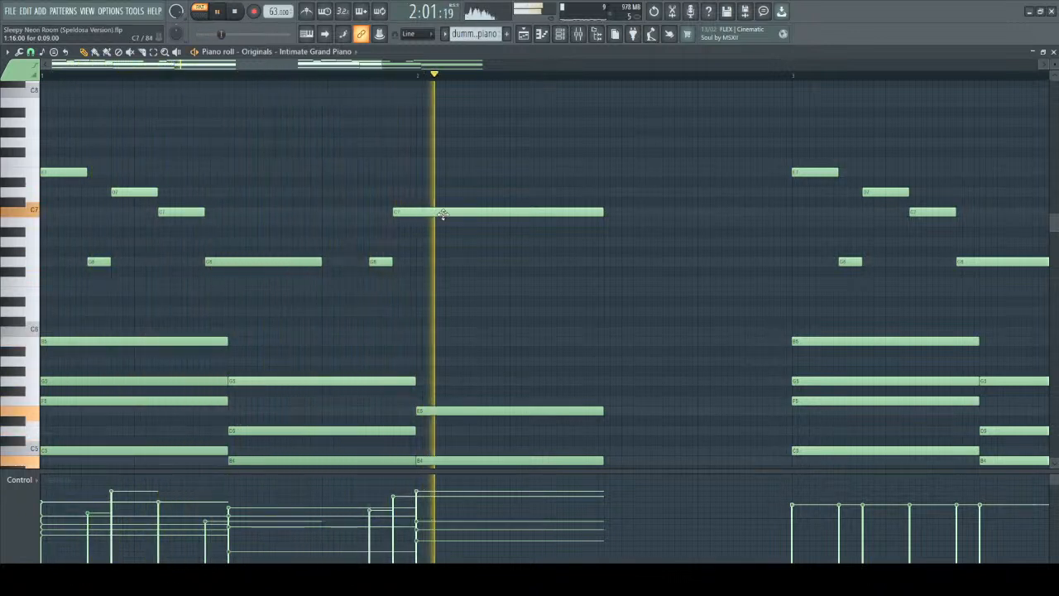
{"action": "key", "text": "space"}
Lower the velocities of the closing G6 and C7 melody notes below the preceding peak notes and play the progression again.
{"action": "left_click_drag", "start_coordinate": [48, 138], "coordinate": [579, 297]}
{"action": "key", "text": "ctrl+d"}
{"action": "scroll", "coordinate": [370, 261], "scroll_direction": "down", "scroll_amount": 3}
{"action": "scroll", "coordinate": [448, 214], "scroll_direction": "down", "scroll_amount": 5}
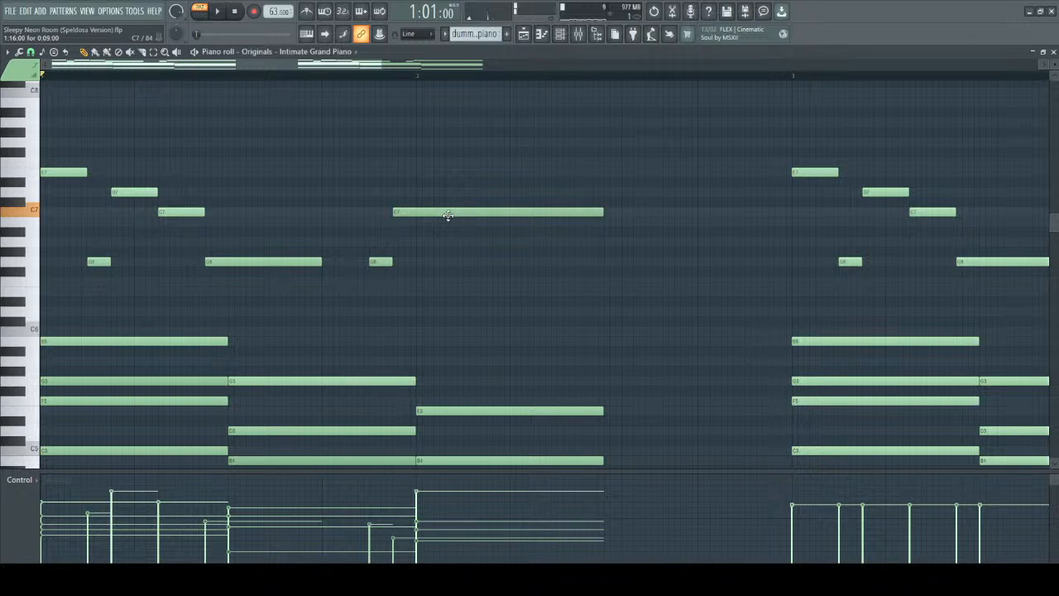
{"action": "key", "text": "space"}
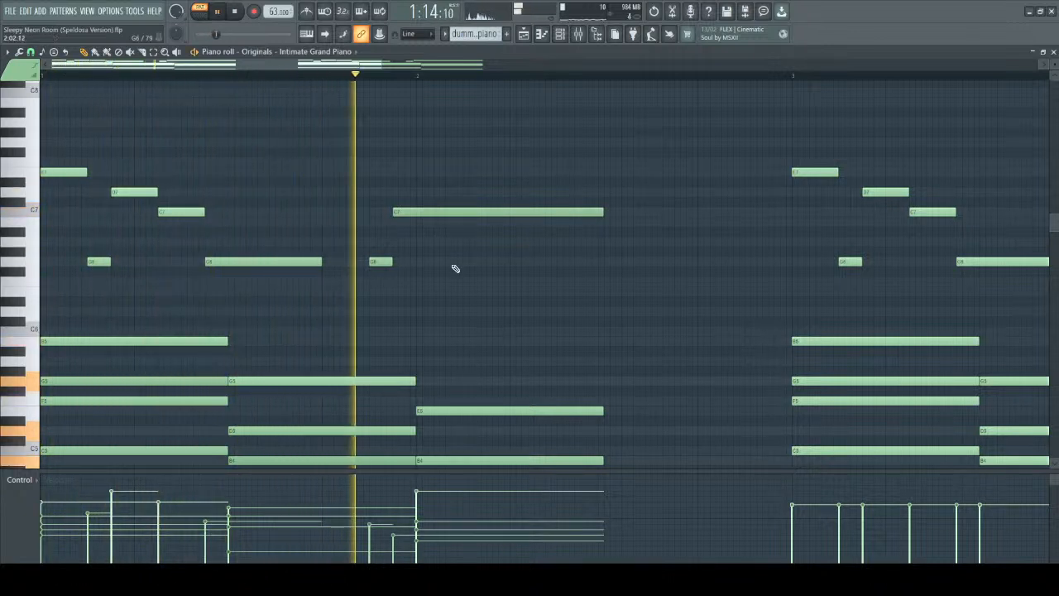
{"action": "scroll", "coordinate": [570, 239], "scroll_direction": "down", "scroll_amount": 2}
{"action": "key", "text": "space"}
{"action": "scroll", "coordinate": [570, 226], "scroll_direction": "down", "scroll_amount": 2}
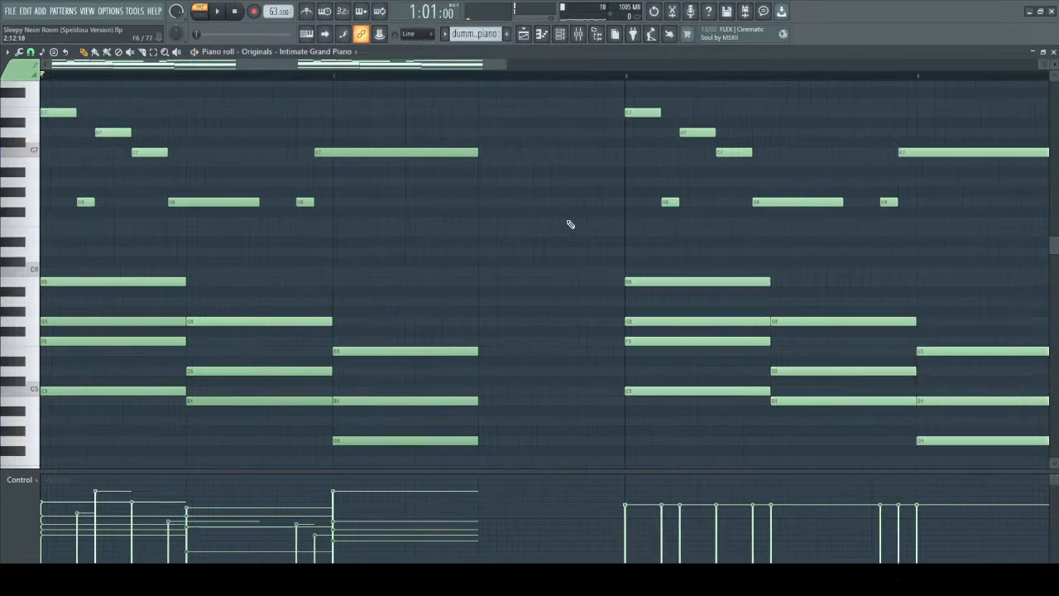
Select the upper notes of the three chords in bars 1 and 2 one chord at a time to examine their velocities.
{"action": "left_click_drag", "start_coordinate": [358, 100], "coordinate": [453, 470]}
{"action": "scroll", "coordinate": [490, 370], "scroll_direction": "up", "scroll_amount": 2}
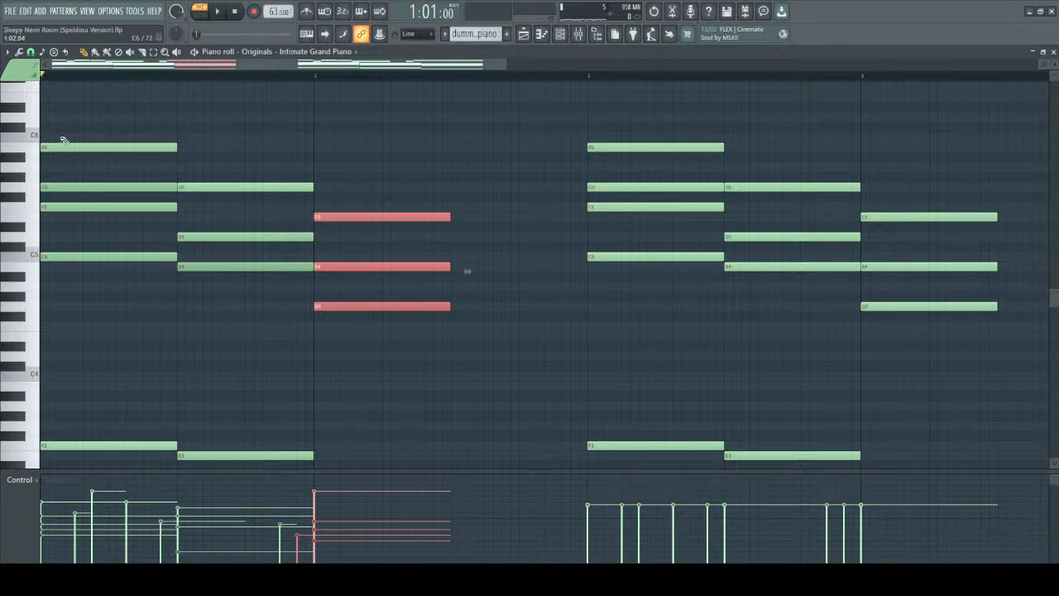
{"action": "left_click_drag", "start_coordinate": [63, 143], "coordinate": [170, 284]}
{"action": "left_click_drag", "start_coordinate": [226, 164], "coordinate": [237, 364]}
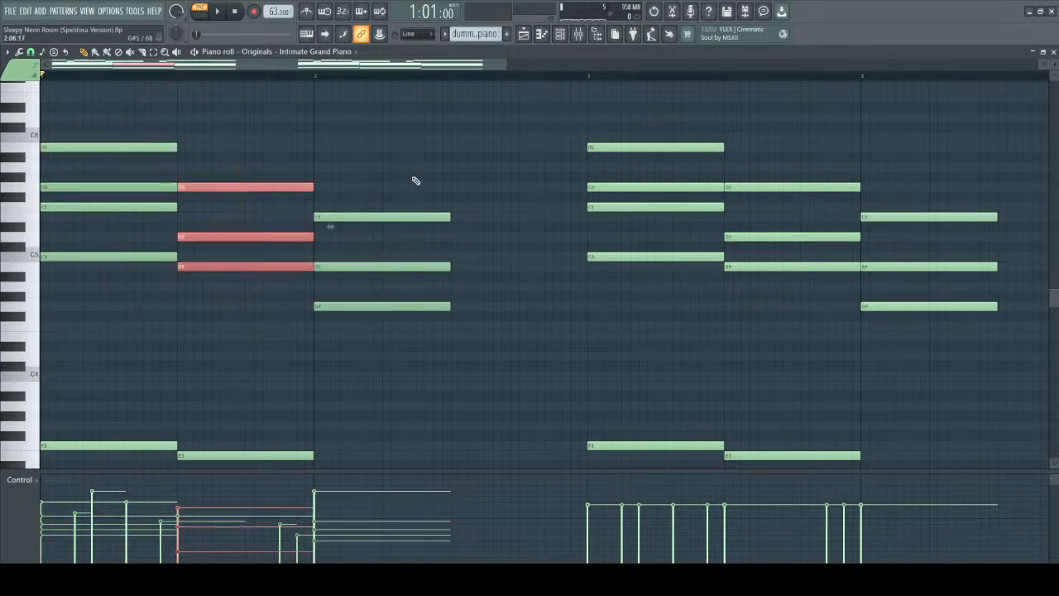
{"action": "left_click_drag", "start_coordinate": [411, 176], "coordinate": [457, 432]}
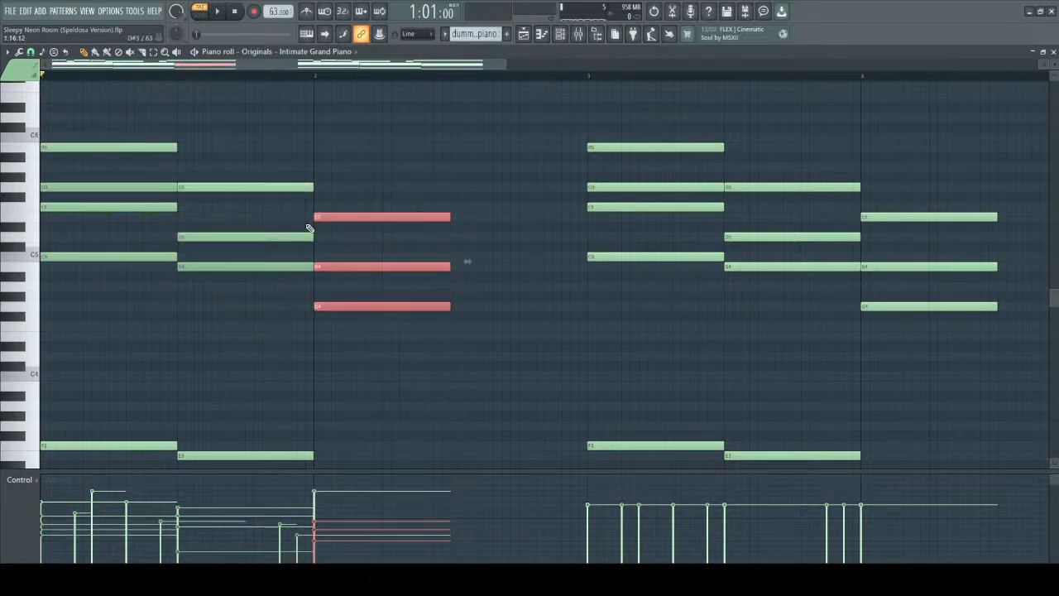
{"action": "scroll", "coordinate": [310, 229], "scroll_direction": "up", "scroll_amount": 5}
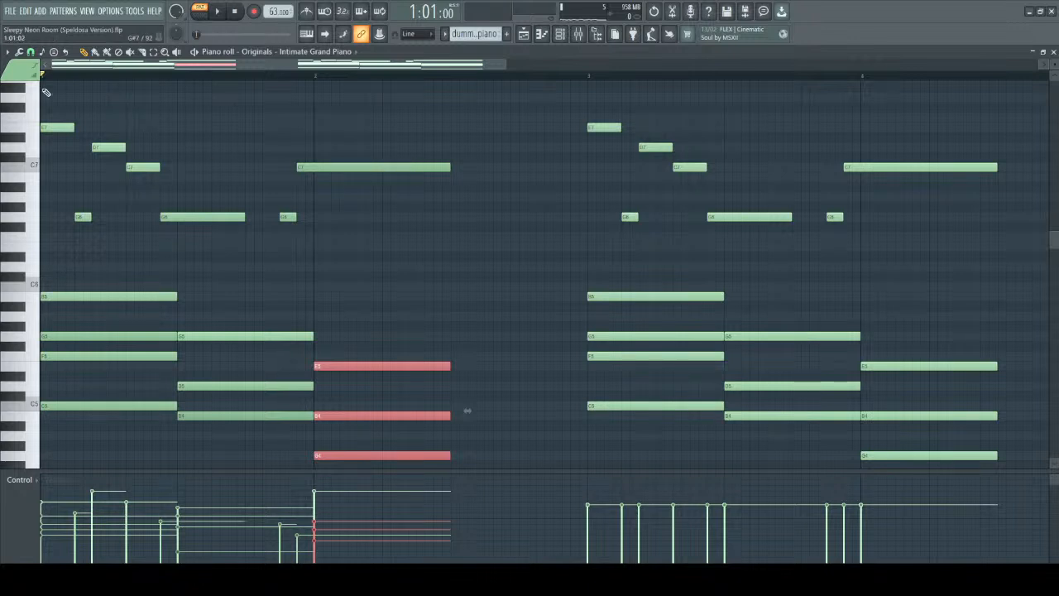
Play the varied-velocity progression from bar 1 into bar 2, stop playback and close the piano roll.
{"action": "key", "text": "space"}
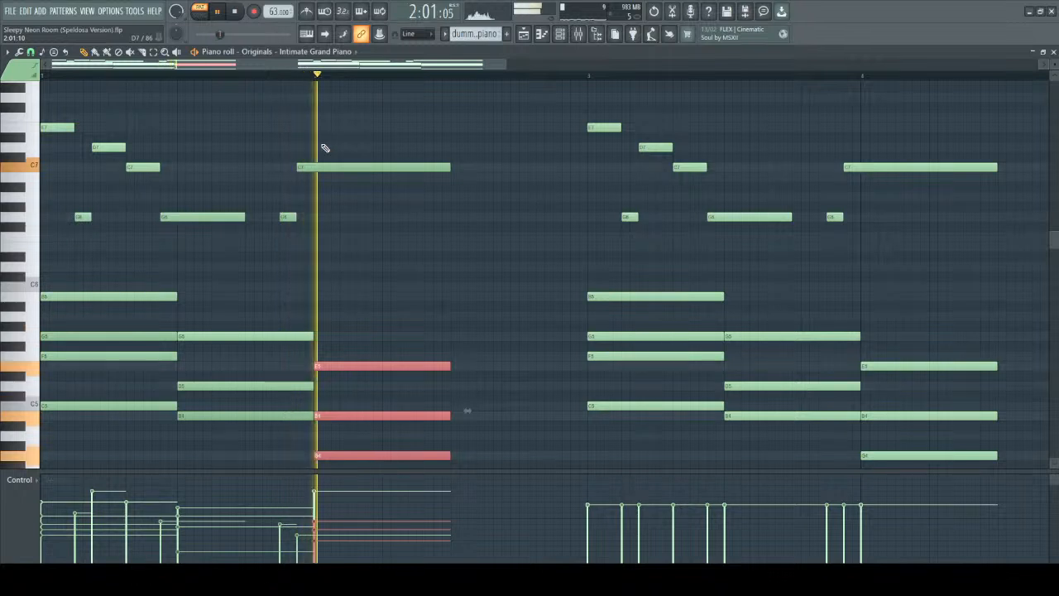
{"action": "key", "text": "space"}
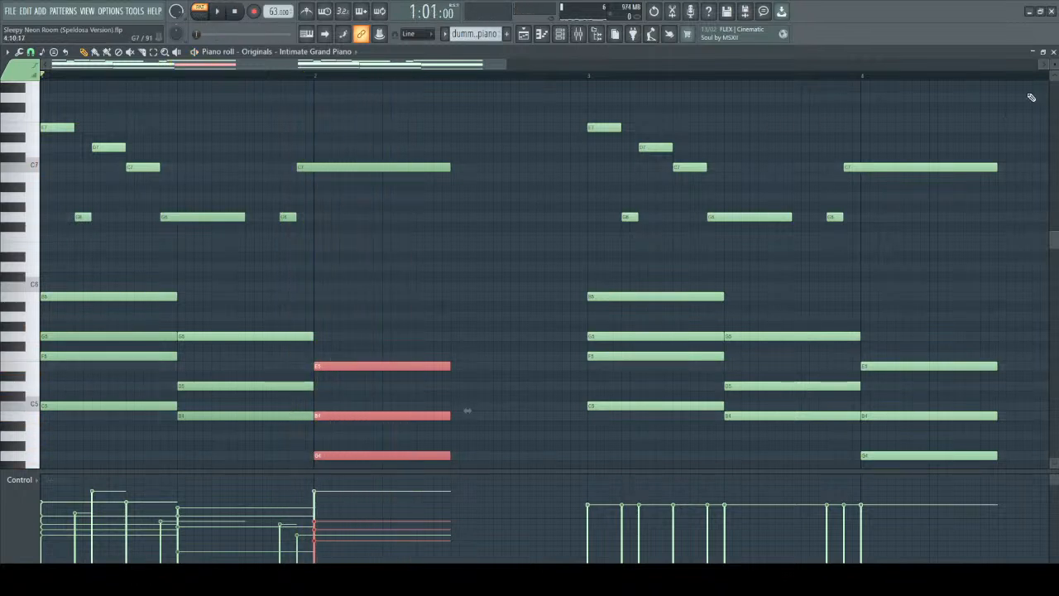
{"action": "left_click", "coordinate": [1053, 52]}
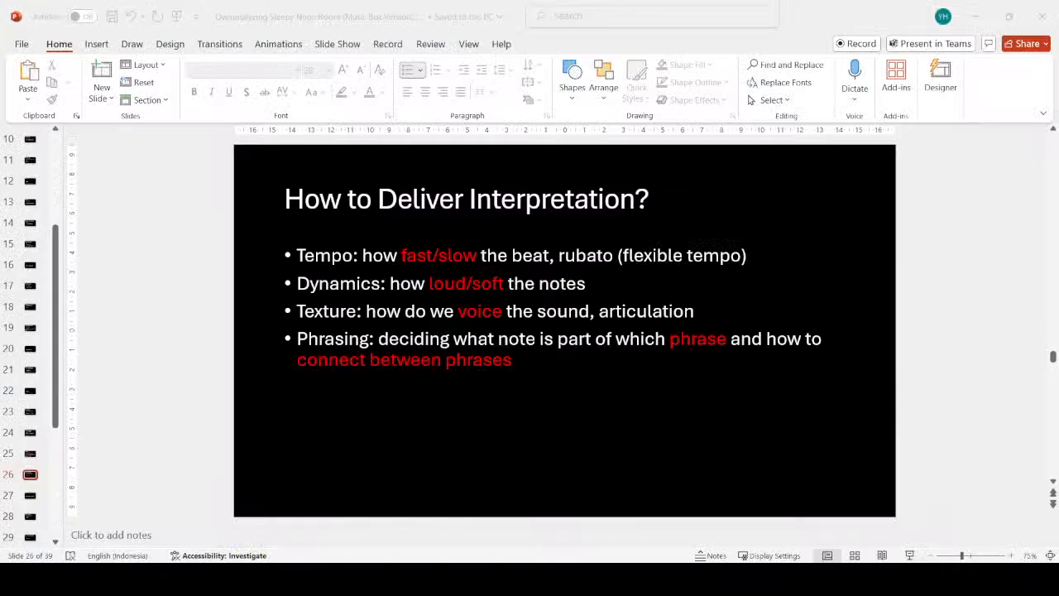
Switch to the PowerPoint presentation and advance from the "How to Deliver Interpretation?" slide to "What is Musical Prodigy?".
{"action": "left_click", "coordinate": [174, 212]}
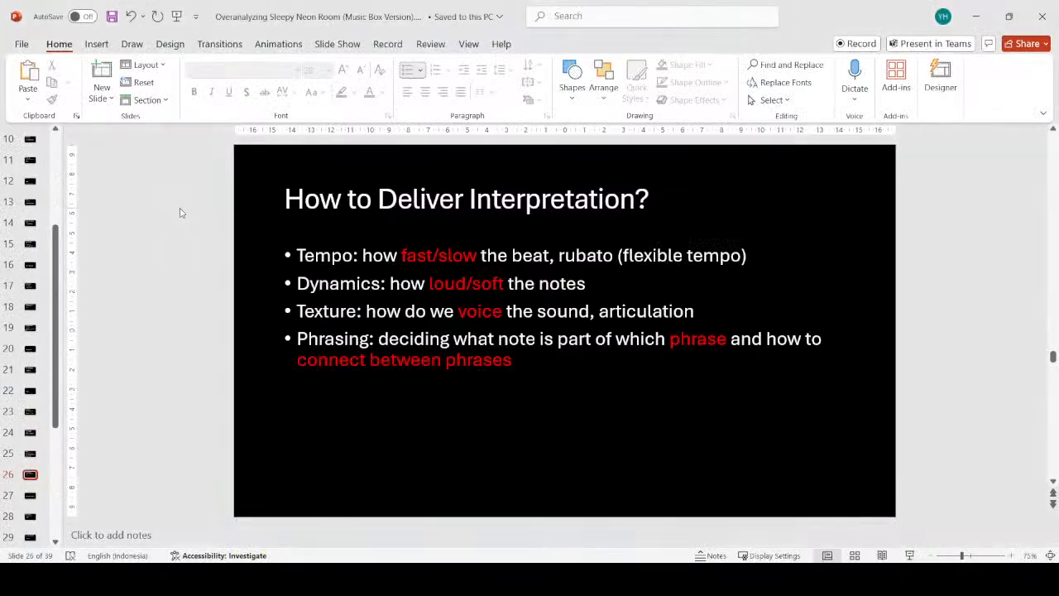
{"action": "scroll", "coordinate": [181, 213], "scroll_direction": "down", "scroll_amount": 1}
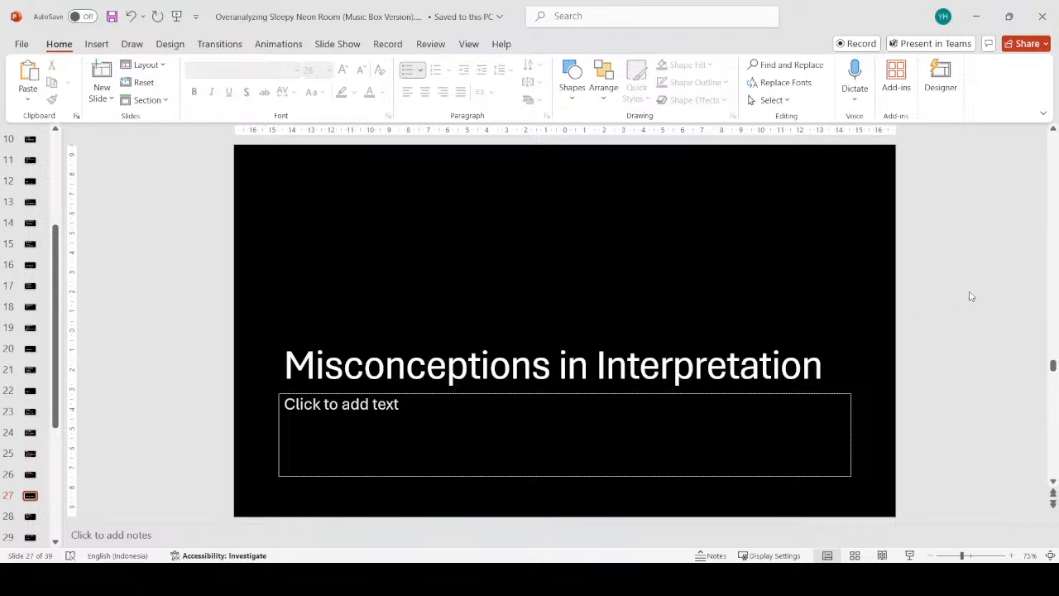
{"action": "scroll", "coordinate": [971, 297], "scroll_direction": "down", "scroll_amount": 1}
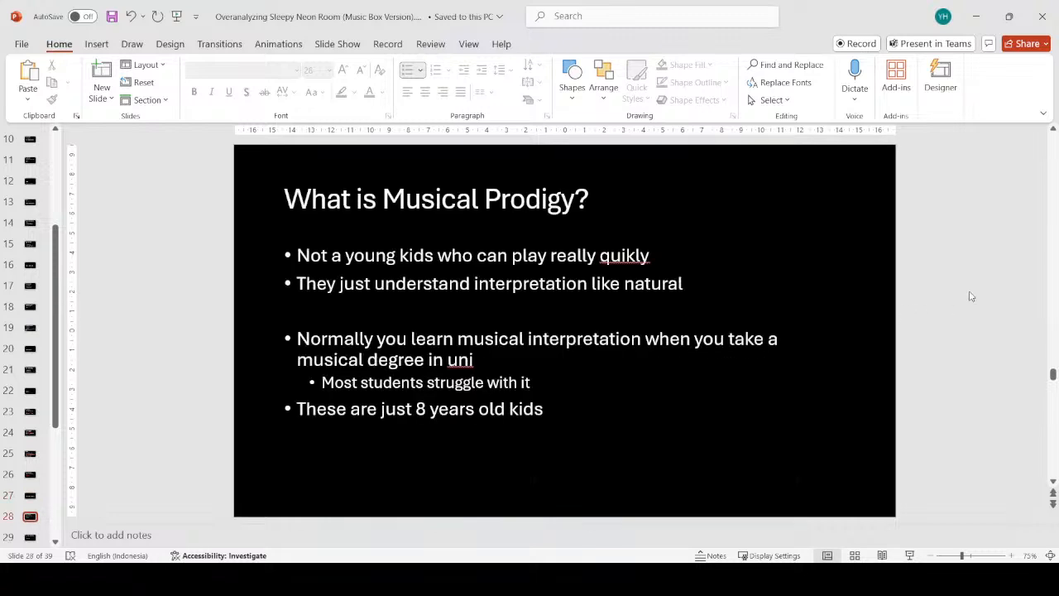
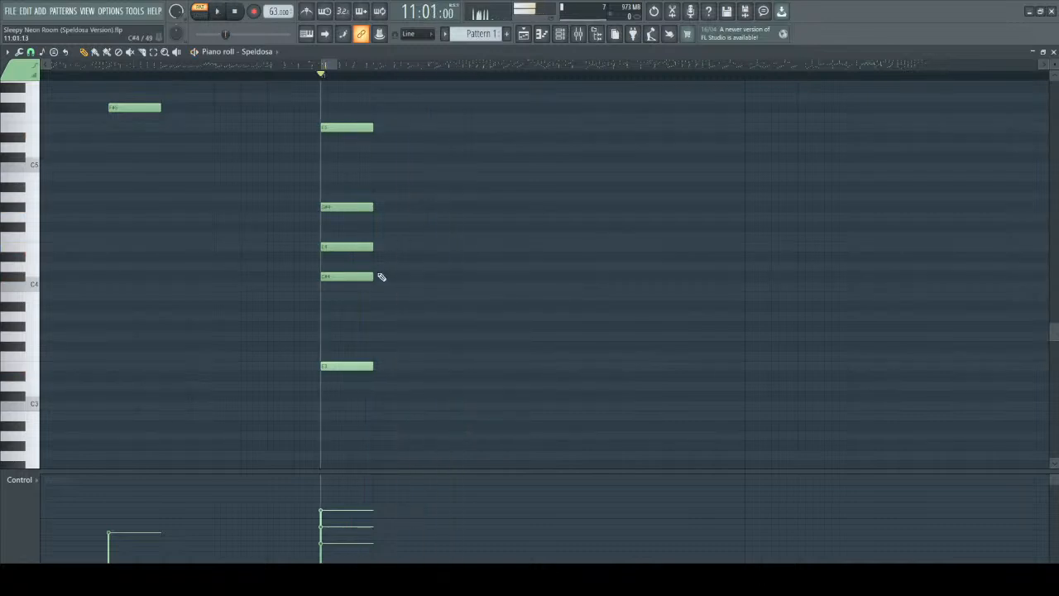
{"action": "key", "text": "ctrl+z"}
{"action": "key", "text": "ctrl+z"}
{"action": "key", "text": "ctrl+z"}
{"action": "key", "text": "ctrl+z"}
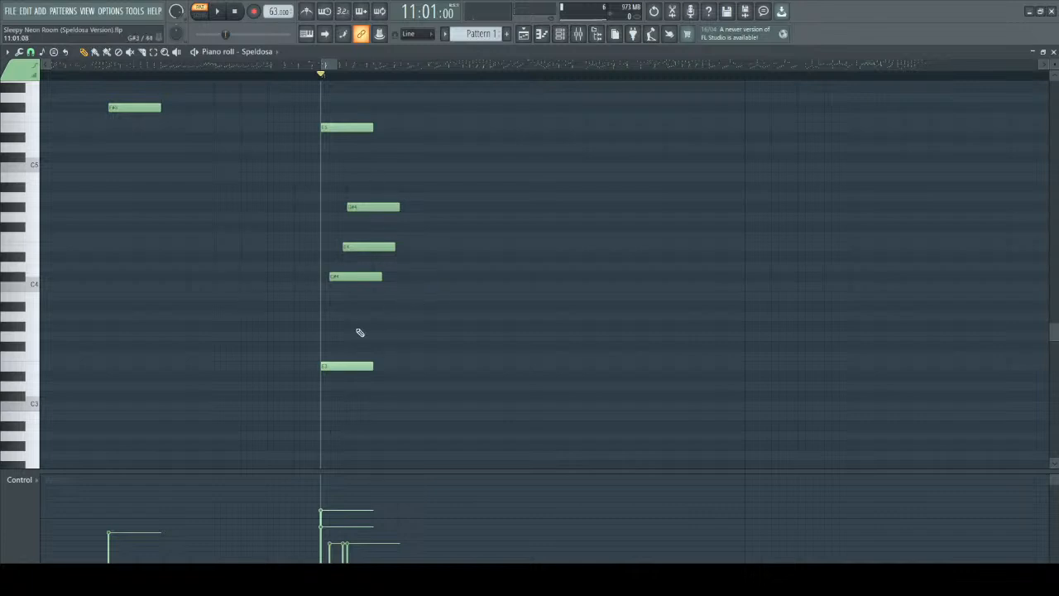
Undo the alignment of the bar 11 chord notes to restore their staggered starts and play the chord several times.
{"action": "key", "text": "space"}
{"action": "key", "text": "space"}
{"action": "key", "text": "space"}
{"action": "key", "text": "space"}
{"action": "key", "text": "space"}
{"action": "key", "text": "space"}
{"action": "scroll", "coordinate": [526, 258], "scroll_direction": "down", "scroll_amount": 5}
{"action": "scroll", "coordinate": [541, 263], "scroll_direction": "up", "scroll_amount": 5}
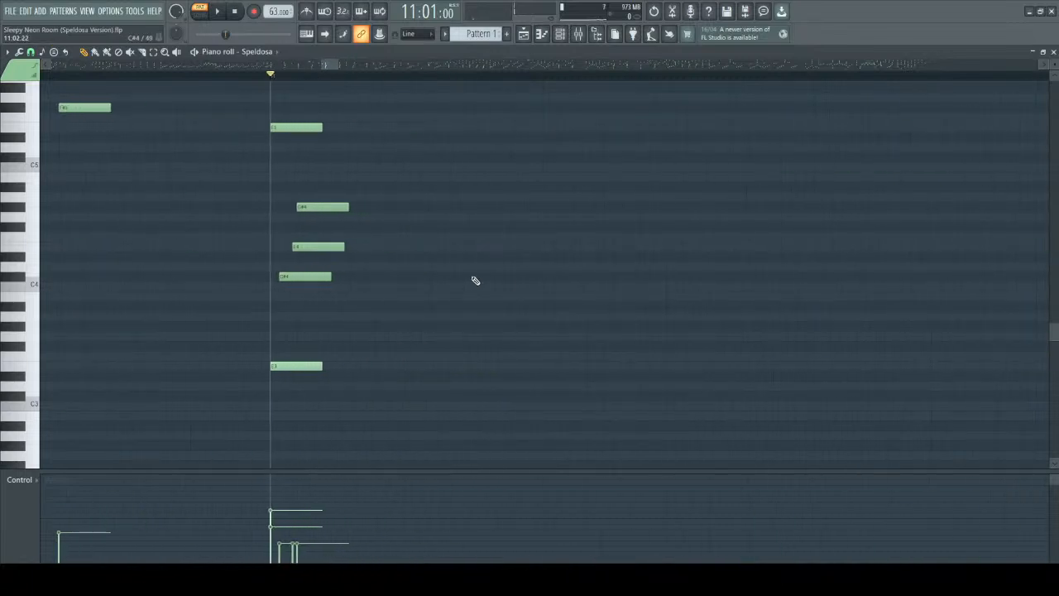
Select the four lower notes of the bar 11 chord to examine their staggered timing.
{"action": "left_click_drag", "start_coordinate": [244, 183], "coordinate": [381, 420]}
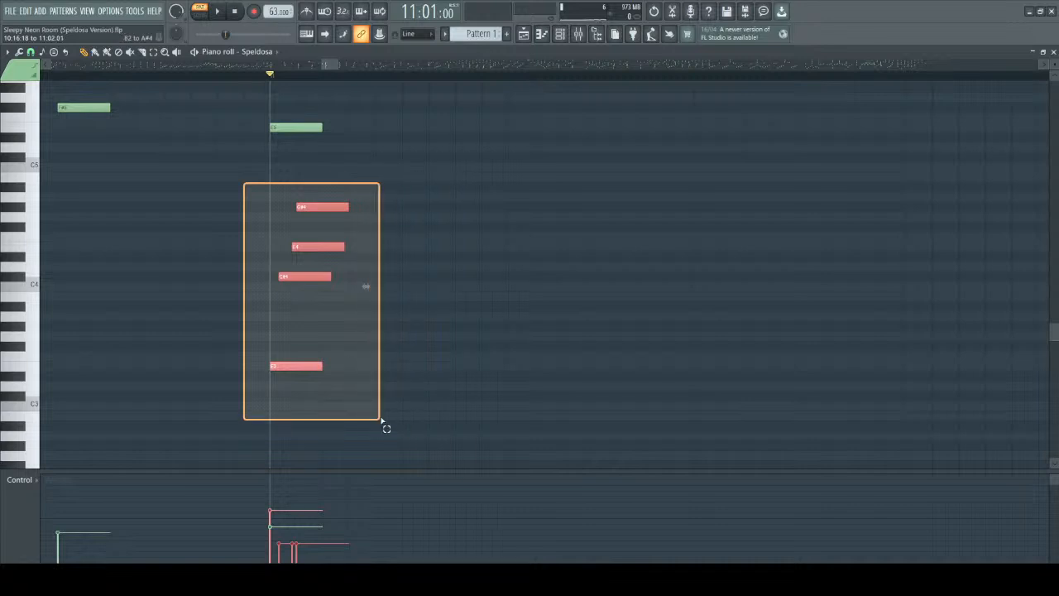
{"action": "left_click_drag", "start_coordinate": [381, 420], "coordinate": [383, 420]}
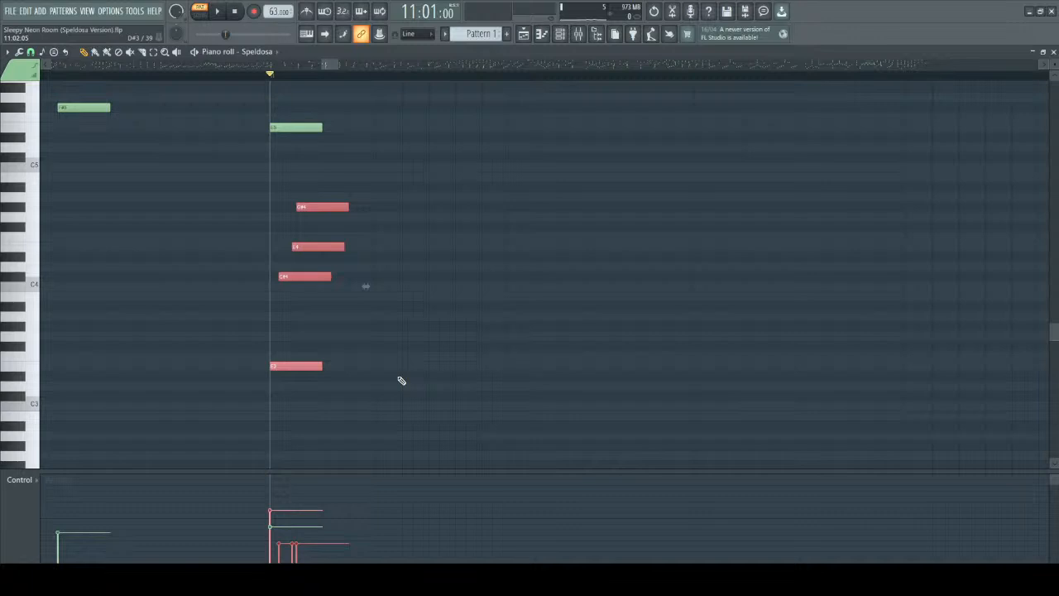
{"action": "scroll", "coordinate": [401, 381], "scroll_direction": "down", "scroll_amount": 3}
{"action": "scroll", "coordinate": [463, 306], "scroll_direction": "up", "scroll_amount": 2}
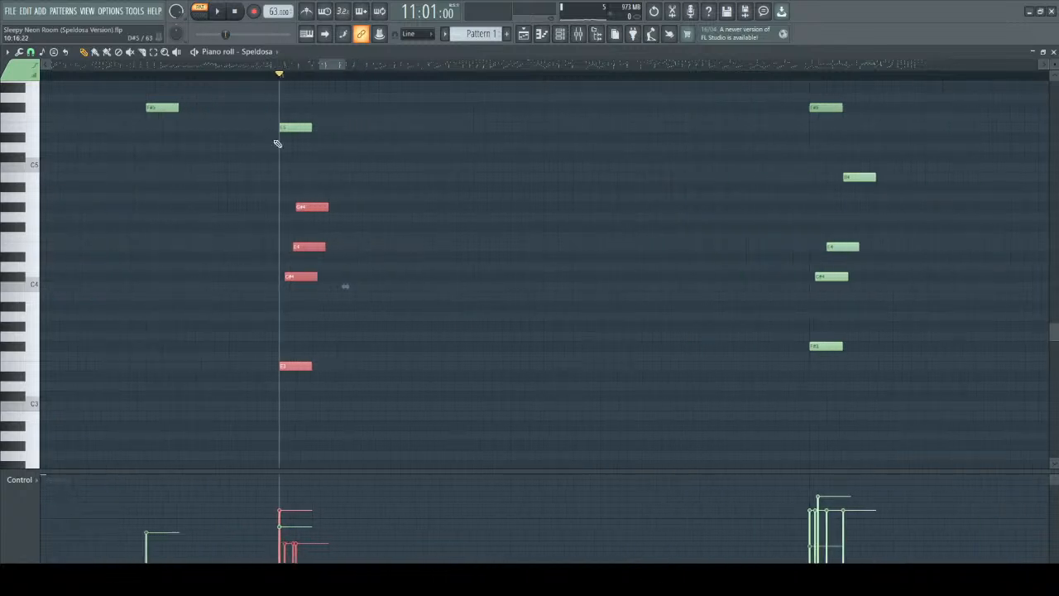
Play the passage from bar 10 towards bar 11 to hear the staggered chords, and stop playback.
{"action": "scroll", "coordinate": [184, 103], "scroll_direction": "down", "scroll_amount": 4}
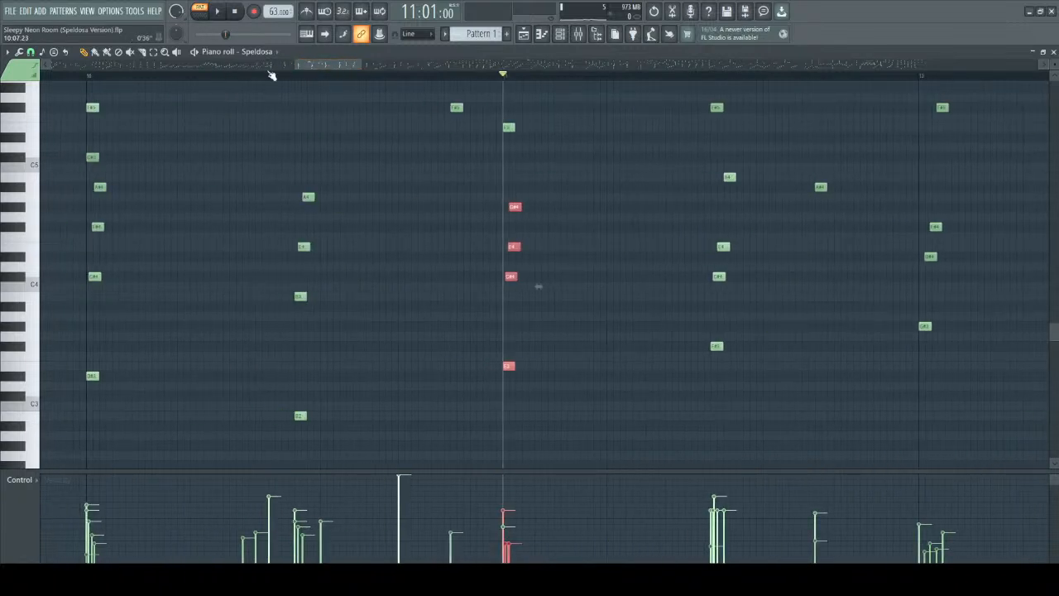
{"action": "left_click", "coordinate": [103, 74]}
{"action": "key", "text": "space"}
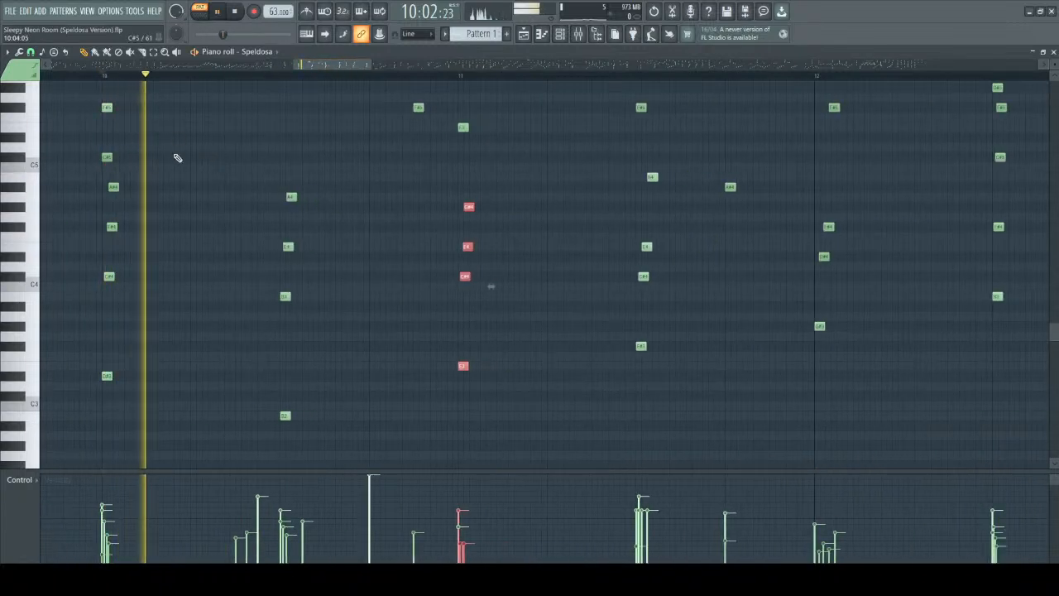
{"action": "scroll", "coordinate": [227, 206], "scroll_direction": "up", "scroll_amount": 1}
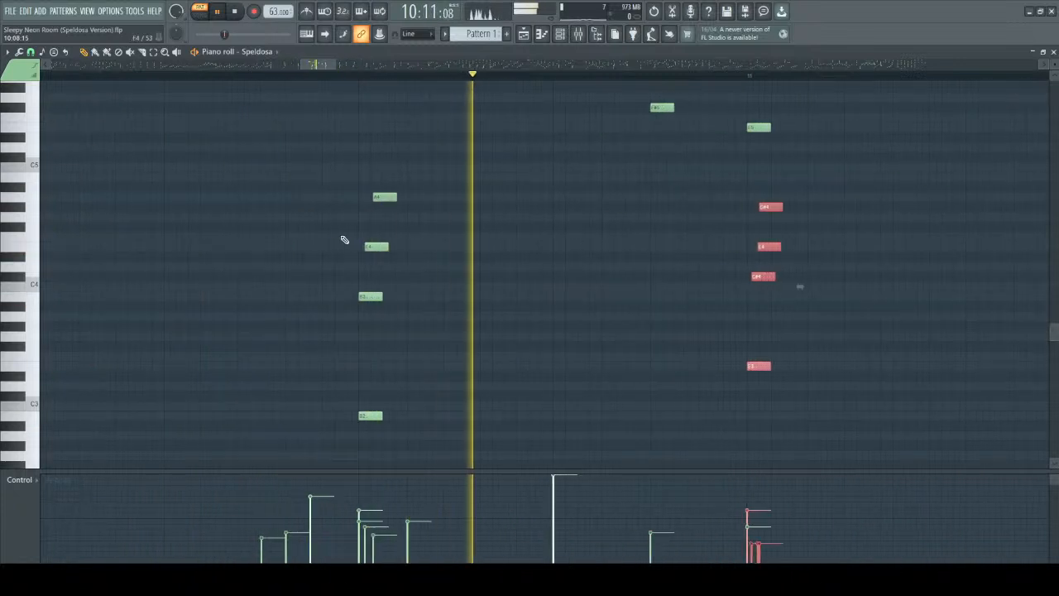
{"action": "scroll", "coordinate": [313, 242], "scroll_direction": "down", "scroll_amount": 1}
{"action": "key", "text": "space"}
Select the notes of the bar 10 chord to examine them, clear the selection and play the chord twice.
{"action": "scroll", "coordinate": [208, 157], "scroll_direction": "down", "scroll_amount": 1}
{"action": "scroll", "coordinate": [146, 173], "scroll_direction": "up", "scroll_amount": 5}
{"action": "left_click_drag", "start_coordinate": [141, 134], "coordinate": [306, 447]}
{"action": "left_click", "coordinate": [335, 392], "text": "ctrl"}
{"action": "key", "text": "space"}
Try delaying the C#4, F#4 and A#4 notes of the bar 10 chord into evenly spaced steps and play it.
{"action": "key", "text": "space"}
{"action": "key", "text": "space"}
{"action": "key", "text": "space"}
{"action": "left_click_drag", "start_coordinate": [207, 247], "coordinate": [217, 246]}
{"action": "left_click_drag", "start_coordinate": [199, 199], "coordinate": [222, 201]}
{"action": "left_click_drag", "start_coordinate": [220, 159], "coordinate": [264, 160]}
{"action": "key", "text": "space"}
{"action": "key", "text": "space"}
{"action": "key", "text": "space"}
{"action": "key", "text": "space"}
Undo the even spacing of the bar 10 chord's inner notes and play the chord with its previous timing.
{"action": "key", "text": "ctrl+z"}
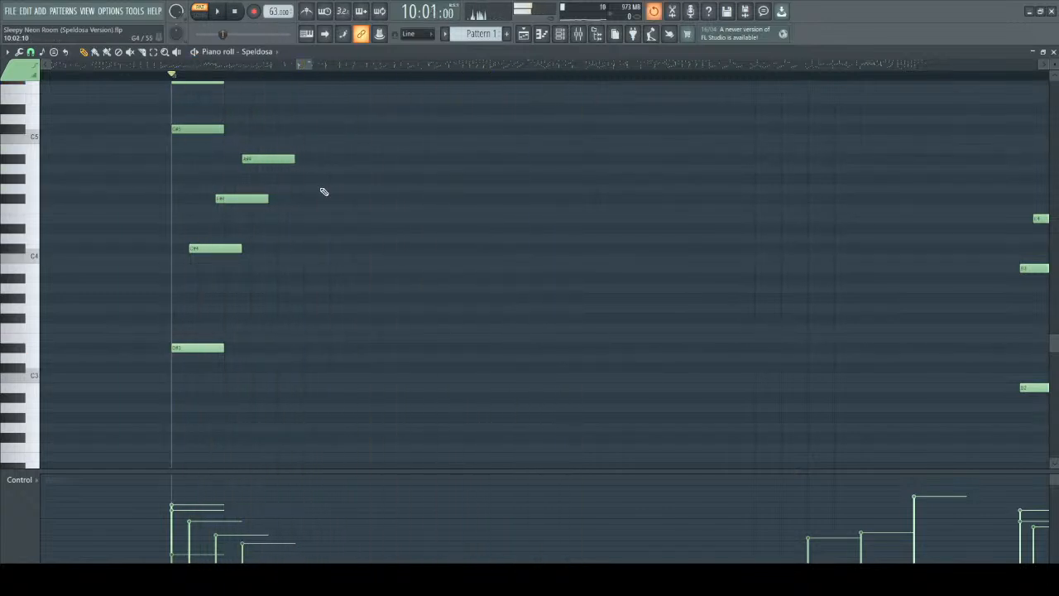
{"action": "key", "text": "ctrl+z"}
{"action": "key", "text": "ctrl+z"}
{"action": "key", "text": "ctrl+z"}
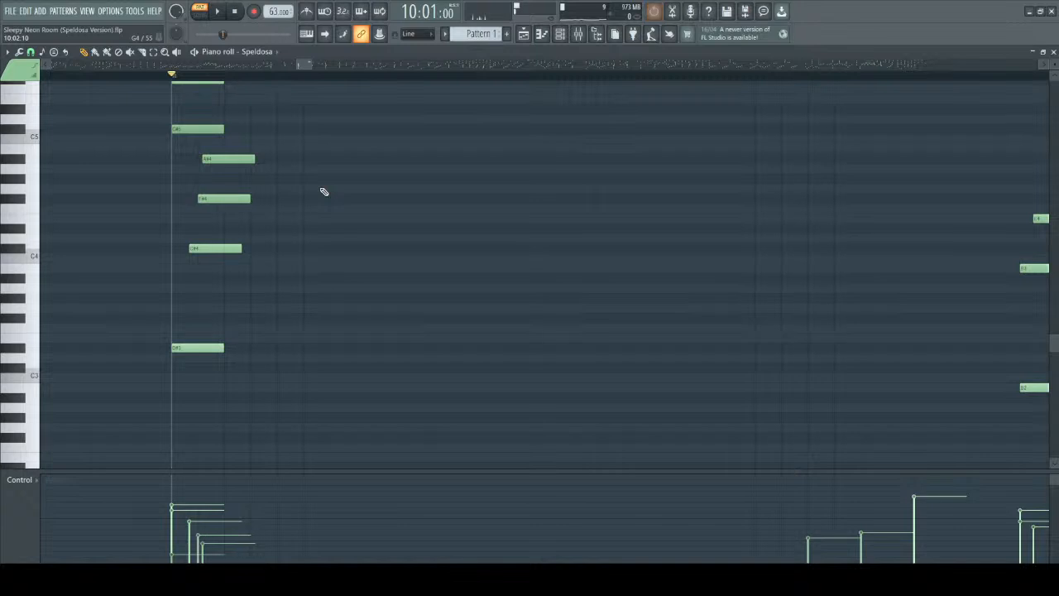
{"action": "key", "text": "space"}
{"action": "key", "text": "space"}
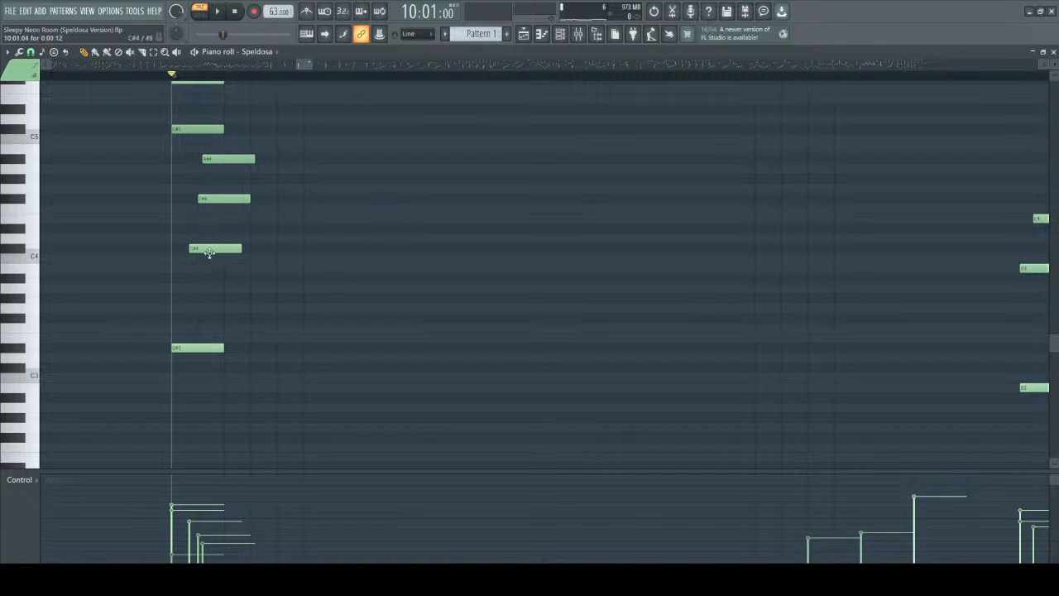
Restagger the bar 10 chord's C#4, F#4 and A#4 with progressively wider gaps, placing A#4 at 10:01:17, and play it.
{"action": "left_click_drag", "start_coordinate": [210, 252], "coordinate": [200, 250]}
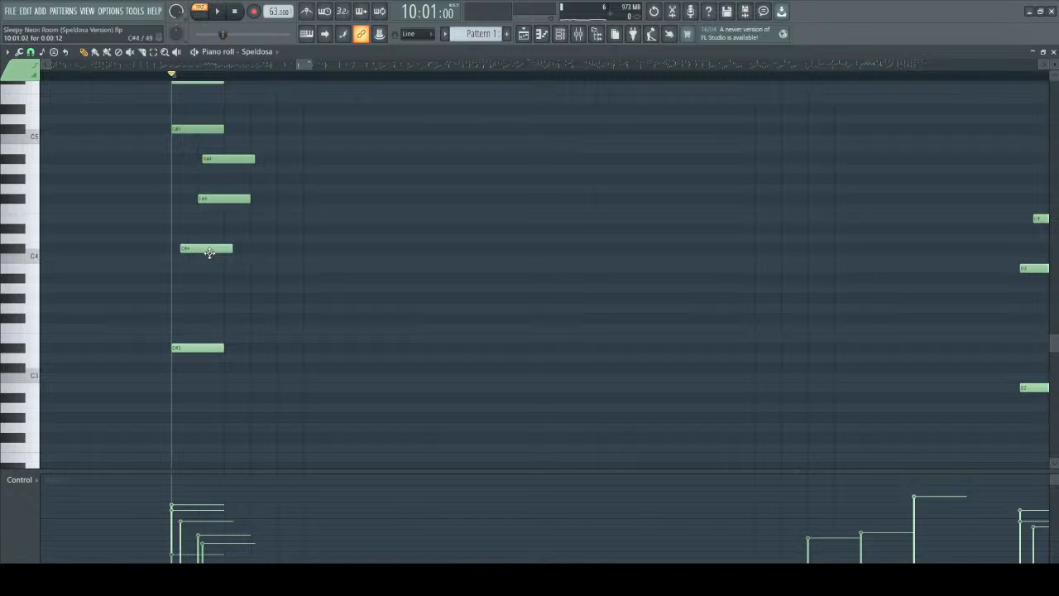
{"action": "left_click_drag", "start_coordinate": [218, 199], "coordinate": [227, 198]}
{"action": "mouse_move", "coordinate": [187, 248]}
{"action": "left_mouse_down"}
{"action": "mouse_move", "coordinate": [205, 248]}
{"action": "mouse_move", "coordinate": [192, 248]}
{"action": "left_mouse_up"}
{"action": "left_click_drag", "start_coordinate": [214, 199], "coordinate": [219, 198]}
{"action": "left_click_drag", "start_coordinate": [208, 158], "coordinate": [252, 158]}
{"action": "key", "text": "space"}
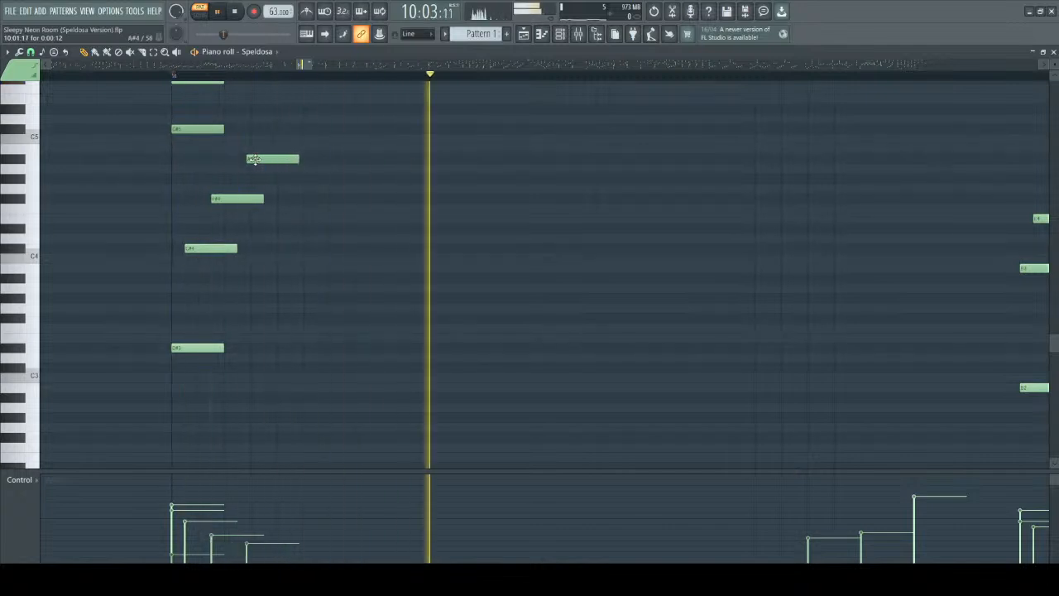
{"action": "key", "text": "space"}
Fine-tune the bar 10 chord by starting C#4 slightly later and A#4 slightly earlier, and play it again.
{"action": "left_click_drag", "start_coordinate": [206, 249], "coordinate": [220, 249]}
{"action": "mouse_move", "coordinate": [238, 198]}
{"action": "left_mouse_down"}
{"action": "mouse_move", "coordinate": [252, 198]}
{"action": "mouse_move", "coordinate": [239, 198]}
{"action": "left_mouse_up"}
{"action": "left_click_drag", "start_coordinate": [273, 162], "coordinate": [270, 162]}
{"action": "key", "text": "space"}
{"action": "key", "text": "space"}
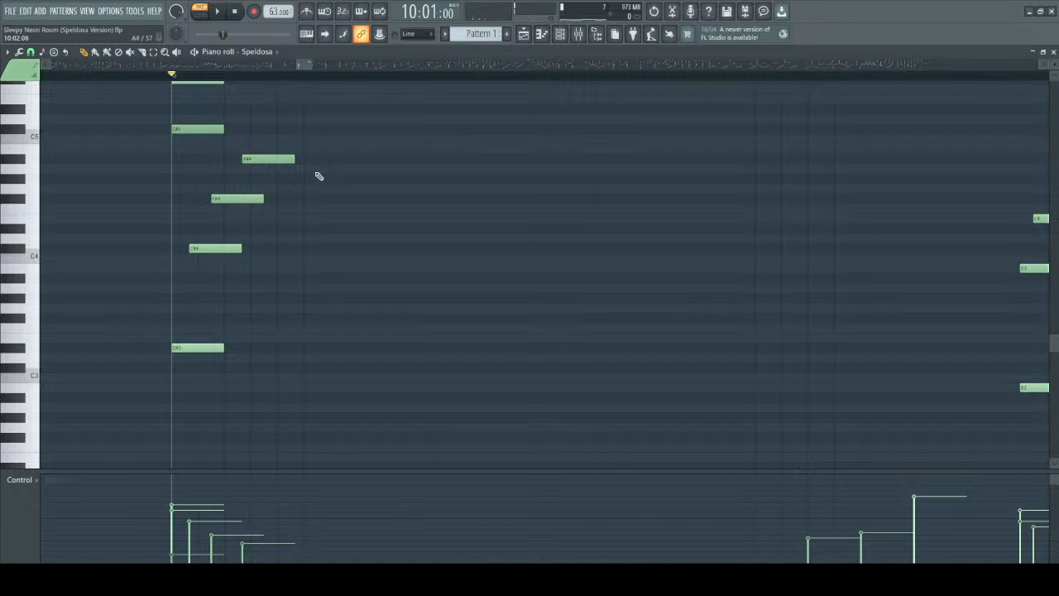
Show a wider range of bars around bar 10 and switch to the PowerPoint slide "But We Can Just Use This to Automate That".
{"action": "scroll", "coordinate": [319, 175], "scroll_direction": "down", "scroll_amount": 6}
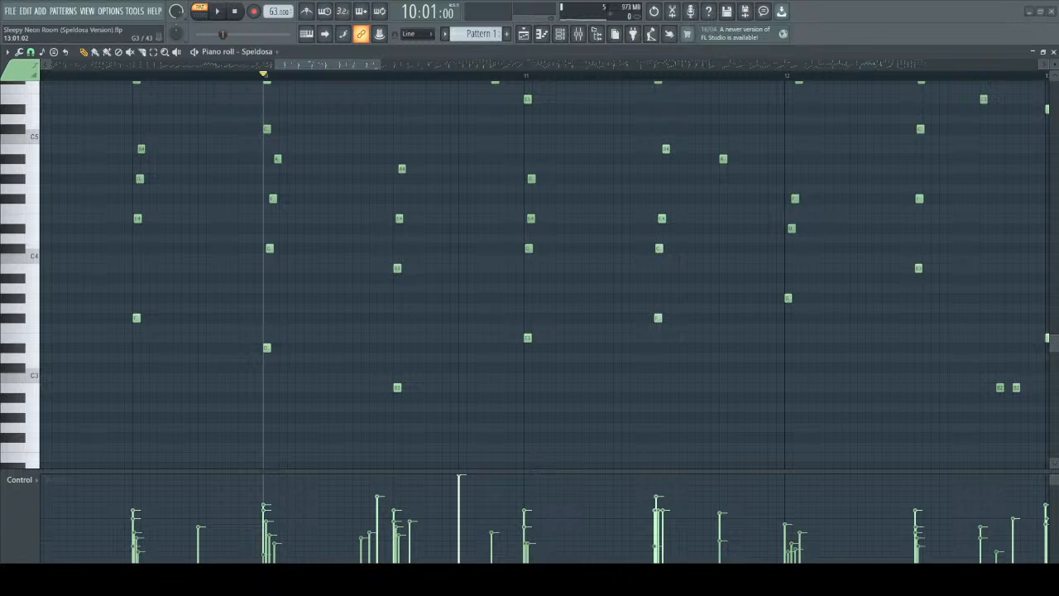
{"action": "scroll", "coordinate": [762, 308], "scroll_direction": "down", "scroll_amount": 3}
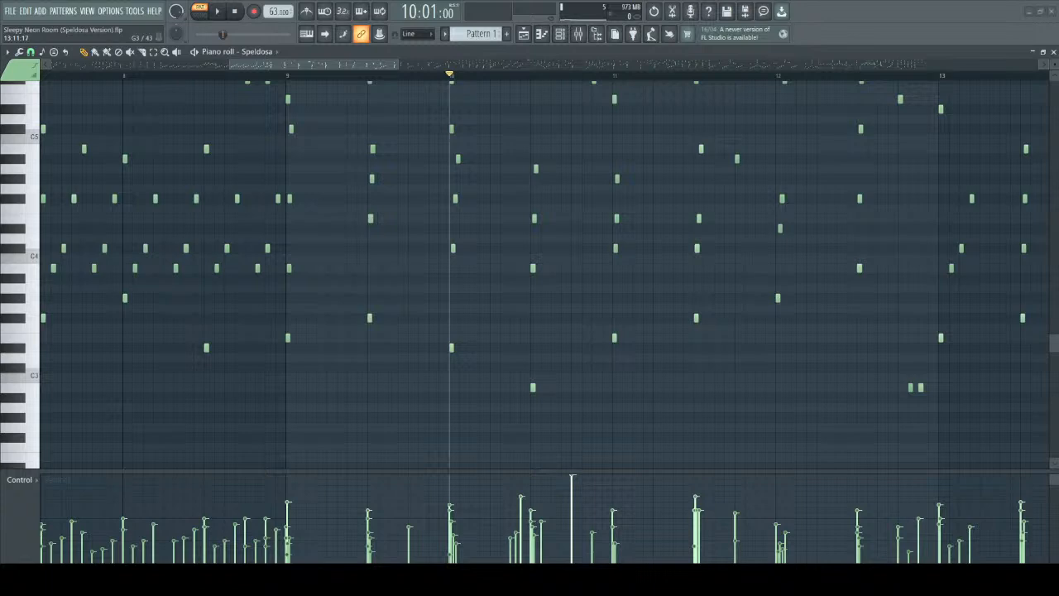
{"action": "key", "text": "alt+Tab"}
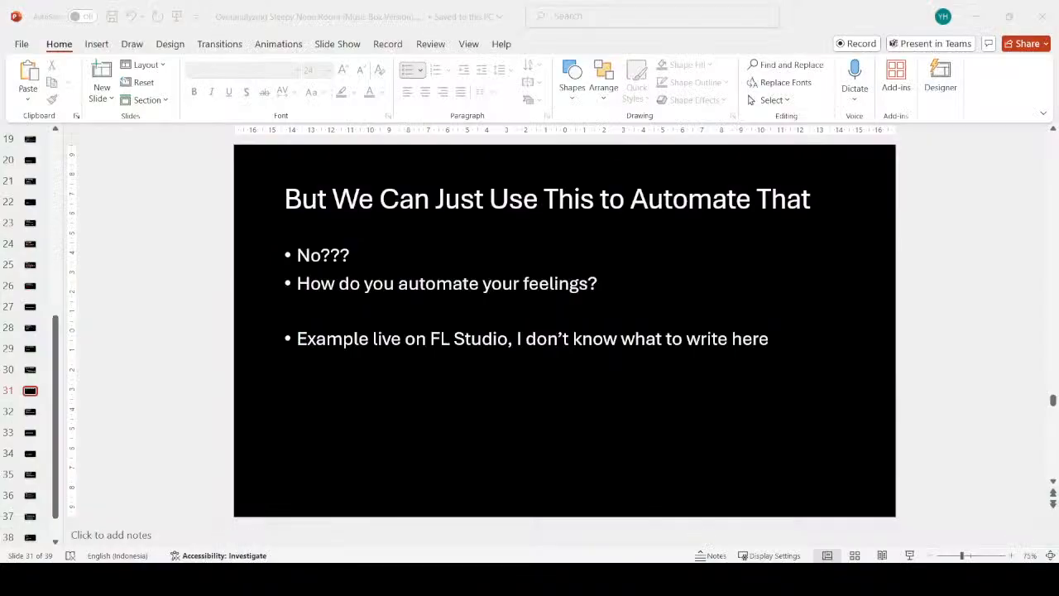
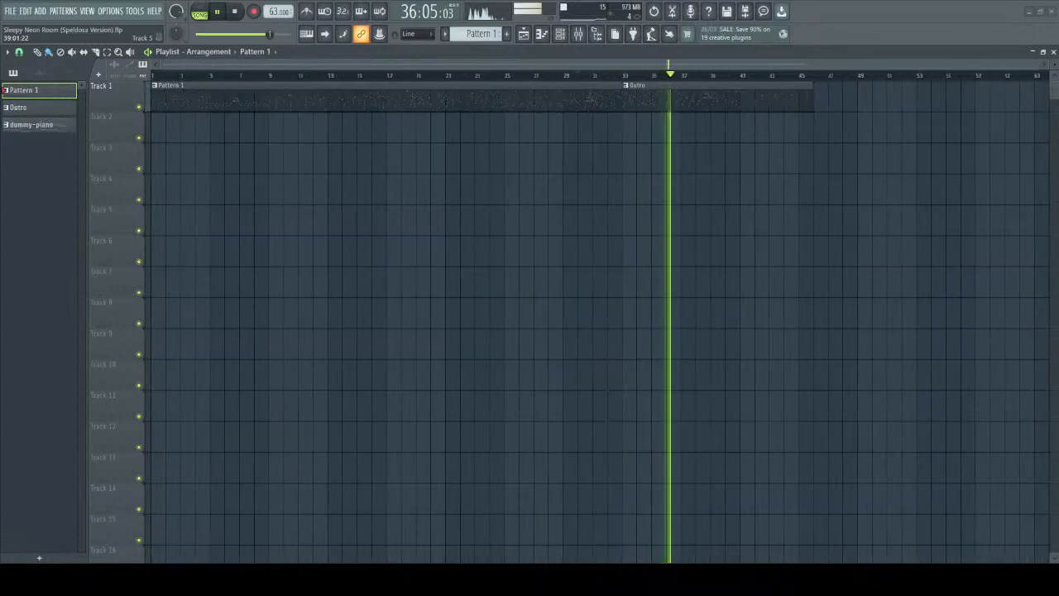
Listen to the arrangement through the Outro clip to its end and stop playback.
{"action": "scroll", "coordinate": [703, 322], "scroll_direction": "up", "scroll_amount": 3}
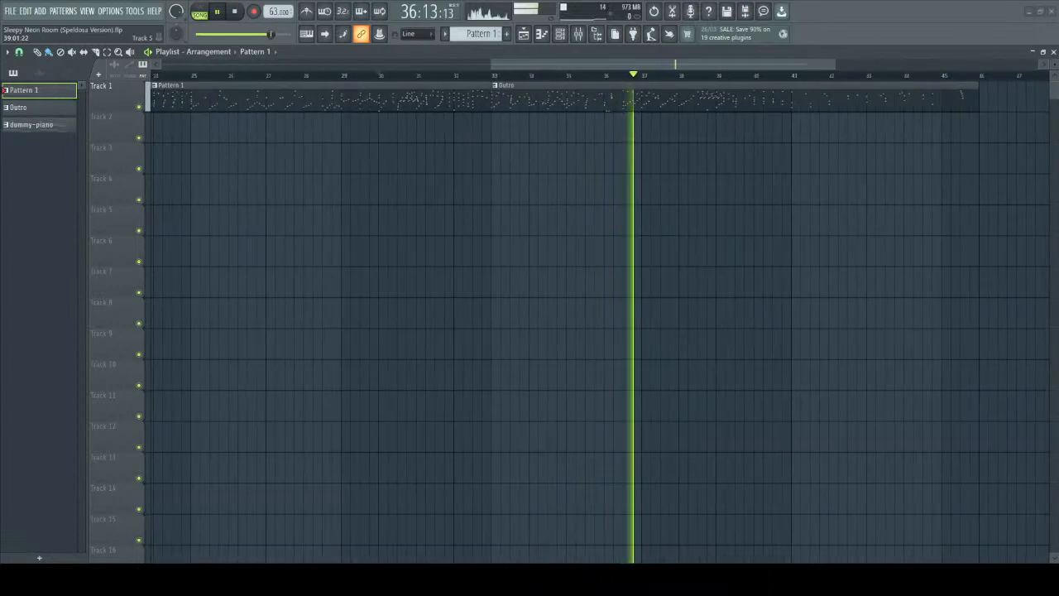
{"action": "scroll", "coordinate": [595, 322], "scroll_direction": "up", "scroll_amount": 2}
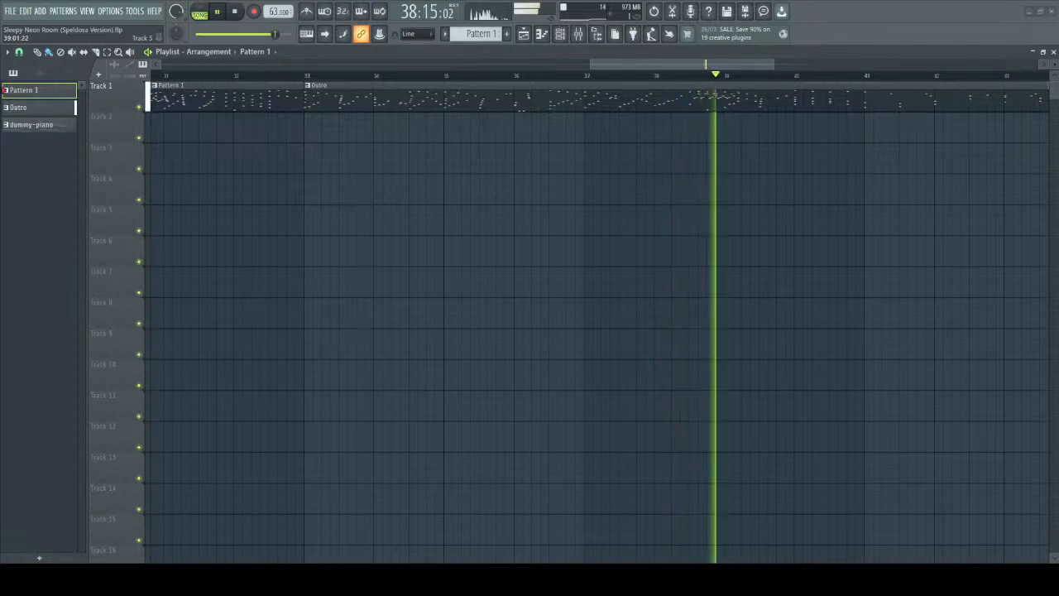
{"action": "scroll", "coordinate": [727, 220], "scroll_direction": "down", "scroll_amount": 3}
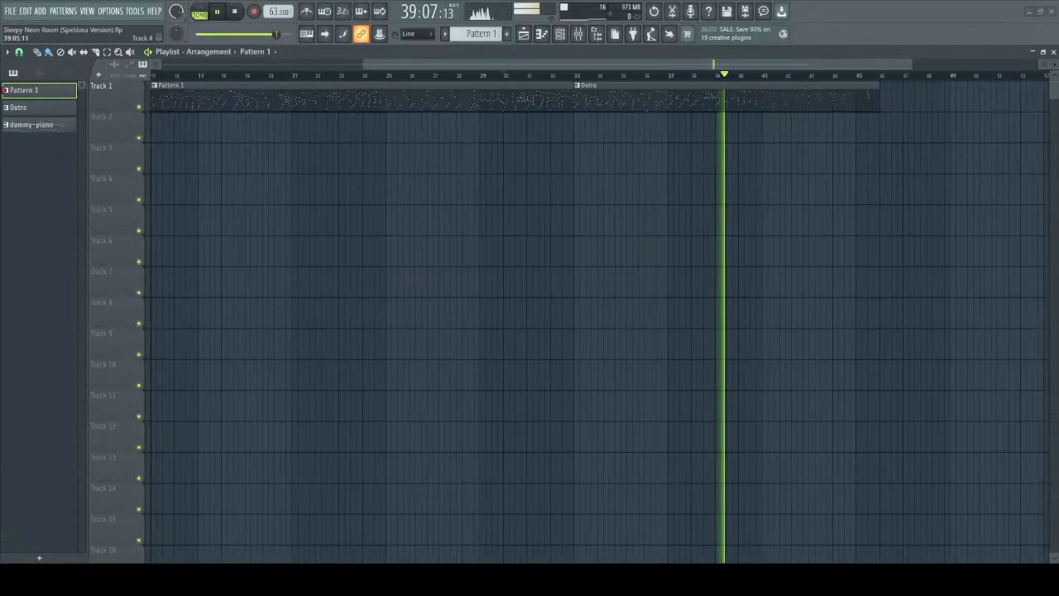
{"action": "scroll", "coordinate": [727, 220], "scroll_direction": "up", "scroll_amount": 3}
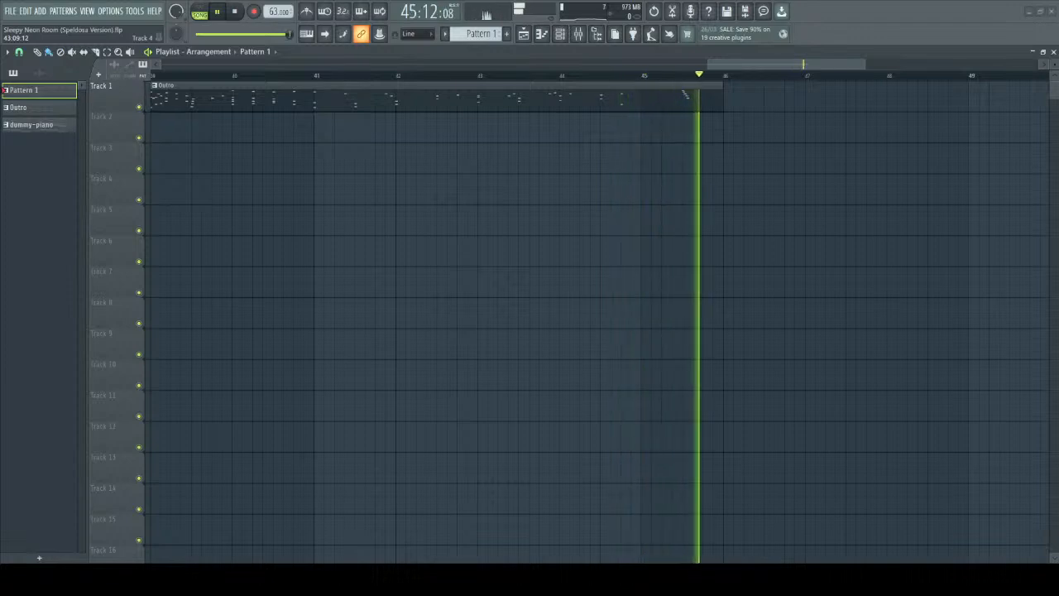
{"action": "key", "text": "space"}
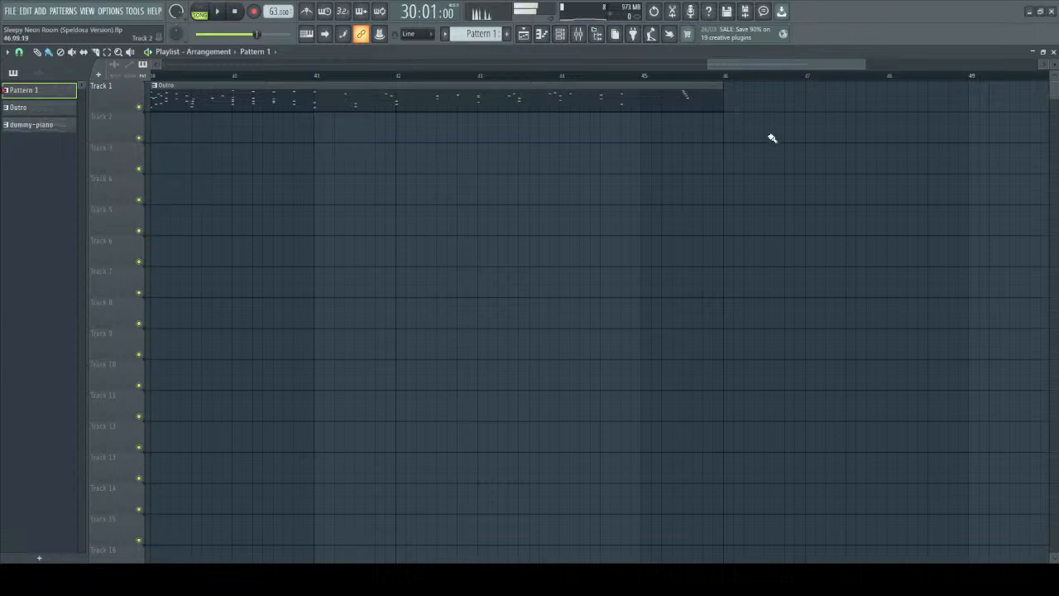
Open the Pattern 1 clip in the piano roll, go to bar 1 and play the opening notes.
{"action": "scroll", "coordinate": [769, 128], "scroll_direction": "down", "scroll_amount": 7}
{"action": "scroll", "coordinate": [709, 212], "scroll_direction": "up", "scroll_amount": 1}
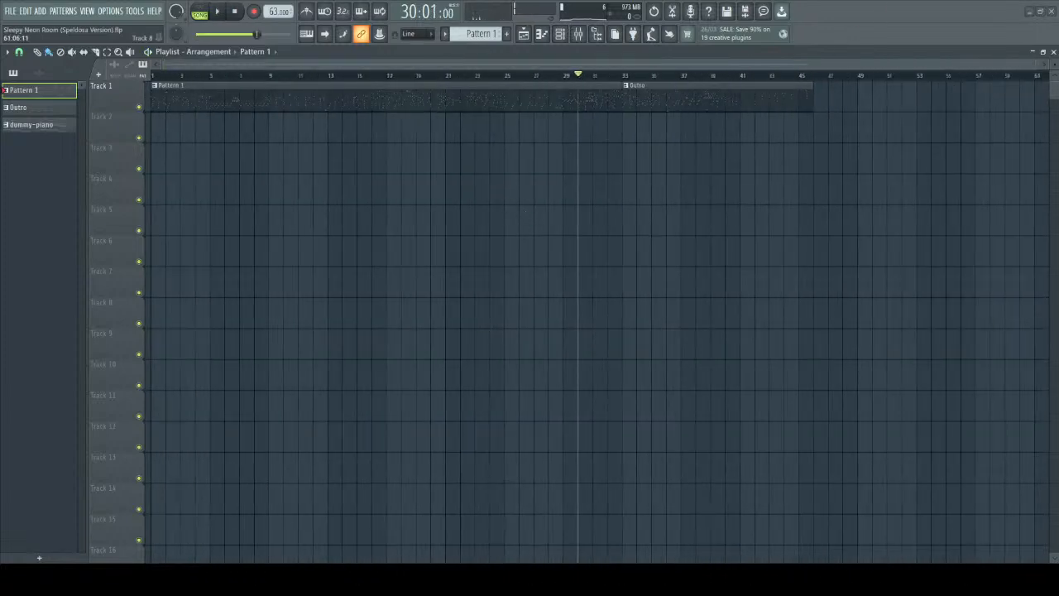
{"action": "scroll", "coordinate": [290, 107], "scroll_direction": "up", "scroll_amount": 6}
{"action": "double_click", "coordinate": [323, 86]}
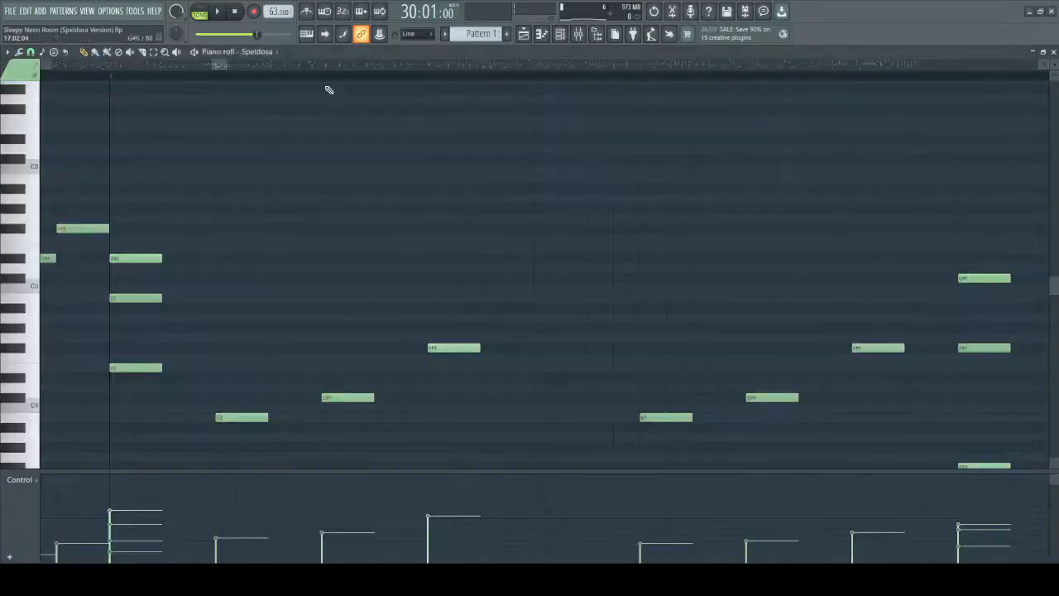
{"action": "scroll", "coordinate": [222, 168], "scroll_direction": "up", "scroll_amount": 6}
{"action": "left_click_drag", "start_coordinate": [243, 66], "coordinate": [90, 85]}
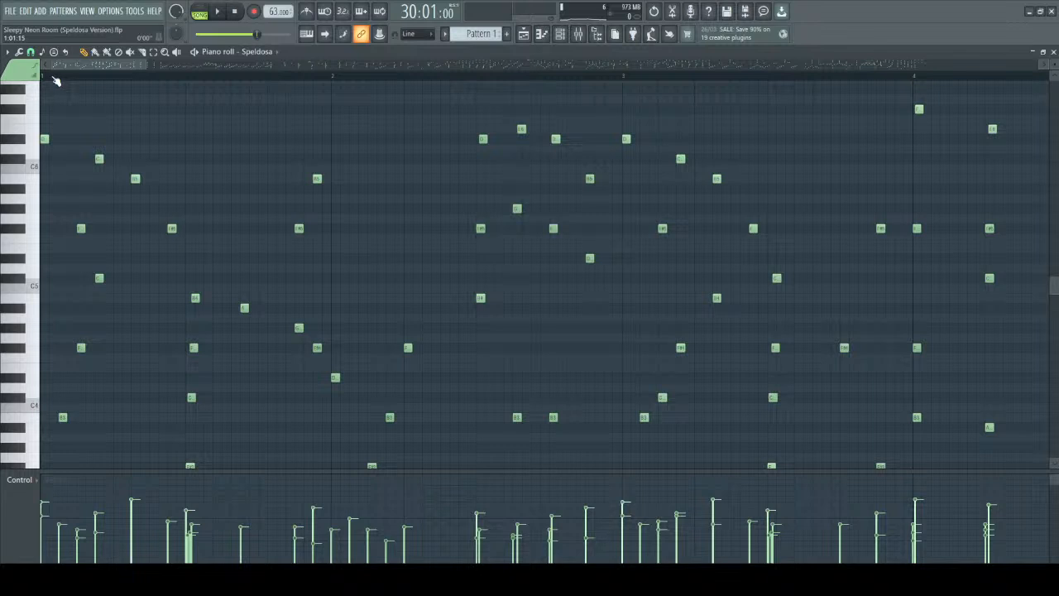
{"action": "key", "text": "space"}
{"action": "scroll", "coordinate": [123, 113], "scroll_direction": "down", "scroll_amount": 3}
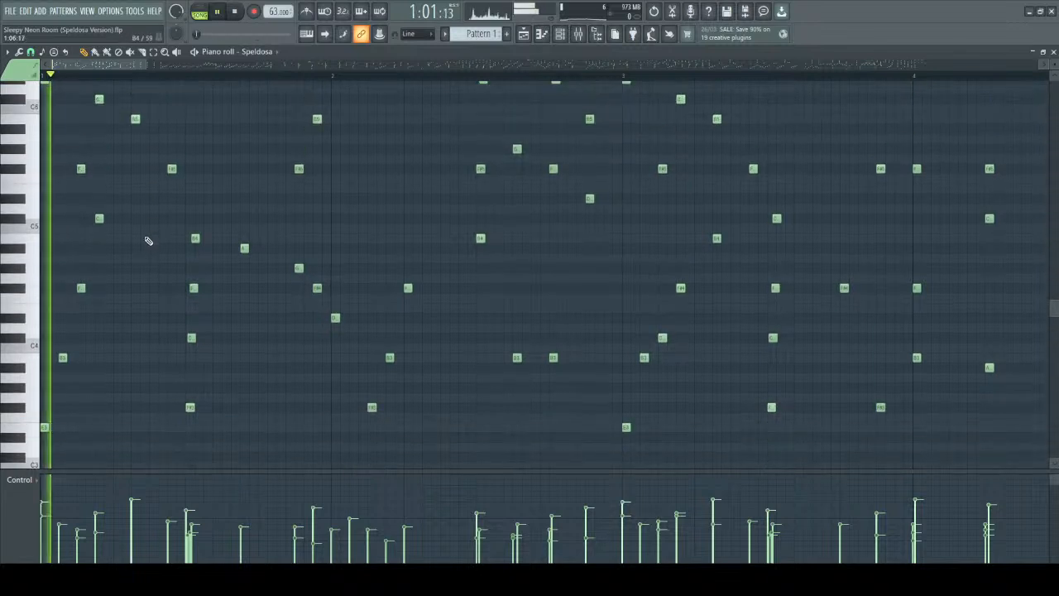
{"action": "scroll", "coordinate": [136, 283], "scroll_direction": "down", "scroll_amount": 6}
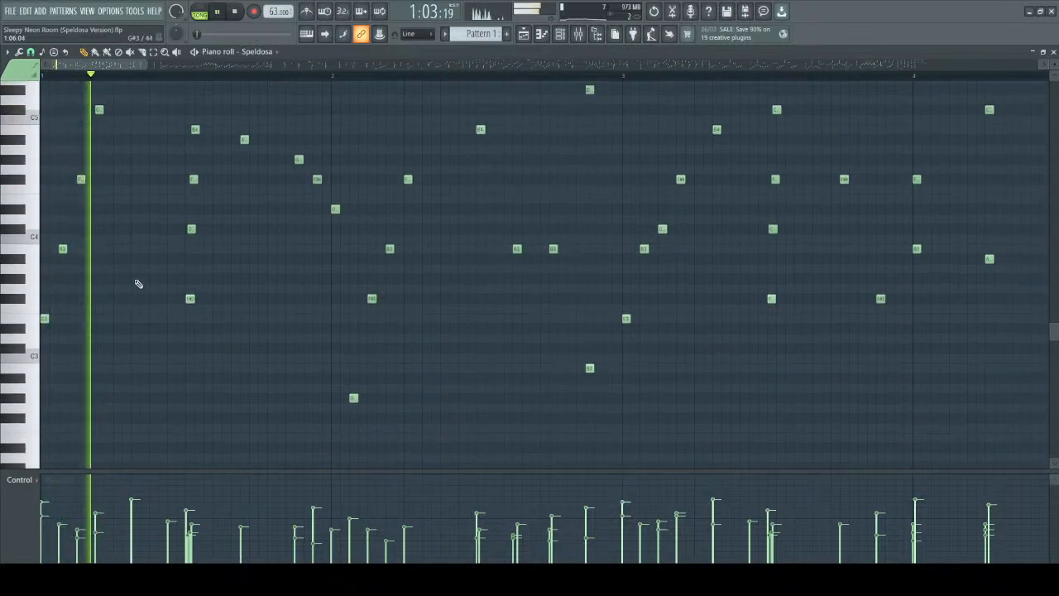
{"action": "key", "text": "space"}
Add G#3 and B3 above the E3 at the start of bar 1 to form a close-voiced E major chord.
{"action": "scroll", "coordinate": [85, 348], "scroll_direction": "up", "scroll_amount": 3}
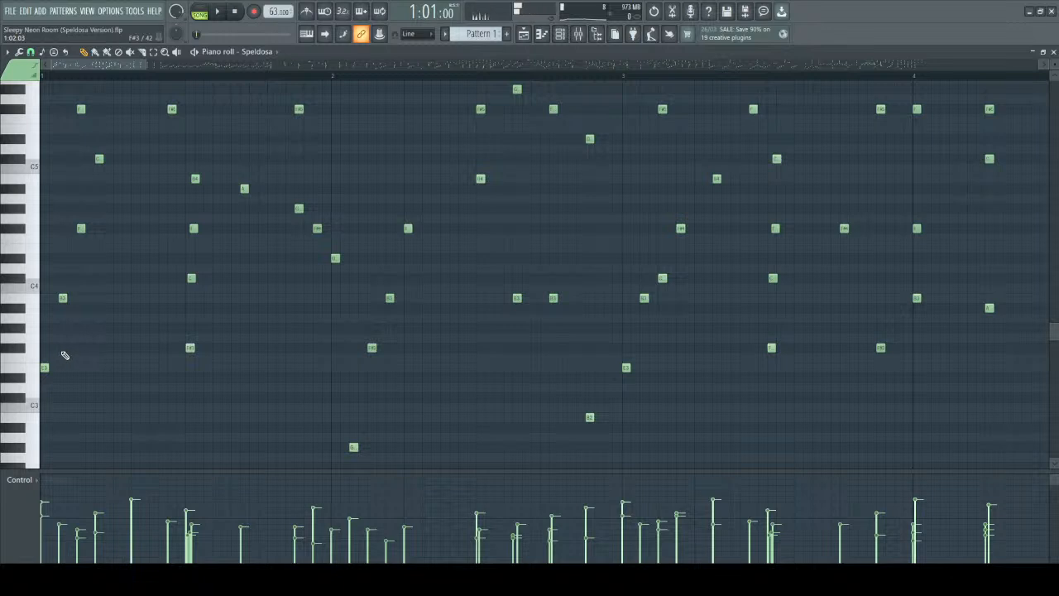
{"action": "scroll", "coordinate": [70, 167], "scroll_direction": "up", "scroll_amount": 3}
{"action": "scroll", "coordinate": [84, 98], "scroll_direction": "up", "scroll_amount": 3}
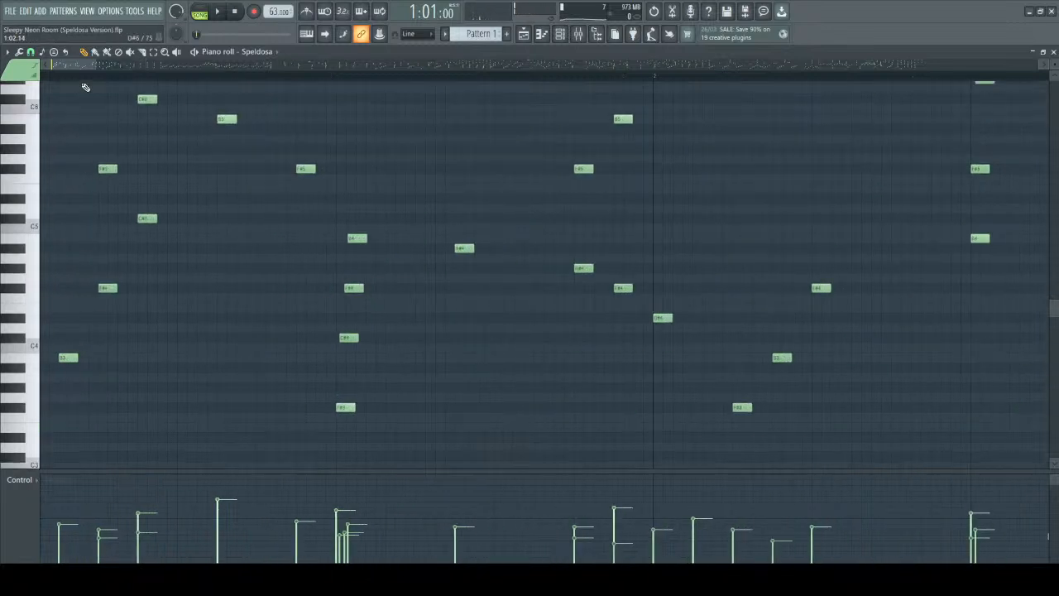
{"action": "left_click_drag", "start_coordinate": [71, 64], "coordinate": [42, 68]}
{"action": "scroll", "coordinate": [44, 303], "scroll_direction": "down", "scroll_amount": 3}
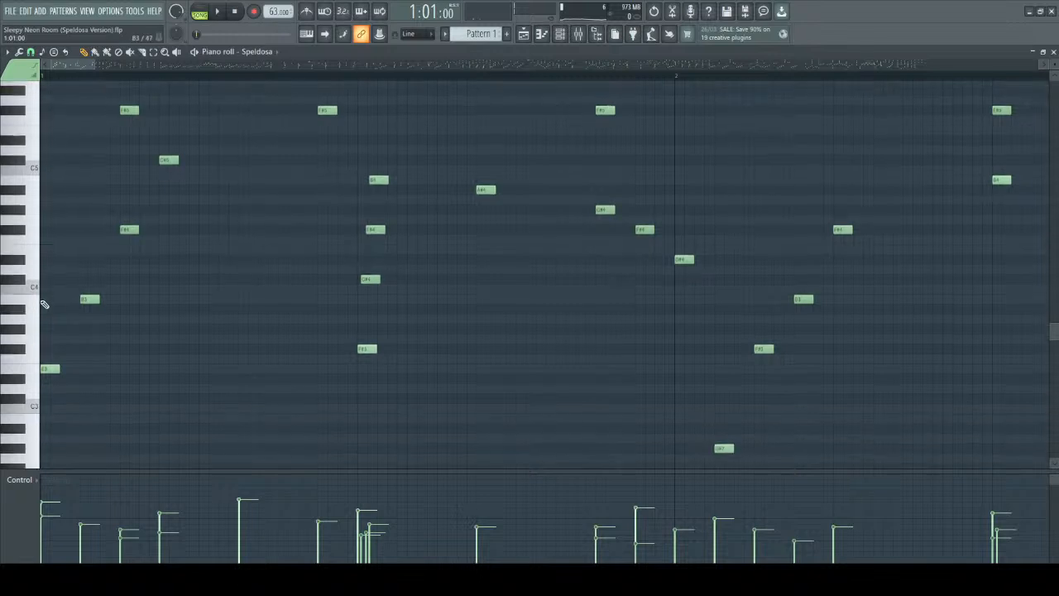
{"action": "left_click", "coordinate": [55, 366]}
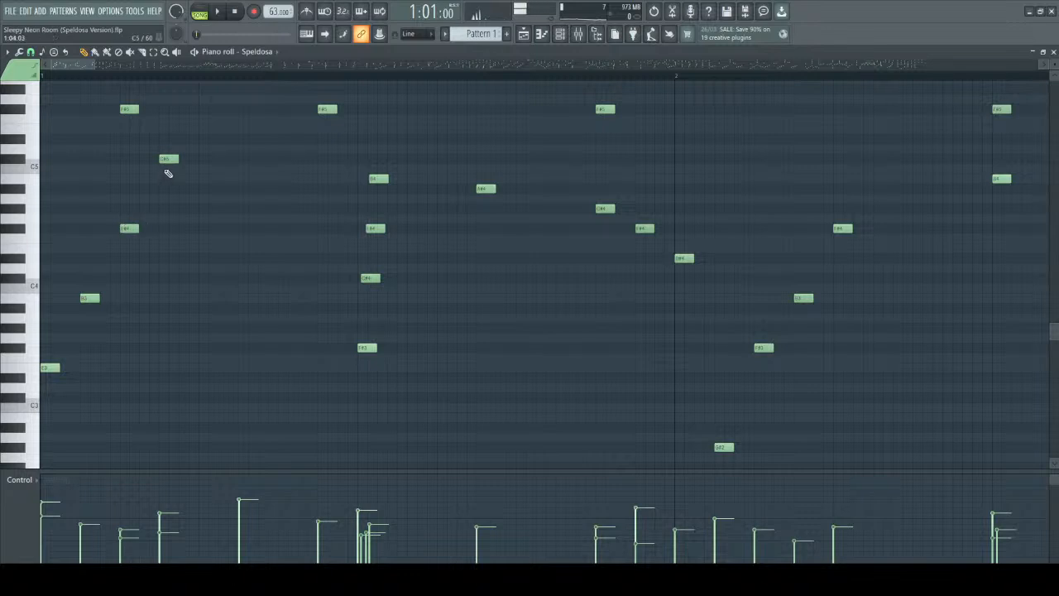
{"action": "left_click", "coordinate": [93, 297]}
{"action": "left_click", "coordinate": [53, 328]}
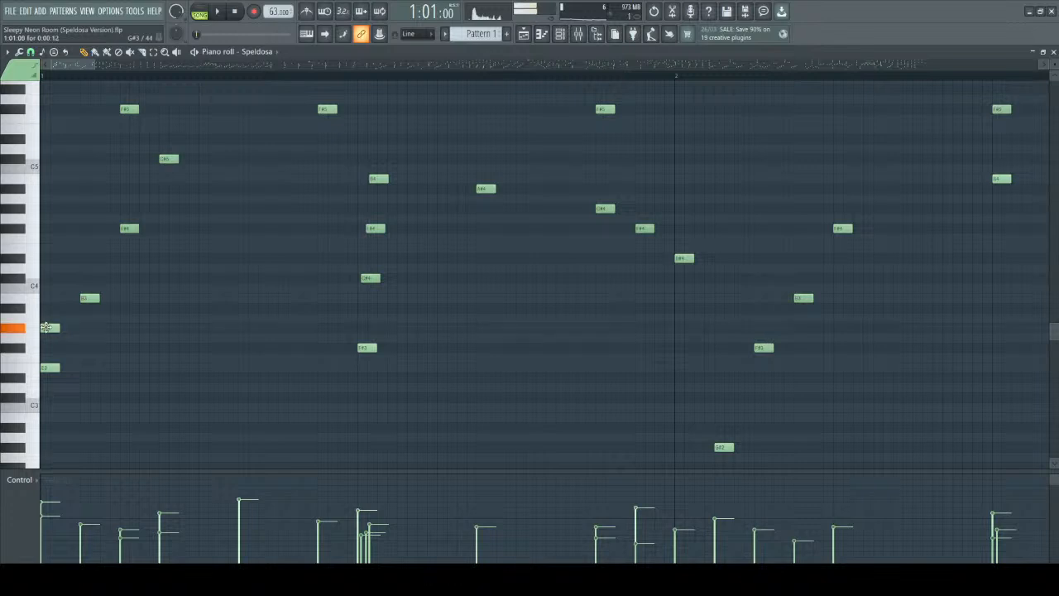
{"action": "left_click", "coordinate": [45, 298]}
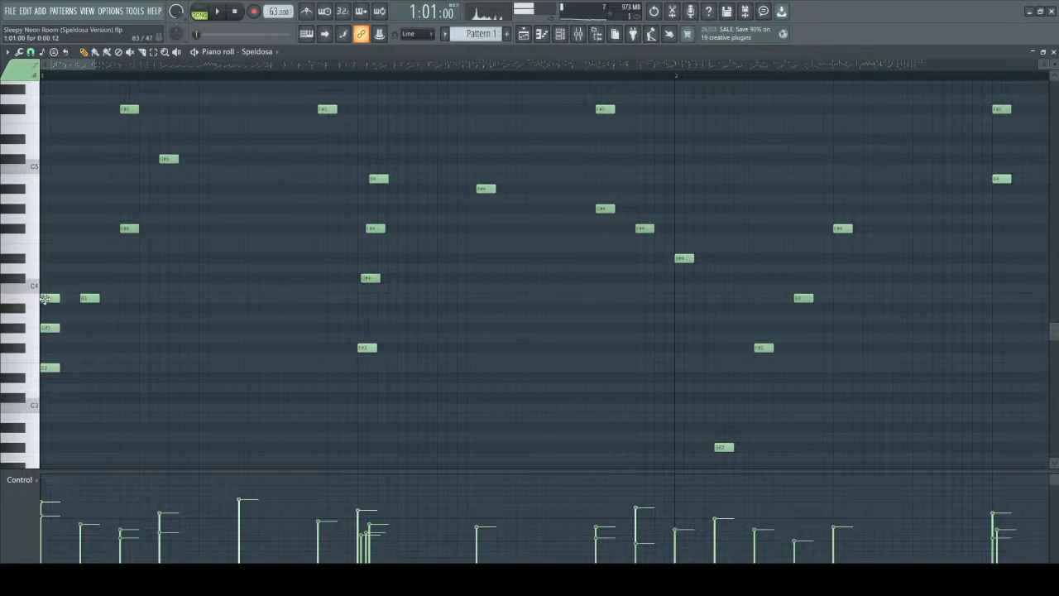
Open the bar 1 chord's voicing by raising its G#3 an octave to G#4, auditioning the notes.
{"action": "left_click", "coordinate": [47, 365]}
{"action": "left_click_drag", "start_coordinate": [48, 325], "coordinate": [45, 216]}
{"action": "left_click", "coordinate": [43, 364]}
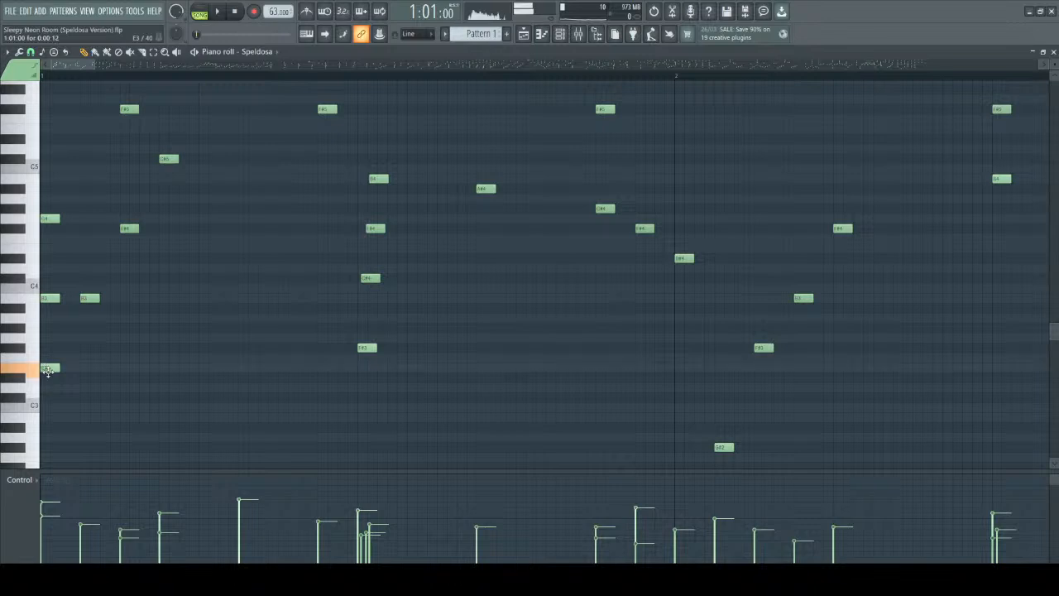
{"action": "left_click", "coordinate": [49, 220]}
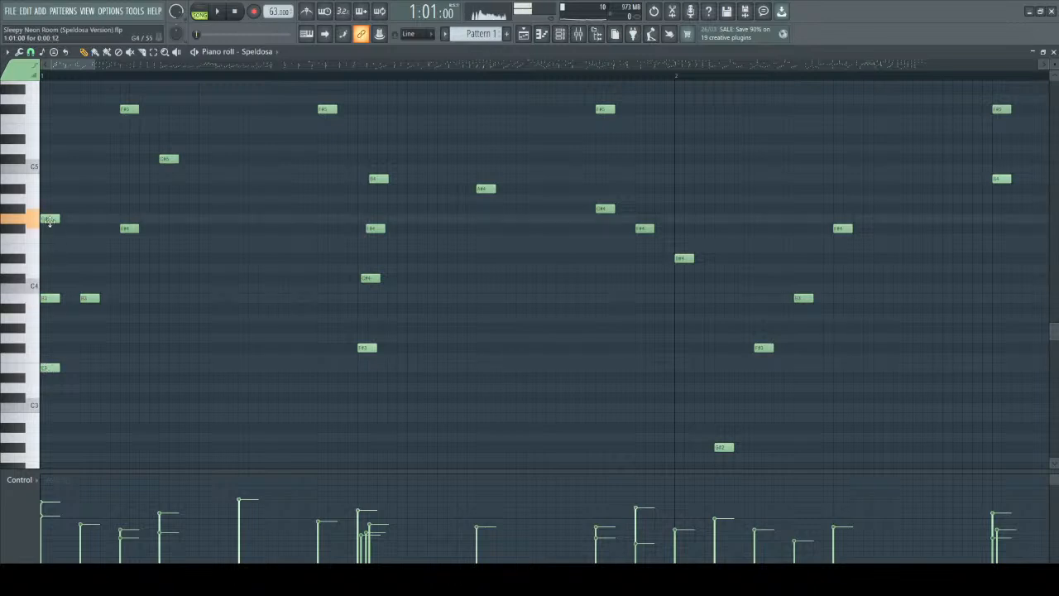
{"action": "left_click_drag", "start_coordinate": [49, 212], "coordinate": [49, 203]}
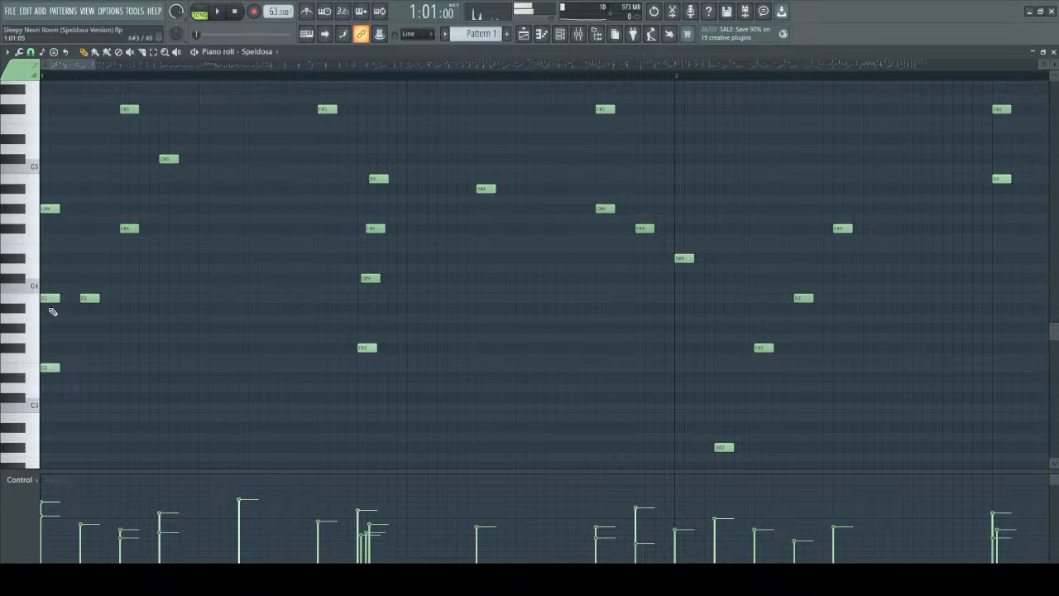
Audition the E3, B3 and G#4 of the bar 1 chord and the F#4 that follows.
{"action": "left_click", "coordinate": [50, 208]}
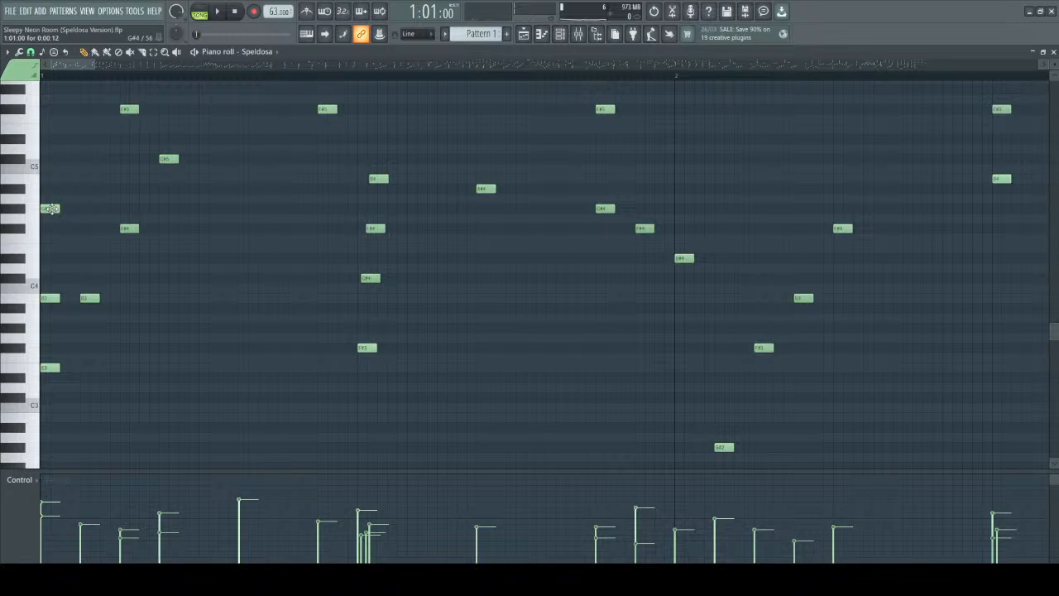
{"action": "left_click_drag", "start_coordinate": [48, 182], "coordinate": [64, 231]}
{"action": "left_click", "coordinate": [51, 368]}
{"action": "left_click", "coordinate": [49, 300]}
{"action": "left_click", "coordinate": [127, 230]}
{"action": "scroll", "coordinate": [178, 346], "scroll_direction": "up", "scroll_amount": 2, "text": "ctrl"}
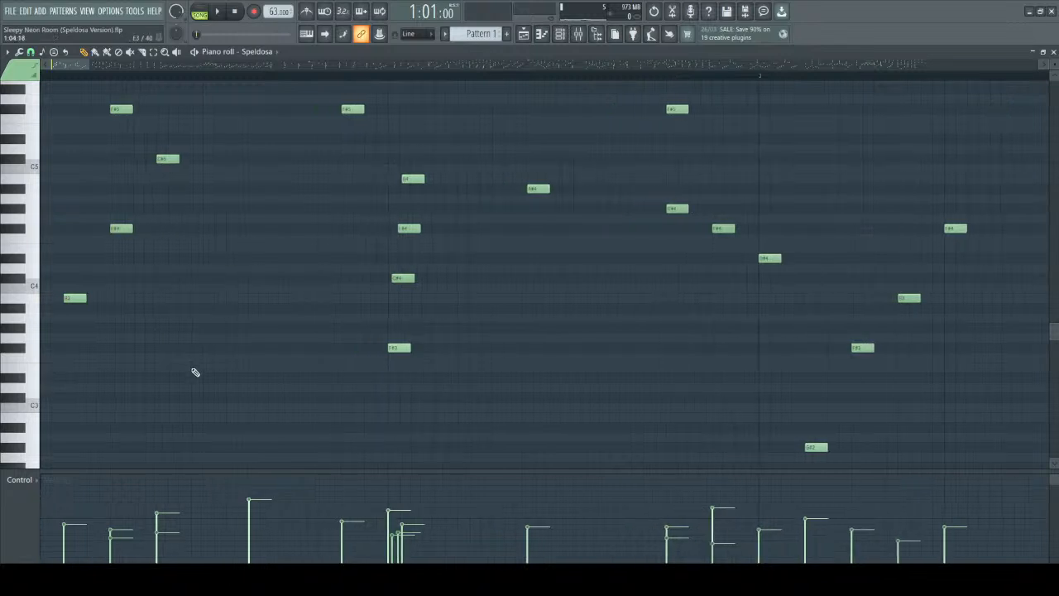
{"action": "scroll", "coordinate": [199, 369], "scroll_direction": "down", "scroll_amount": 2, "text": "ctrl"}
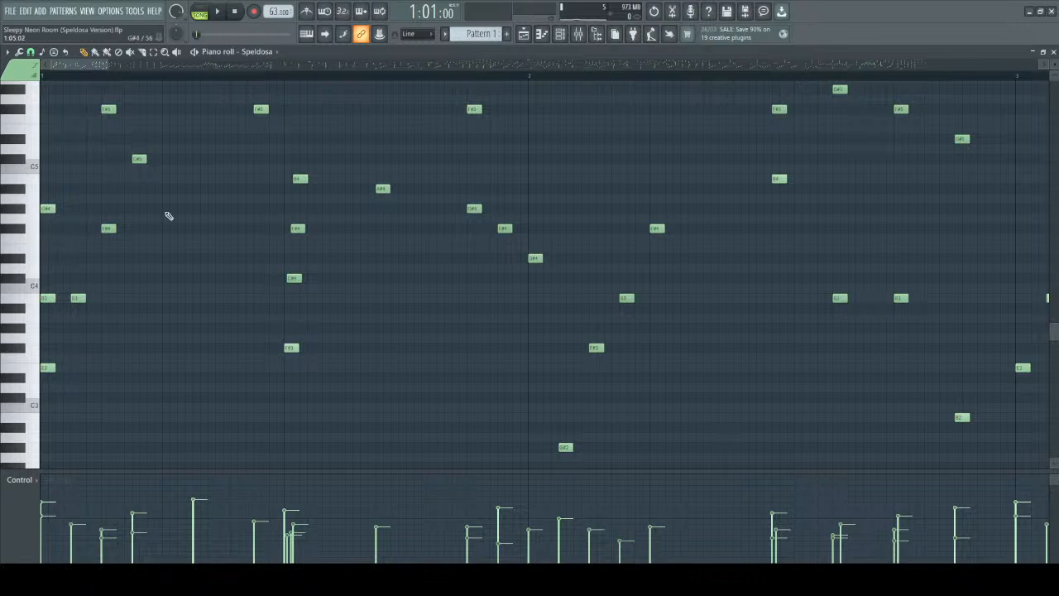
Close Pattern 1's piano roll and open the dummy-piano pattern in the piano roll.
{"action": "left_click", "coordinate": [1053, 51]}
{"action": "left_click", "coordinate": [23, 108]}
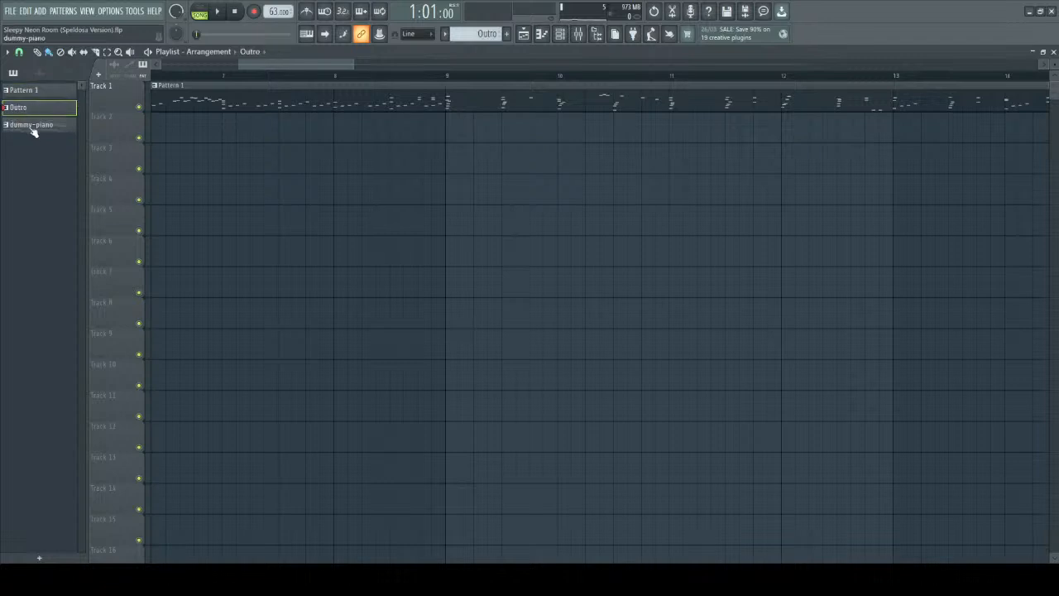
{"action": "double_click", "coordinate": [44, 126]}
{"action": "scroll", "coordinate": [321, 317], "scroll_direction": "down", "scroll_amount": 5}
{"action": "scroll", "coordinate": [324, 319], "scroll_direction": "down", "scroll_amount": 1}
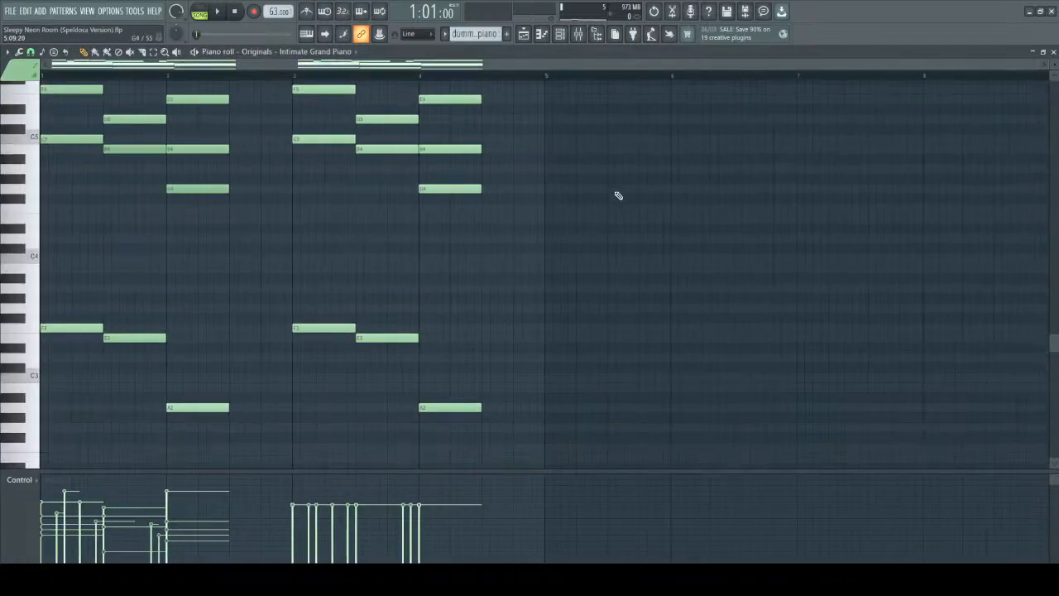
Build a C major chord of C5, E5 and G5 at the start of bar 5, each note four steps long.
{"action": "scroll", "coordinate": [637, 274], "scroll_direction": "up", "scroll_amount": 4}
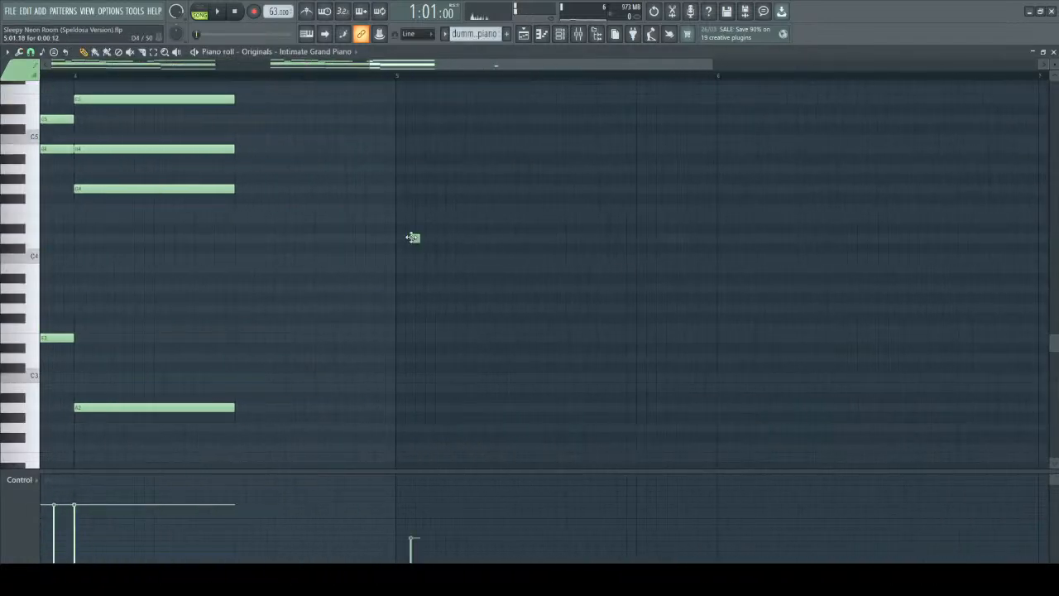
{"action": "scroll", "coordinate": [418, 238], "scroll_direction": "up", "scroll_amount": 1}
{"action": "scroll", "coordinate": [419, 237], "scroll_direction": "up", "scroll_amount": 3}
{"action": "left_click_drag", "start_coordinate": [398, 244], "coordinate": [595, 258]}
{"action": "scroll", "coordinate": [397, 260], "scroll_direction": "up", "scroll_amount": 3}
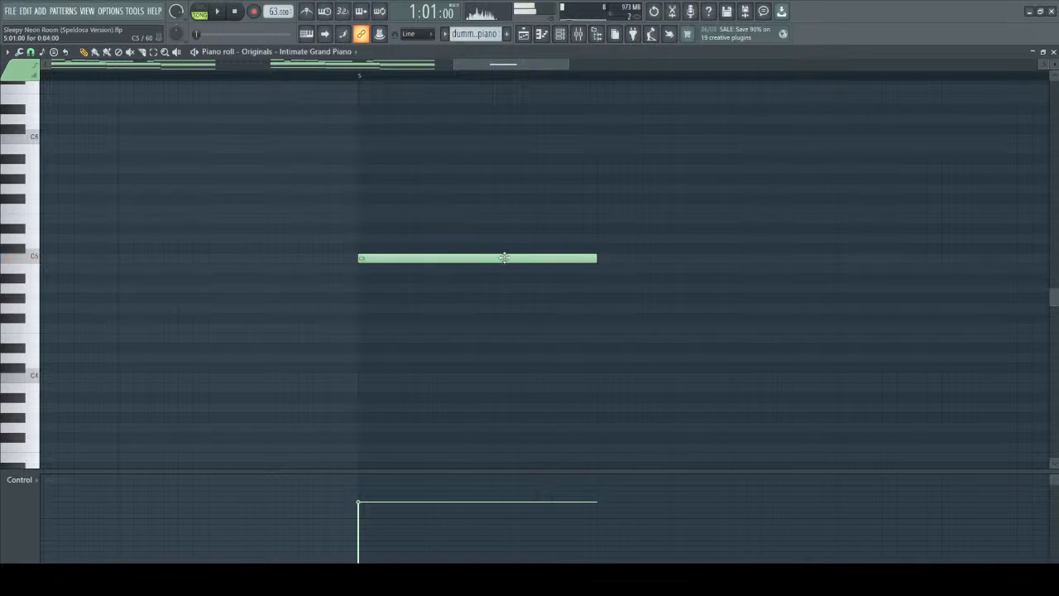
{"action": "left_click", "coordinate": [361, 220]}
{"action": "left_click", "coordinate": [353, 189]}
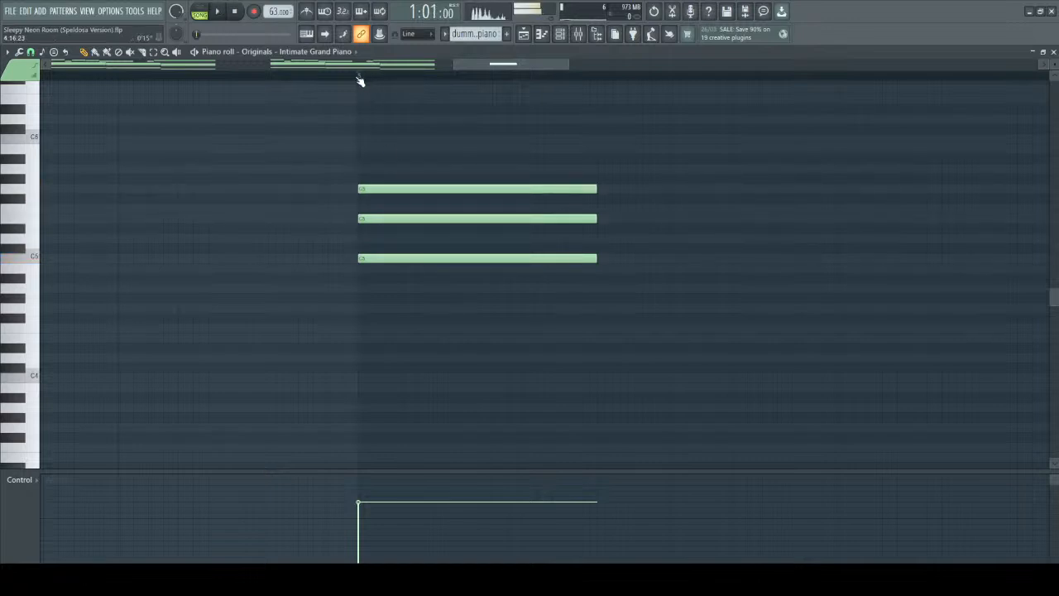
Switch playback to pattern mode, set the playhead at bar 5 and play the C major chord repeatedly.
{"action": "left_click", "coordinate": [199, 11]}
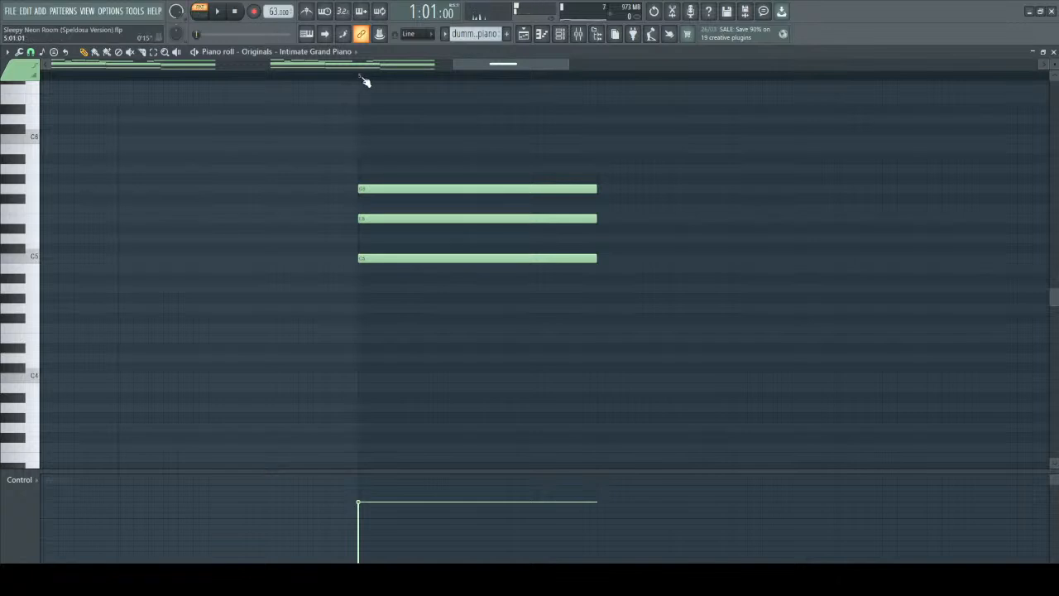
{"action": "left_click", "coordinate": [360, 77]}
{"action": "key", "text": "space"}
{"action": "key", "text": "space"}
{"action": "key", "text": "space"}
{"action": "key", "text": "space"}
{"action": "key", "text": "space"}
Lower the bar 5 chord's E5 to D5, making a suspended chord, and play it.
{"action": "key", "text": "space"}
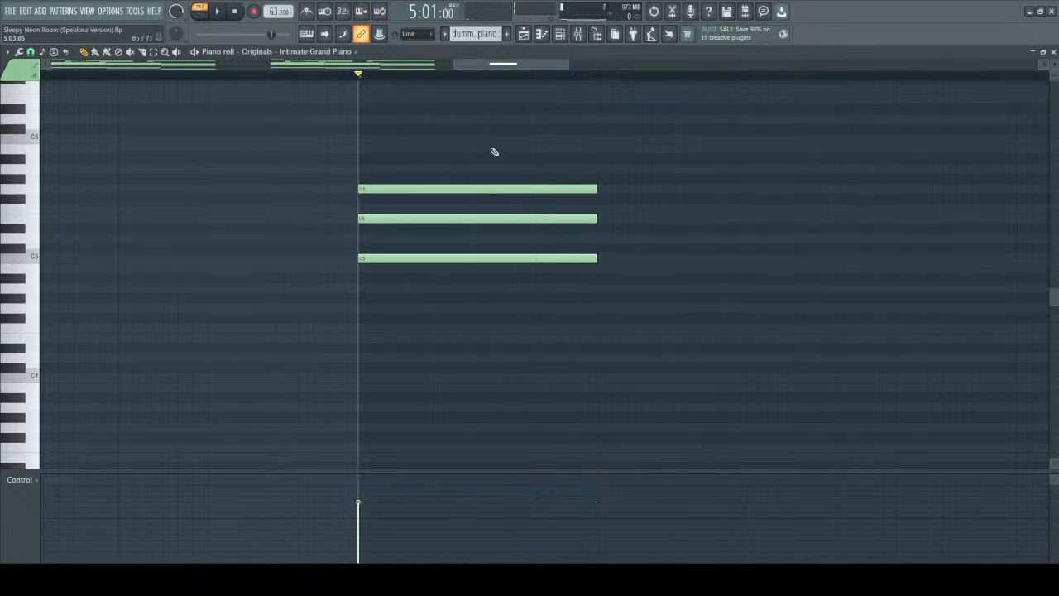
{"action": "left_click_drag", "start_coordinate": [412, 217], "coordinate": [413, 240]}
{"action": "key", "text": "space"}
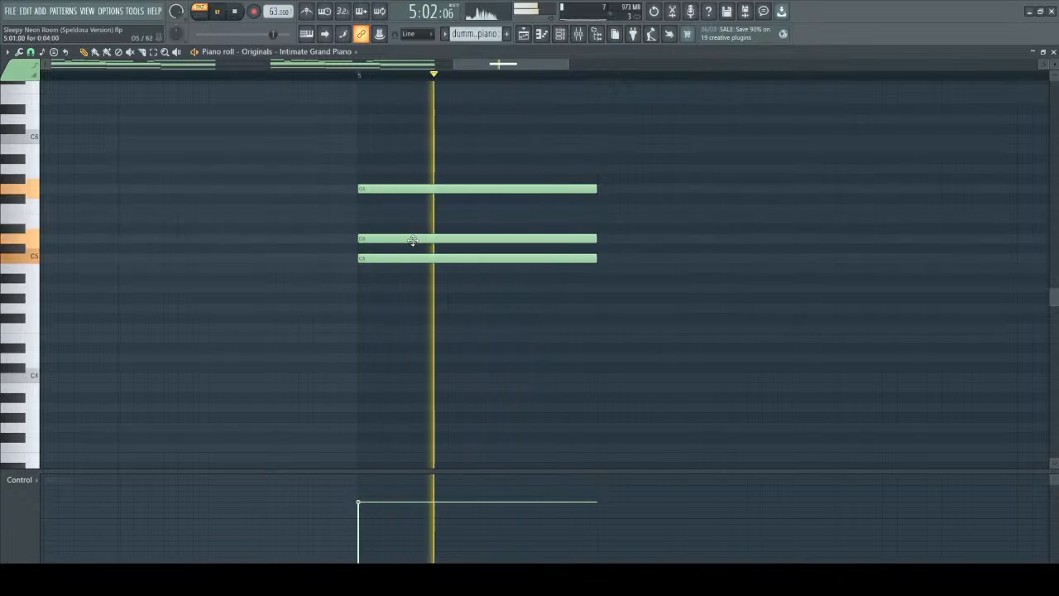
{"action": "key", "text": "space"}
Resolve the suspended chord with a four-step E5 at 5:05:00, extending C5 and G5 to eight steps, and play the result.
{"action": "scroll", "coordinate": [629, 179], "scroll_direction": "down", "scroll_amount": 3}
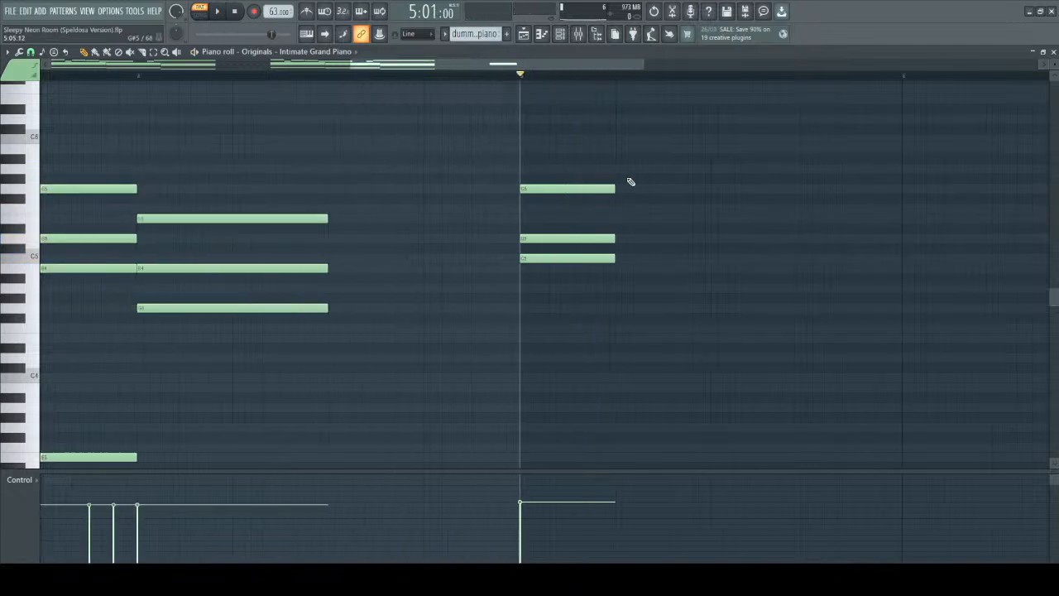
{"action": "scroll", "coordinate": [512, 248], "scroll_direction": "up", "scroll_amount": 2}
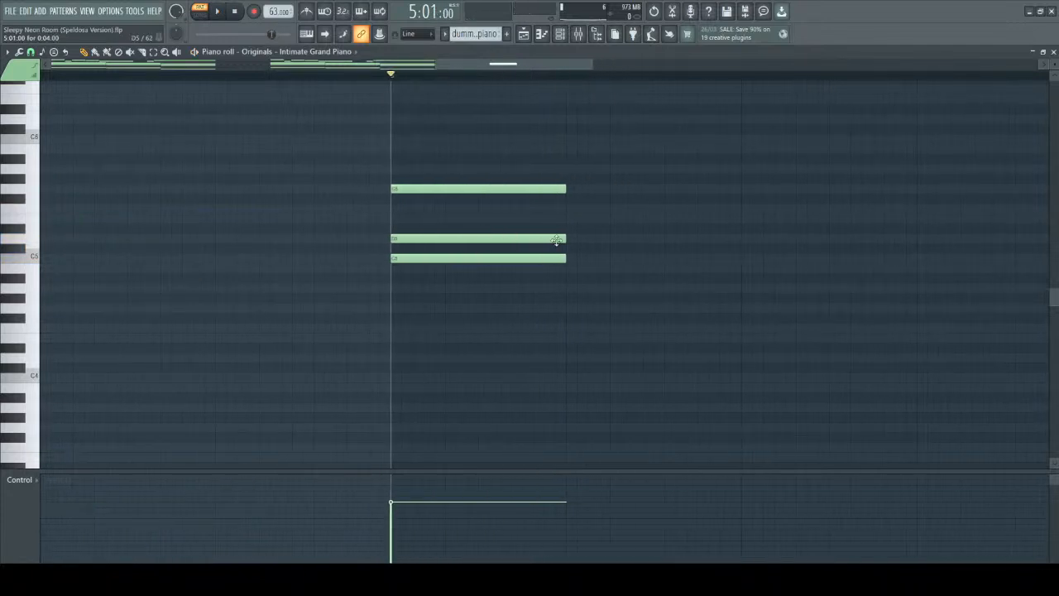
{"action": "left_click_drag", "start_coordinate": [569, 257], "coordinate": [739, 258]}
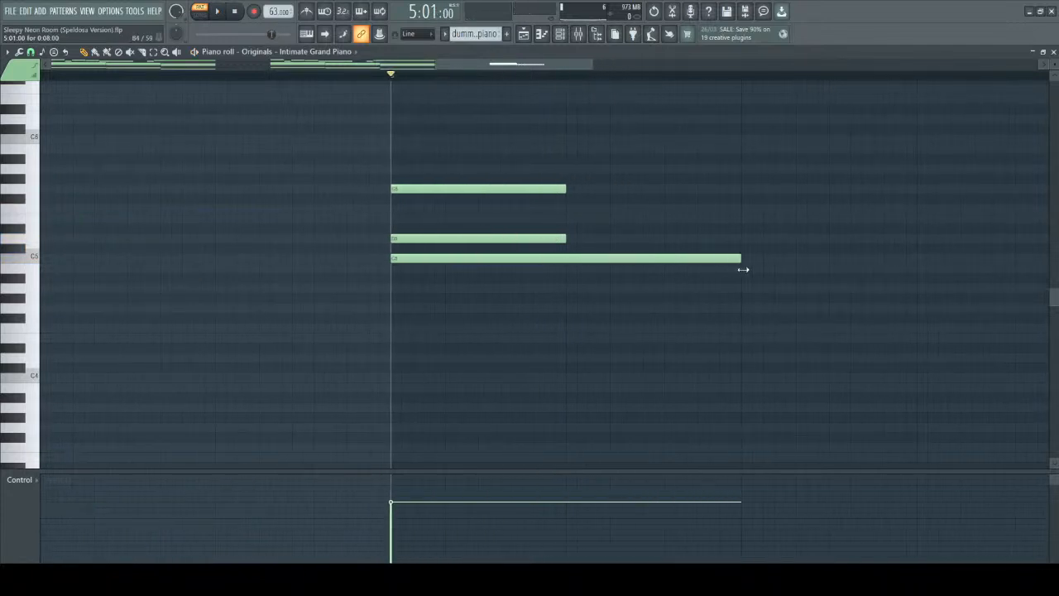
{"action": "left_click", "coordinate": [569, 229]}
{"action": "left_click_drag", "start_coordinate": [612, 230], "coordinate": [616, 219]}
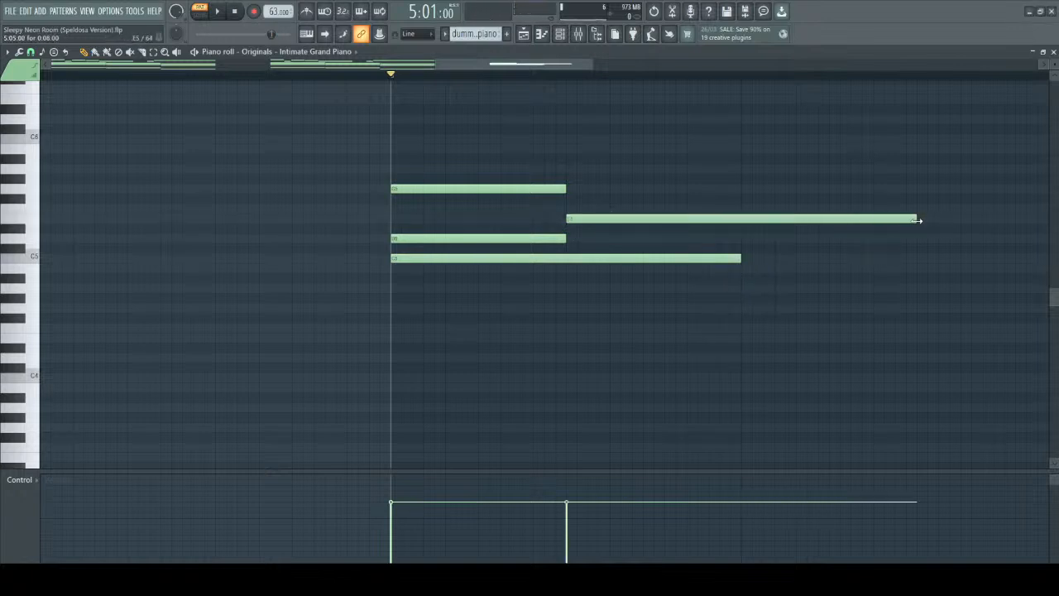
{"action": "left_click_drag", "start_coordinate": [914, 220], "coordinate": [761, 218]}
{"action": "left_click_drag", "start_coordinate": [574, 190], "coordinate": [740, 204]}
{"action": "key", "text": "space"}
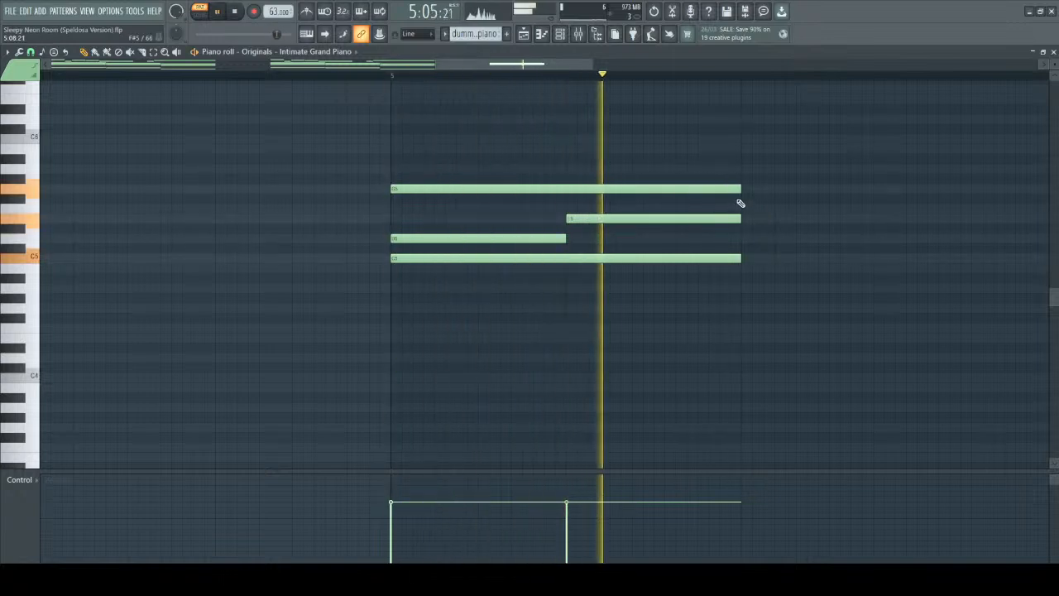
Raise the suspended D5 at the start of bar 5 to F5 and play the chord resolving to E5.
{"action": "key", "text": "space"}
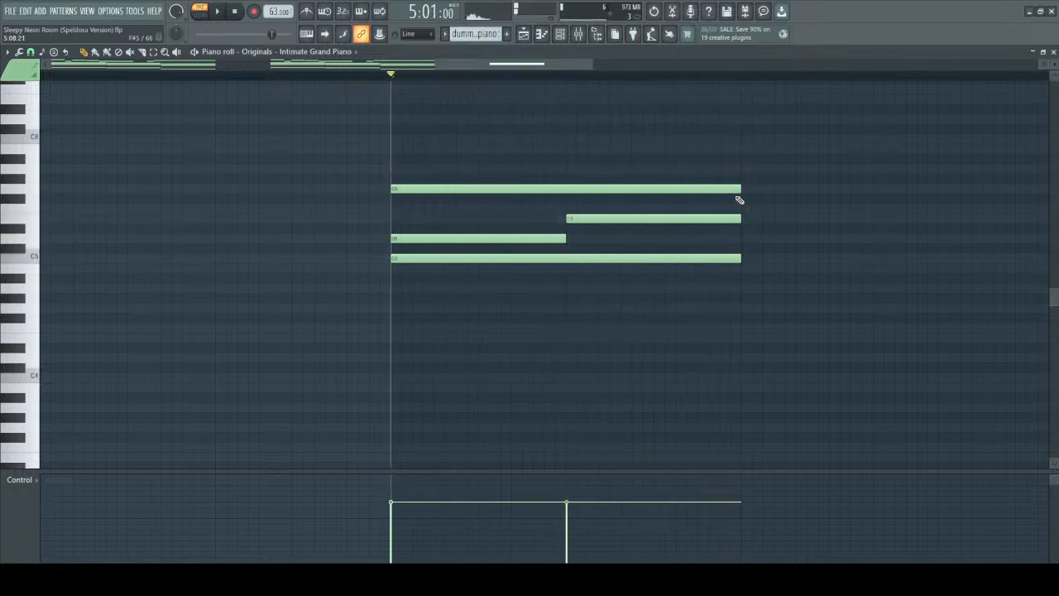
{"action": "left_click", "coordinate": [476, 241]}
{"action": "left_click_drag", "start_coordinate": [476, 239], "coordinate": [470, 210]}
{"action": "key", "text": "space"}
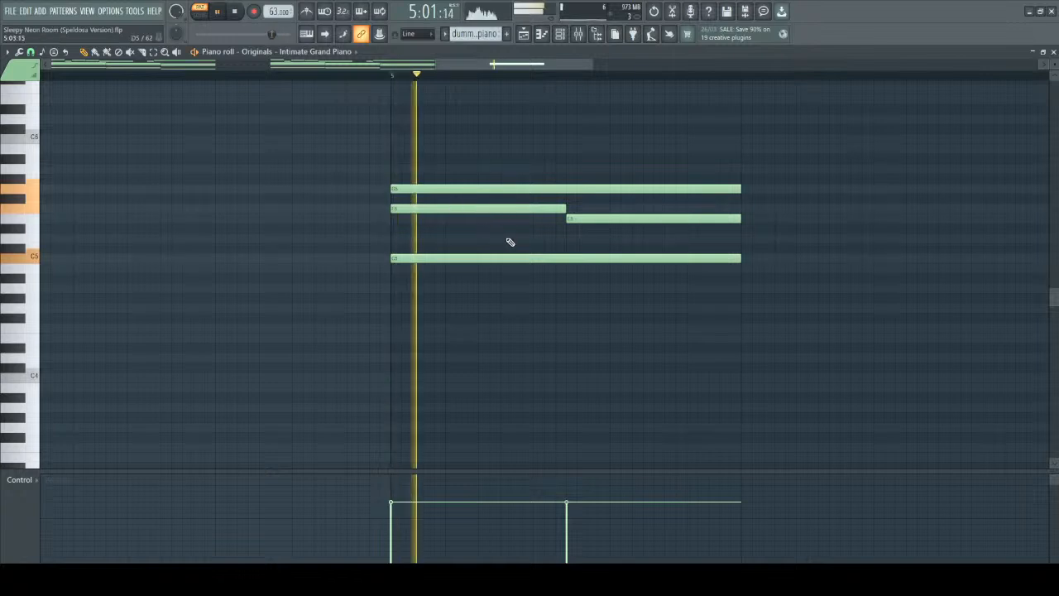
{"action": "key", "text": "space"}
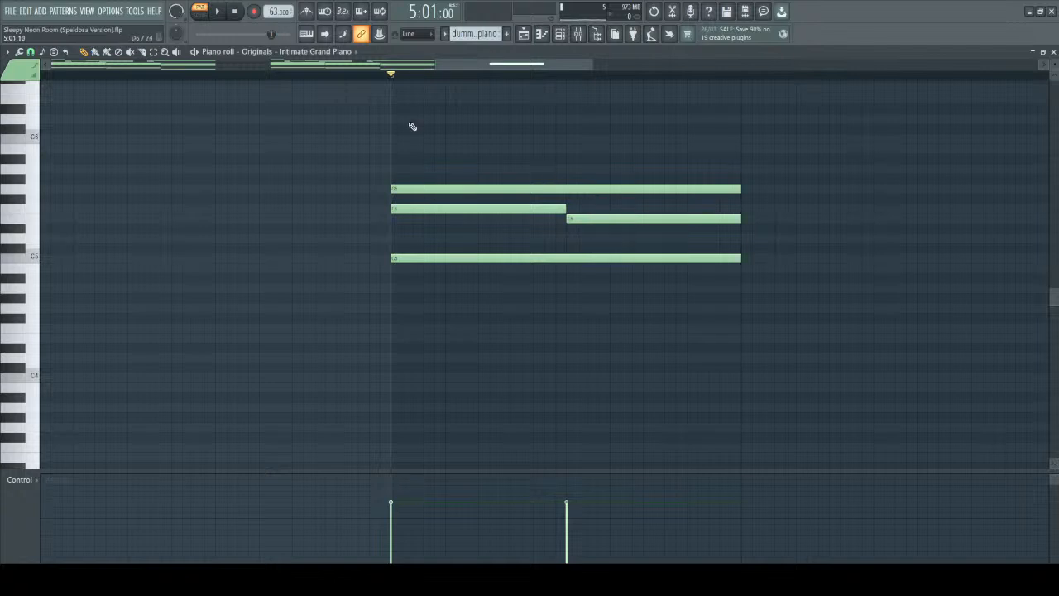
Delete all of the suspended chord notes in bar 5 and close the piano roll.
{"action": "key", "text": "ctrl+a"}
{"action": "key", "text": "Delete"}
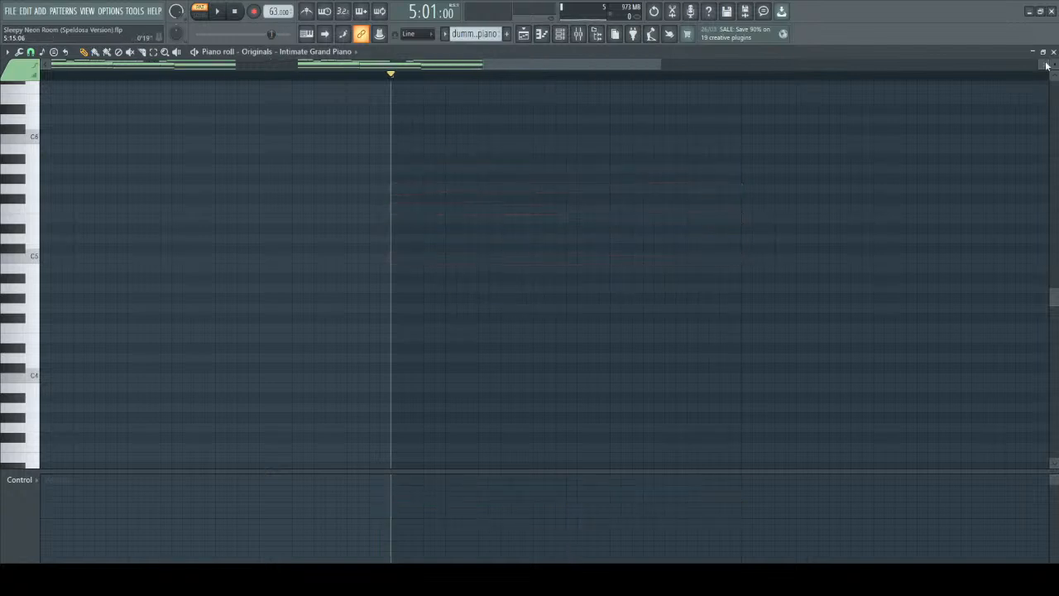
{"action": "left_click", "coordinate": [1053, 52]}
Open the Speldosa notes of Pattern 1 and show the low notes at the start of bar 1.
{"action": "double_click", "coordinate": [190, 90]}
{"action": "scroll", "coordinate": [149, 202], "scroll_direction": "down", "scroll_amount": 4}
{"action": "scroll", "coordinate": [122, 201], "scroll_direction": "up", "scroll_amount": 4}
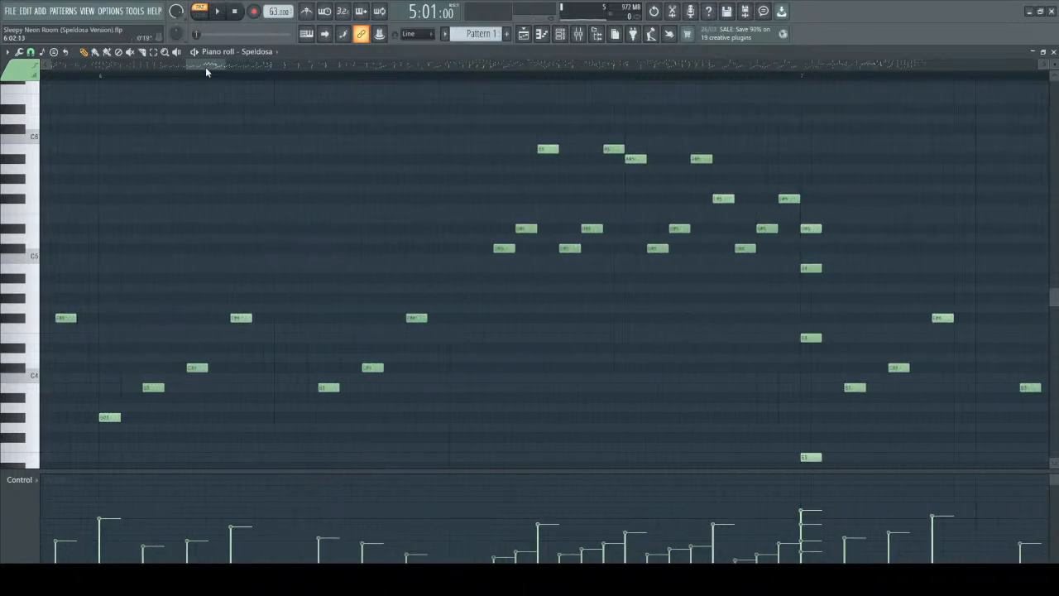
{"action": "left_click_drag", "start_coordinate": [205, 67], "coordinate": [33, 70]}
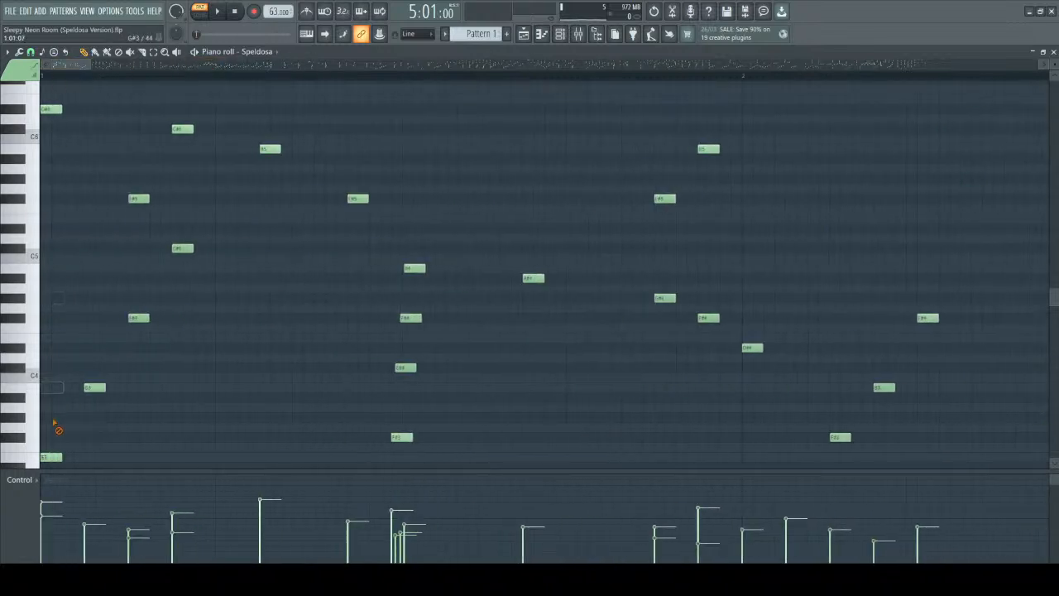
{"action": "scroll", "coordinate": [94, 187], "scroll_direction": "down", "scroll_amount": 4}
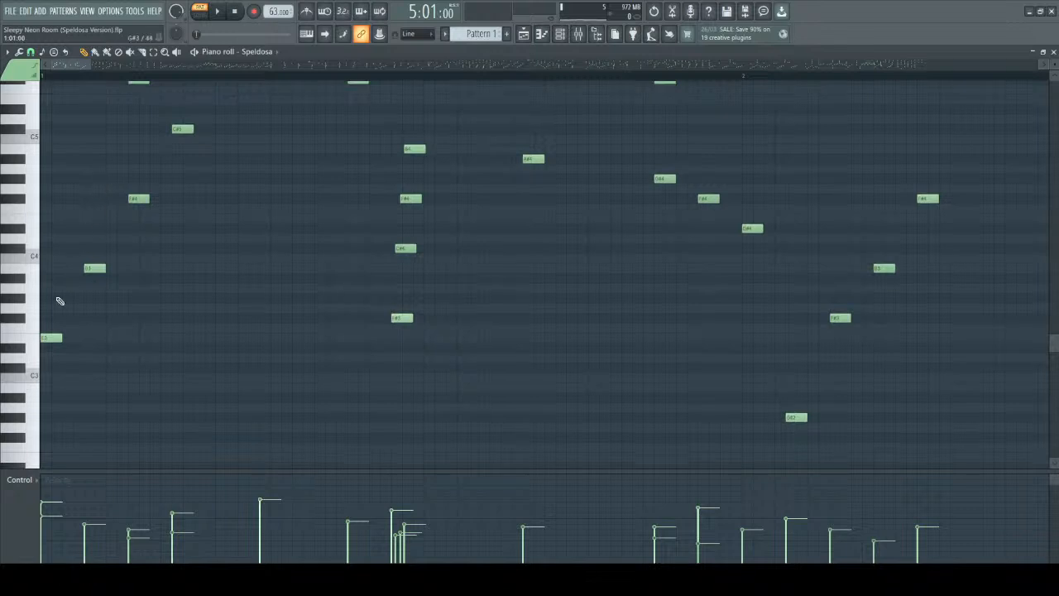
{"action": "left_click", "coordinate": [98, 259]}
{"action": "right_click", "coordinate": [102, 259]}
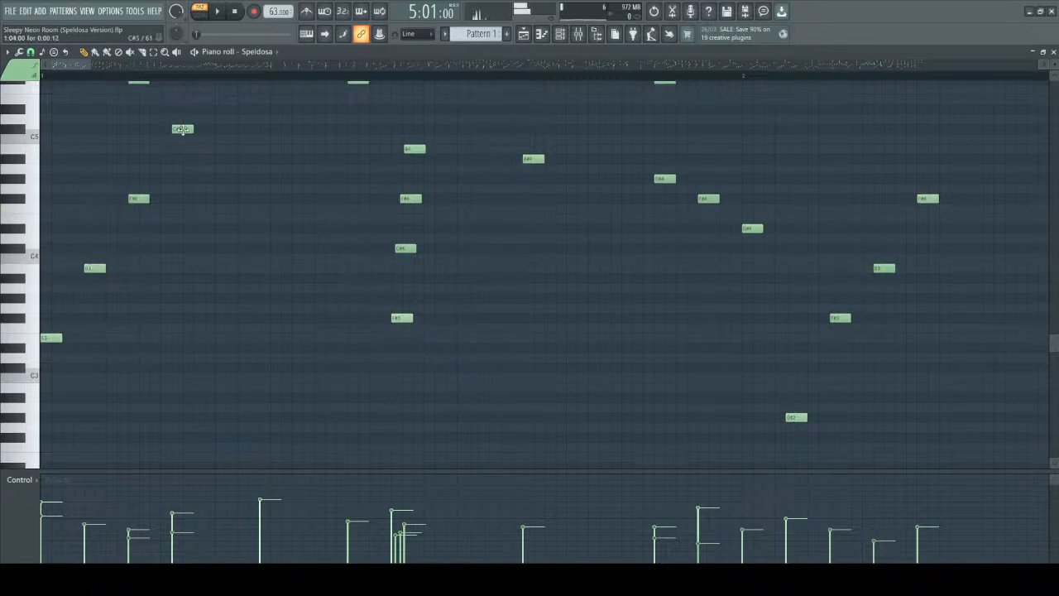
Examine the spacing of the rising broken chord and rolled chord in Pattern 1's opening bars.
{"action": "scroll", "coordinate": [180, 203], "scroll_direction": "up", "scroll_amount": 1}
{"action": "scroll", "coordinate": [182, 204], "scroll_direction": "up", "scroll_amount": 2}
{"action": "scroll", "coordinate": [179, 206], "scroll_direction": "down", "scroll_amount": 4}
{"action": "scroll", "coordinate": [178, 206], "scroll_direction": "down", "scroll_amount": 1}
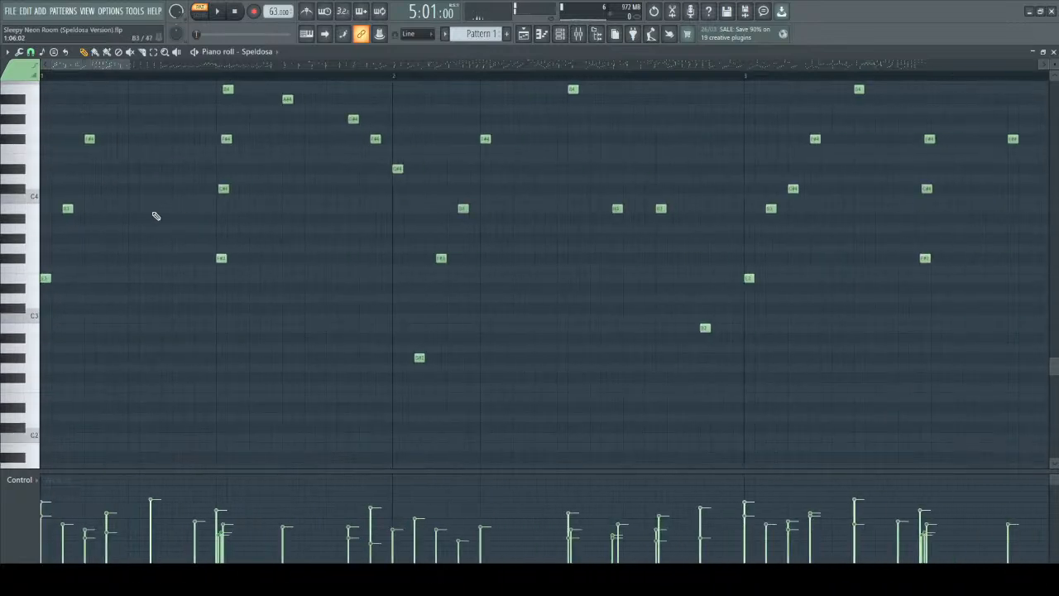
{"action": "scroll", "coordinate": [151, 231], "scroll_direction": "up", "scroll_amount": 1}
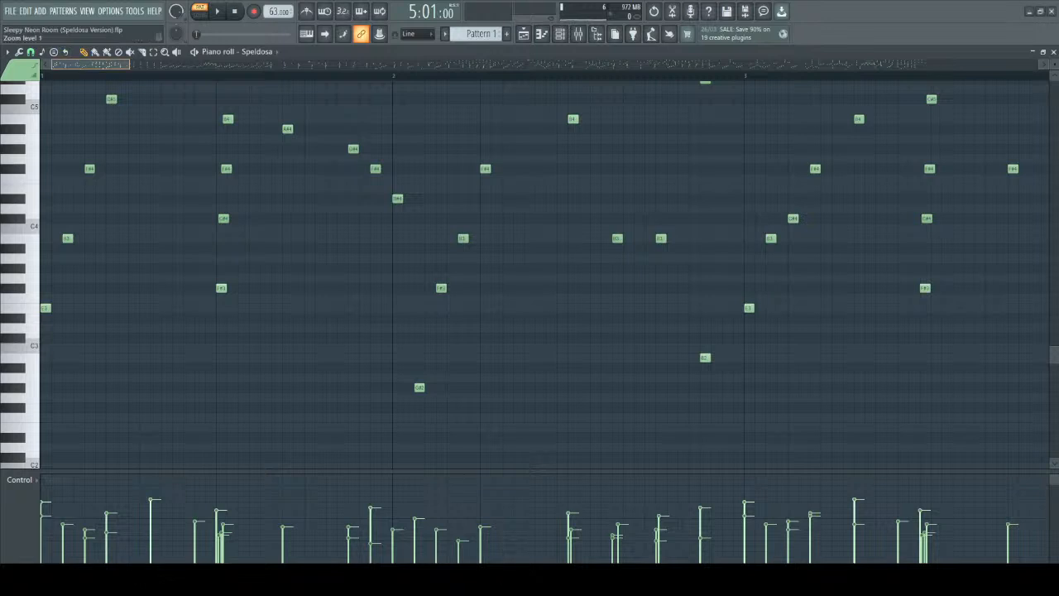
{"action": "scroll", "coordinate": [110, 62], "scroll_direction": "up", "scroll_amount": 3}
{"action": "left_click_drag", "start_coordinate": [64, 64], "coordinate": [6, 91]}
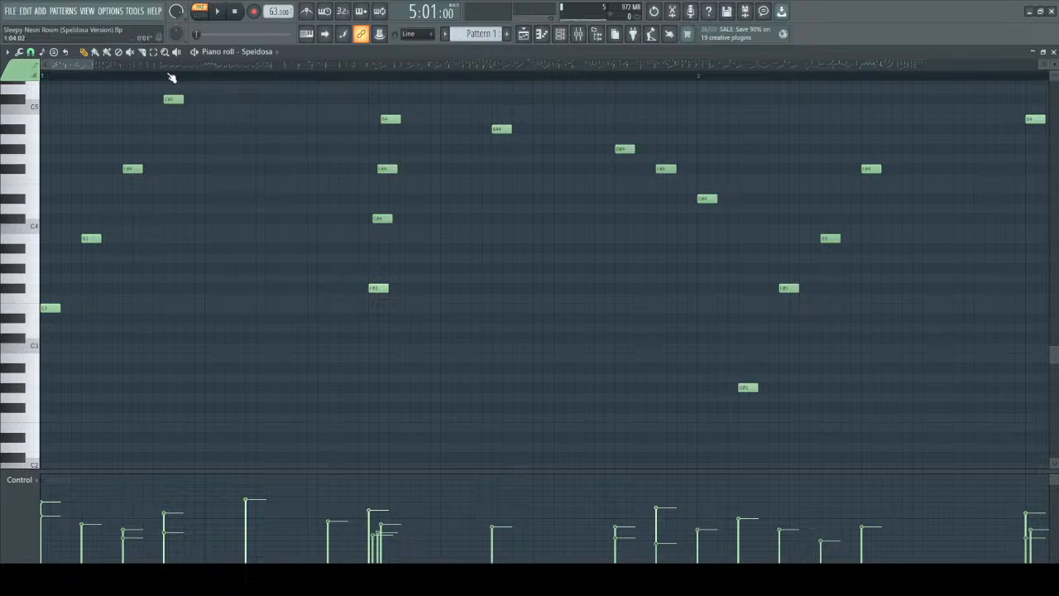
{"action": "scroll", "coordinate": [149, 233], "scroll_direction": "up", "scroll_amount": 3}
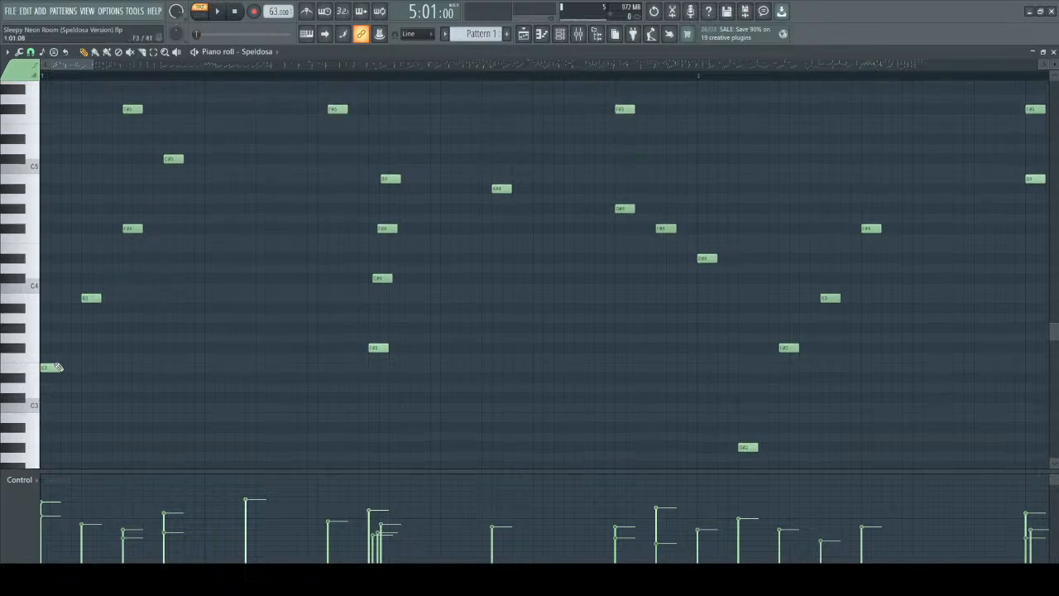
{"action": "left_click", "coordinate": [48, 367]}
Switch to the Outro pattern and view its Speldosa notes in the piano roll.
{"action": "left_click", "coordinate": [1053, 52]}
{"action": "left_click", "coordinate": [43, 111]}
{"action": "key", "text": "F7"}
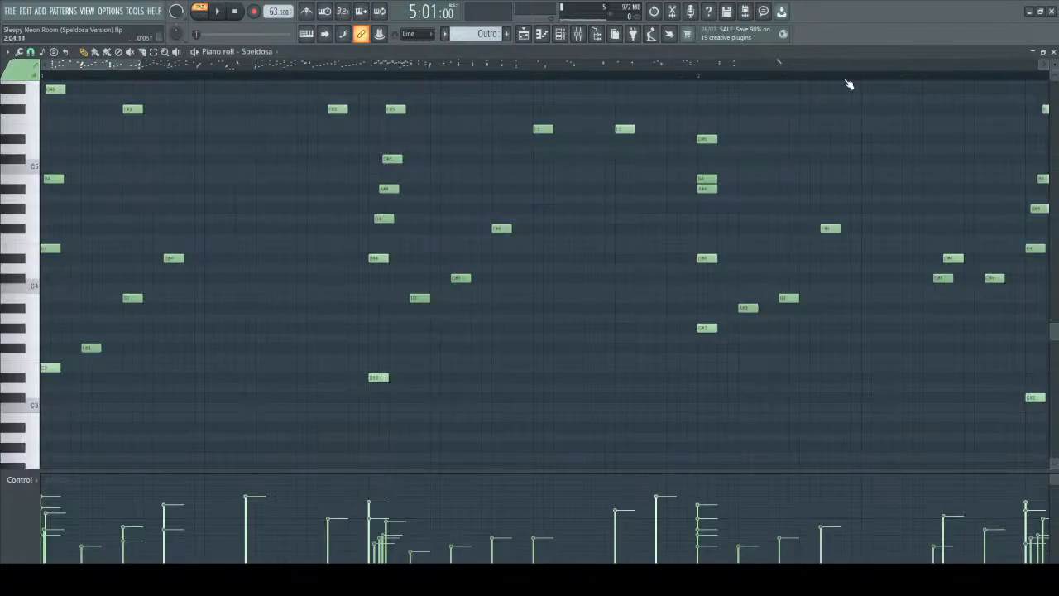
Reopen the Intimate Grand Piano notes of the dummy piano pattern and go to the empty bar 5.
{"action": "left_click", "coordinate": [1053, 52]}
{"action": "left_click", "coordinate": [42, 125]}
{"action": "key", "text": "F7"}
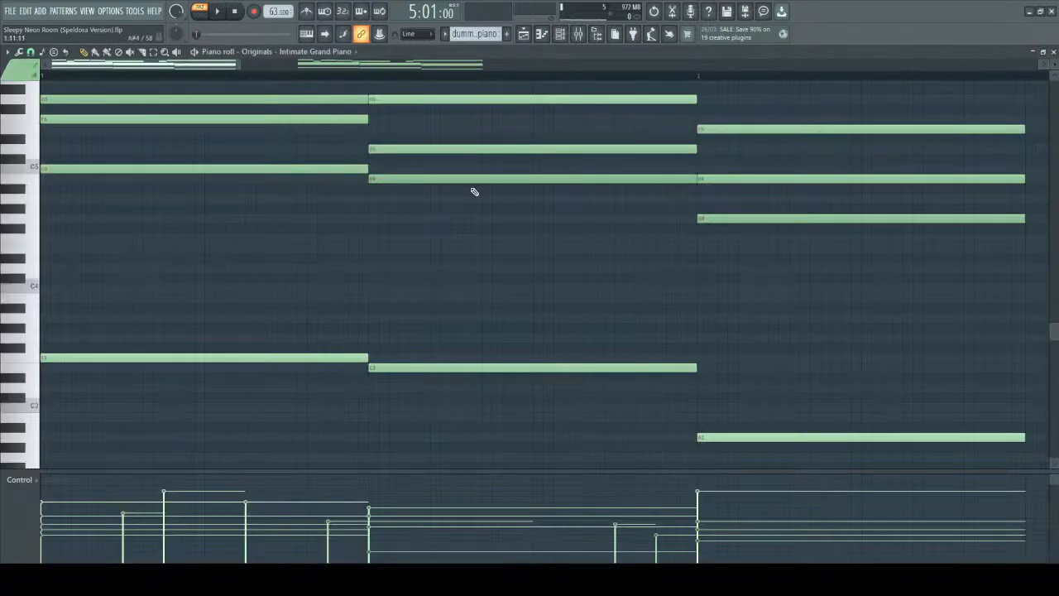
{"action": "scroll", "coordinate": [637, 230], "scroll_direction": "up", "scroll_amount": 3}
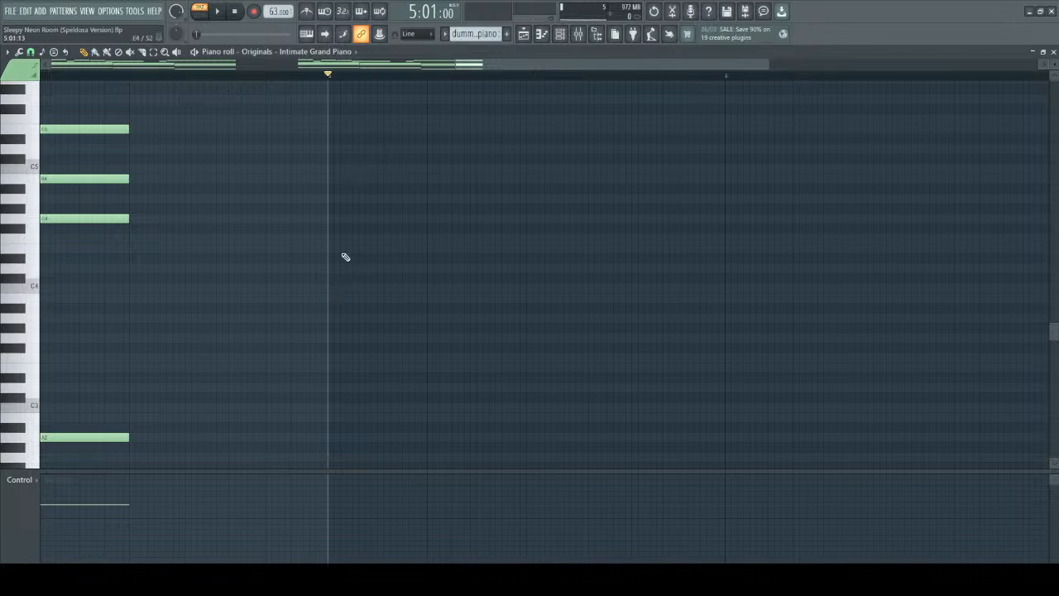
Stack four-step notes C5, D5, E5, G5 and B5 at the start of bar 5, plus a top note above C6.
{"action": "mouse_move", "coordinate": [331, 281]}
{"action": "left_mouse_down"}
{"action": "mouse_move", "coordinate": [425, 279]}
{"action": "mouse_move", "coordinate": [385, 281]}
{"action": "mouse_move", "coordinate": [383, 164]}
{"action": "left_mouse_up"}
{"action": "scroll", "coordinate": [333, 313], "scroll_direction": "up", "scroll_amount": 2}
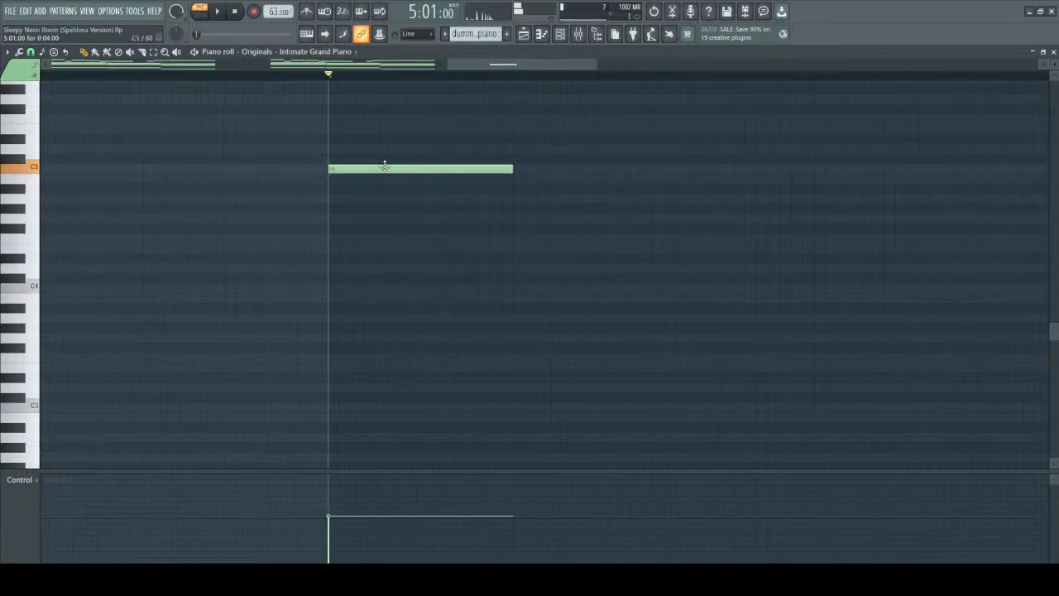
{"action": "scroll", "coordinate": [392, 218], "scroll_direction": "up", "scroll_amount": 3}
{"action": "left_click", "coordinate": [330, 238]}
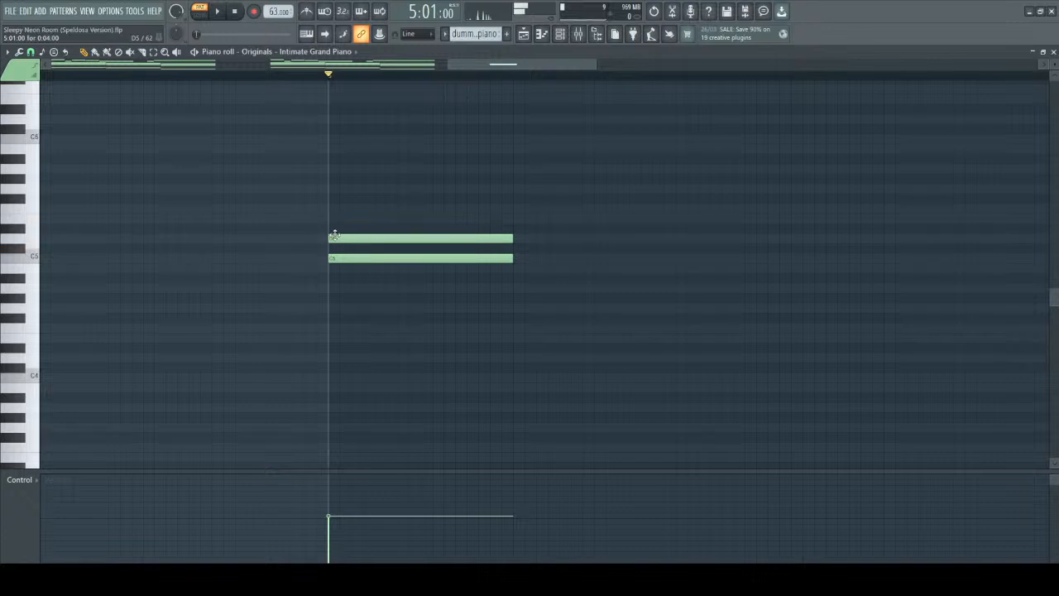
{"action": "left_click", "coordinate": [327, 218]}
{"action": "left_click", "coordinate": [331, 179]}
{"action": "mouse_move", "coordinate": [331, 179]}
{"action": "left_mouse_down"}
{"action": "mouse_move", "coordinate": [320, 188]}
{"action": "mouse_move", "coordinate": [333, 188]}
{"action": "left_mouse_up"}
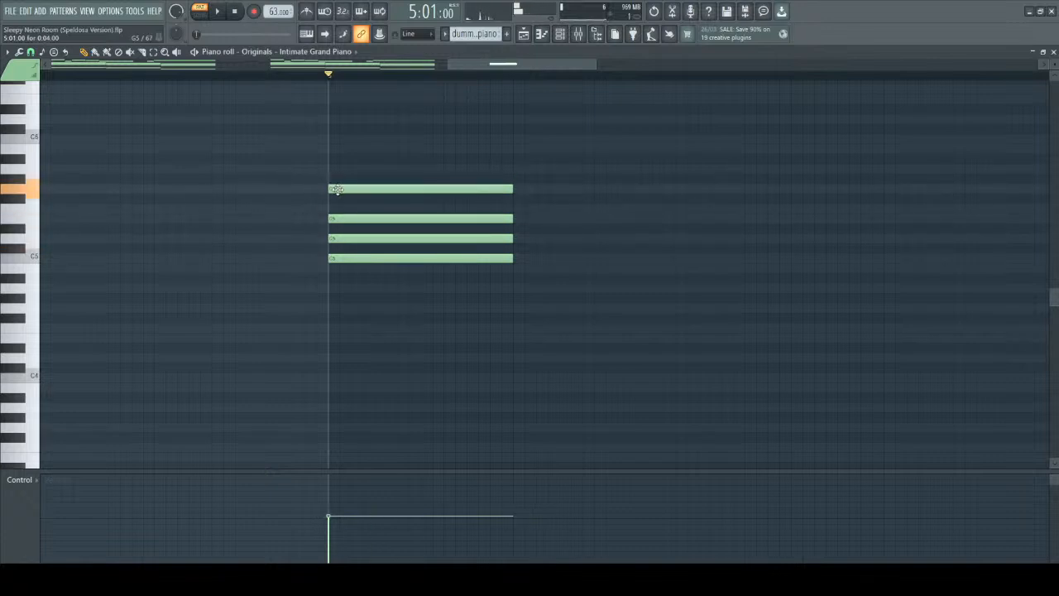
{"action": "left_click", "coordinate": [330, 149]}
{"action": "left_click", "coordinate": [331, 109]}
Play the stacked chord, lower its top note to D6 and play it again.
{"action": "key", "text": "space"}
{"action": "key", "text": "space"}
{"action": "left_click_drag", "start_coordinate": [405, 109], "coordinate": [405, 122]}
{"action": "key", "text": "space"}
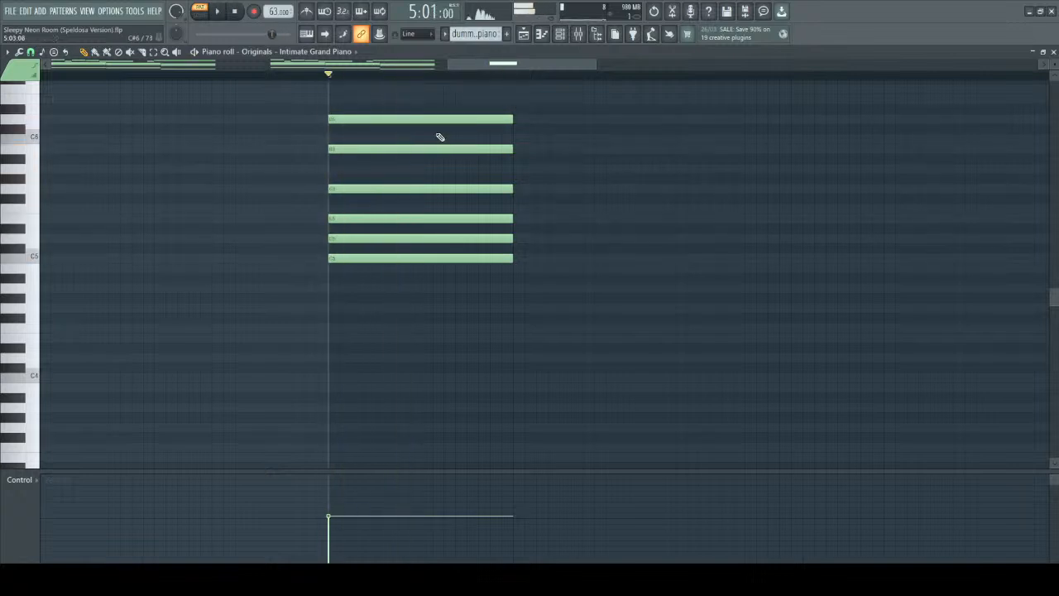
Move the chord's top D6 down to F#5 and play the result.
{"action": "key", "text": "space"}
{"action": "scroll", "coordinate": [406, 193], "scroll_direction": "up", "scroll_amount": 3}
{"action": "left_click_drag", "start_coordinate": [406, 182], "coordinate": [403, 247]}
{"action": "key", "text": "space"}
{"action": "key", "text": "space"}
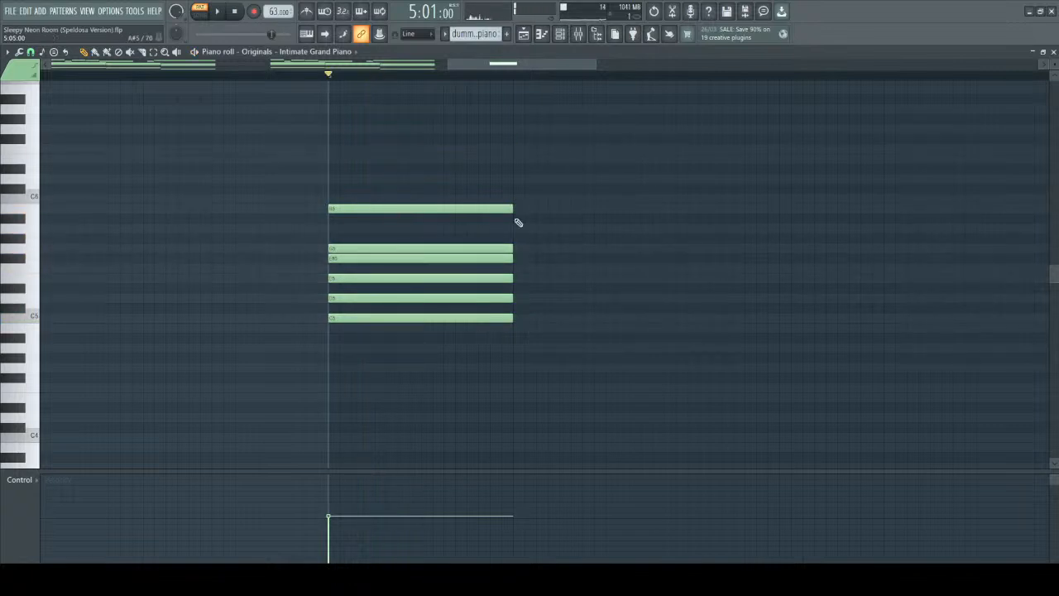
Select all six notes of the bar 5 chord, raise their velocity slightly and play the block chord repeatedly.
{"action": "scroll", "coordinate": [416, 200], "scroll_direction": "up", "scroll_amount": 1}
{"action": "left_click_drag", "start_coordinate": [397, 174], "coordinate": [402, 369]}
{"action": "scroll", "coordinate": [409, 223], "scroll_direction": "up", "scroll_amount": 3}
{"action": "scroll", "coordinate": [409, 222], "scroll_direction": "down", "scroll_amount": 1}
{"action": "key", "text": "space"}
{"action": "key", "text": "space"}
{"action": "key", "text": "space"}
{"action": "key", "text": "space"}
{"action": "scroll", "coordinate": [435, 208], "scroll_direction": "down", "scroll_amount": 1}
{"action": "key", "text": "space"}
{"action": "key", "text": "space"}
{"action": "key", "text": "space"}
{"action": "key", "text": "space"}
{"action": "key", "text": "space"}
{"action": "key", "text": "space"}
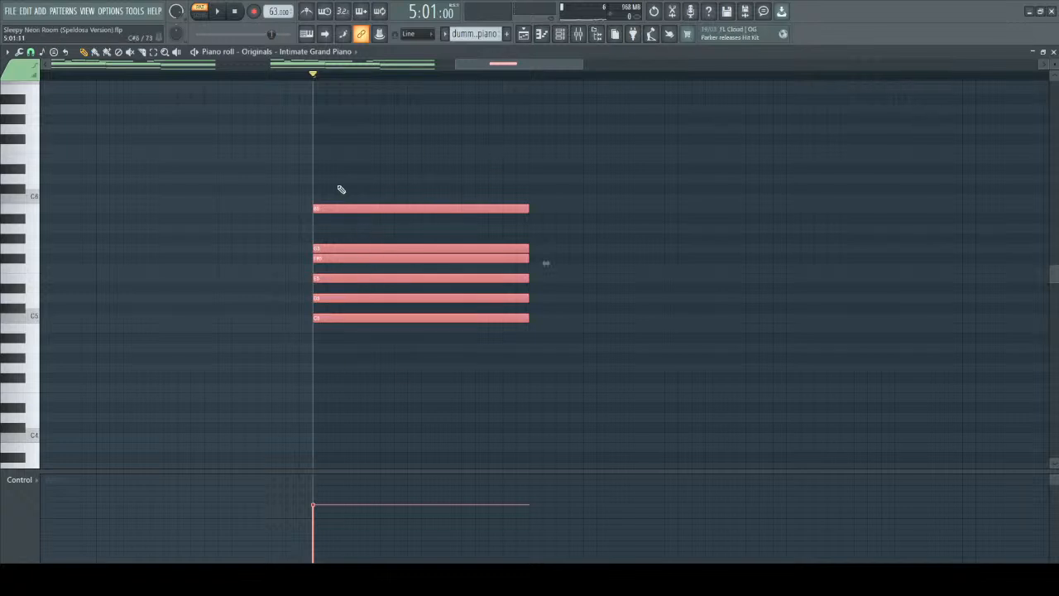
{"action": "key", "text": "space"}
{"action": "key", "text": "space"}
{"action": "left_click", "coordinate": [593, 203]}
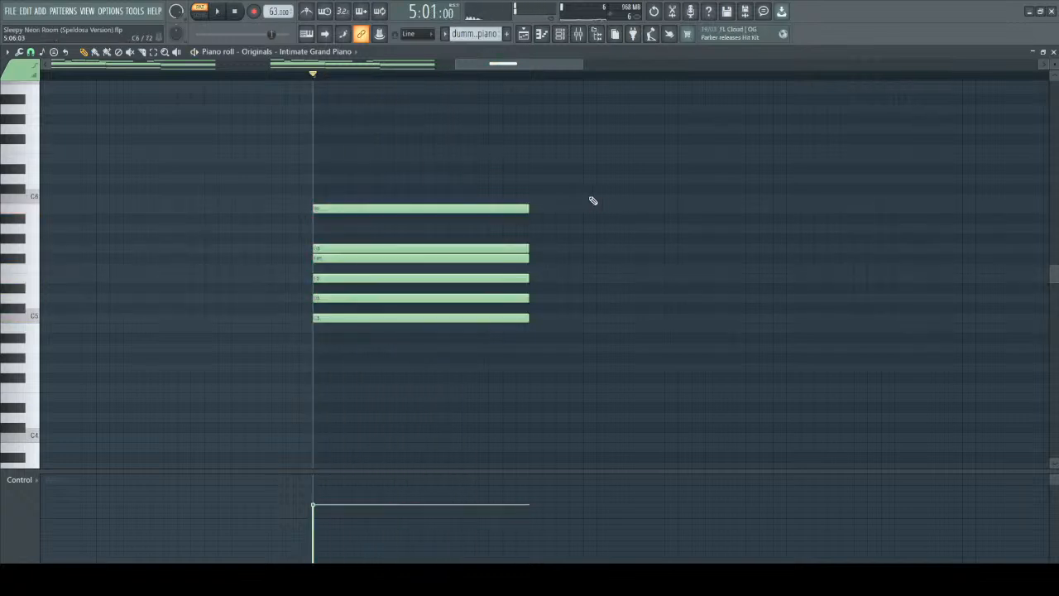
Stagger the starts of D5, E5, F#5, G5 and B5 after C5 into a rising roll and play it.
{"action": "scroll", "coordinate": [406, 298], "scroll_direction": "up", "scroll_amount": 17}
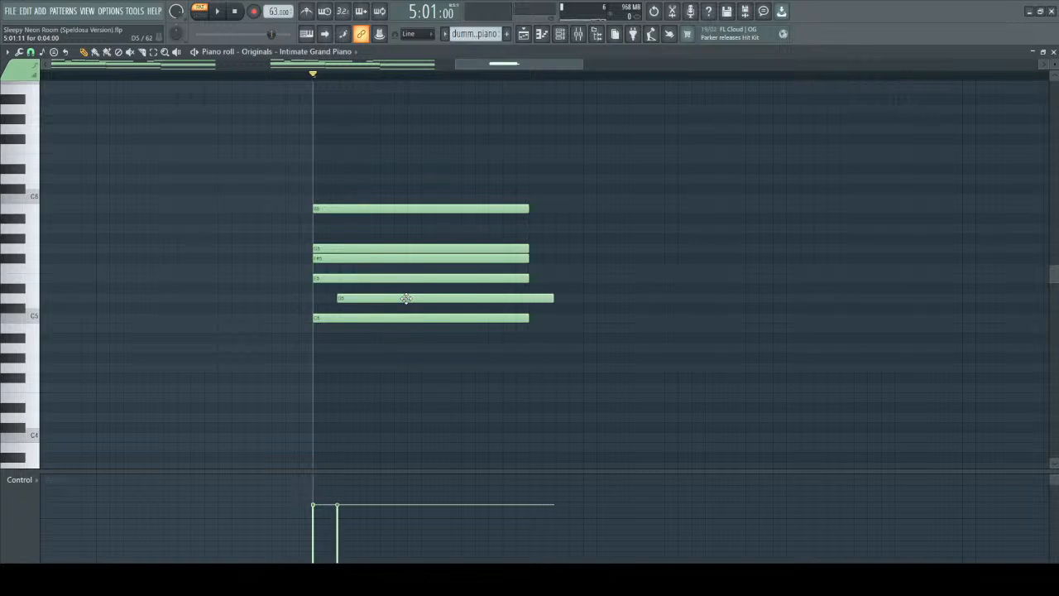
{"action": "scroll", "coordinate": [448, 279], "scroll_direction": "up", "scroll_amount": 20}
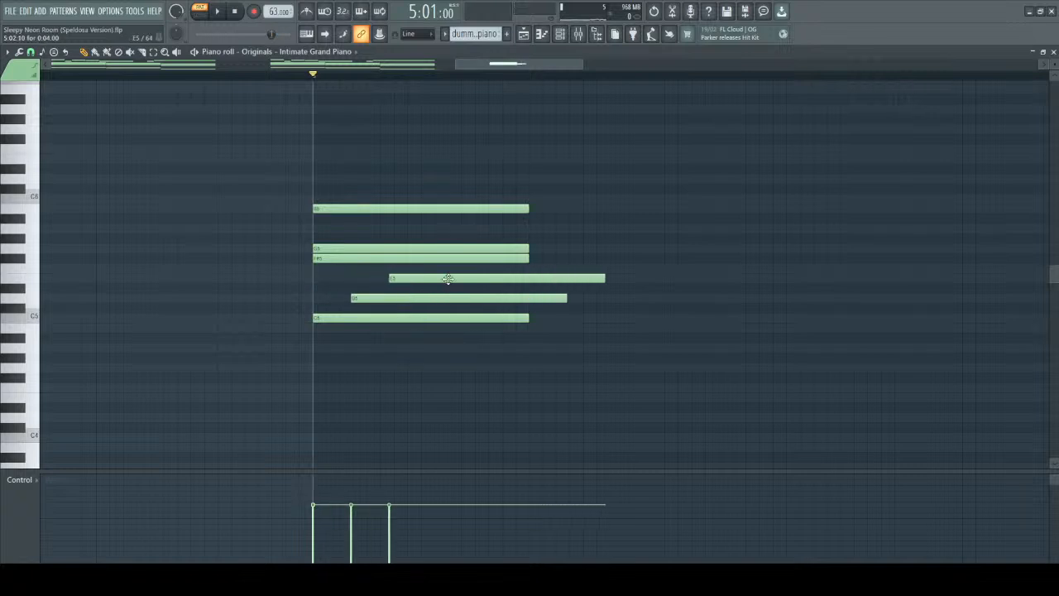
{"action": "scroll", "coordinate": [455, 269], "scroll_direction": "up", "scroll_amount": 20}
{"action": "scroll", "coordinate": [456, 269], "scroll_direction": "up", "scroll_amount": 20}
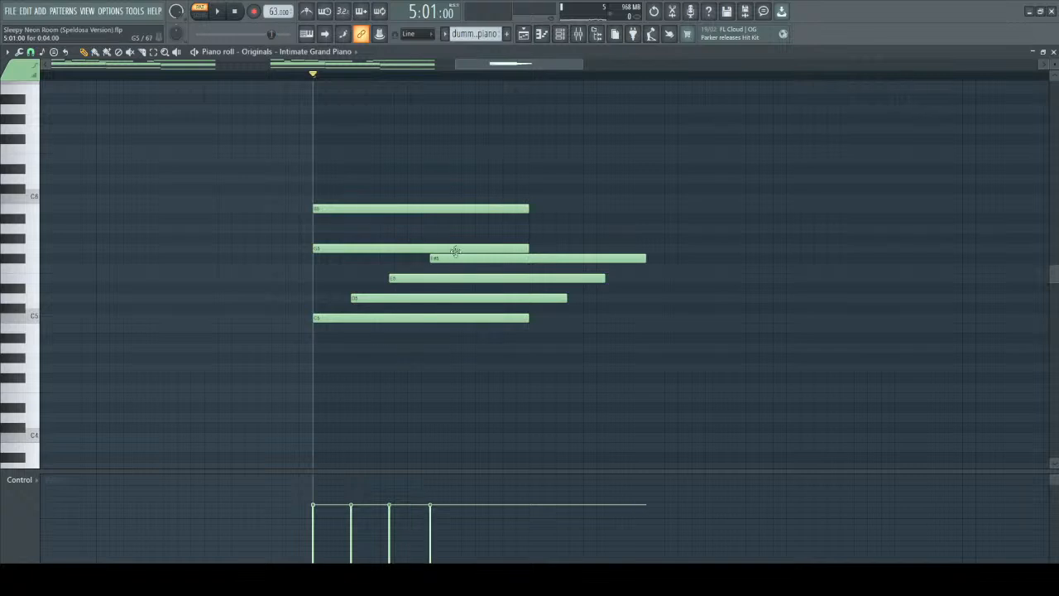
{"action": "scroll", "coordinate": [458, 248], "scroll_direction": "up", "scroll_amount": 20}
{"action": "scroll", "coordinate": [458, 248], "scroll_direction": "up", "scroll_amount": 20}
{"action": "scroll", "coordinate": [489, 207], "scroll_direction": "up", "scroll_amount": 20}
{"action": "scroll", "coordinate": [489, 207], "scroll_direction": "up", "scroll_amount": 20}
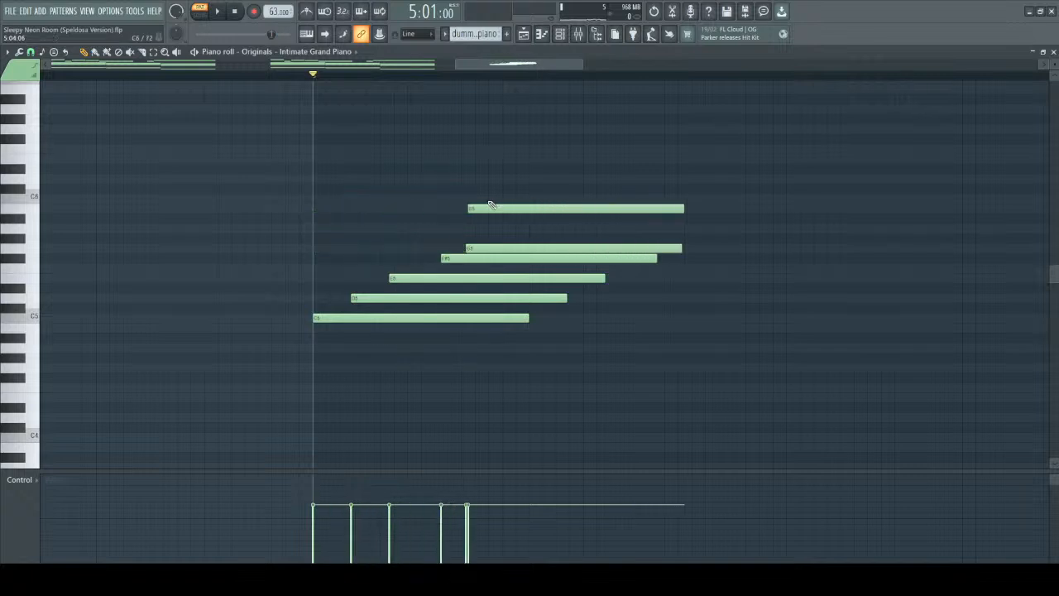
{"action": "scroll", "coordinate": [462, 259], "scroll_direction": "down", "scroll_amount": 5}
{"action": "key", "text": "space"}
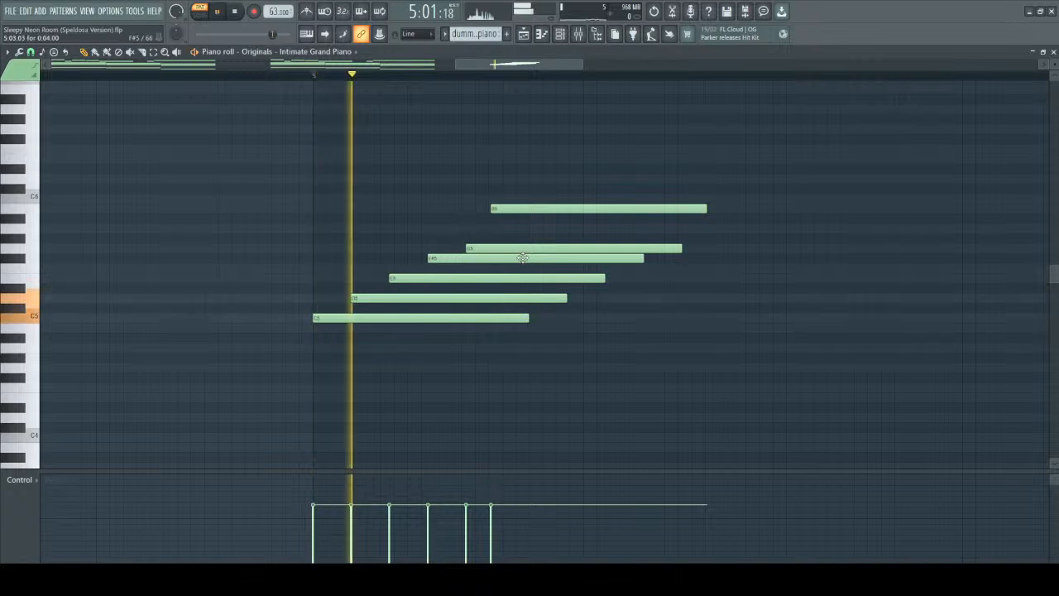
{"action": "key", "text": "space"}
Tighten the rolled chord by shifting its upper notes earlier, with D5 starting at 5:01:07 and F#5 at 5:02:07.
{"action": "scroll", "coordinate": [351, 297], "scroll_direction": "down", "scroll_amount": 5}
{"action": "scroll", "coordinate": [411, 293], "scroll_direction": "down", "scroll_amount": 4}
{"action": "scroll", "coordinate": [420, 282], "scroll_direction": "down", "scroll_amount": 8}
{"action": "scroll", "coordinate": [420, 282], "scroll_direction": "down", "scroll_amount": 4}
{"action": "scroll", "coordinate": [453, 258], "scroll_direction": "down", "scroll_amount": 16}
{"action": "scroll", "coordinate": [491, 254], "scroll_direction": "down", "scroll_amount": 5}
{"action": "scroll", "coordinate": [435, 259], "scroll_direction": "up", "scroll_amount": 6}
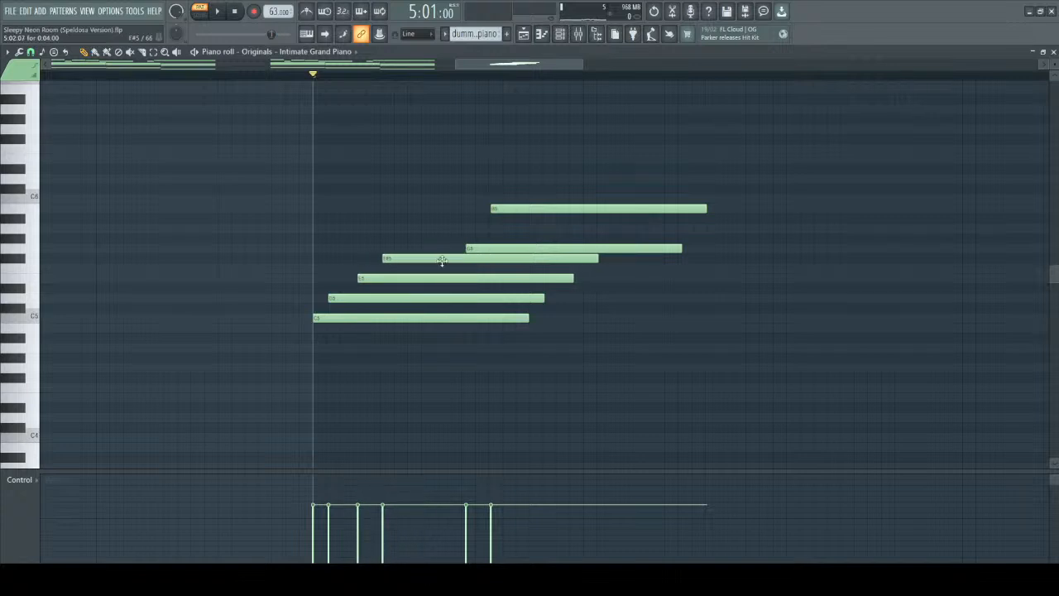
{"action": "scroll", "coordinate": [493, 246], "scroll_direction": "down", "scroll_amount": 20}
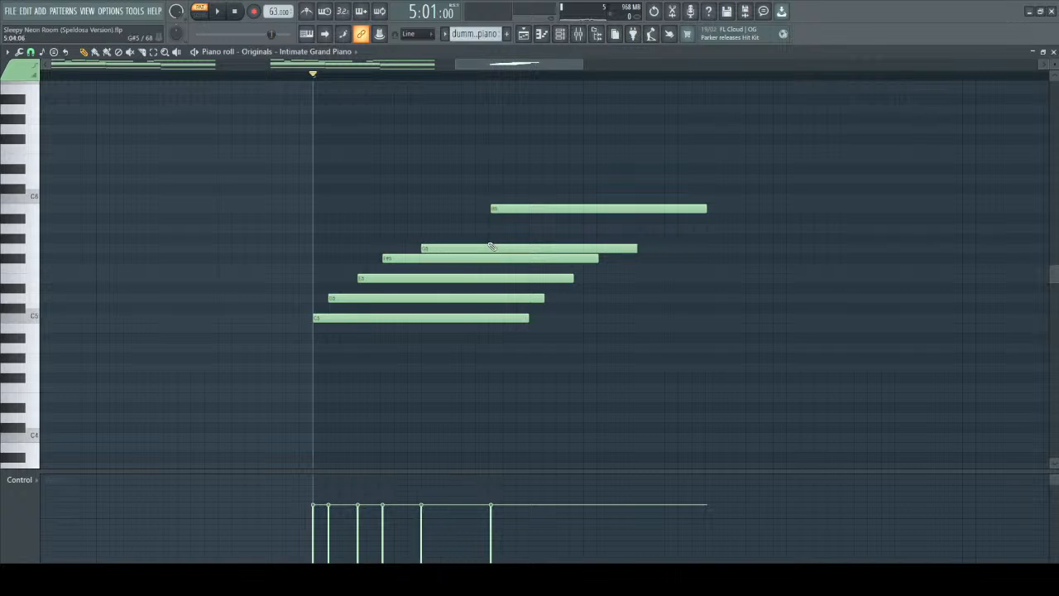
{"action": "scroll", "coordinate": [506, 222], "scroll_direction": "down", "scroll_amount": 11}
{"action": "scroll", "coordinate": [509, 219], "scroll_direction": "down", "scroll_amount": 8}
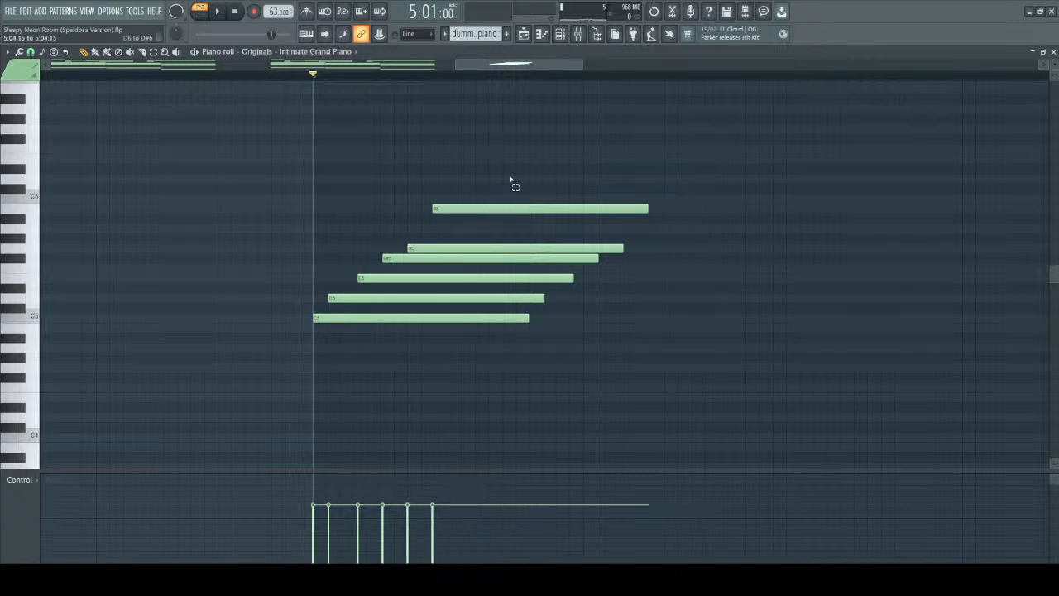
{"action": "scroll", "coordinate": [509, 171], "scroll_direction": "down", "scroll_amount": 1}
Lengthen all notes of the rolled chord to 0:08:06 and play it.
{"action": "key", "text": "ctrl+a"}
{"action": "left_click_drag", "start_coordinate": [647, 164], "coordinate": [877, 165]}
{"action": "left_click", "coordinate": [815, 362]}
{"action": "key", "text": "space"}
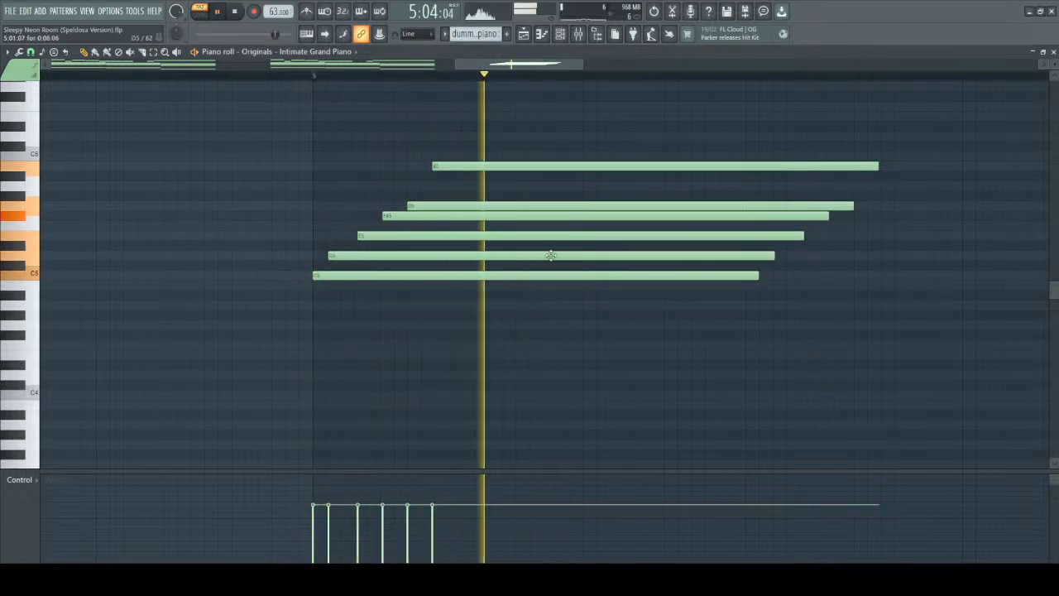
{"action": "key", "text": "space"}
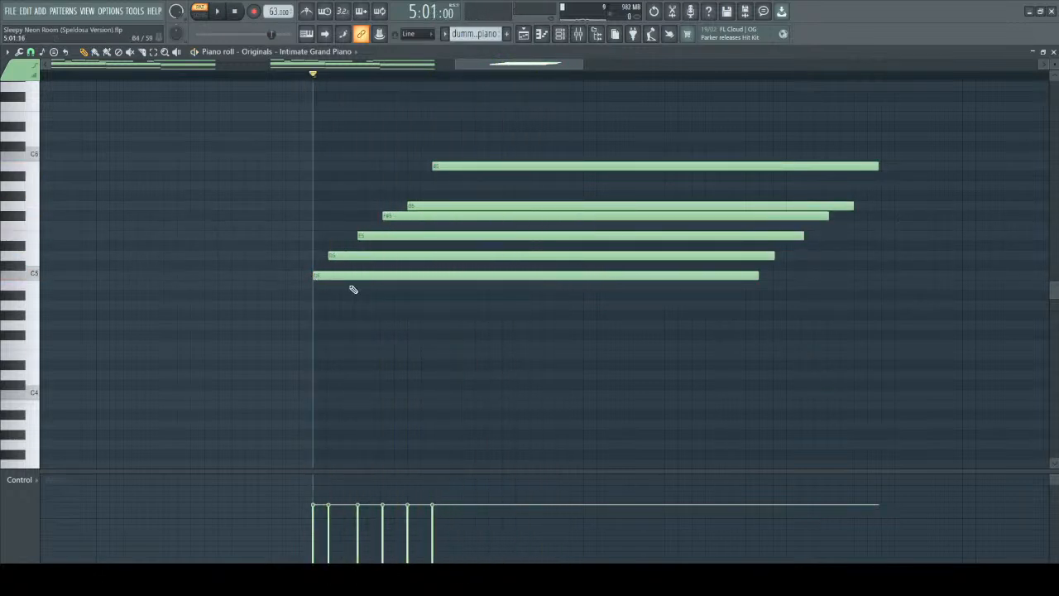
Play the rolled bar 5 chord from C5 to B5 with its lengthened notes.
{"action": "key", "text": "space"}
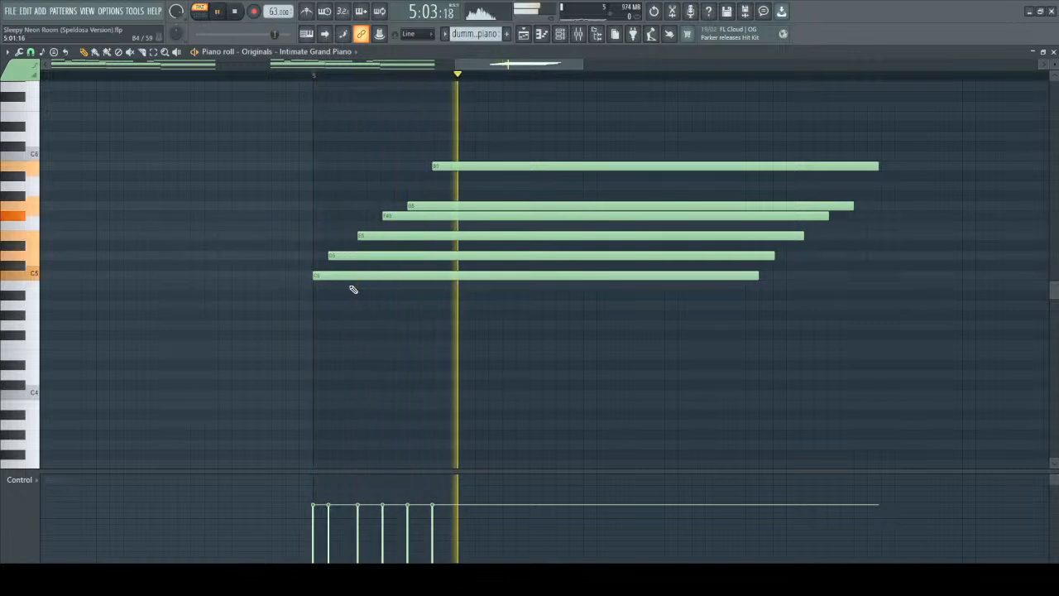
{"action": "key", "text": "space"}
{"action": "left_click_drag", "start_coordinate": [270, 133], "coordinate": [766, 408]}
{"action": "left_click", "coordinate": [532, 376], "text": "ctrl"}
{"action": "key", "text": "space"}
{"action": "key", "text": "space"}
Raise the D5 and F#5 notes of the rolled chord by one octave.
{"action": "scroll", "coordinate": [409, 414], "scroll_direction": "up", "scroll_amount": 2}
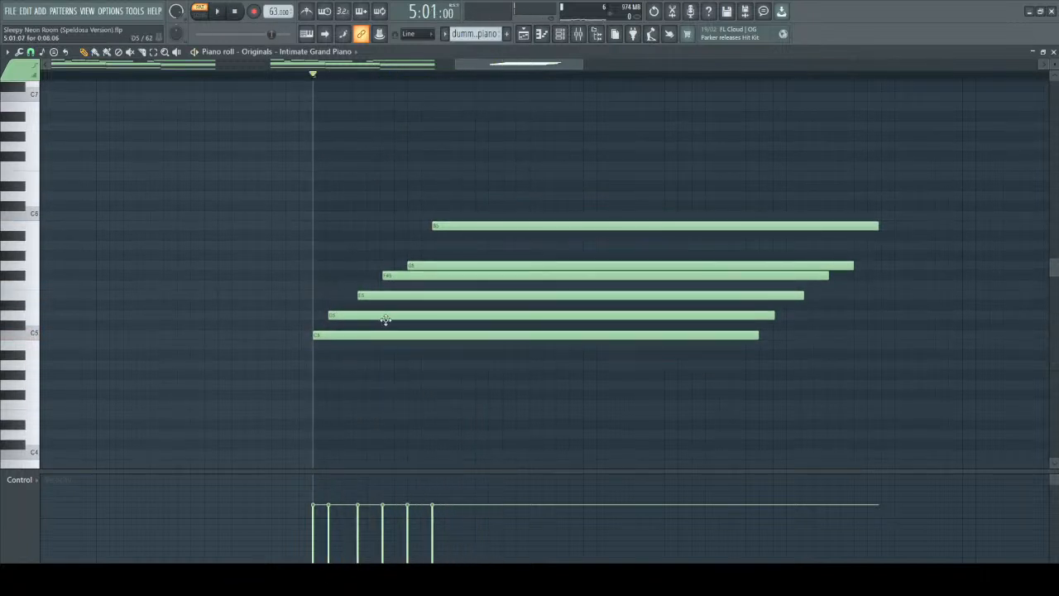
{"action": "left_click_drag", "start_coordinate": [330, 291], "coordinate": [342, 317]}
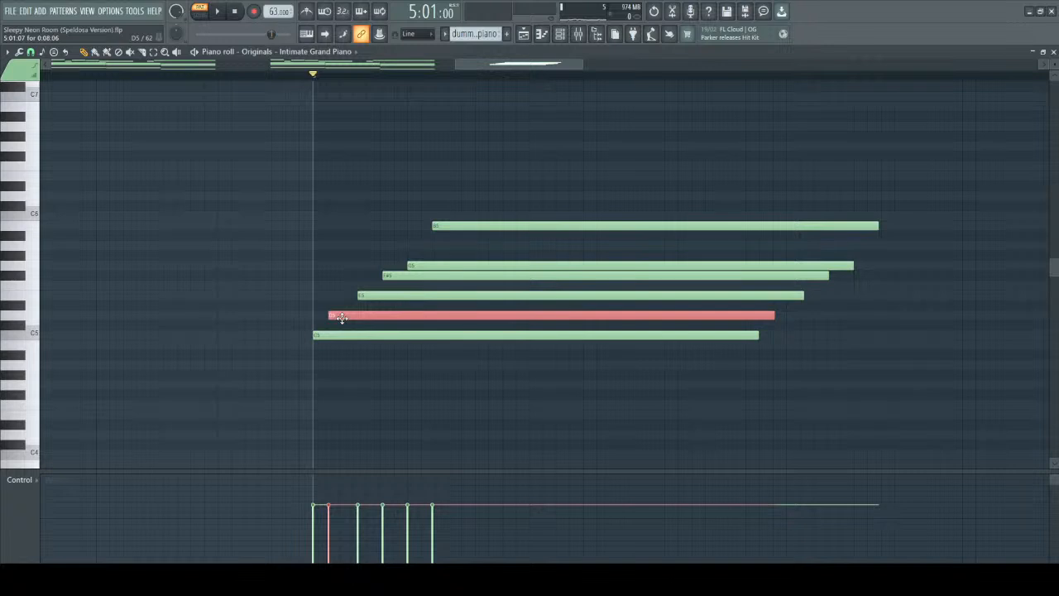
{"action": "key", "text": "ctrl+Up"}
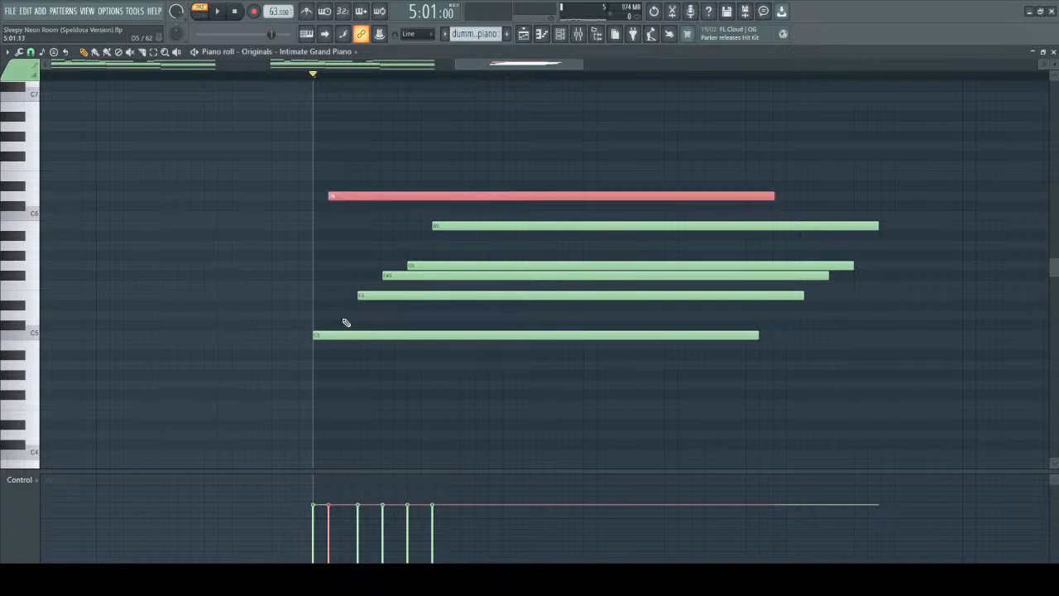
{"action": "left_click", "coordinate": [385, 275]}
{"action": "key", "text": "ctrl+Up"}
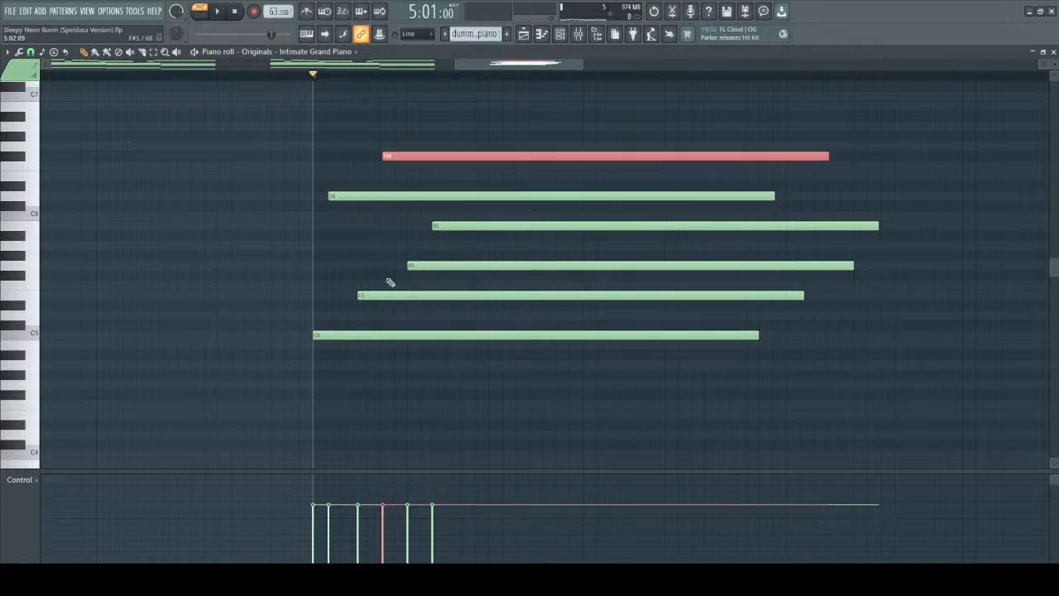
Retime the notes into a rising roll C5, E5, G5, B5, D6, F#6, with F#6 starting at 5:03:14, and play it.
{"action": "scroll", "coordinate": [373, 293], "scroll_direction": "down", "scroll_amount": 6}
{"action": "left_click", "coordinate": [373, 285], "text": "ctrl"}
{"action": "scroll", "coordinate": [370, 294], "scroll_direction": "down", "scroll_amount": 11}
{"action": "scroll", "coordinate": [422, 269], "scroll_direction": "down", "scroll_amount": 15}
{"action": "scroll", "coordinate": [422, 268], "scroll_direction": "down", "scroll_amount": 4}
{"action": "scroll", "coordinate": [443, 225], "scroll_direction": "down", "scroll_amount": 20}
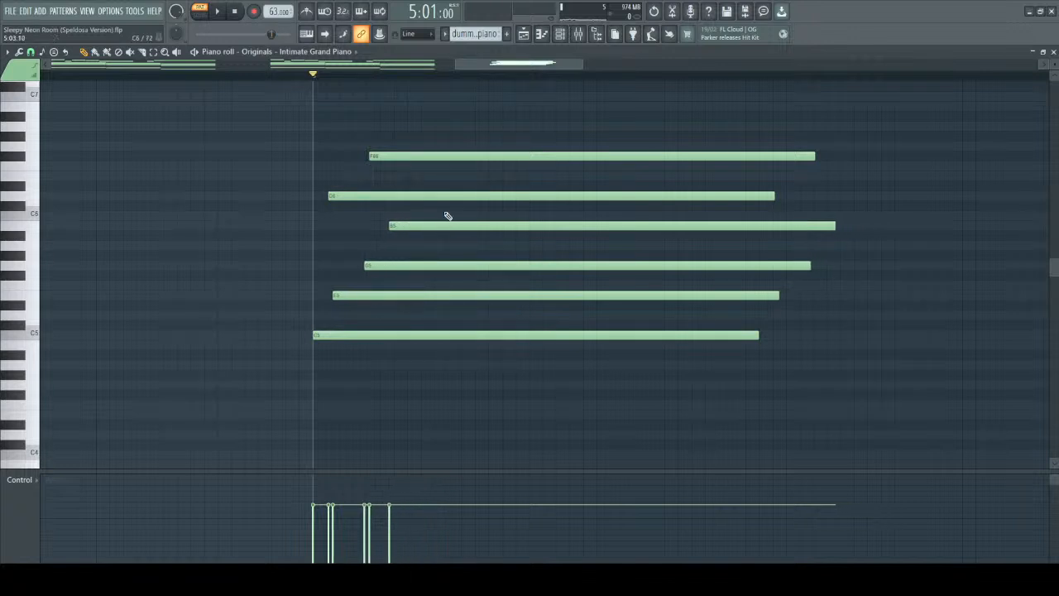
{"action": "scroll", "coordinate": [443, 195], "scroll_direction": "up", "scroll_amount": 20}
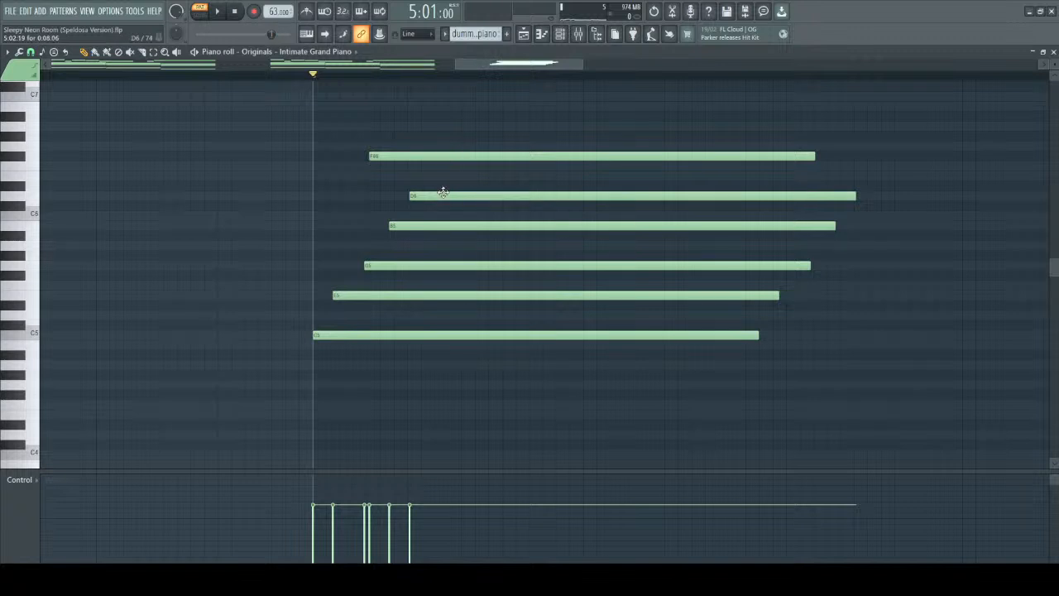
{"action": "scroll", "coordinate": [443, 195], "scroll_direction": "up", "scroll_amount": 2}
{"action": "scroll", "coordinate": [455, 156], "scroll_direction": "up", "scroll_amount": 20}
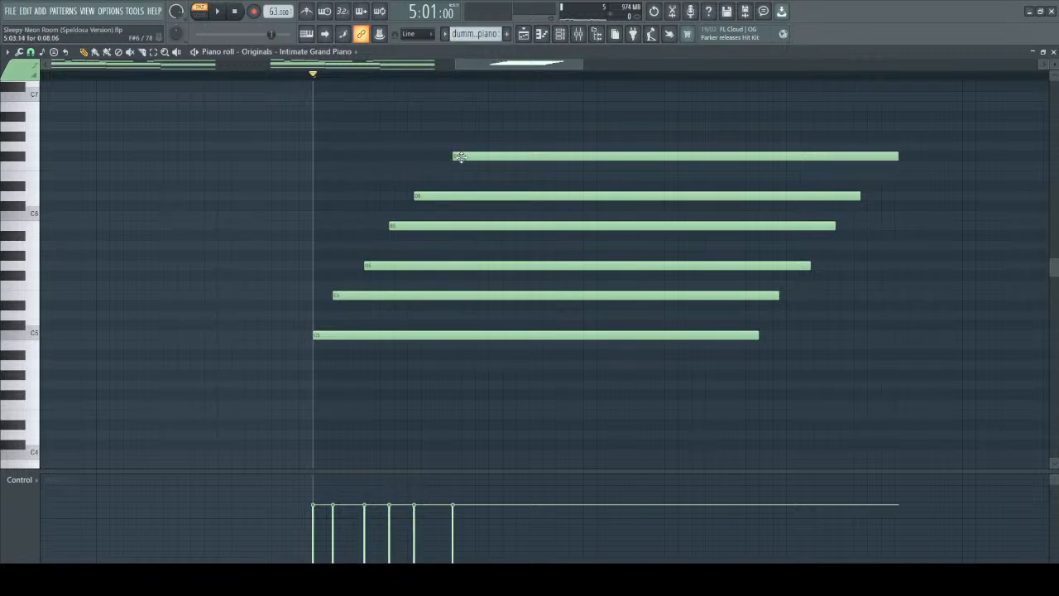
{"action": "key", "text": "space"}
{"action": "key", "text": "space"}
Tighten the roll by shifting G5, B5, D6 and F#6 earlier, with D6 starting at 5:02:17 and F#6 at 5:03:04.
{"action": "scroll", "coordinate": [385, 274], "scroll_direction": "down", "scroll_amount": 5}
{"action": "scroll", "coordinate": [411, 239], "scroll_direction": "down", "scroll_amount": 5}
{"action": "scroll", "coordinate": [430, 208], "scroll_direction": "down", "scroll_amount": 1}
{"action": "scroll", "coordinate": [430, 207], "scroll_direction": "down", "scroll_amount": 3}
{"action": "scroll", "coordinate": [473, 153], "scroll_direction": "down", "scroll_amount": 10}
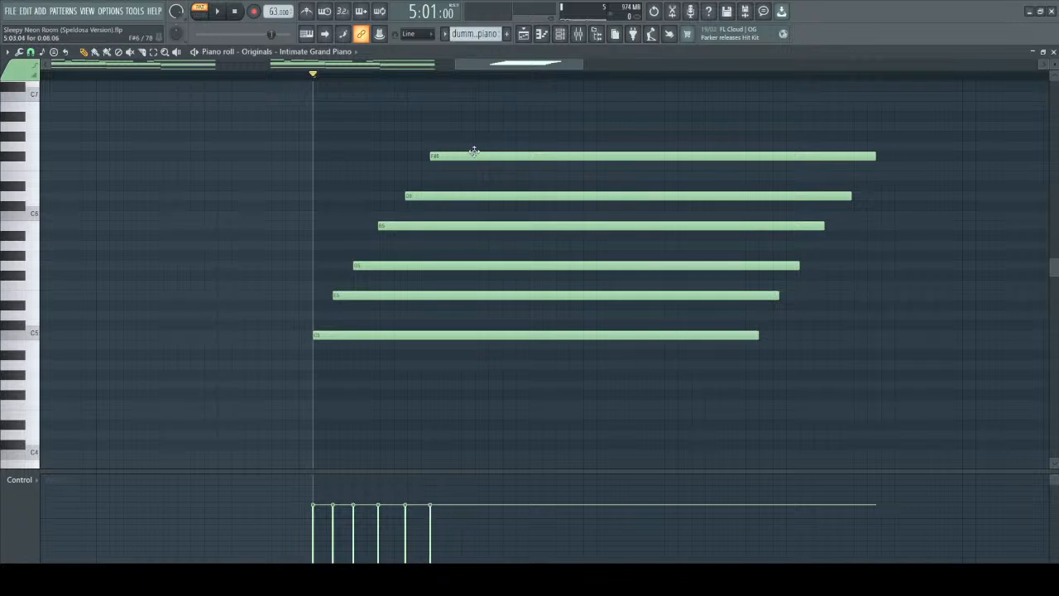
Play the tightened six-note rolled chord several times to hear its spread voicing.
{"action": "key", "text": "space"}
{"action": "key", "text": "space"}
{"action": "key", "text": "space"}
{"action": "key", "text": "space"}
{"action": "key", "text": "space"}
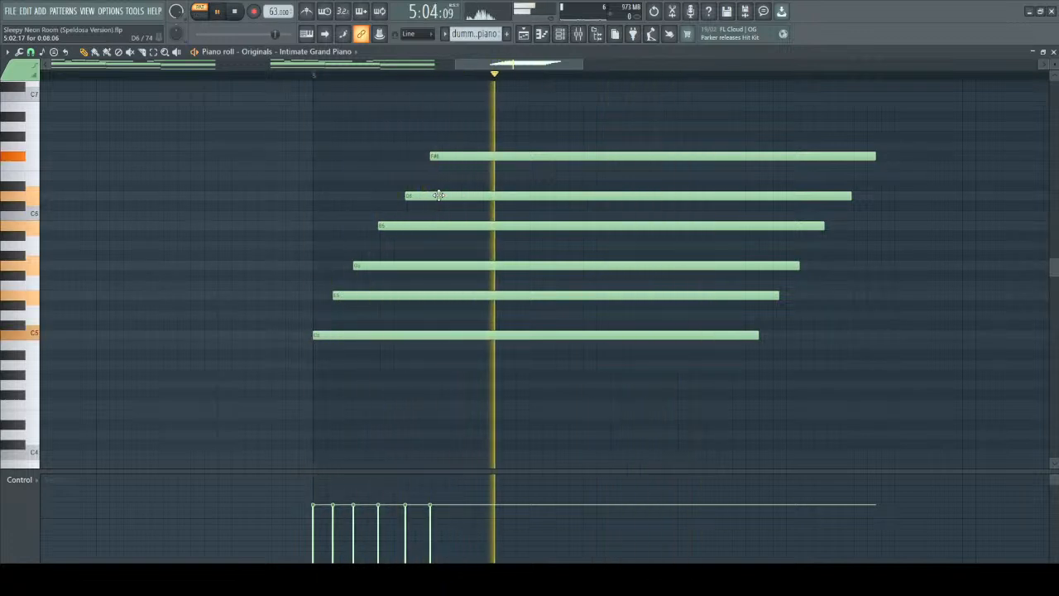
{"action": "key", "text": "space"}
{"action": "key", "text": "space"}
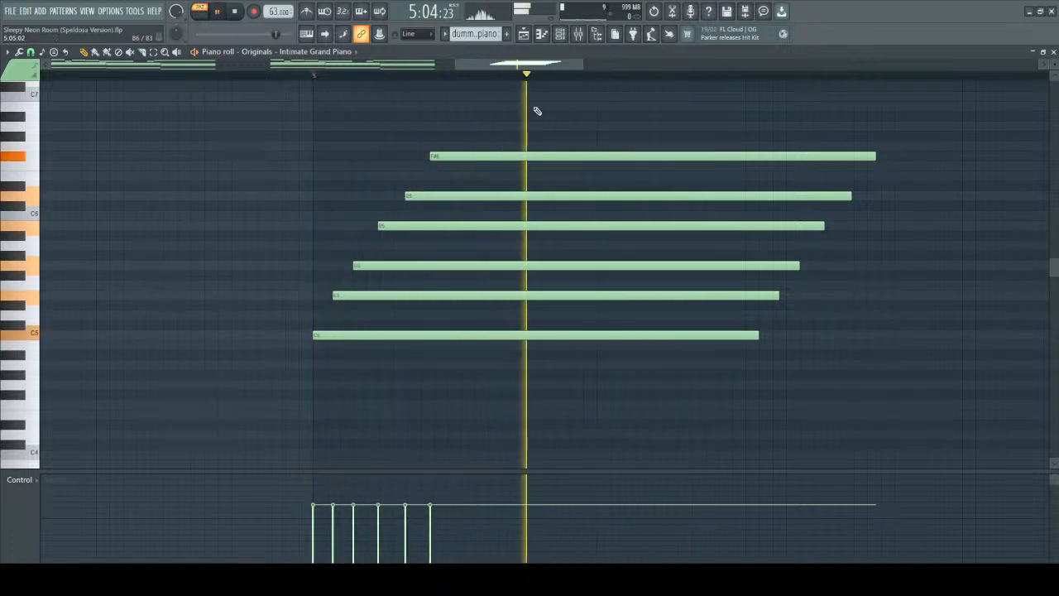
{"action": "key", "text": "space"}
Close the dummy-piano notes, return the playlist position to 1:01:00 and open Pattern 1 in the piano roll.
{"action": "left_click_drag", "start_coordinate": [237, 123], "coordinate": [857, 353]}
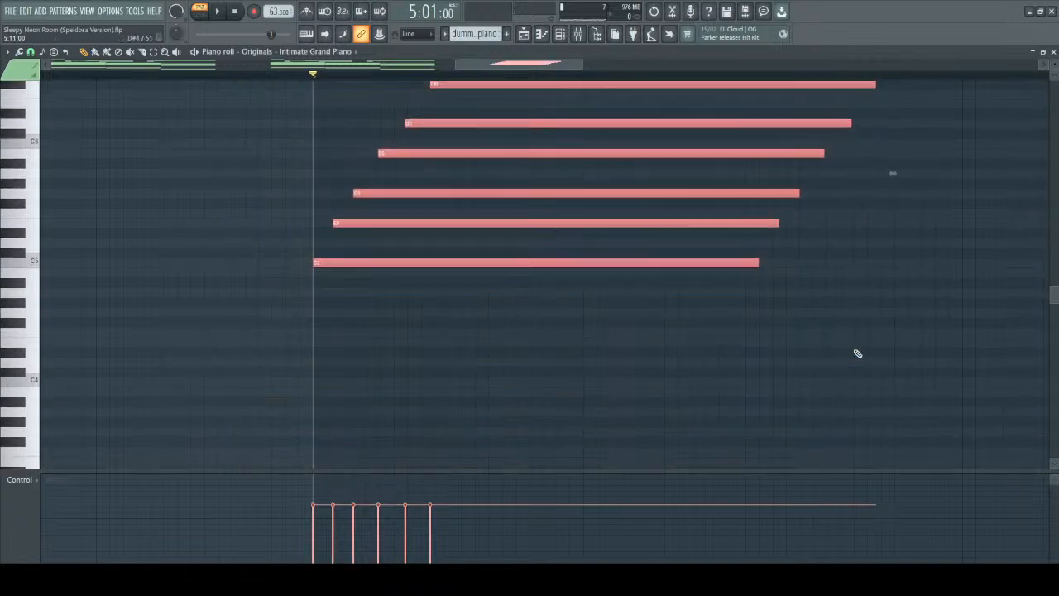
{"action": "left_click", "coordinate": [1053, 51]}
{"action": "left_click", "coordinate": [391, 76]}
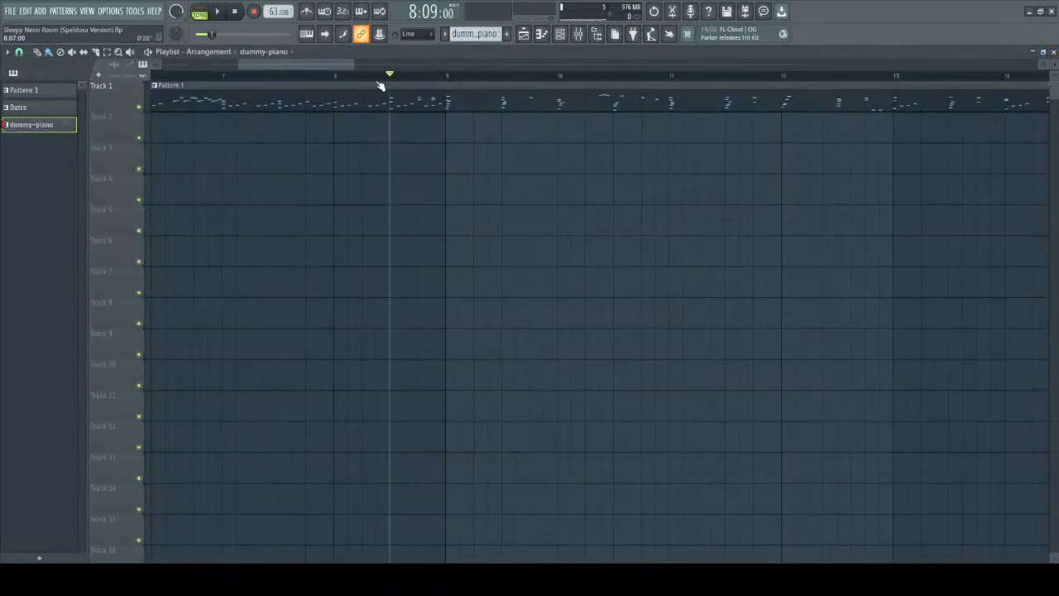
{"action": "left_click_drag", "start_coordinate": [392, 80], "coordinate": [136, 86]}
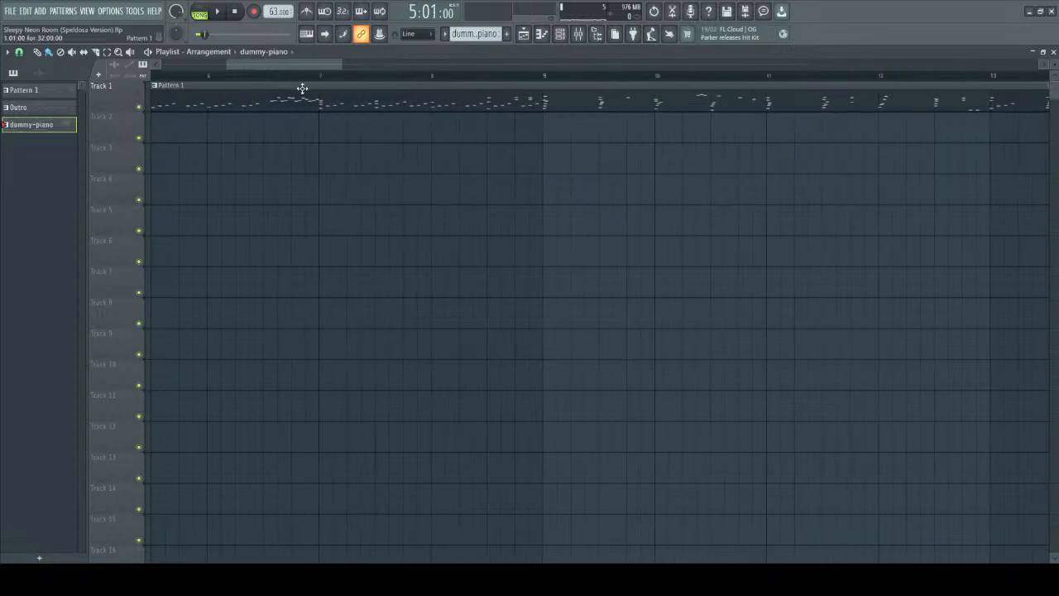
{"action": "scroll", "coordinate": [268, 132], "scroll_direction": "down", "scroll_amount": 6}
{"action": "left_click_drag", "start_coordinate": [213, 78], "coordinate": [99, 83]}
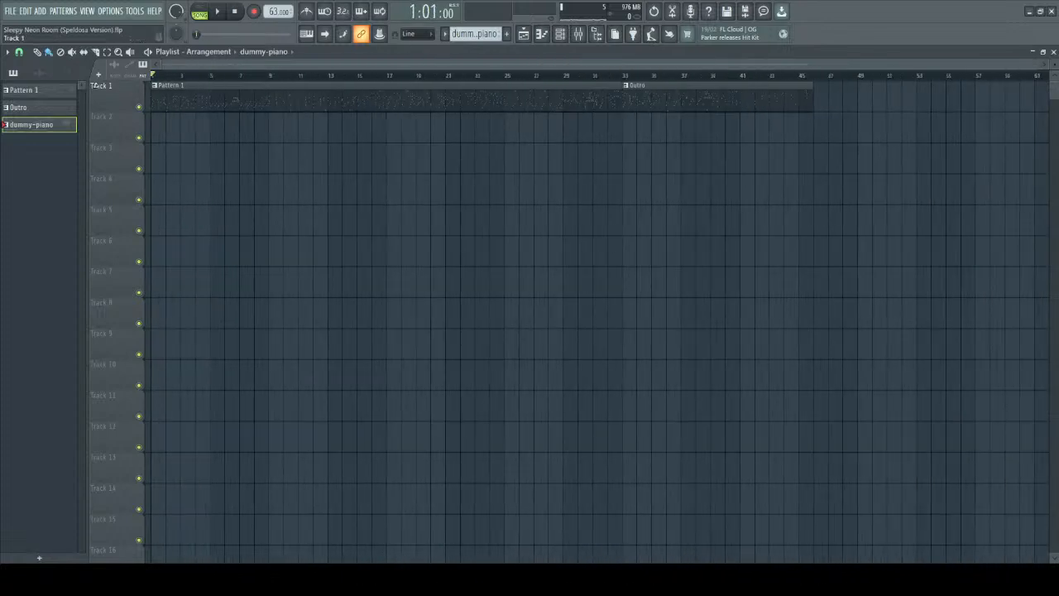
{"action": "double_click", "coordinate": [197, 89]}
Go to the start of bar 1 in Pattern 1 and play its opening notes.
{"action": "scroll", "coordinate": [208, 173], "scroll_direction": "up", "scroll_amount": 3}
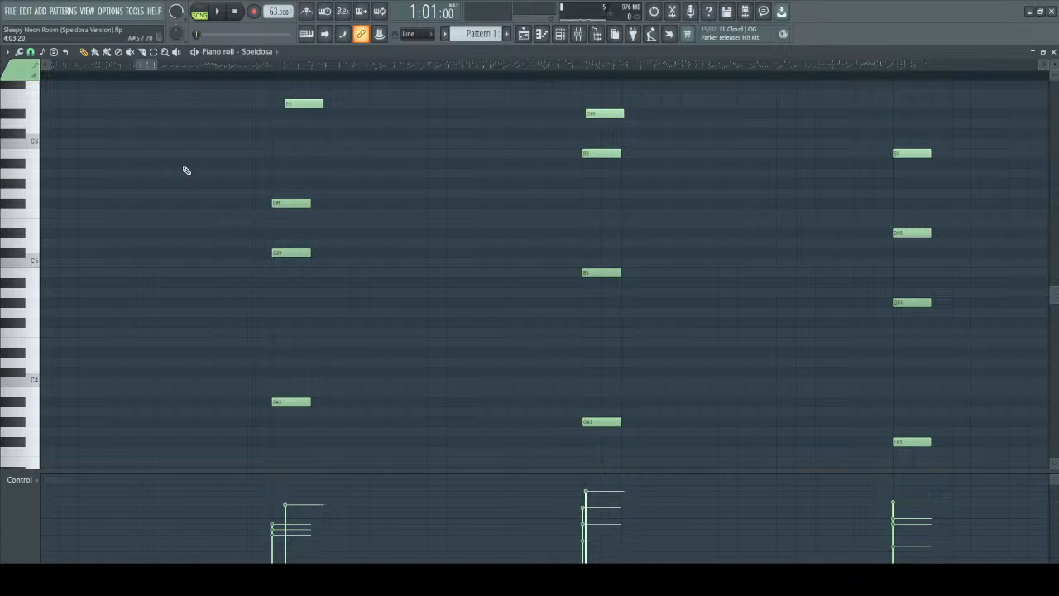
{"action": "scroll", "coordinate": [186, 170], "scroll_direction": "down", "scroll_amount": 5}
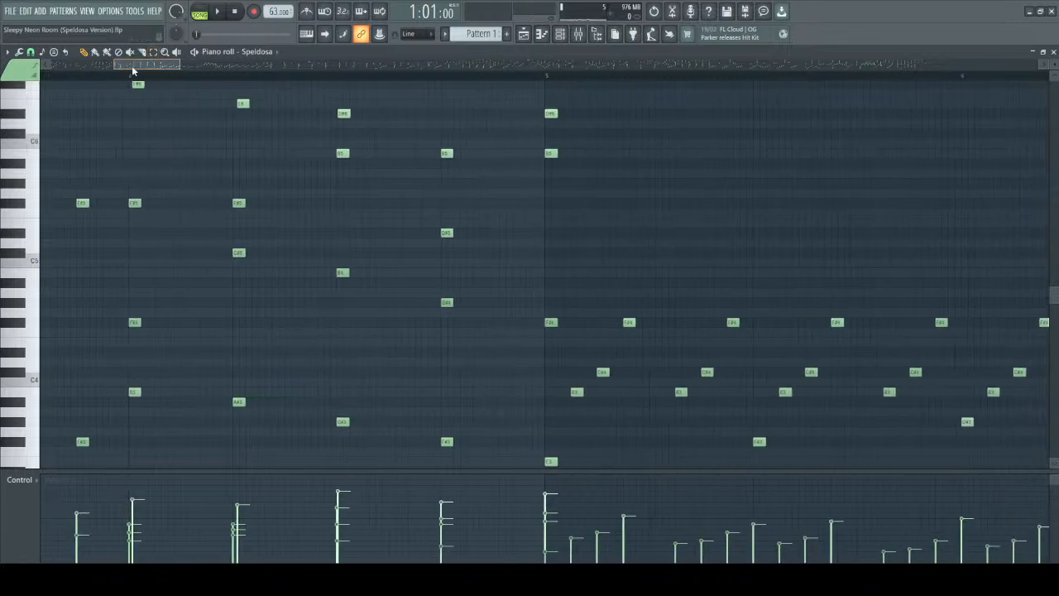
{"action": "left_click_drag", "start_coordinate": [147, 68], "coordinate": [31, 71]}
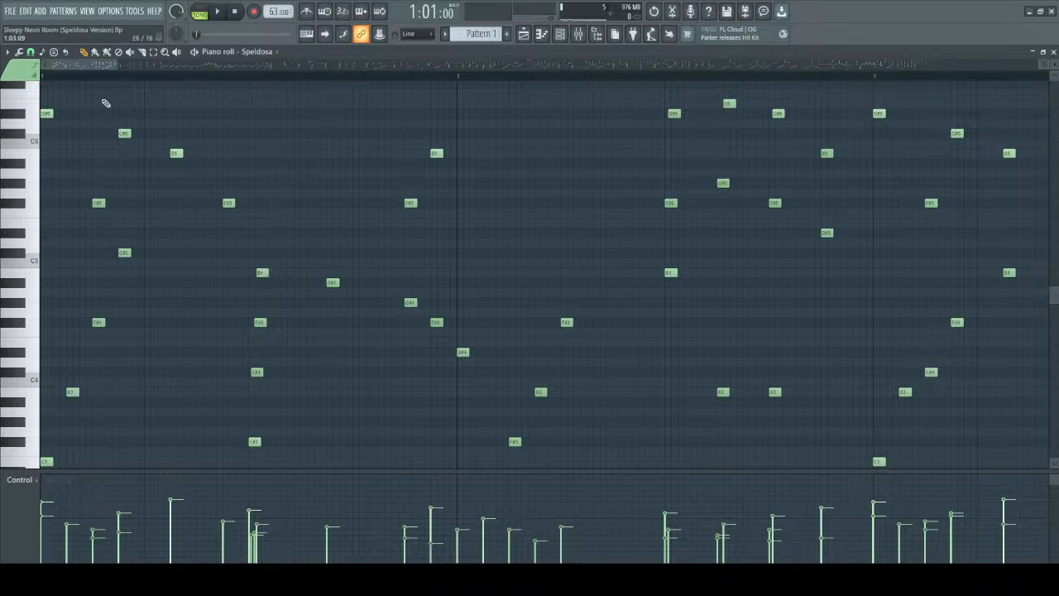
{"action": "scroll", "coordinate": [109, 80], "scroll_direction": "up", "scroll_amount": 3}
{"action": "left_click_drag", "start_coordinate": [67, 65], "coordinate": [58, 65]}
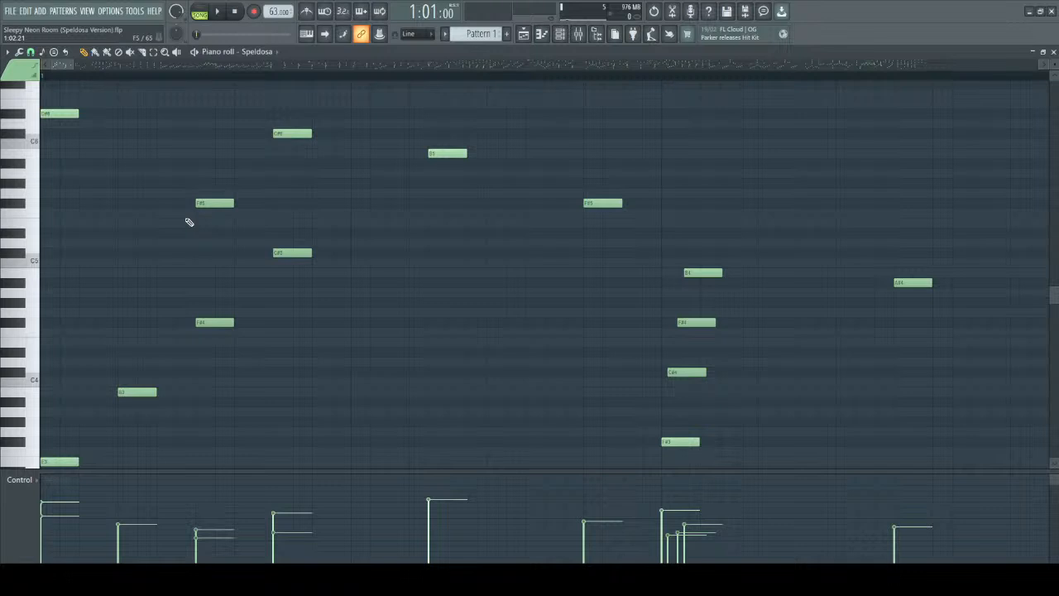
{"action": "key", "text": "space"}
{"action": "key", "text": "space"}
{"action": "key", "text": "space"}
{"action": "key", "text": "space"}
Select the opening chord notes of bar 1, from E3 and D#6 through the C#5 and C#6 pair.
{"action": "scroll", "coordinate": [331, 261], "scroll_direction": "down", "scroll_amount": 3}
{"action": "scroll", "coordinate": [338, 257], "scroll_direction": "up", "scroll_amount": 4}
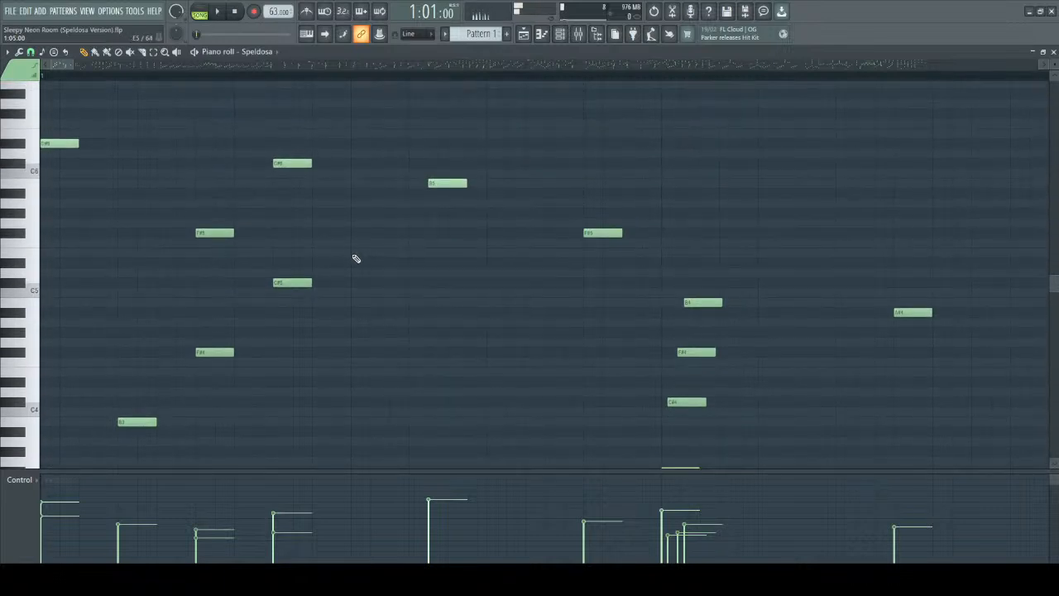
{"action": "scroll", "coordinate": [114, 142], "scroll_direction": "up", "scroll_amount": 1}
{"action": "scroll", "coordinate": [54, 100], "scroll_direction": "down", "scroll_amount": 2}
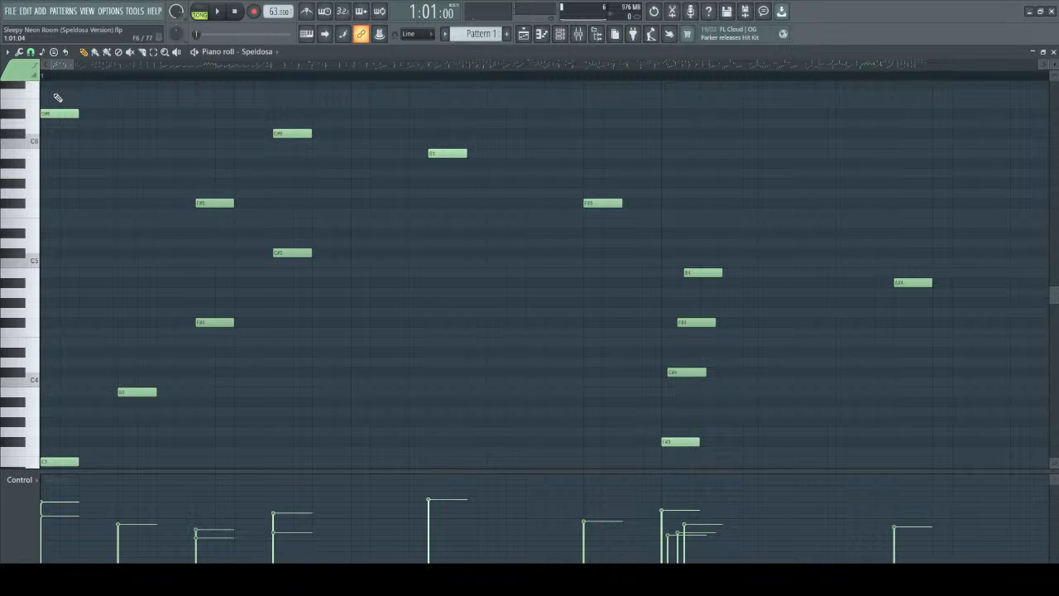
{"action": "left_click_drag", "start_coordinate": [55, 95], "coordinate": [325, 468]}
{"action": "scroll", "coordinate": [393, 359], "scroll_direction": "down", "scroll_amount": 5}
{"action": "scroll", "coordinate": [123, 217], "scroll_direction": "up", "scroll_amount": 4}
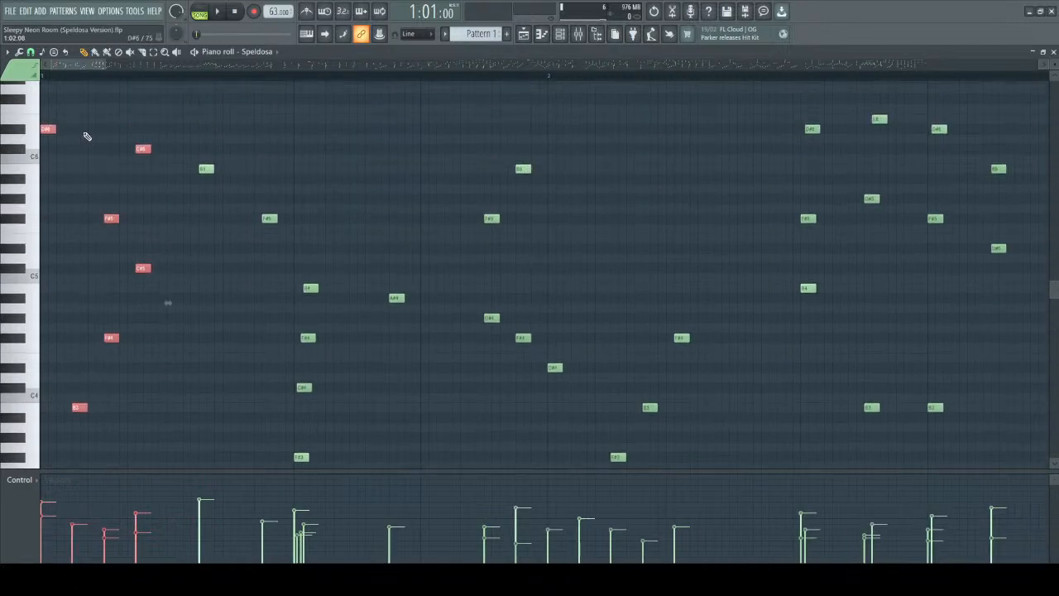
{"action": "left_click_drag", "start_coordinate": [44, 105], "coordinate": [153, 514]}
Examine the selected opening notes of bar 1 up close and play them.
{"action": "scroll", "coordinate": [145, 450], "scroll_direction": "down", "scroll_amount": 5}
{"action": "scroll", "coordinate": [146, 381], "scroll_direction": "up", "scroll_amount": 5}
{"action": "scroll", "coordinate": [152, 212], "scroll_direction": "up", "scroll_amount": 5}
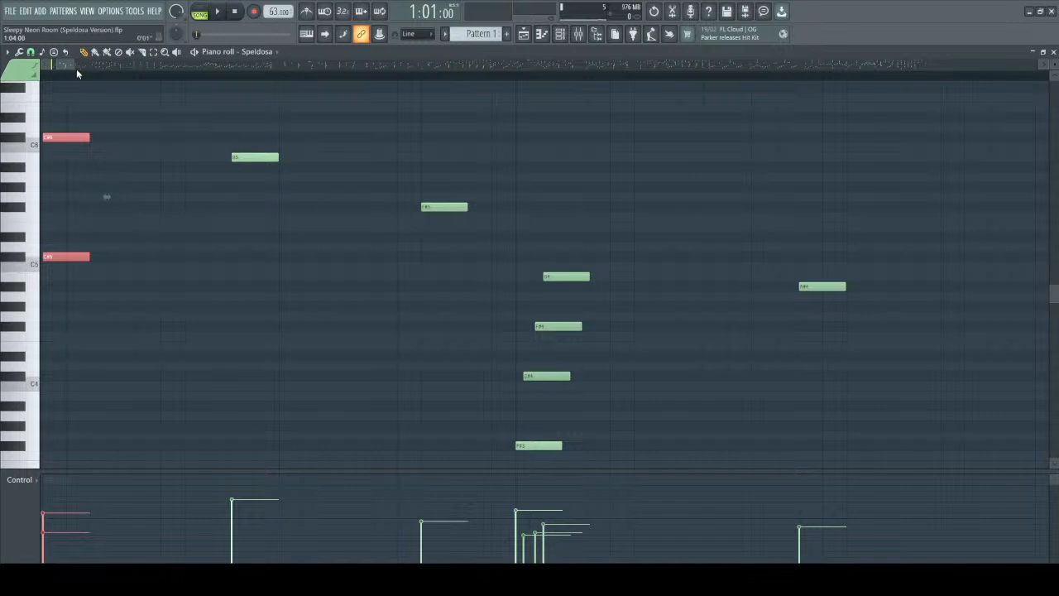
{"action": "left_click_drag", "start_coordinate": [69, 68], "coordinate": [59, 68]}
{"action": "scroll", "coordinate": [132, 181], "scroll_direction": "down", "scroll_amount": 1}
{"action": "scroll", "coordinate": [127, 180], "scroll_direction": "up", "scroll_amount": 1}
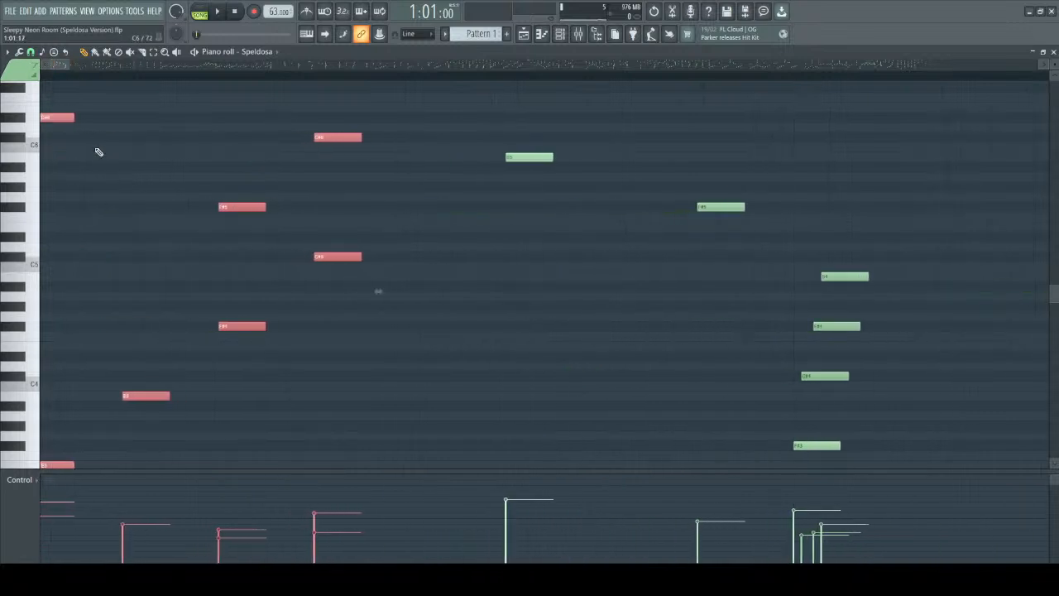
{"action": "scroll", "coordinate": [86, 170], "scroll_direction": "down", "scroll_amount": 1}
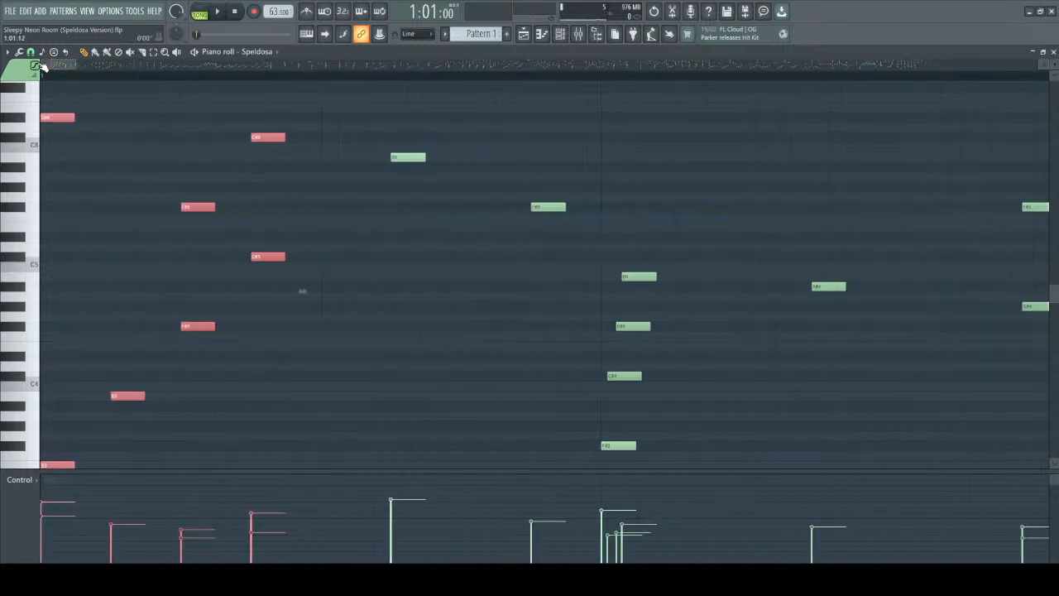
{"action": "scroll", "coordinate": [97, 230], "scroll_direction": "up", "scroll_amount": 2}
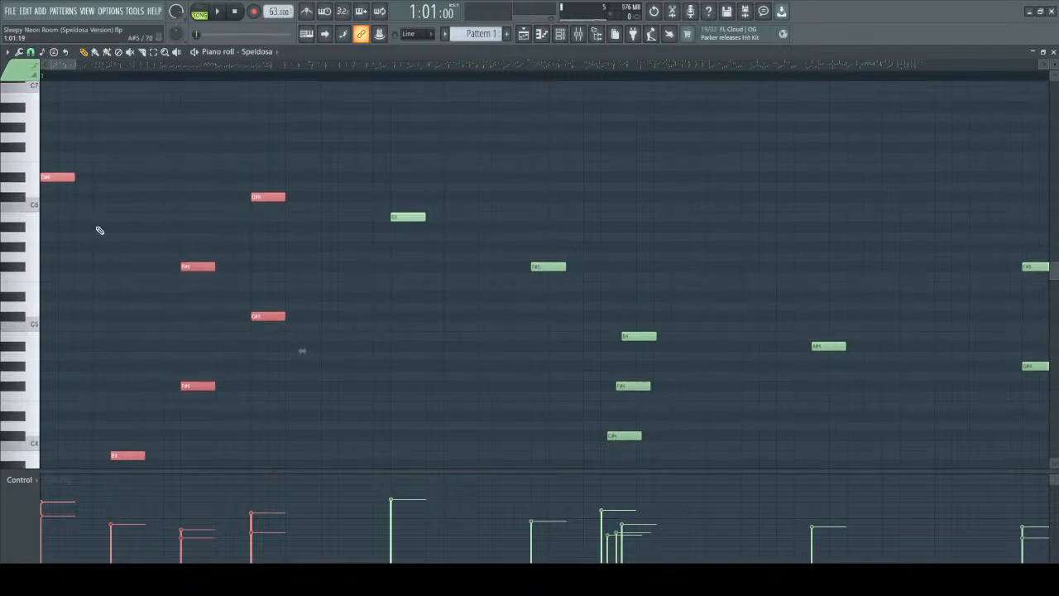
{"action": "scroll", "coordinate": [97, 229], "scroll_direction": "down", "scroll_amount": 3}
{"action": "key", "text": "space"}
{"action": "key", "text": "space"}
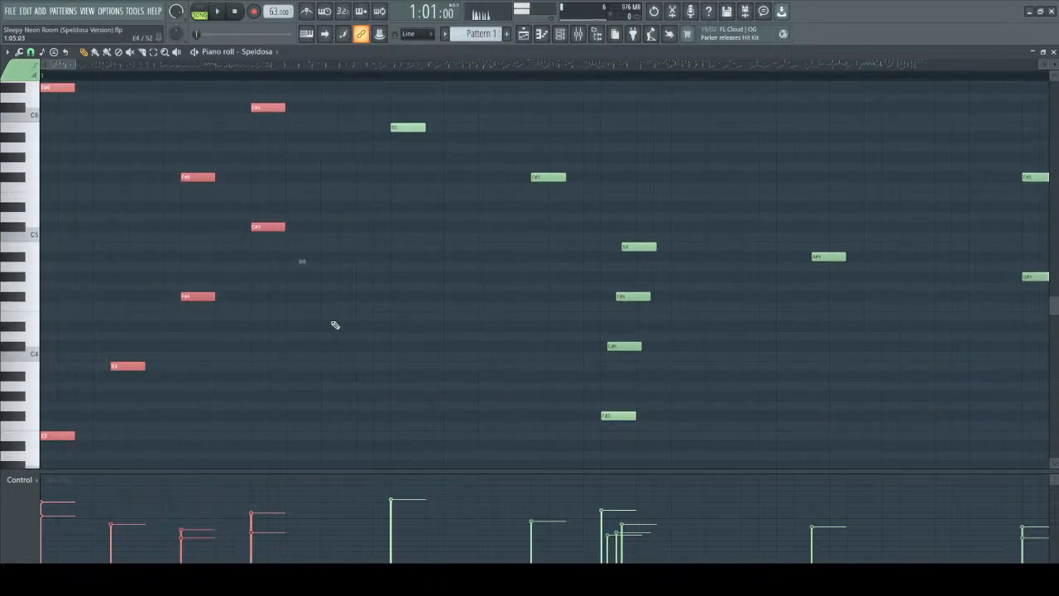
Clear the selection, single out C#5 and C#6 in the opening chord and audition C#5.
{"action": "left_click", "coordinate": [332, 322], "text": "ctrl"}
{"action": "scroll", "coordinate": [332, 321], "scroll_direction": "up", "scroll_amount": 2}
{"action": "left_click_drag", "start_coordinate": [230, 253], "coordinate": [326, 314]}
{"action": "left_click_drag", "start_coordinate": [215, 113], "coordinate": [290, 191]}
{"action": "left_click", "coordinate": [289, 190], "text": "ctrl"}
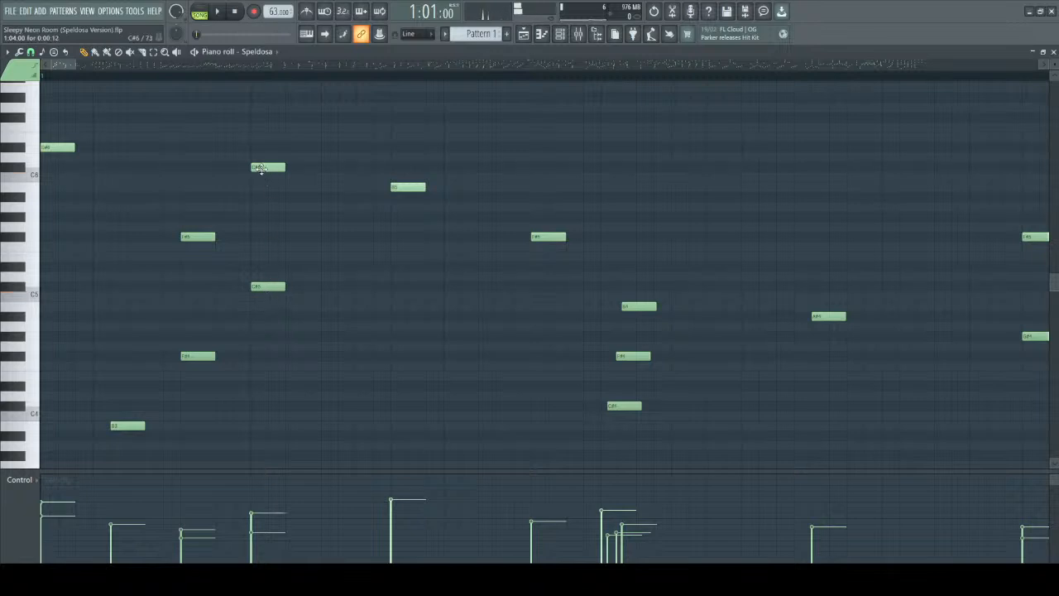
{"action": "left_click", "coordinate": [267, 285]}
{"action": "scroll", "coordinate": [291, 255], "scroll_direction": "down", "scroll_amount": 2}
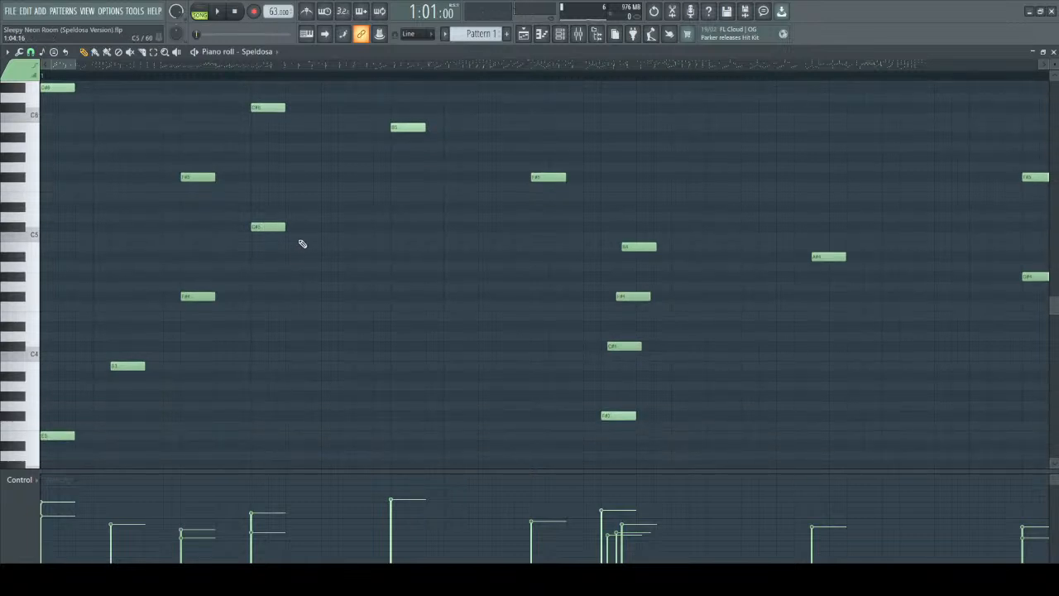
{"action": "scroll", "coordinate": [324, 229], "scroll_direction": "up", "scroll_amount": 2}
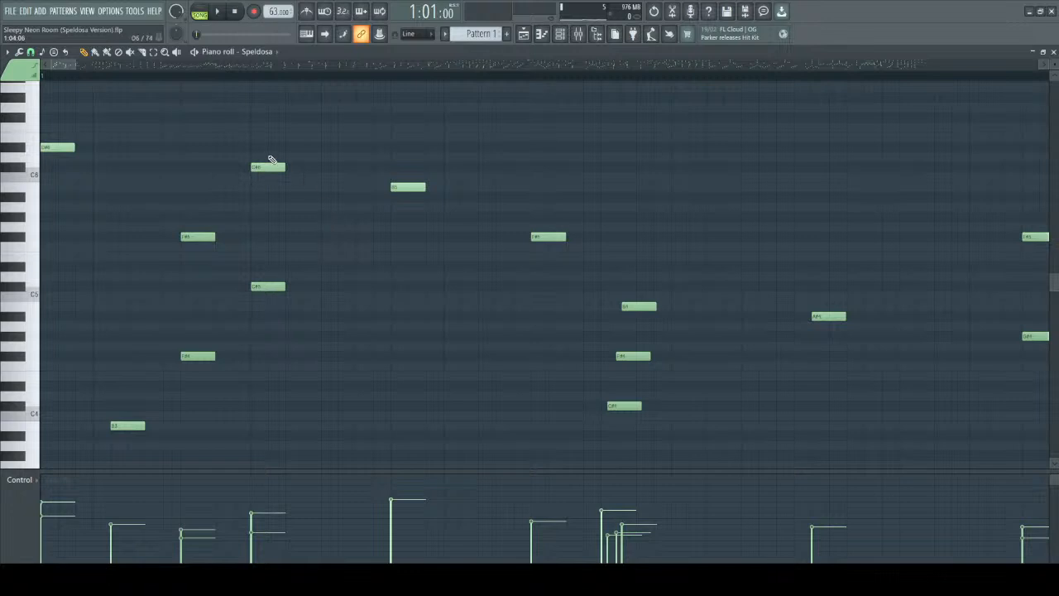
Compare C#5 with the surrounding opening chord notes by selecting it on its own, and clear the selection.
{"action": "scroll", "coordinate": [137, 174], "scroll_direction": "down", "scroll_amount": 2}
{"action": "left_click_drag", "start_coordinate": [227, 203], "coordinate": [300, 275]}
{"action": "left_click_drag", "start_coordinate": [52, 208], "coordinate": [304, 459]}
{"action": "scroll", "coordinate": [237, 244], "scroll_direction": "up", "scroll_amount": 7}
{"action": "left_click_drag", "start_coordinate": [215, 199], "coordinate": [307, 430]}
{"action": "left_click_drag", "start_coordinate": [252, 339], "coordinate": [308, 430]}
{"action": "scroll", "coordinate": [325, 390], "scroll_direction": "down", "scroll_amount": 3}
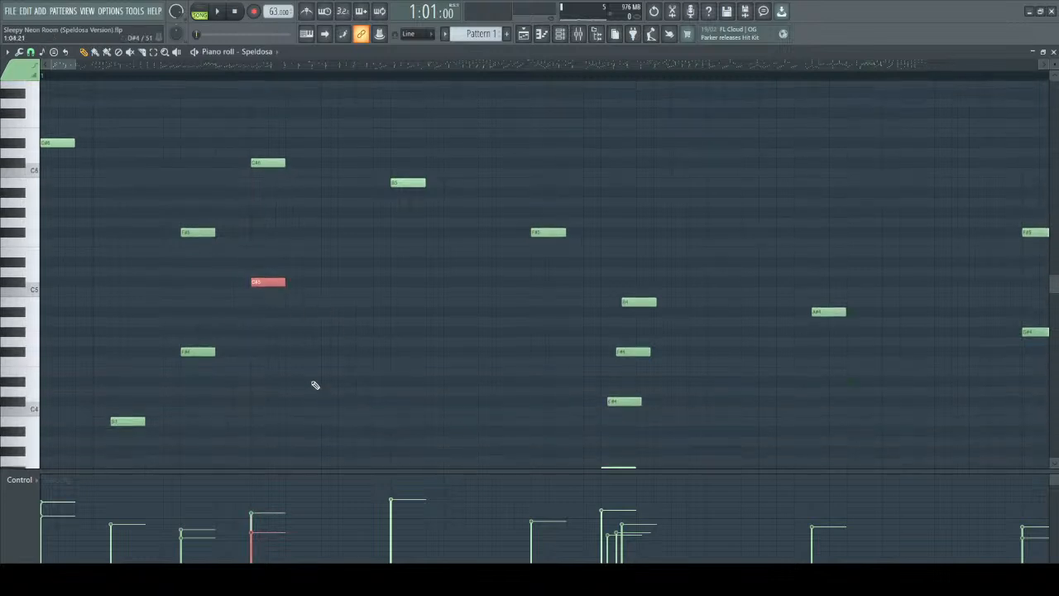
{"action": "left_click_drag", "start_coordinate": [236, 292], "coordinate": [244, 299]}
{"action": "right_click", "coordinate": [237, 300]}
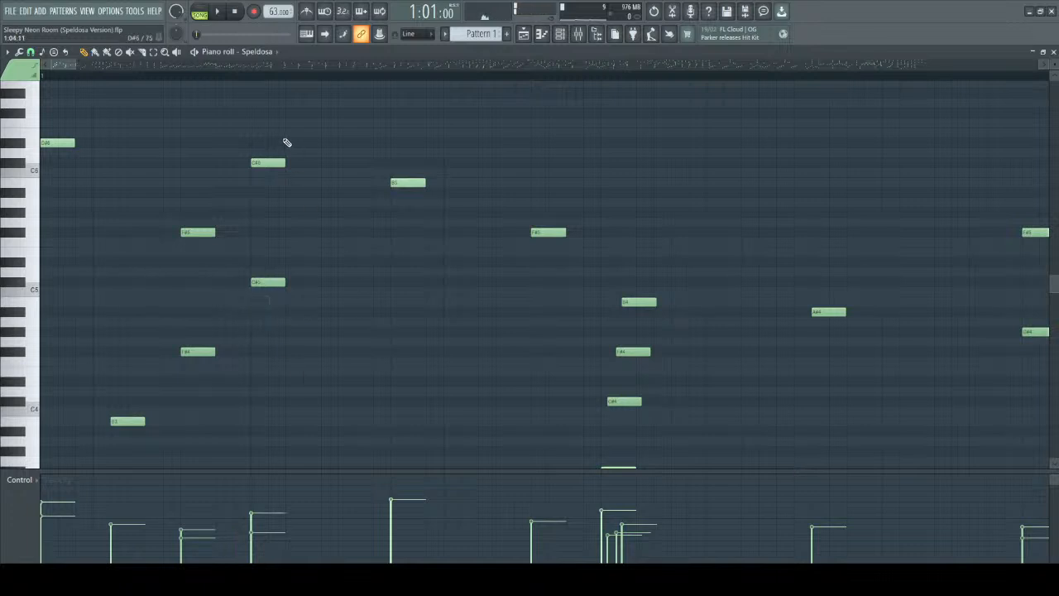
{"action": "scroll", "coordinate": [287, 142], "scroll_direction": "down", "scroll_amount": 4}
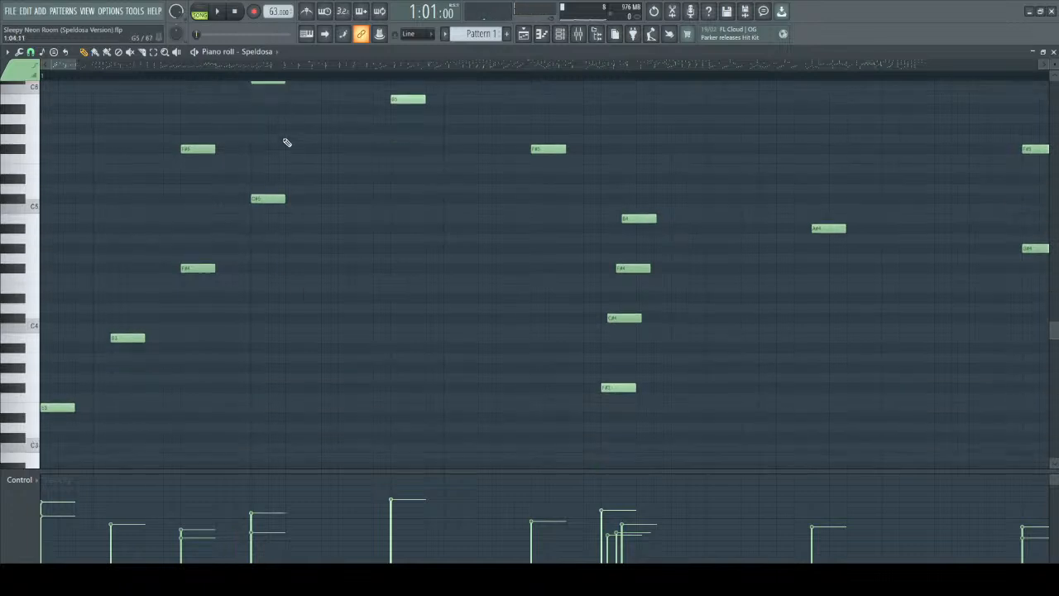
Select the opening chord, single out its bass note E3 and play the start of bar 1.
{"action": "scroll", "coordinate": [140, 323], "scroll_direction": "up", "scroll_amount": 4}
{"action": "left_click_drag", "start_coordinate": [52, 111], "coordinate": [297, 468]}
{"action": "scroll", "coordinate": [266, 302], "scroll_direction": "up", "scroll_amount": 3}
{"action": "left_click", "coordinate": [167, 365], "text": "ctrl"}
{"action": "left_click_drag", "start_coordinate": [49, 316], "coordinate": [80, 411]}
{"action": "key", "text": "space"}
{"action": "key", "text": "space"}
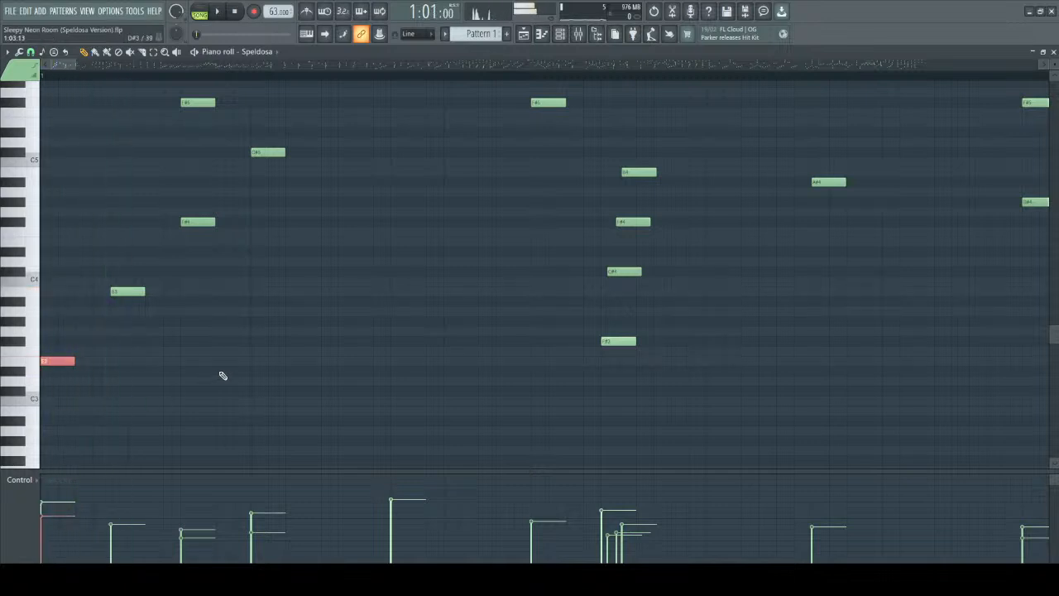
Single out the top note D#6 at the start of bar 1 and clear the selection.
{"action": "scroll", "coordinate": [157, 289], "scroll_direction": "up", "scroll_amount": 8}
{"action": "scroll", "coordinate": [91, 244], "scroll_direction": "up", "scroll_amount": 1}
{"action": "left_click_drag", "start_coordinate": [61, 247], "coordinate": [84, 302]}
{"action": "left_click", "coordinate": [122, 241], "text": "ctrl"}
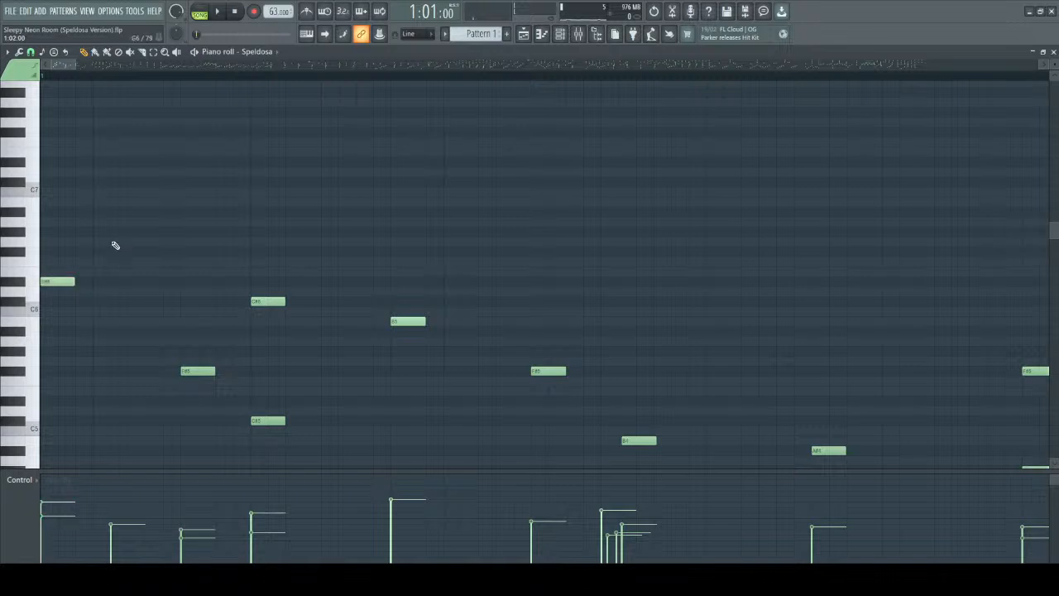
Lower the velocity of the opening top note D#6 below that of the bass note E3.
{"action": "left_click", "coordinate": [58, 281]}
{"action": "scroll", "coordinate": [58, 281], "scroll_direction": "down", "scroll_amount": 6}
{"action": "scroll", "coordinate": [58, 281], "scroll_direction": "down", "scroll_amount": 5}
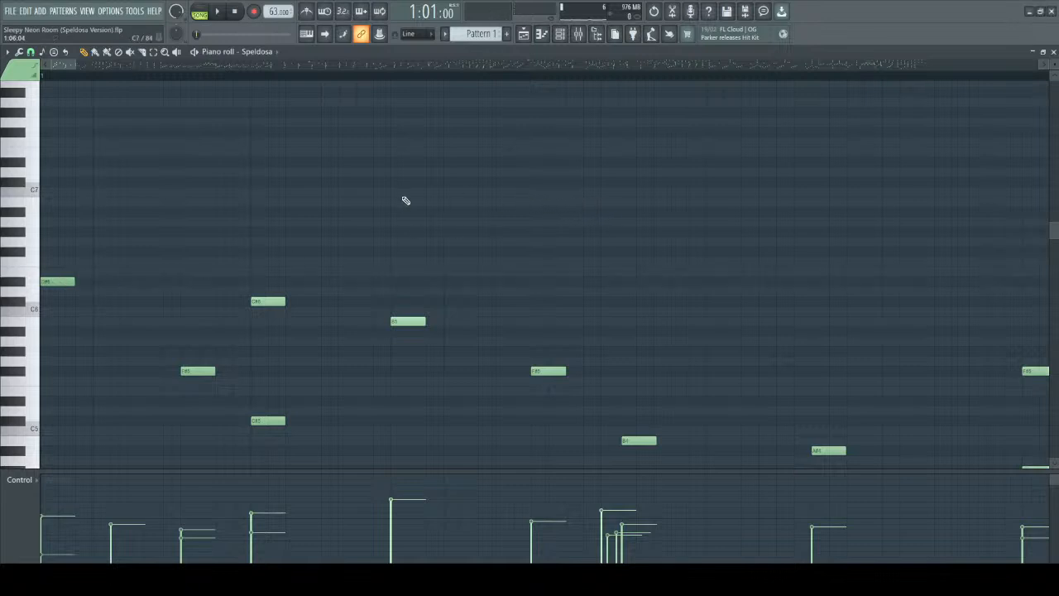
Raise the opening D#6's velocity above that of the bass note E3 and play bar 1 from the start.
{"action": "scroll", "coordinate": [51, 280], "scroll_direction": "up", "scroll_amount": 3}
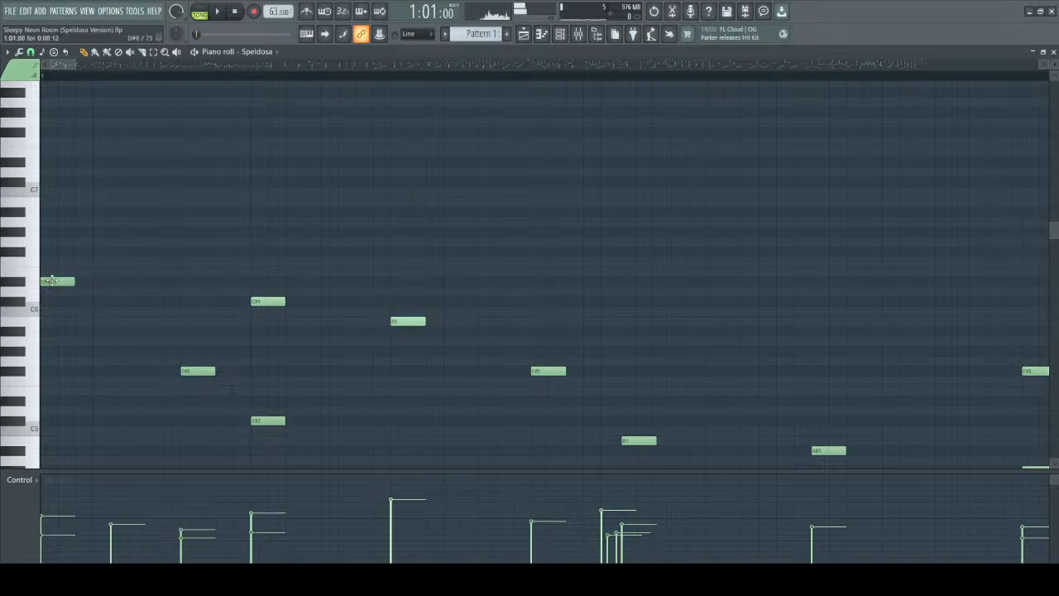
{"action": "scroll", "coordinate": [52, 280], "scroll_direction": "up", "scroll_amount": 1}
{"action": "scroll", "coordinate": [52, 280], "scroll_direction": "up", "scroll_amount": 3}
{"action": "key", "text": "space"}
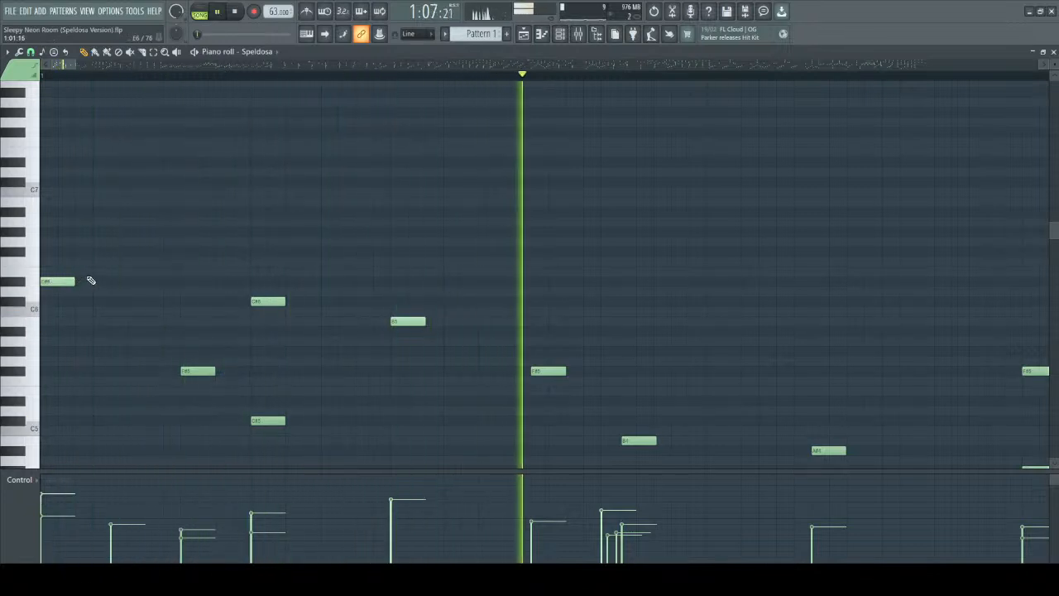
{"action": "scroll", "coordinate": [330, 180], "scroll_direction": "down", "scroll_amount": 5}
{"action": "key", "text": "space"}
Single out the B5 in bar 1 with repeated selections and clear the selection.
{"action": "scroll", "coordinate": [369, 189], "scroll_direction": "up", "scroll_amount": 2}
{"action": "left_click_drag", "start_coordinate": [370, 178], "coordinate": [438, 270]}
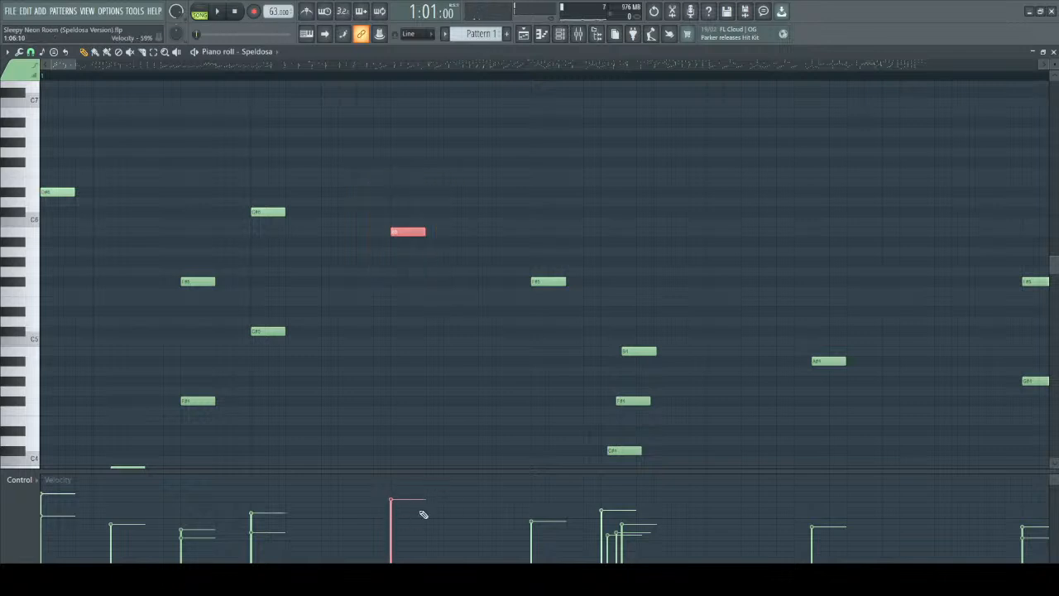
{"action": "scroll", "coordinate": [399, 186], "scroll_direction": "down", "scroll_amount": 6}
{"action": "left_click_drag", "start_coordinate": [362, 118], "coordinate": [464, 446]}
{"action": "scroll", "coordinate": [466, 381], "scroll_direction": "up", "scroll_amount": 8}
{"action": "left_click_drag", "start_coordinate": [359, 89], "coordinate": [461, 175]}
{"action": "left_click", "coordinate": [451, 182], "text": "ctrl"}
{"action": "left_click_drag", "start_coordinate": [365, 98], "coordinate": [447, 166]}
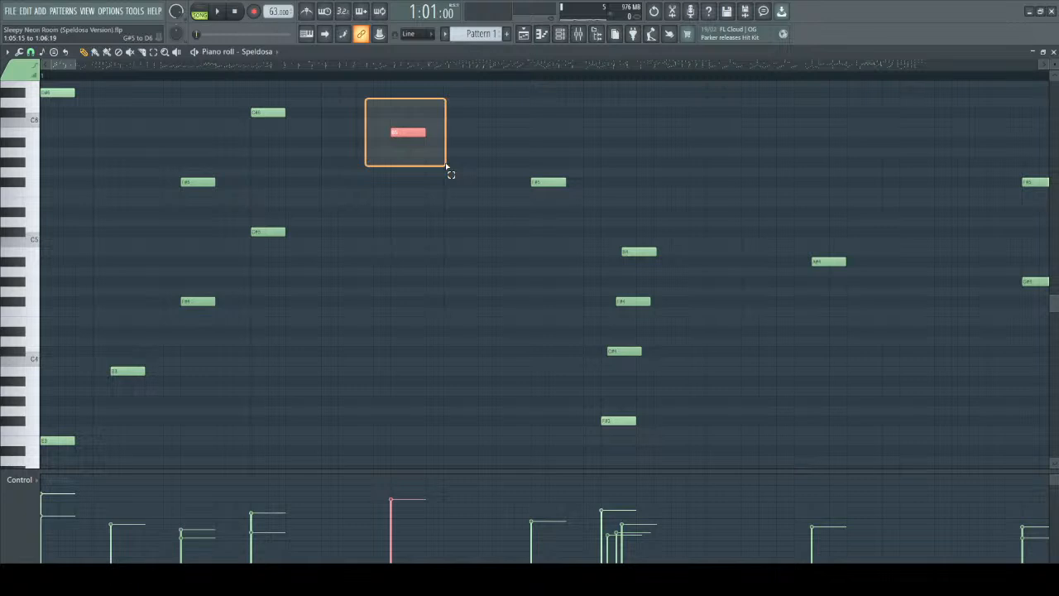
{"action": "left_click_drag", "start_coordinate": [446, 166], "coordinate": [446, 164]}
{"action": "left_click", "coordinate": [375, 168], "text": "ctrl"}
{"action": "left_click", "coordinate": [408, 131]}
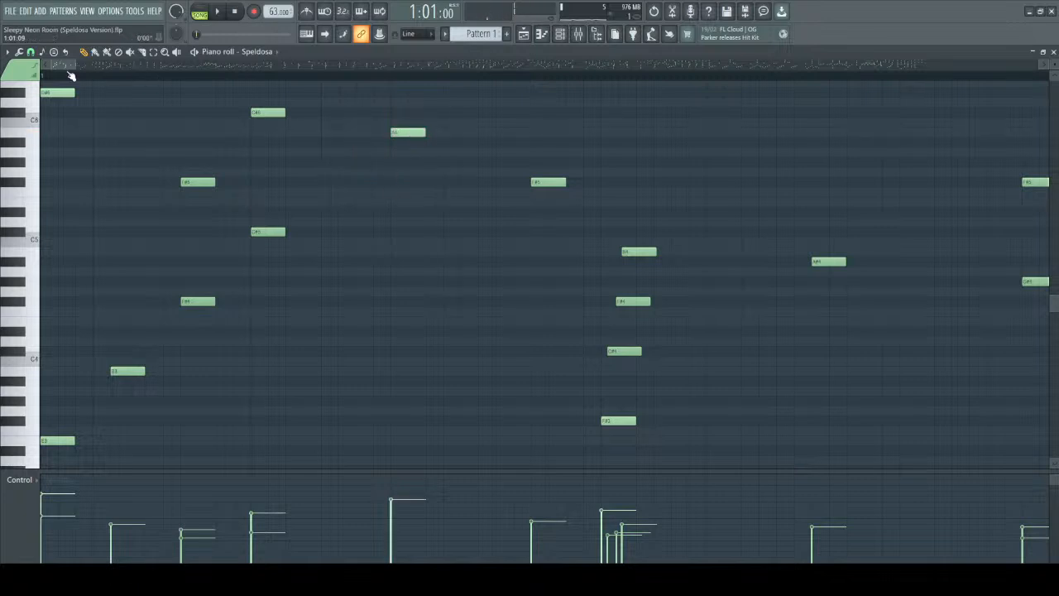
Play Pattern 1's first two bars from the start.
{"action": "key", "text": "space"}
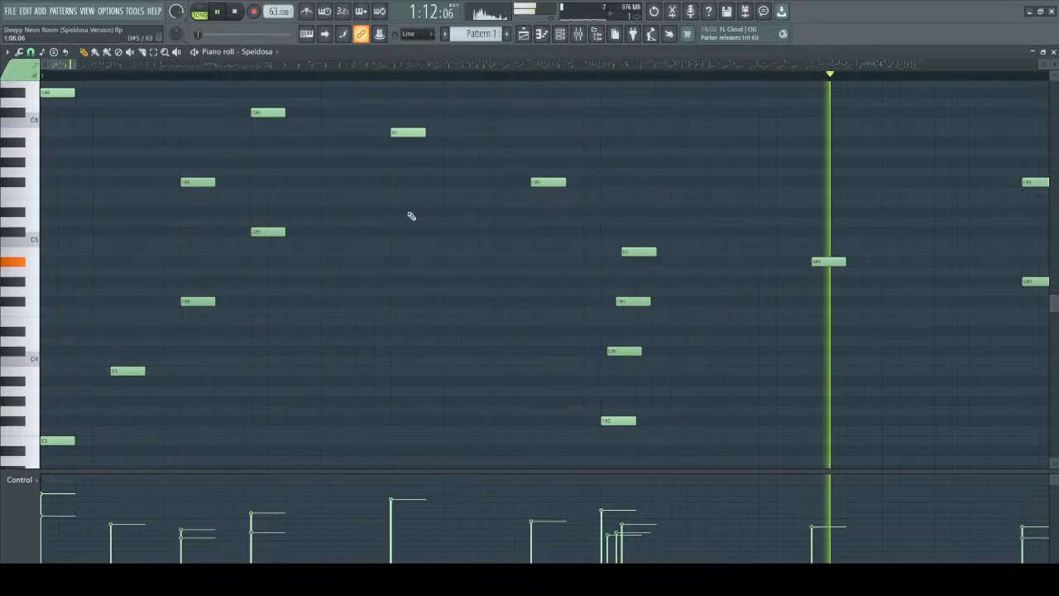
{"action": "scroll", "coordinate": [591, 299], "scroll_direction": "down", "scroll_amount": 2}
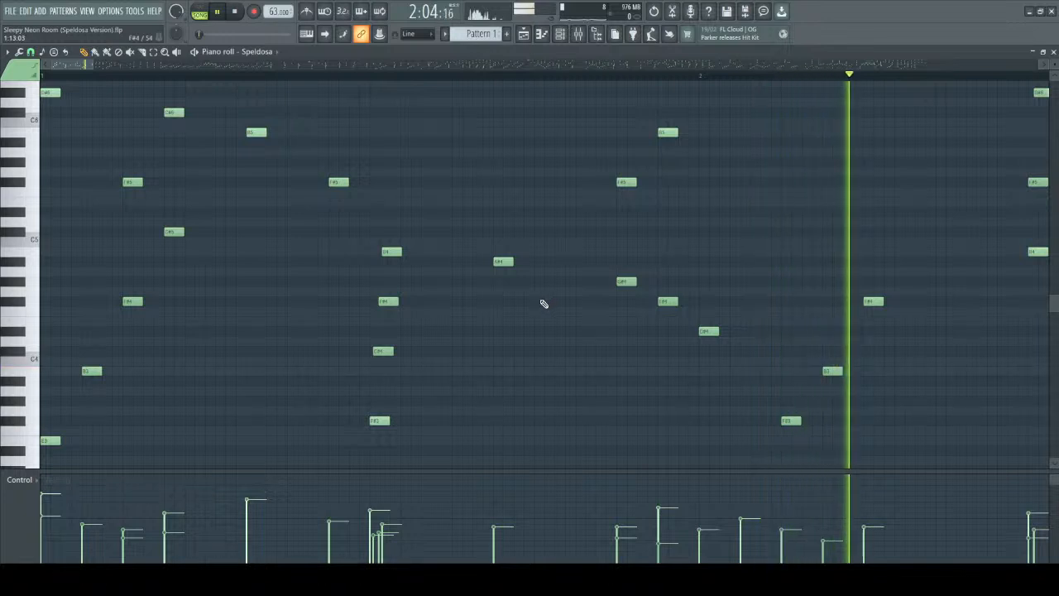
{"action": "scroll", "coordinate": [529, 314], "scroll_direction": "down", "scroll_amount": 2}
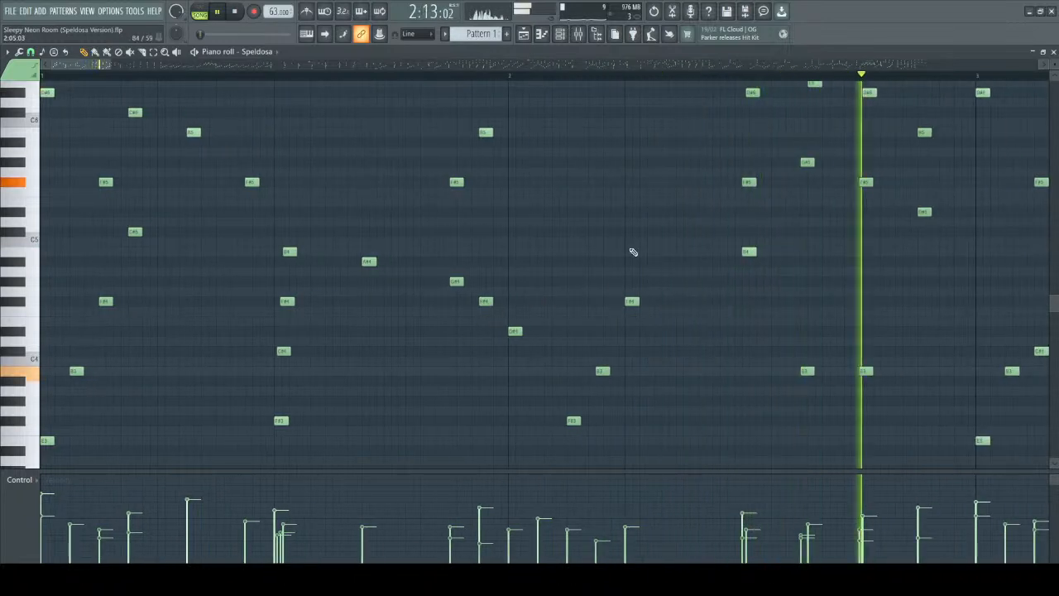
{"action": "key", "text": "space"}
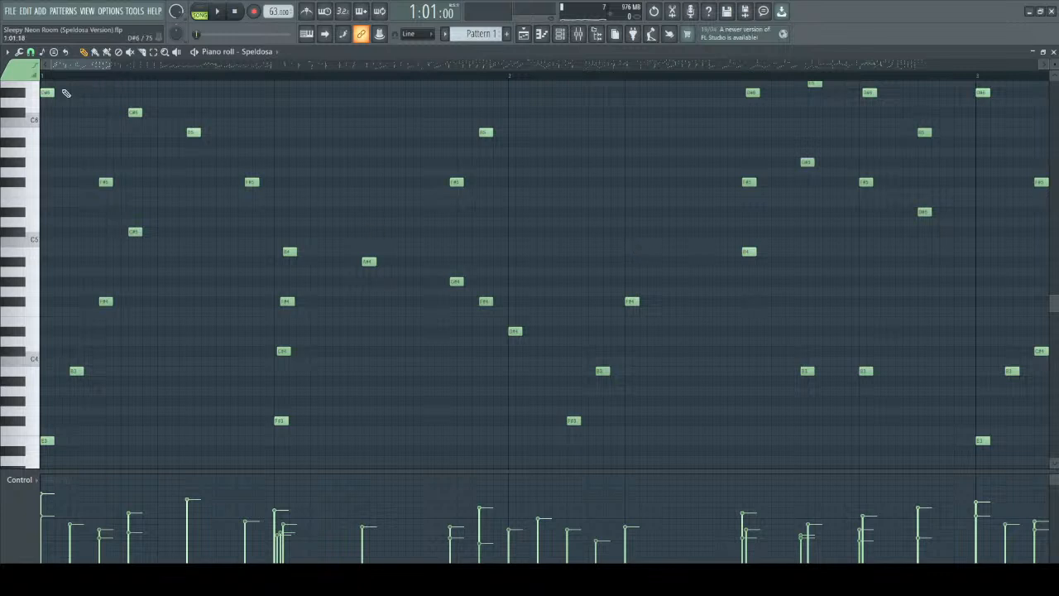
Replay bar 1 from the start with its lower notes in view.
{"action": "key", "text": "space"}
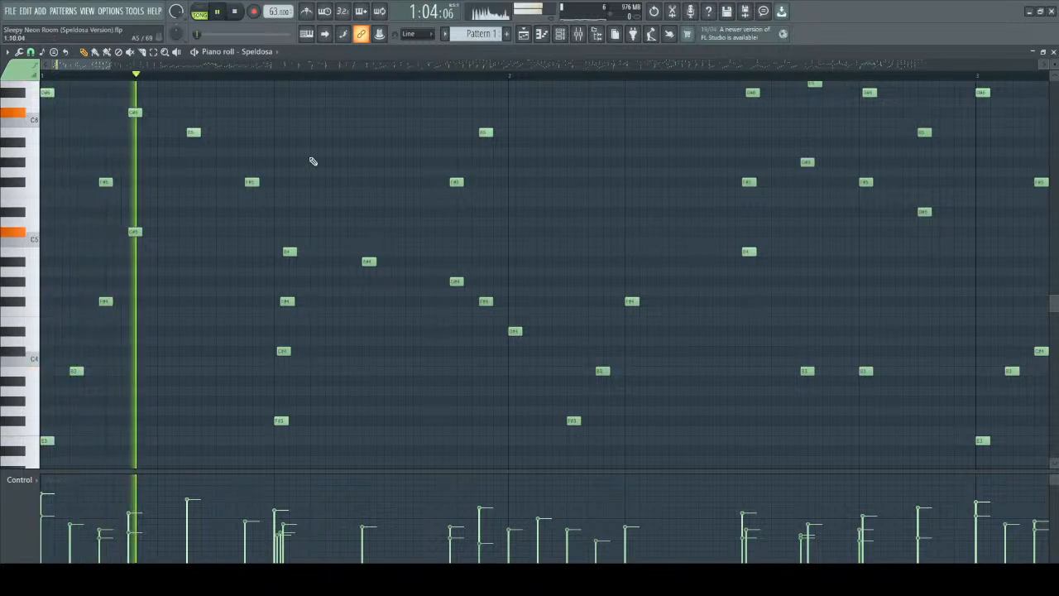
{"action": "scroll", "coordinate": [322, 165], "scroll_direction": "down", "scroll_amount": 2}
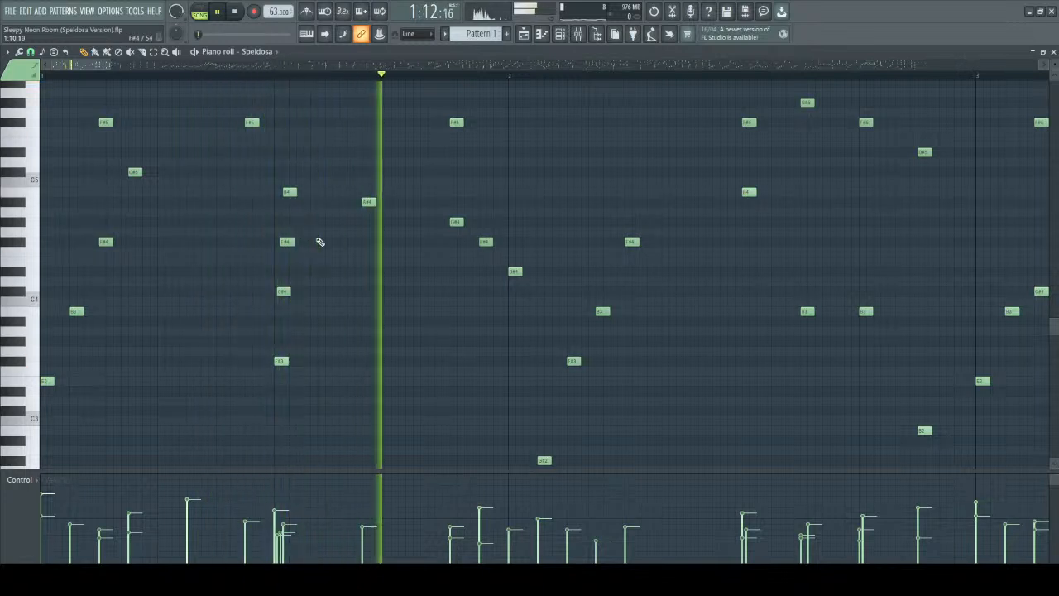
{"action": "key", "text": "space"}
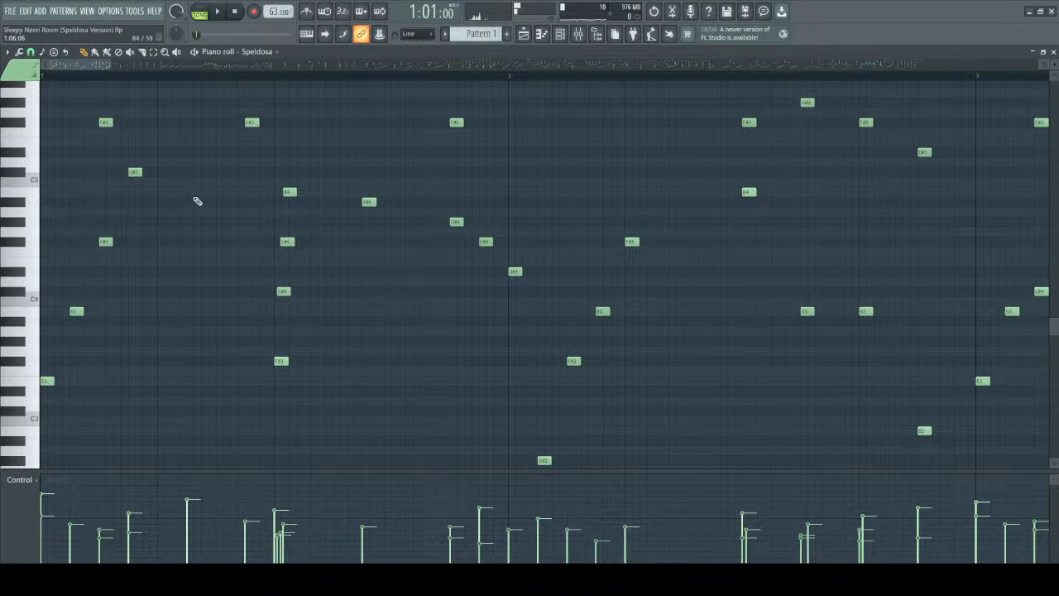
Single out the descending inner notes from C#5 to D#4, and the F#4 in bar 2.
{"action": "scroll", "coordinate": [215, 245], "scroll_direction": "up", "scroll_amount": 3}
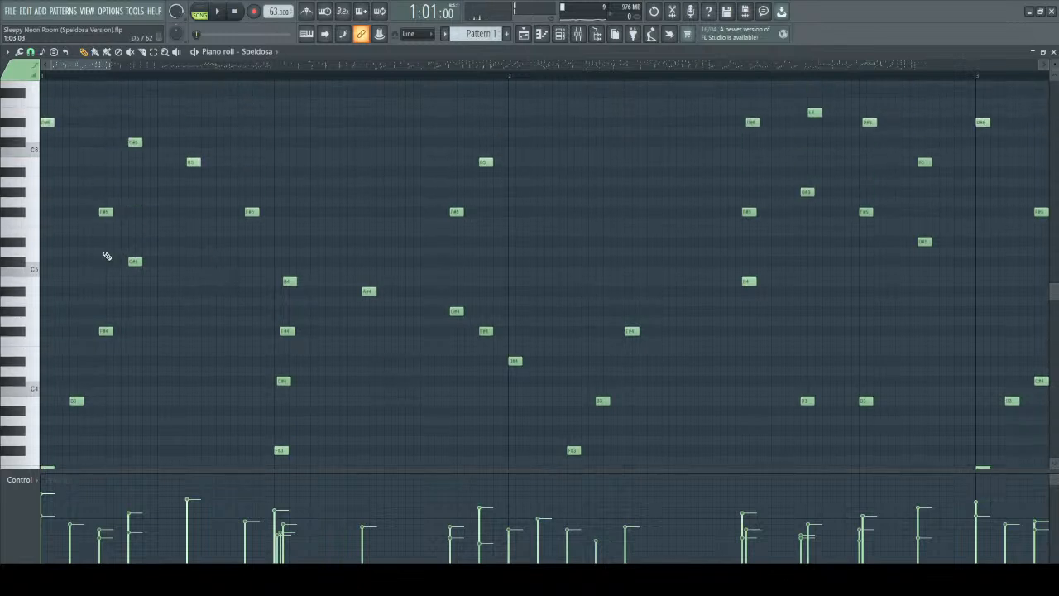
{"action": "left_click_drag", "start_coordinate": [111, 249], "coordinate": [482, 322]}
{"action": "left_click_drag", "start_coordinate": [443, 285], "coordinate": [530, 380]}
{"action": "left_click_drag", "start_coordinate": [557, 279], "coordinate": [678, 366]}
Select the descending inner notes C#5, B4, A#4 and G#4 in bar 1.
{"action": "scroll", "coordinate": [559, 276], "scroll_direction": "down", "scroll_amount": 4}
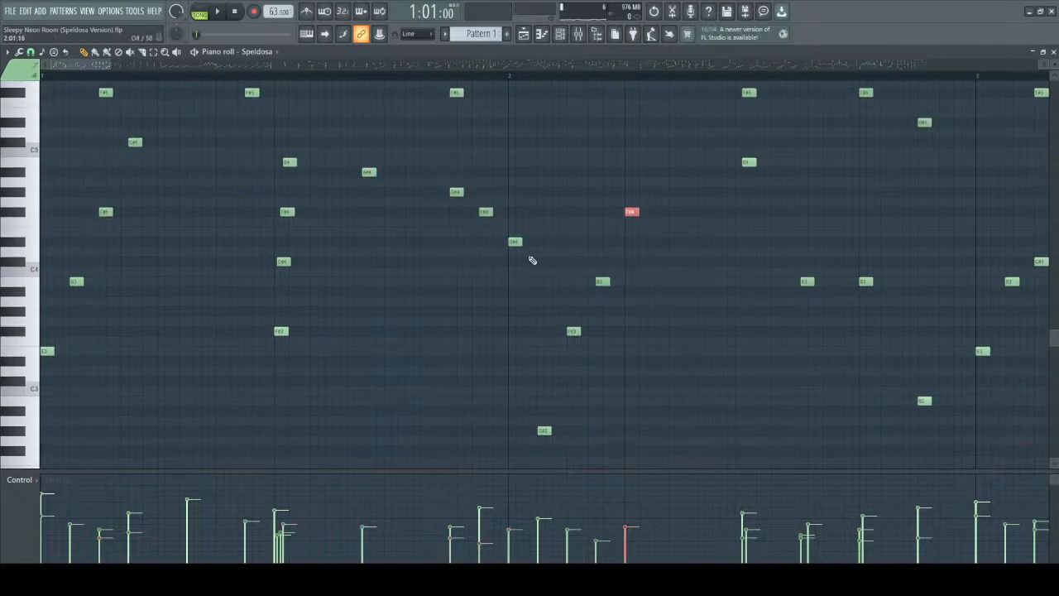
{"action": "left_click_drag", "start_coordinate": [111, 119], "coordinate": [255, 157]}
{"action": "left_click_drag", "start_coordinate": [471, 194], "coordinate": [471, 193]}
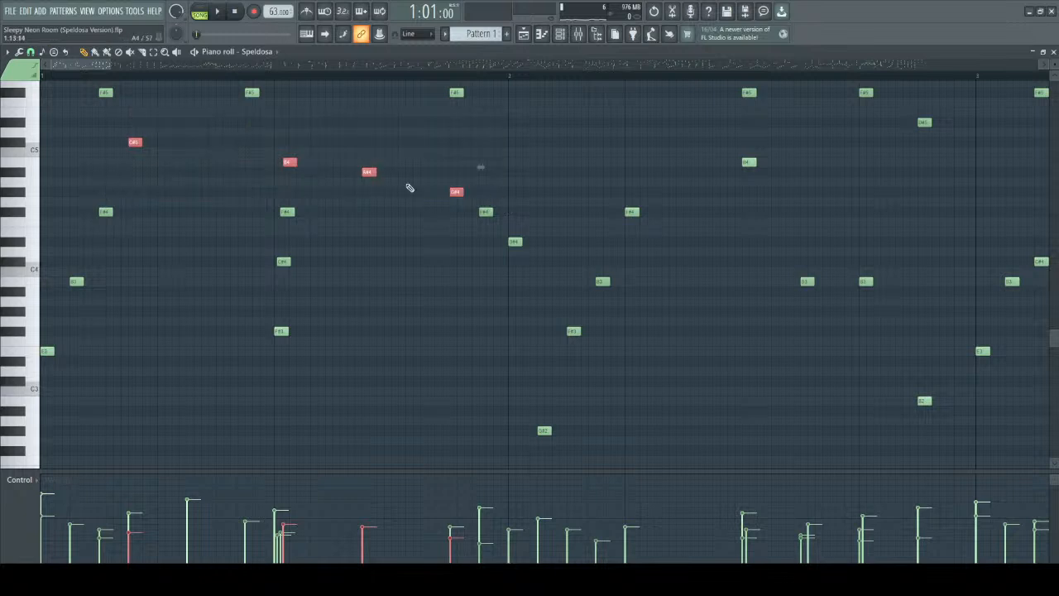
Clear the selection, audition C#5 and play bar 1 to follow its descending inner line.
{"action": "scroll", "coordinate": [232, 212], "scroll_direction": "up", "scroll_amount": 3}
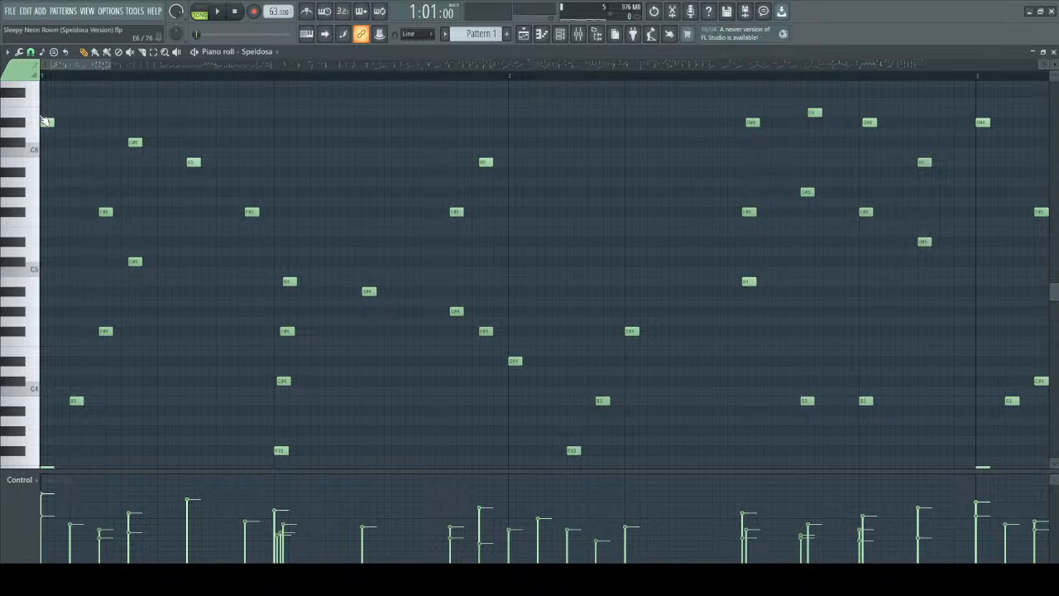
{"action": "scroll", "coordinate": [171, 200], "scroll_direction": "down", "scroll_amount": 2}
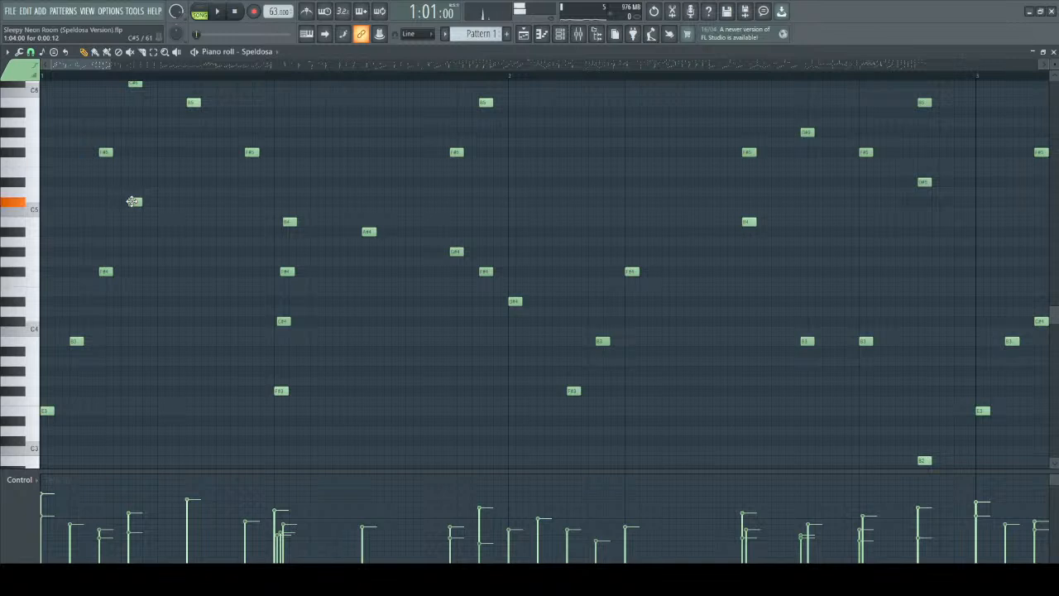
{"action": "key", "text": "space"}
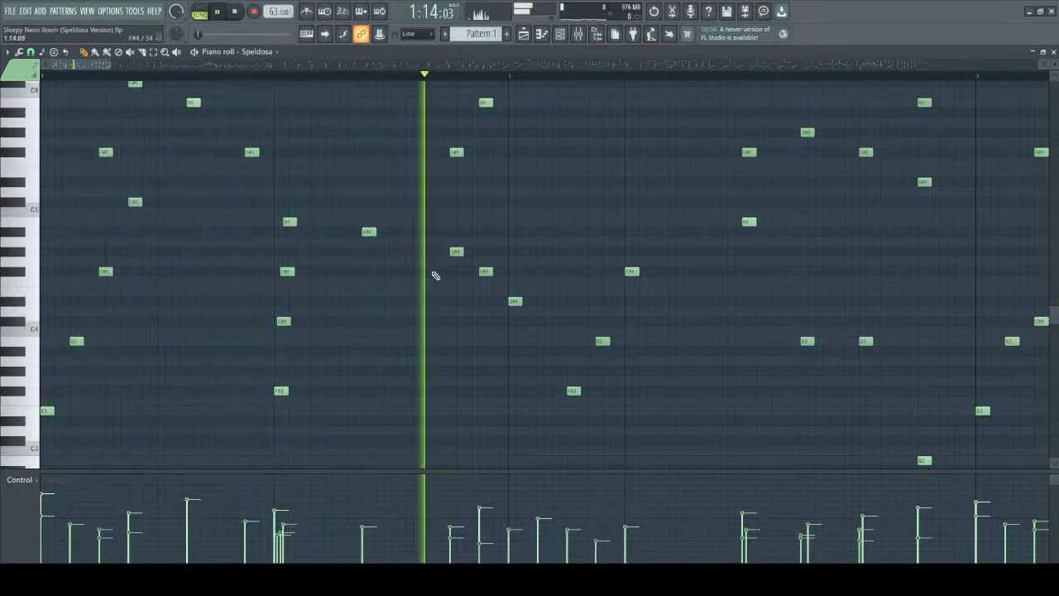
{"action": "key", "text": "space"}
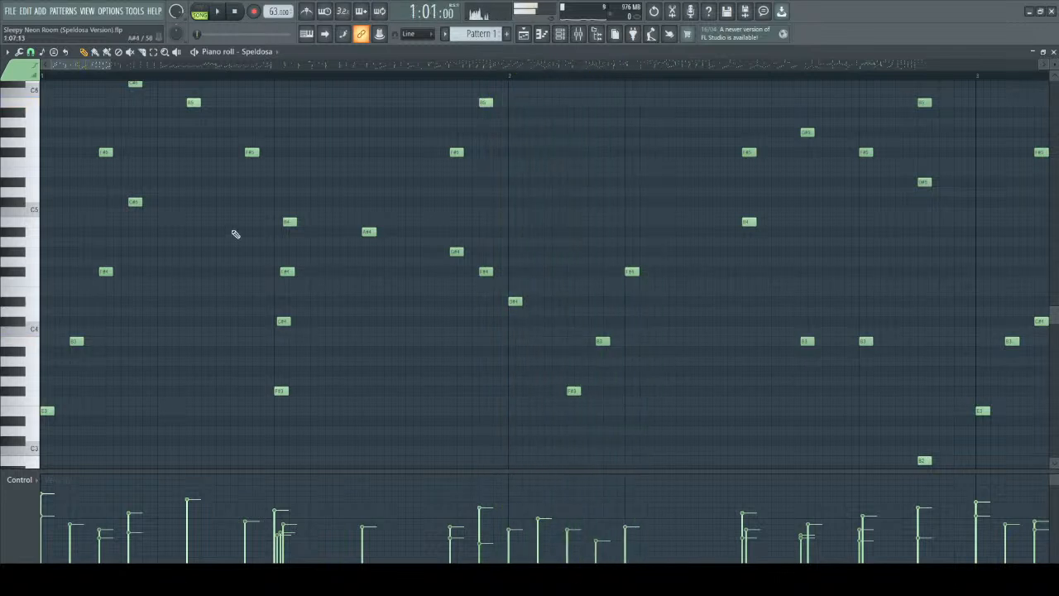
Play the opening two bars again, following the inner line and bass notes into bar 2.
{"action": "key", "text": "space"}
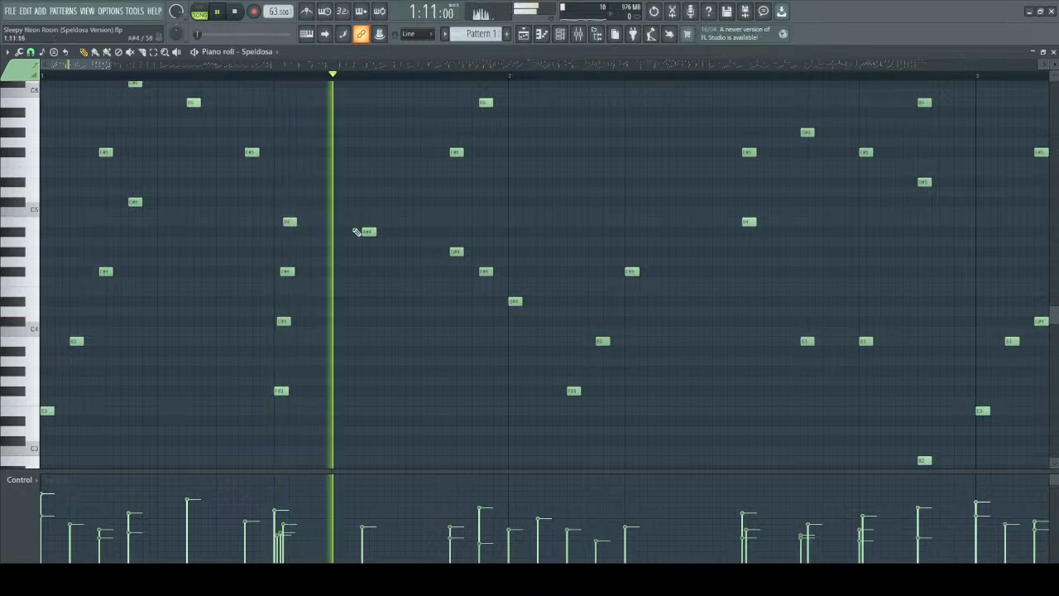
{"action": "scroll", "coordinate": [631, 348], "scroll_direction": "down", "scroll_amount": 4}
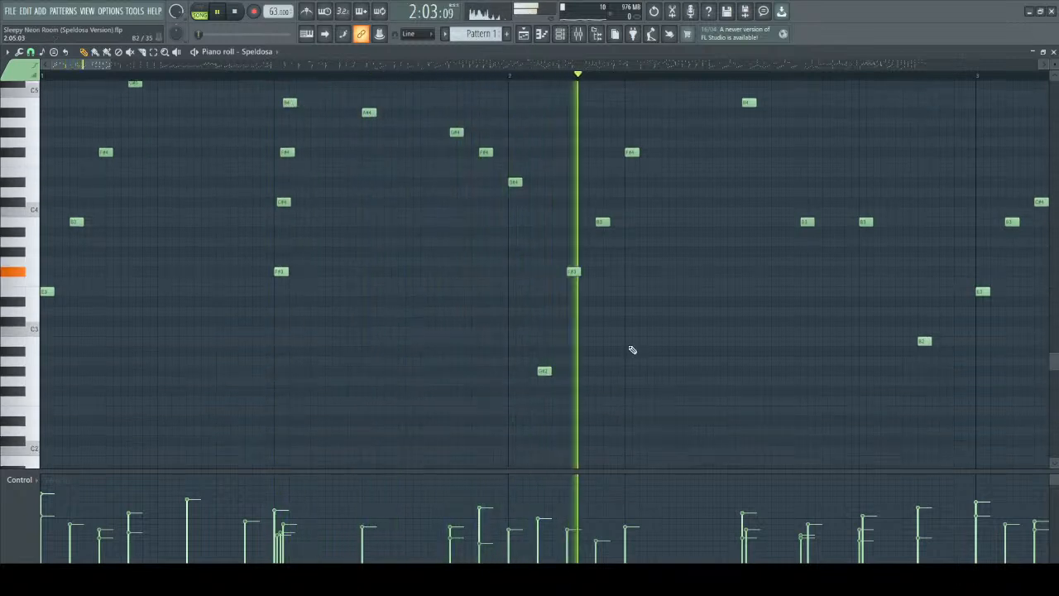
{"action": "scroll", "coordinate": [661, 355], "scroll_direction": "up", "scroll_amount": 5}
{"action": "scroll", "coordinate": [730, 331], "scroll_direction": "down", "scroll_amount": 2}
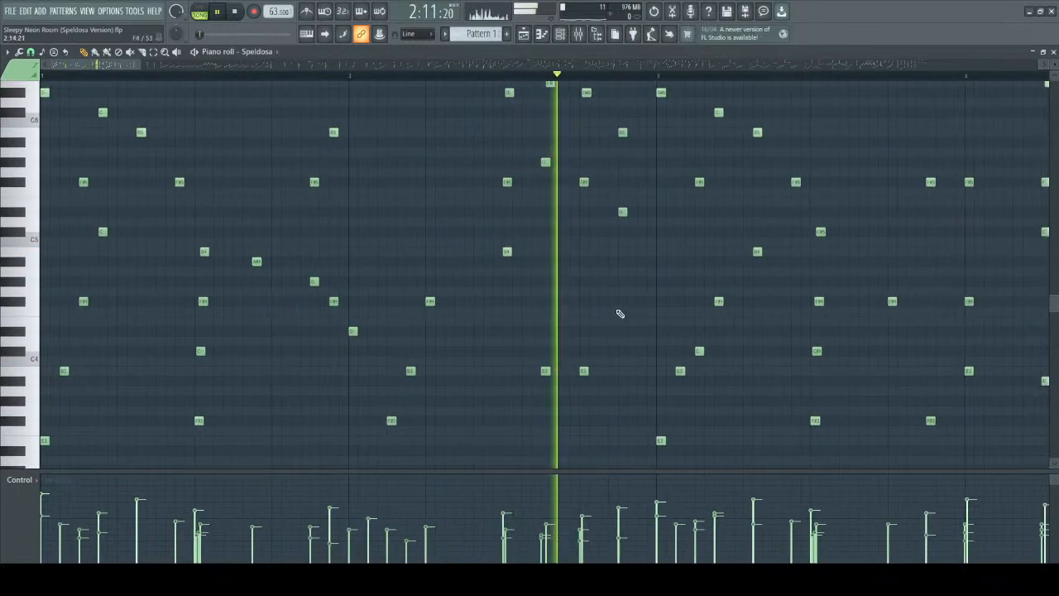
{"action": "scroll", "coordinate": [586, 245], "scroll_direction": "down", "scroll_amount": 1}
{"action": "key", "text": "space"}
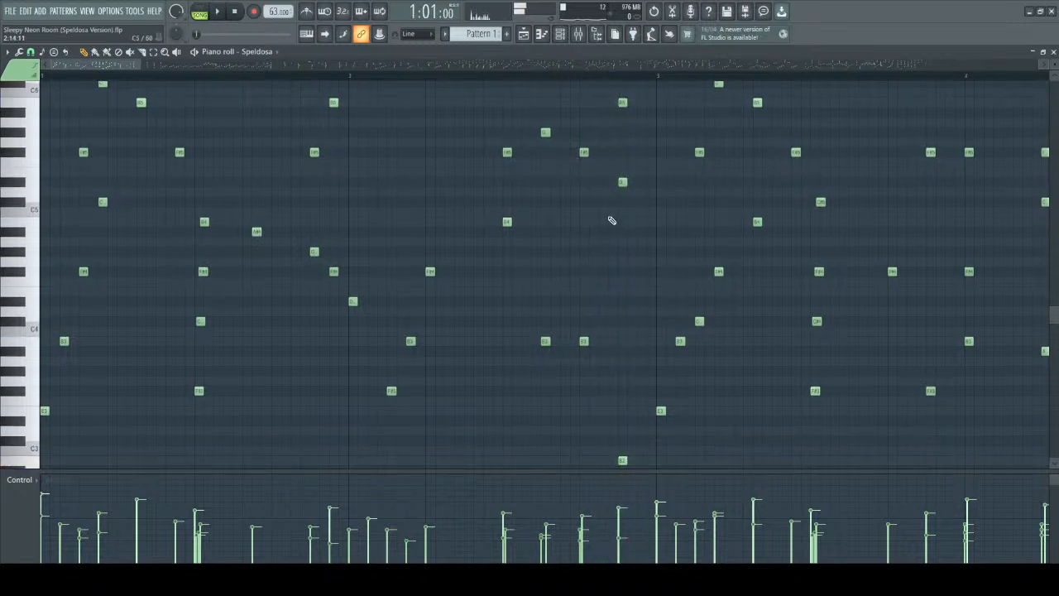
Single out the descending notes B4, A#4, G#4 and F#4 in the second half of bar 1.
{"action": "scroll", "coordinate": [304, 197], "scroll_direction": "up", "scroll_amount": 2}
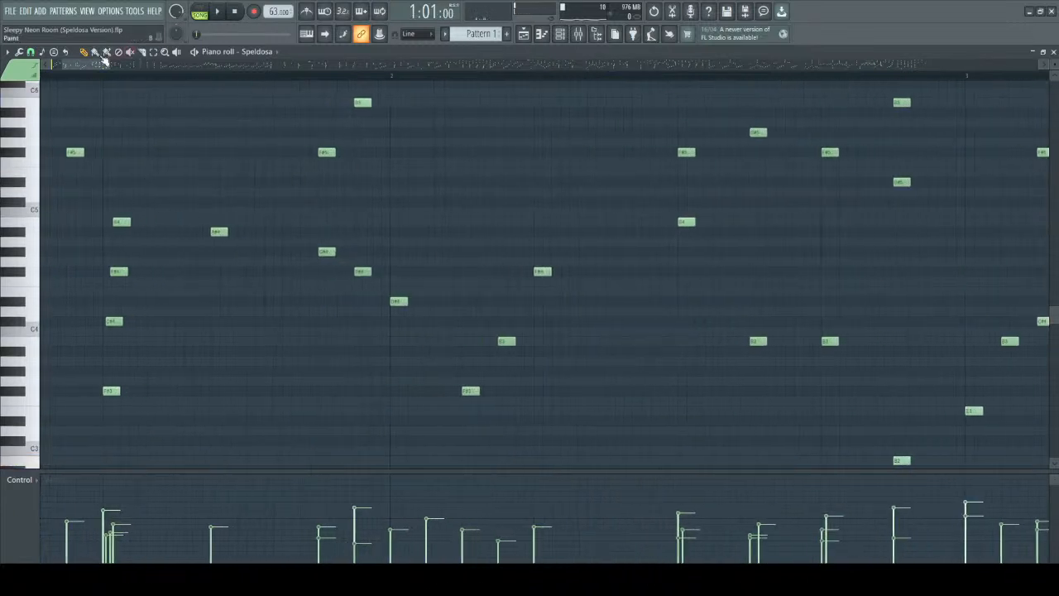
{"action": "left_click_drag", "start_coordinate": [91, 65], "coordinate": [78, 65]}
{"action": "scroll", "coordinate": [659, 322], "scroll_direction": "down", "scroll_amount": 3}
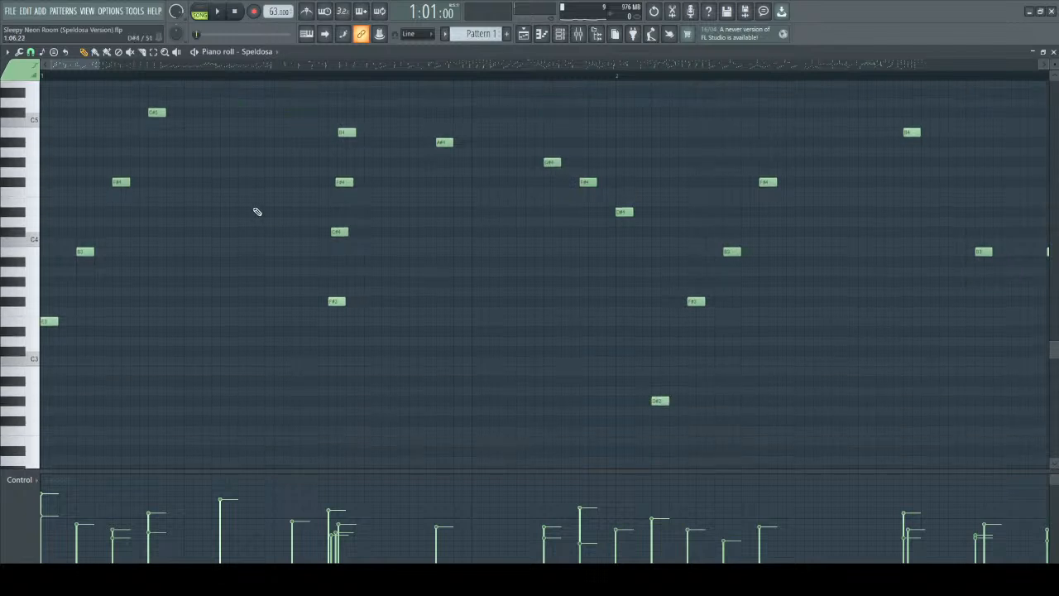
{"action": "left_click_drag", "start_coordinate": [319, 157], "coordinate": [570, 348]}
{"action": "scroll", "coordinate": [459, 432], "scroll_direction": "down", "scroll_amount": 1}
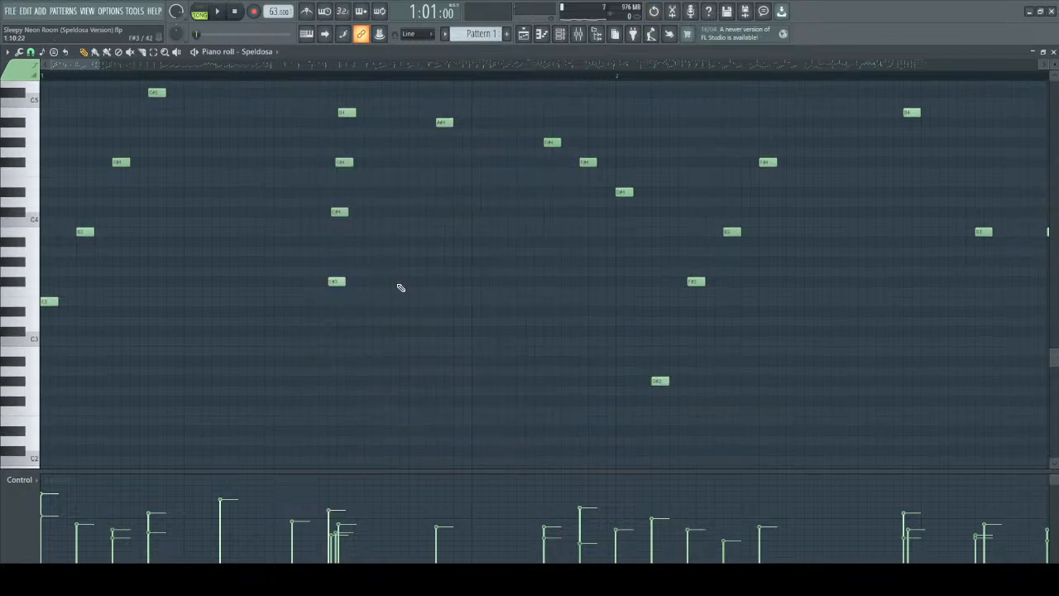
{"action": "scroll", "coordinate": [446, 248], "scroll_direction": "up", "scroll_amount": 5}
{"action": "left_click_drag", "start_coordinate": [329, 207], "coordinate": [649, 297]}
{"action": "scroll", "coordinate": [694, 221], "scroll_direction": "up", "scroll_amount": 1}
{"action": "scroll", "coordinate": [694, 222], "scroll_direction": "down", "scroll_amount": 2, "text": "ctrl"}
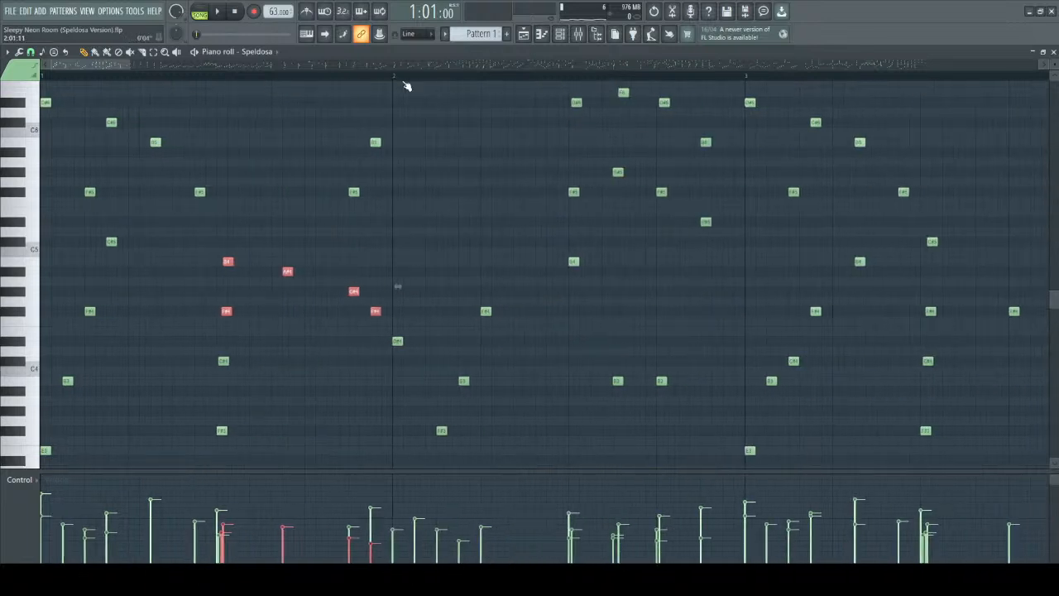
Play the pattern from the start of bar 2.
{"action": "key", "text": "space"}
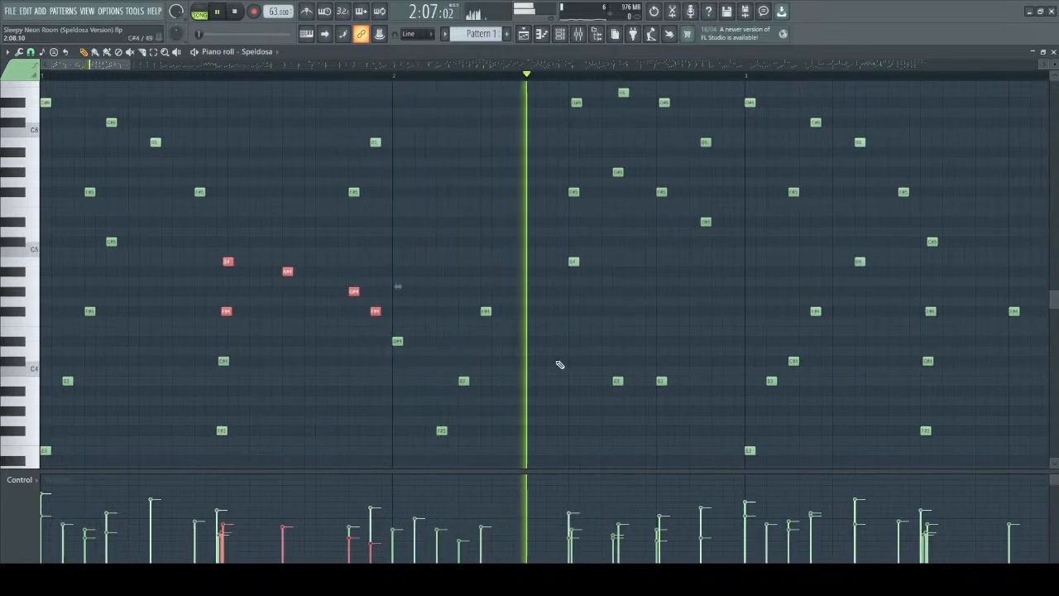
{"action": "scroll", "coordinate": [496, 329], "scroll_direction": "down", "scroll_amount": 1, "text": "ctrl"}
{"action": "scroll", "coordinate": [463, 276], "scroll_direction": "up", "scroll_amount": 2, "text": "ctrl"}
{"action": "key", "text": "space"}
Select the upper notes in the second half of bar 2 and align D#6, E6 and D#6 with the notes beneath them.
{"action": "scroll", "coordinate": [477, 238], "scroll_direction": "up", "scroll_amount": 2, "text": "ctrl"}
{"action": "scroll", "coordinate": [446, 252], "scroll_direction": "up", "scroll_amount": 4}
{"action": "left_click_drag", "start_coordinate": [232, 169], "coordinate": [742, 354]}
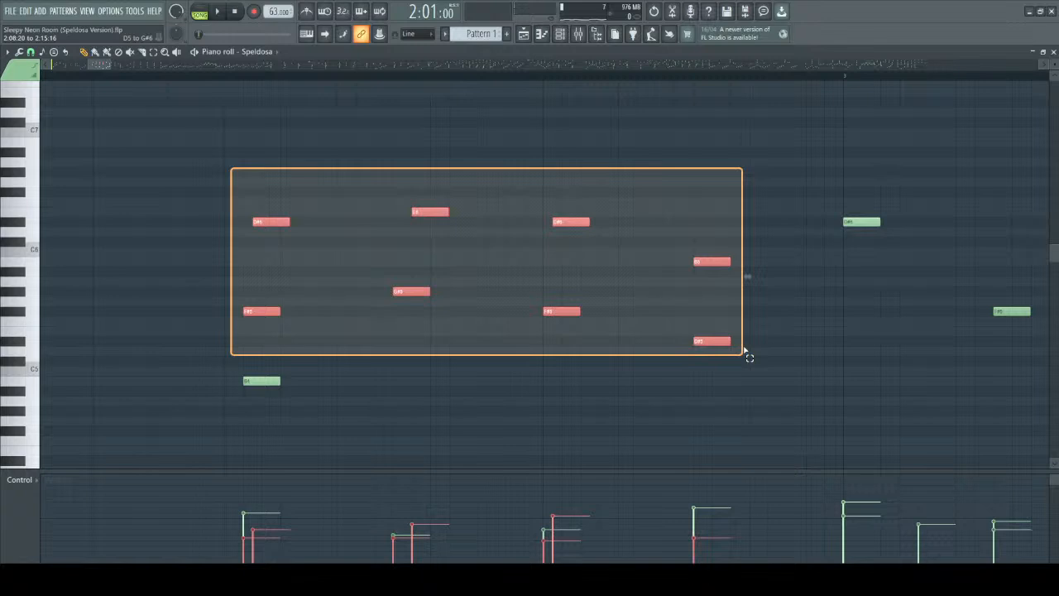
{"action": "left_click_drag", "start_coordinate": [744, 350], "coordinate": [743, 354]}
{"action": "left_click", "coordinate": [329, 224], "text": "ctrl"}
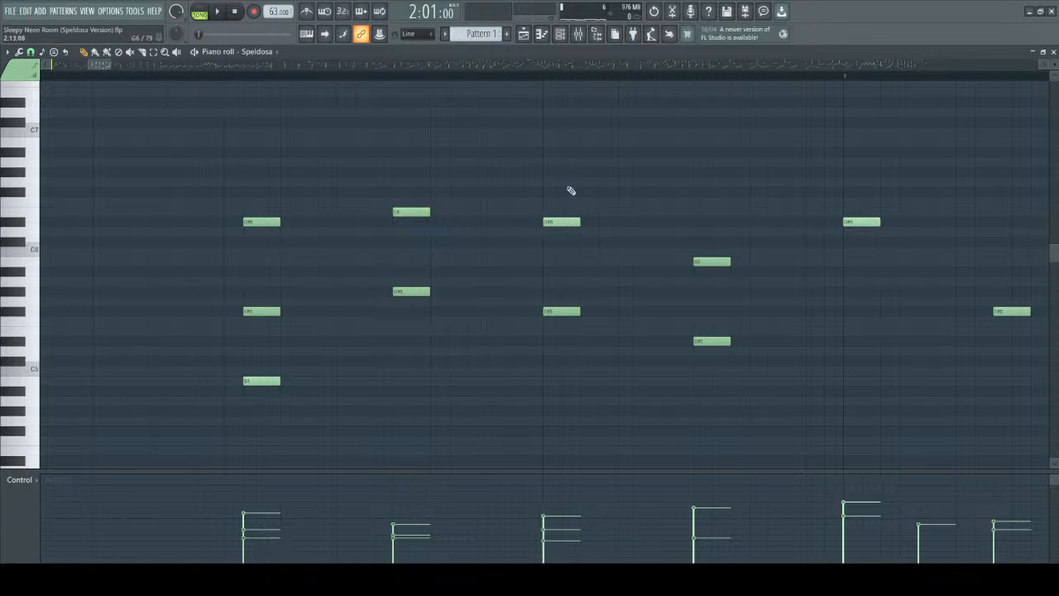
Play bar 2's upper notes with aligned timing, and again with the top notes D#6, E6, D#6 and B5 delayed.
{"action": "key", "text": "space"}
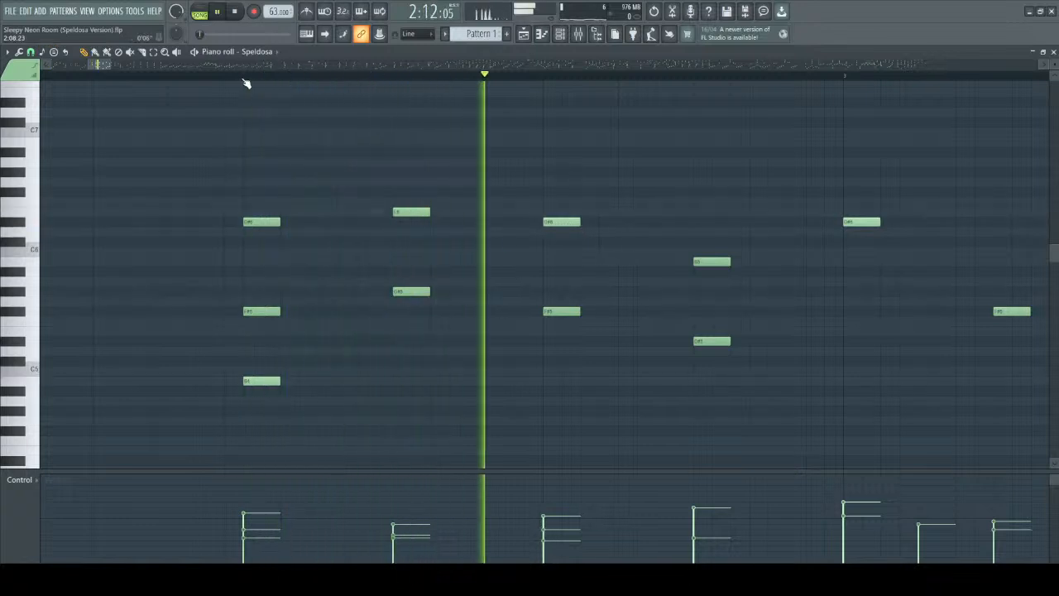
{"action": "key", "text": "space"}
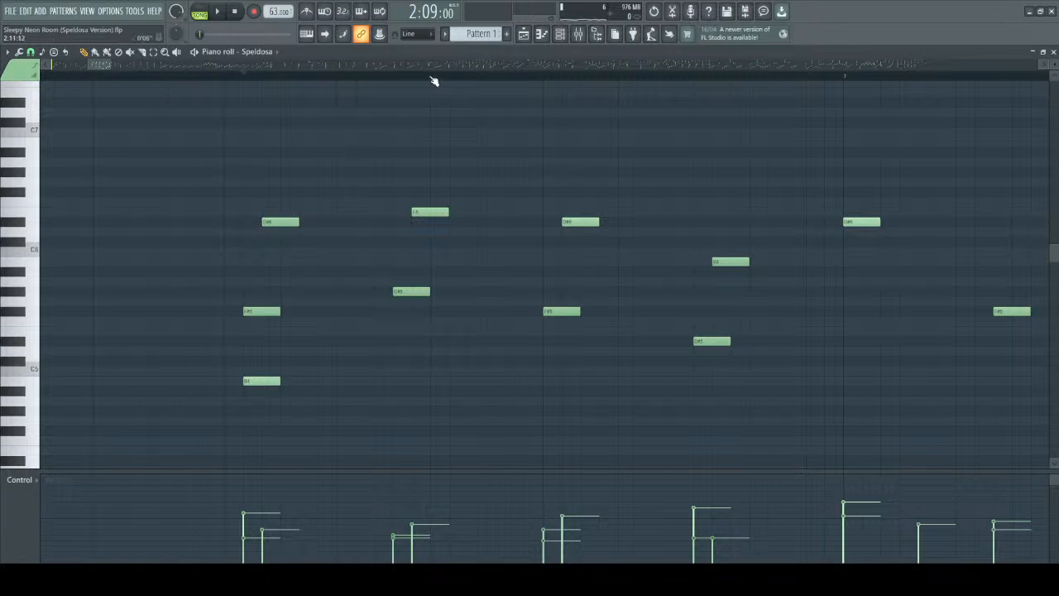
{"action": "key", "text": "space"}
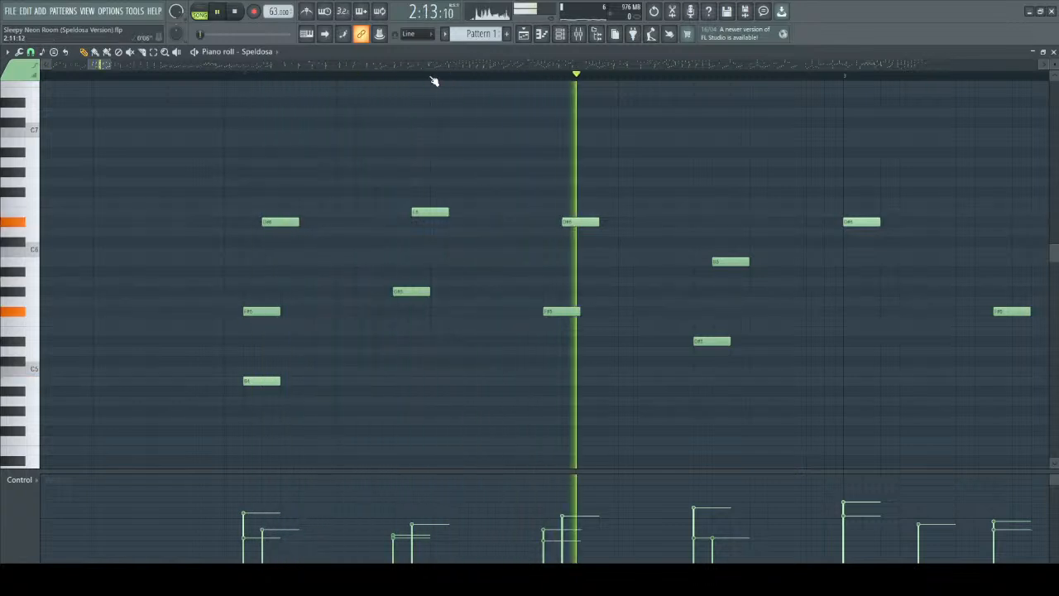
{"action": "key", "text": "space"}
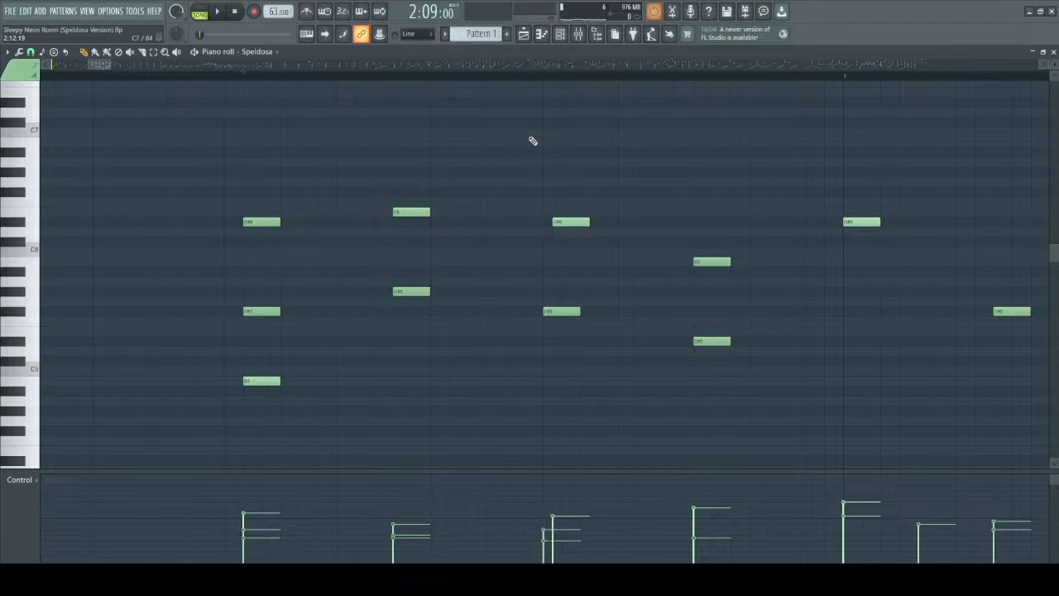
Undo the alignment of the top notes in the second half of bar 2 and play the passage.
{"action": "key", "text": "ctrl+z"}
{"action": "key", "text": "ctrl+z"}
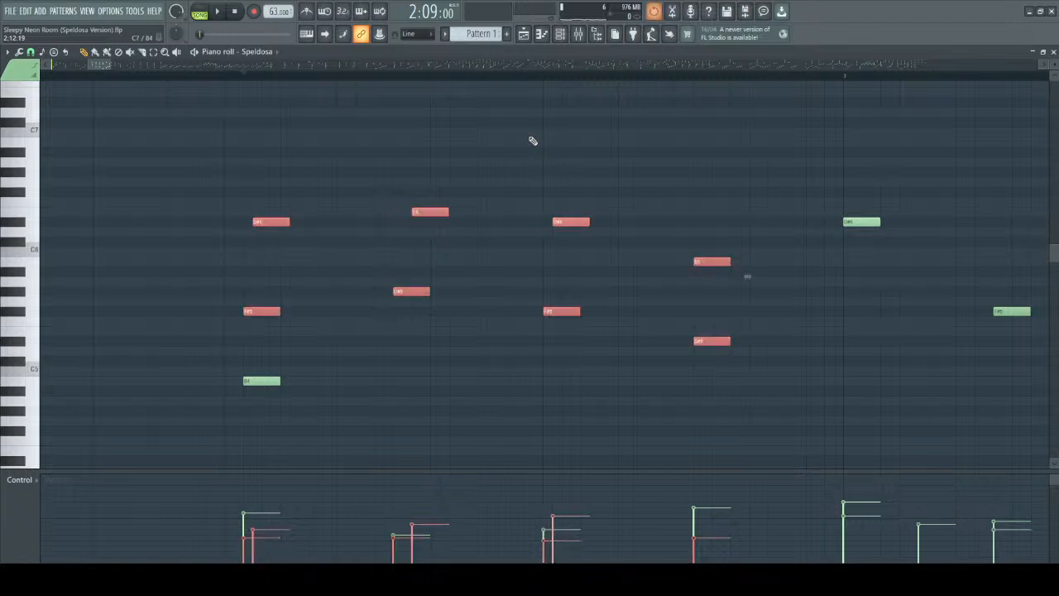
{"action": "left_click", "coordinate": [378, 135]}
{"action": "key", "text": "space"}
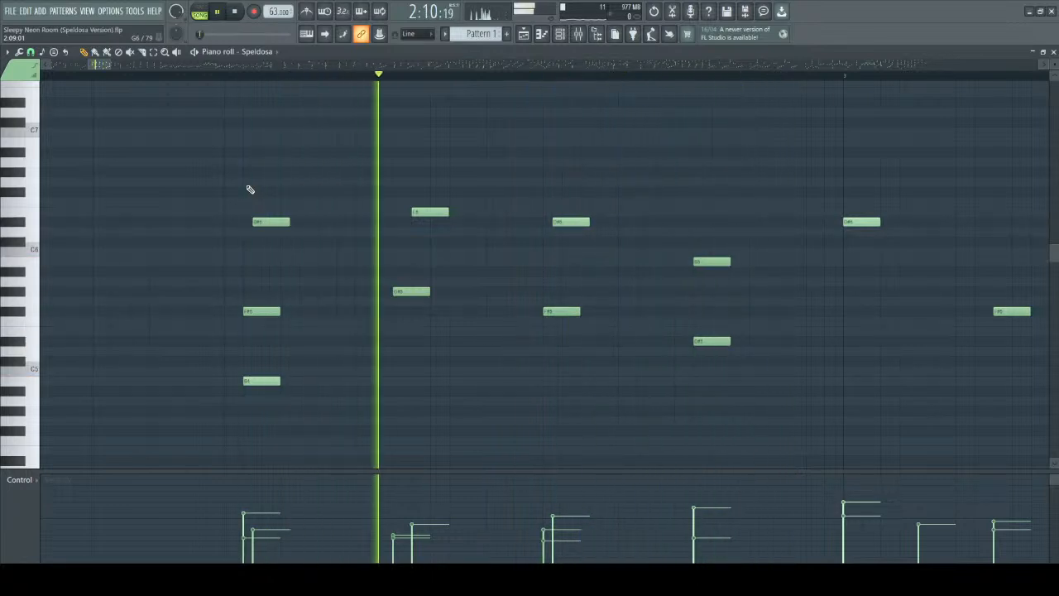
{"action": "key", "text": "space"}
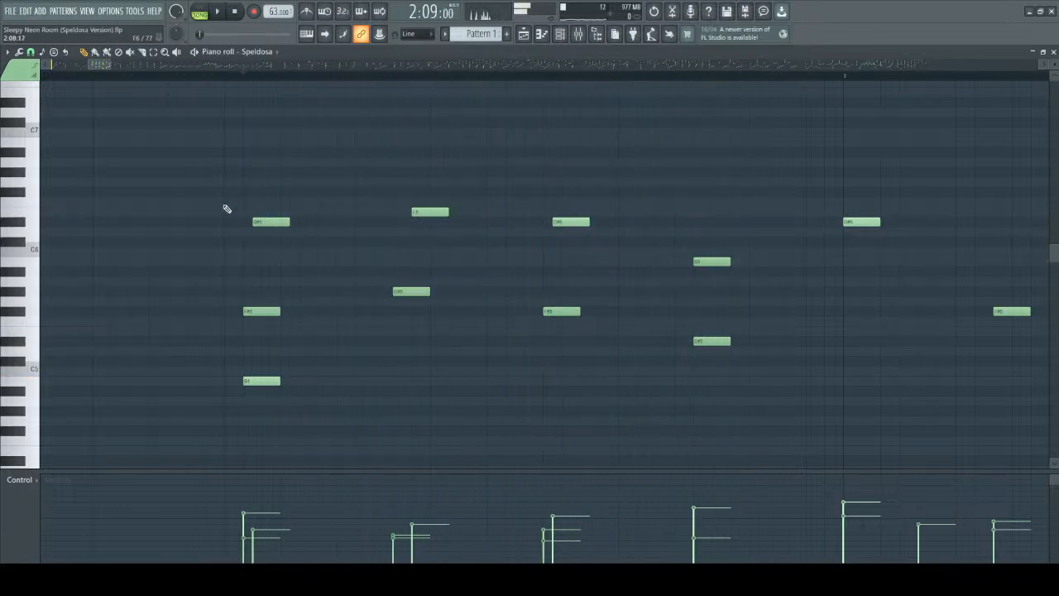
Single out each upper and lower note pair in the second half of bar 2, along with the D#6 that opens bar 3.
{"action": "left_click_drag", "start_coordinate": [252, 225], "coordinate": [322, 348]}
{"action": "left_click_drag", "start_coordinate": [365, 138], "coordinate": [474, 350]}
{"action": "left_click_drag", "start_coordinate": [528, 169], "coordinate": [643, 418]}
{"action": "left_click_drag", "start_coordinate": [650, 208], "coordinate": [748, 388]}
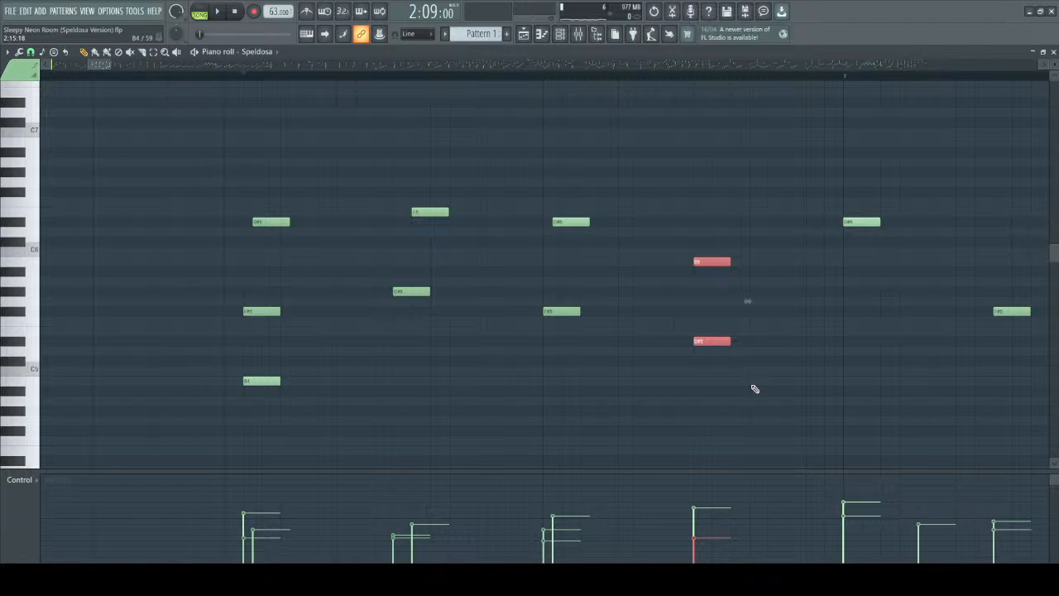
{"action": "scroll", "coordinate": [744, 181], "scroll_direction": "down", "scroll_amount": 1}
{"action": "left_click_drag", "start_coordinate": [666, 168], "coordinate": [770, 359]}
{"action": "left_click_drag", "start_coordinate": [206, 170], "coordinate": [602, 315]}
{"action": "left_click_drag", "start_coordinate": [674, 187], "coordinate": [809, 413]}
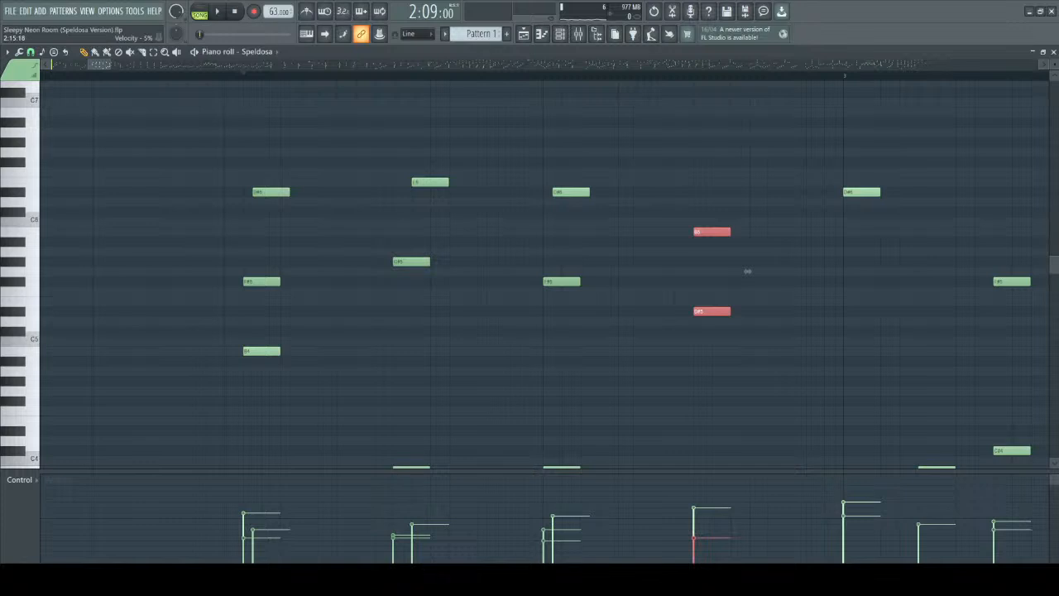
{"action": "left_click_drag", "start_coordinate": [778, 129], "coordinate": [903, 224]}
{"action": "key", "text": "space"}
{"action": "left_click_drag", "start_coordinate": [669, 166], "coordinate": [776, 410]}
{"action": "left_click", "coordinate": [752, 165], "text": "ctrl"}
Play bar 3 from its start, repeating the passage.
{"action": "scroll", "coordinate": [728, 153], "scroll_direction": "down", "scroll_amount": 4}
{"action": "left_click_drag", "start_coordinate": [95, 70], "coordinate": [120, 63]}
{"action": "scroll", "coordinate": [221, 155], "scroll_direction": "down", "scroll_amount": 3}
{"action": "key", "text": "space"}
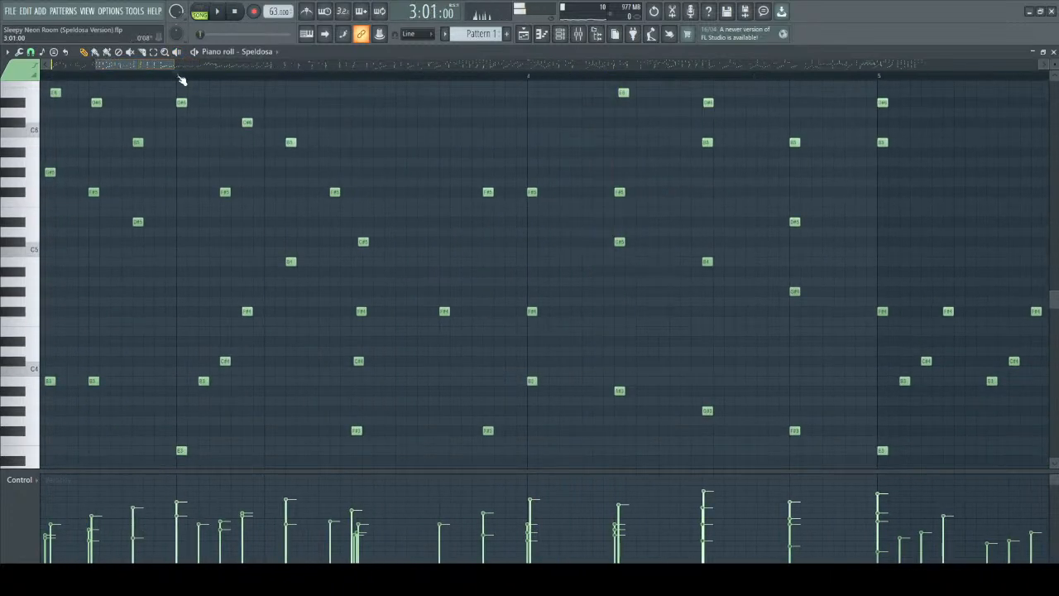
{"action": "scroll", "coordinate": [244, 278], "scroll_direction": "down", "scroll_amount": 1}
{"action": "key", "text": "space"}
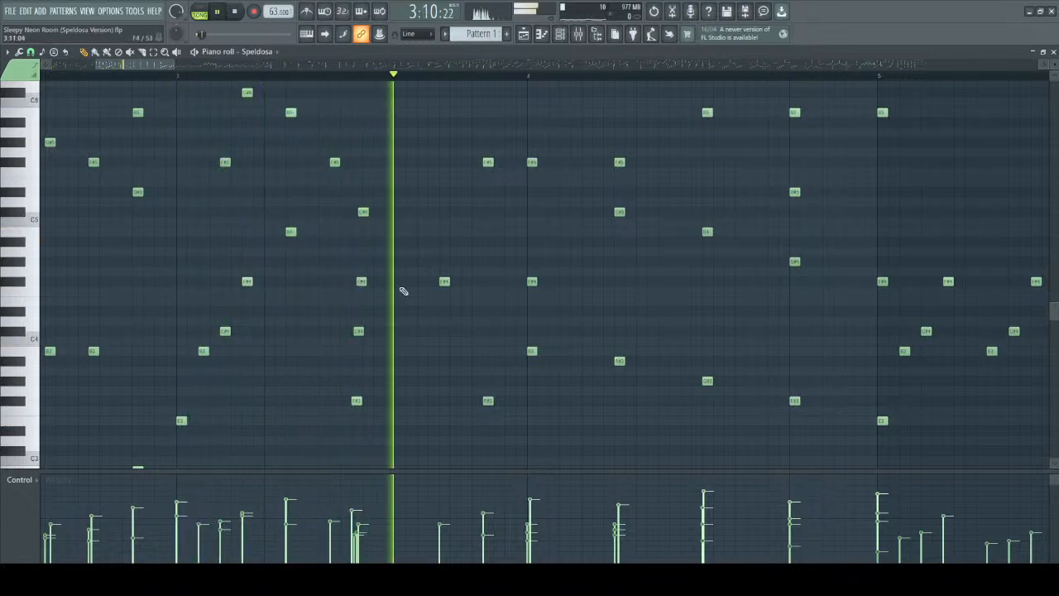
{"action": "key", "text": "space"}
{"action": "key", "text": "space"}
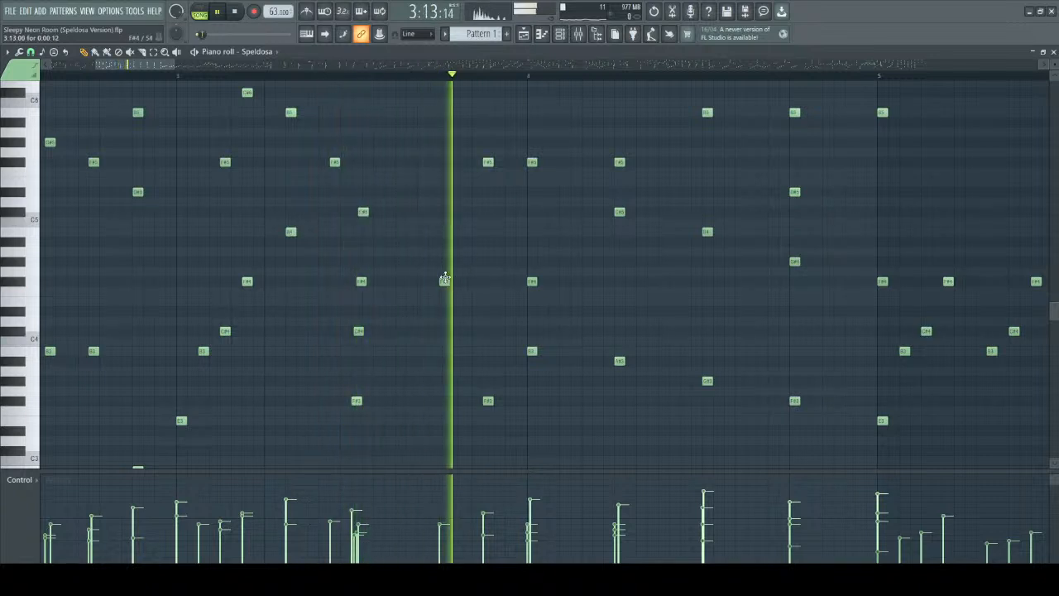
{"action": "key", "text": "space"}
Single out the middle-register notes from G#4 to D#5 across the pattern and clear the selection.
{"action": "scroll", "coordinate": [344, 240], "scroll_direction": "down", "scroll_amount": 2, "text": "ctrl"}
{"action": "scroll", "coordinate": [260, 213], "scroll_direction": "down", "scroll_amount": 2, "text": "ctrl"}
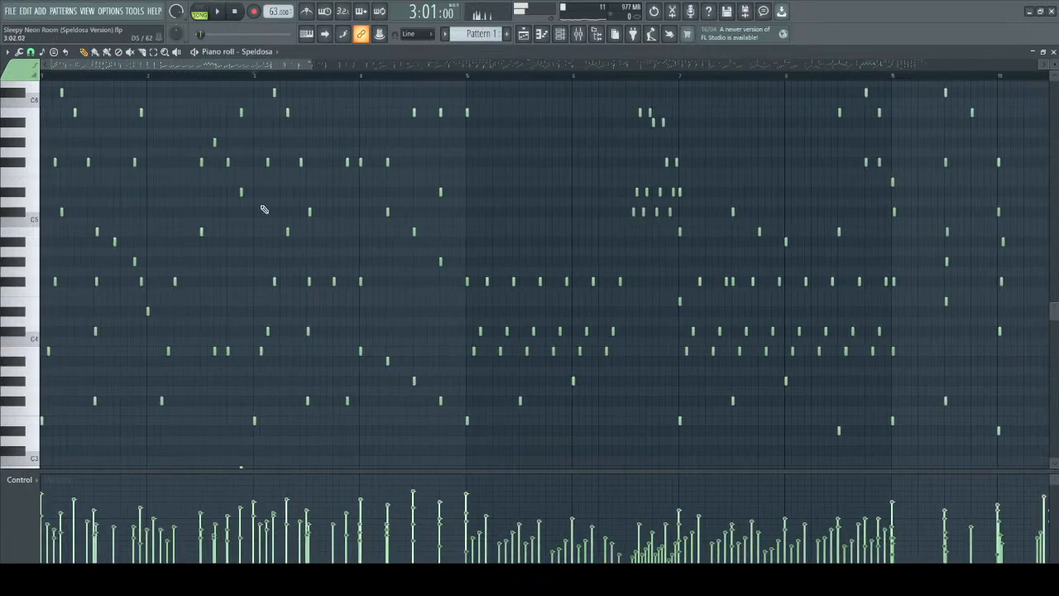
{"action": "left_click_drag", "start_coordinate": [256, 198], "coordinate": [402, 325]}
{"action": "left_click_drag", "start_coordinate": [35, 194], "coordinate": [157, 278]}
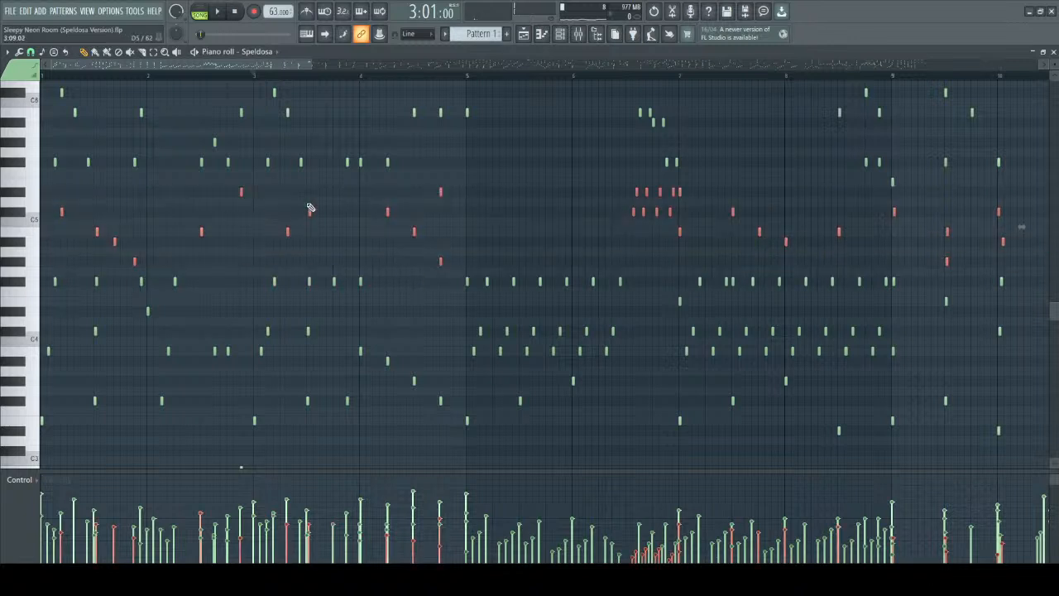
{"action": "right_click", "coordinate": [356, 239]}
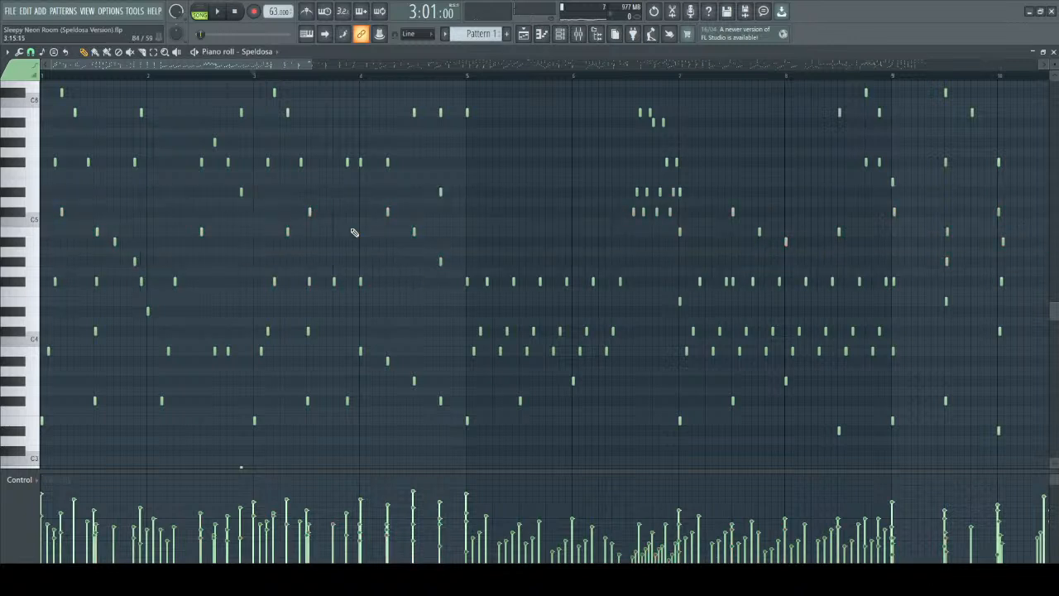
{"action": "scroll", "coordinate": [365, 245], "scroll_direction": "up", "scroll_amount": 2}
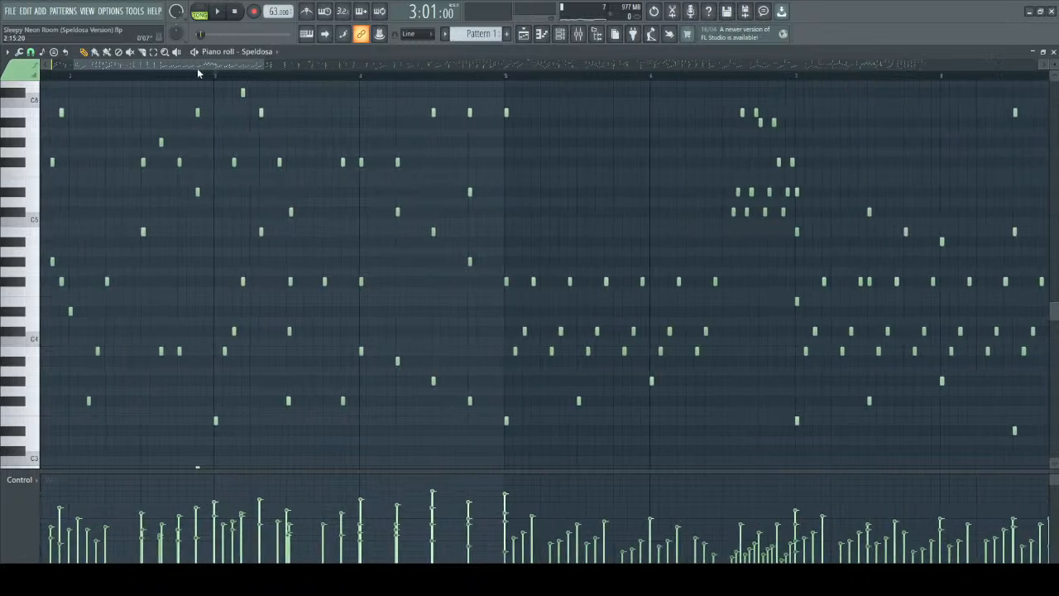
Play the pattern from the start of bar 3 through bar 4.
{"action": "key", "text": "space"}
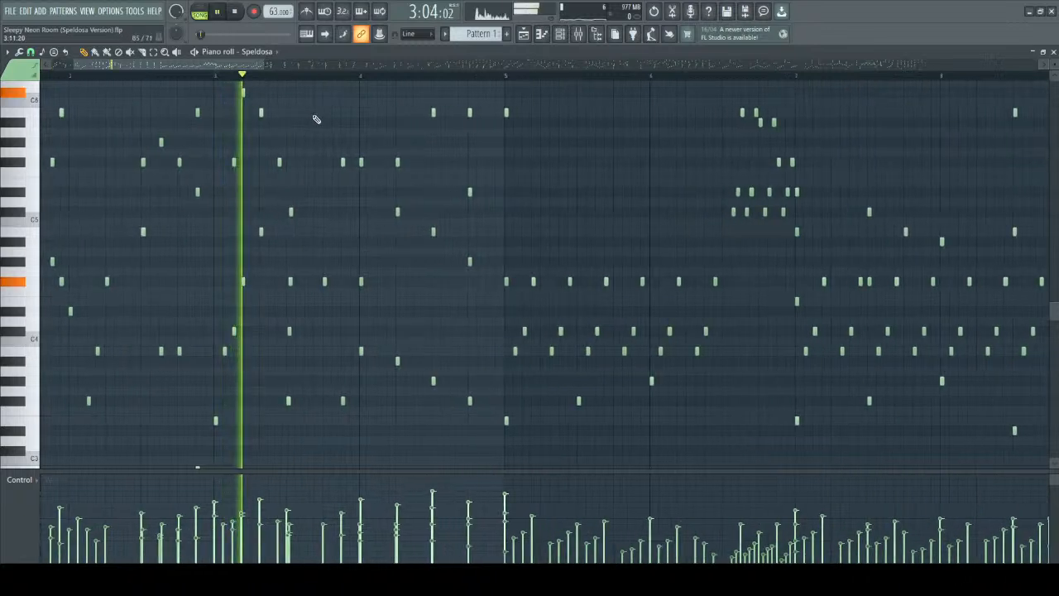
{"action": "scroll", "coordinate": [387, 248], "scroll_direction": "up", "scroll_amount": 3}
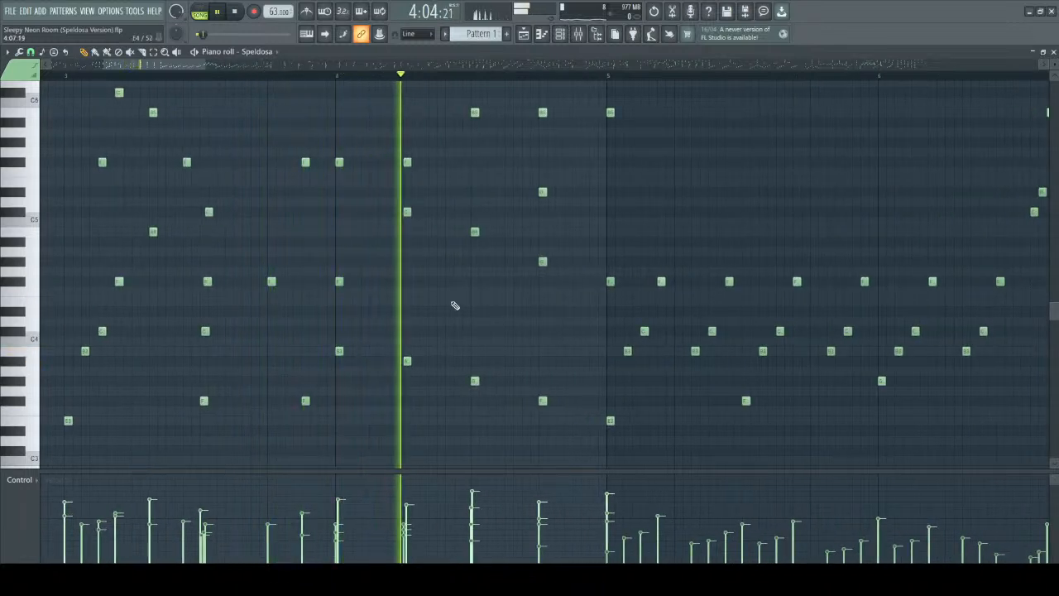
{"action": "scroll", "coordinate": [454, 302], "scroll_direction": "down", "scroll_amount": 3}
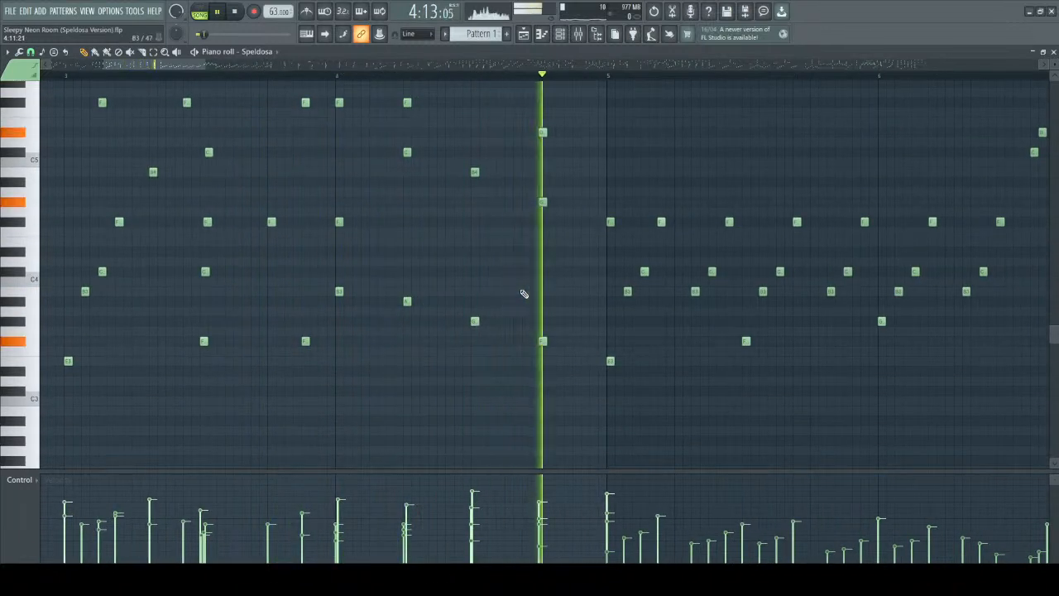
{"action": "scroll", "coordinate": [522, 293], "scroll_direction": "up", "scroll_amount": 4}
{"action": "key", "text": "space"}
Single out the low, middle and upper notes of the chords in bar 4.
{"action": "scroll", "coordinate": [496, 339], "scroll_direction": "down", "scroll_amount": 5}
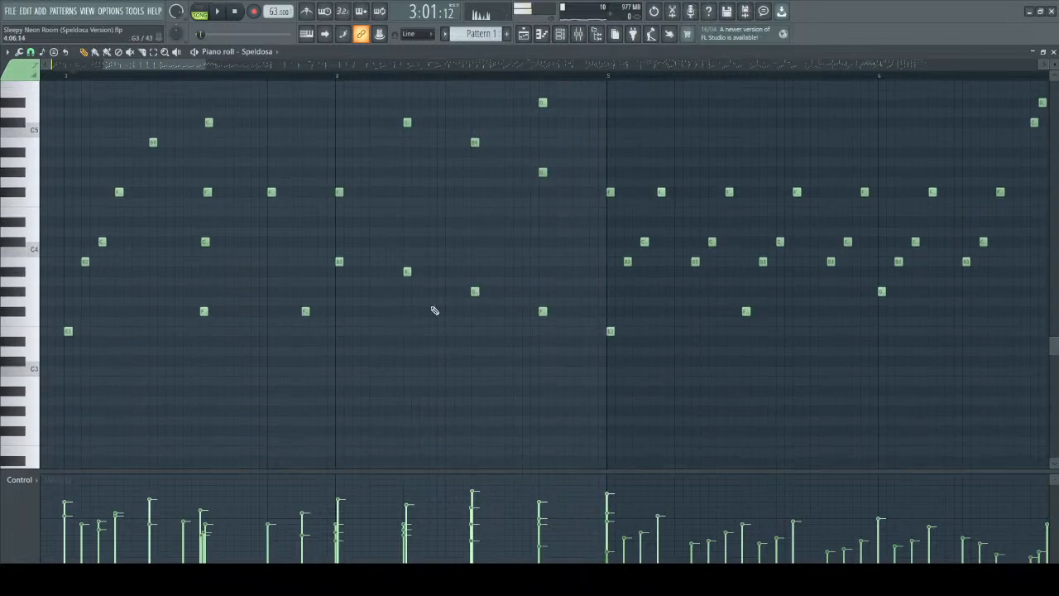
{"action": "left_click_drag", "start_coordinate": [324, 248], "coordinate": [621, 367]}
{"action": "scroll", "coordinate": [416, 288], "scroll_direction": "up", "scroll_amount": 4}
{"action": "left_click_drag", "start_coordinate": [354, 177], "coordinate": [610, 343]}
{"action": "scroll", "coordinate": [462, 261], "scroll_direction": "up", "scroll_amount": 5}
{"action": "left_click_drag", "start_coordinate": [313, 97], "coordinate": [645, 266]}
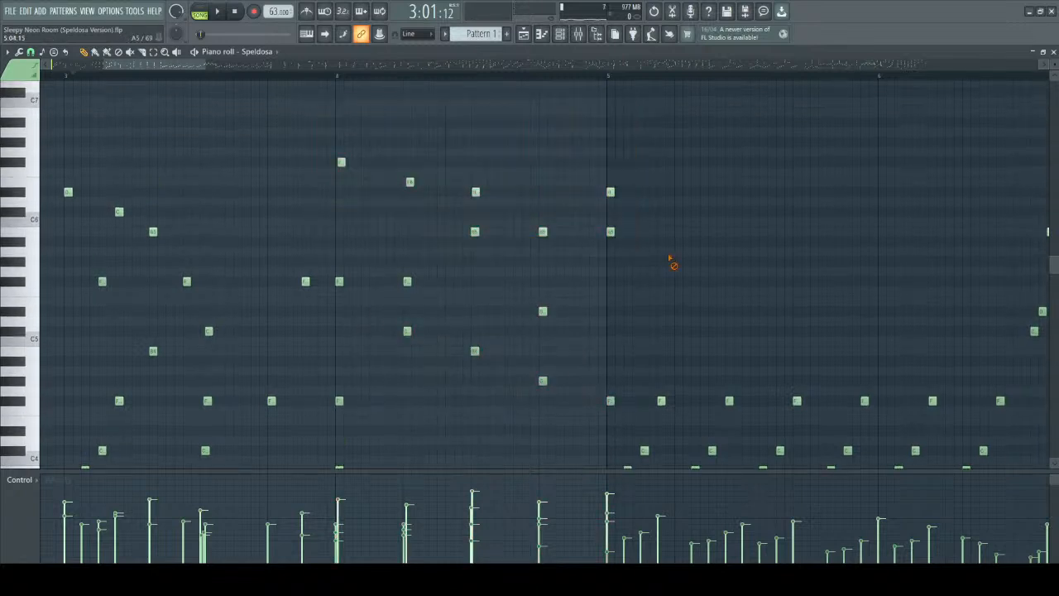
Play the pattern from the start of bar 4 through bar 5.
{"action": "left_click", "coordinate": [339, 76]}
{"action": "key", "text": "space"}
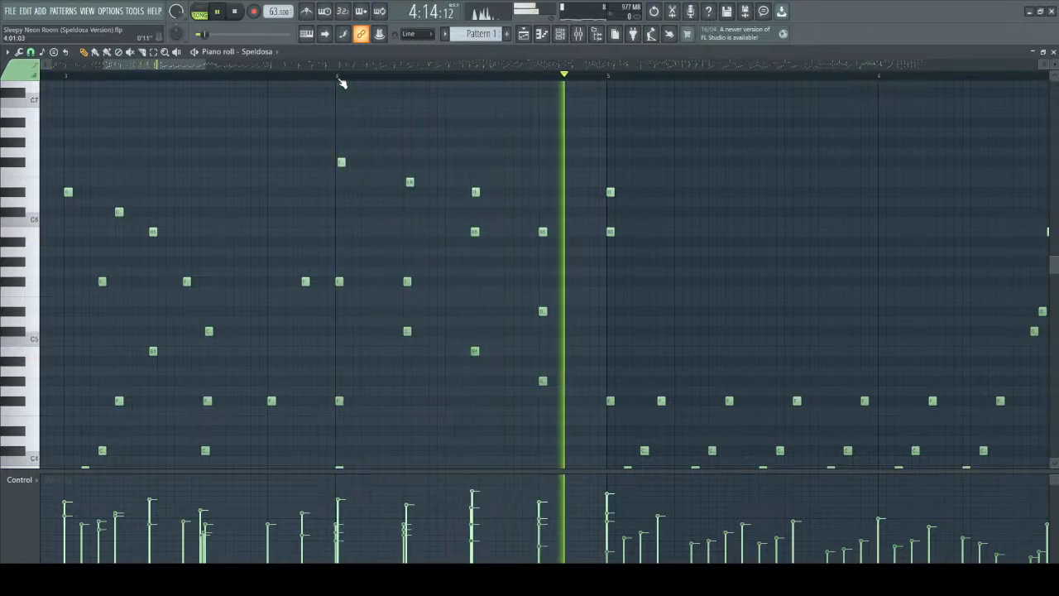
{"action": "scroll", "coordinate": [760, 215], "scroll_direction": "down", "scroll_amount": 3}
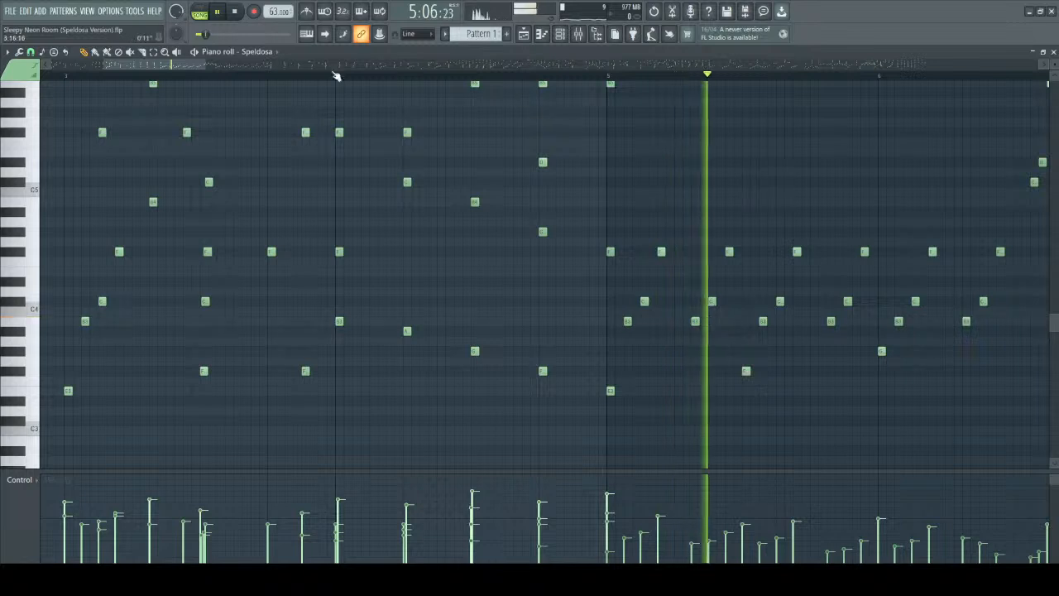
{"action": "left_click_drag", "start_coordinate": [164, 70], "coordinate": [208, 66]}
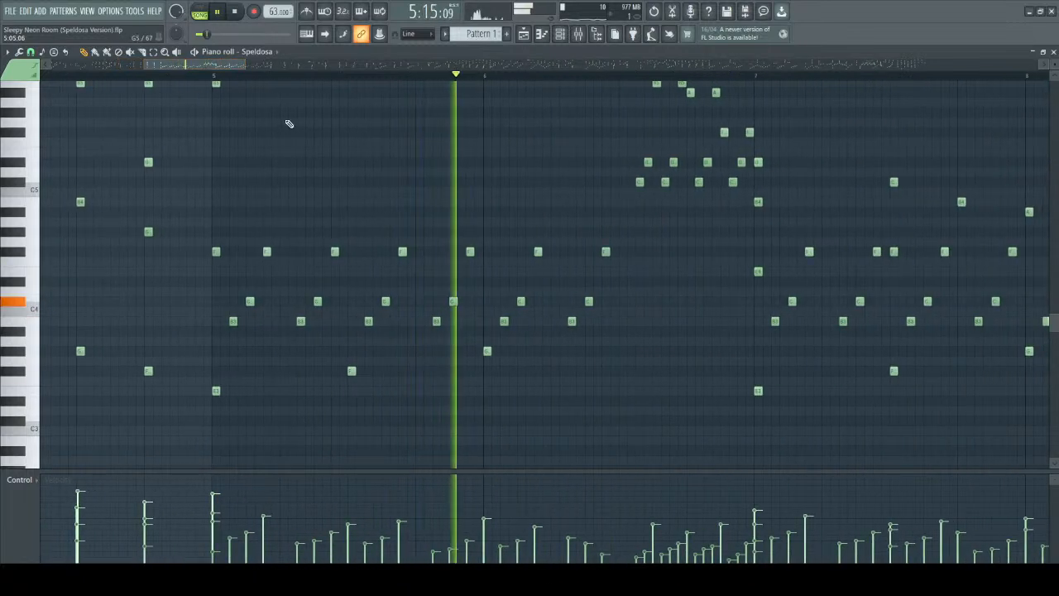
{"action": "scroll", "coordinate": [366, 177], "scroll_direction": "up", "scroll_amount": 1}
{"action": "key", "text": "space"}
{"action": "key", "text": "space"}
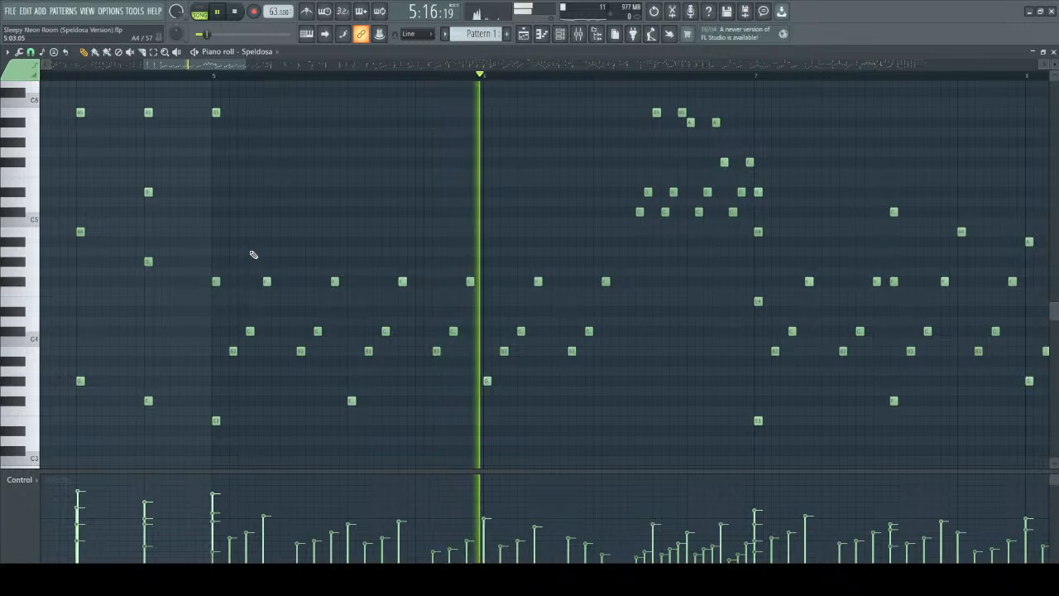
Play bar 5 from its start and single out the low arpeggio notes running through bars 5 and 6.
{"action": "key", "text": "space"}
{"action": "left_click_drag", "start_coordinate": [200, 218], "coordinate": [636, 426]}
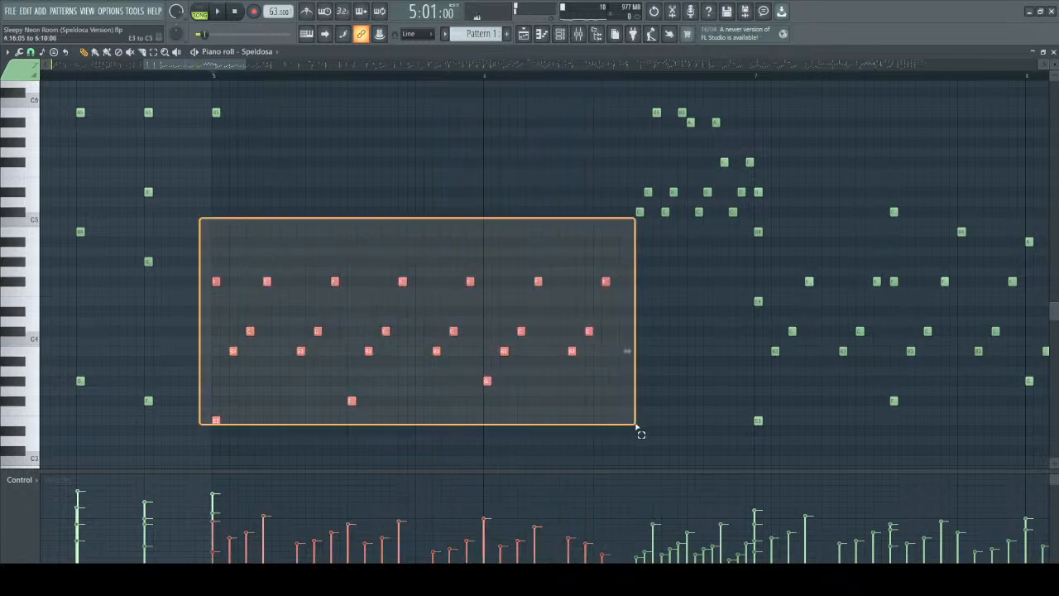
{"action": "left_click_drag", "start_coordinate": [635, 425], "coordinate": [636, 425]}
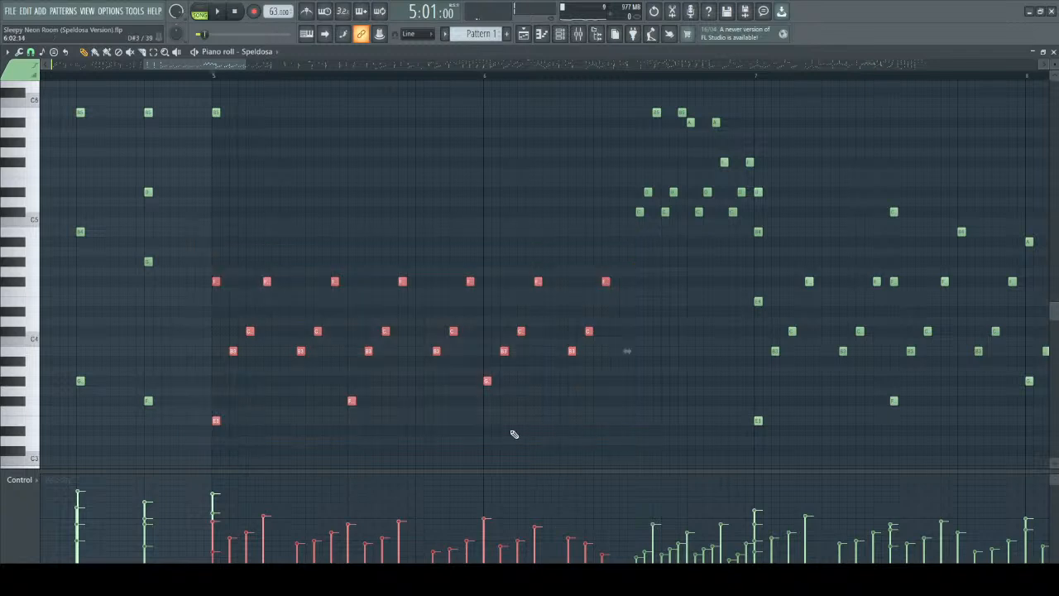
{"action": "key", "text": "ctrl+d"}
{"action": "scroll", "coordinate": [260, 400], "scroll_direction": "up", "scroll_amount": 2}
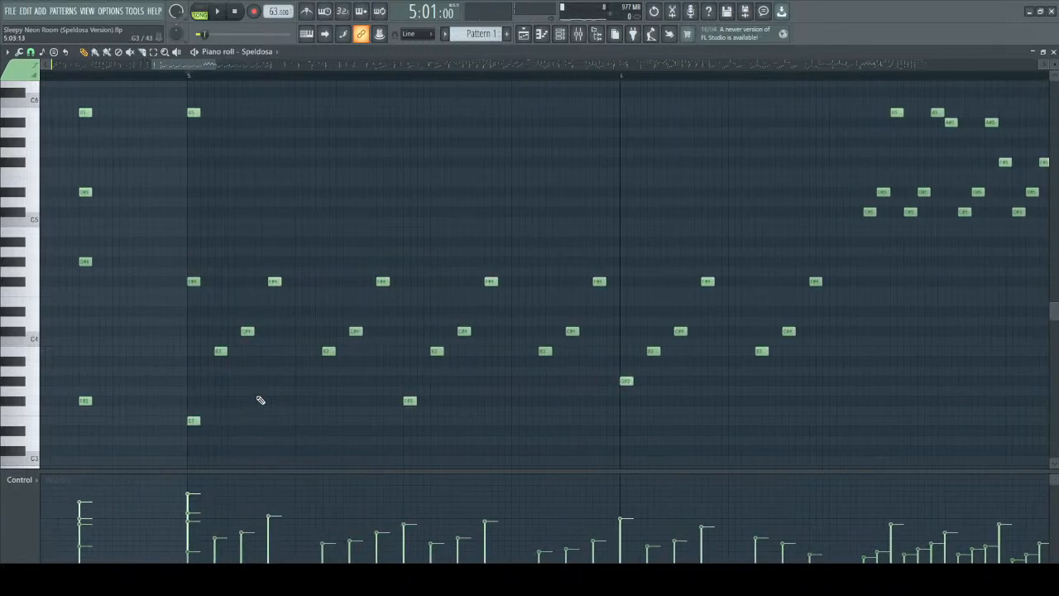
{"action": "left_click_drag", "start_coordinate": [217, 248], "coordinate": [858, 460]}
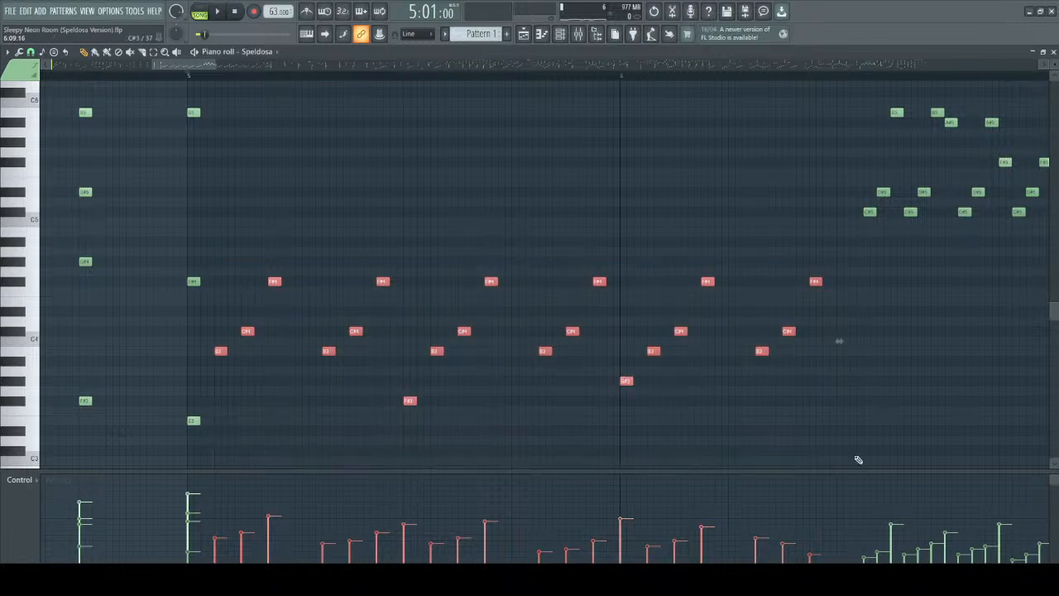
{"action": "key", "text": "ctrl+d"}
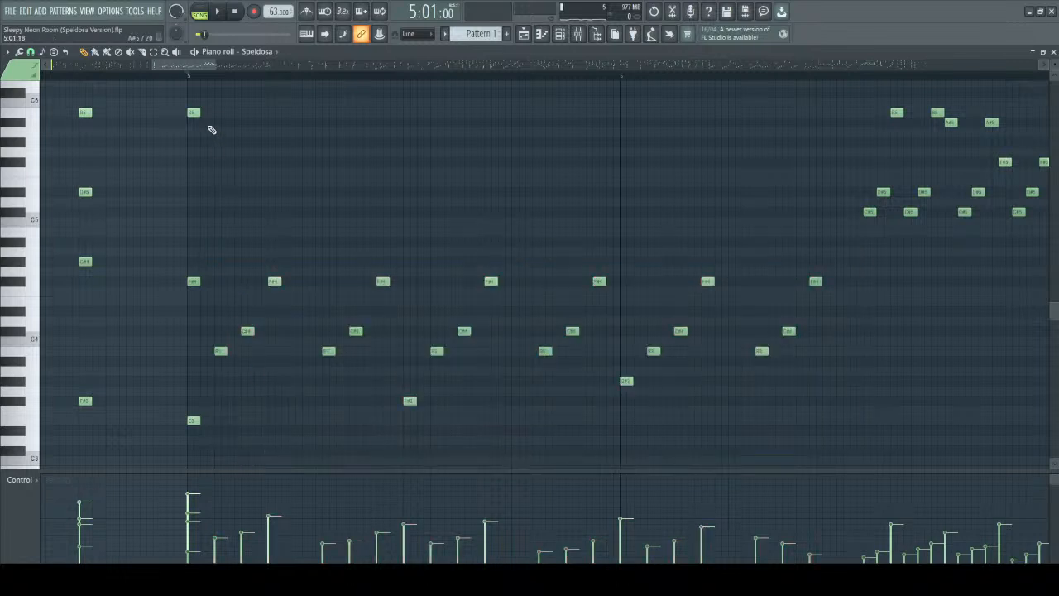
Play from bar 5 into bar 6 and single out the last arpeggio group, B3, C#4 and F#4, in bar 6.
{"action": "key", "text": "space"}
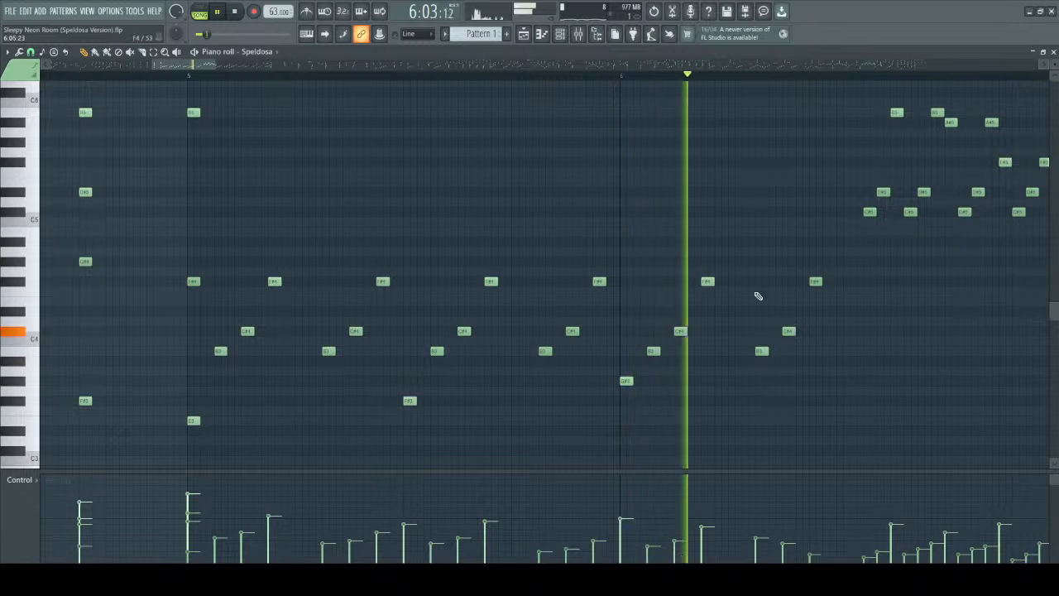
{"action": "key", "text": "space"}
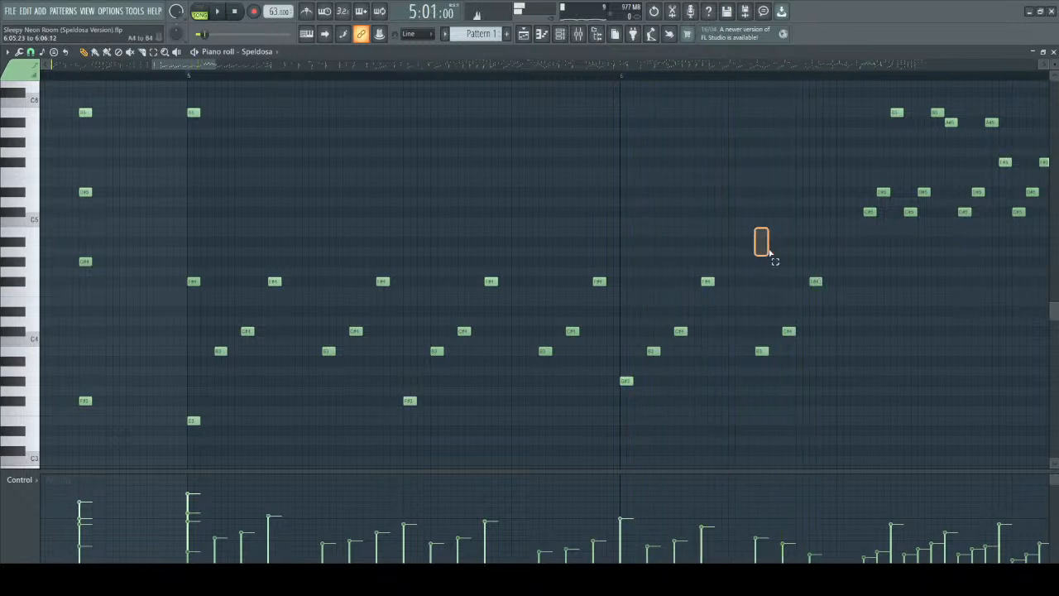
{"action": "left_click_drag", "start_coordinate": [755, 234], "coordinate": [849, 390]}
{"action": "scroll", "coordinate": [900, 378], "scroll_direction": "up", "scroll_amount": 3}
{"action": "left_click_drag", "start_coordinate": [824, 169], "coordinate": [878, 326]}
{"action": "scroll", "coordinate": [177, 64], "scroll_direction": "left", "scroll_amount": 4}
{"action": "scroll", "coordinate": [229, 118], "scroll_direction": "down", "scroll_amount": 3}
Single out the repeated F#4 notes topping the arpeggio in bars 5 and 6 and play from the start of bar 5.
{"action": "left_click_drag", "start_coordinate": [256, 232], "coordinate": [736, 253]}
{"action": "left_click", "coordinate": [316, 242], "text": "ctrl"}
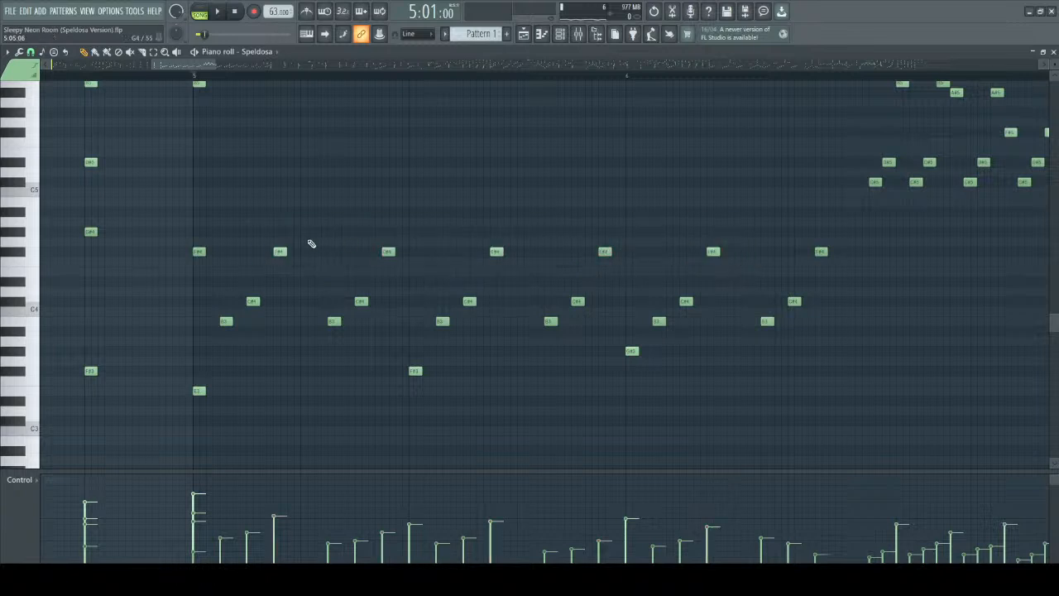
{"action": "left_click", "coordinate": [274, 254]}
{"action": "left_click_drag", "start_coordinate": [263, 219], "coordinate": [738, 264]}
{"action": "left_click", "coordinate": [583, 207], "text": "ctrl"}
{"action": "key", "text": "space"}
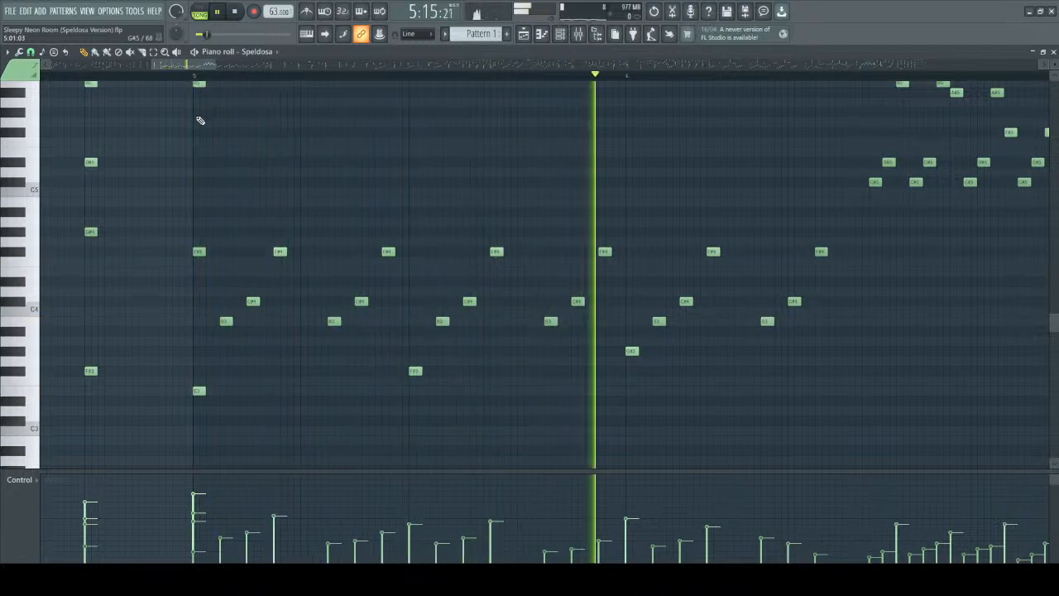
{"action": "key", "text": "space"}
Single out the arpeggio's F#4 peaks, its final F#4, and the fast upper run at the end of bar 6.
{"action": "left_click_drag", "start_coordinate": [253, 208], "coordinate": [844, 283]}
{"action": "left_click_drag", "start_coordinate": [785, 219], "coordinate": [863, 277]}
{"action": "scroll", "coordinate": [858, 274], "scroll_direction": "down", "scroll_amount": 2}
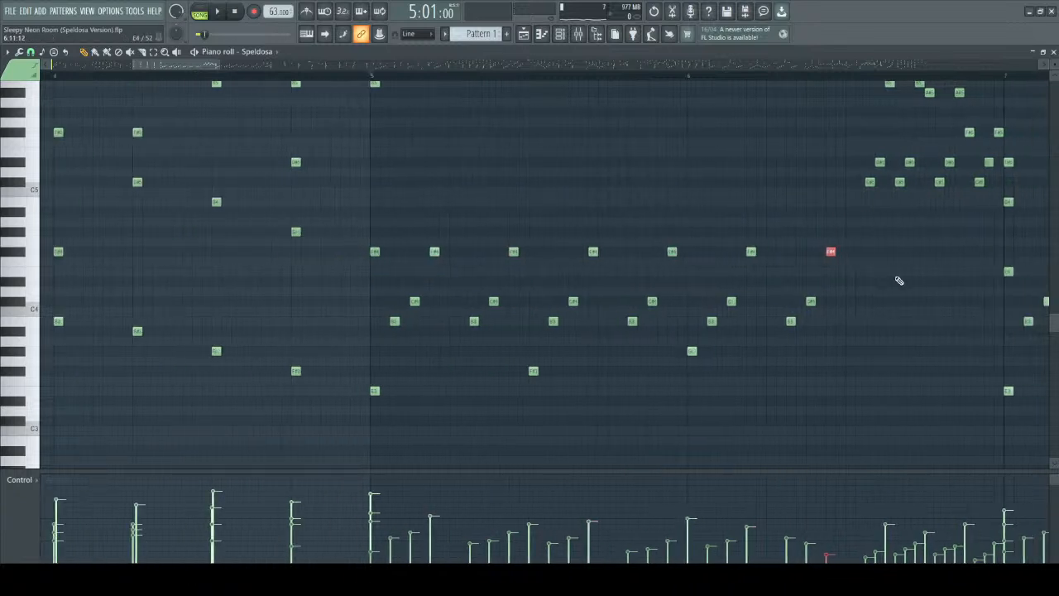
{"action": "scroll", "coordinate": [902, 277], "scroll_direction": "up", "scroll_amount": 2}
{"action": "left_click_drag", "start_coordinate": [840, 84], "coordinate": [1002, 271]}
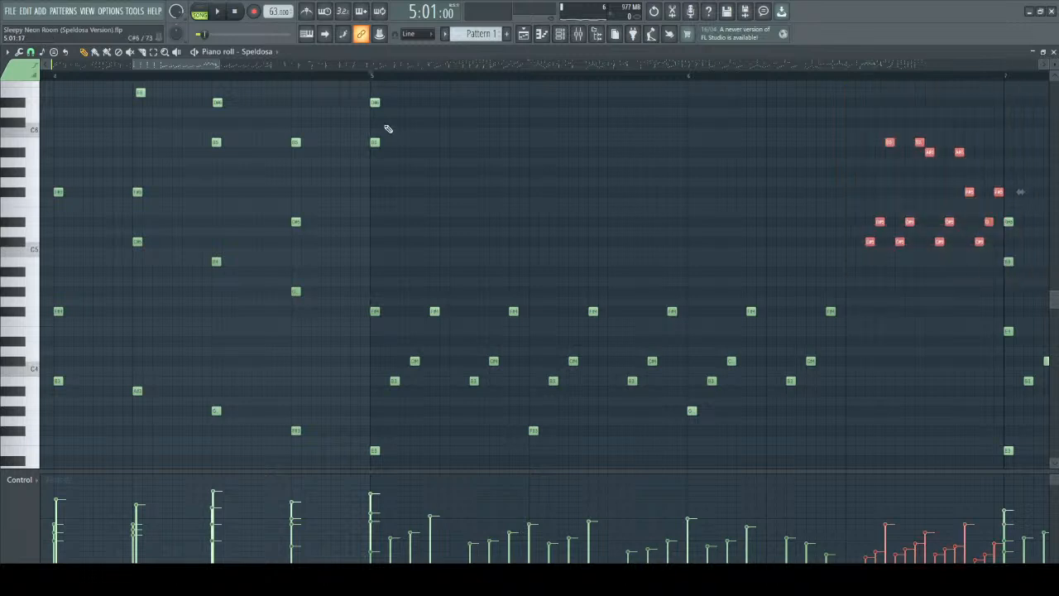
Play from the start of bar 5 and single out the fast upper run closing bar 6.
{"action": "left_click", "coordinate": [372, 81]}
{"action": "key", "text": "space"}
{"action": "left_click_drag", "start_coordinate": [181, 65], "coordinate": [219, 75]}
{"action": "scroll", "coordinate": [378, 402], "scroll_direction": "up", "scroll_amount": 3}
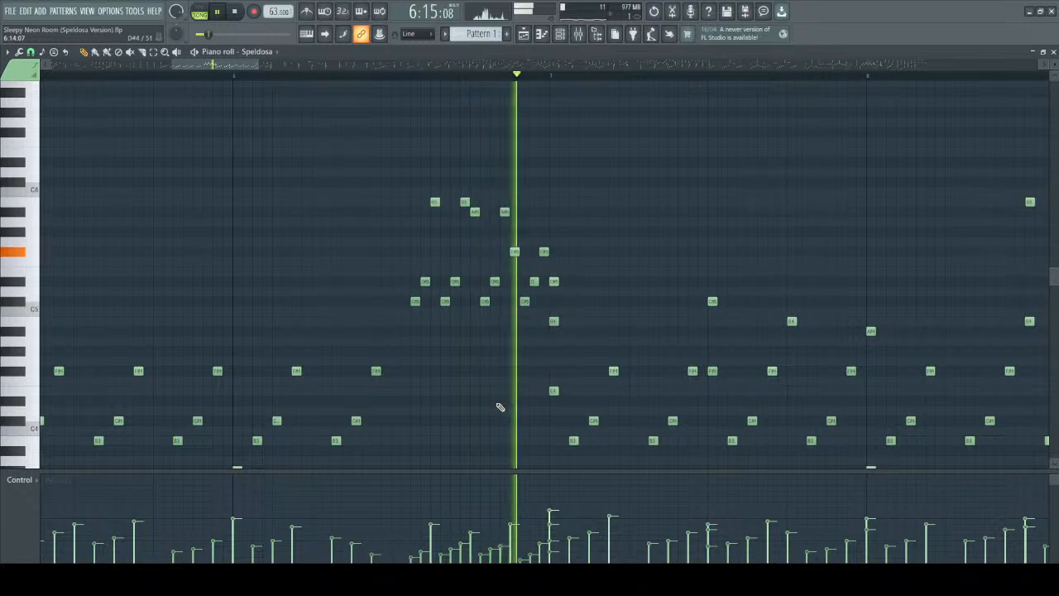
{"action": "scroll", "coordinate": [496, 399], "scroll_direction": "up", "scroll_amount": 2}
{"action": "key", "text": "space"}
{"action": "left_click_drag", "start_coordinate": [305, 165], "coordinate": [603, 321]}
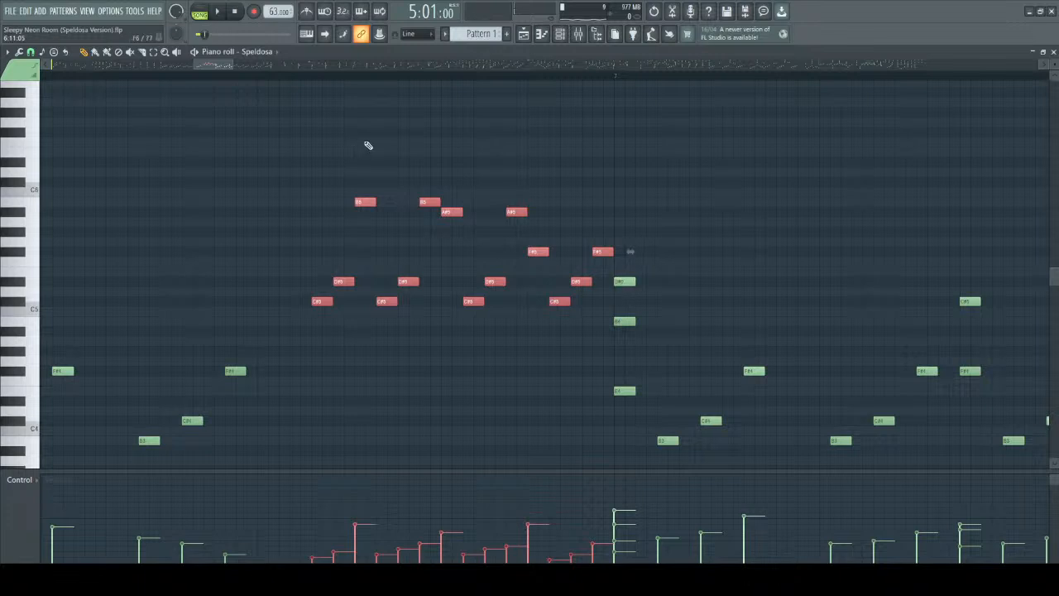
{"action": "left_click_drag", "start_coordinate": [312, 174], "coordinate": [607, 333]}
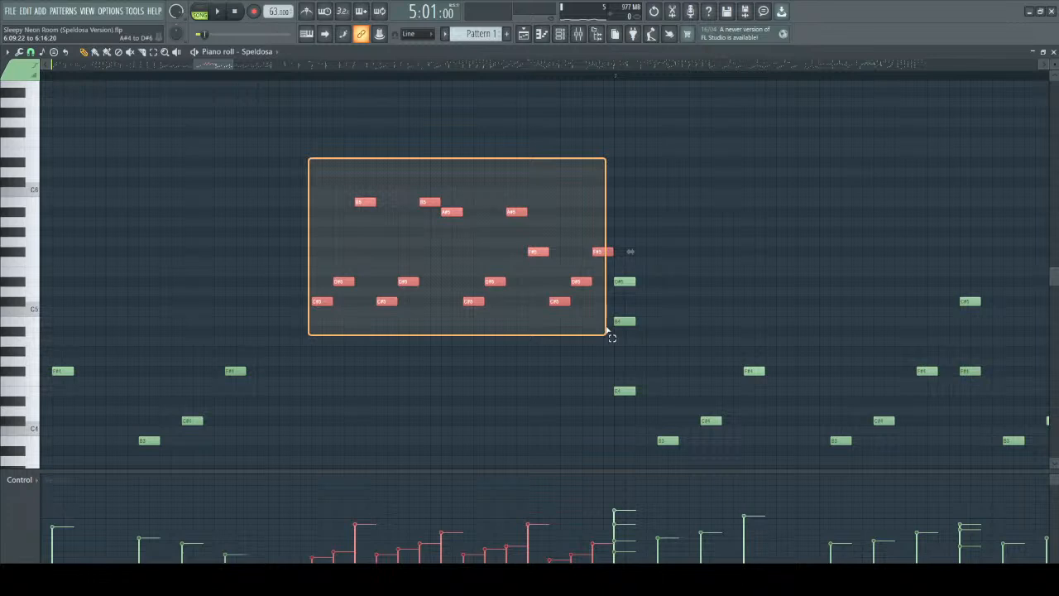
{"action": "mouse_move", "coordinate": [611, 336]}
{"action": "left_mouse_down"}
{"action": "mouse_move", "coordinate": [549, 331]}
{"action": "mouse_move", "coordinate": [607, 333]}
{"action": "mouse_move", "coordinate": [621, 369]}
{"action": "mouse_move", "coordinate": [600, 334]}
{"action": "left_mouse_up"}
{"action": "left_click", "coordinate": [470, 352], "text": "ctrl"}
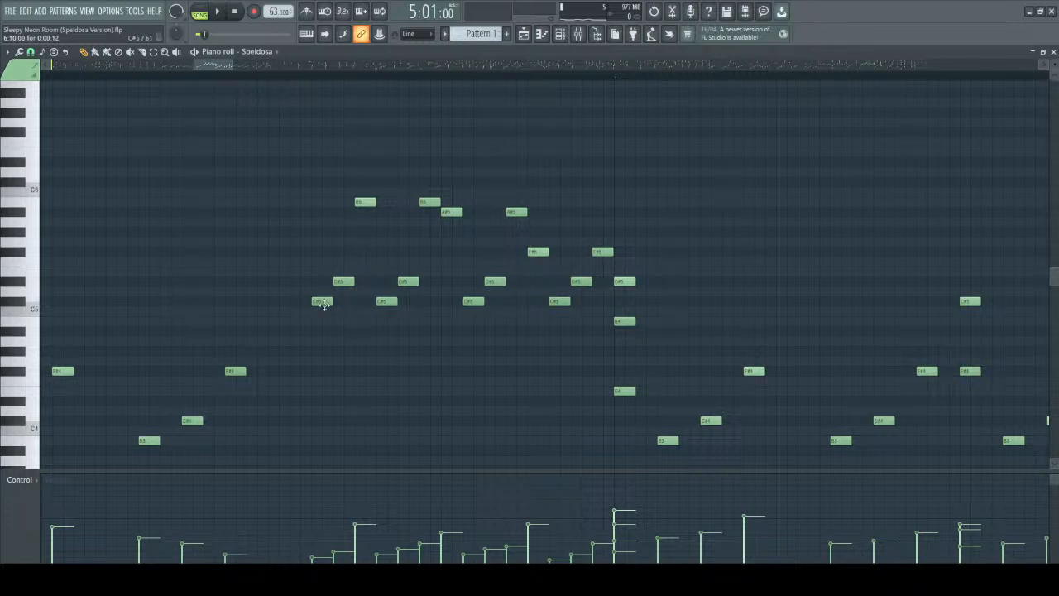
Audition individual notes of the bar 6 run, undo any stray notes, and single out the run up to the D#5 opening bar 7.
{"action": "scroll", "coordinate": [337, 276], "scroll_direction": "up", "scroll_amount": 2}
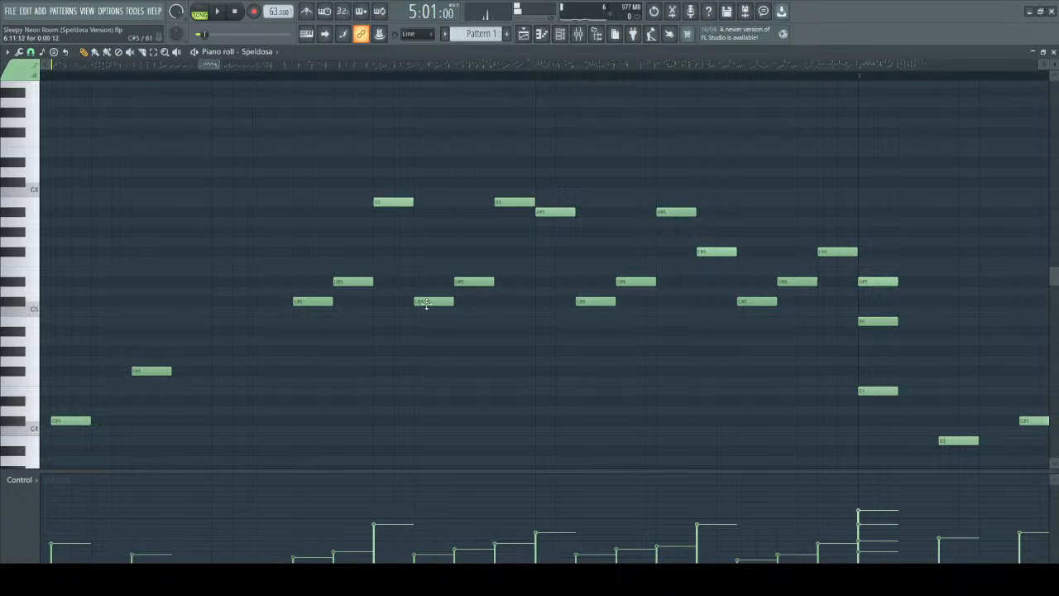
{"action": "left_click", "coordinate": [554, 213]}
{"action": "left_click", "coordinate": [597, 302]}
{"action": "left_click", "coordinate": [639, 291]}
{"action": "key", "text": "ctrl+z"}
{"action": "left_click", "coordinate": [613, 308]}
{"action": "key", "text": "ctrl+z"}
{"action": "left_click", "coordinate": [789, 282]}
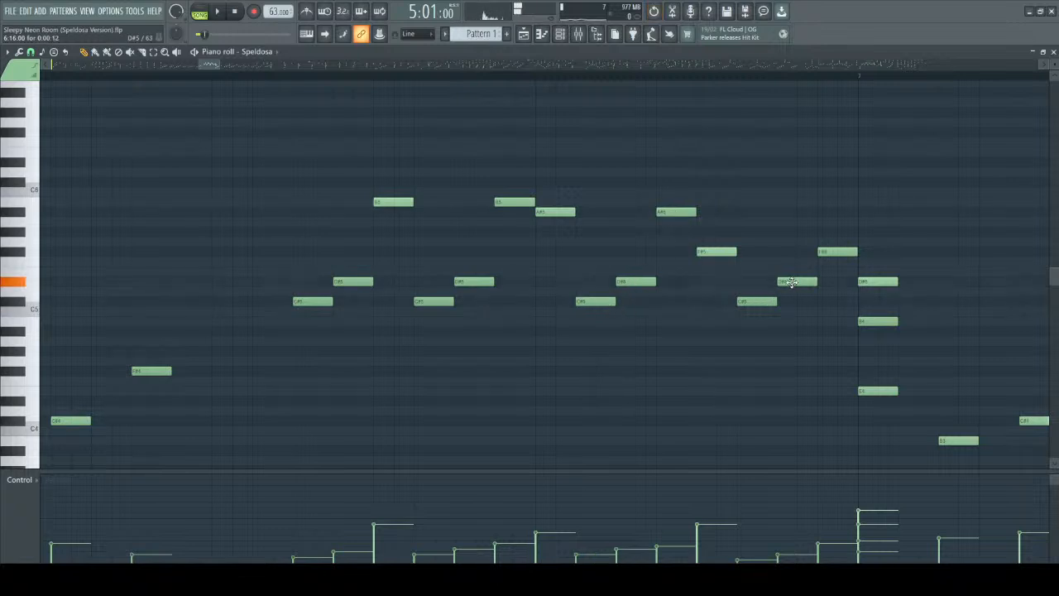
{"action": "left_click_drag", "start_coordinate": [219, 158], "coordinate": [910, 303]}
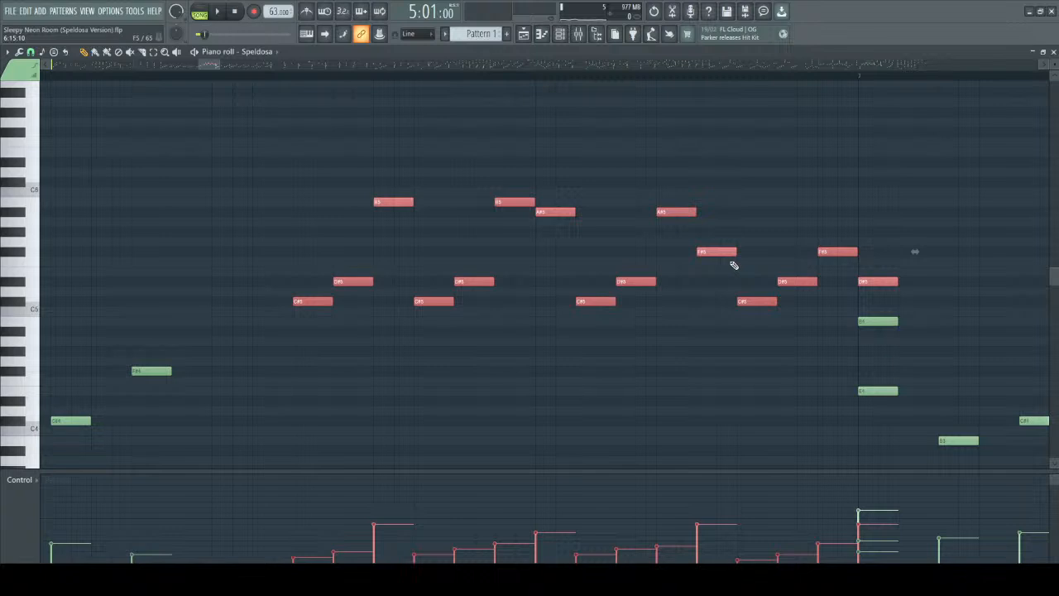
{"action": "left_click", "coordinate": [435, 370], "text": "ctrl"}
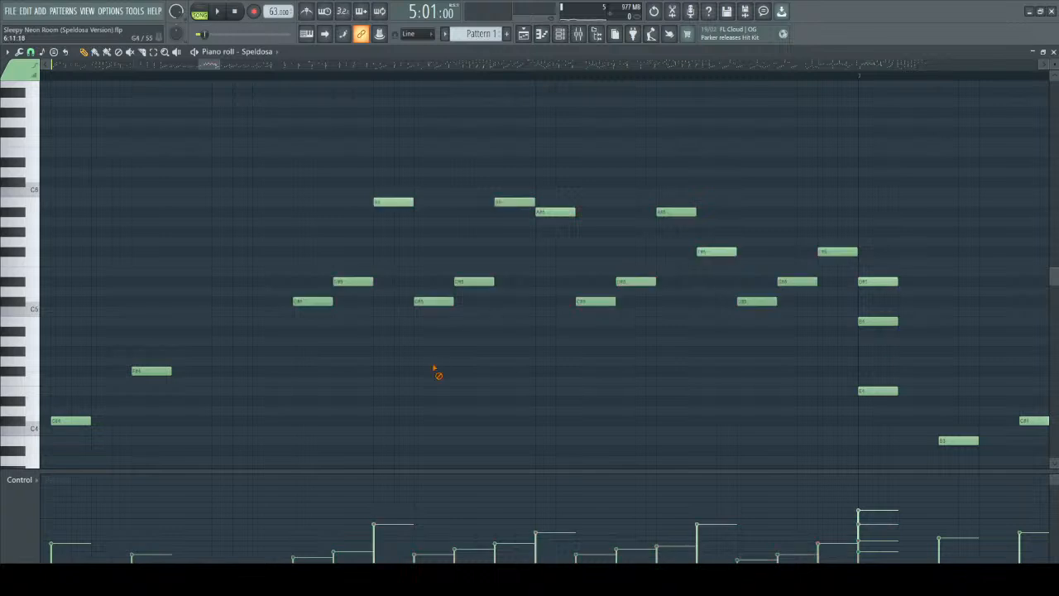
Audition the run's opening notes C#5, D#5, B5, D#5, B5 and A#5, and single out its first half.
{"action": "left_click", "coordinate": [311, 301]}
{"action": "left_click", "coordinate": [348, 280]}
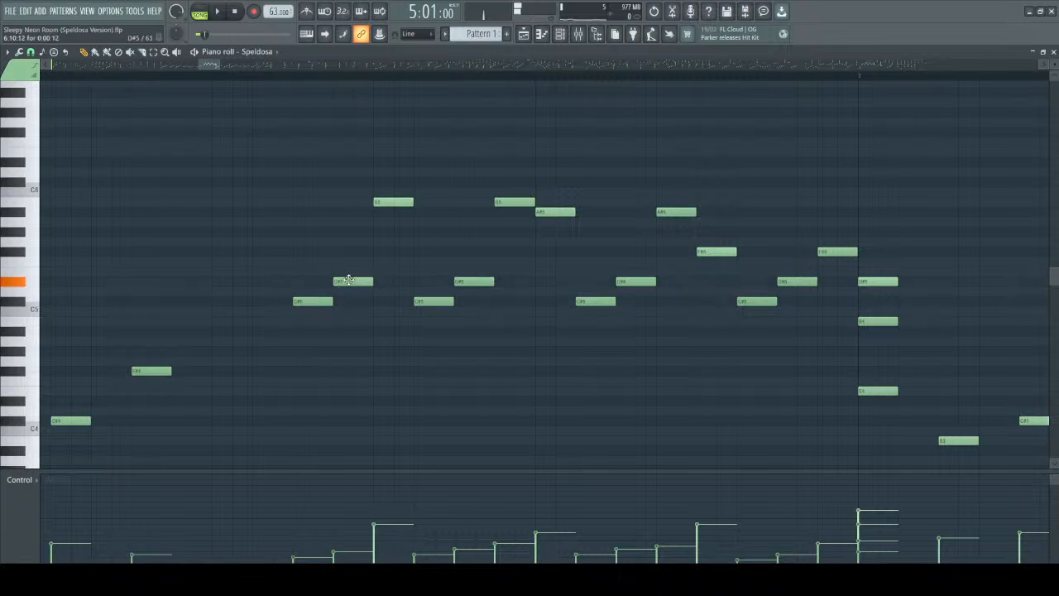
{"action": "left_click", "coordinate": [397, 201]}
{"action": "left_click", "coordinate": [476, 282]}
{"action": "left_click", "coordinate": [512, 201]}
{"action": "left_click", "coordinate": [552, 211]}
{"action": "left_click_drag", "start_coordinate": [284, 158], "coordinate": [567, 343]}
{"action": "left_click", "coordinate": [396, 357]}
Single out the neighbouring B5 and A#5 peaks and the lower D#5 in the middle of the run.
{"action": "left_click_drag", "start_coordinate": [492, 158], "coordinate": [516, 217]}
{"action": "left_click_drag", "start_coordinate": [468, 237], "coordinate": [479, 307]}
{"action": "left_click_drag", "start_coordinate": [488, 158], "coordinate": [532, 224]}
{"action": "left_click_drag", "start_coordinate": [460, 237], "coordinate": [480, 309]}
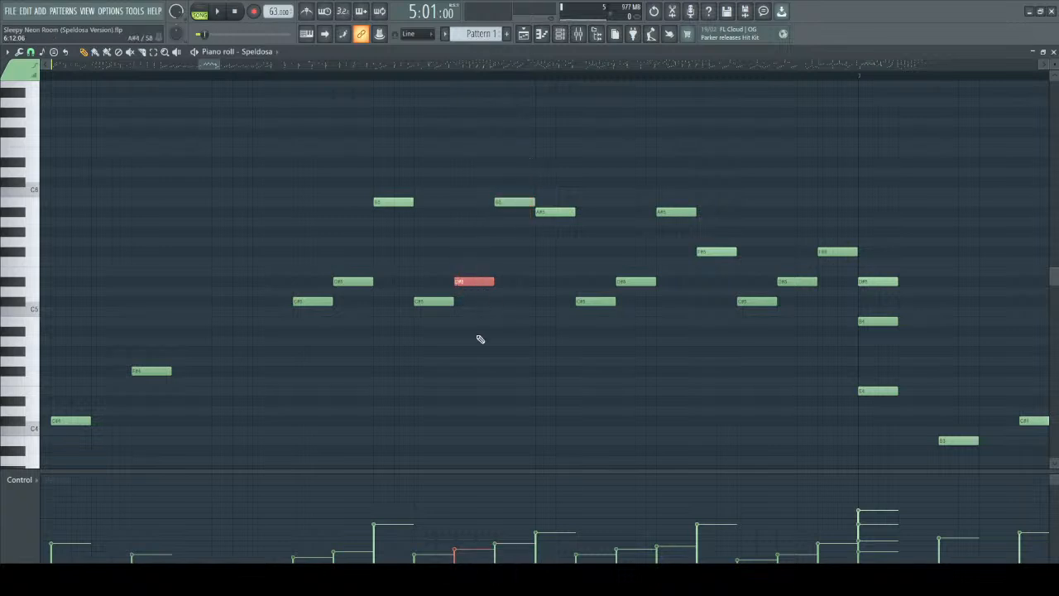
{"action": "left_click_drag", "start_coordinate": [562, 170], "coordinate": [575, 281]}
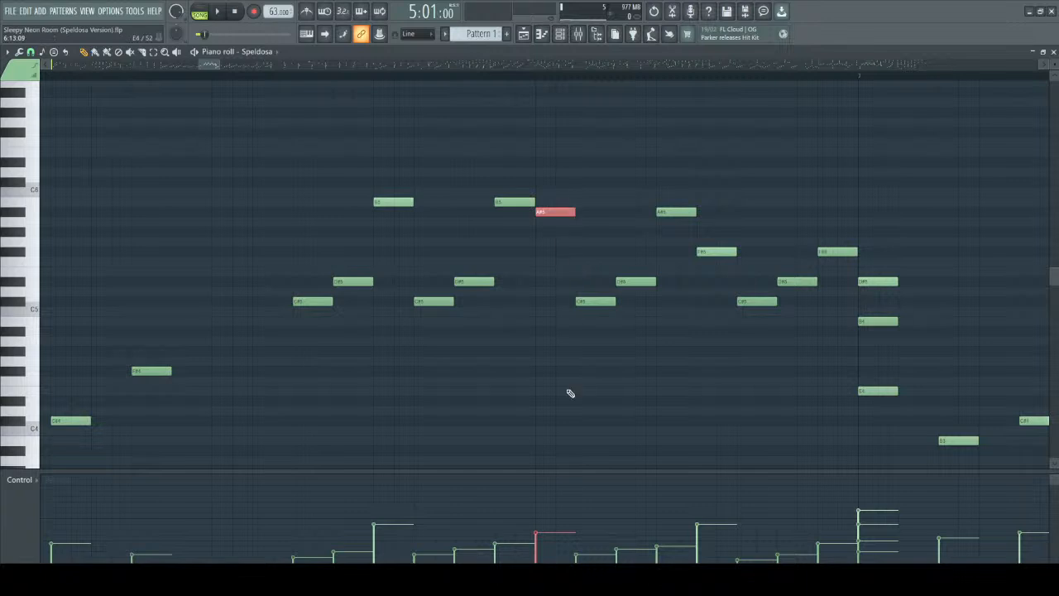
{"action": "left_click_drag", "start_coordinate": [549, 169], "coordinate": [575, 241]}
{"action": "left_click_drag", "start_coordinate": [503, 177], "coordinate": [529, 225]}
{"action": "left_click_drag", "start_coordinate": [543, 167], "coordinate": [555, 244]}
{"action": "left_click_drag", "start_coordinate": [496, 168], "coordinate": [525, 240]}
{"action": "left_click_drag", "start_coordinate": [550, 169], "coordinate": [576, 251]}
Single out the entire upper run in bar 6 and play it from position 6:09:00.
{"action": "left_click_drag", "start_coordinate": [236, 149], "coordinate": [904, 303]}
{"action": "left_click", "coordinate": [530, 355]}
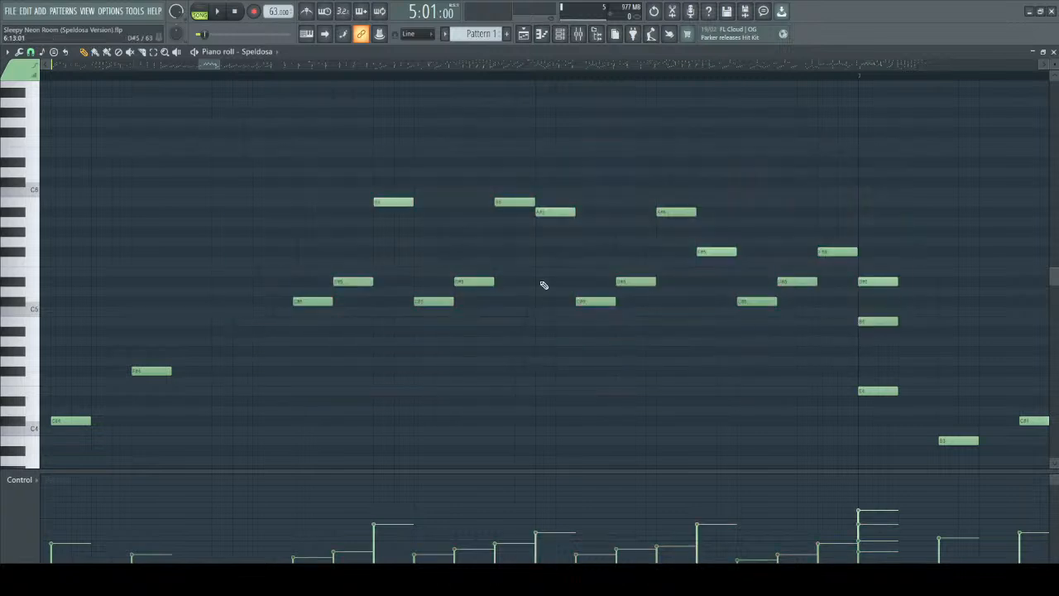
{"action": "left_click", "coordinate": [213, 75]}
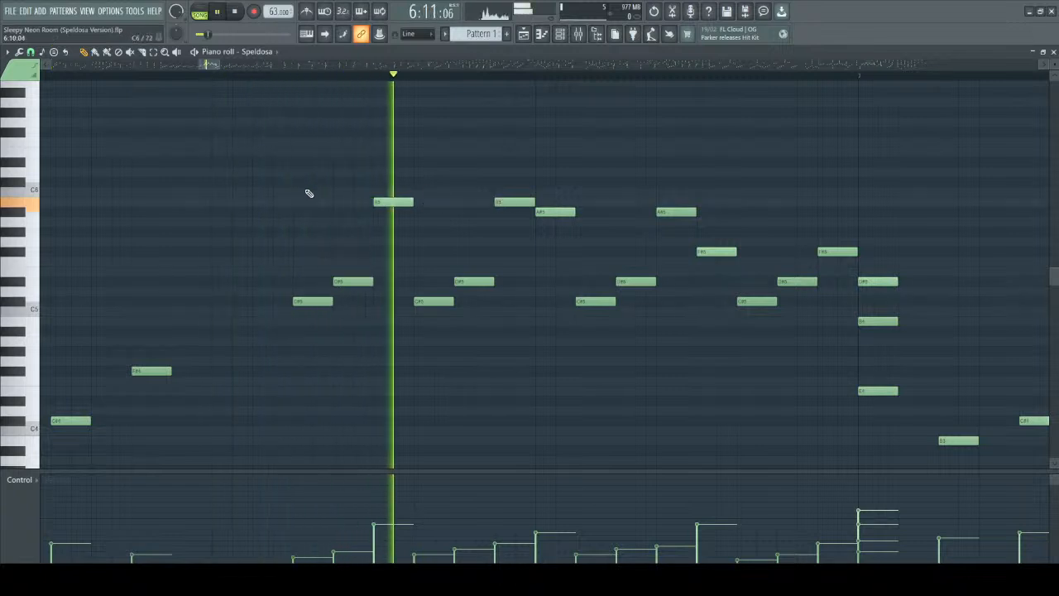
{"action": "key", "text": "space"}
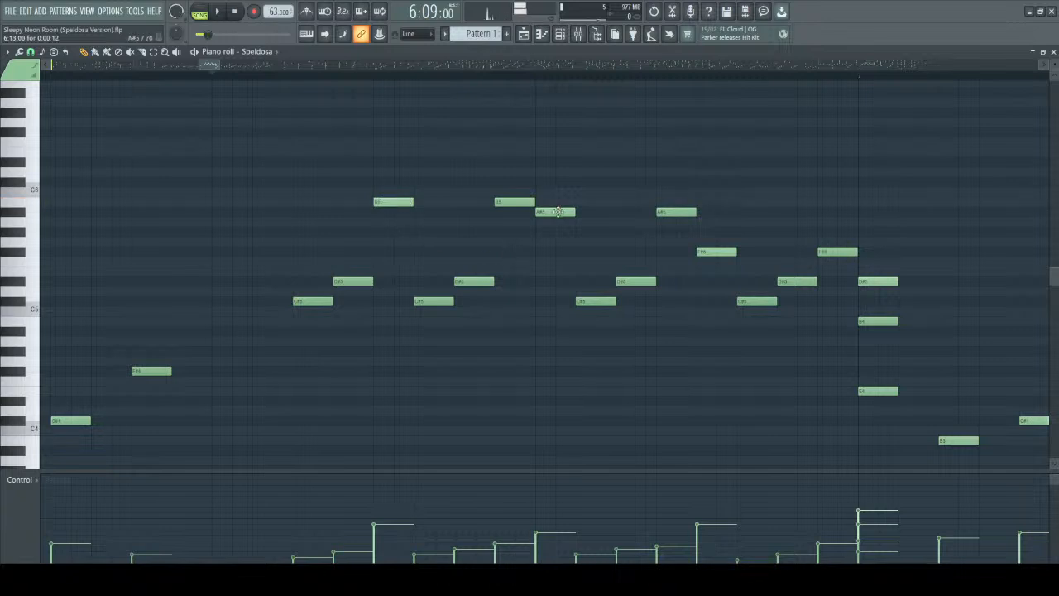
Play from position 6:09:00 into bar 10, following the notes and velocities of bars 7 to 10.
{"action": "key", "text": "space"}
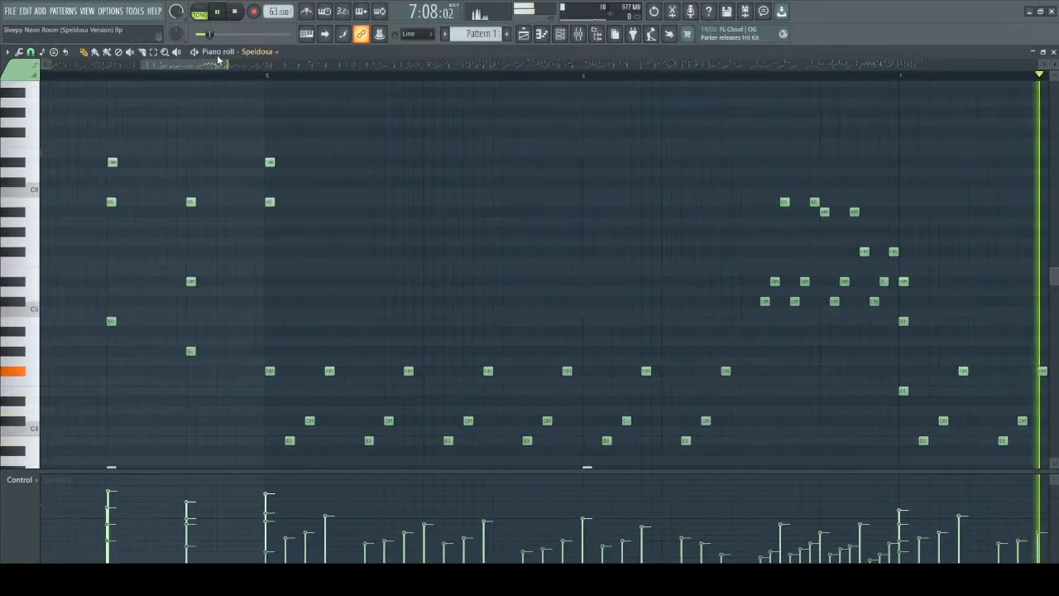
{"action": "left_click_drag", "start_coordinate": [157, 65], "coordinate": [209, 75]}
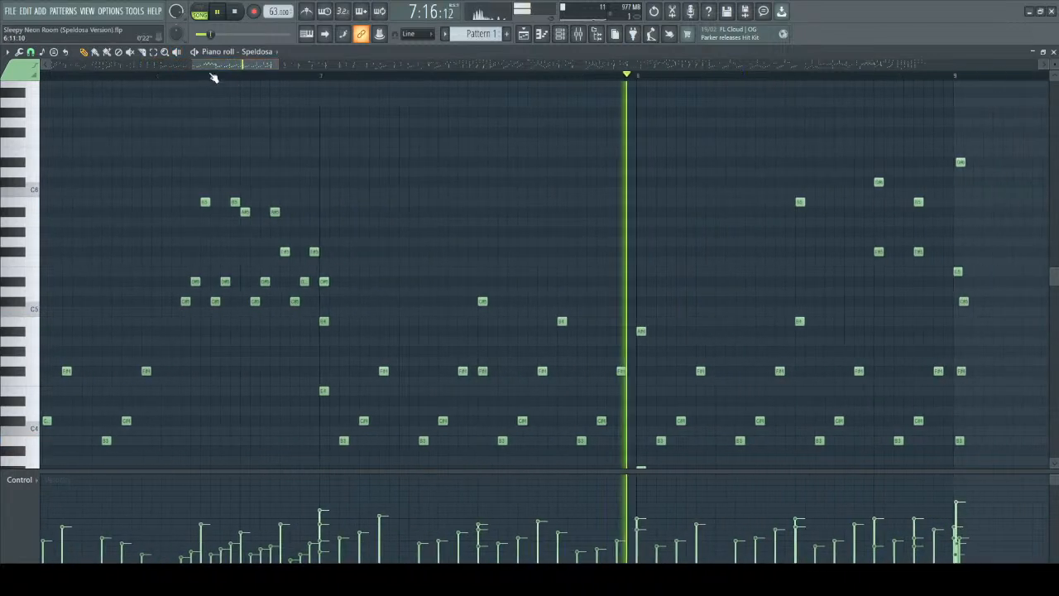
{"action": "scroll", "coordinate": [560, 170], "scroll_direction": "down", "scroll_amount": 4}
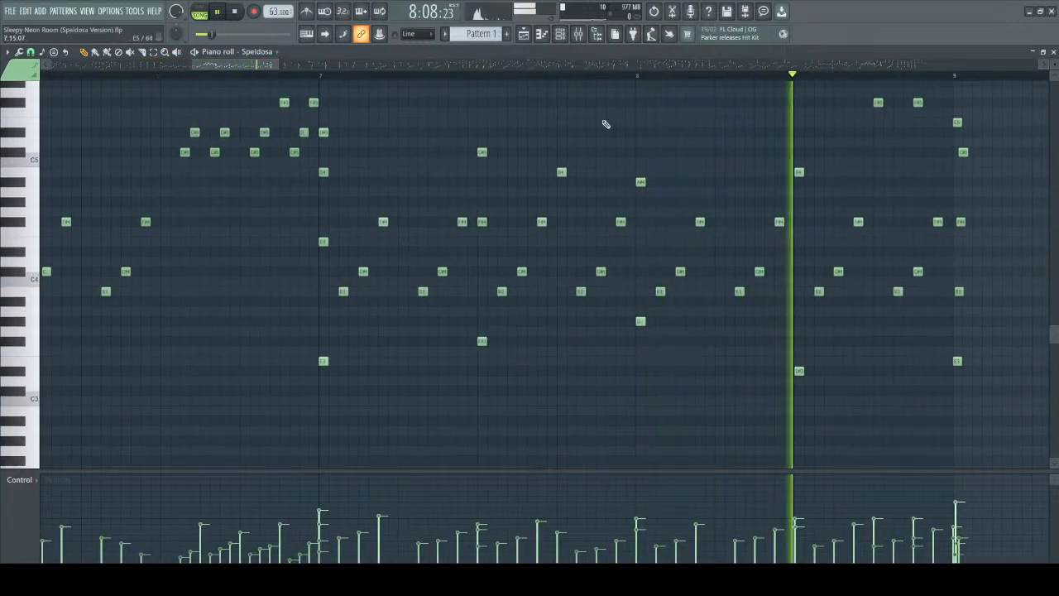
{"action": "scroll", "coordinate": [513, 260], "scroll_direction": "up", "scroll_amount": 4}
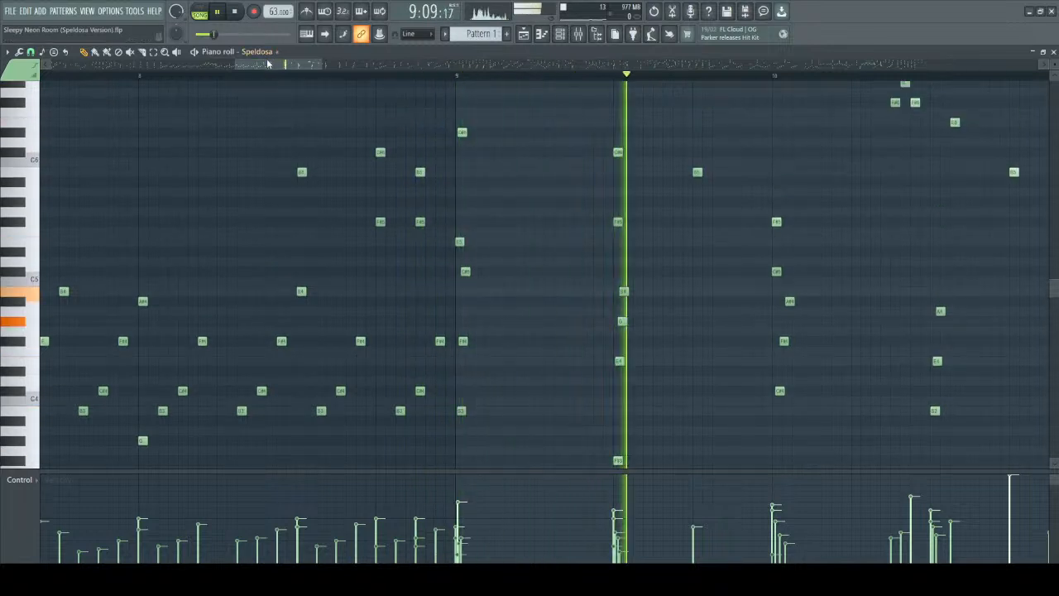
{"action": "scroll", "coordinate": [561, 223], "scroll_direction": "down", "scroll_amount": 2}
{"action": "scroll", "coordinate": [572, 281], "scroll_direction": "down", "scroll_amount": 2}
{"action": "scroll", "coordinate": [571, 308], "scroll_direction": "up", "scroll_amount": 1}
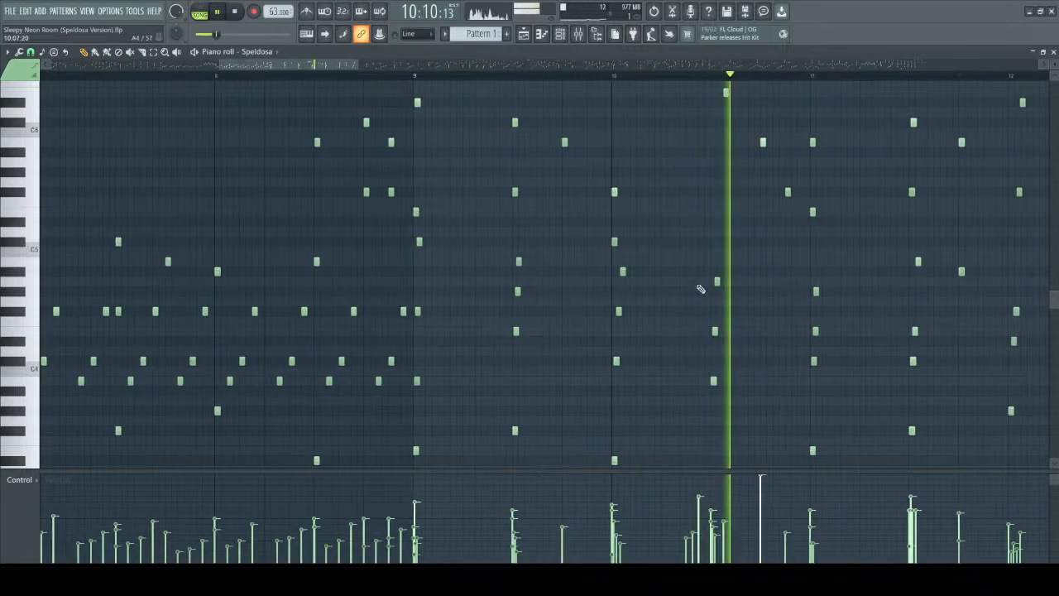
{"action": "scroll", "coordinate": [726, 241], "scroll_direction": "up", "scroll_amount": 2}
{"action": "key", "text": "space"}
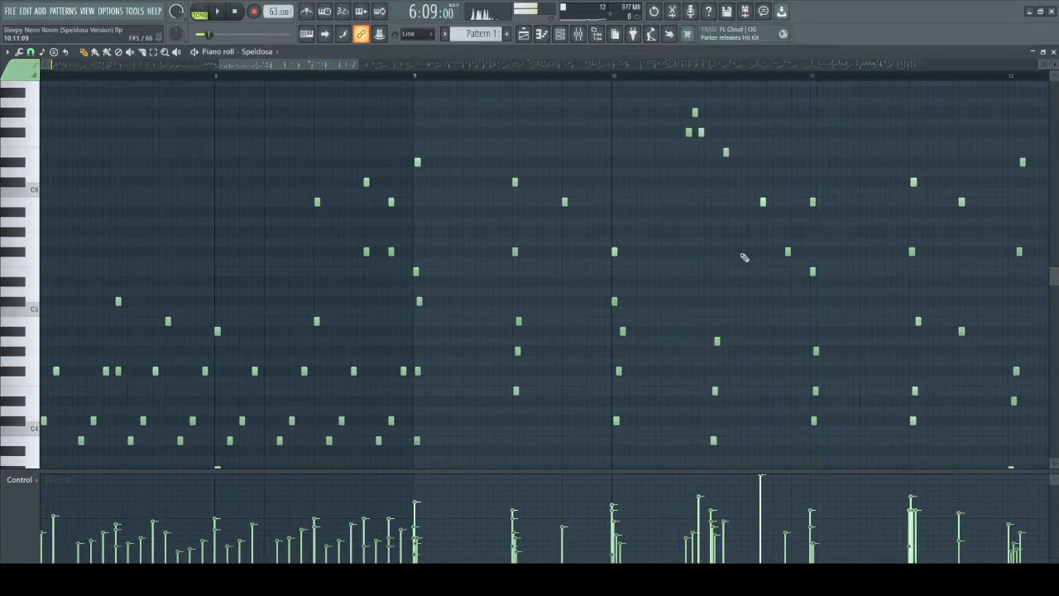
Play from the start of bar 9 into bar 10, following both the low and high chord notes.
{"action": "scroll", "coordinate": [713, 248], "scroll_direction": "up", "scroll_amount": 2}
{"action": "key", "text": "space"}
{"action": "scroll", "coordinate": [260, 165], "scroll_direction": "down", "scroll_amount": 2}
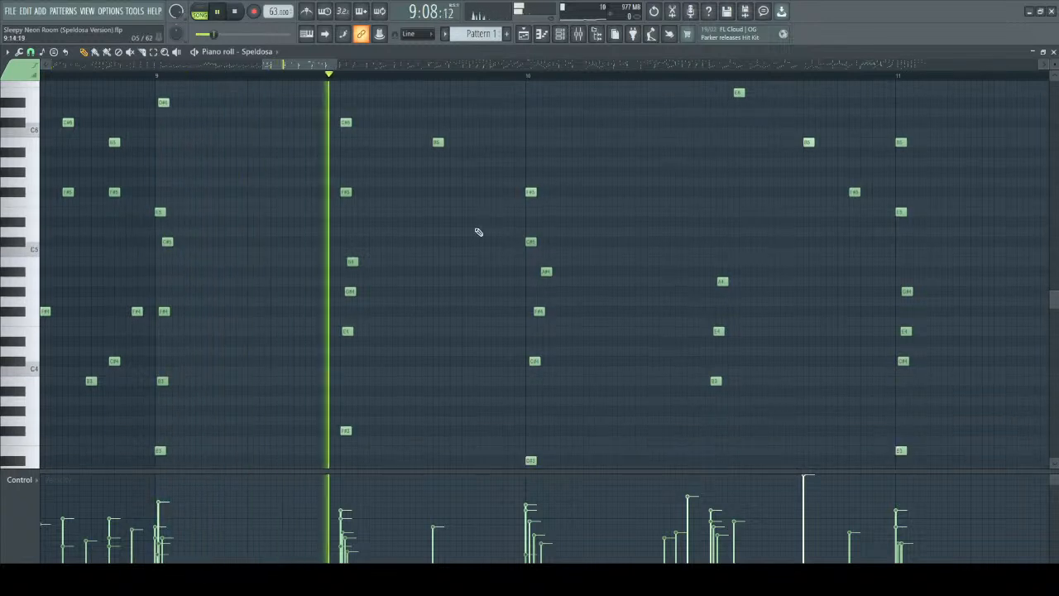
{"action": "scroll", "coordinate": [477, 238], "scroll_direction": "down", "scroll_amount": 2}
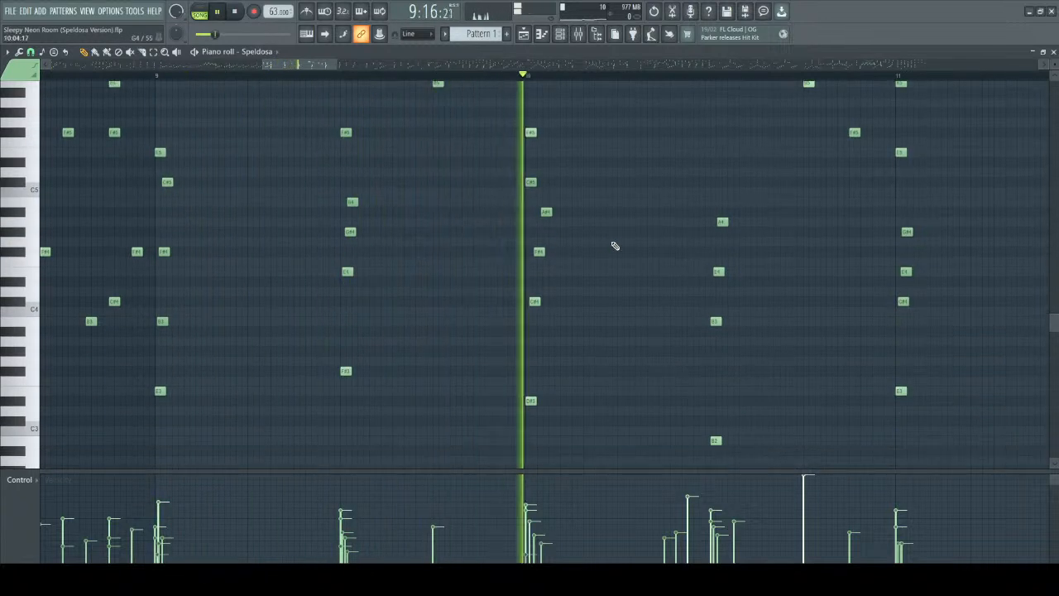
{"action": "scroll", "coordinate": [600, 264], "scroll_direction": "up", "scroll_amount": 4}
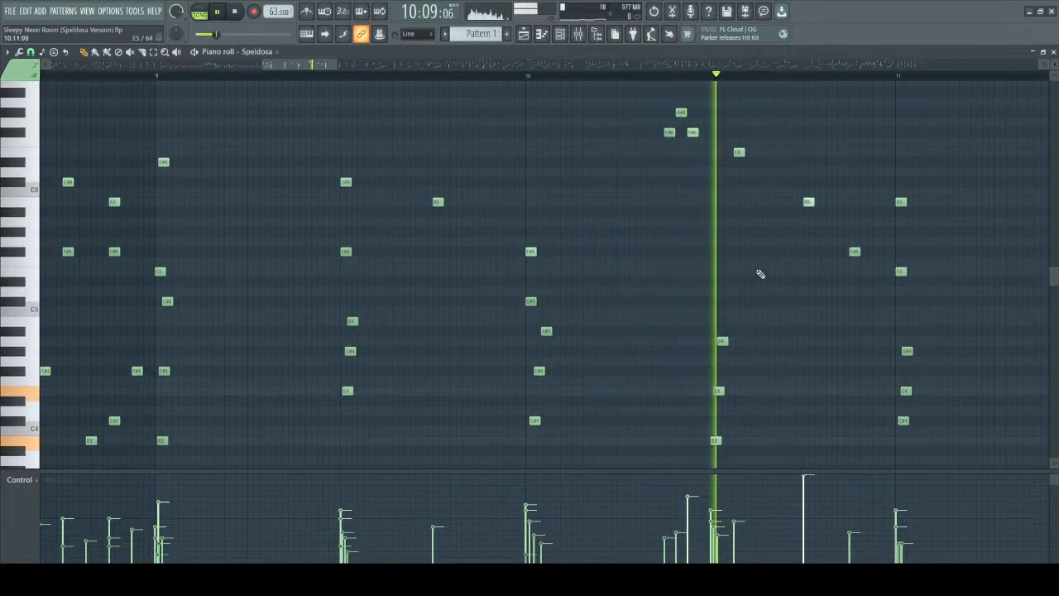
{"action": "key", "text": "space"}
Single out the loud B5 late in bar 10, examine its velocity, and play up to it from bar 9.
{"action": "scroll", "coordinate": [809, 294], "scroll_direction": "up", "scroll_amount": 3, "text": "ctrl"}
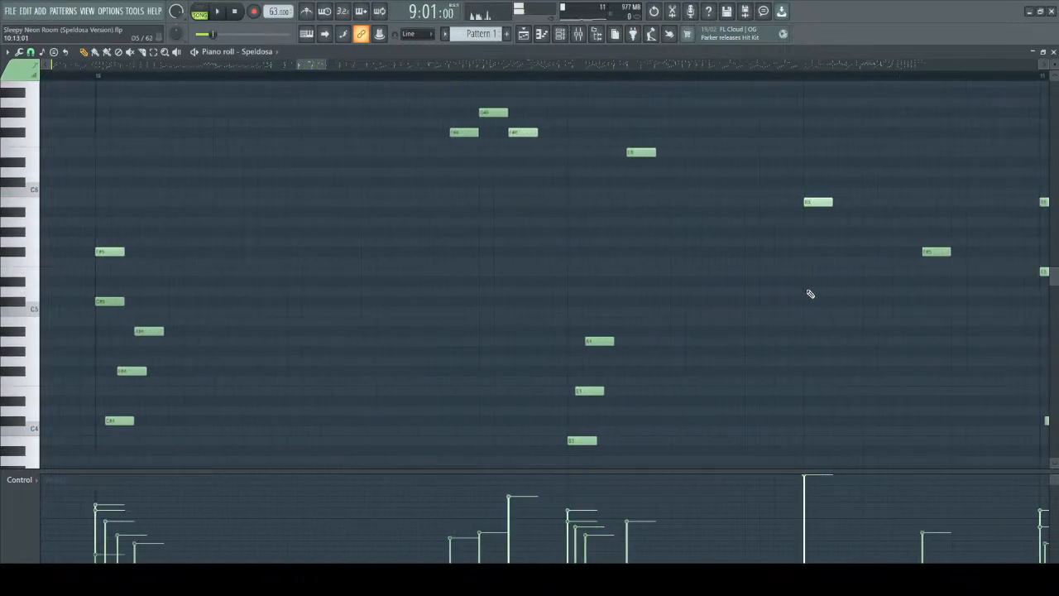
{"action": "left_click_drag", "start_coordinate": [783, 149], "coordinate": [869, 298], "text": "ctrl"}
{"action": "scroll", "coordinate": [803, 307], "scroll_direction": "down", "scroll_amount": 5, "text": "ctrl"}
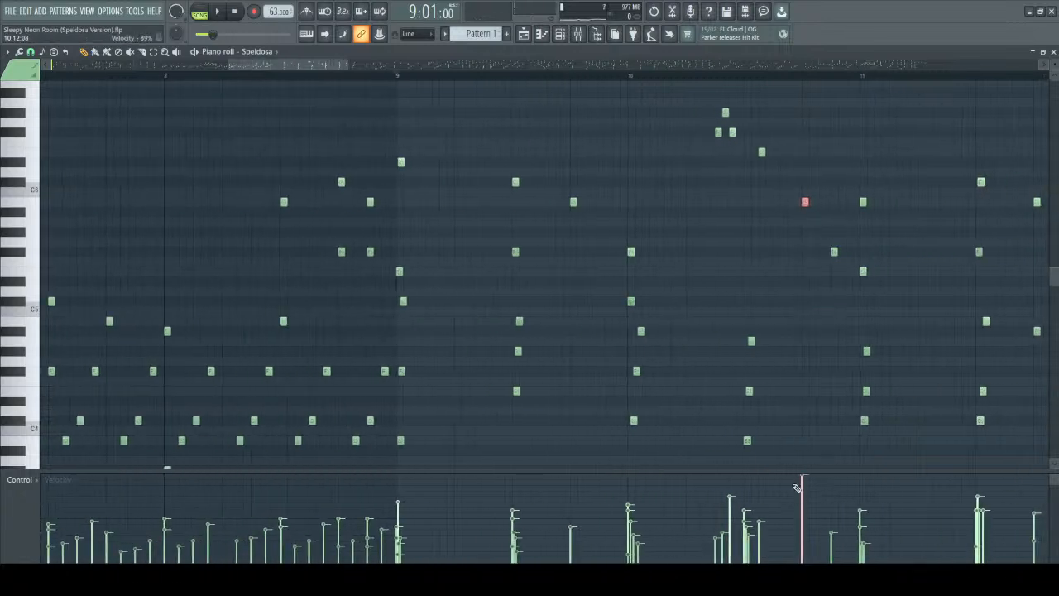
{"action": "scroll", "coordinate": [794, 295], "scroll_direction": "up", "scroll_amount": 5, "text": "ctrl"}
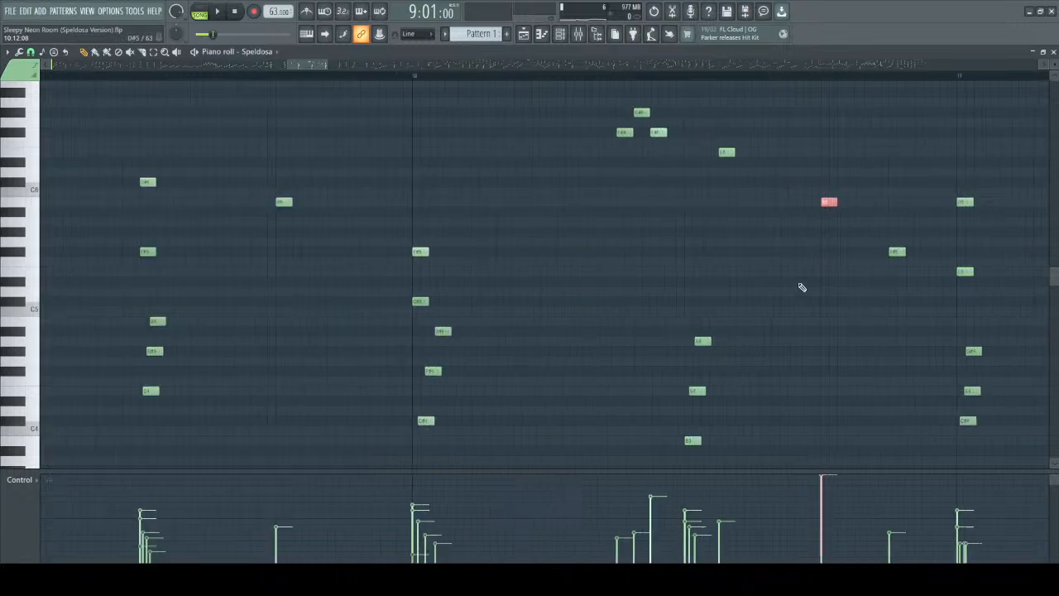
{"action": "left_click_drag", "start_coordinate": [826, 160], "coordinate": [872, 244]}
{"action": "key", "text": "space"}
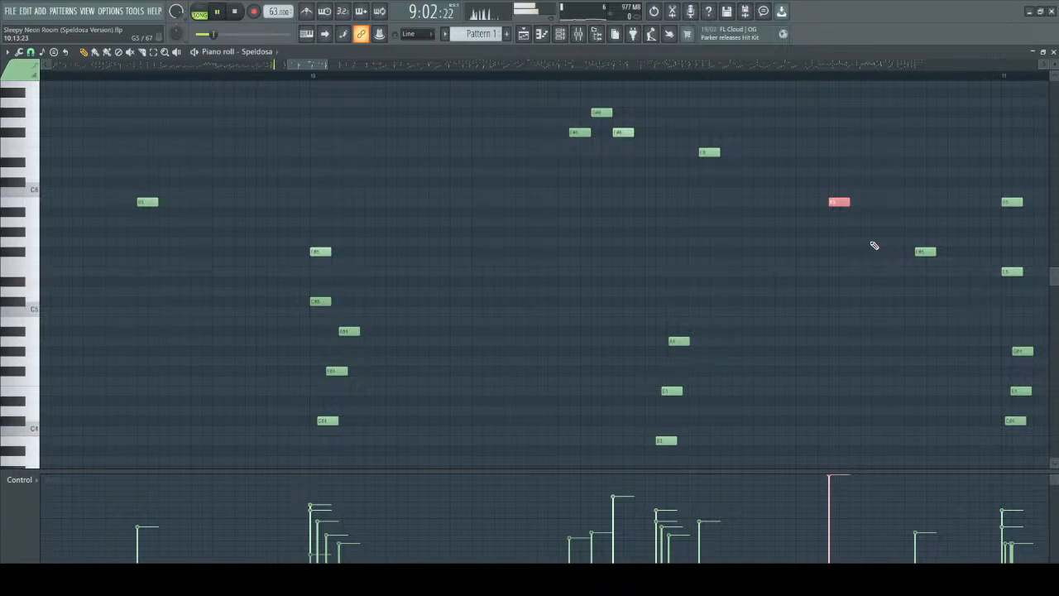
{"action": "scroll", "coordinate": [844, 257], "scroll_direction": "down", "scroll_amount": 4, "text": "ctrl"}
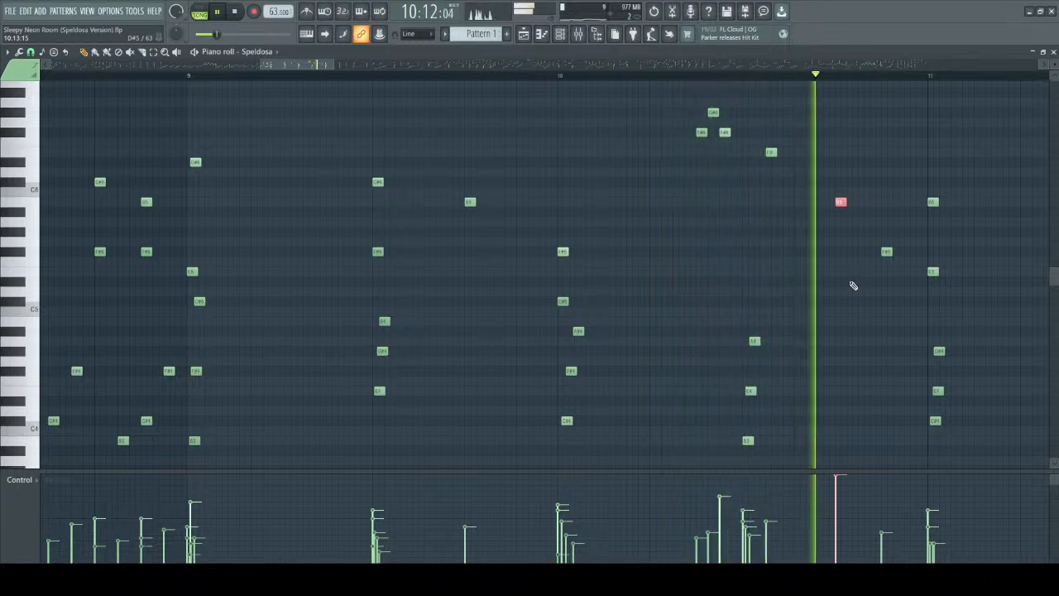
{"action": "key", "text": "space"}
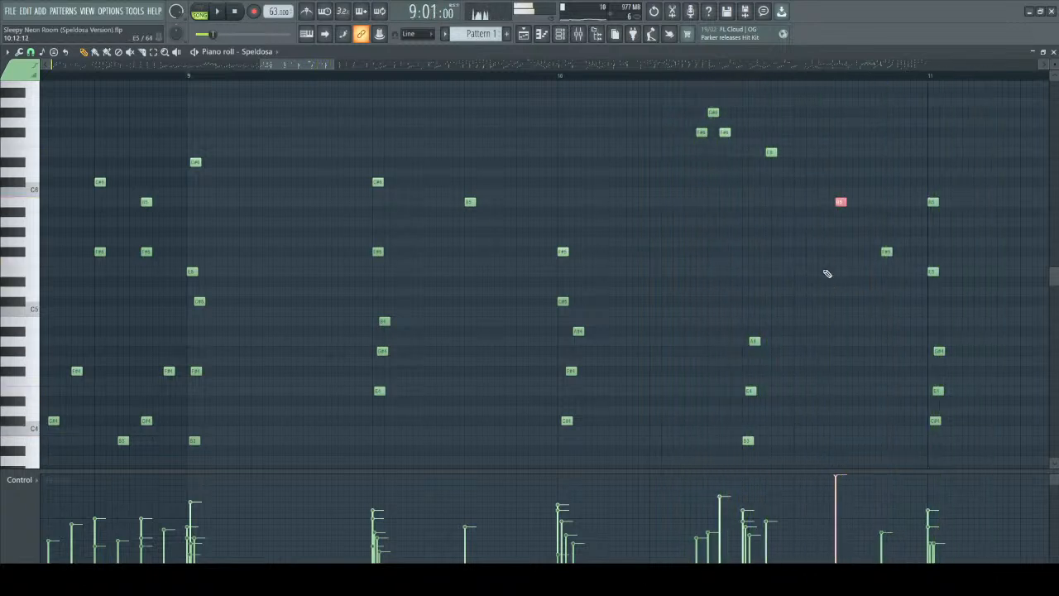
Single out the accented B5 in bar 10 repeatedly to examine it against its surrounding notes.
{"action": "scroll", "coordinate": [829, 298], "scroll_direction": "up", "scroll_amount": 2}
{"action": "left_click_drag", "start_coordinate": [812, 167], "coordinate": [881, 247]}
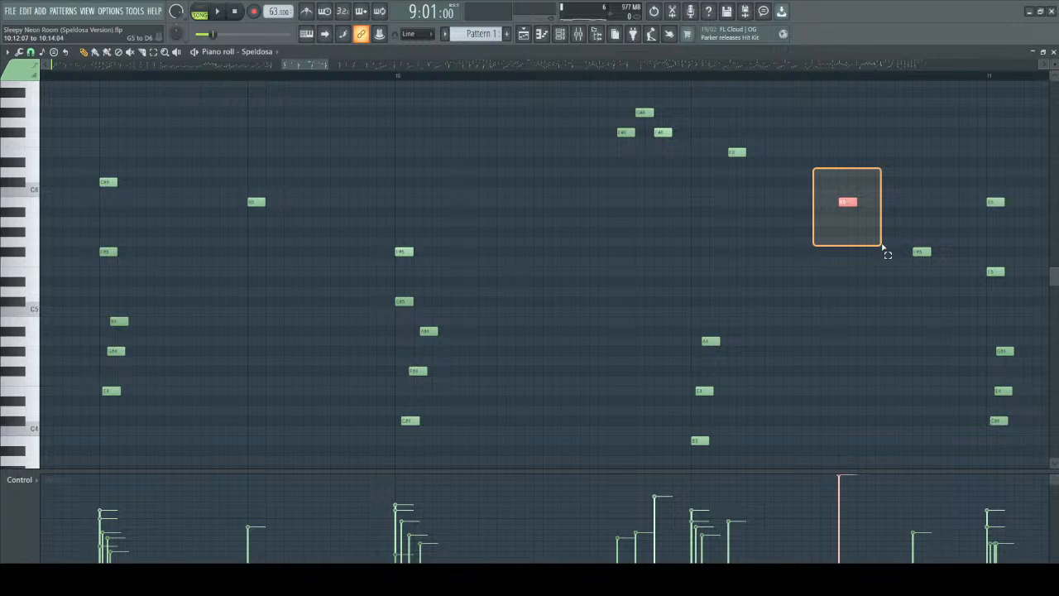
{"action": "mouse_move", "coordinate": [882, 247]}
{"action": "left_mouse_down"}
{"action": "mouse_move", "coordinate": [860, 198]}
{"action": "mouse_move", "coordinate": [869, 248]}
{"action": "mouse_move", "coordinate": [887, 267]}
{"action": "mouse_move", "coordinate": [878, 233]}
{"action": "mouse_move", "coordinate": [877, 247]}
{"action": "left_mouse_up"}
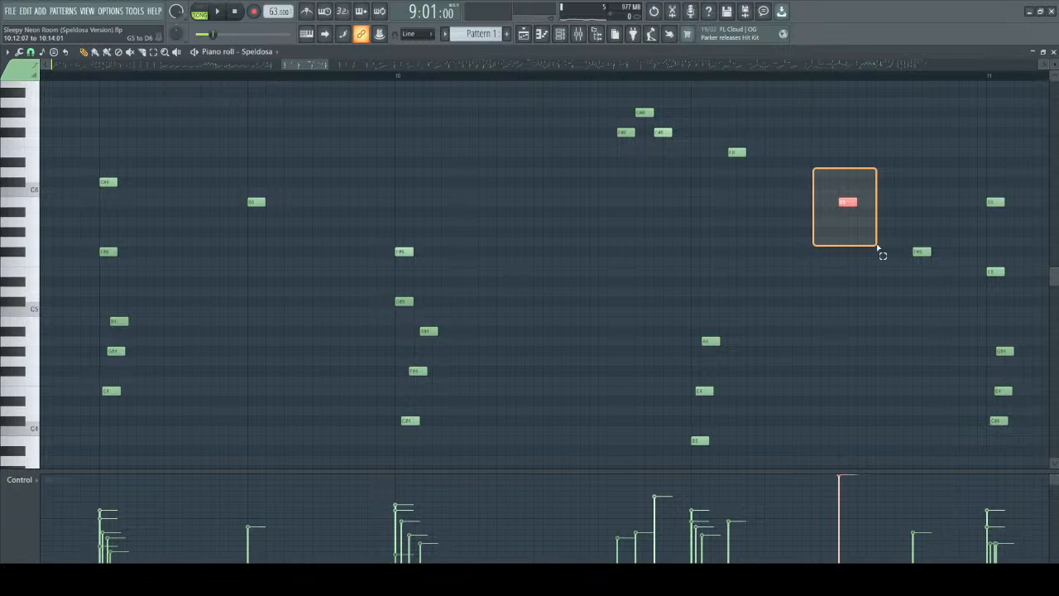
{"action": "left_click_drag", "start_coordinate": [878, 246], "coordinate": [880, 249]}
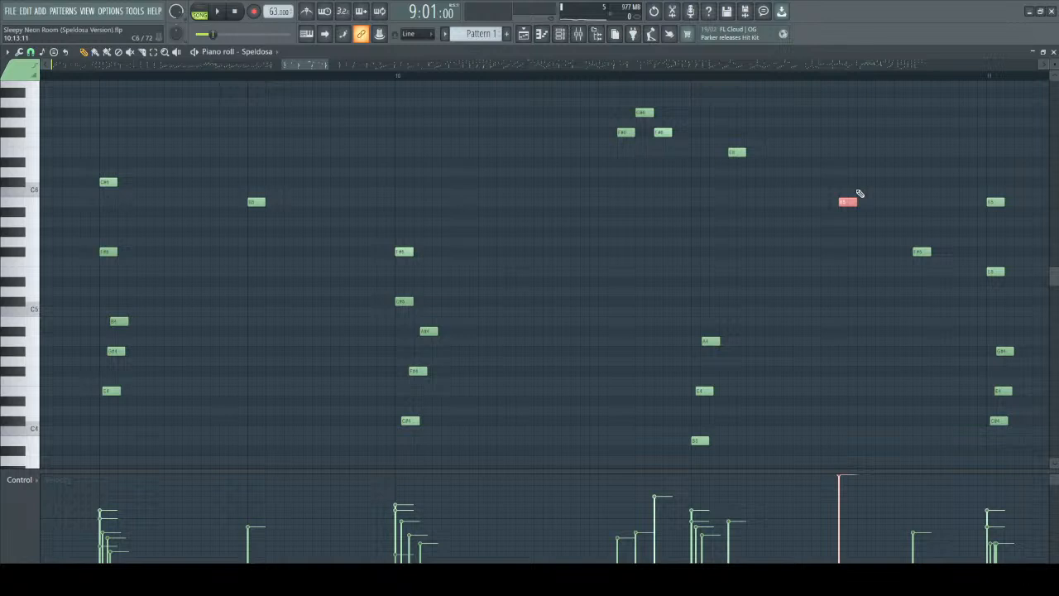
{"action": "left_click_drag", "start_coordinate": [826, 158], "coordinate": [875, 247]}
{"action": "left_click_drag", "start_coordinate": [795, 158], "coordinate": [883, 247]}
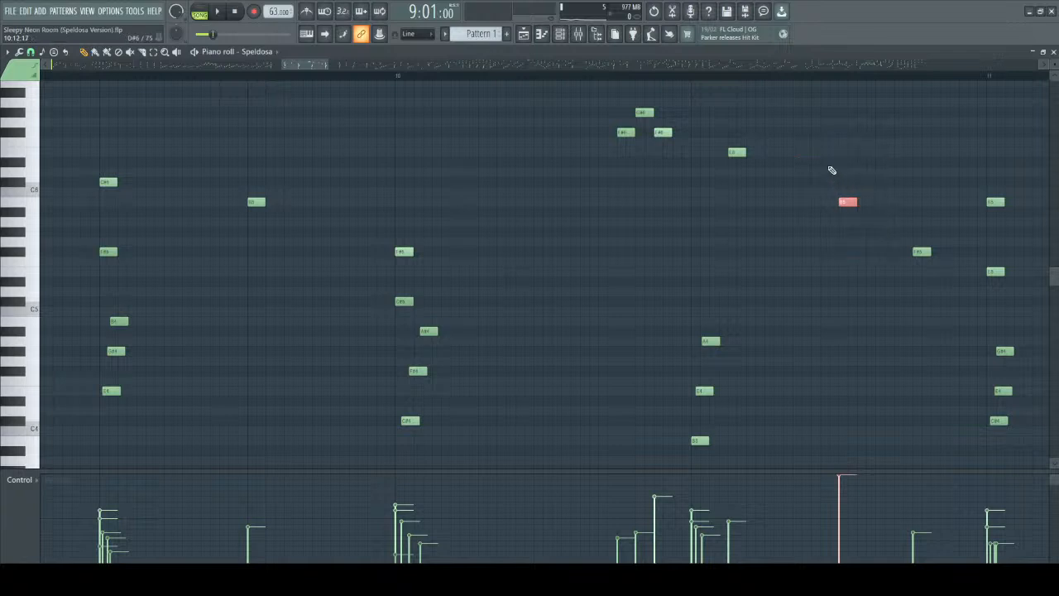
{"action": "left_click_drag", "start_coordinate": [823, 164], "coordinate": [881, 247]}
{"action": "left_click_drag", "start_coordinate": [815, 149], "coordinate": [884, 253]}
Play bar 10 twice from its start to hear the accented B5 in context.
{"action": "left_click", "coordinate": [400, 76]}
{"action": "key", "text": "space"}
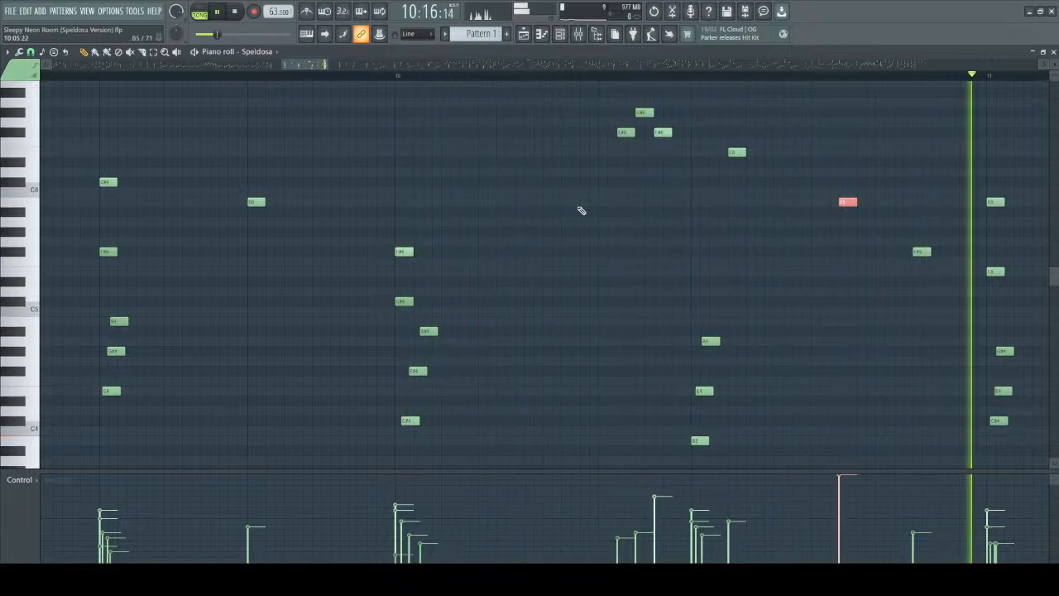
{"action": "key", "text": "space"}
{"action": "left_click_drag", "start_coordinate": [814, 149], "coordinate": [595, 217]}
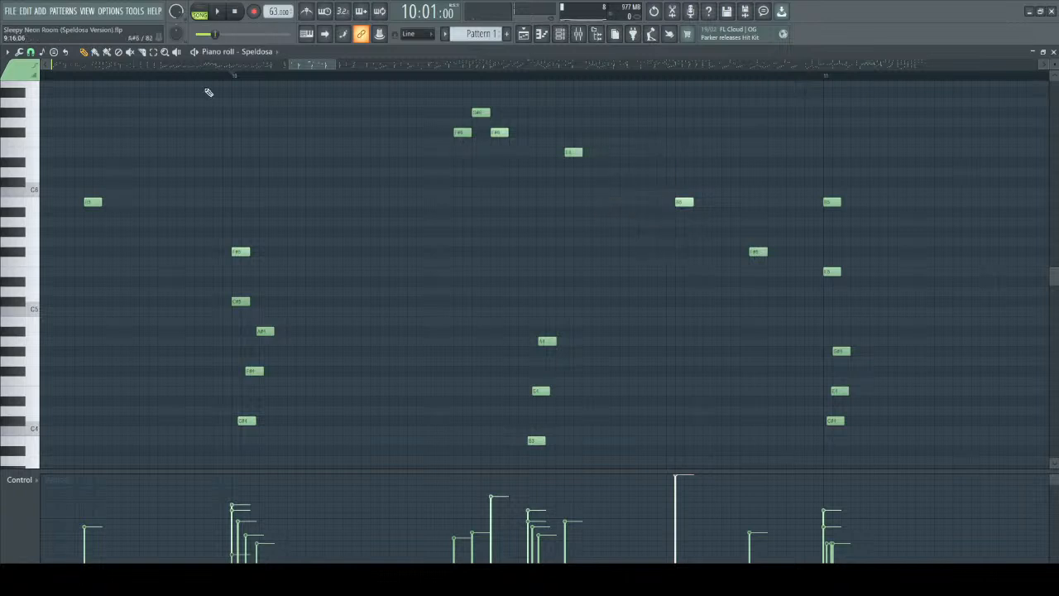
{"action": "key", "text": "space"}
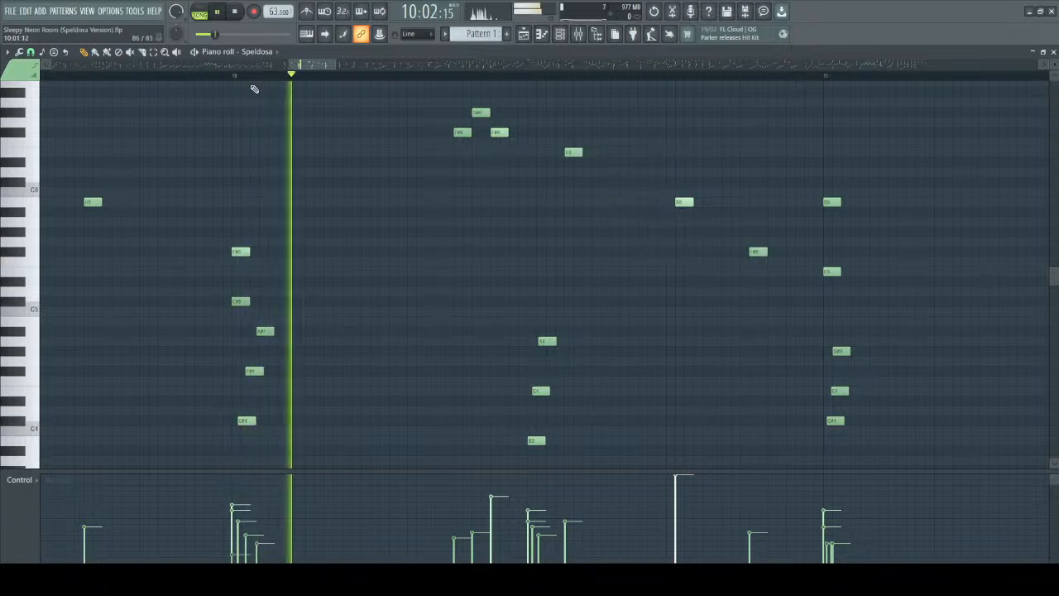
{"action": "scroll", "coordinate": [354, 217], "scroll_direction": "down", "scroll_amount": 2, "text": "ctrl"}
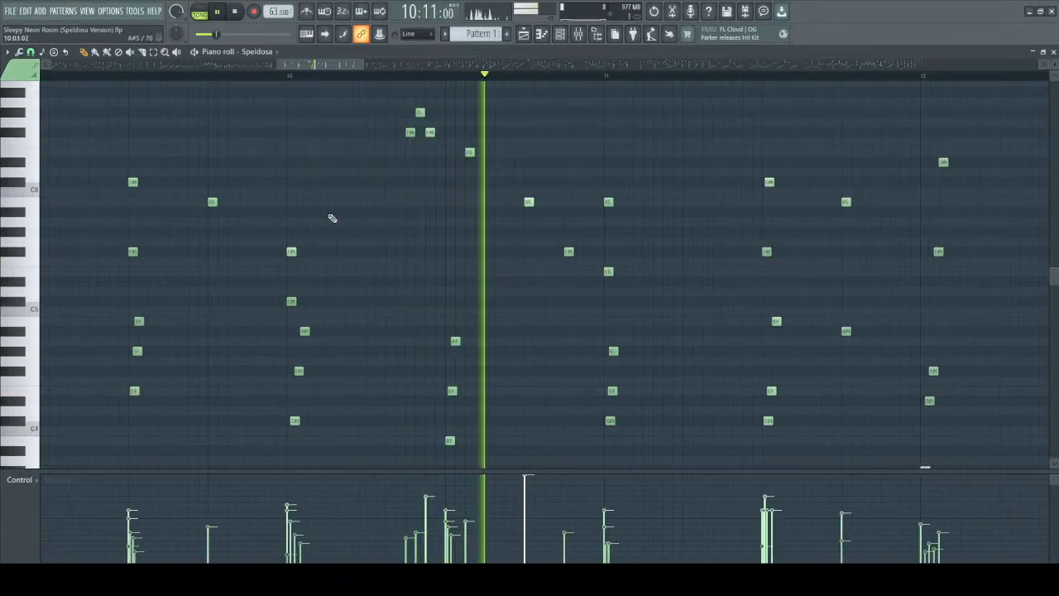
{"action": "key", "text": "space"}
Lower the velocity of the accented B5 in bar 10 to match its neighbours and play the bar from its start.
{"action": "left_click_drag", "start_coordinate": [511, 189], "coordinate": [542, 221]}
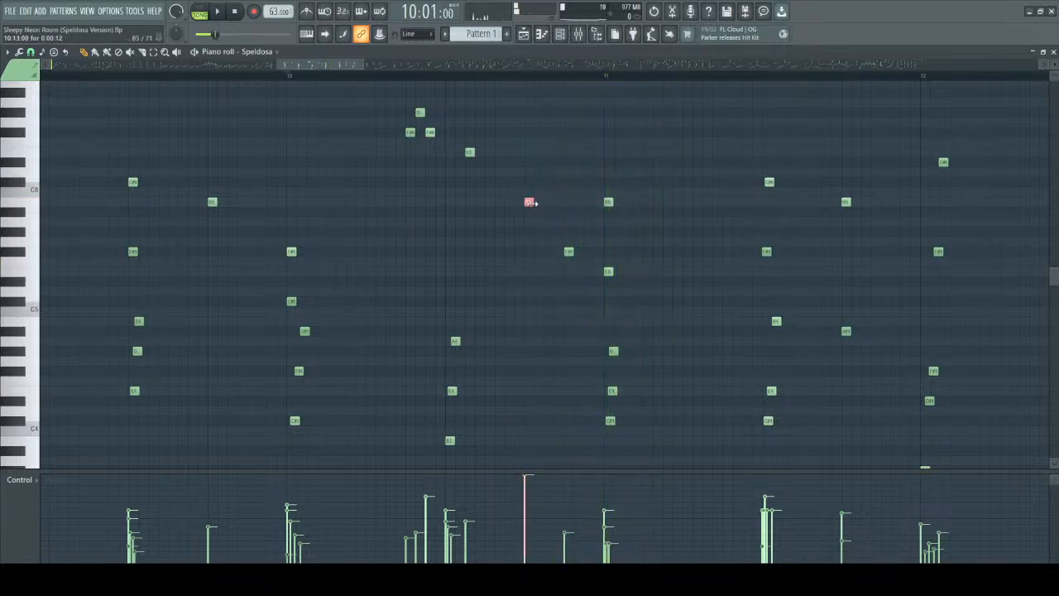
{"action": "scroll", "coordinate": [529, 202], "scroll_direction": "down", "scroll_amount": 5, "text": "alt"}
{"action": "key", "text": "space"}
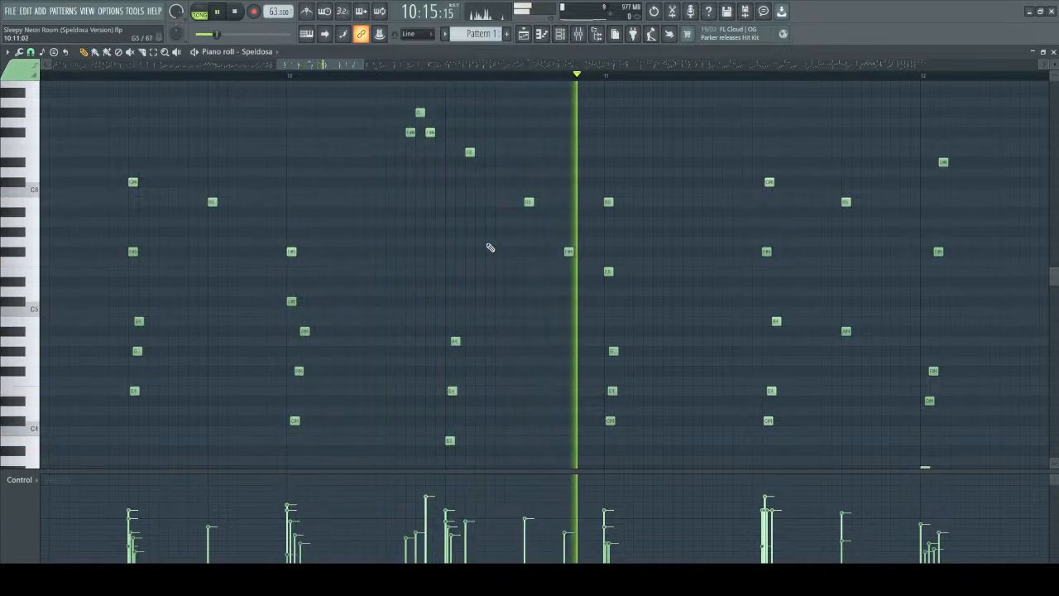
{"action": "key", "text": "space"}
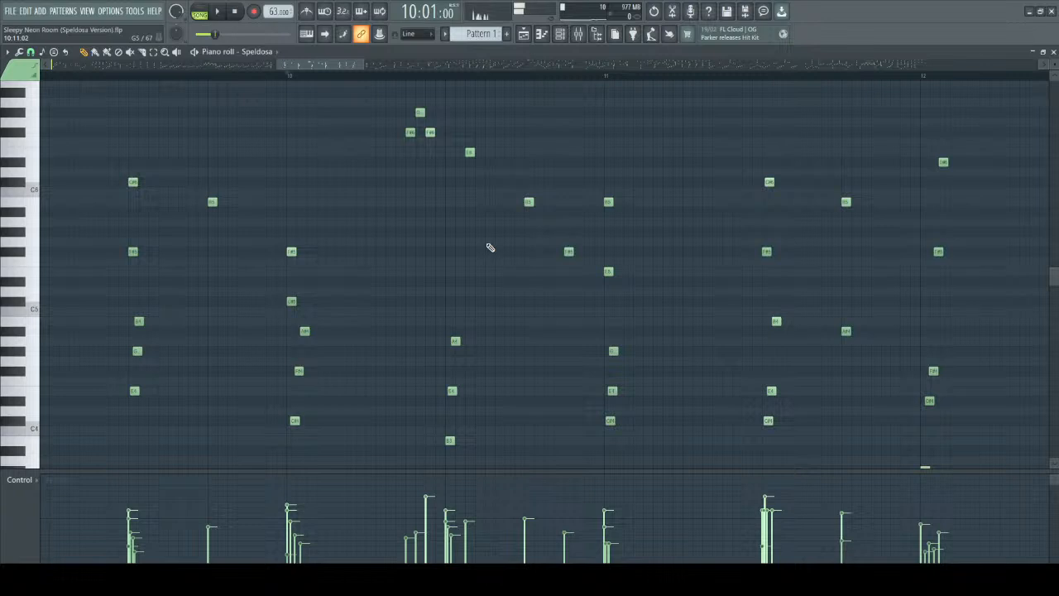
Raise the velocity of the B5 late in bar 10 back above its neighbours and play the bar from its start.
{"action": "left_click_drag", "start_coordinate": [494, 169], "coordinate": [544, 224]}
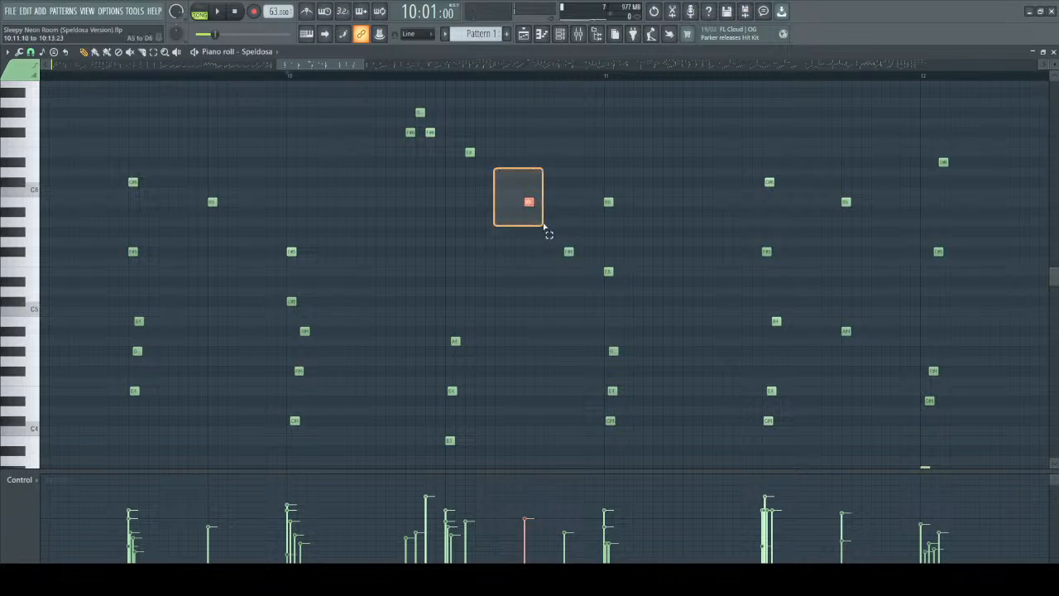
{"action": "mouse_move", "coordinate": [543, 225]}
{"action": "left_mouse_down"}
{"action": "mouse_move", "coordinate": [556, 185]}
{"action": "mouse_move", "coordinate": [543, 226]}
{"action": "mouse_move", "coordinate": [548, 206]}
{"action": "left_mouse_up"}
{"action": "scroll", "coordinate": [527, 203], "scroll_direction": "up", "scroll_amount": 5}
{"action": "key", "text": "space"}
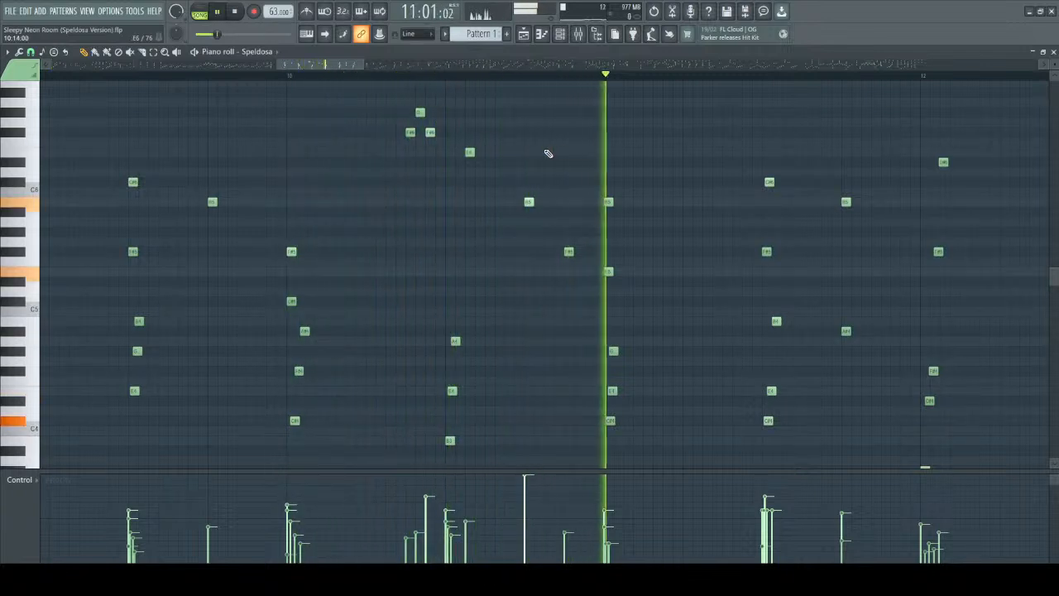
{"action": "key", "text": "space"}
{"action": "scroll", "coordinate": [546, 155], "scroll_direction": "up", "scroll_amount": 1}
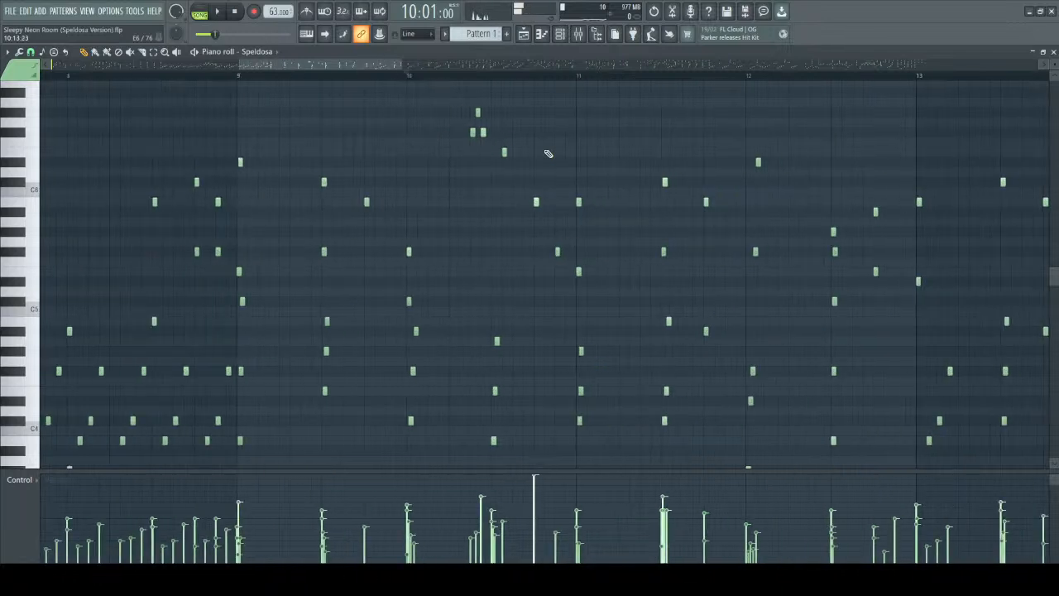
{"action": "scroll", "coordinate": [475, 173], "scroll_direction": "up", "scroll_amount": 1}
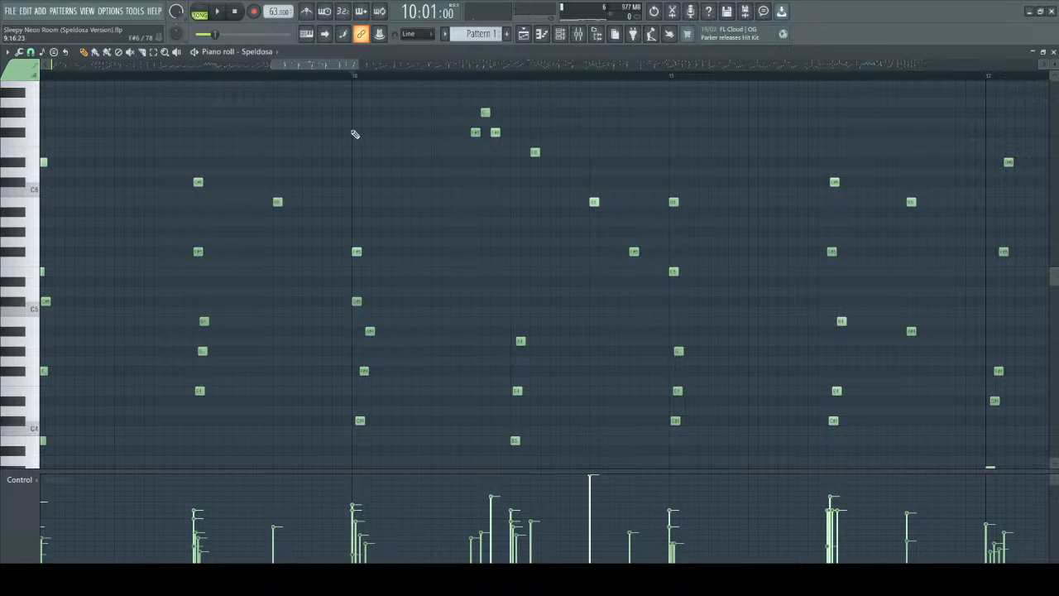
Open the Speldosa instrument from the channel rack, replay bar 10 to watch its notes being struck, and close both windows.
{"action": "left_click", "coordinate": [97, 53]}
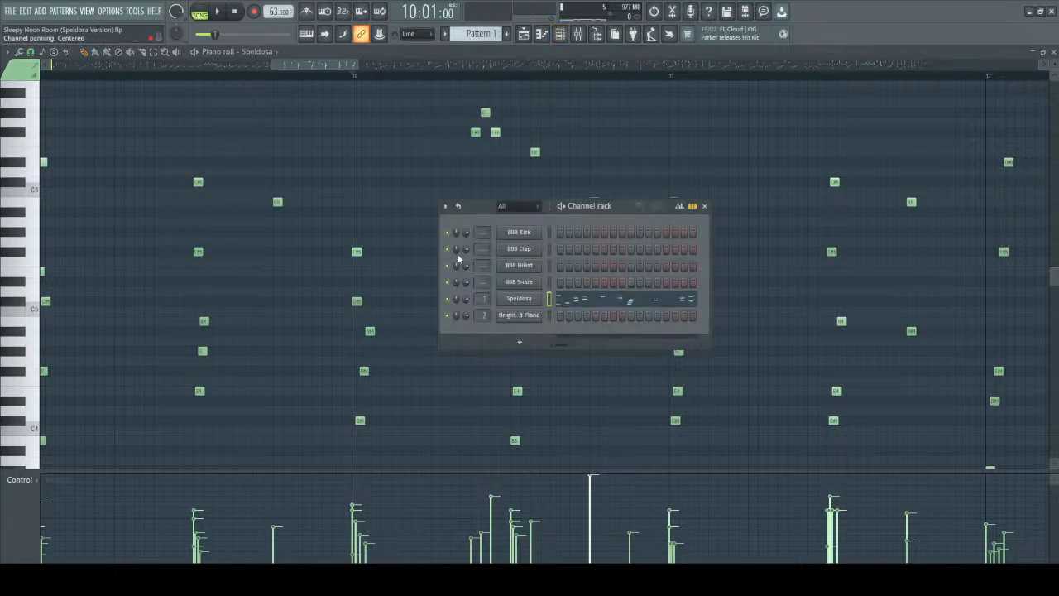
{"action": "left_click", "coordinate": [520, 304]}
{"action": "key", "text": "space"}
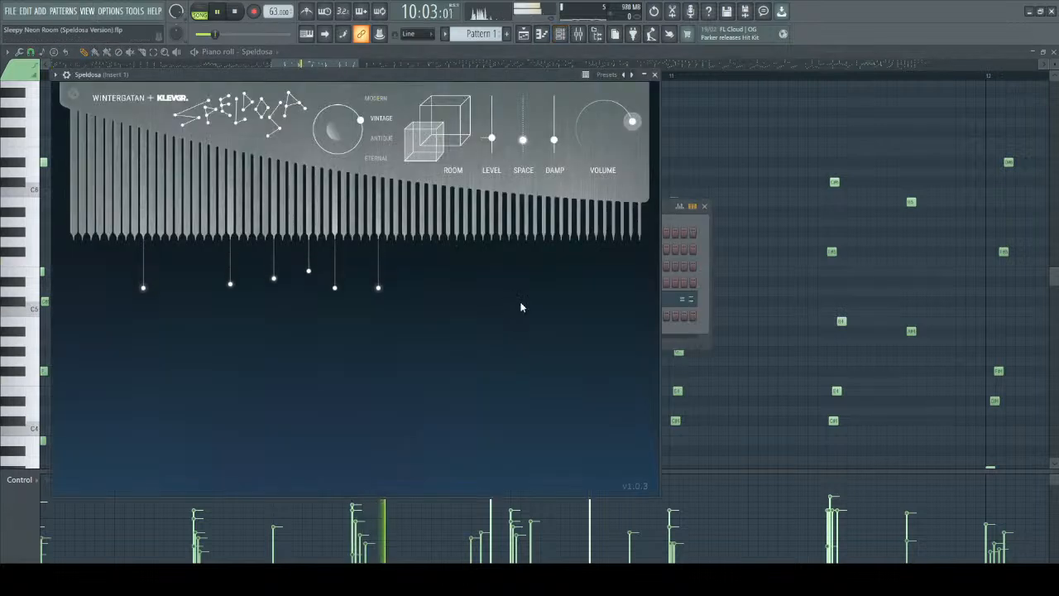
{"action": "key", "text": "space"}
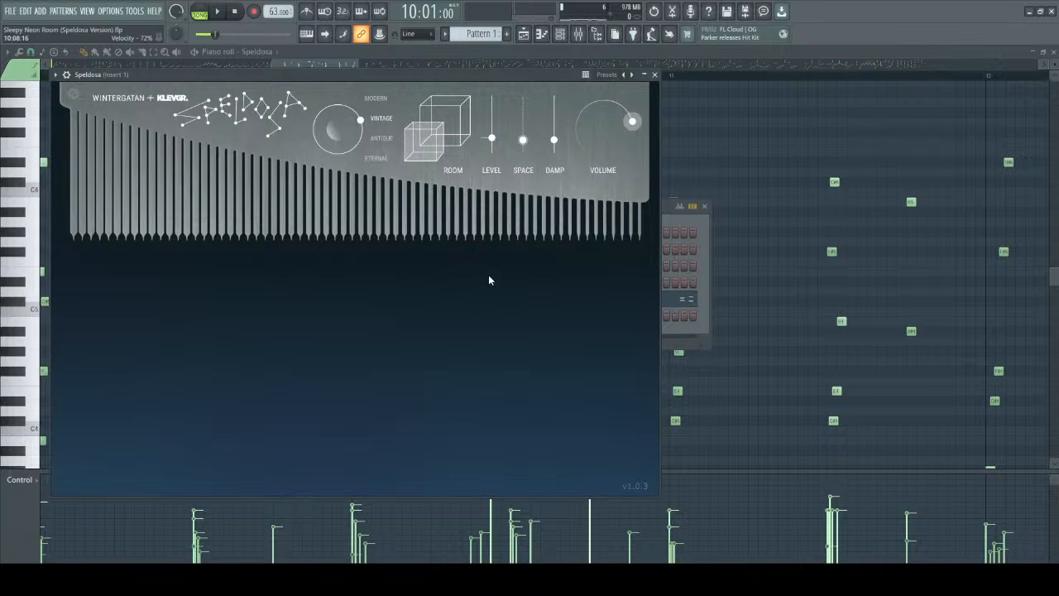
{"action": "key", "text": "space"}
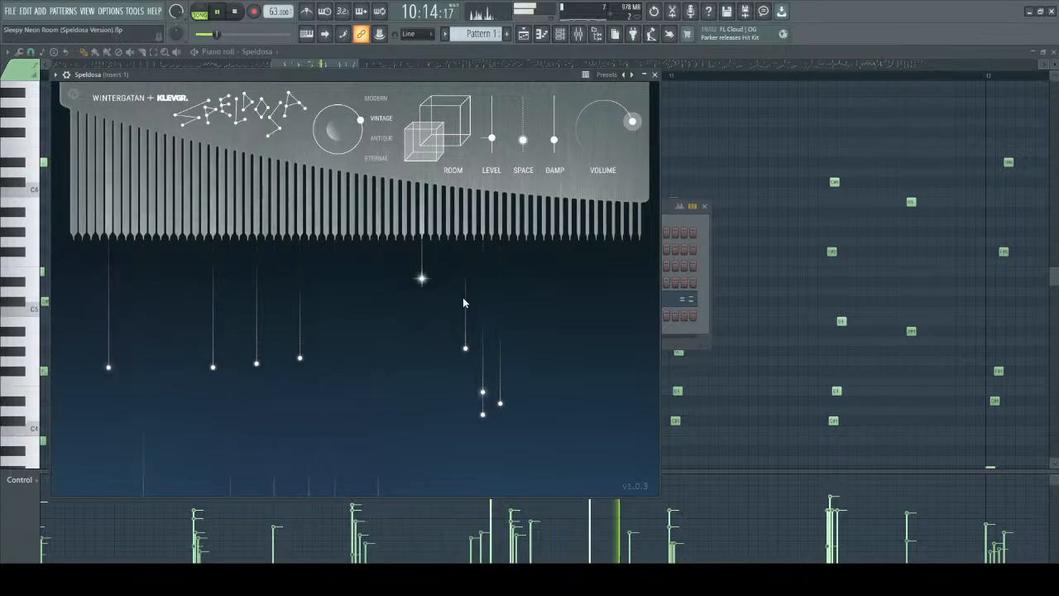
{"action": "key", "text": "space"}
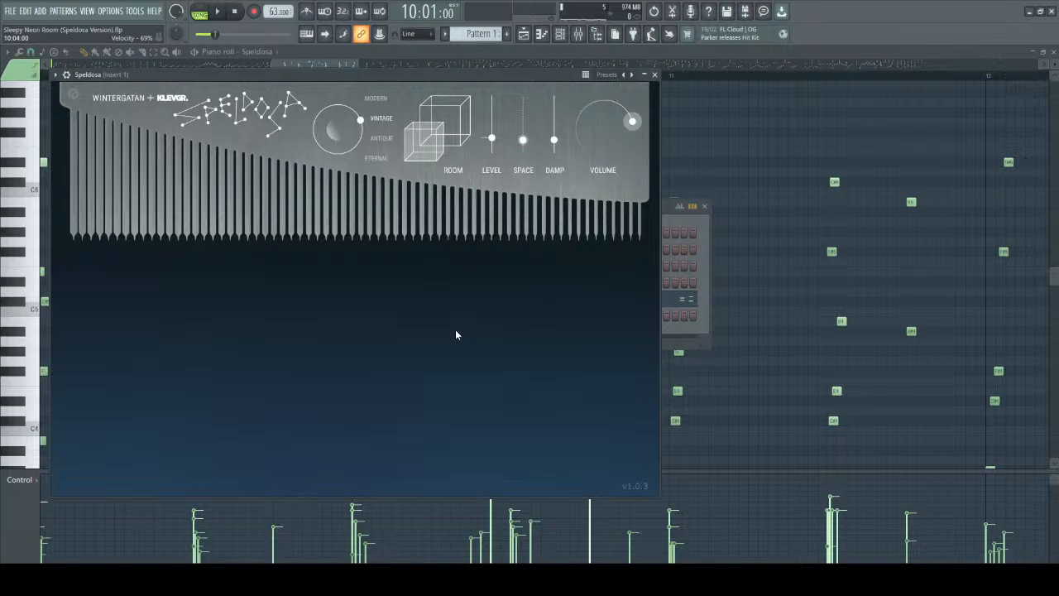
{"action": "key", "text": "space"}
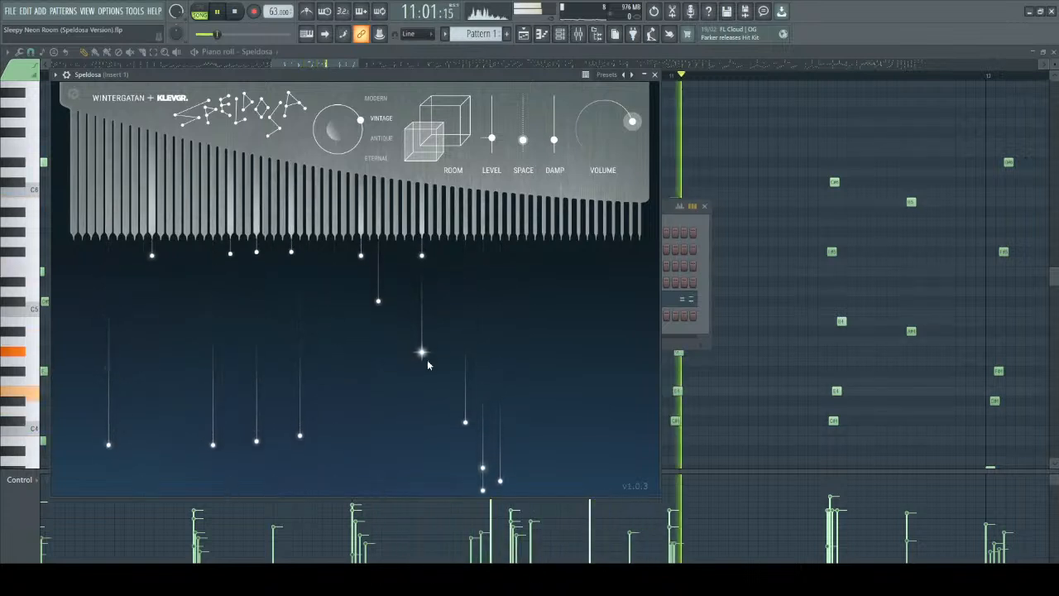
{"action": "left_click", "coordinate": [654, 75]}
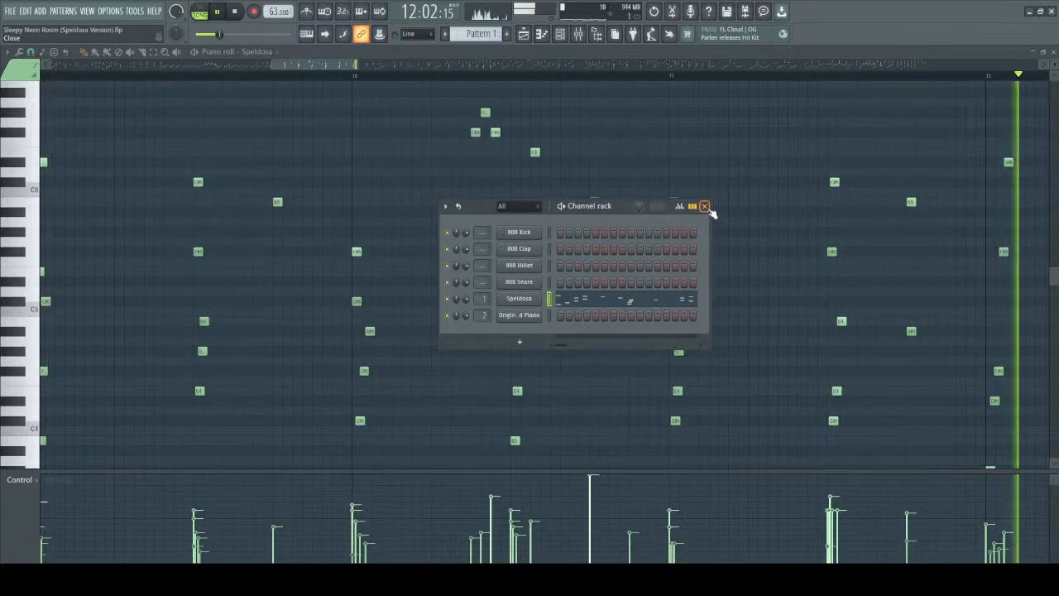
{"action": "left_click", "coordinate": [704, 206]}
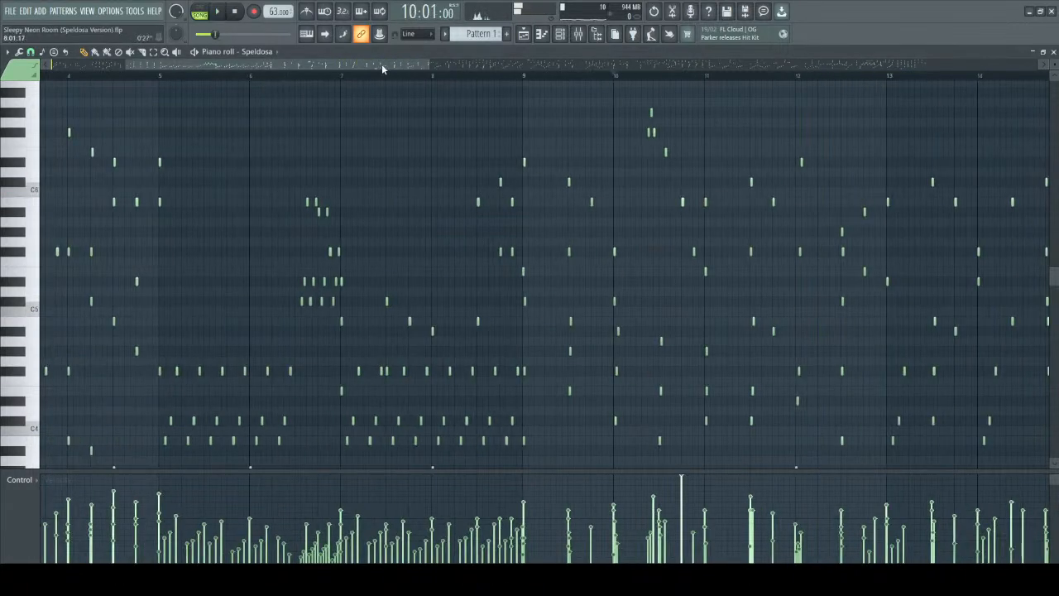
Move the playback start to bar 11 and play the bar.
{"action": "left_click_drag", "start_coordinate": [381, 65], "coordinate": [447, 67]}
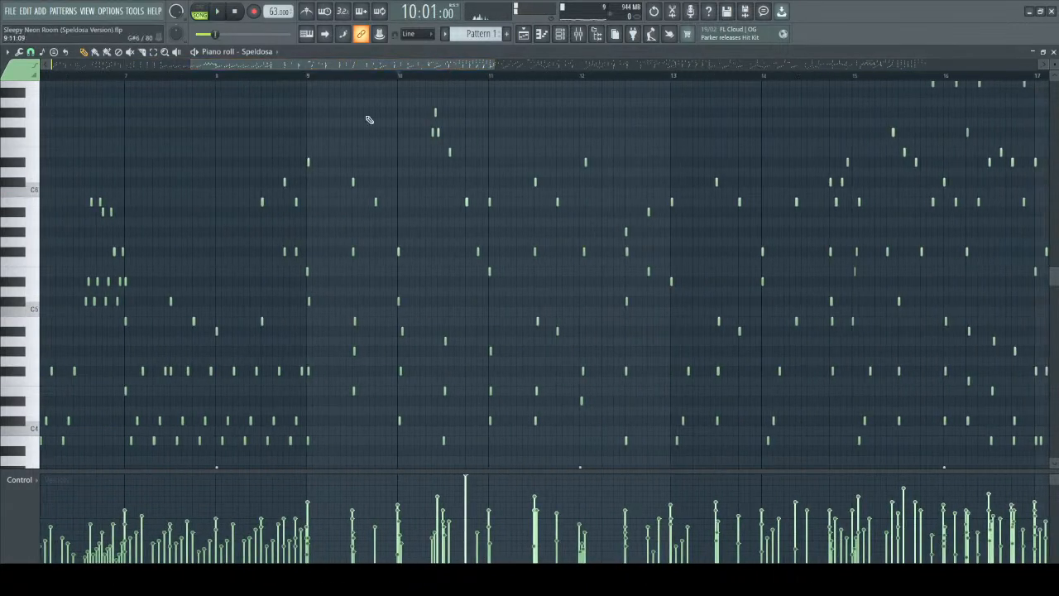
{"action": "scroll", "coordinate": [541, 163], "scroll_direction": "up", "scroll_amount": 3}
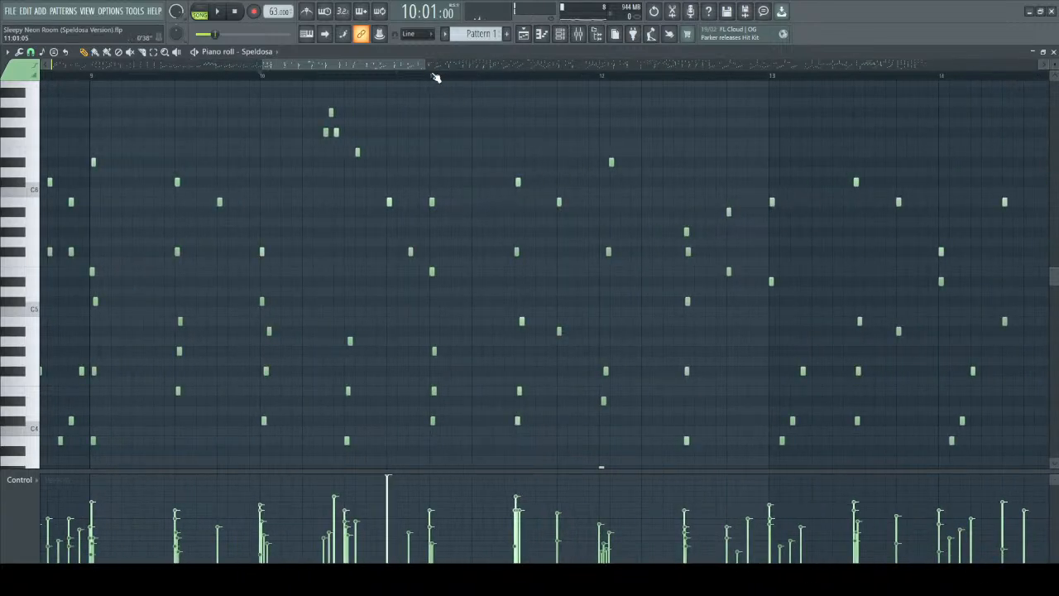
{"action": "left_click", "coordinate": [431, 85]}
{"action": "right_click", "coordinate": [434, 86]}
{"action": "key", "text": "space"}
{"action": "scroll", "coordinate": [584, 163], "scroll_direction": "up", "scroll_amount": 2}
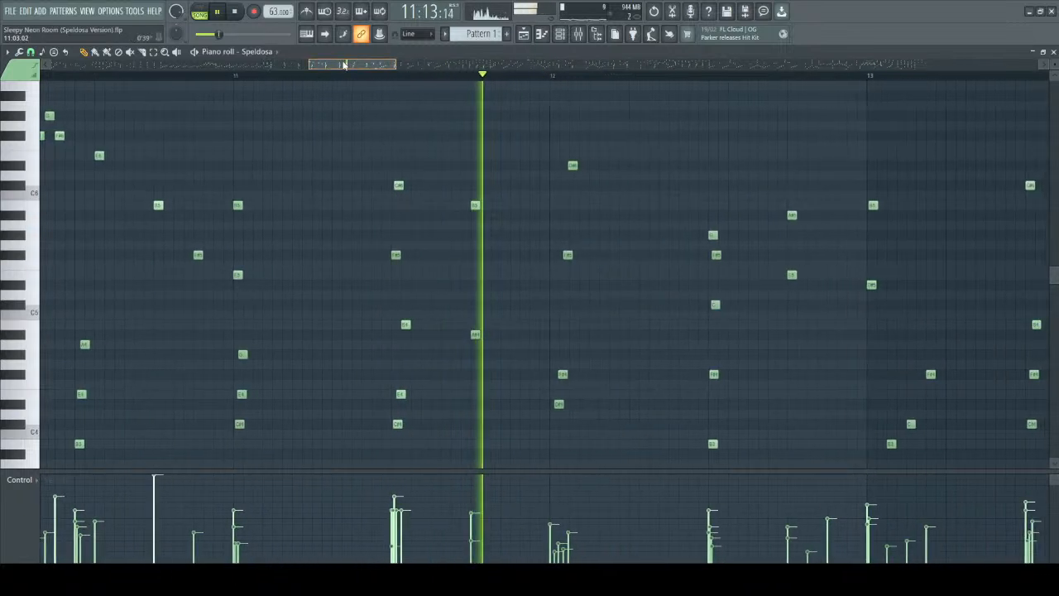
{"action": "key", "text": "space"}
Raise the velocities of the rolled chord at the start of bar 12 and play from bar 11 to hear it.
{"action": "left_click_drag", "start_coordinate": [406, 102], "coordinate": [504, 299]}
{"action": "scroll", "coordinate": [483, 294], "scroll_direction": "down", "scroll_amount": 3}
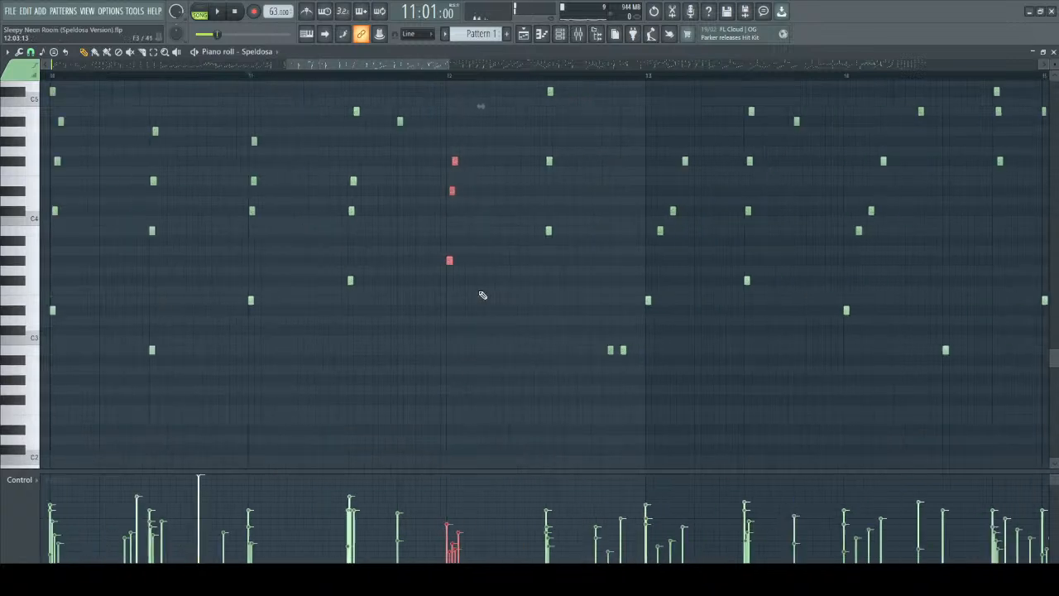
{"action": "scroll", "coordinate": [429, 237], "scroll_direction": "up", "scroll_amount": 3}
{"action": "scroll", "coordinate": [438, 249], "scroll_direction": "up", "scroll_amount": 2}
{"action": "scroll", "coordinate": [449, 261], "scroll_direction": "up", "scroll_amount": 2}
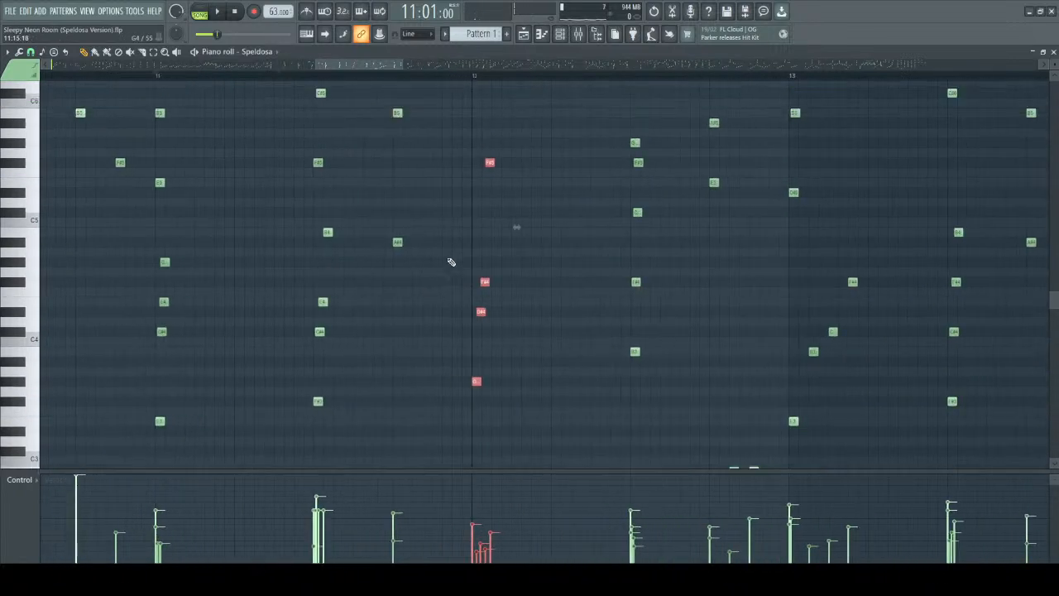
{"action": "scroll", "coordinate": [482, 284], "scroll_direction": "up", "scroll_amount": 9}
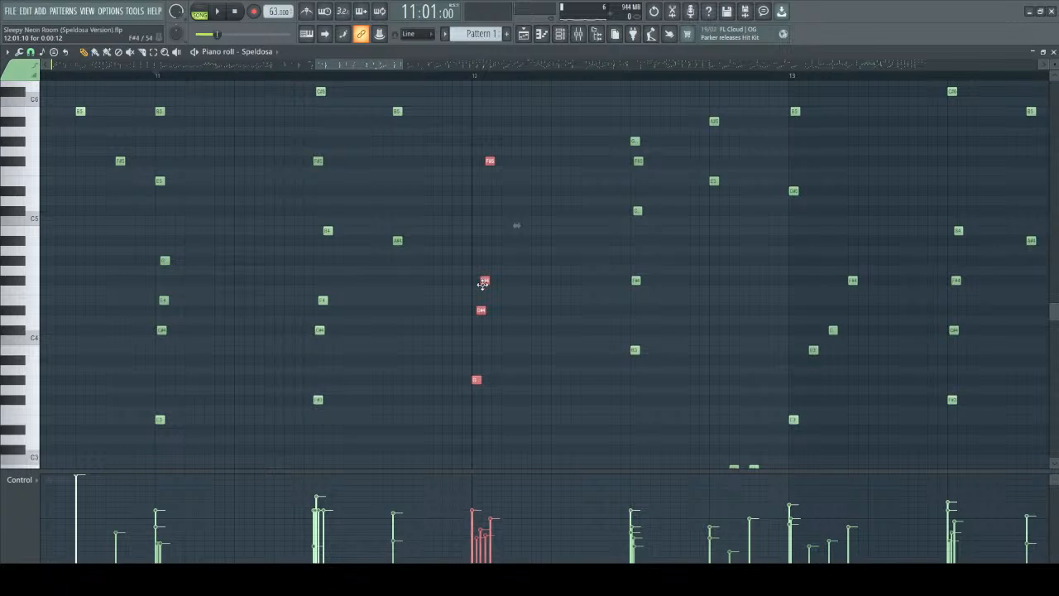
{"action": "right_click", "coordinate": [521, 277]}
{"action": "key", "text": "space"}
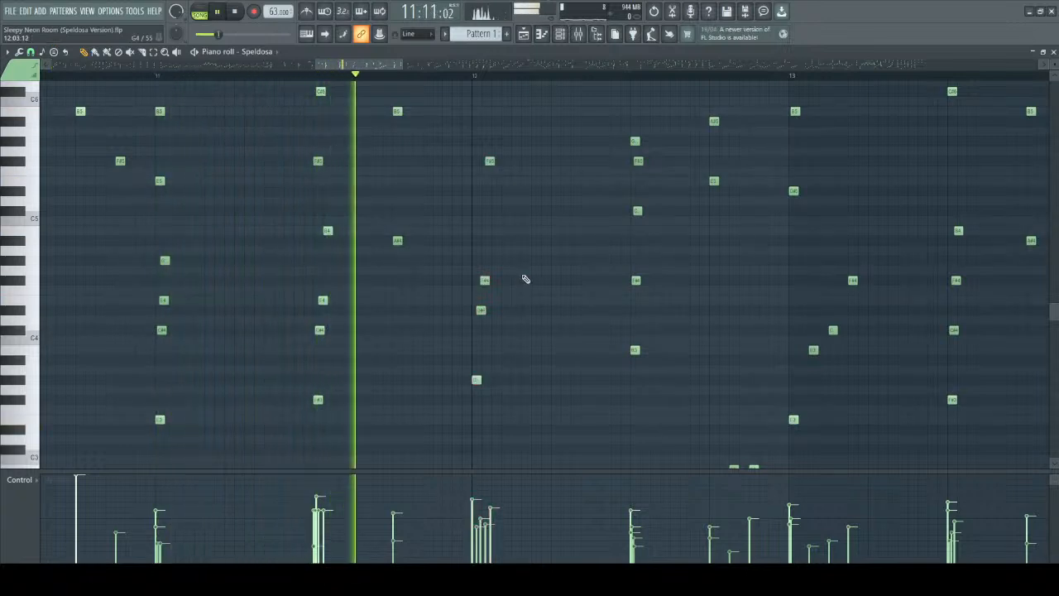
{"action": "key", "text": "space"}
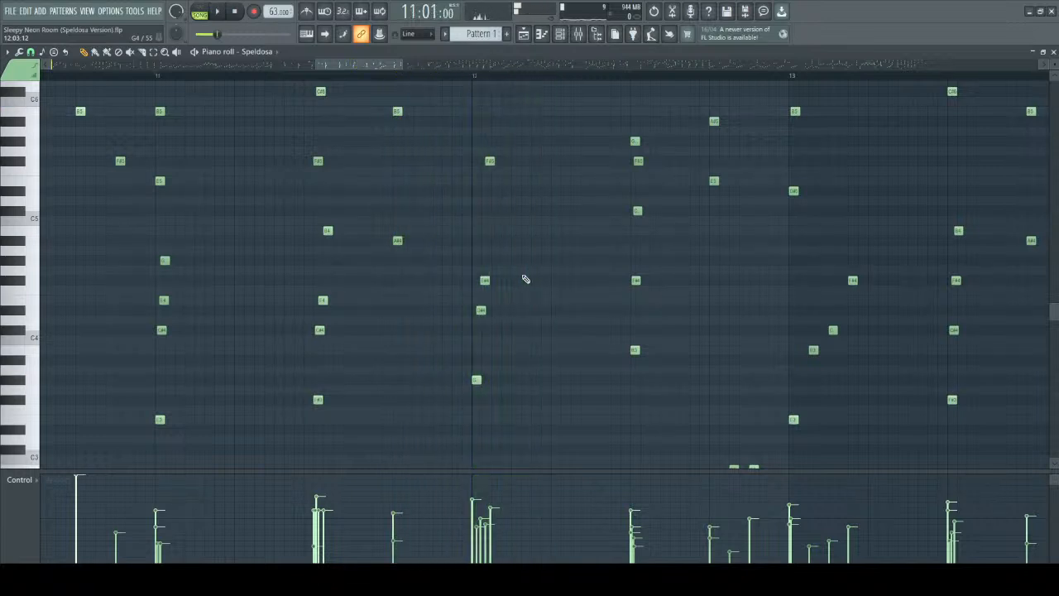
Lower the velocities of the rolled chord at the start of bar 12 to a soft level and play from bar 11.
{"action": "left_click_drag", "start_coordinate": [454, 136], "coordinate": [541, 468]}
{"action": "scroll", "coordinate": [518, 330], "scroll_direction": "up", "scroll_amount": 3}
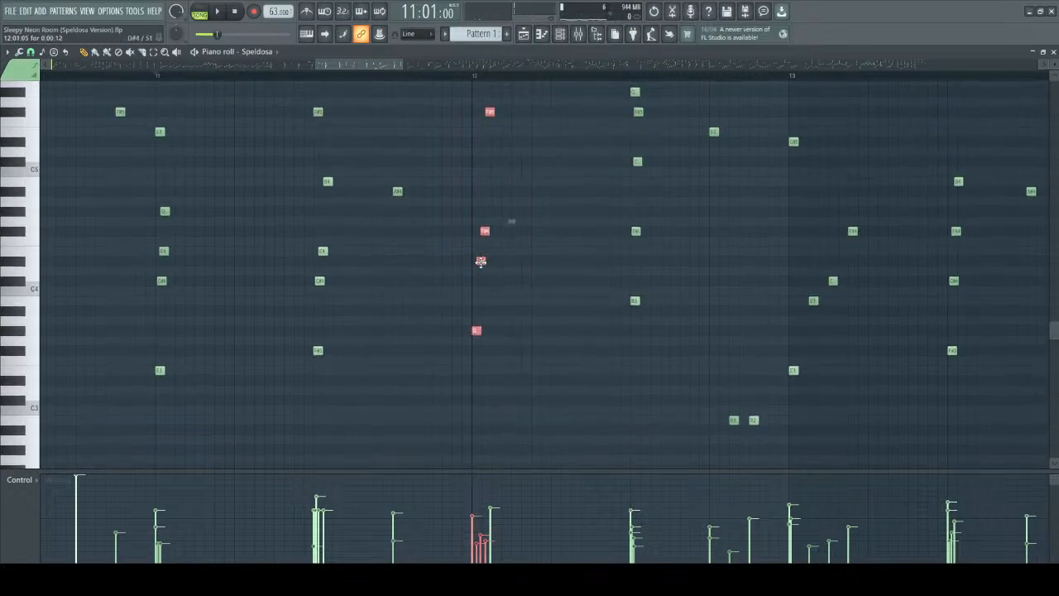
{"action": "scroll", "coordinate": [524, 276], "scroll_direction": "up", "scroll_amount": 4}
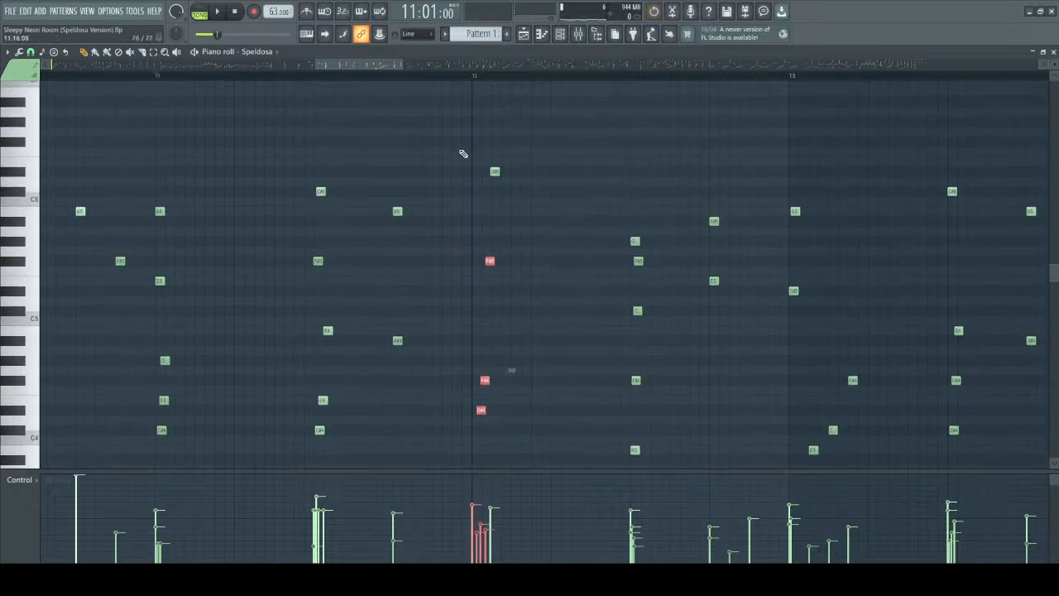
{"action": "left_click_drag", "start_coordinate": [454, 140], "coordinate": [570, 467]}
{"action": "scroll", "coordinate": [491, 250], "scroll_direction": "down", "scroll_amount": 6}
{"action": "key", "text": "ctrl+d"}
{"action": "key", "text": "space"}
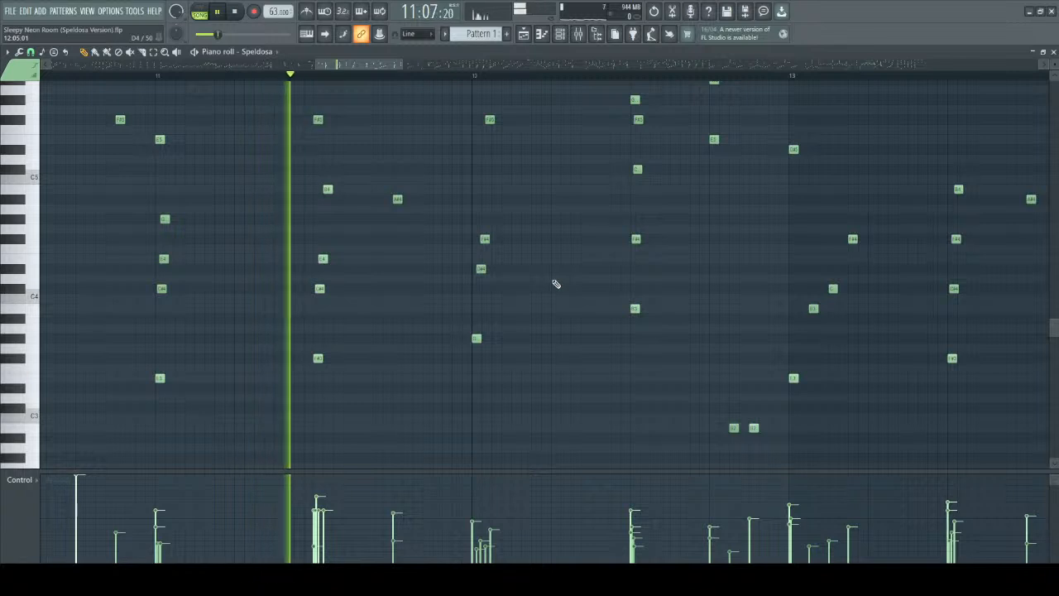
{"action": "scroll", "coordinate": [556, 281], "scroll_direction": "up", "scroll_amount": 3}
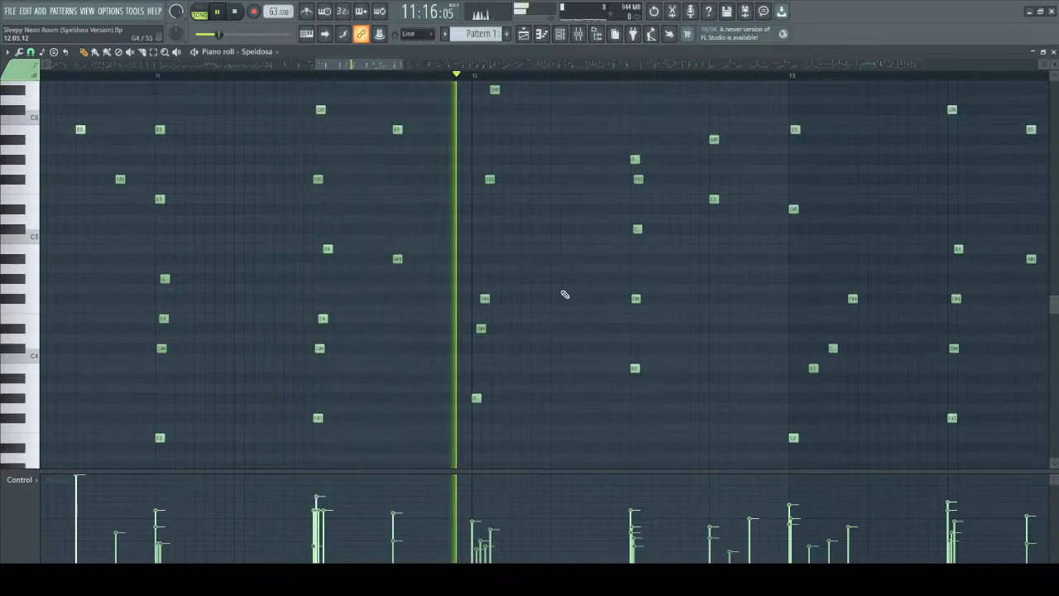
{"action": "scroll", "coordinate": [565, 294], "scroll_direction": "up", "scroll_amount": 4}
{"action": "key", "text": "space"}
Single out the rolled chord at the start of bar 12, examine its velocities, and play through bars 11 and 12.
{"action": "left_click_drag", "start_coordinate": [455, 134], "coordinate": [523, 571]}
{"action": "scroll", "coordinate": [541, 411], "scroll_direction": "down", "scroll_amount": 1}
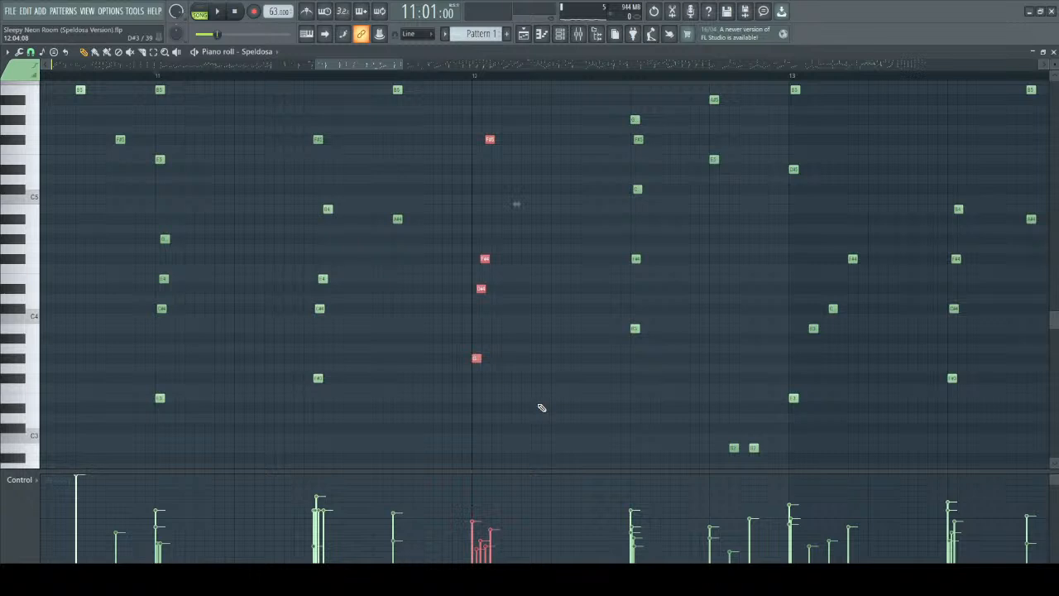
{"action": "key", "text": "space"}
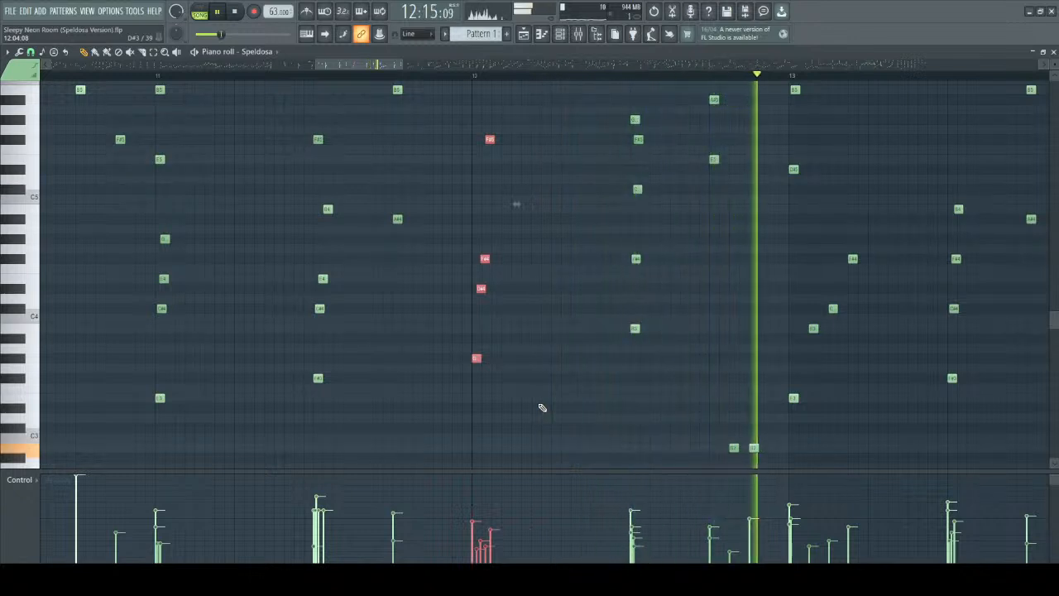
Play on through bar 13 into bar 14 to hear how the phrase continues.
{"action": "scroll", "coordinate": [590, 253], "scroll_direction": "down", "scroll_amount": 2}
{"action": "left_click", "coordinate": [419, 73]}
{"action": "left_click", "coordinate": [405, 75]}
{"action": "left_click_drag", "start_coordinate": [386, 65], "coordinate": [434, 66]}
{"action": "scroll", "coordinate": [274, 162], "scroll_direction": "up", "scroll_amount": 1}
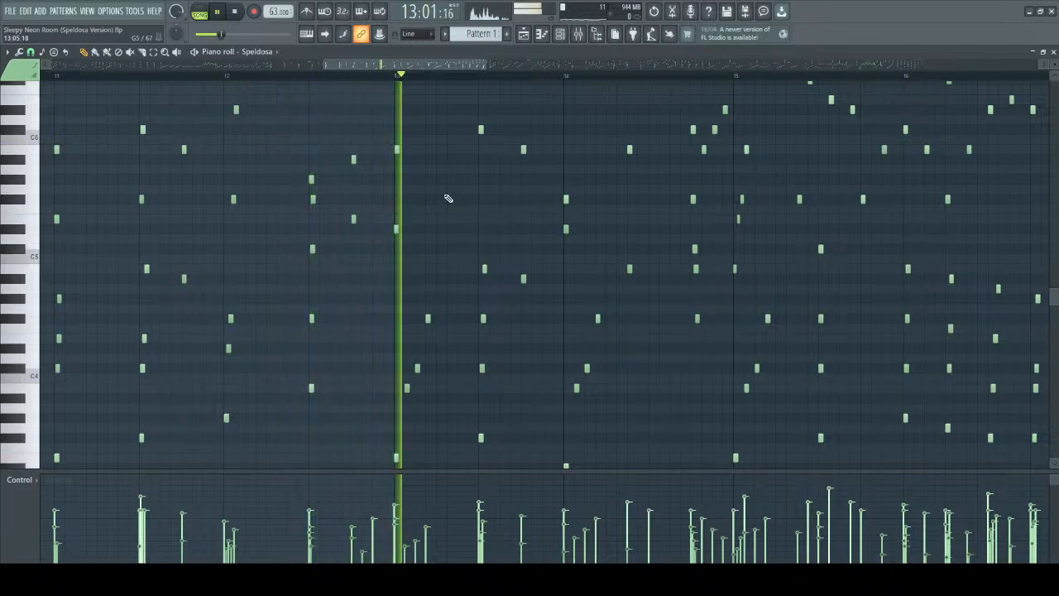
{"action": "scroll", "coordinate": [515, 222], "scroll_direction": "up", "scroll_amount": 3, "text": "ctrl"}
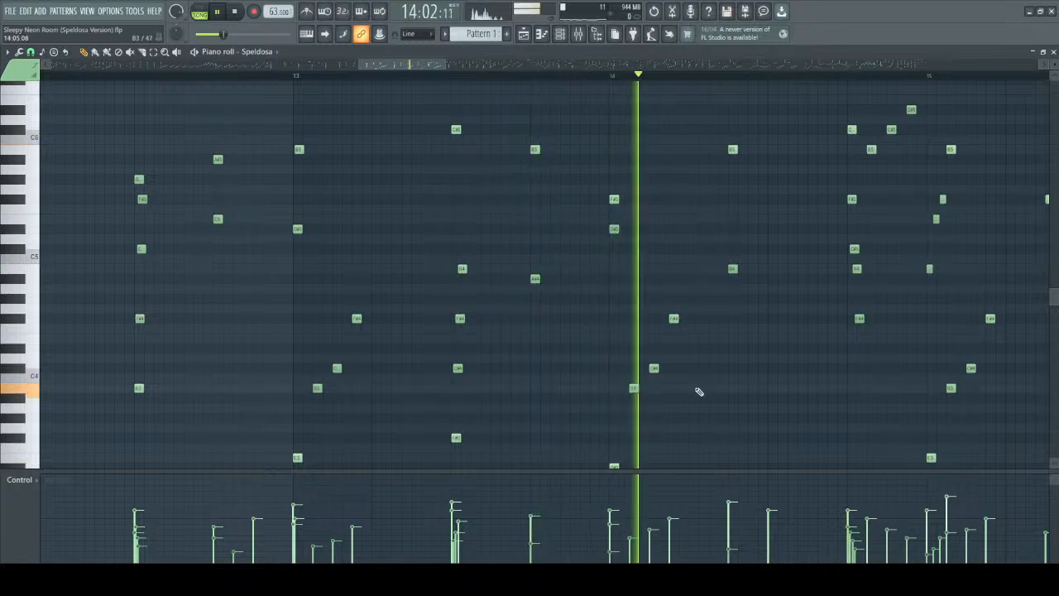
{"action": "scroll", "coordinate": [488, 160], "scroll_direction": "down", "scroll_amount": 2, "text": "ctrl"}
{"action": "key", "text": "space"}
Single out the upper melody notes from mid bar 13 to the start of bar 14 and play from bar 13.
{"action": "left_click_drag", "start_coordinate": [464, 105], "coordinate": [633, 241]}
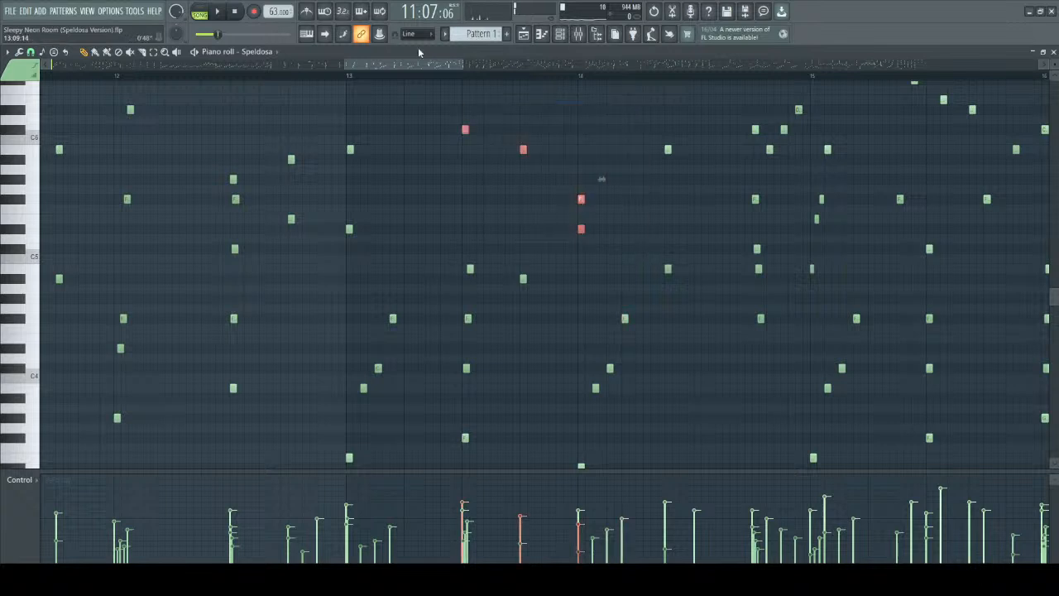
{"action": "left_click", "coordinate": [350, 76]}
{"action": "key", "text": "space"}
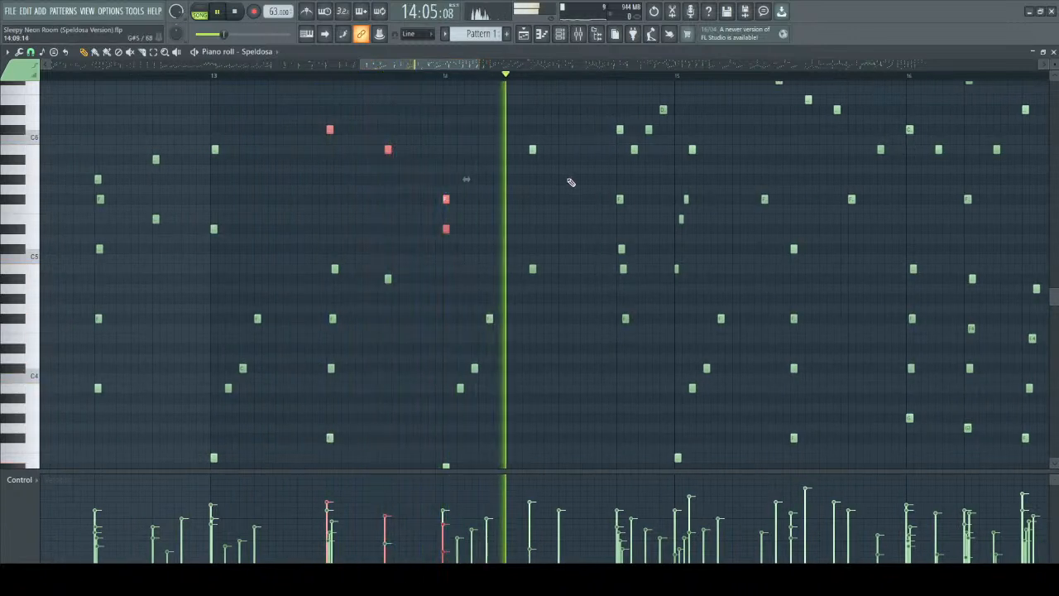
{"action": "key", "text": "space"}
Single out the F#5, C#5, B4 and F#4 chord notes late in bar 14 to examine their staggered timing and velocities.
{"action": "scroll", "coordinate": [504, 179], "scroll_direction": "up", "scroll_amount": 3}
{"action": "left_click_drag", "start_coordinate": [502, 176], "coordinate": [593, 361]}
{"action": "left_click", "coordinate": [479, 194]}
{"action": "left_click_drag", "start_coordinate": [489, 175], "coordinate": [598, 393]}
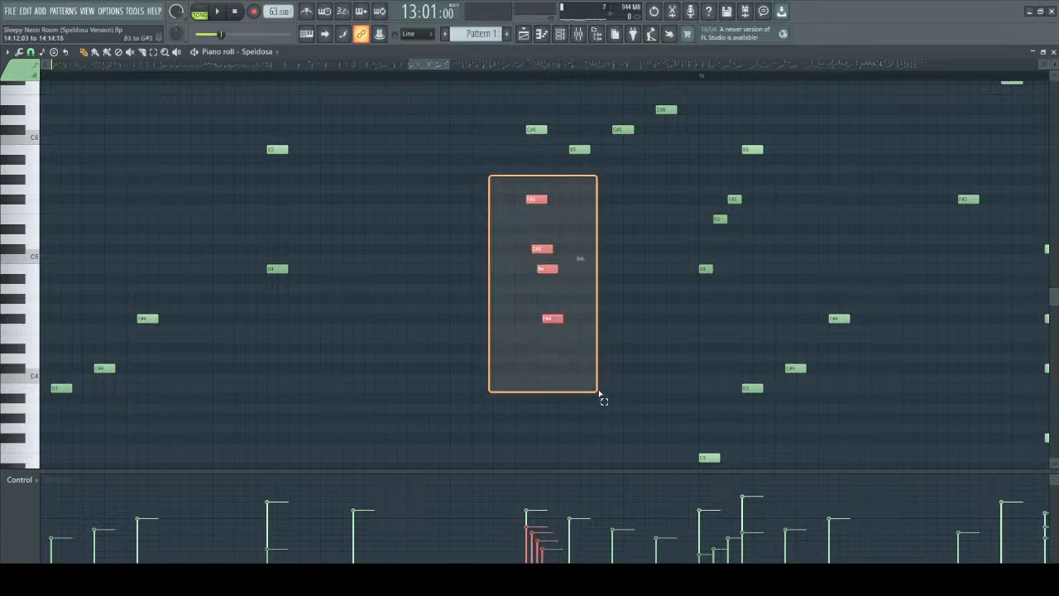
{"action": "left_click_drag", "start_coordinate": [599, 394], "coordinate": [584, 342]}
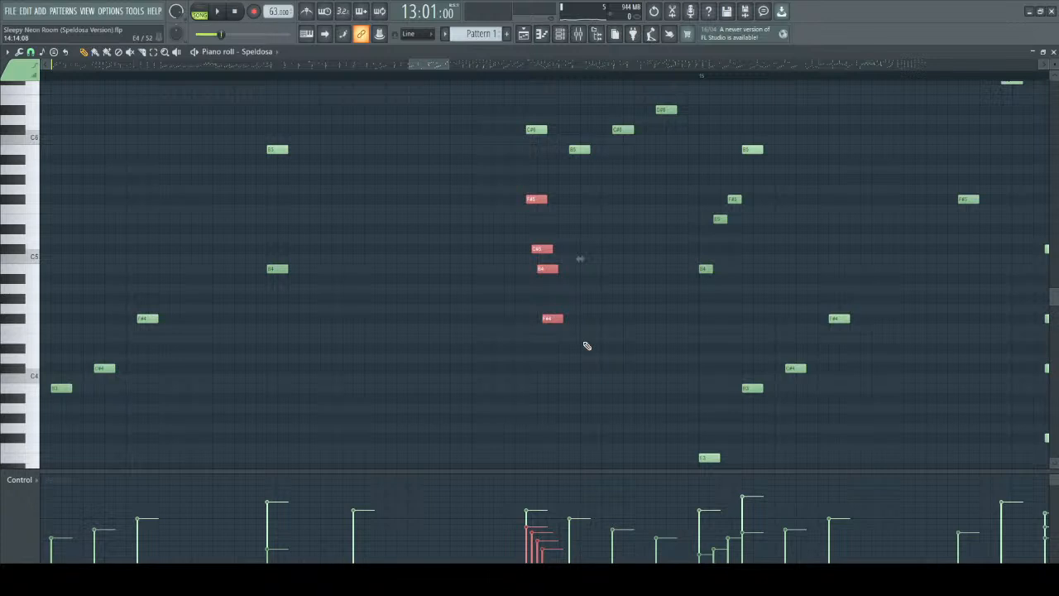
{"action": "left_click_drag", "start_coordinate": [515, 186], "coordinate": [589, 330]}
{"action": "scroll", "coordinate": [591, 332], "scroll_direction": "down", "scroll_amount": 1}
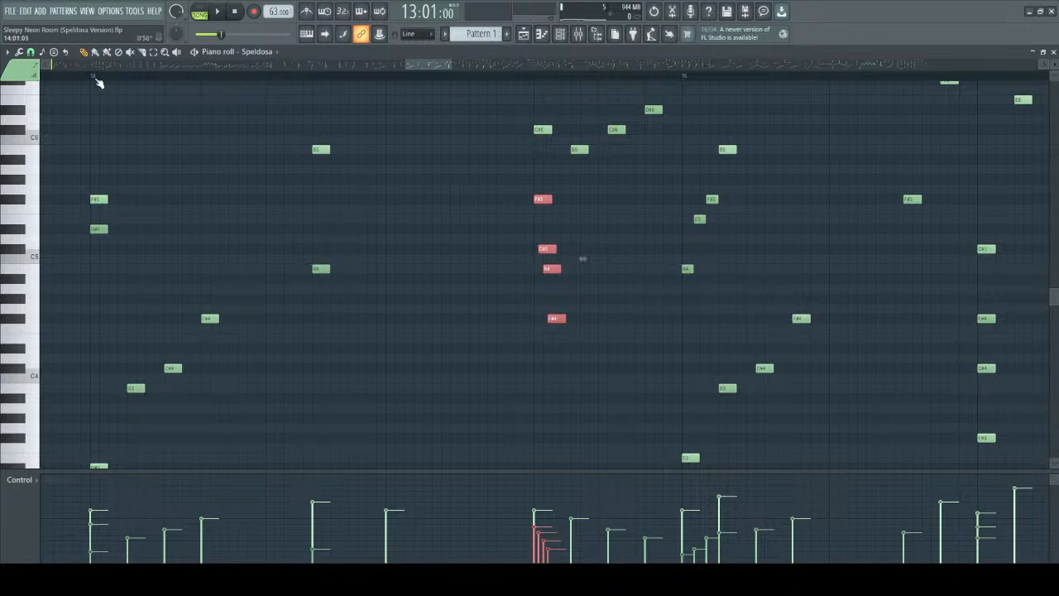
Play on from bar 14 into bar 15 to hear the rolled chord lead into the next phrase.
{"action": "key", "text": "space"}
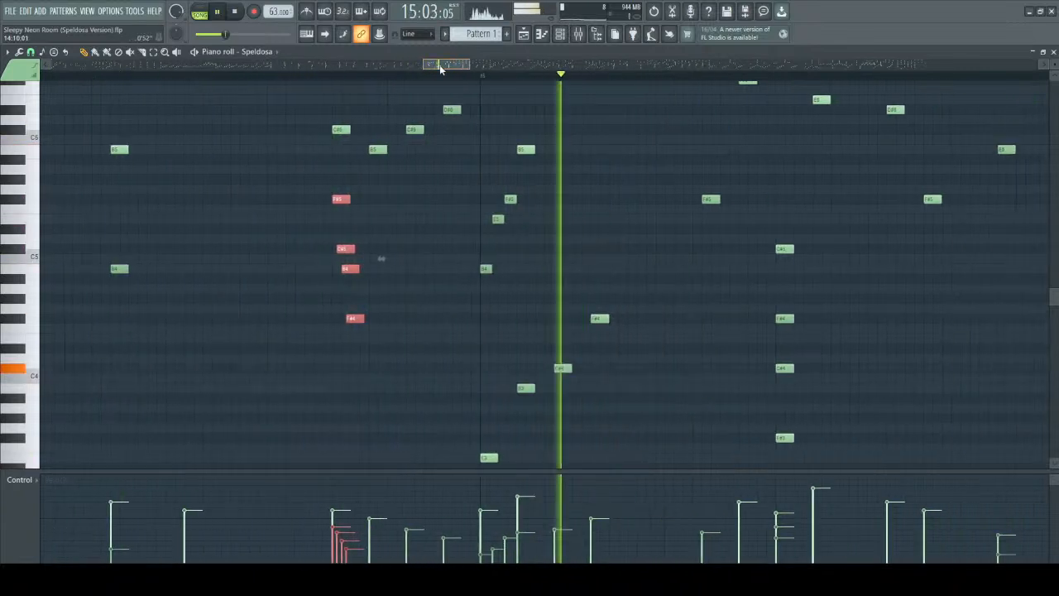
{"action": "scroll", "coordinate": [388, 367], "scroll_direction": "up", "scroll_amount": 3}
{"action": "scroll", "coordinate": [433, 321], "scroll_direction": "down", "scroll_amount": 2}
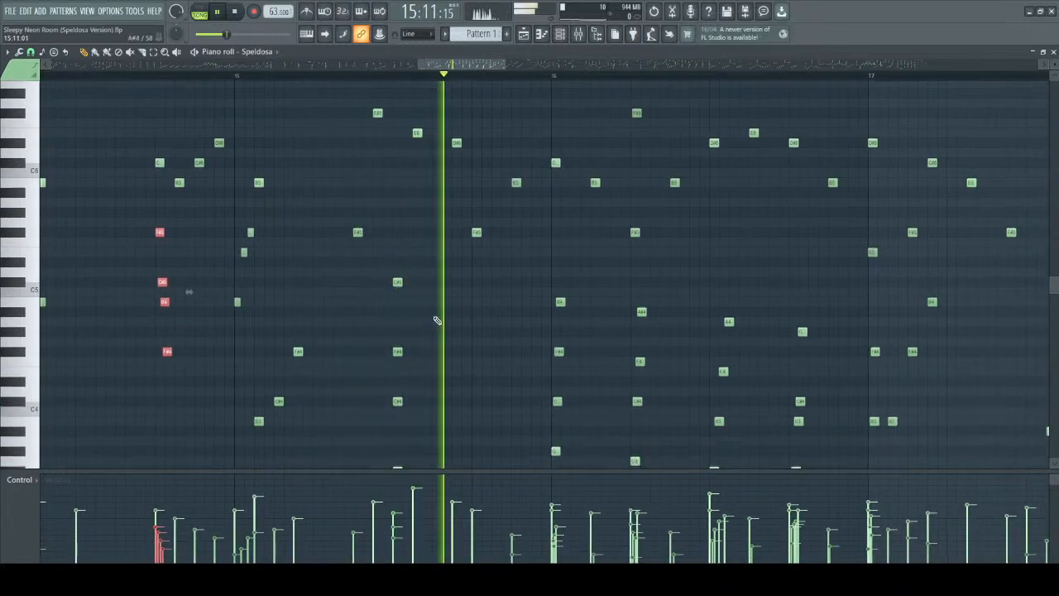
{"action": "scroll", "coordinate": [471, 349], "scroll_direction": "up", "scroll_amount": 1}
{"action": "scroll", "coordinate": [513, 340], "scroll_direction": "down", "scroll_amount": 3}
{"action": "key", "text": "space"}
Single out the lower chord notes across bar 16 to examine the descending B4, A#4, A4, G#4 inner line.
{"action": "scroll", "coordinate": [546, 314], "scroll_direction": "up", "scroll_amount": 1}
{"action": "left_click_drag", "start_coordinate": [526, 199], "coordinate": [827, 464]}
{"action": "scroll", "coordinate": [814, 448], "scroll_direction": "up", "scroll_amount": 4}
{"action": "scroll", "coordinate": [683, 348], "scroll_direction": "up", "scroll_amount": 3}
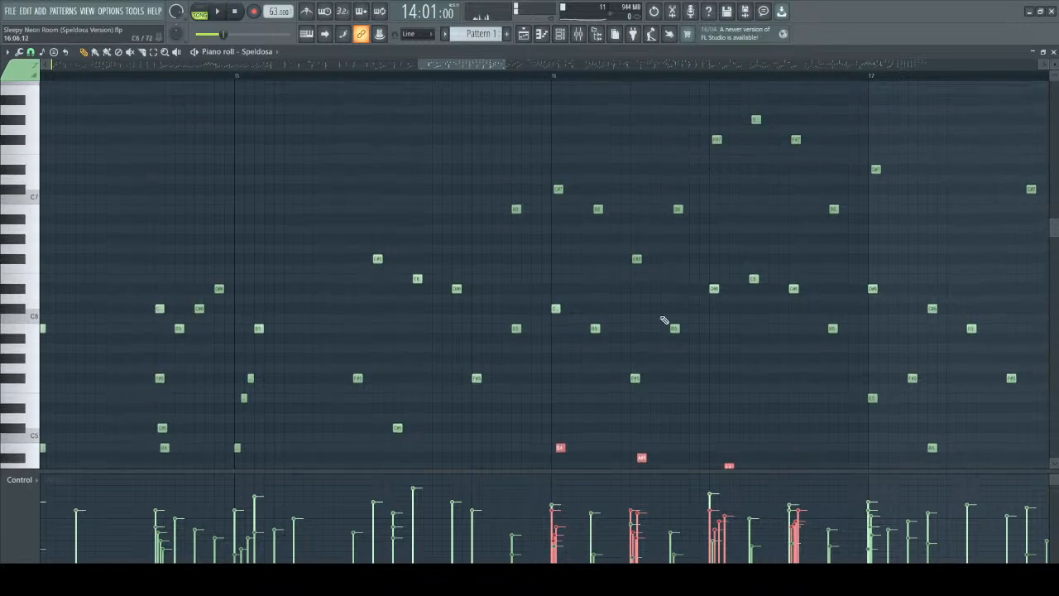
{"action": "scroll", "coordinate": [579, 248], "scroll_direction": "down", "scroll_amount": 6}
{"action": "scroll", "coordinate": [662, 303], "scroll_direction": "up", "scroll_amount": 5}
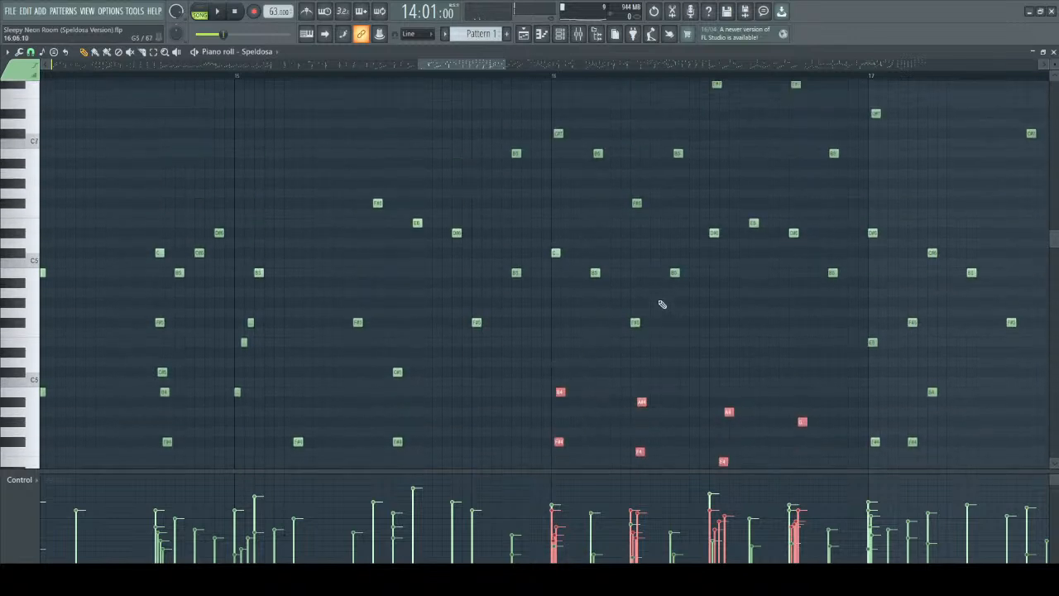
Single out the octave-doubled upper melody notes across bar 16, and clear the selection.
{"action": "left_click_drag", "start_coordinate": [544, 105], "coordinate": [799, 370]}
{"action": "scroll", "coordinate": [582, 142], "scroll_direction": "up", "scroll_amount": 2}
{"action": "left_click_drag", "start_coordinate": [519, 106], "coordinate": [882, 293]}
{"action": "left_click_drag", "start_coordinate": [475, 124], "coordinate": [897, 297]}
{"action": "left_click_drag", "start_coordinate": [504, 166], "coordinate": [795, 393]}
{"action": "right_click", "coordinate": [602, 160]}
Play from the start of bar 15 to the middle of bar 16 to hear the lead-in to the octave melody.
{"action": "left_click", "coordinate": [240, 79]}
{"action": "scroll", "coordinate": [421, 199], "scroll_direction": "up", "scroll_amount": 3}
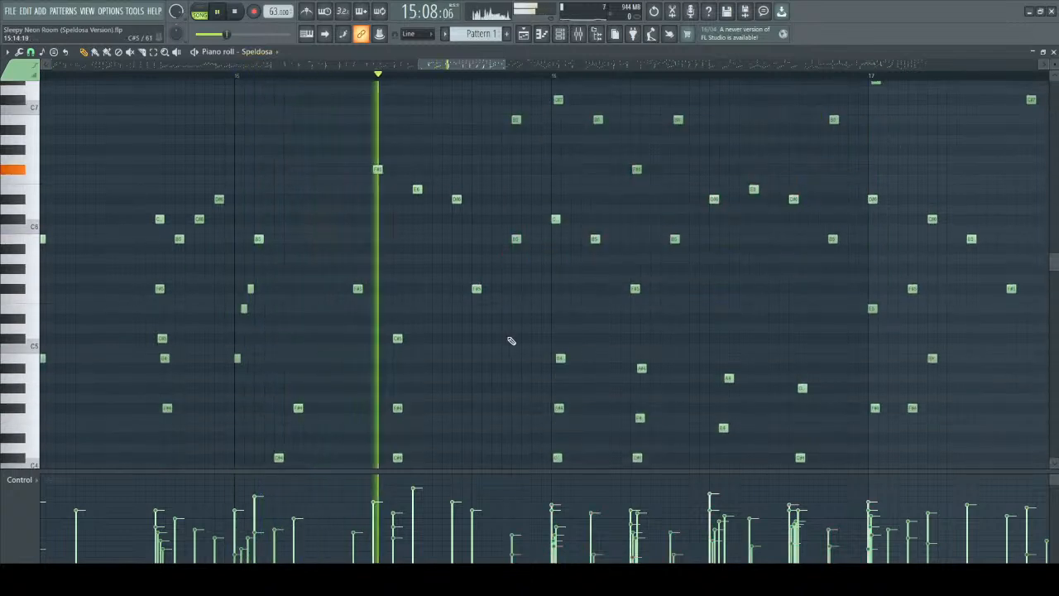
{"action": "scroll", "coordinate": [513, 340], "scroll_direction": "up", "scroll_amount": 5}
{"action": "scroll", "coordinate": [505, 172], "scroll_direction": "down", "scroll_amount": 4}
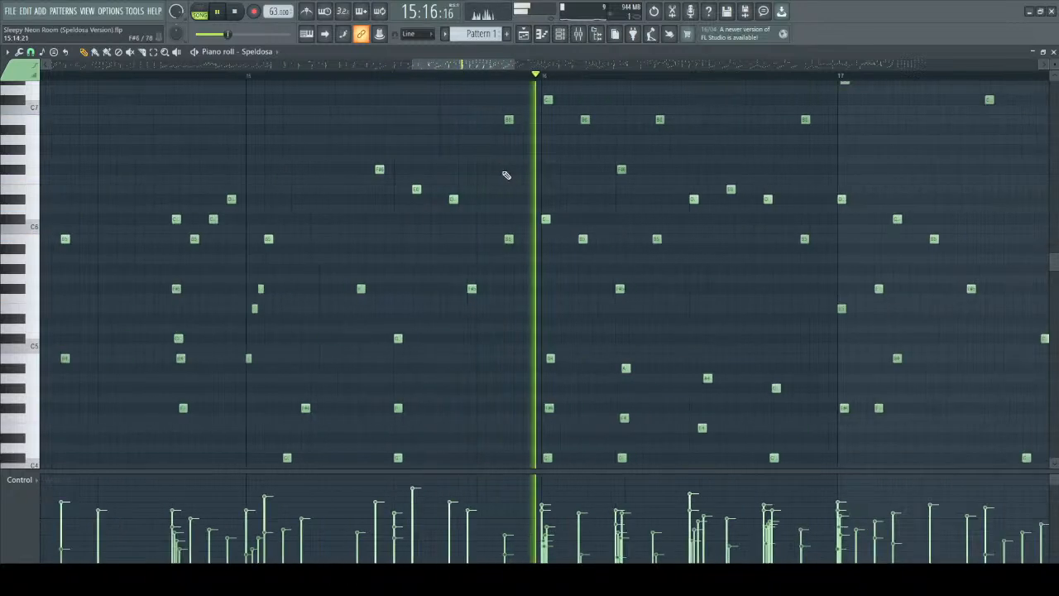
{"action": "left_click_drag", "start_coordinate": [476, 63], "coordinate": [501, 63]}
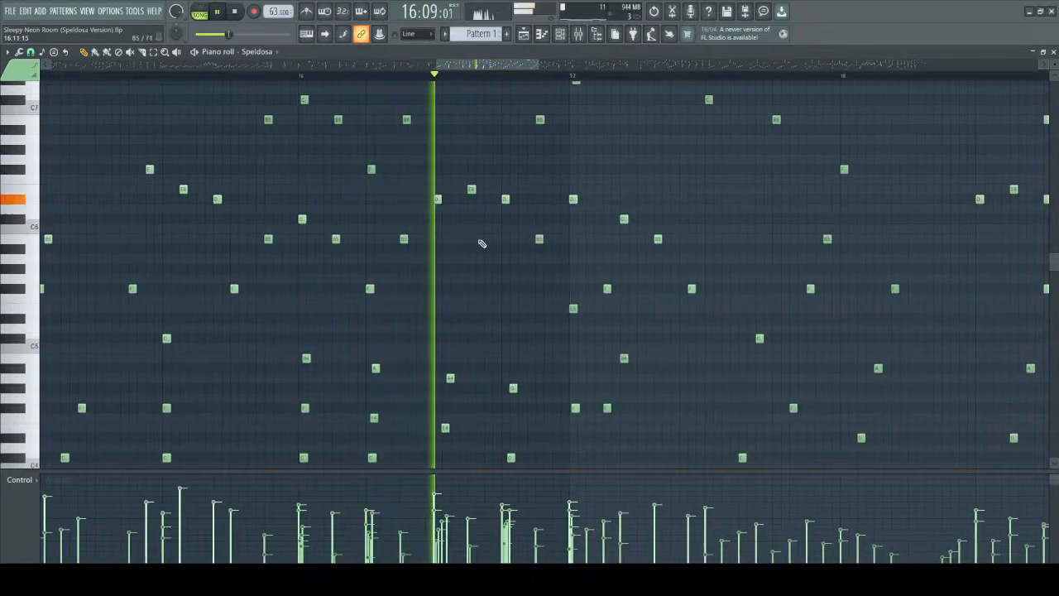
{"action": "key", "text": "space"}
Play from the start of bar 16 through bar 17 into the middle of bar 18.
{"action": "scroll", "coordinate": [499, 293], "scroll_direction": "up", "scroll_amount": 3}
{"action": "scroll", "coordinate": [505, 292], "scroll_direction": "up", "scroll_amount": 3}
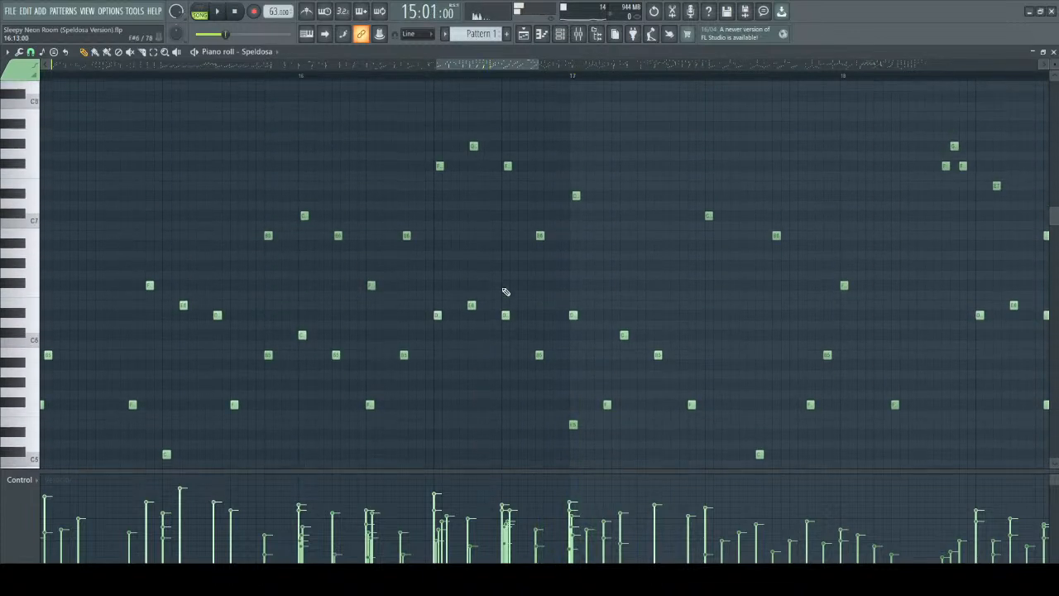
{"action": "left_click", "coordinate": [304, 76]}
{"action": "key", "text": "space"}
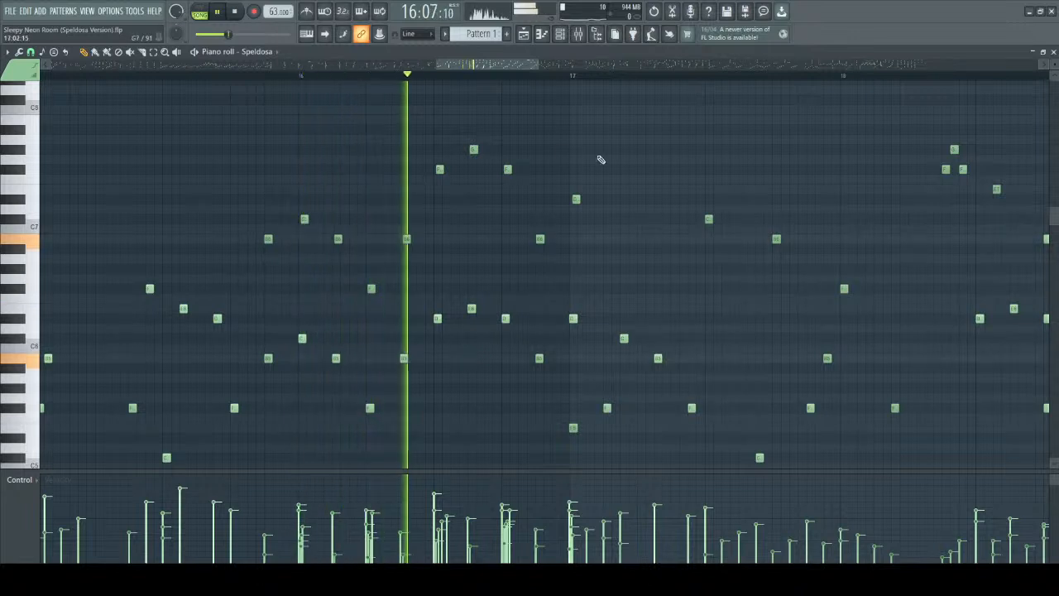
{"action": "scroll", "coordinate": [579, 173], "scroll_direction": "up", "scroll_amount": 4}
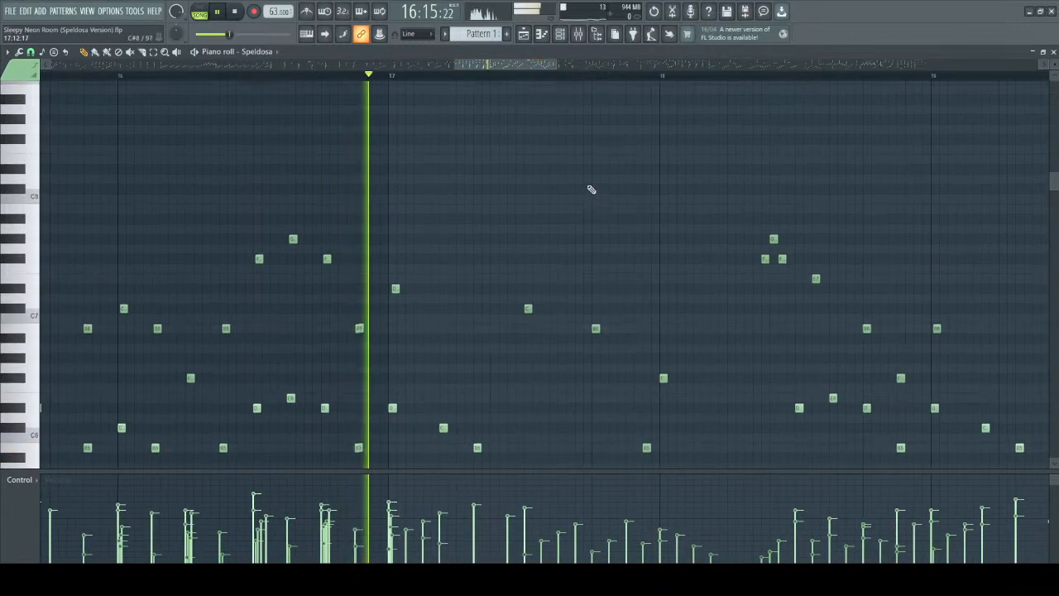
{"action": "scroll", "coordinate": [591, 190], "scroll_direction": "down", "scroll_amount": 6}
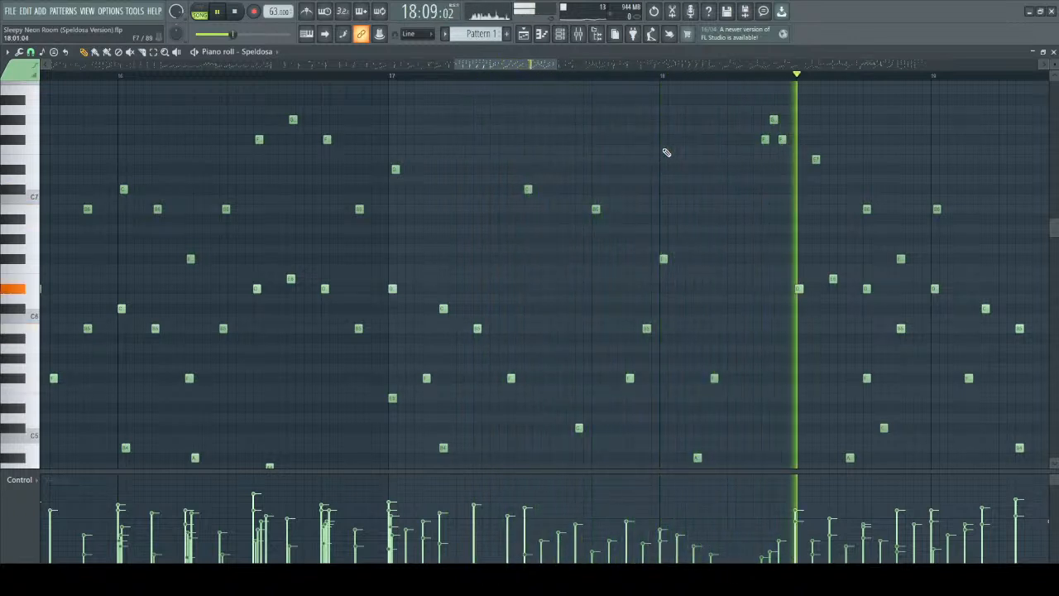
{"action": "key", "text": "space"}
Single out the high D#7, C#7, B6 and F#6 notes from bar 17 to the start of bar 18 and examine their spacing.
{"action": "left_click_drag", "start_coordinate": [366, 127], "coordinate": [695, 263]}
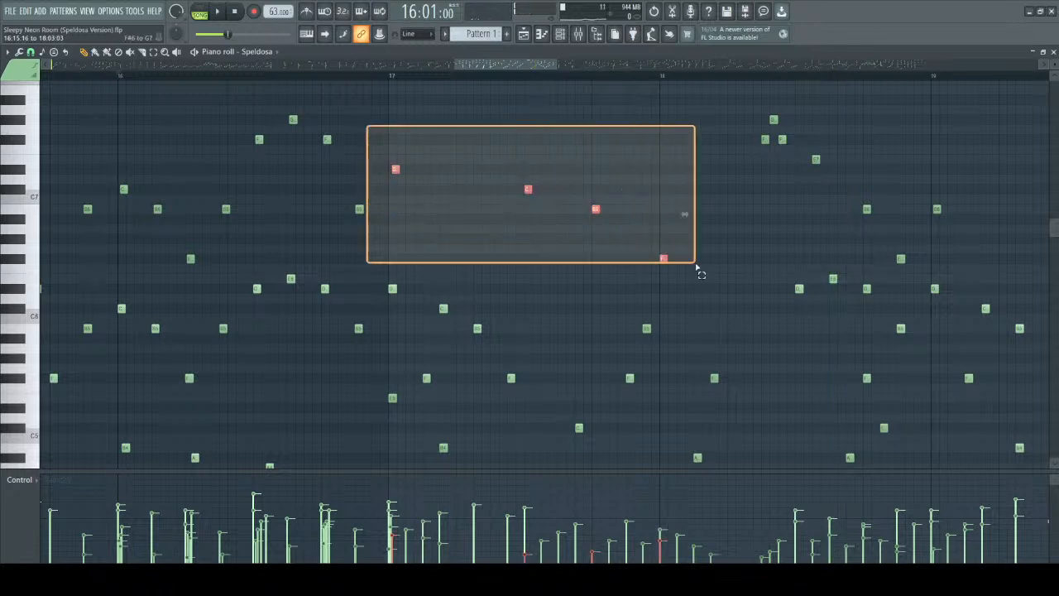
{"action": "mouse_move", "coordinate": [695, 265]}
{"action": "left_mouse_down"}
{"action": "mouse_move", "coordinate": [694, 252]}
{"action": "mouse_move", "coordinate": [691, 275]}
{"action": "left_mouse_up"}
{"action": "scroll", "coordinate": [421, 193], "scroll_direction": "up", "scroll_amount": 3}
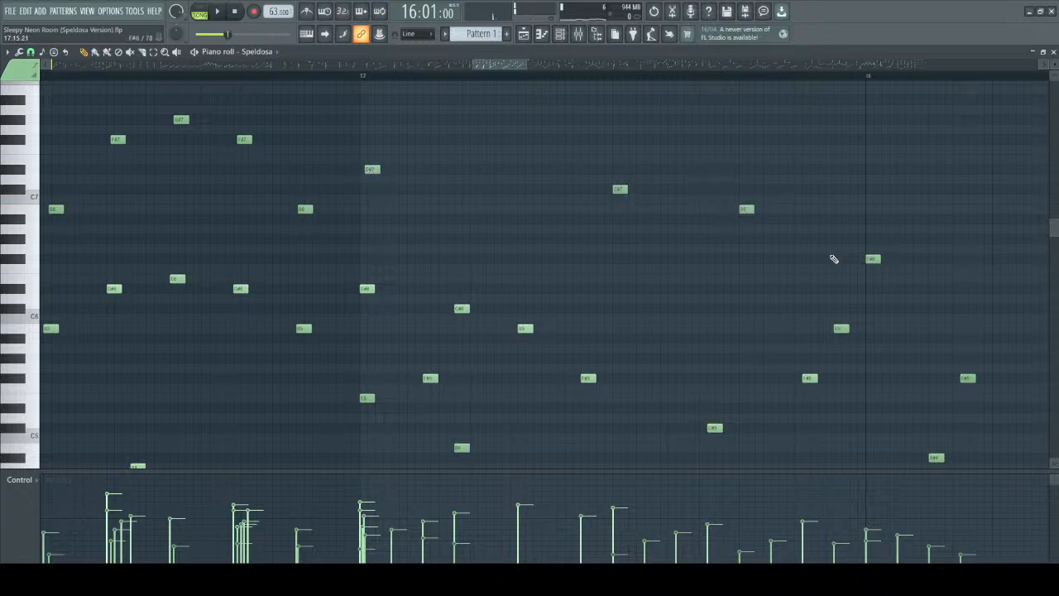
{"action": "left_click_drag", "start_coordinate": [509, 65], "coordinate": [512, 64]}
{"action": "scroll", "coordinate": [405, 173], "scroll_direction": "up", "scroll_amount": 3}
{"action": "scroll", "coordinate": [459, 194], "scroll_direction": "down", "scroll_amount": 2}
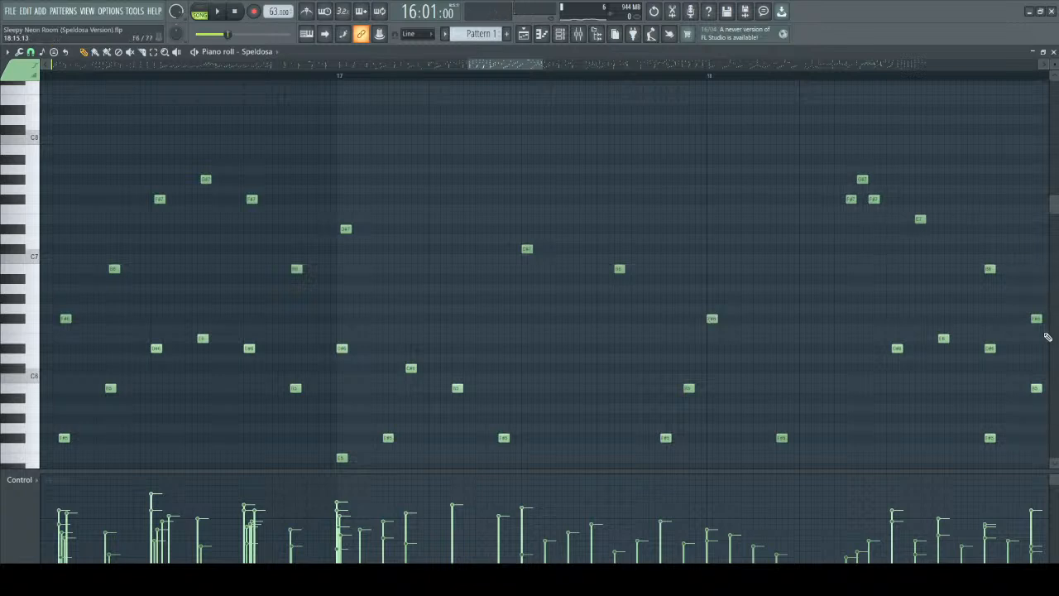
Single out the E3 bass note at the start of bar 17 and examine the chord above it.
{"action": "scroll", "coordinate": [557, 290], "scroll_direction": "down", "scroll_amount": 3}
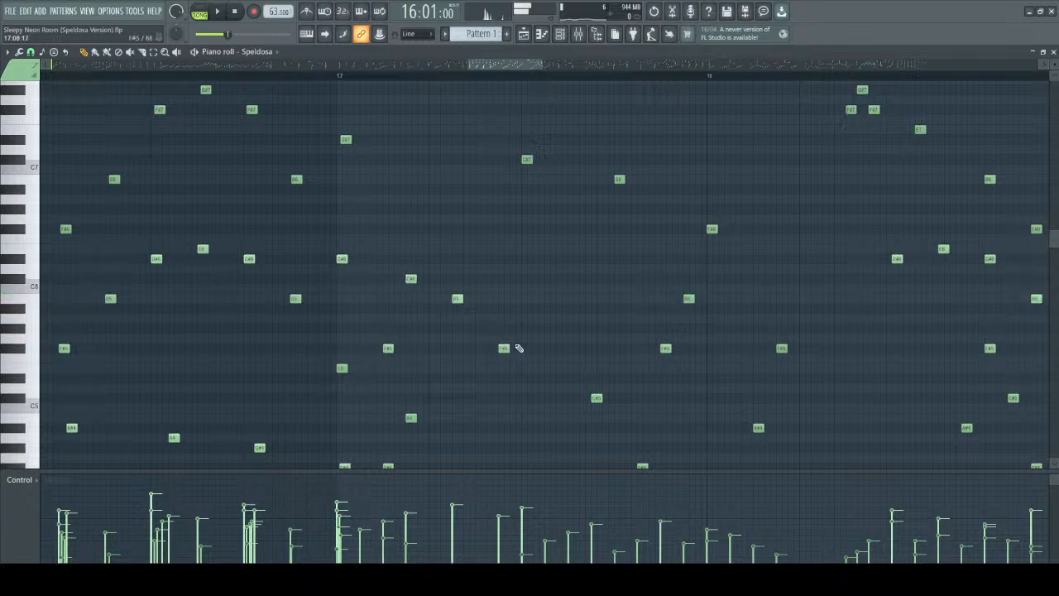
{"action": "scroll", "coordinate": [502, 346], "scroll_direction": "down", "scroll_amount": 6}
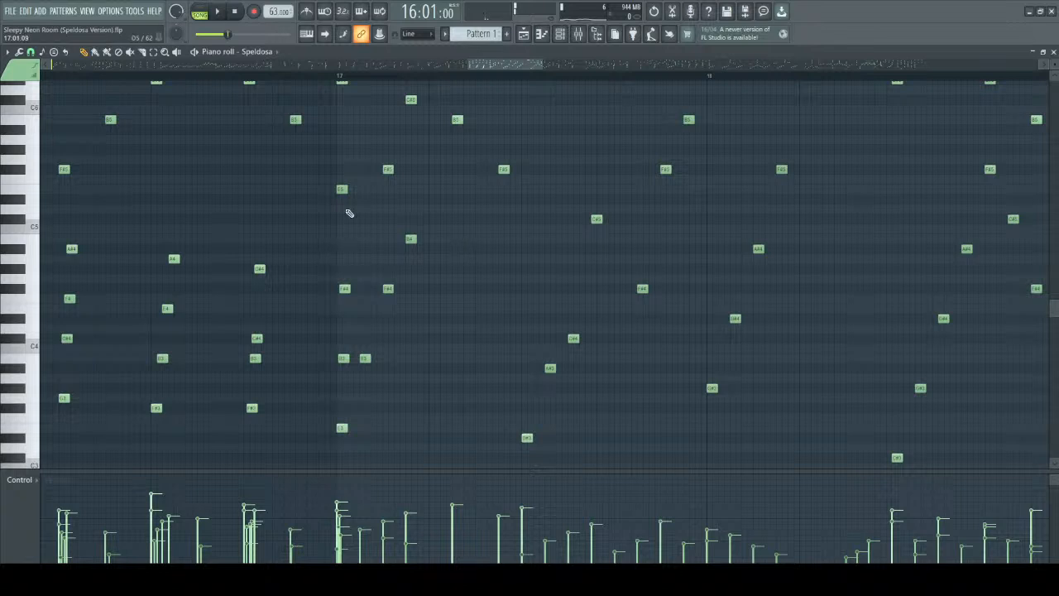
{"action": "scroll", "coordinate": [372, 439], "scroll_direction": "down", "scroll_amount": 1}
{"action": "left_click_drag", "start_coordinate": [309, 352], "coordinate": [378, 424]}
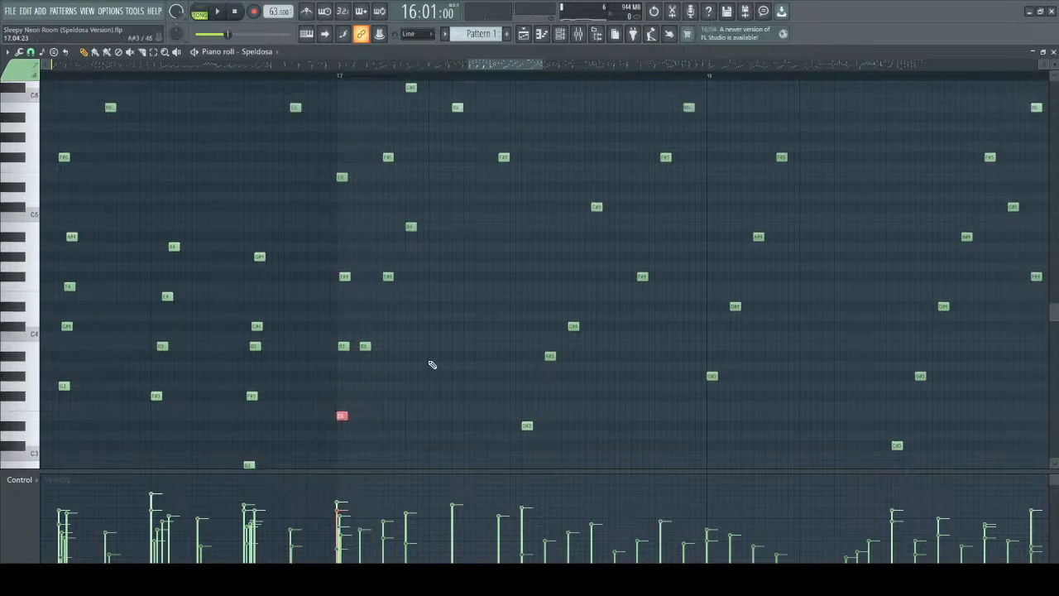
{"action": "scroll", "coordinate": [379, 146], "scroll_direction": "up", "scroll_amount": 2}
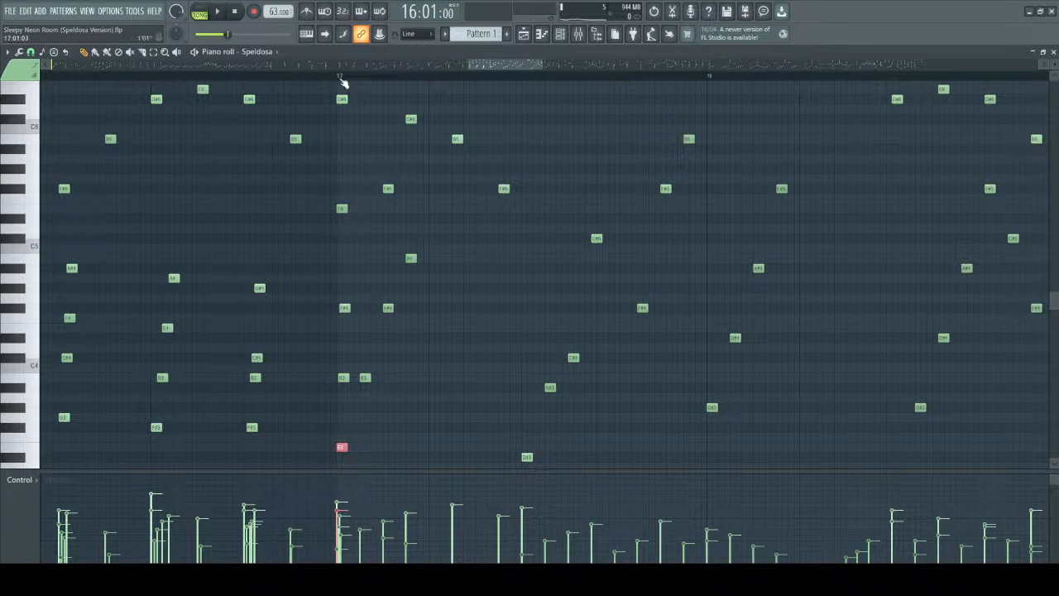
Mark out the upper notes of bar 17 and select the octave-doubled melody notes across bar 16 for comparison.
{"action": "scroll", "coordinate": [315, 143], "scroll_direction": "down", "scroll_amount": 2, "text": "ctrl"}
{"action": "scroll", "coordinate": [324, 182], "scroll_direction": "up", "scroll_amount": 8}
{"action": "left_click_drag", "start_coordinate": [329, 174], "coordinate": [680, 324]}
{"action": "left_click_drag", "start_coordinate": [331, 113], "coordinate": [761, 310]}
{"action": "left_click_drag", "start_coordinate": [518, 67], "coordinate": [487, 68]}
{"action": "left_click_drag", "start_coordinate": [318, 135], "coordinate": [570, 452]}
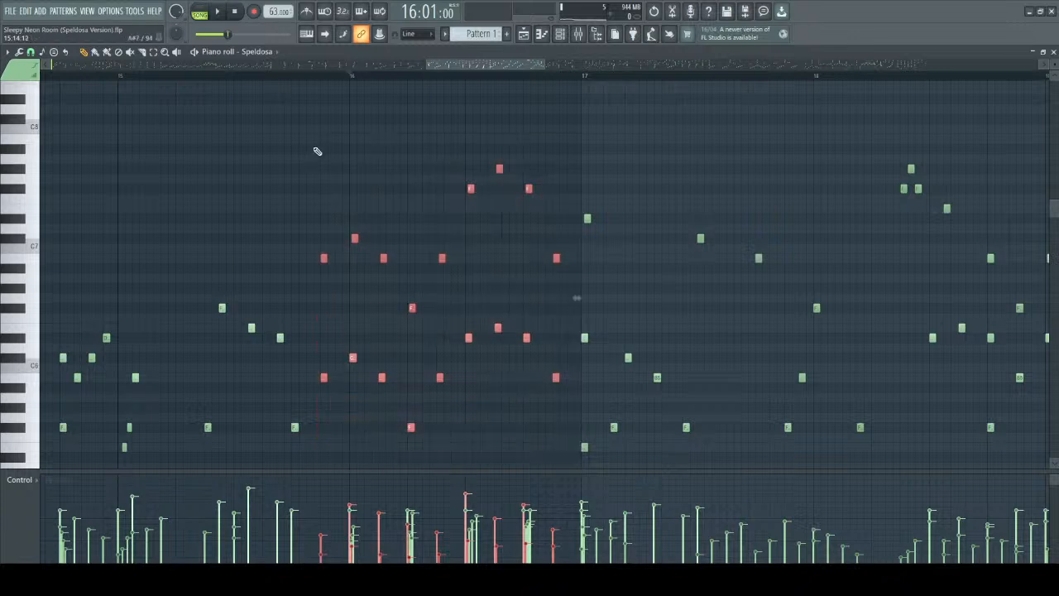
Single out the lower chord notes of bar 16 and play from the start of that bar to hear the inner line.
{"action": "scroll", "coordinate": [421, 273], "scroll_direction": "down", "scroll_amount": 7}
{"action": "left_click_drag", "start_coordinate": [336, 196], "coordinate": [539, 465]}
{"action": "scroll", "coordinate": [231, 116], "scroll_direction": "up", "scroll_amount": 3}
{"action": "left_click", "coordinate": [353, 80]}
{"action": "key", "text": "space"}
{"action": "scroll", "coordinate": [539, 207], "scroll_direction": "up", "scroll_amount": 3}
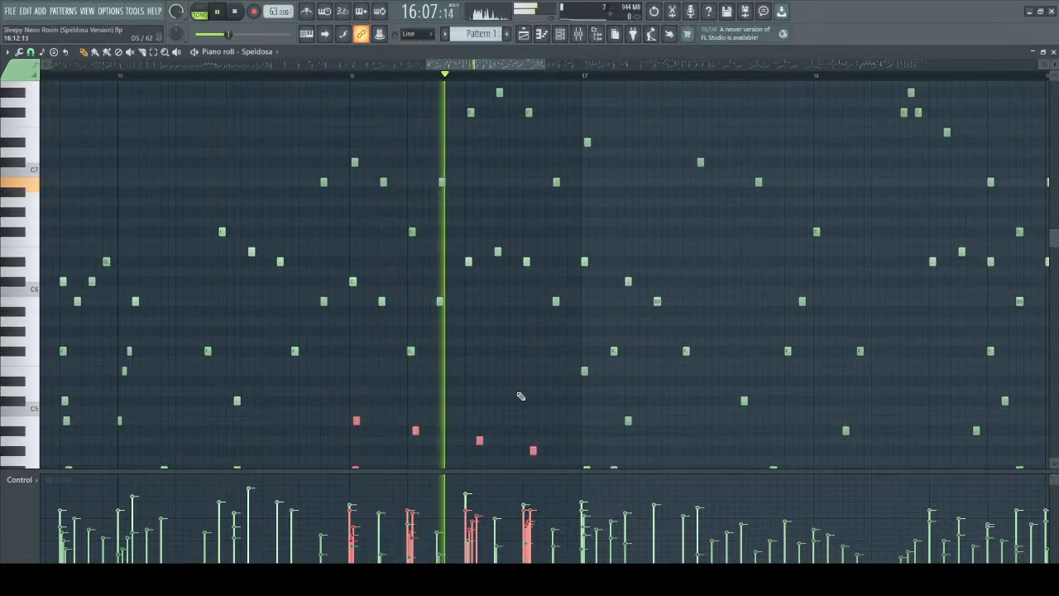
{"action": "scroll", "coordinate": [534, 392], "scroll_direction": "up", "scroll_amount": 3}
{"action": "key", "text": "space"}
Single out bar 16's upper melody and each layer of bar 17 in turn, from the high notes down to the low arpeggio.
{"action": "left_click_drag", "start_coordinate": [292, 98], "coordinate": [536, 303]}
{"action": "left_click_drag", "start_coordinate": [581, 139], "coordinate": [1031, 295]}
{"action": "scroll", "coordinate": [629, 224], "scroll_direction": "down", "scroll_amount": 3}
{"action": "left_click_drag", "start_coordinate": [582, 219], "coordinate": [954, 320]}
{"action": "scroll", "coordinate": [658, 299], "scroll_direction": "down", "scroll_amount": 3}
{"action": "left_click_drag", "start_coordinate": [561, 297], "coordinate": [988, 438]}
{"action": "scroll", "coordinate": [741, 354], "scroll_direction": "down", "scroll_amount": 3}
{"action": "left_click_drag", "start_coordinate": [596, 305], "coordinate": [822, 469]}
{"action": "scroll", "coordinate": [662, 289], "scroll_direction": "down", "scroll_amount": 4}
{"action": "scroll", "coordinate": [729, 341], "scroll_direction": "up", "scroll_amount": 3}
{"action": "scroll", "coordinate": [727, 340], "scroll_direction": "up", "scroll_amount": 1}
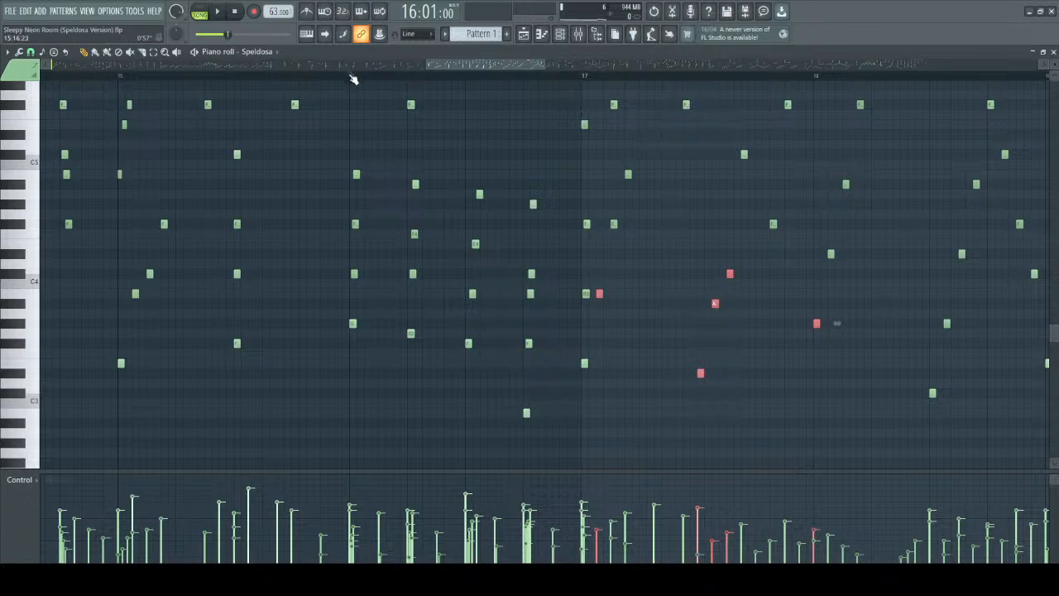
Clear the note selection and play from the start of bar 16 to the middle of bar 17.
{"action": "key", "text": "space"}
{"action": "scroll", "coordinate": [459, 203], "scroll_direction": "down", "scroll_amount": 1}
{"action": "scroll", "coordinate": [460, 203], "scroll_direction": "up", "scroll_amount": 3}
{"action": "key", "text": "ctrl+d"}
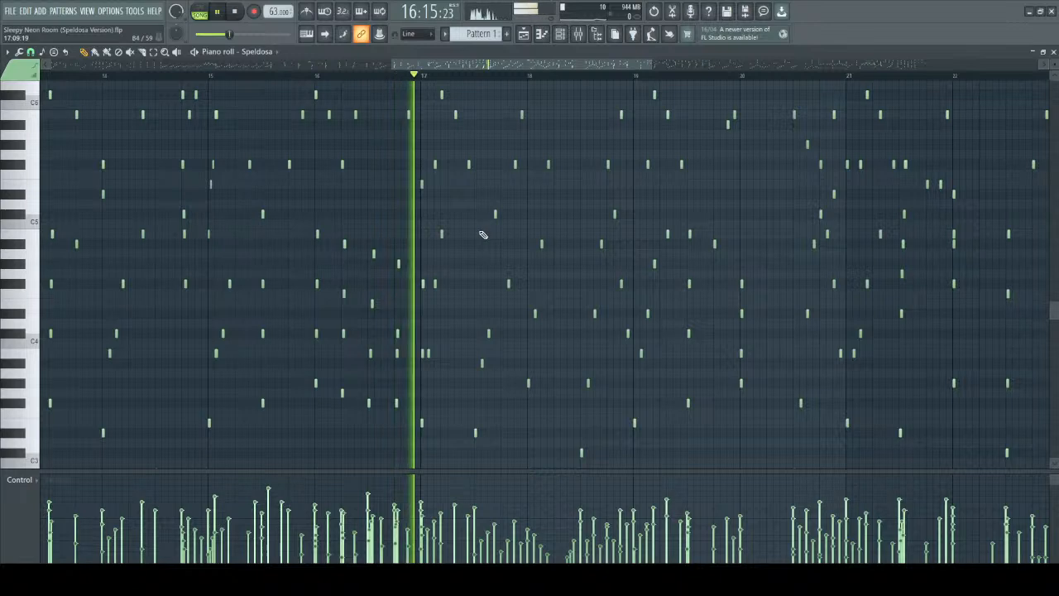
{"action": "scroll", "coordinate": [484, 285], "scroll_direction": "up", "scroll_amount": 2}
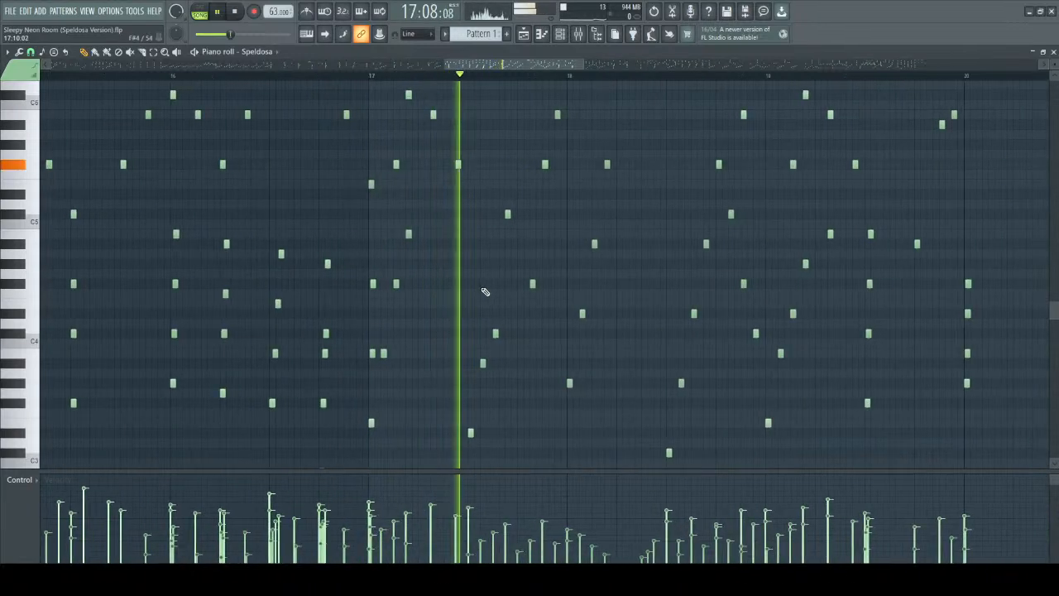
{"action": "key", "text": "space"}
Play the first half of bar 17 from its start to hear the opening chord and the inner notes following it.
{"action": "scroll", "coordinate": [485, 291], "scroll_direction": "up", "scroll_amount": 1}
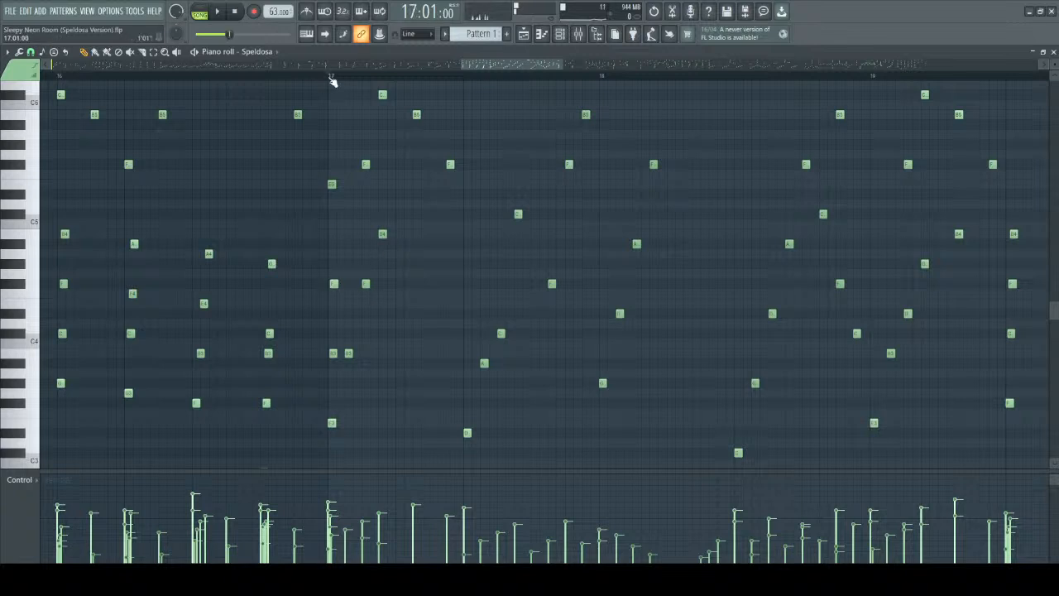
{"action": "key", "text": "space"}
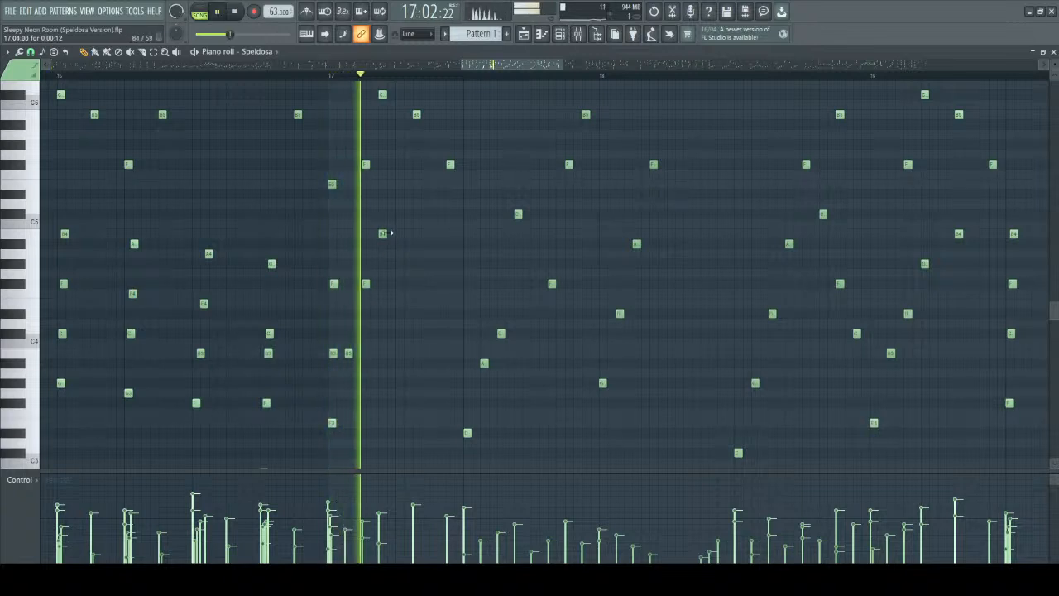
{"action": "key", "text": "space"}
{"action": "key", "text": "space"}
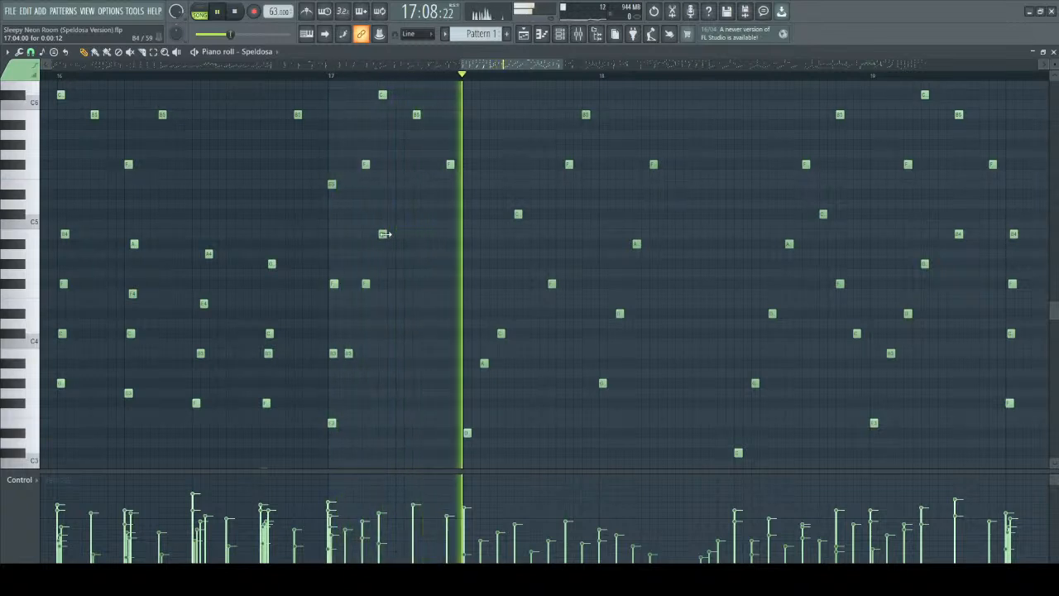
{"action": "key", "text": "space"}
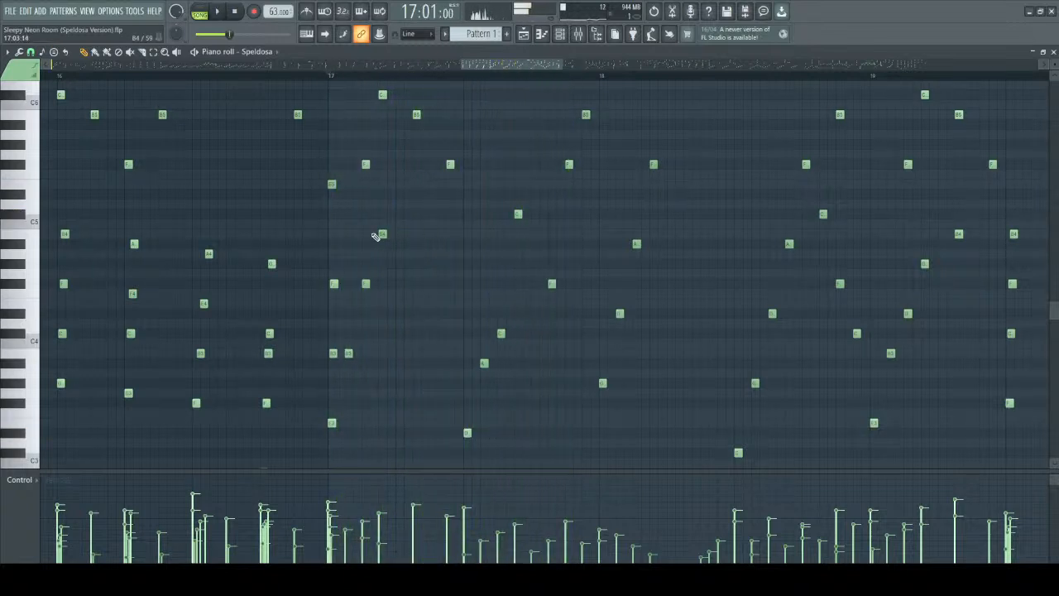
Point out the F#4 late in bar 17 and replay the bar to hear how its arpeggio unfolds.
{"action": "left_click", "coordinate": [551, 282]}
{"action": "key", "text": "space"}
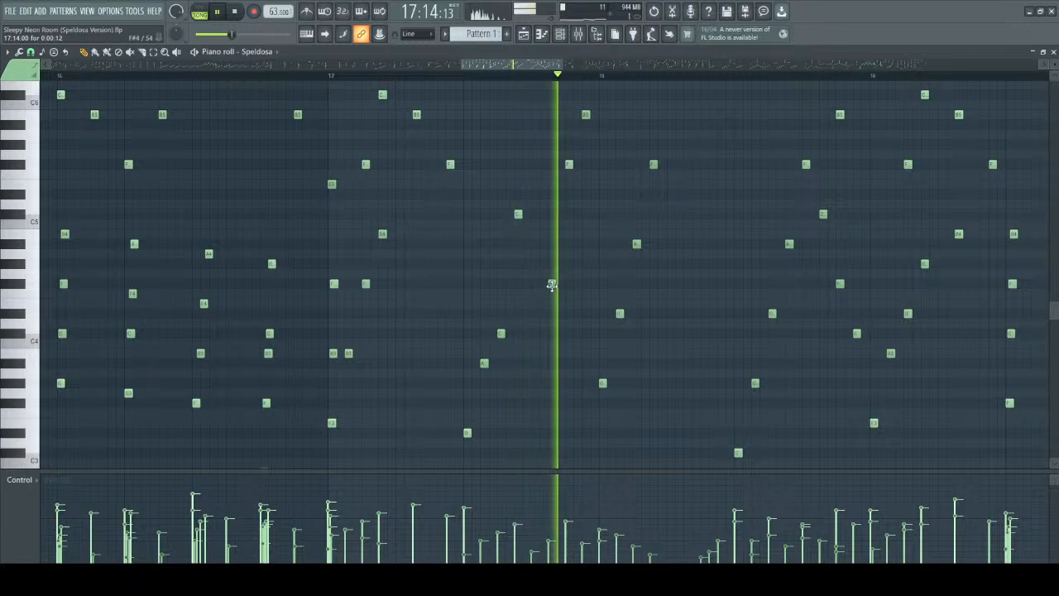
{"action": "key", "text": "space"}
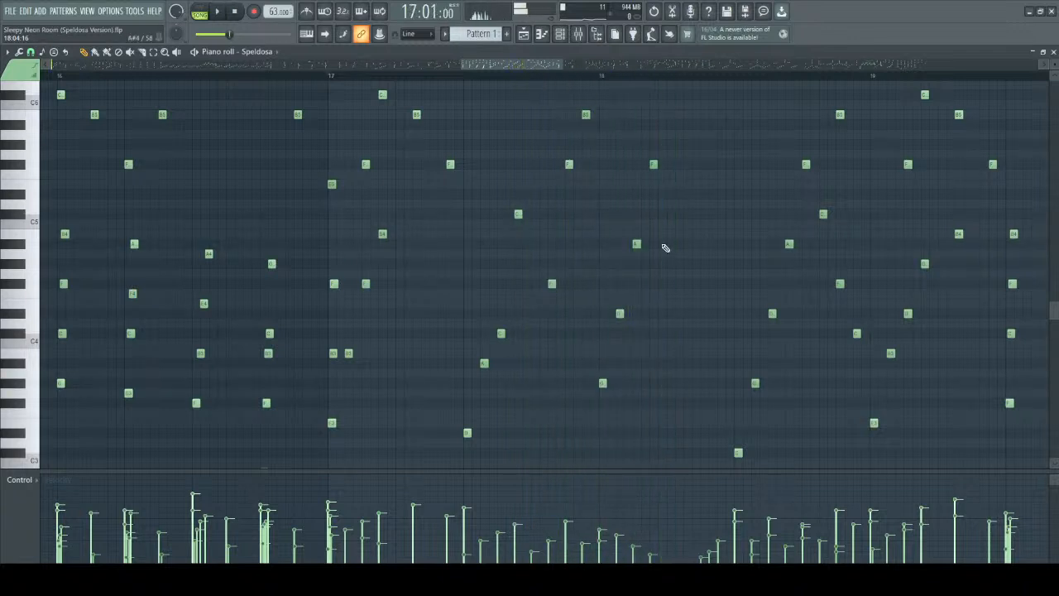
{"action": "scroll", "coordinate": [674, 285], "scroll_direction": "up", "scroll_amount": 3}
{"action": "left_click_drag", "start_coordinate": [518, 66], "coordinate": [516, 65]}
{"action": "key", "text": "space"}
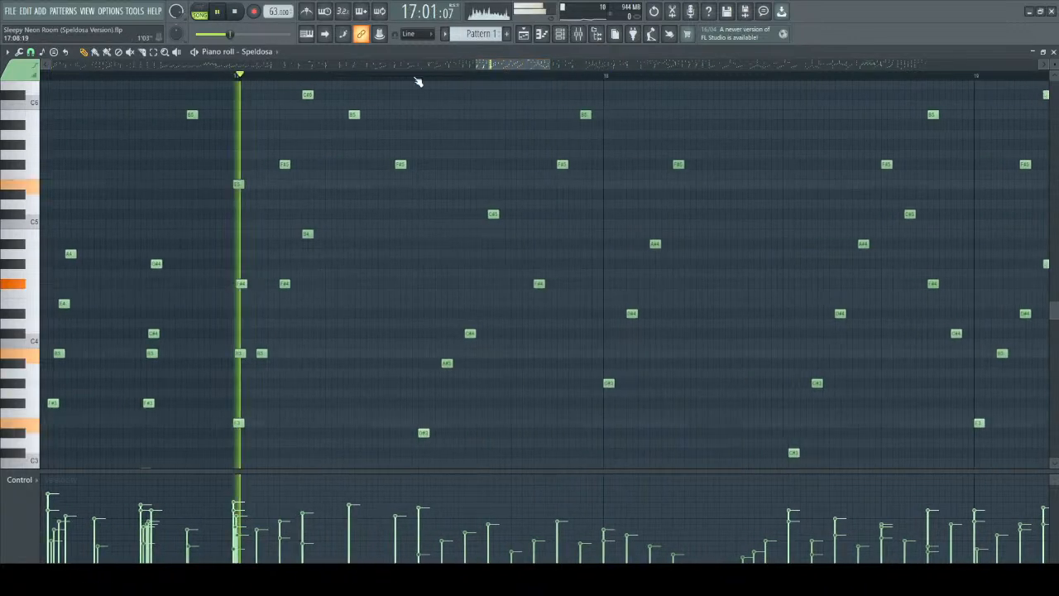
{"action": "scroll", "coordinate": [466, 262], "scroll_direction": "down", "scroll_amount": 3}
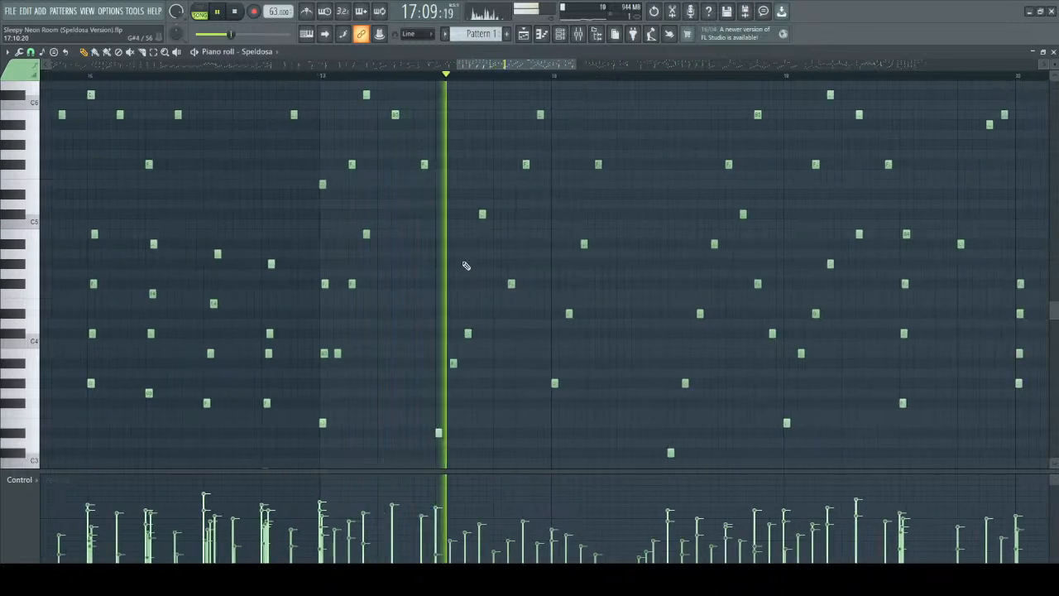
{"action": "key", "text": "space"}
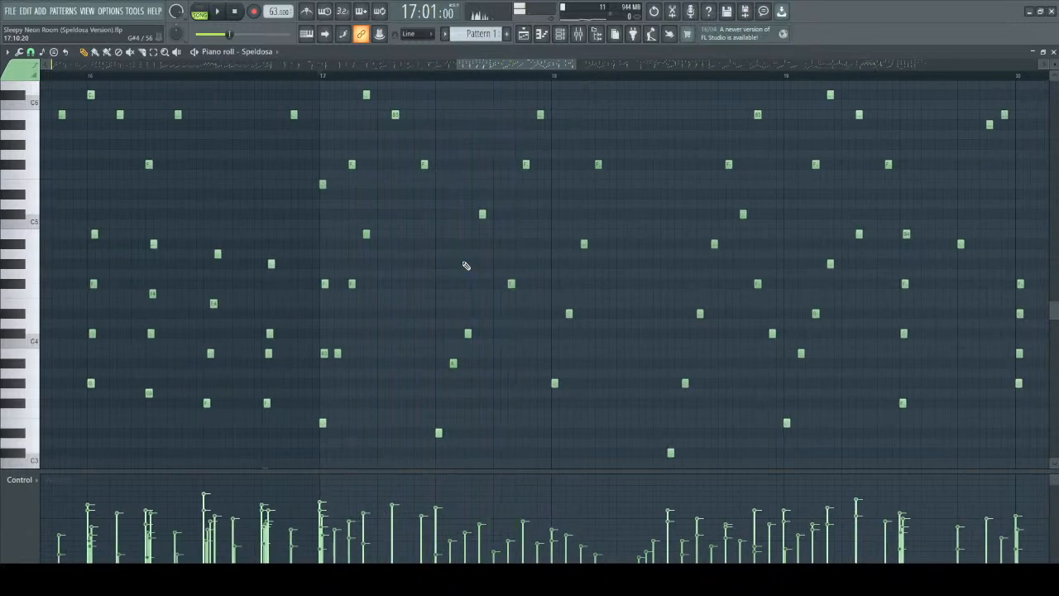
Mark out the sparse high notes from bar 17 into bar 18 and play from bar 17 to hear them.
{"action": "scroll", "coordinate": [465, 265], "scroll_direction": "up", "scroll_amount": 4}
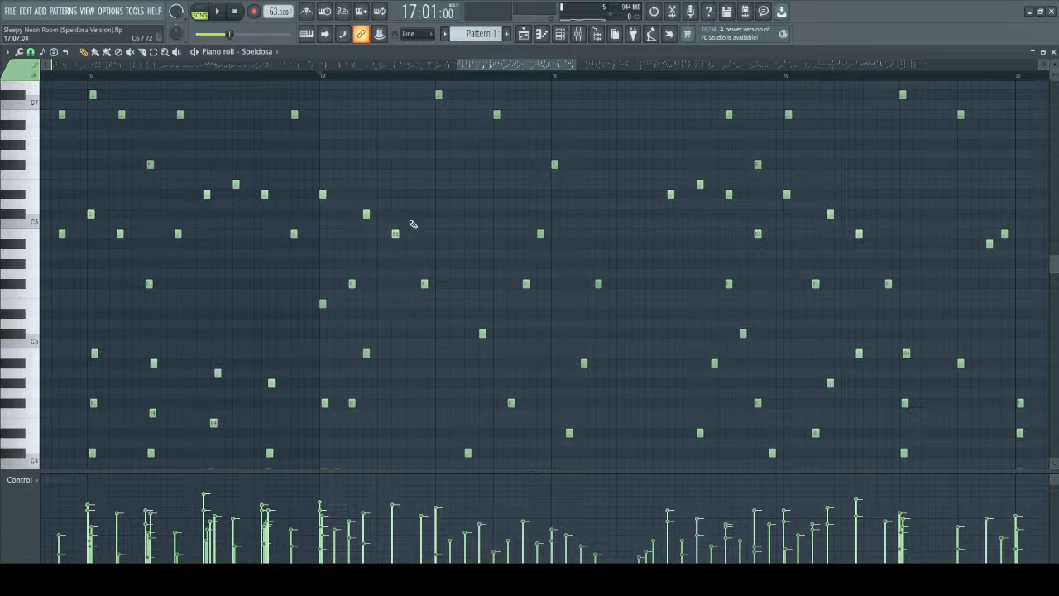
{"action": "scroll", "coordinate": [413, 224], "scroll_direction": "up", "scroll_amount": 6}
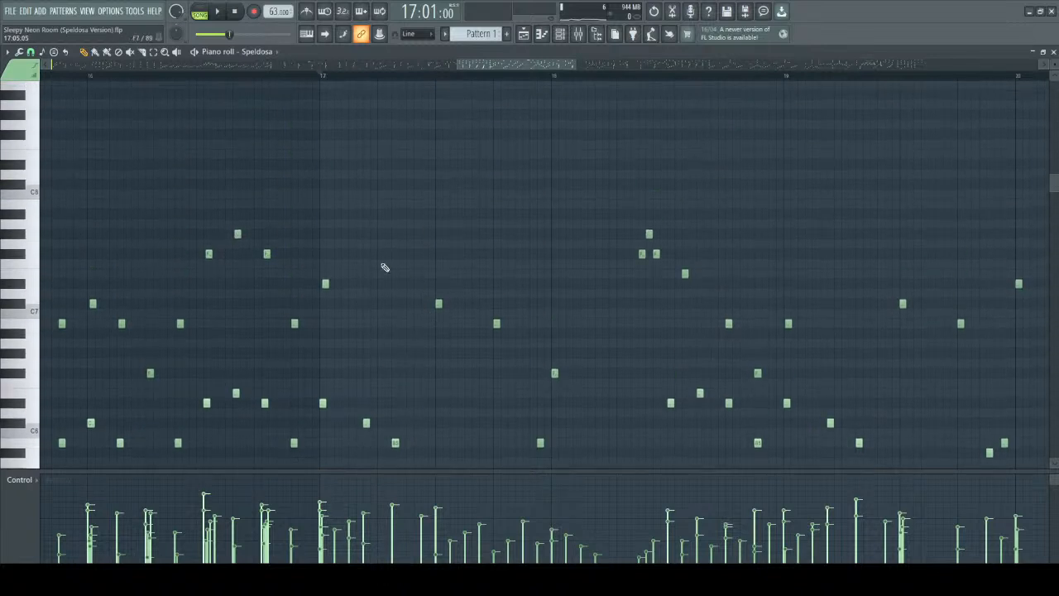
{"action": "left_click_drag", "start_coordinate": [313, 140], "coordinate": [730, 378], "text": "ctrl"}
{"action": "left_click", "coordinate": [426, 240], "text": "ctrl"}
{"action": "key", "text": "space"}
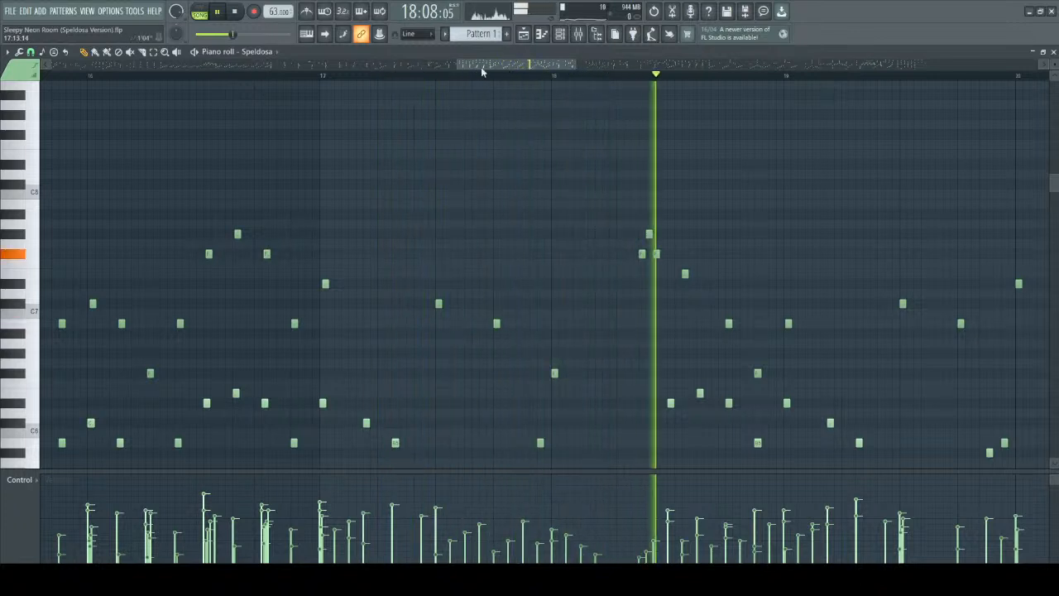
Follow playback into bar 19, mark out the sparse high notes in its second half and stop.
{"action": "left_click_drag", "start_coordinate": [485, 69], "coordinate": [513, 71]}
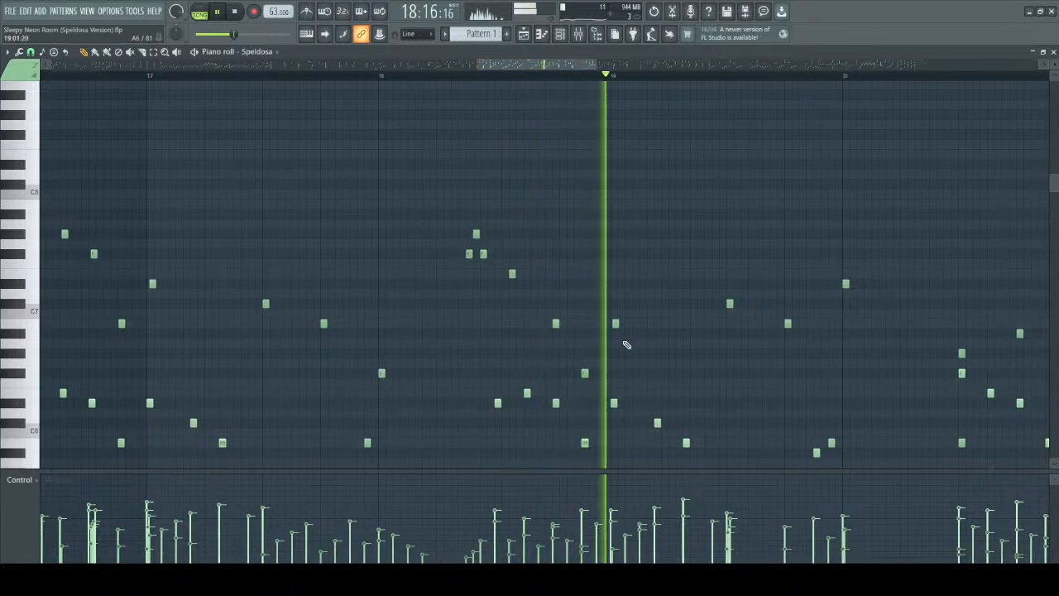
{"action": "scroll", "coordinate": [747, 269], "scroll_direction": "down", "scroll_amount": 1}
{"action": "left_click_drag", "start_coordinate": [707, 191], "coordinate": [886, 308]}
{"action": "left_click", "coordinate": [594, 136], "text": "ctrl"}
{"action": "key", "text": "space"}
Play from the start of bar 17 into bar 19 while following the notes between C4 and C7.
{"action": "left_click_drag", "start_coordinate": [513, 66], "coordinate": [491, 65]}
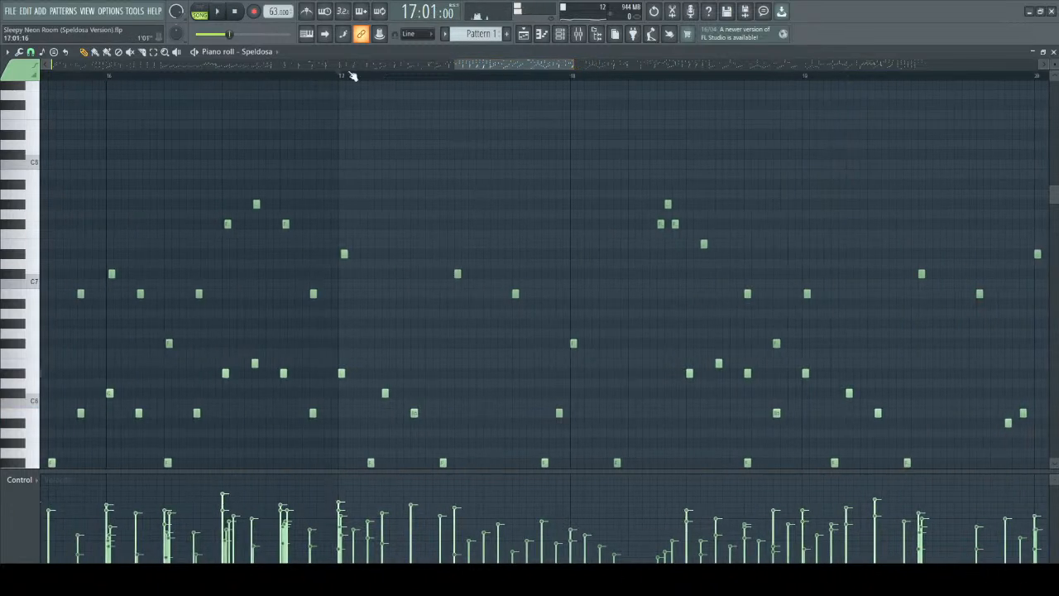
{"action": "key", "text": "space"}
{"action": "scroll", "coordinate": [498, 216], "scroll_direction": "down", "scroll_amount": 2}
{"action": "scroll", "coordinate": [499, 216], "scroll_direction": "down", "scroll_amount": 4}
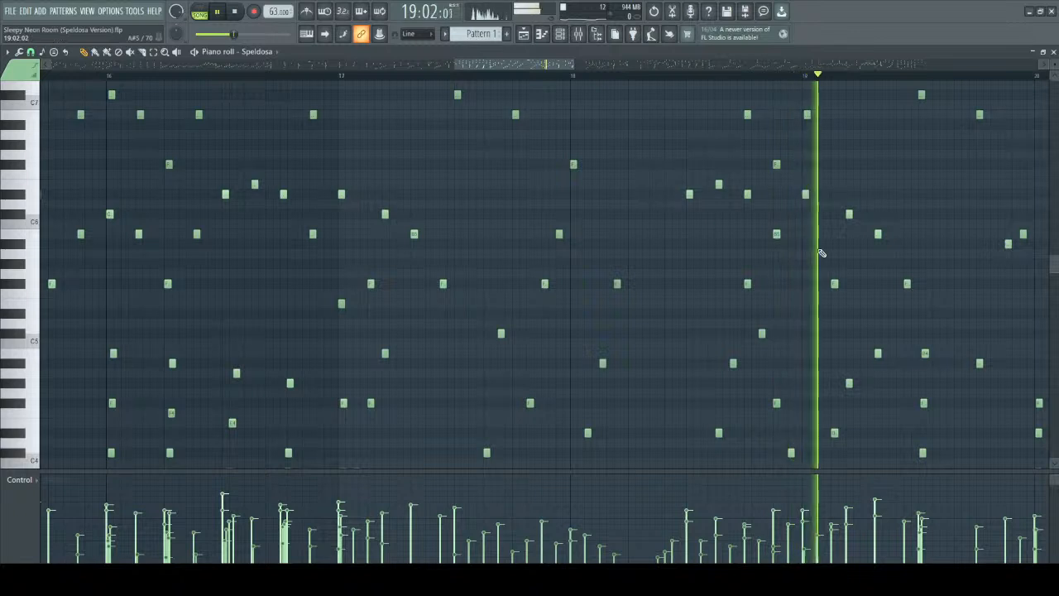
{"action": "key", "text": "space"}
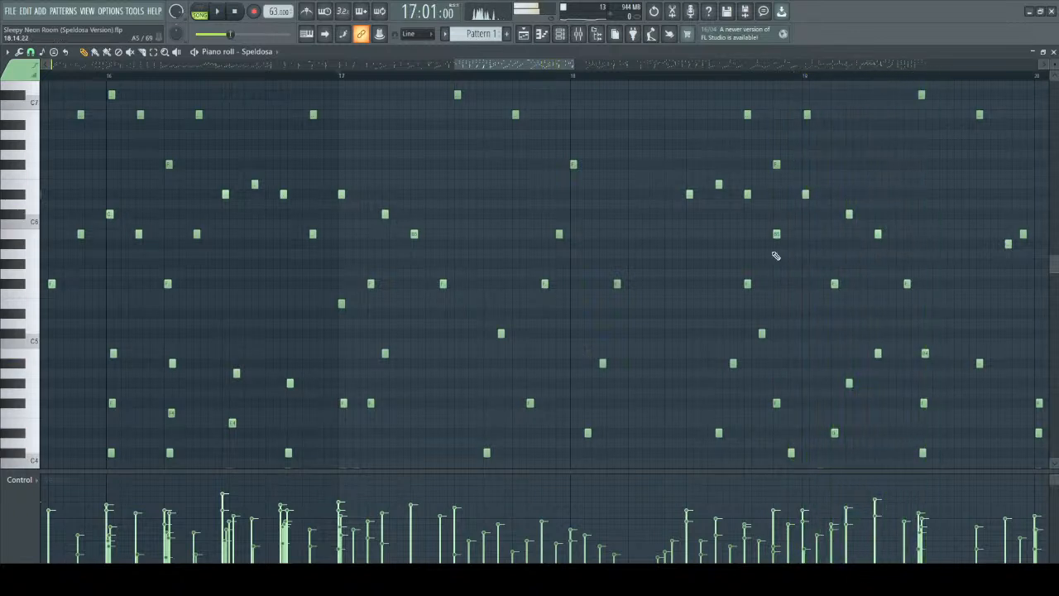
Replay from bar 17 to the middle of bar 18 while following the lower notes between C3 and C6.
{"action": "scroll", "coordinate": [535, 206], "scroll_direction": "down", "scroll_amount": 4}
{"action": "key", "text": "space"}
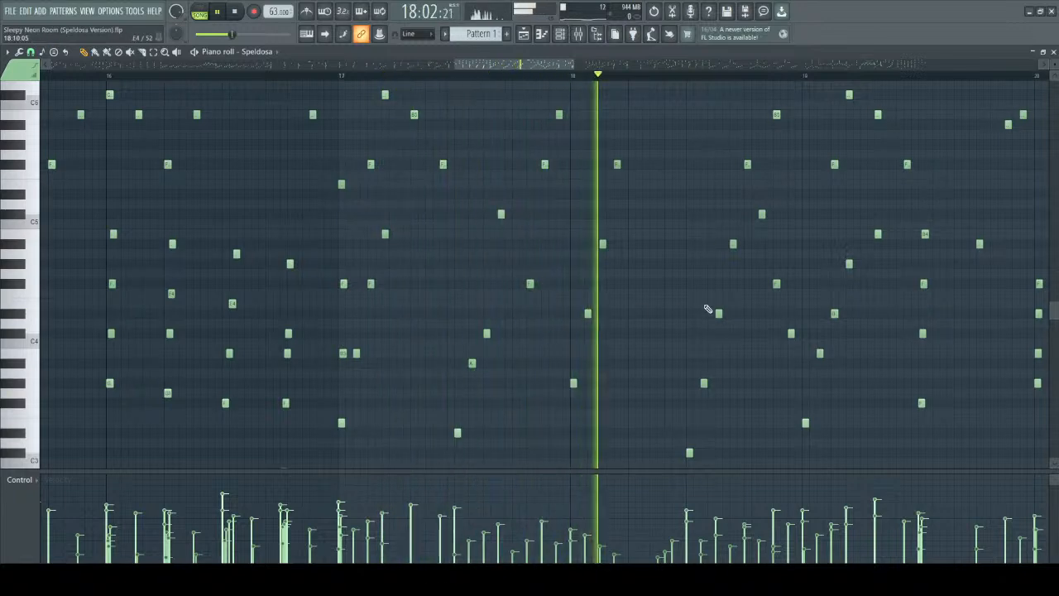
{"action": "scroll", "coordinate": [662, 330], "scroll_direction": "up", "scroll_amount": 2, "text": "ctrl"}
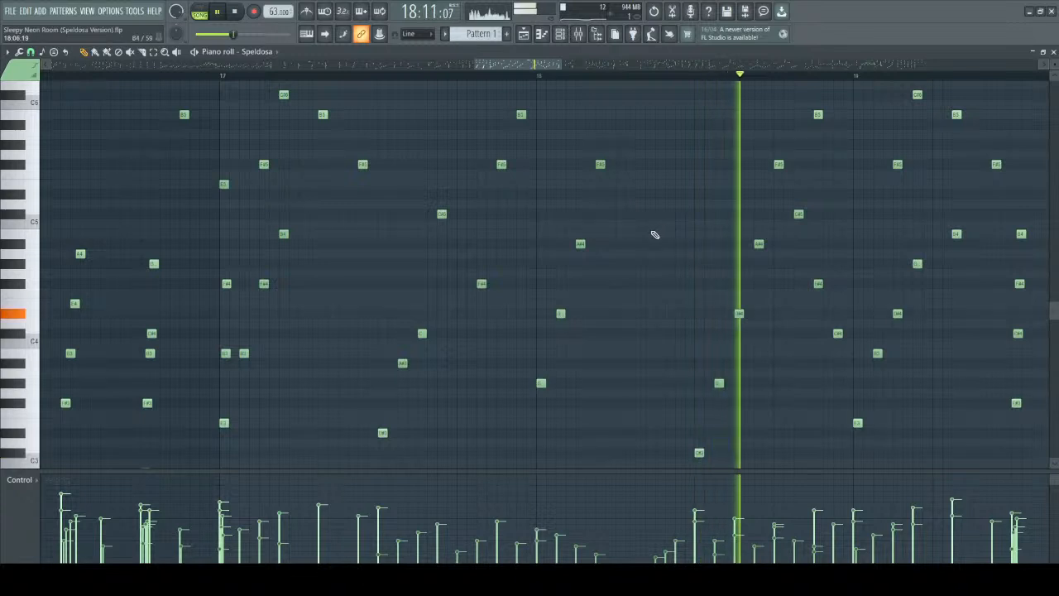
{"action": "key", "text": "space"}
Mark out the rising arpeggio in the second half of bar 18 and clear the marking.
{"action": "left_click_drag", "start_coordinate": [686, 132], "coordinate": [841, 446]}
{"action": "scroll", "coordinate": [704, 333], "scroll_direction": "up", "scroll_amount": 2}
{"action": "right_click", "coordinate": [681, 215]}
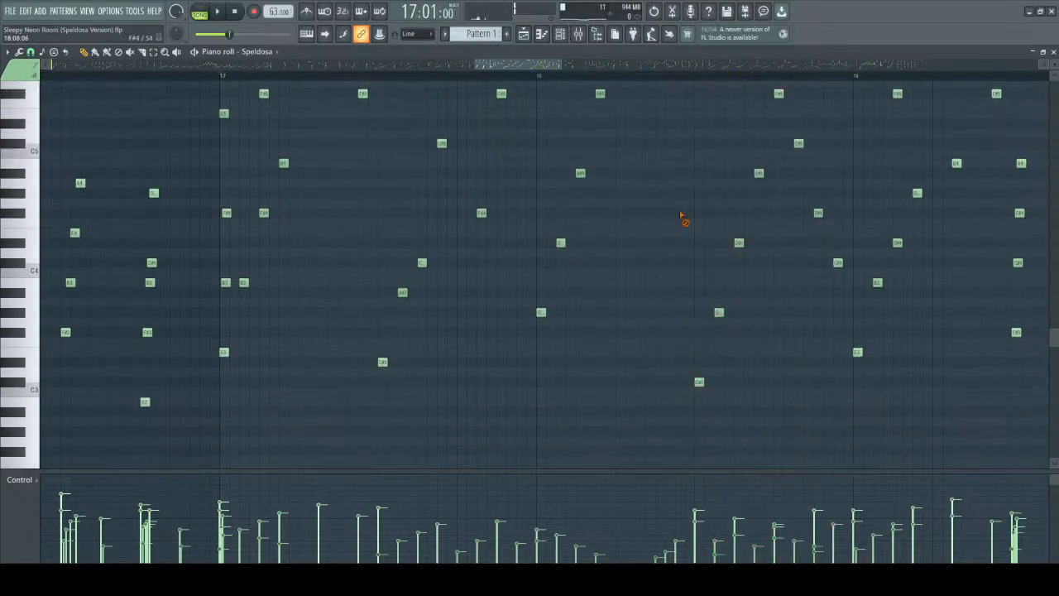
{"action": "scroll", "coordinate": [662, 219], "scroll_direction": "up", "scroll_amount": 4}
{"action": "scroll", "coordinate": [421, 185], "scroll_direction": "down", "scroll_amount": 1, "text": "ctrl"}
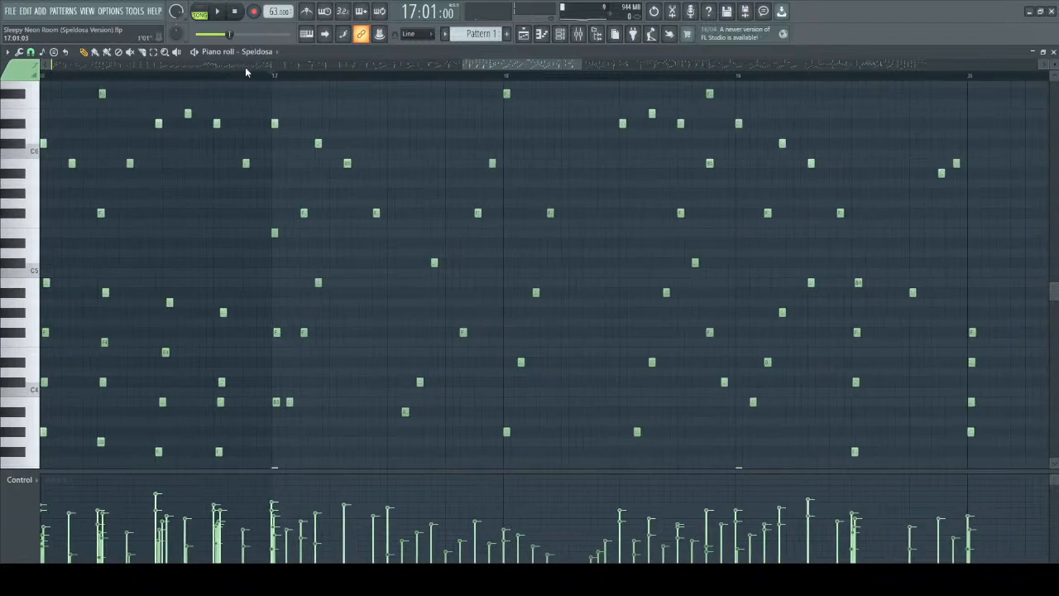
Play from the start of bar 17 through bar 19, following both the high melody and the lower arpeggio notes.
{"action": "key", "text": "space"}
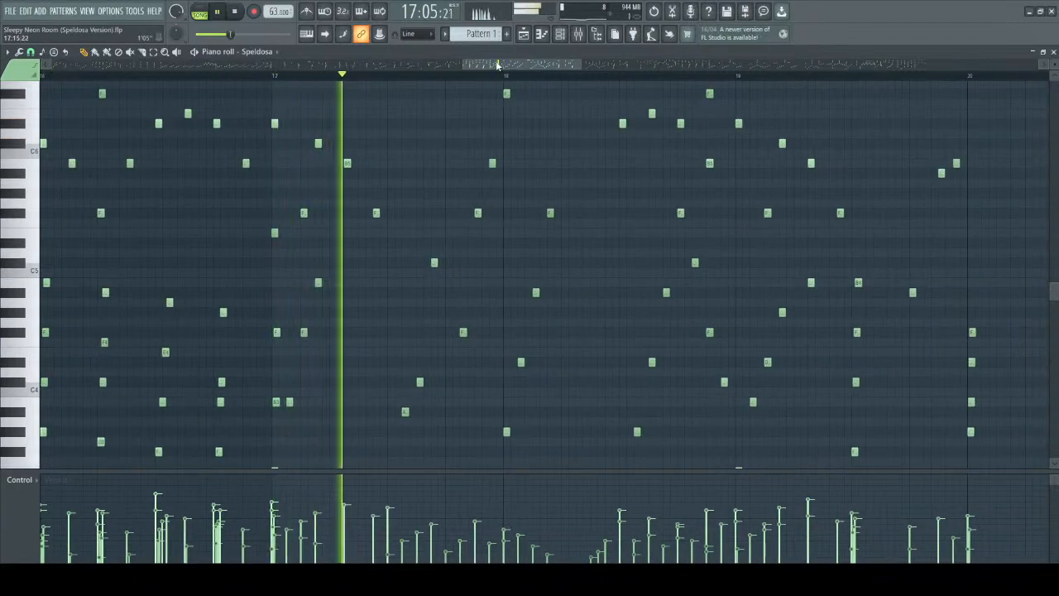
{"action": "left_click_drag", "start_coordinate": [497, 63], "coordinate": [500, 66]}
{"action": "scroll", "coordinate": [526, 180], "scroll_direction": "down", "scroll_amount": 1, "text": "ctrl"}
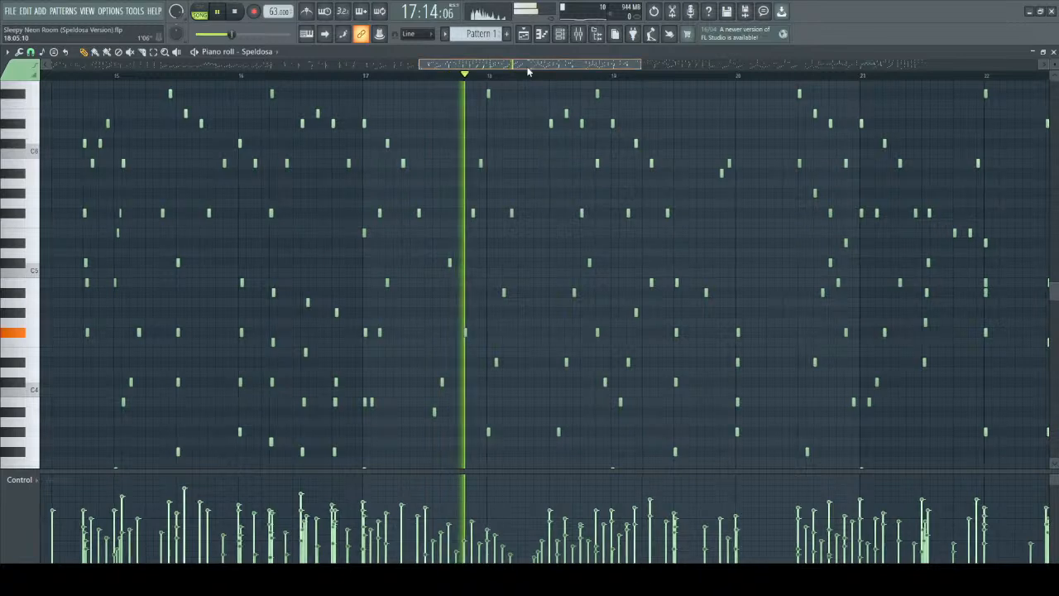
{"action": "left_click_drag", "start_coordinate": [526, 65], "coordinate": [548, 68]}
{"action": "scroll", "coordinate": [588, 152], "scroll_direction": "up", "scroll_amount": 4}
{"action": "scroll", "coordinate": [601, 246], "scroll_direction": "up", "scroll_amount": 4}
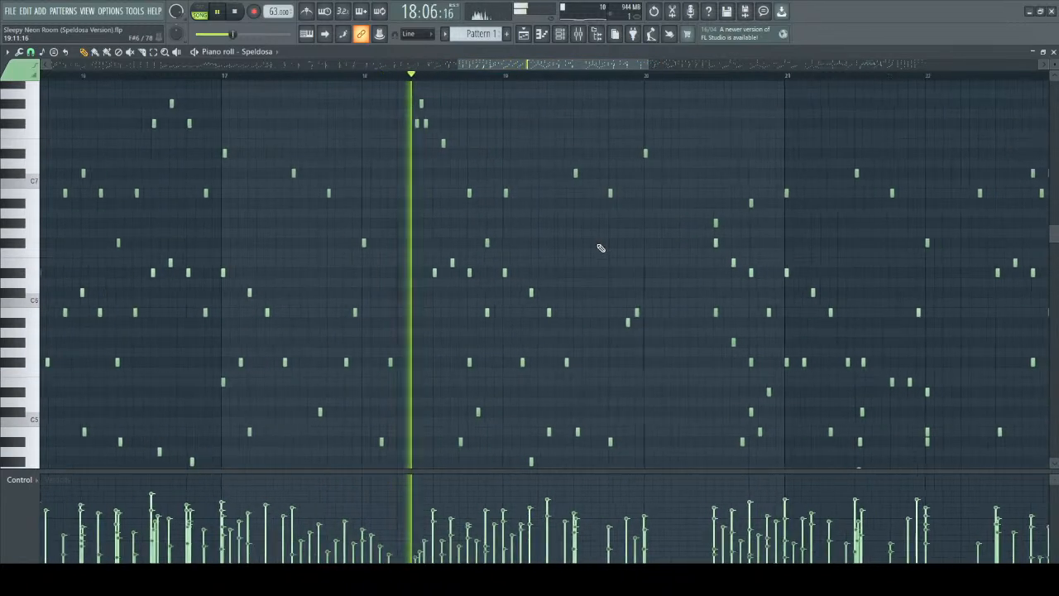
{"action": "scroll", "coordinate": [600, 215], "scroll_direction": "down", "scroll_amount": 4}
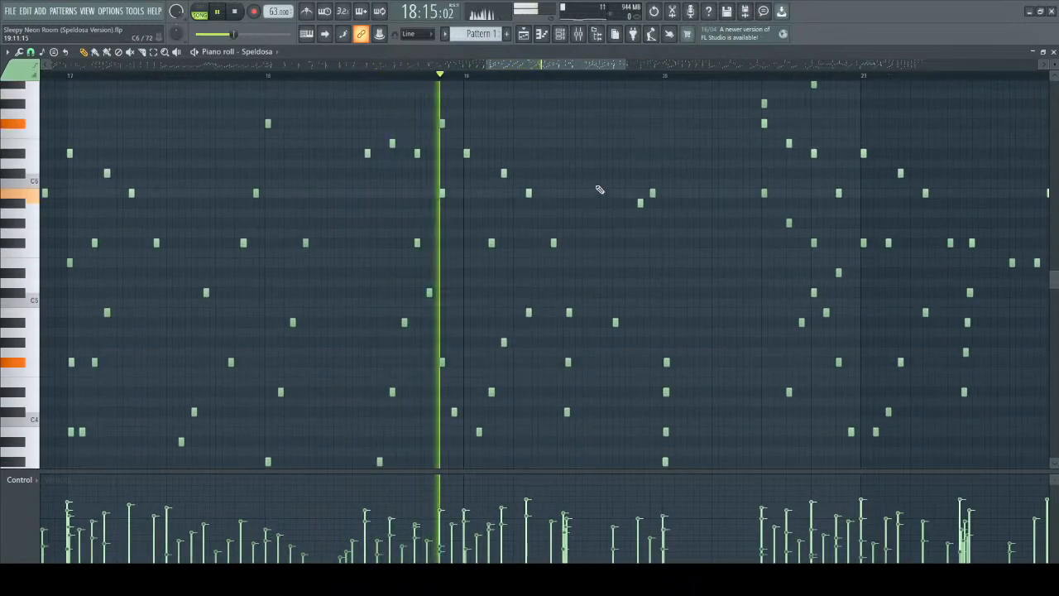
{"action": "scroll", "coordinate": [599, 189], "scroll_direction": "down", "scroll_amount": 3}
{"action": "scroll", "coordinate": [496, 236], "scroll_direction": "down", "scroll_amount": 2}
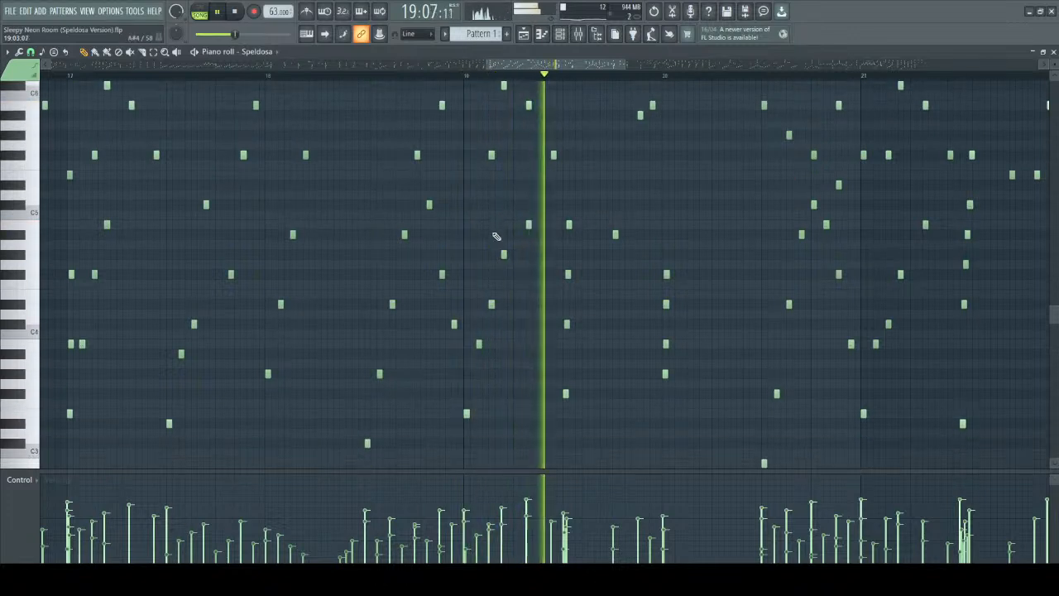
{"action": "scroll", "coordinate": [526, 316], "scroll_direction": "up", "scroll_amount": 3}
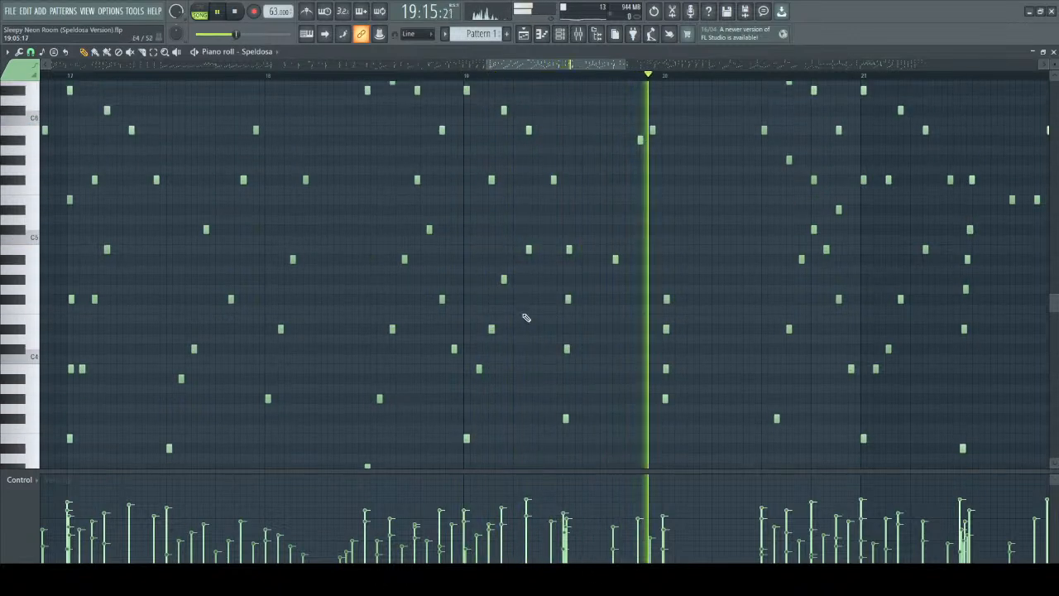
{"action": "left_click_drag", "start_coordinate": [542, 65], "coordinate": [596, 66]}
{"action": "key", "text": "space"}
Audition the notes of the arpeggio in the second half of bar 20, including F#3, D#4, C#5 and B4.
{"action": "scroll", "coordinate": [396, 270], "scroll_direction": "down", "scroll_amount": 8}
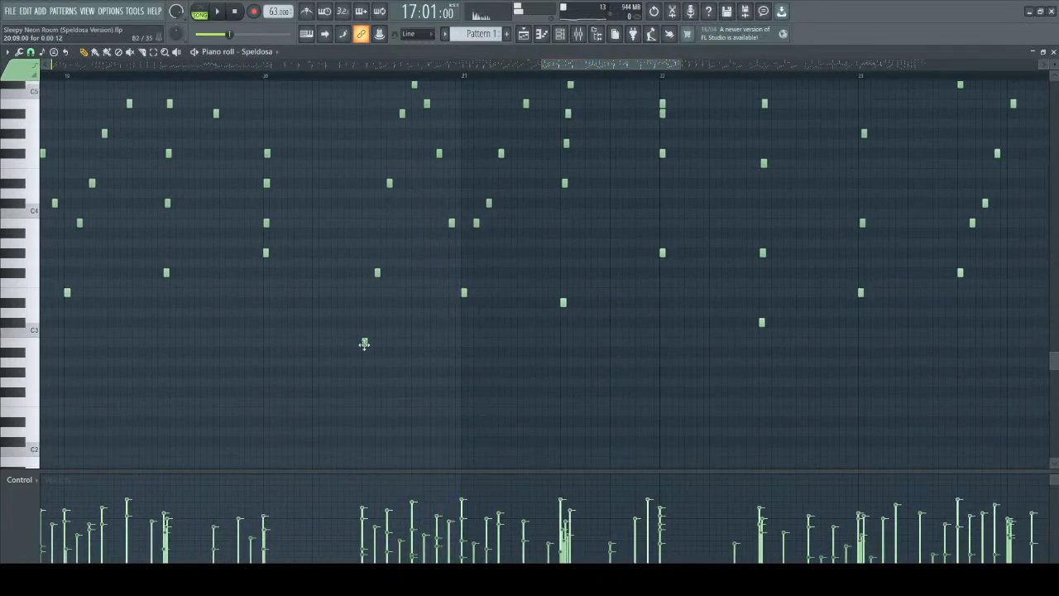
{"action": "left_click", "coordinate": [377, 273]}
{"action": "left_click", "coordinate": [389, 184]}
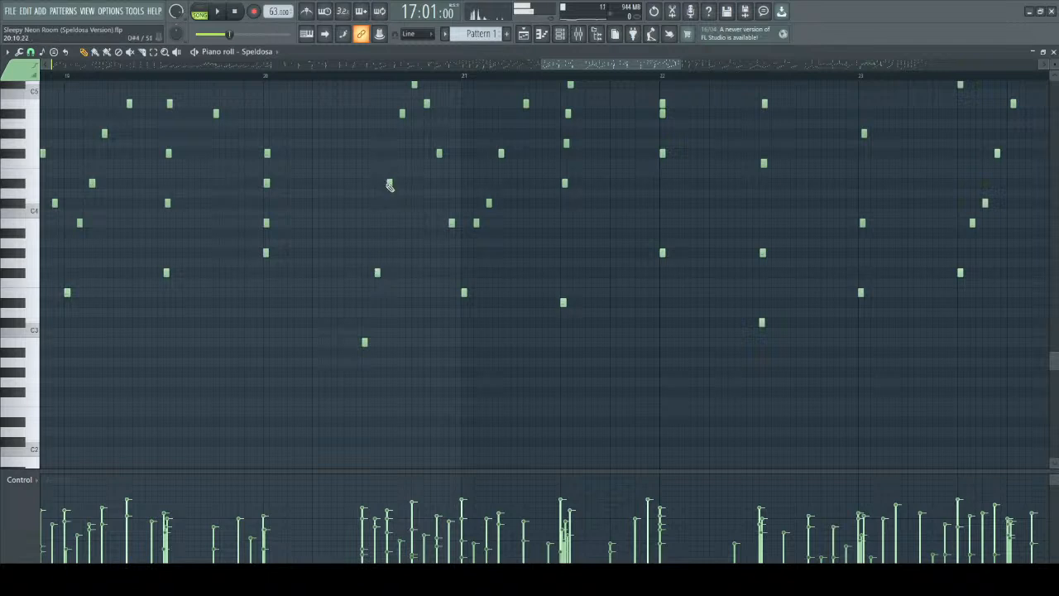
{"action": "scroll", "coordinate": [389, 188], "scroll_direction": "up", "scroll_amount": 3}
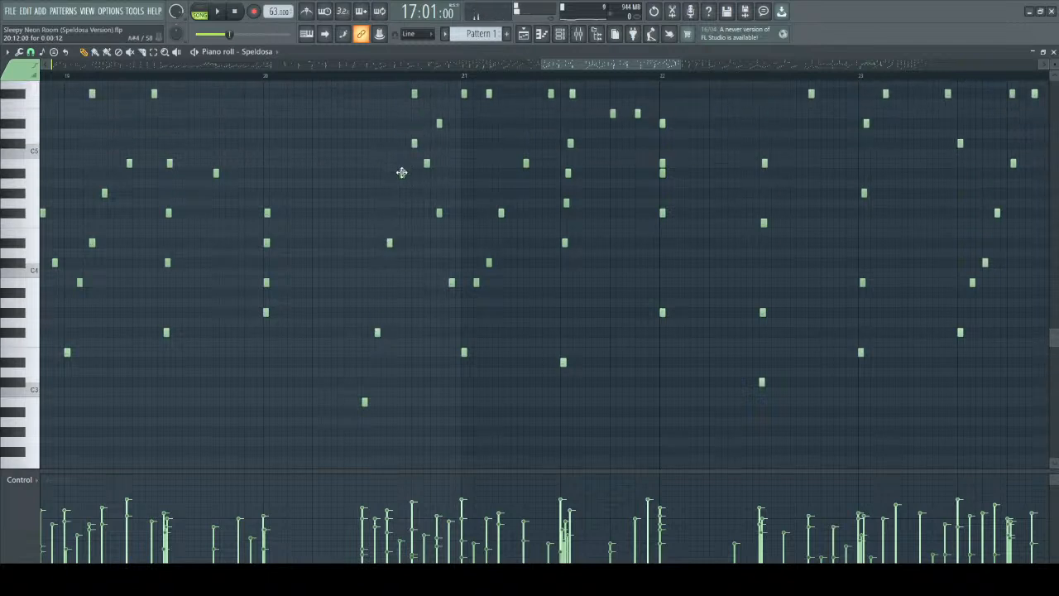
{"action": "left_click", "coordinate": [412, 143]}
{"action": "left_click", "coordinate": [426, 164]}
{"action": "scroll", "coordinate": [427, 164], "scroll_direction": "up", "scroll_amount": 3}
Mark out the rising half, the falling half and the whole of bar 20's arpeggio, then clear the selection.
{"action": "left_click", "coordinate": [310, 402]}
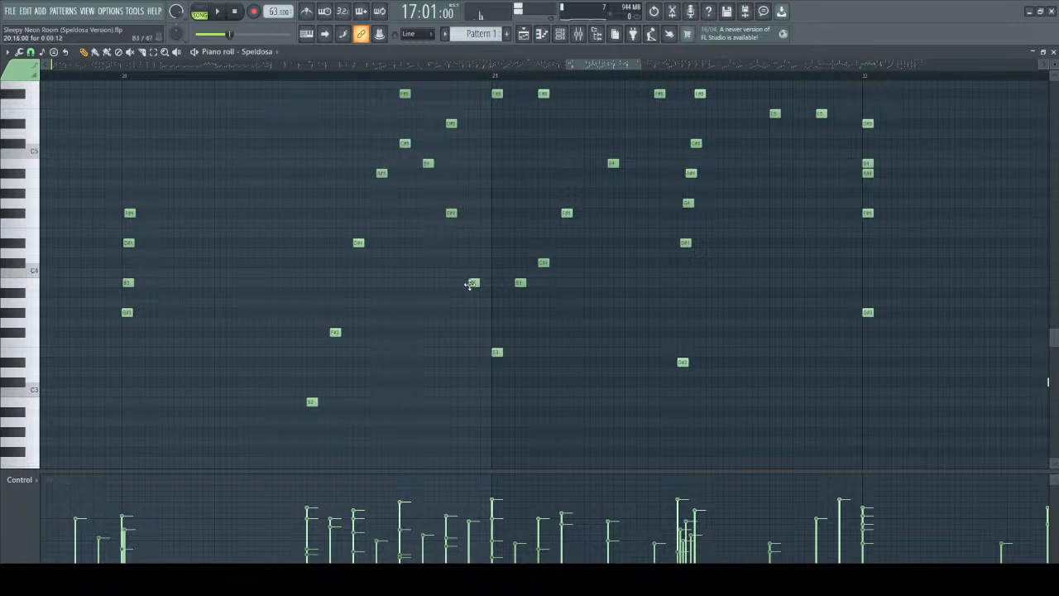
{"action": "left_click_drag", "start_coordinate": [292, 137], "coordinate": [398, 436]}
{"action": "left_click_drag", "start_coordinate": [396, 137], "coordinate": [488, 379]}
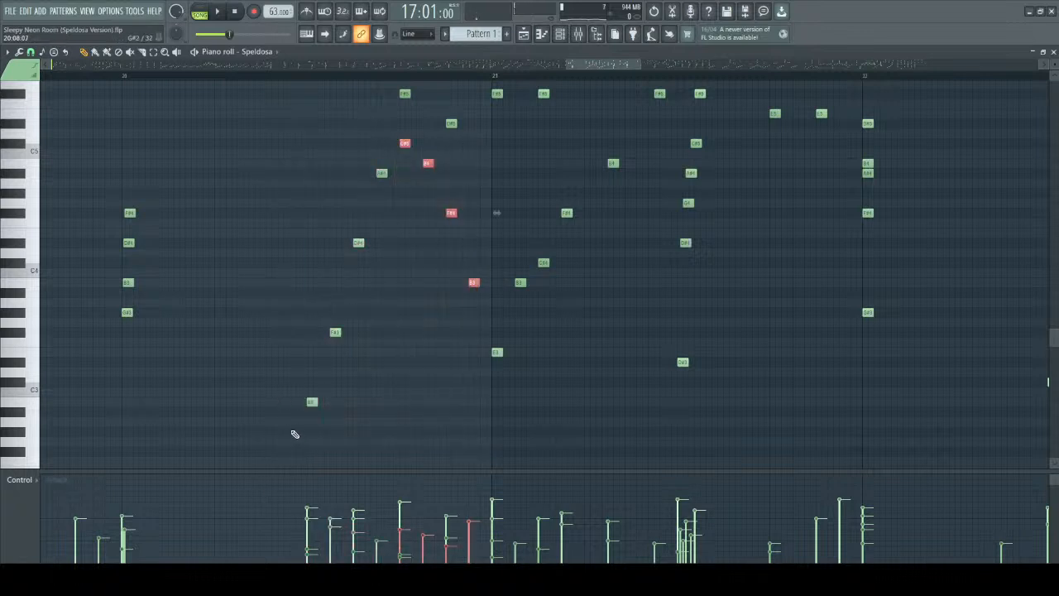
{"action": "left_click_drag", "start_coordinate": [284, 154], "coordinate": [478, 399]}
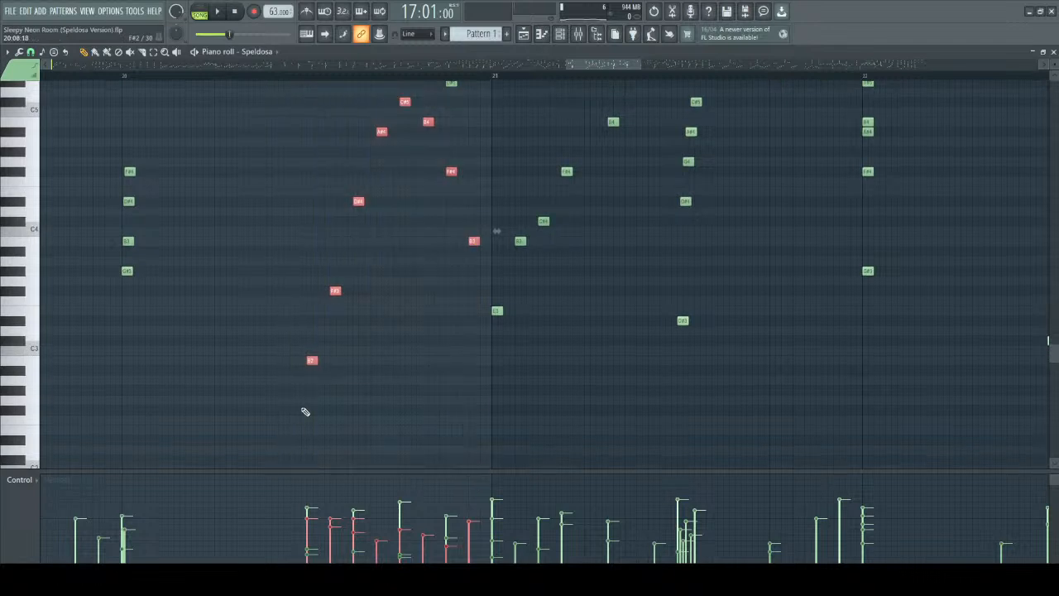
{"action": "left_click_drag", "start_coordinate": [300, 194], "coordinate": [396, 440]}
{"action": "left_click_drag", "start_coordinate": [403, 145], "coordinate": [485, 374]}
{"action": "left_click_drag", "start_coordinate": [279, 131], "coordinate": [490, 456]}
{"action": "left_click", "coordinate": [342, 204]}
Set the play position to the middle of bar 20 and play the arpeggio's opening notes.
{"action": "scroll", "coordinate": [307, 327], "scroll_direction": "down", "scroll_amount": 2}
{"action": "scroll", "coordinate": [307, 327], "scroll_direction": "down", "scroll_amount": 1}
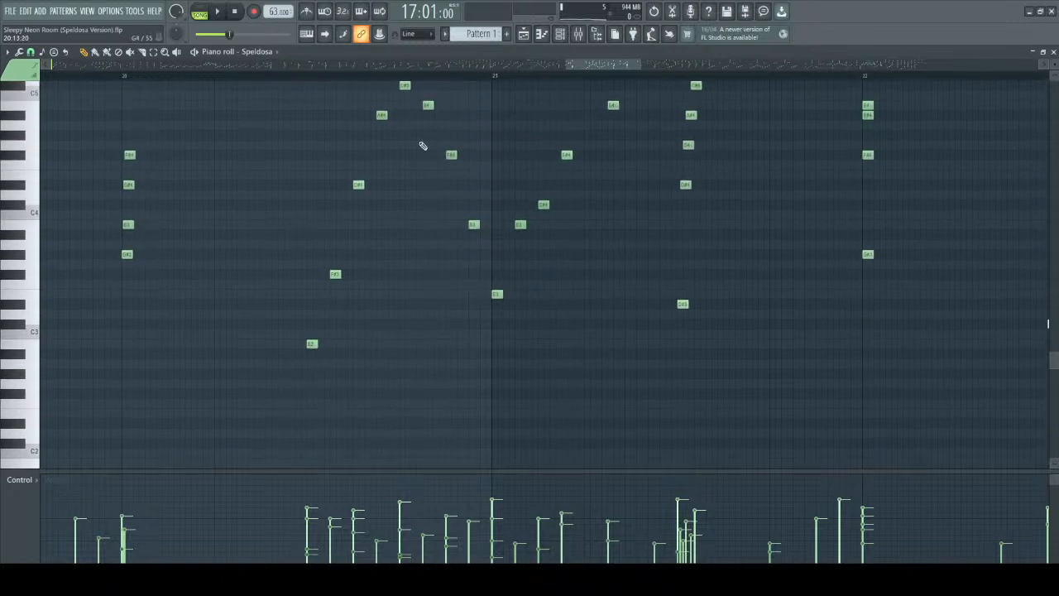
{"action": "left_click", "coordinate": [311, 80]}
{"action": "key", "text": "space"}
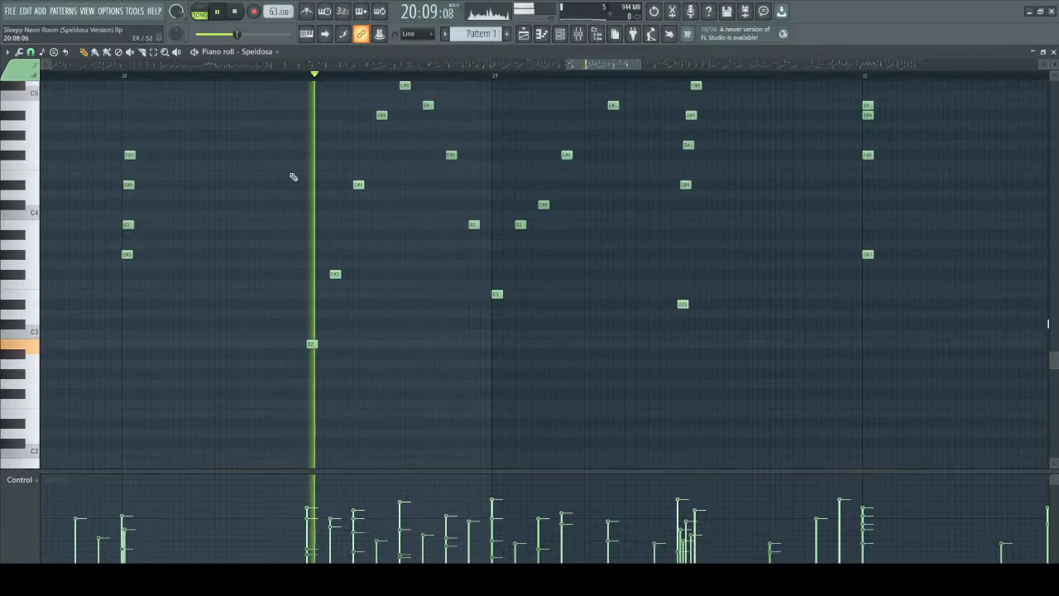
{"action": "key", "text": "space"}
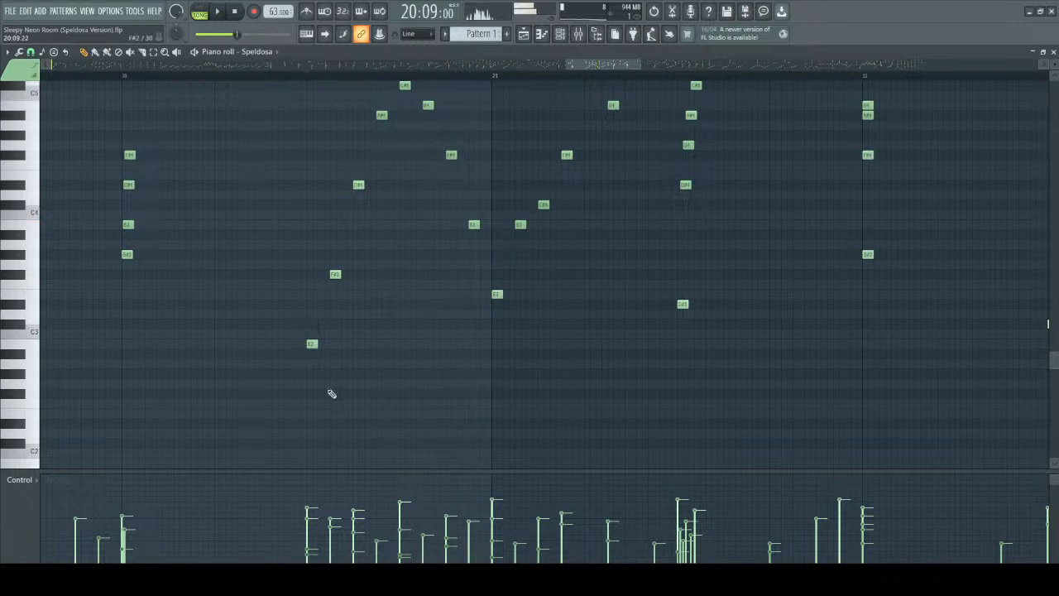
Play from the middle of bar 20 through bar 21 to the chord opening bar 22.
{"action": "key", "text": "space"}
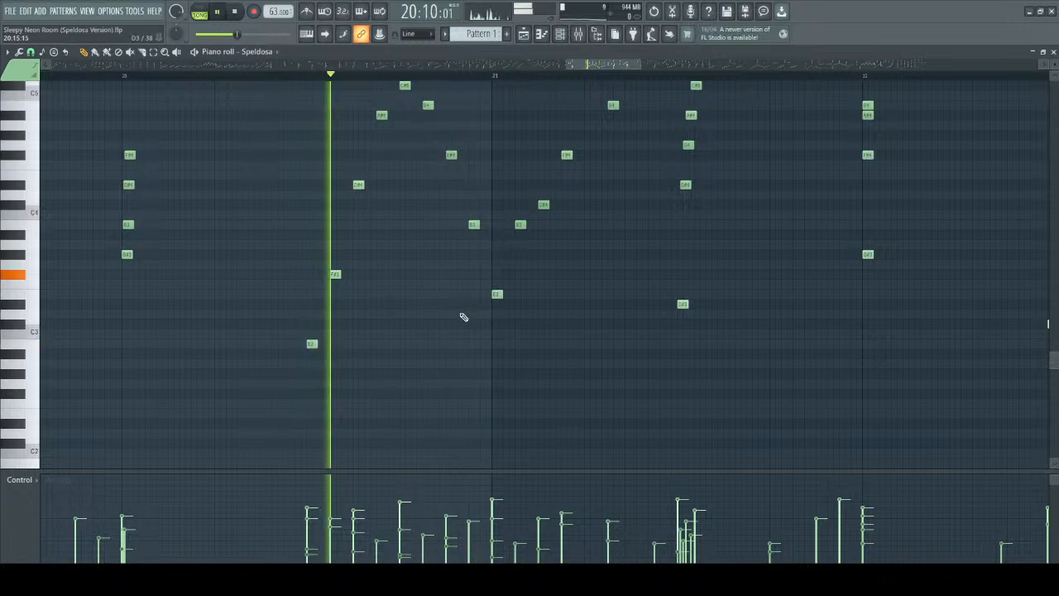
{"action": "scroll", "coordinate": [449, 359], "scroll_direction": "up", "scroll_amount": 3}
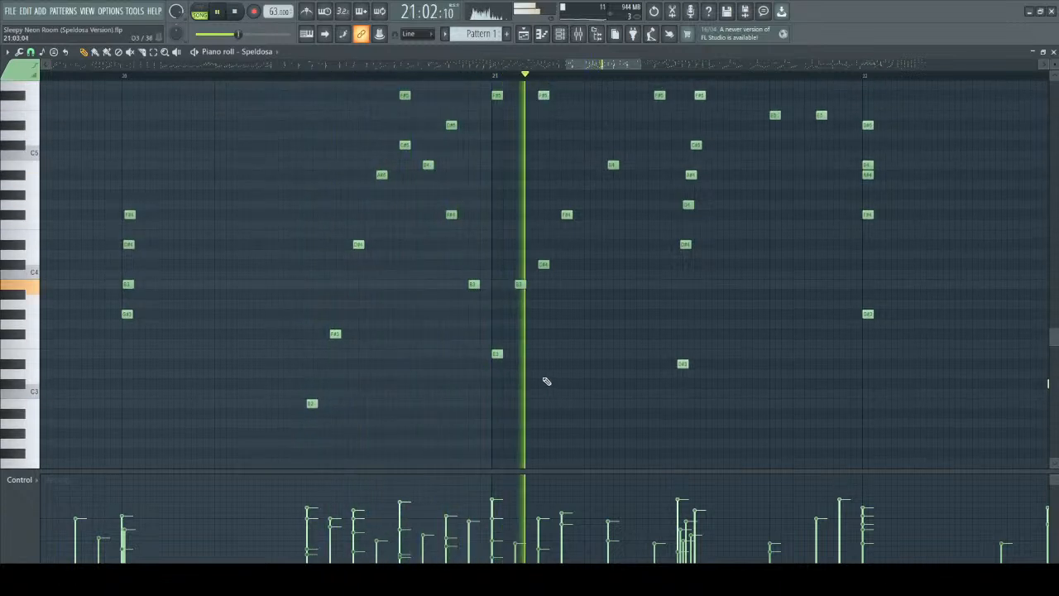
{"action": "scroll", "coordinate": [551, 326], "scroll_direction": "down", "scroll_amount": 2}
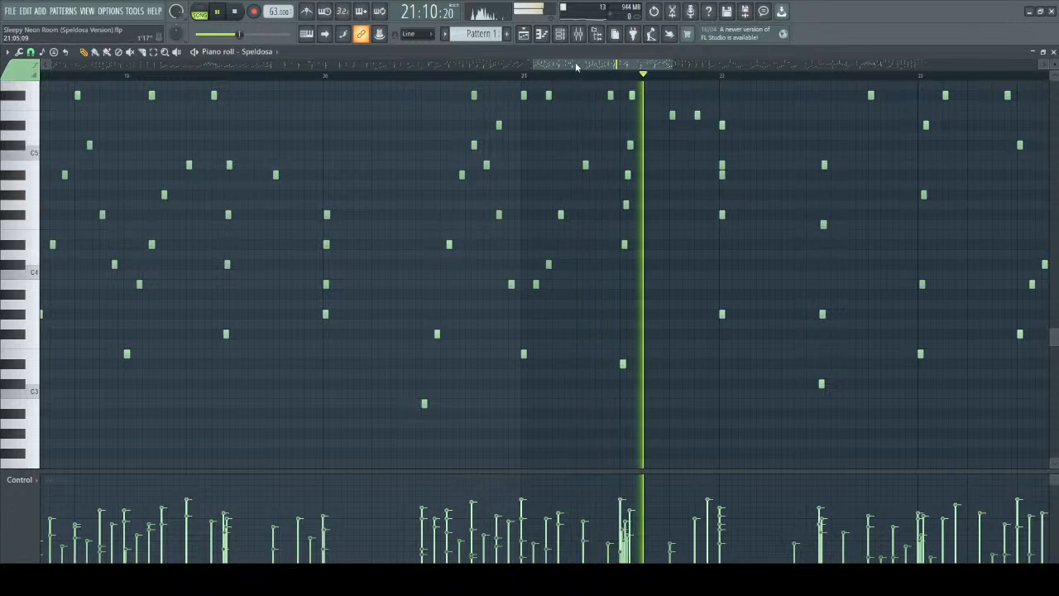
{"action": "left_click_drag", "start_coordinate": [575, 63], "coordinate": [599, 65]}
{"action": "scroll", "coordinate": [552, 342], "scroll_direction": "up", "scroll_amount": 3}
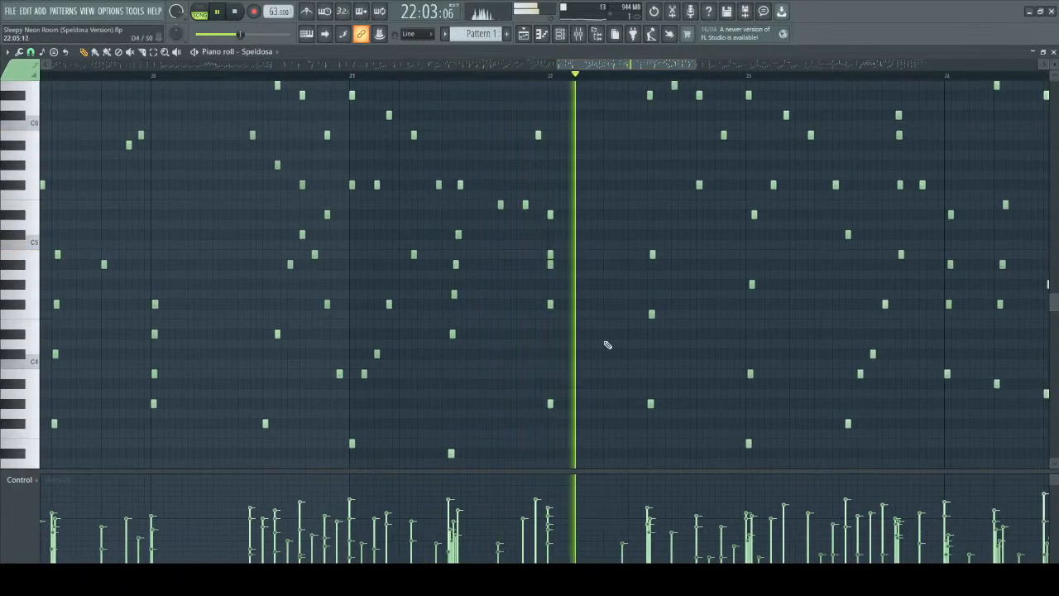
{"action": "scroll", "coordinate": [610, 318], "scroll_direction": "up", "scroll_amount": 3}
{"action": "key", "text": "space"}
Select the adjacent B4 and A#4 in the chord at the start of bar 22 to point out the semitone between them.
{"action": "left_click_drag", "start_coordinate": [436, 230], "coordinate": [479, 284]}
{"action": "scroll", "coordinate": [511, 279], "scroll_direction": "up", "scroll_amount": 1}
{"action": "scroll", "coordinate": [511, 279], "scroll_direction": "up", "scroll_amount": 1}
{"action": "scroll", "coordinate": [413, 277], "scroll_direction": "up", "scroll_amount": 1}
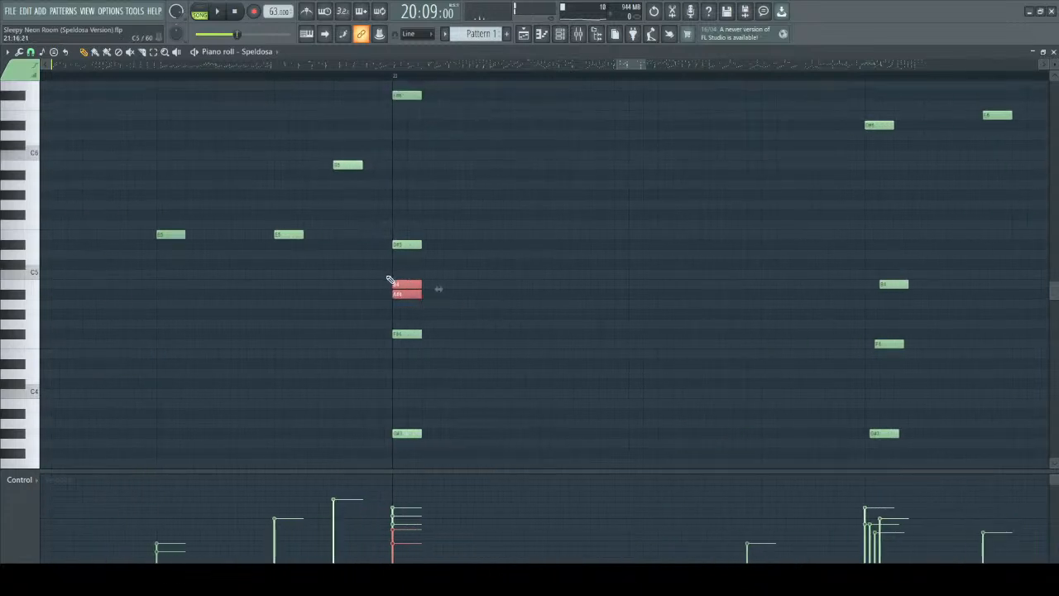
{"action": "scroll", "coordinate": [377, 293], "scroll_direction": "up", "scroll_amount": 1}
{"action": "right_click", "coordinate": [375, 281]}
{"action": "left_click_drag", "start_coordinate": [378, 271], "coordinate": [478, 307]}
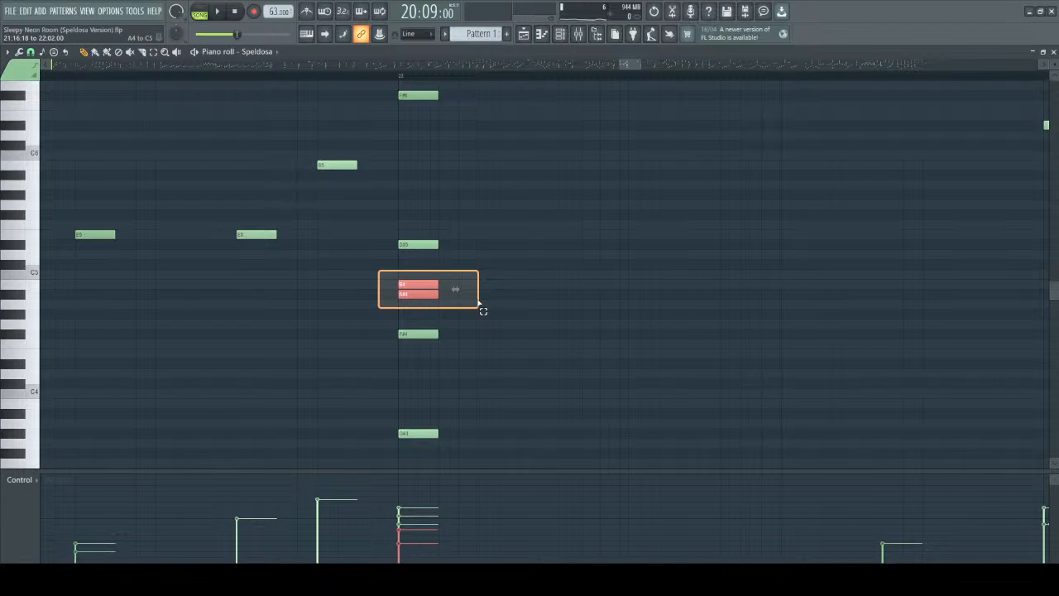
{"action": "mouse_move", "coordinate": [478, 306]}
{"action": "left_mouse_down"}
{"action": "mouse_move", "coordinate": [459, 307]}
{"action": "mouse_move", "coordinate": [472, 307]}
{"action": "left_mouse_up"}
{"action": "left_click_drag", "start_coordinate": [473, 306], "coordinate": [475, 305]}
{"action": "scroll", "coordinate": [475, 305], "scroll_direction": "down", "scroll_amount": 3}
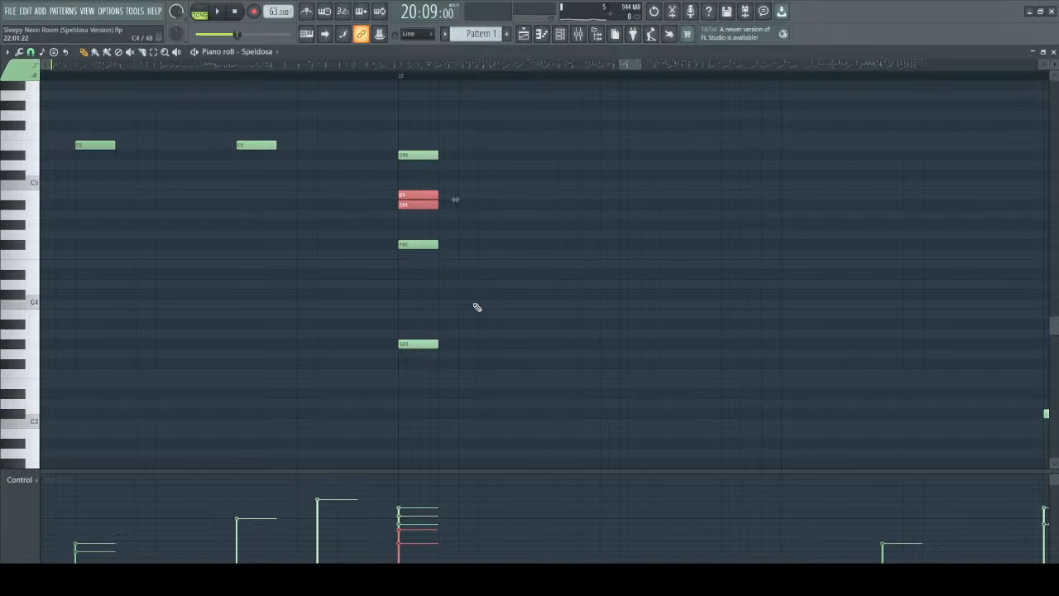
Reselect the semitone pair in bar 22's opening chord, then mark the A#4 and the B4 individually.
{"action": "left_click_drag", "start_coordinate": [385, 177], "coordinate": [454, 215]}
{"action": "right_click", "coordinate": [448, 197]}
{"action": "left_click_drag", "start_coordinate": [384, 171], "coordinate": [473, 223]}
{"action": "left_click_drag", "start_coordinate": [388, 200], "coordinate": [449, 218]}
{"action": "left_click_drag", "start_coordinate": [392, 182], "coordinate": [454, 195]}
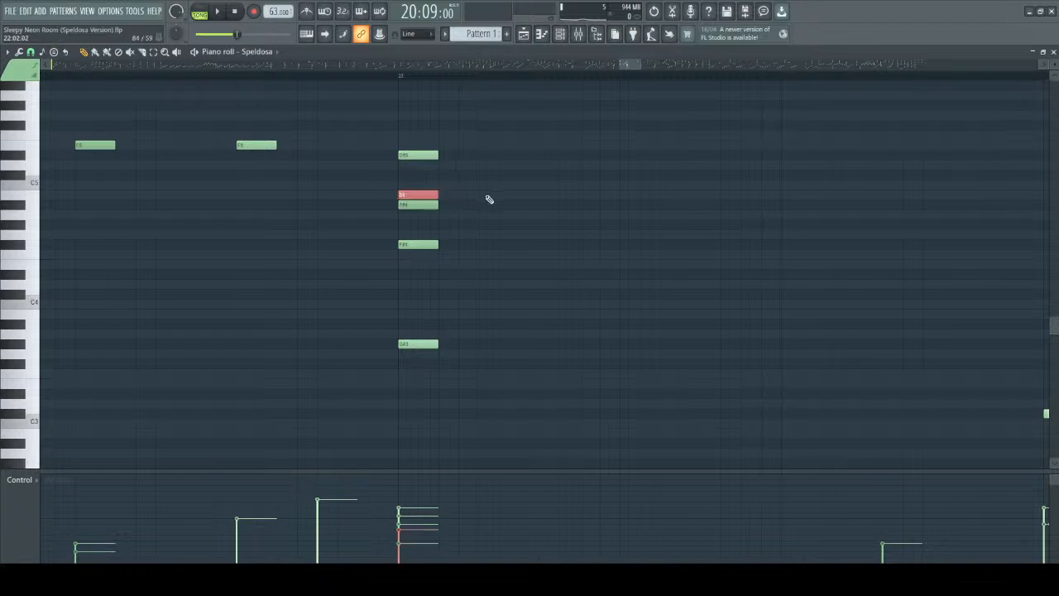
{"action": "scroll", "coordinate": [489, 199], "scroll_direction": "down", "scroll_amount": 2}
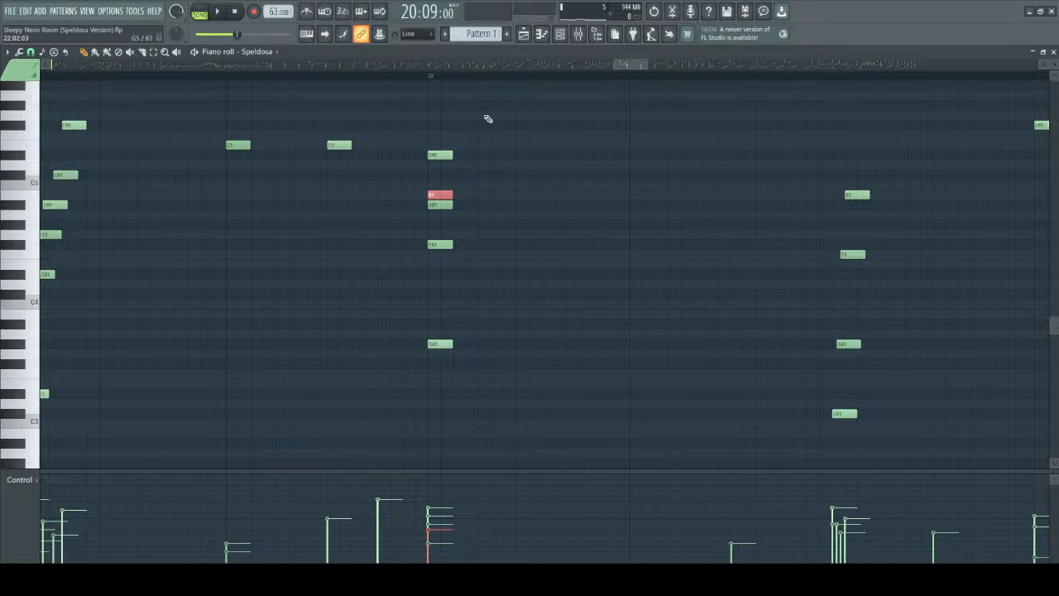
Set the play position to the start of bar 22 and play its opening chord several times.
{"action": "left_click", "coordinate": [430, 79]}
{"action": "key", "text": "space"}
{"action": "key", "text": "space"}
{"action": "key", "text": "space"}
{"action": "key", "text": "space"}
{"action": "key", "text": "space"}
{"action": "key", "text": "space"}
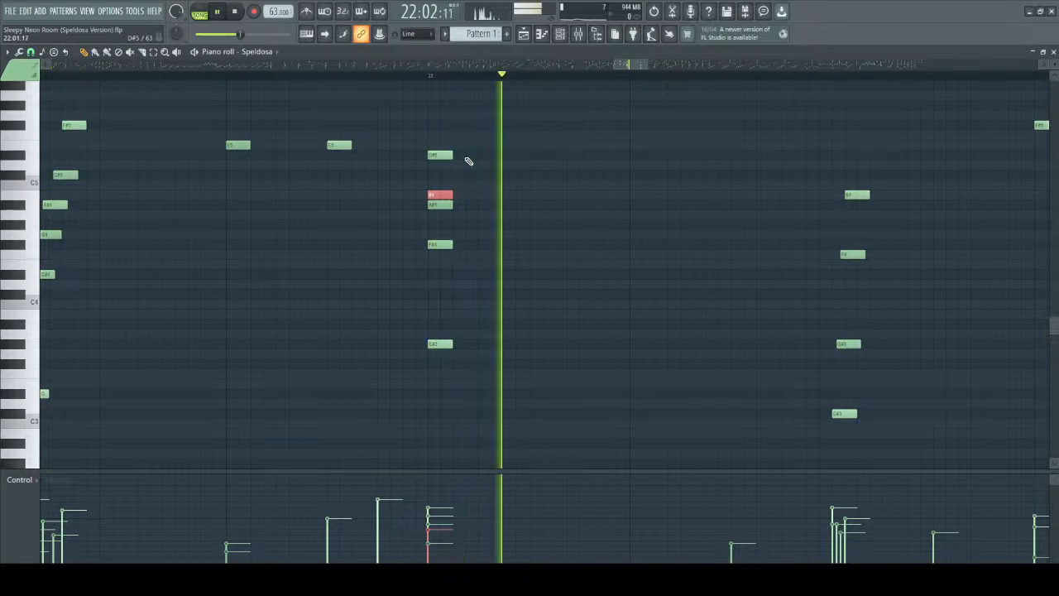
Audition the F#4, B4 and D#5 in bar 22's opening chord individually.
{"action": "scroll", "coordinate": [483, 190], "scroll_direction": "up", "scroll_amount": 2}
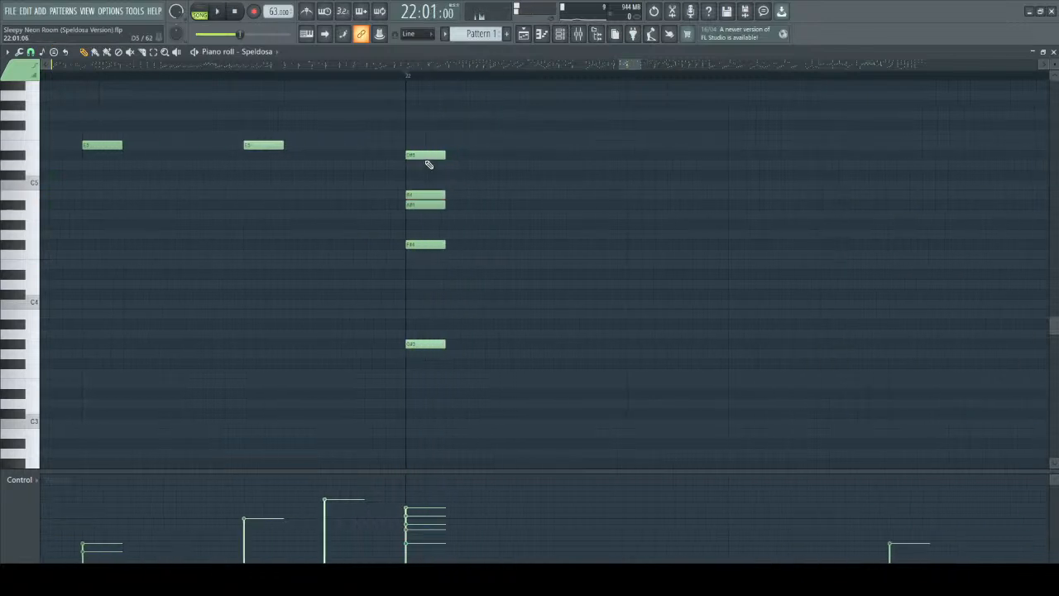
{"action": "left_click", "coordinate": [417, 244]}
{"action": "left_click", "coordinate": [426, 153]}
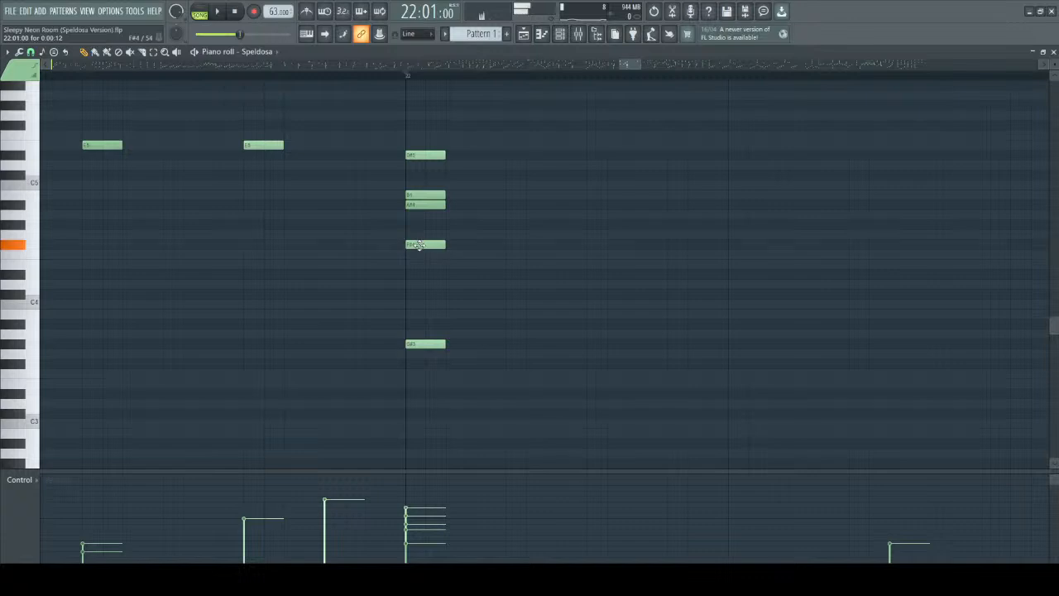
{"action": "left_click", "coordinate": [421, 196]}
{"action": "left_click", "coordinate": [426, 156]}
Play from the start of bar 22 to the end of bar 24, following the playhead.
{"action": "key", "text": "space"}
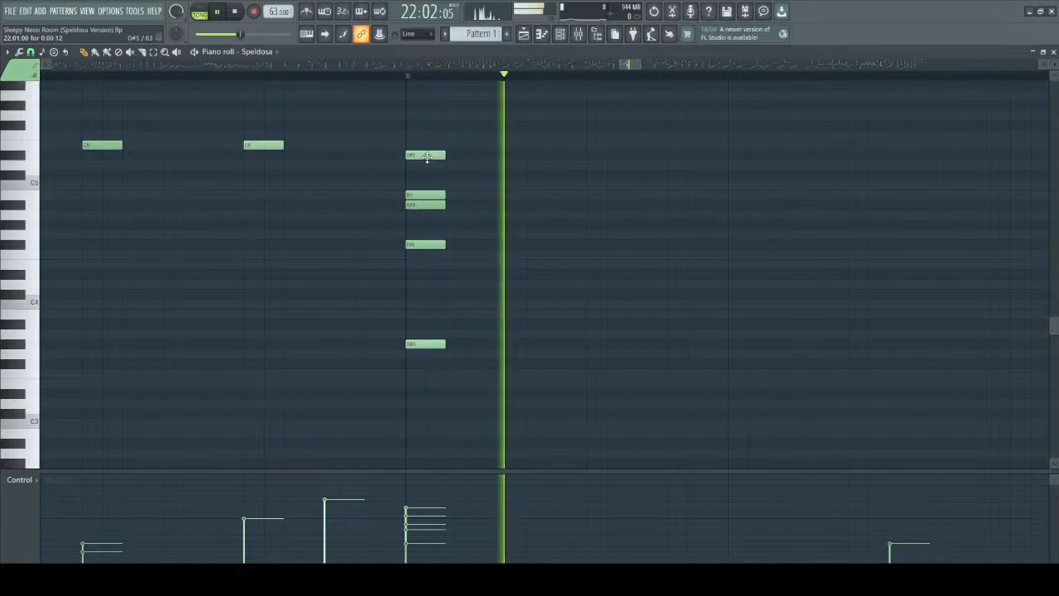
{"action": "scroll", "coordinate": [533, 178], "scroll_direction": "down", "scroll_amount": 4}
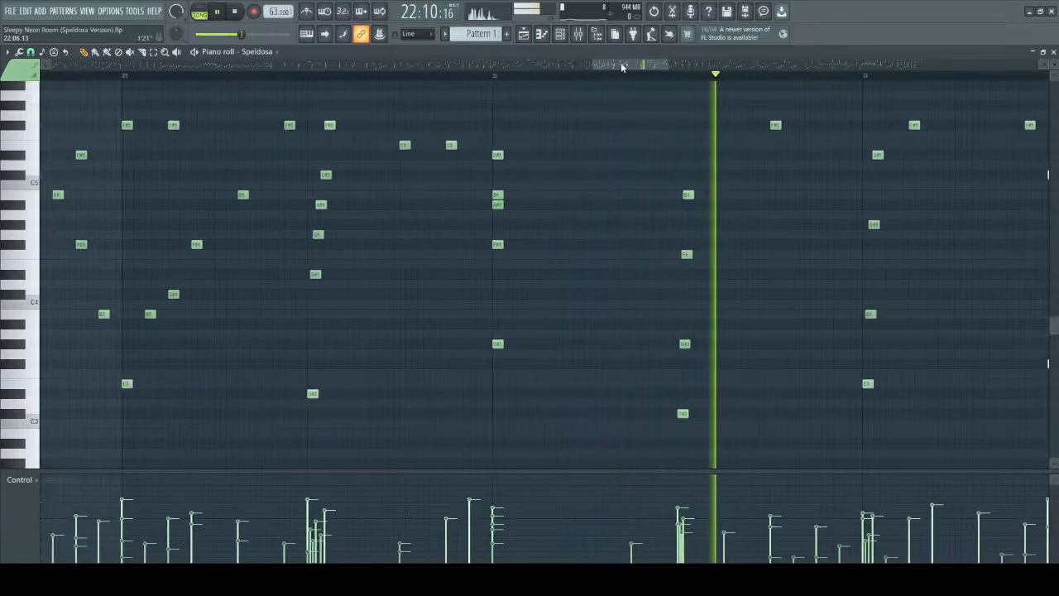
{"action": "left_click_drag", "start_coordinate": [626, 66], "coordinate": [642, 66]}
{"action": "scroll", "coordinate": [619, 177], "scroll_direction": "down", "scroll_amount": 3}
{"action": "scroll", "coordinate": [681, 291], "scroll_direction": "up", "scroll_amount": 4}
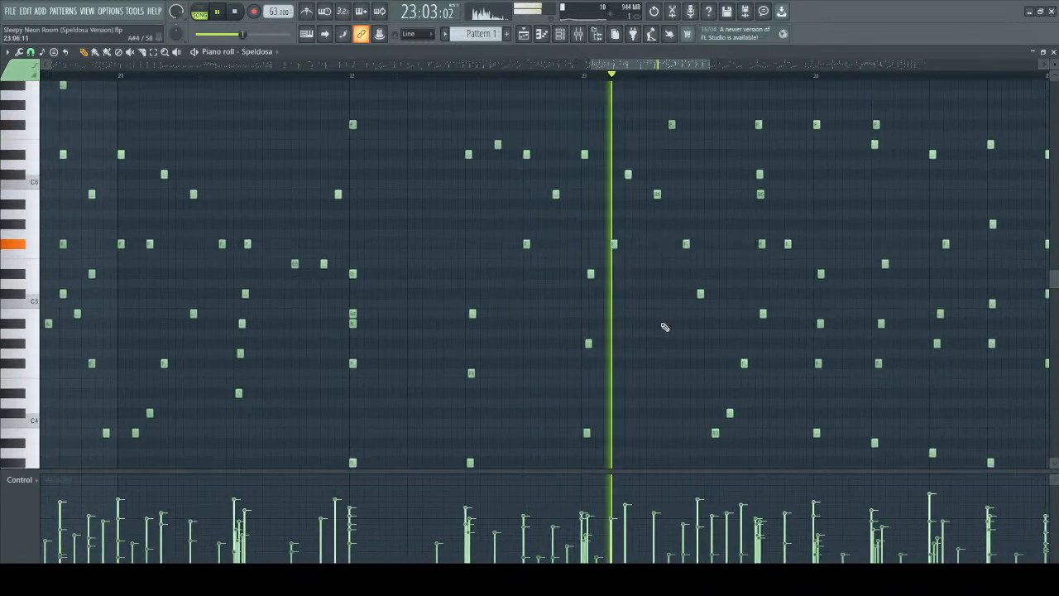
{"action": "left_click_drag", "start_coordinate": [622, 69], "coordinate": [649, 70]}
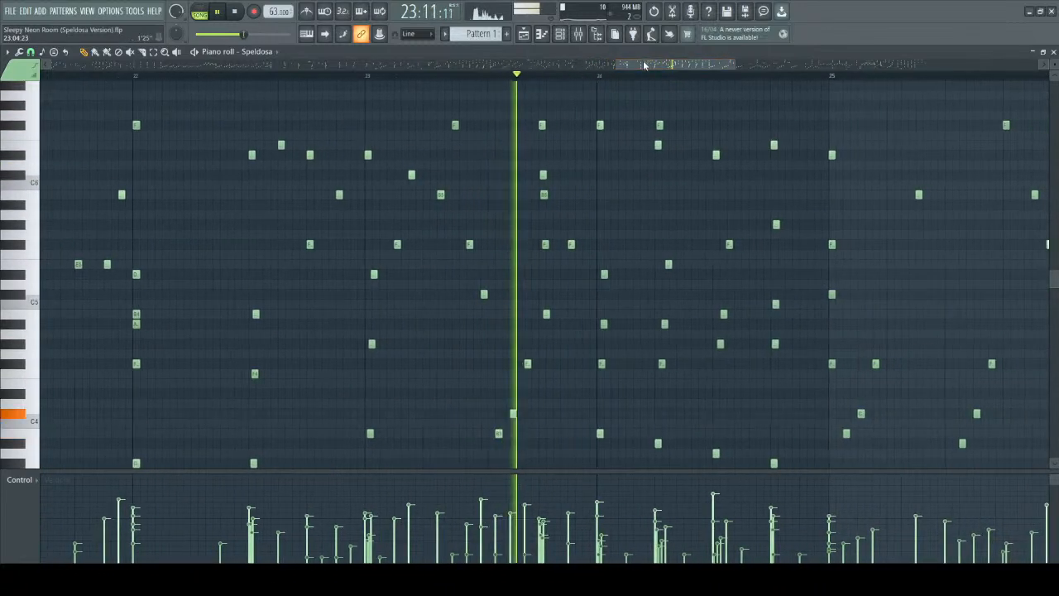
{"action": "scroll", "coordinate": [602, 248], "scroll_direction": "up", "scroll_amount": 2}
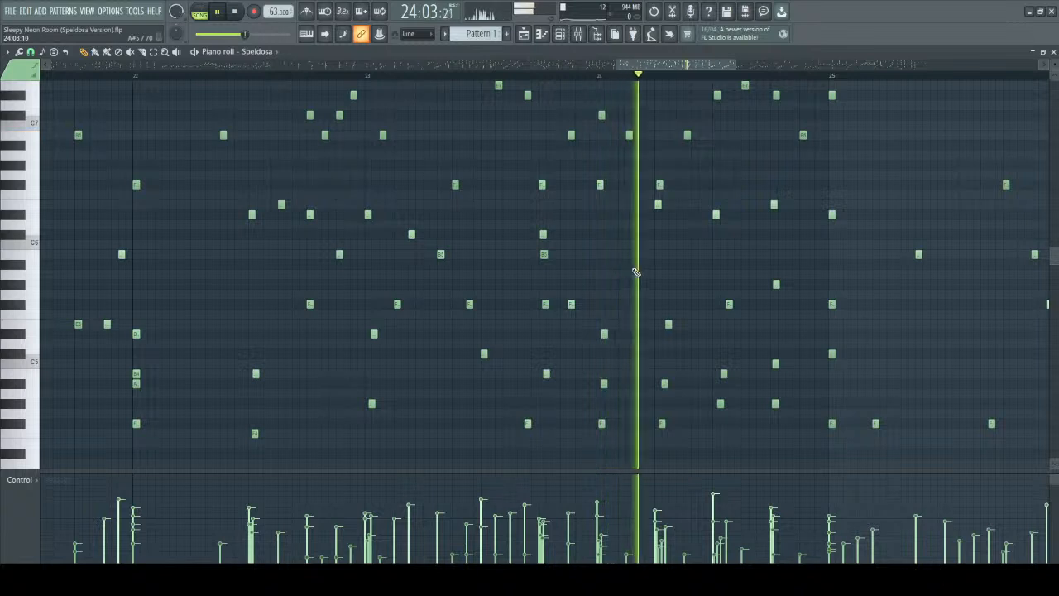
{"action": "left_click_drag", "start_coordinate": [641, 64], "coordinate": [659, 63]}
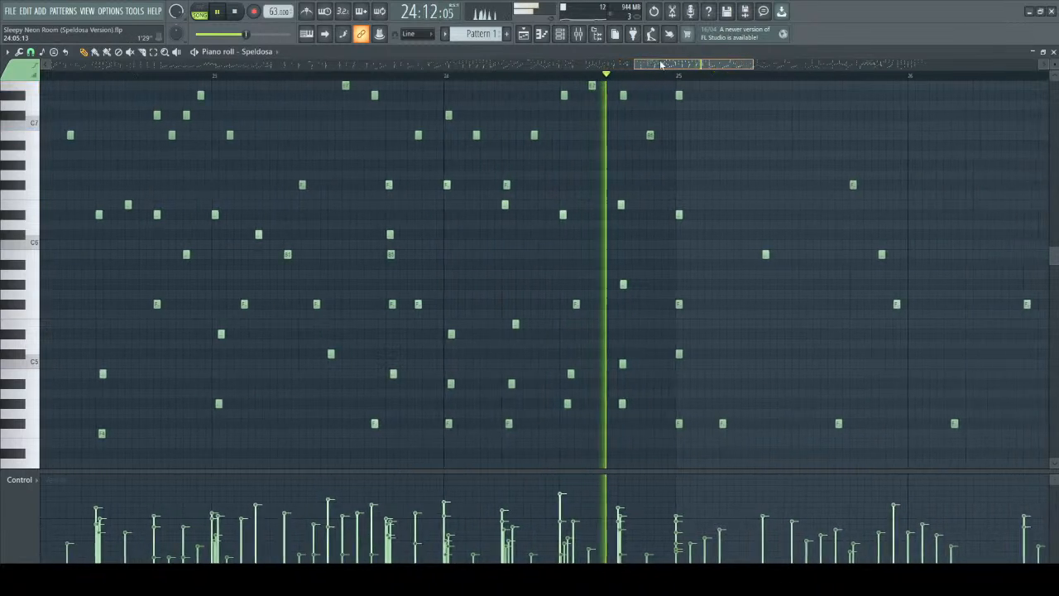
{"action": "scroll", "coordinate": [703, 199], "scroll_direction": "up", "scroll_amount": 4}
{"action": "key", "text": "space"}
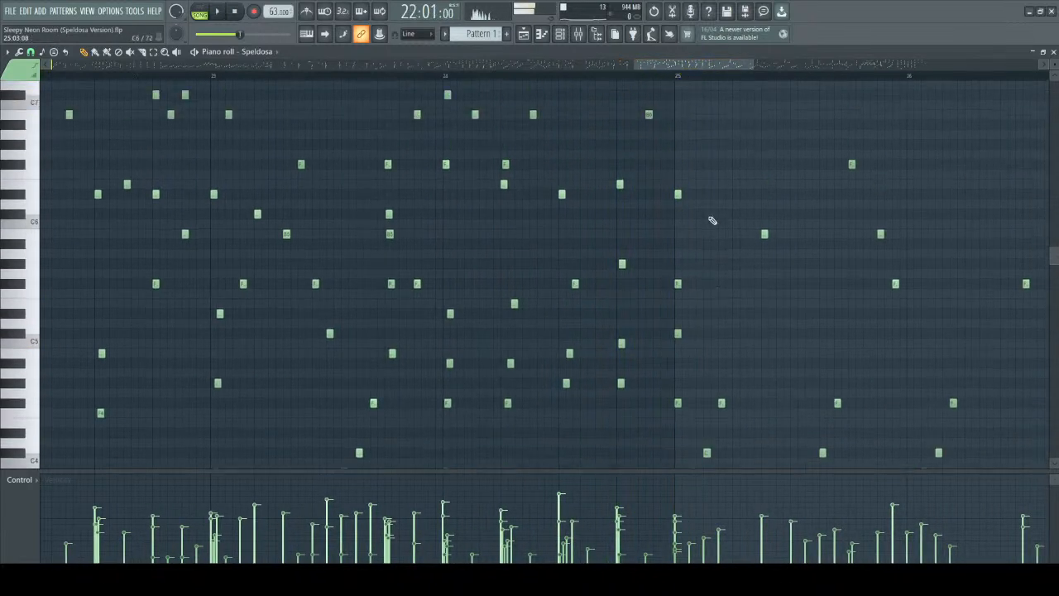
Select the descending bass notes from bar 24 to the start of bar 25, then all voices across the same range.
{"action": "scroll", "coordinate": [567, 278], "scroll_direction": "down", "scroll_amount": 7}
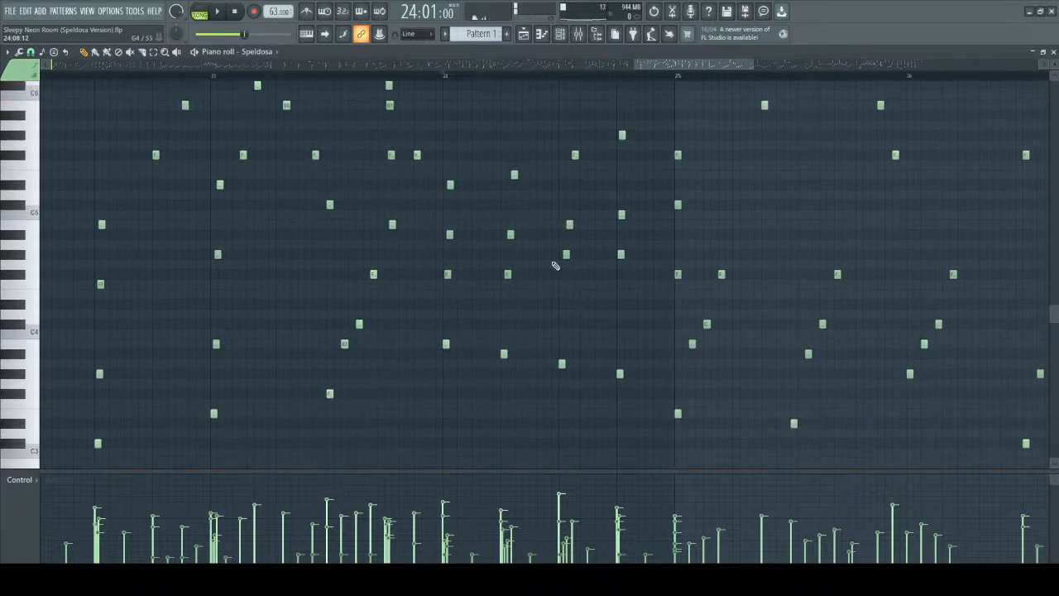
{"action": "left_click_drag", "start_coordinate": [438, 112], "coordinate": [708, 192]}
{"action": "left_click_drag", "start_coordinate": [422, 330], "coordinate": [688, 470]}
{"action": "scroll", "coordinate": [633, 319], "scroll_direction": "up", "scroll_amount": 8}
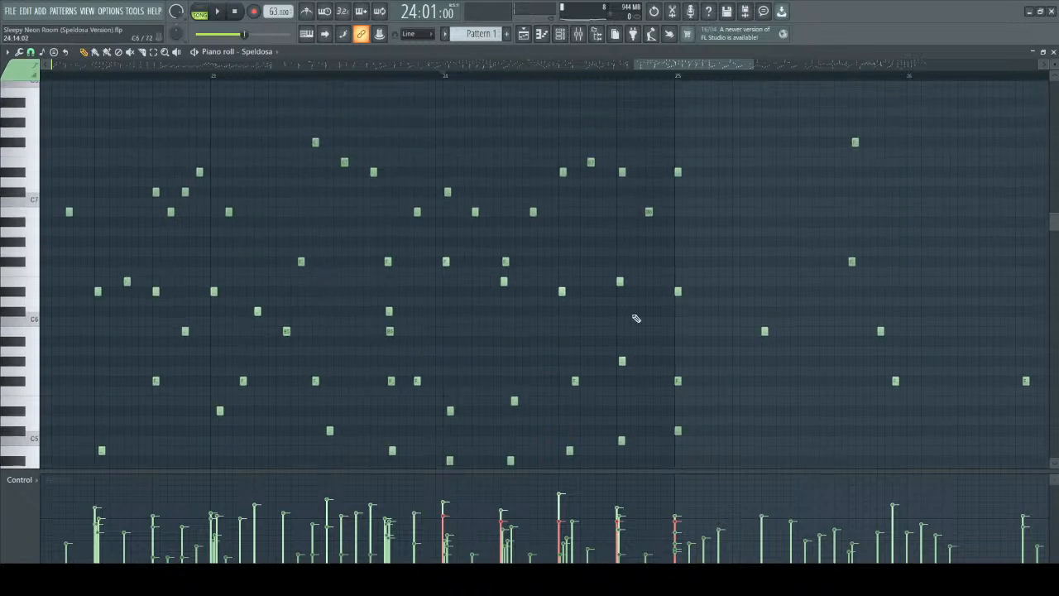
{"action": "left_click_drag", "start_coordinate": [439, 123], "coordinate": [690, 425]}
{"action": "scroll", "coordinate": [703, 402], "scroll_direction": "up", "scroll_amount": 20}
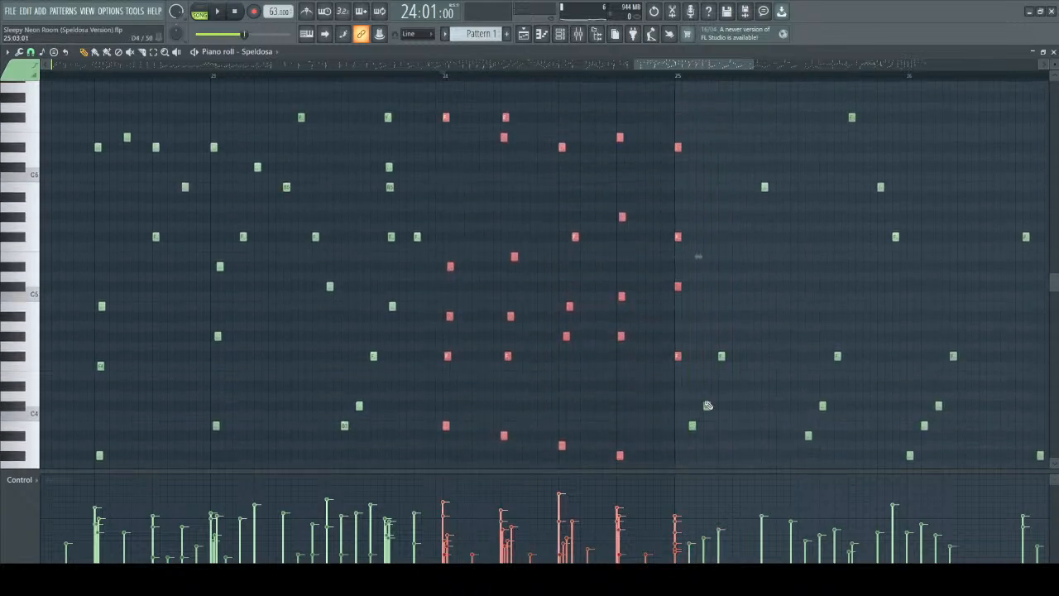
Clear the note selection and play bar 24 from its start.
{"action": "left_click", "coordinate": [502, 159], "text": "ctrl"}
{"action": "left_click", "coordinate": [445, 77]}
{"action": "key", "text": "space"}
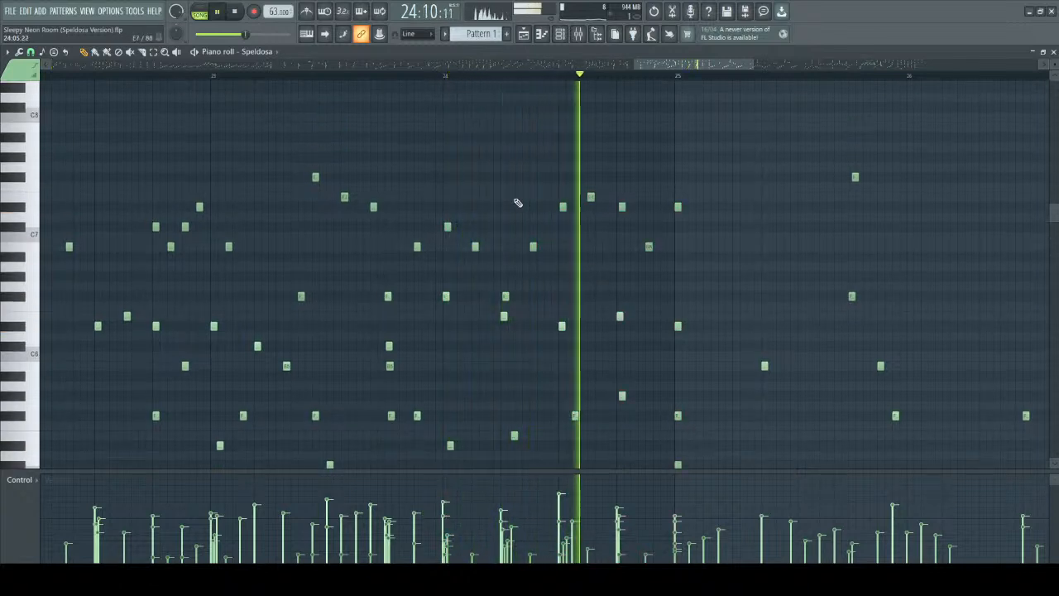
{"action": "key", "text": "space"}
Select the highest line of notes above bar 24's melody, then the melody notes beneath it, and clear the selection.
{"action": "left_click_drag", "start_coordinate": [428, 156], "coordinate": [707, 271]}
{"action": "scroll", "coordinate": [707, 270], "scroll_direction": "down", "scroll_amount": 2}
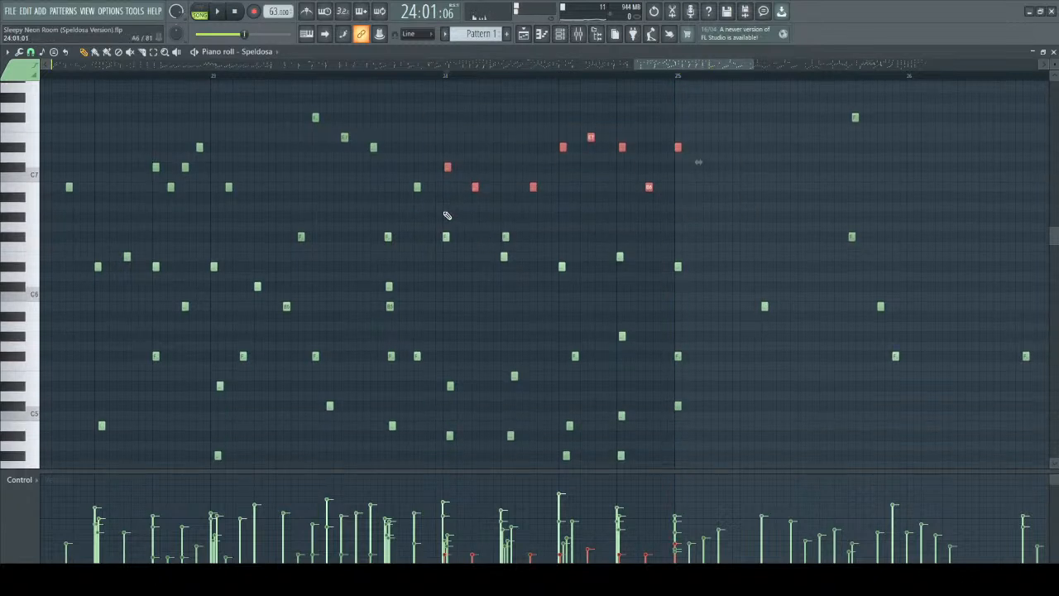
{"action": "left_click", "coordinate": [460, 290]}
{"action": "left_click_drag", "start_coordinate": [442, 113], "coordinate": [683, 208]}
{"action": "left_click", "coordinate": [521, 237]}
{"action": "left_click_drag", "start_coordinate": [432, 238], "coordinate": [644, 332]}
{"action": "left_click", "coordinate": [488, 100]}
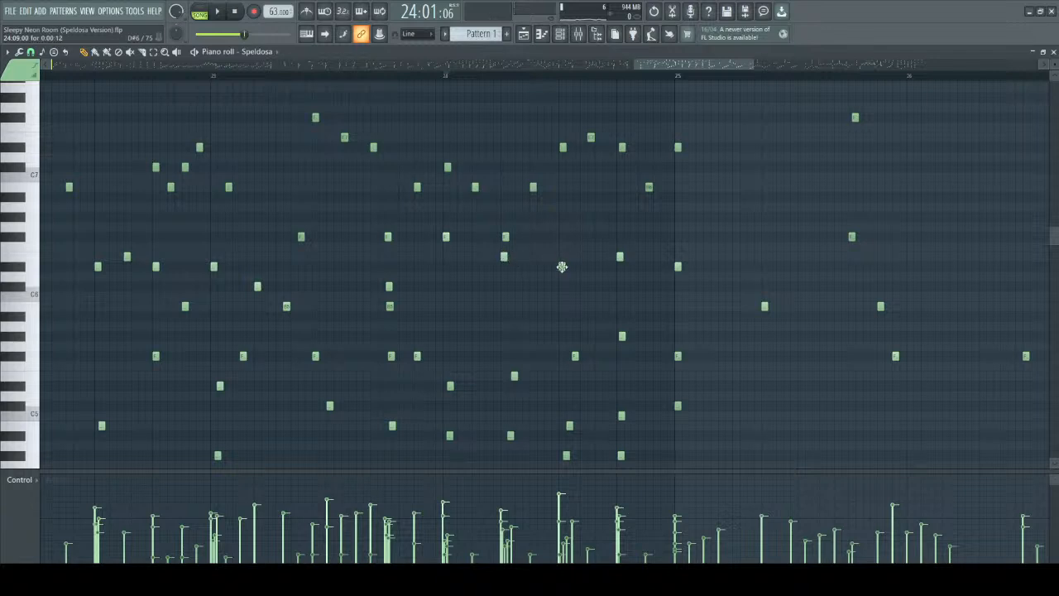
Audition melody notes E6 and D#6 leading into bar 25, then the inner-line notes E5 and F#5.
{"action": "left_click", "coordinate": [619, 258]}
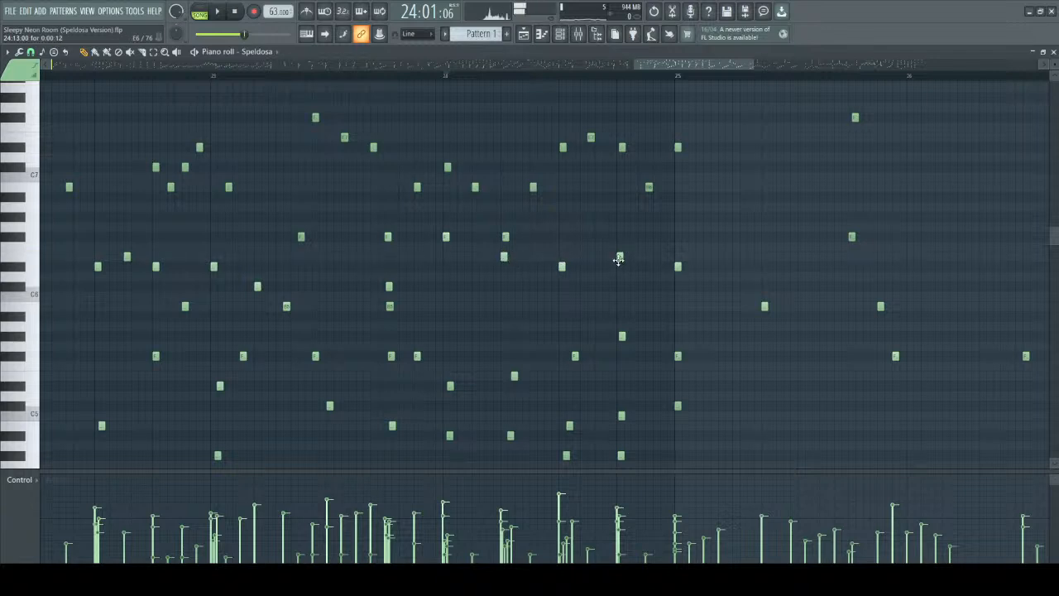
{"action": "left_click", "coordinate": [677, 268]}
{"action": "scroll", "coordinate": [515, 239], "scroll_direction": "down", "scroll_amount": 3}
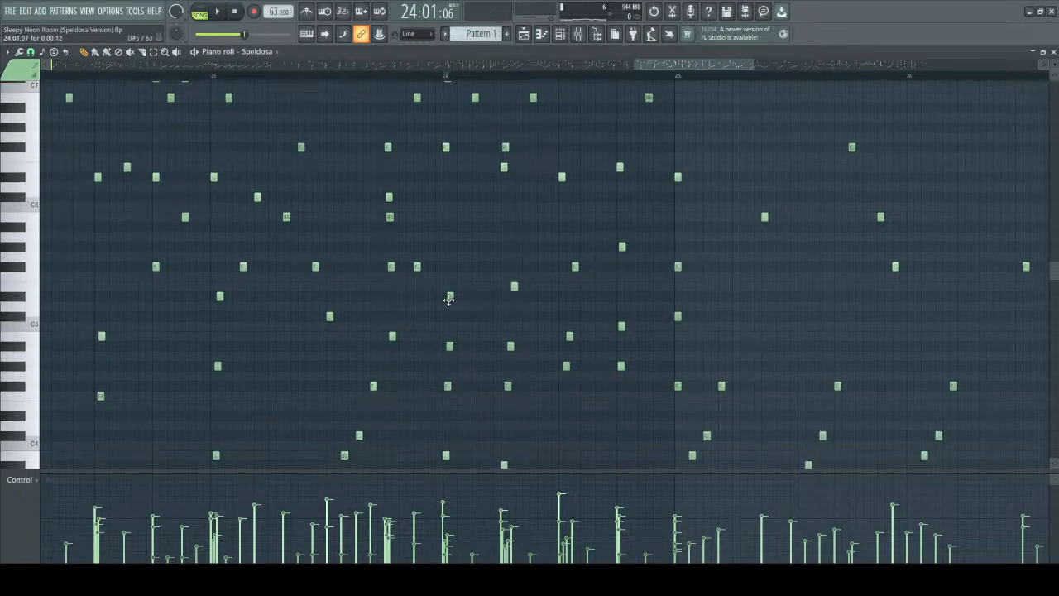
{"action": "left_click", "coordinate": [512, 286]}
{"action": "left_click", "coordinate": [678, 265]}
{"action": "scroll", "coordinate": [579, 231], "scroll_direction": "up", "scroll_amount": 2}
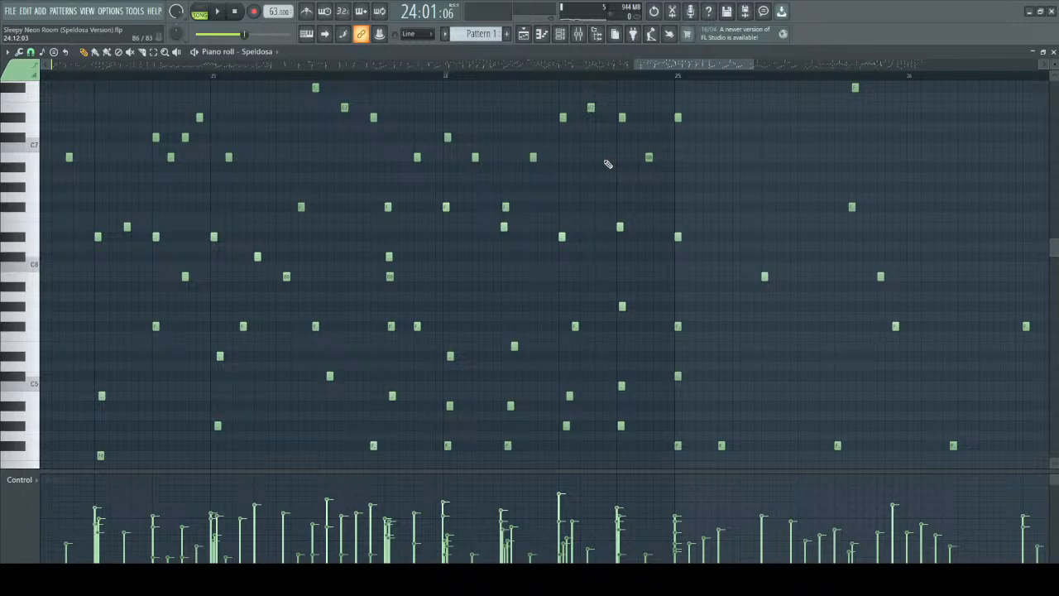
Play from the start of bar 24 through bar 25, following the arpeggios and upper notes.
{"action": "key", "text": "space"}
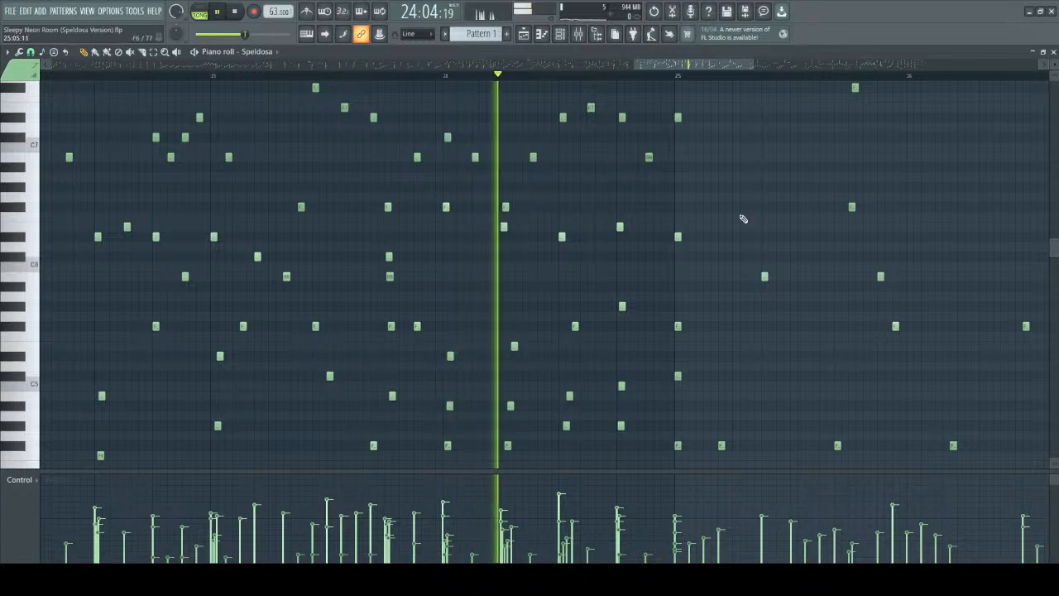
{"action": "scroll", "coordinate": [728, 169], "scroll_direction": "down", "scroll_amount": 4}
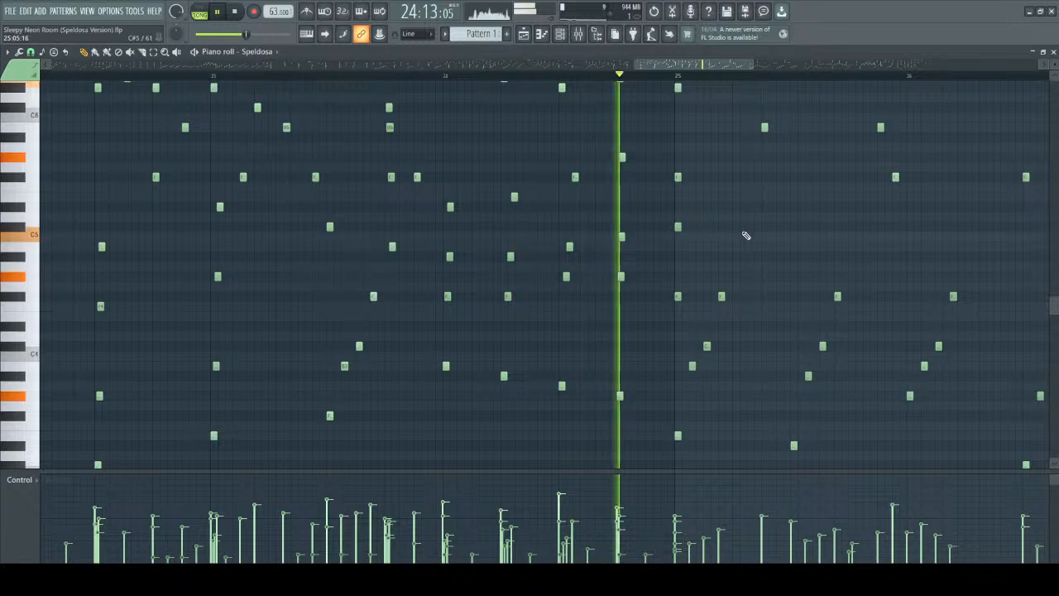
{"action": "left_click_drag", "start_coordinate": [668, 65], "coordinate": [705, 66]}
{"action": "scroll", "coordinate": [550, 246], "scroll_direction": "up", "scroll_amount": 1}
{"action": "scroll", "coordinate": [571, 244], "scroll_direction": "up", "scroll_amount": 1}
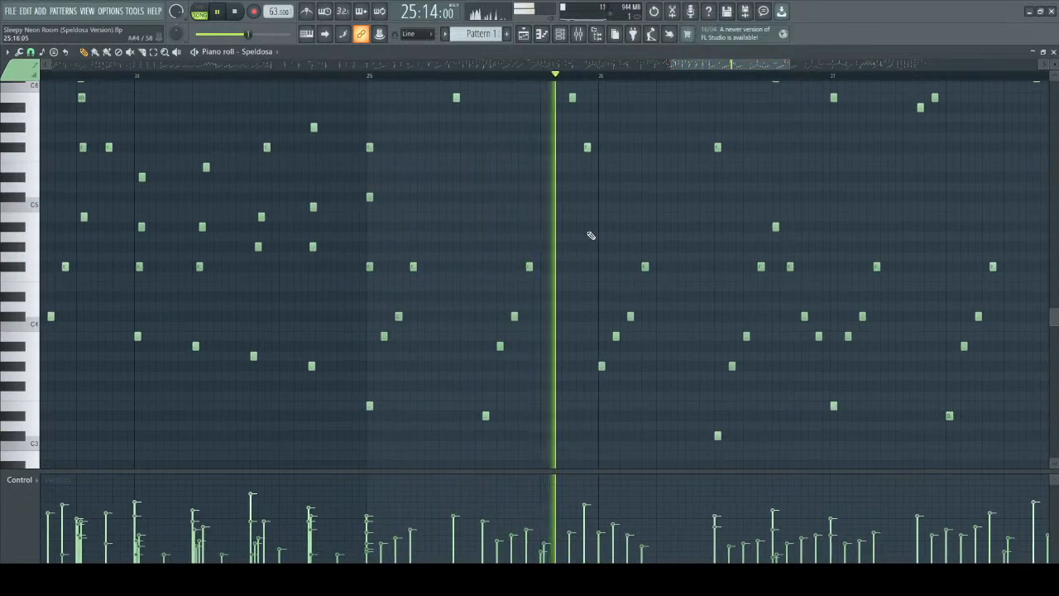
{"action": "scroll", "coordinate": [659, 229], "scroll_direction": "down", "scroll_amount": 1}
{"action": "scroll", "coordinate": [660, 229], "scroll_direction": "up", "scroll_amount": 10}
{"action": "key", "text": "space"}
Play bar 25 from its start and select the high F#6 and F#7 octave pair to point it out.
{"action": "left_click_drag", "start_coordinate": [542, 252], "coordinate": [684, 426]}
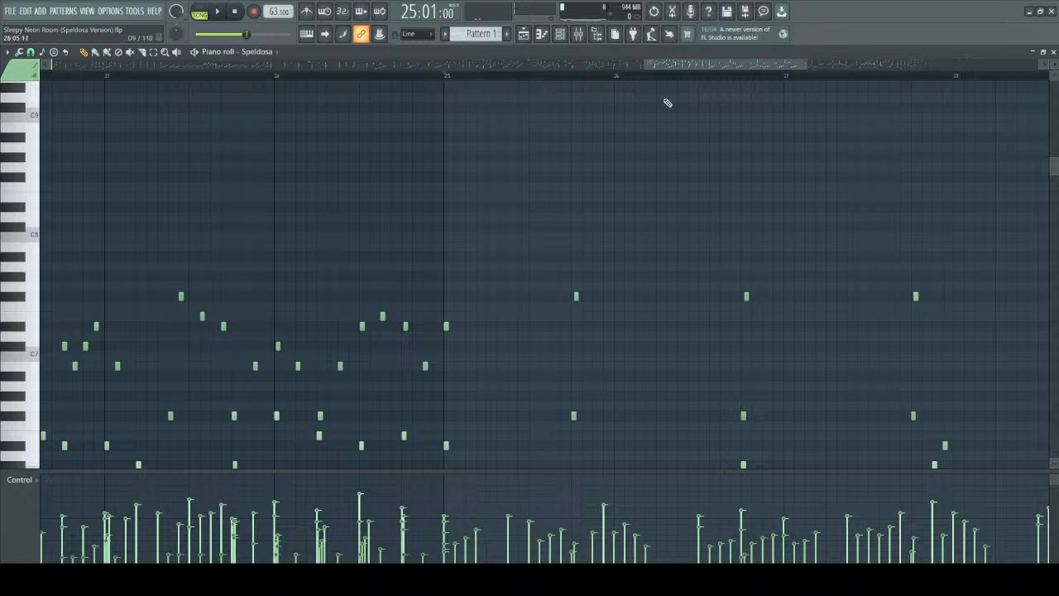
{"action": "key", "text": "space"}
{"action": "scroll", "coordinate": [664, 234], "scroll_direction": "up", "scroll_amount": 3}
{"action": "left_click_drag", "start_coordinate": [453, 269], "coordinate": [535, 447]}
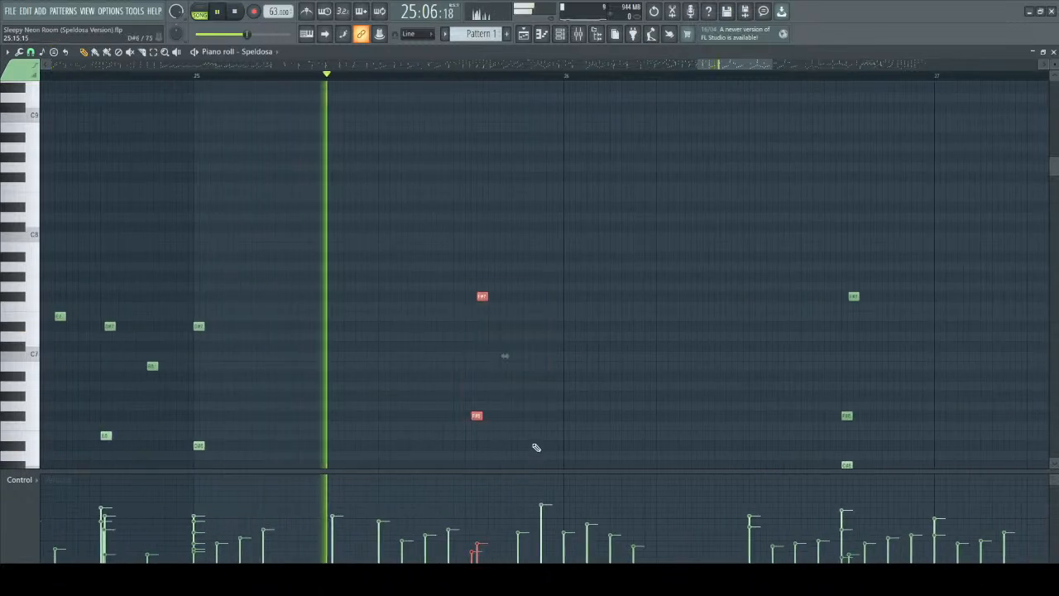
{"action": "left_click", "coordinate": [641, 286], "text": "ctrl"}
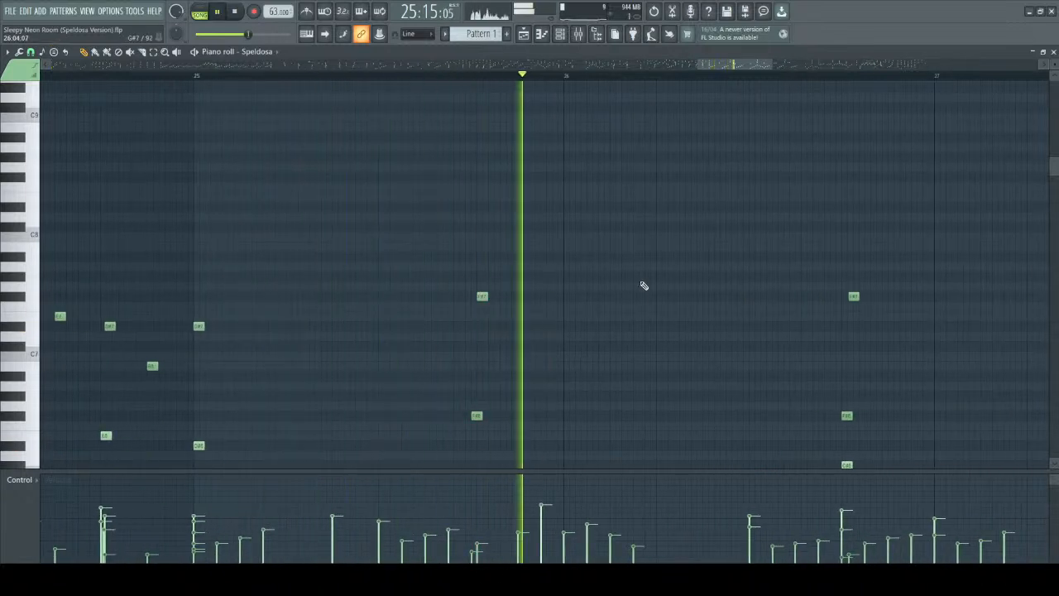
Let playback continue from late bar 25 into the middle of bar 28, following the playhead, and stop it.
{"action": "scroll", "coordinate": [707, 218], "scroll_direction": "down", "scroll_amount": 6}
{"action": "scroll", "coordinate": [703, 217], "scroll_direction": "down", "scroll_amount": 3}
{"action": "left_click_drag", "start_coordinate": [677, 66], "coordinate": [719, 68]}
{"action": "scroll", "coordinate": [584, 366], "scroll_direction": "down", "scroll_amount": 4}
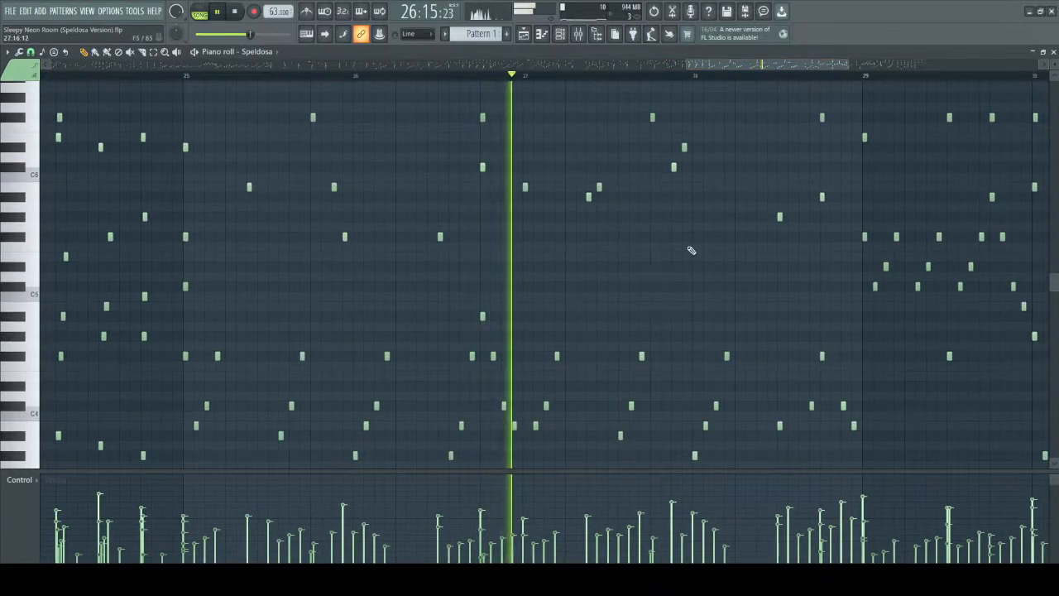
{"action": "scroll", "coordinate": [703, 234], "scroll_direction": "up", "scroll_amount": 1}
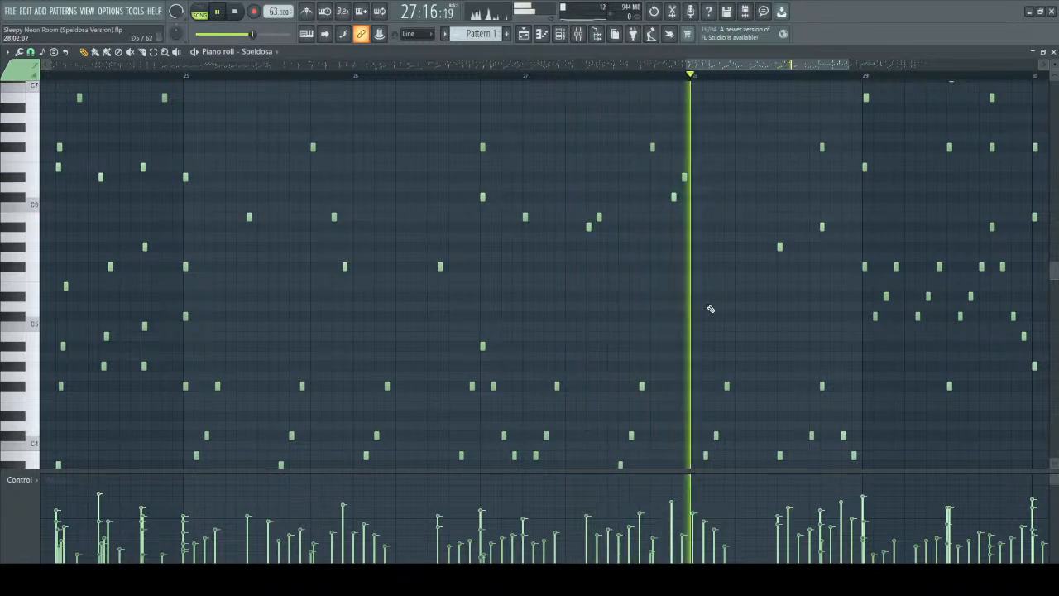
{"action": "left_click_drag", "start_coordinate": [711, 66], "coordinate": [738, 66]}
{"action": "scroll", "coordinate": [565, 282], "scroll_direction": "down", "scroll_amount": 6}
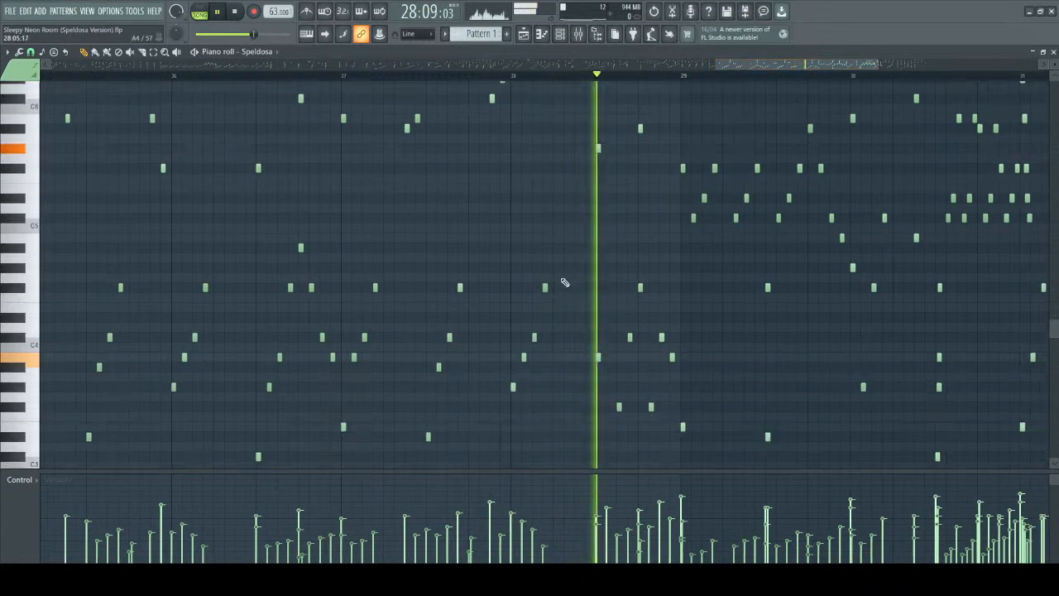
{"action": "key", "text": "space"}
Select the three low rising arpeggios in bar 27 and the start of bar 28, and play them from bar 27.
{"action": "left_click_drag", "start_coordinate": [340, 172], "coordinate": [585, 385]}
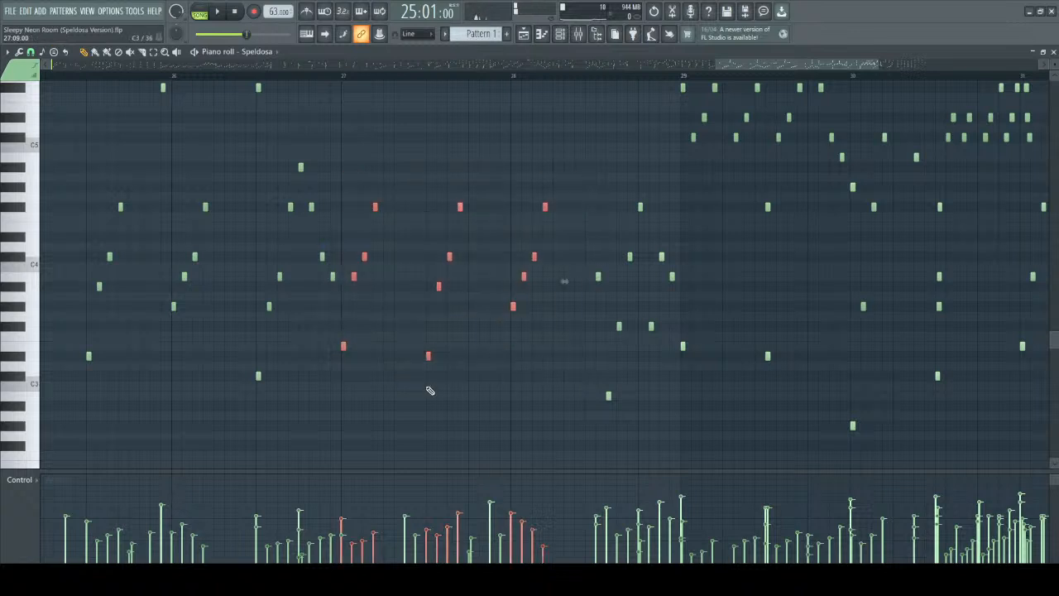
{"action": "left_click_drag", "start_coordinate": [343, 172], "coordinate": [563, 370]}
{"action": "key", "text": "space"}
{"action": "key", "text": "space"}
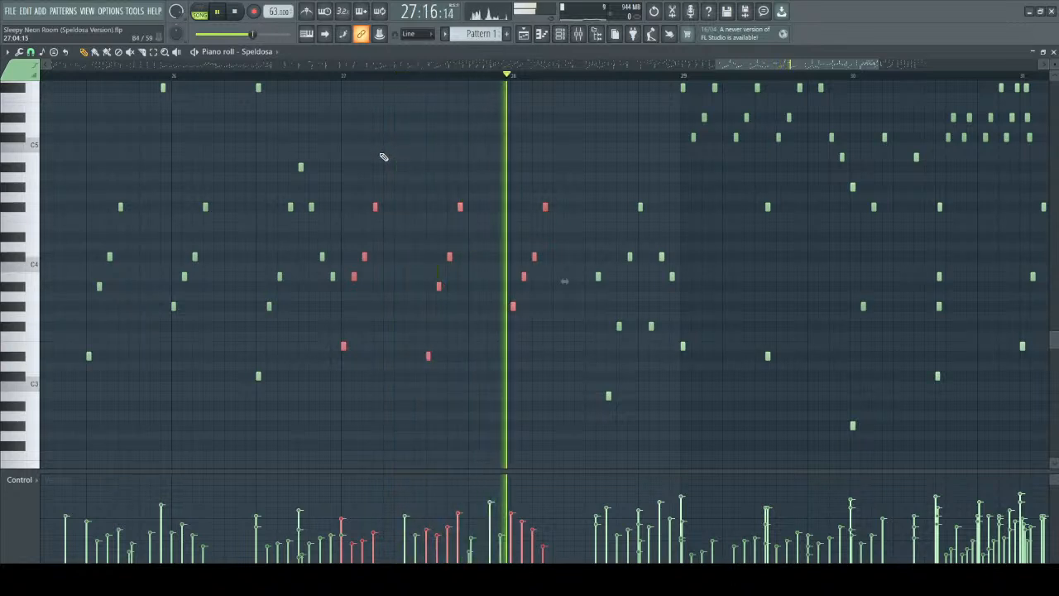
{"action": "key", "text": "space"}
Select only the arpeggio opening bar 28, then reselect all three arpeggios and replay from bar 27.
{"action": "left_click_drag", "start_coordinate": [502, 163], "coordinate": [586, 389]}
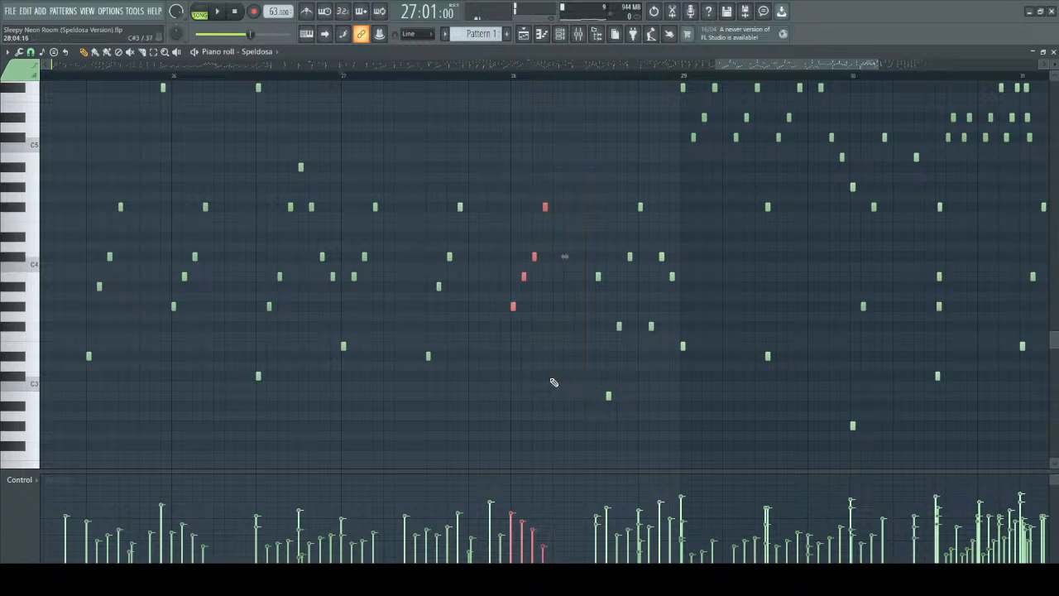
{"action": "left_click_drag", "start_coordinate": [342, 186], "coordinate": [551, 419]}
{"action": "key", "text": "space"}
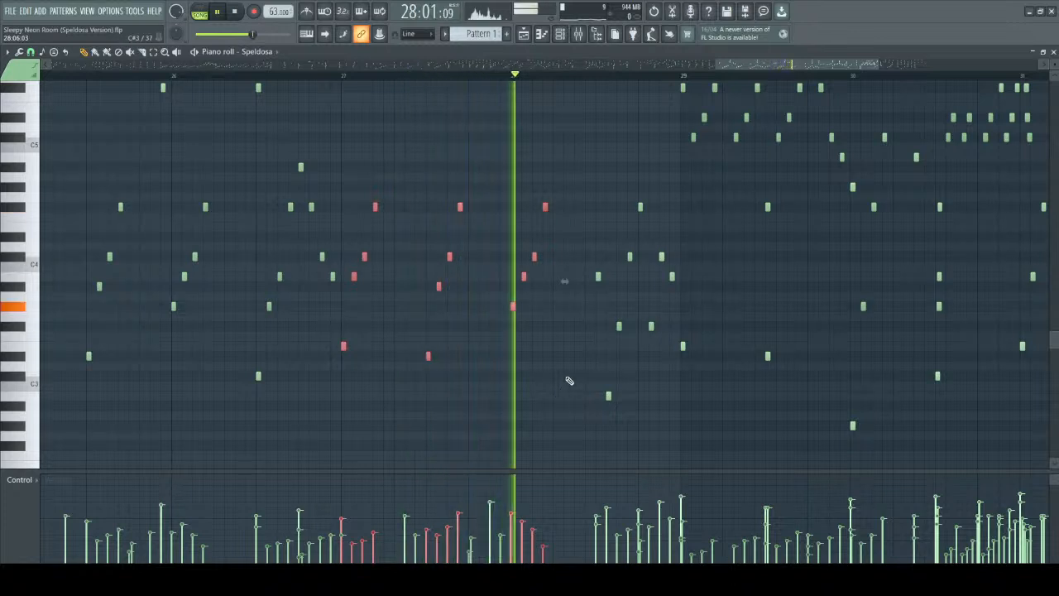
Replay bar 27 from its start while examining the upper melody notes above the arpeggios.
{"action": "scroll", "coordinate": [574, 369], "scroll_direction": "up", "scroll_amount": 5}
{"action": "scroll", "coordinate": [571, 347], "scroll_direction": "up", "scroll_amount": 2}
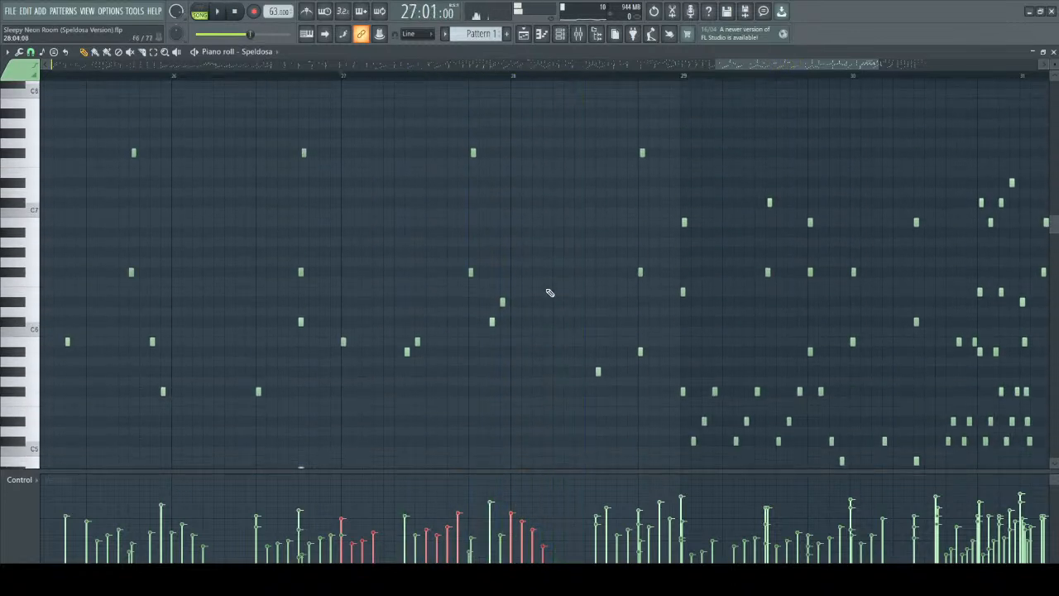
{"action": "scroll", "coordinate": [549, 270], "scroll_direction": "up", "scroll_amount": 2, "text": "ctrl"}
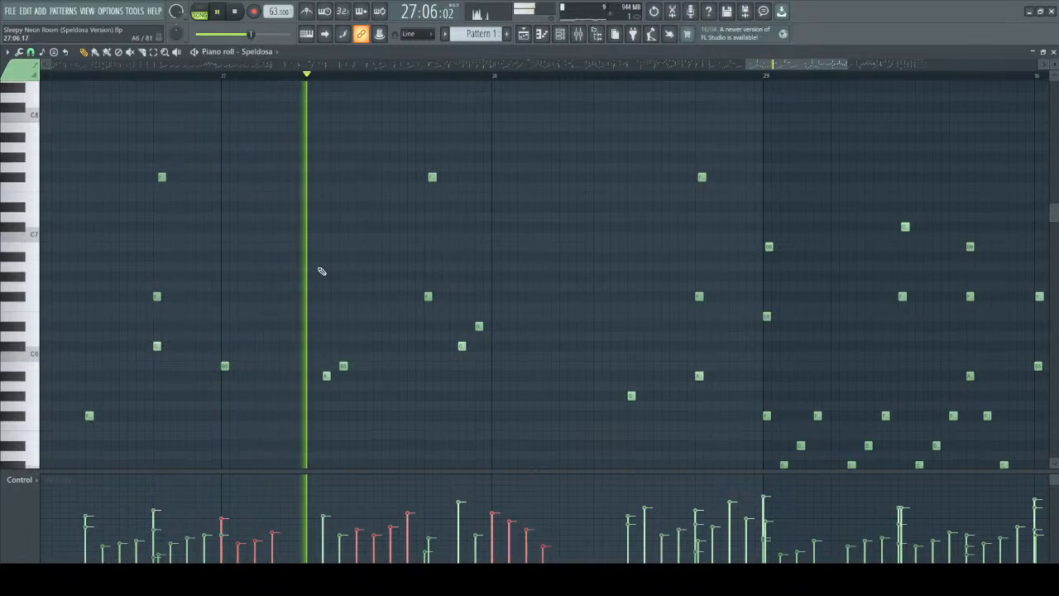
{"action": "scroll", "coordinate": [224, 315], "scroll_direction": "down", "scroll_amount": 1}
{"action": "key", "text": "space"}
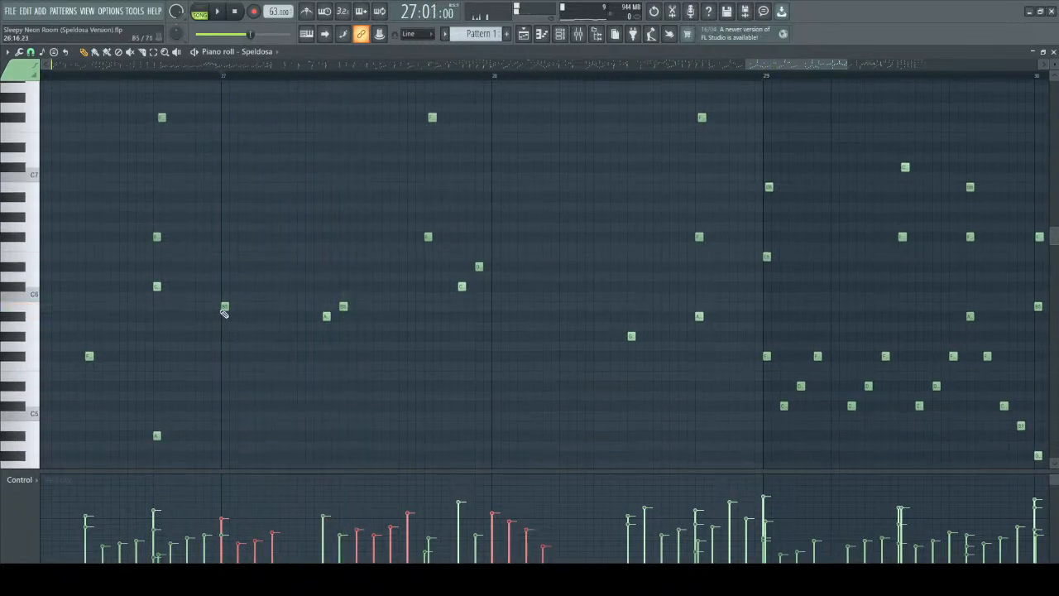
{"action": "key", "text": "space"}
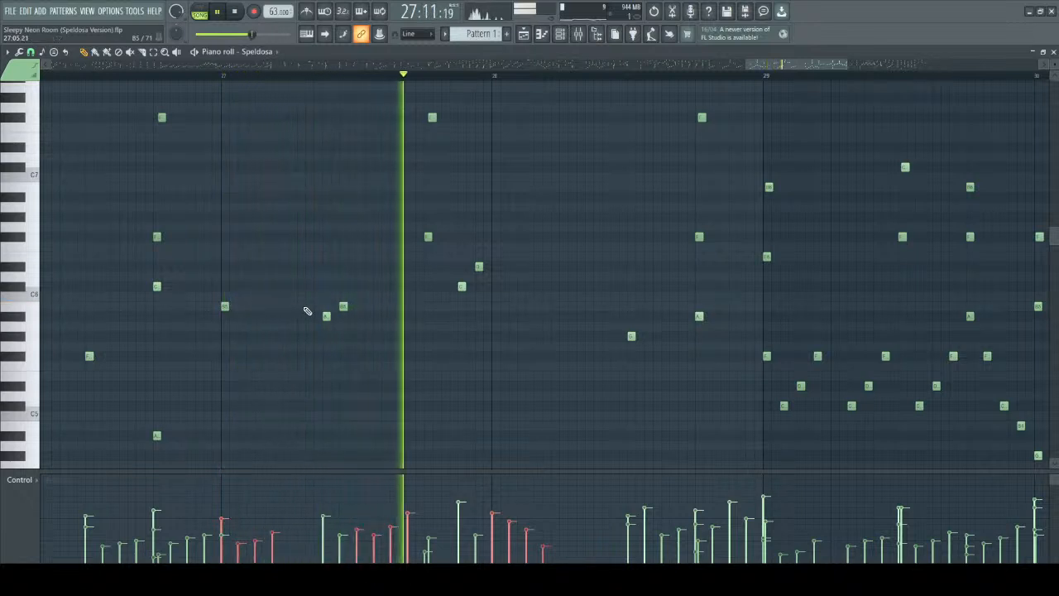
Select the last two upper melody notes of bar 27 and replay the bar from its start.
{"action": "left_click_drag", "start_coordinate": [474, 258], "coordinate": [501, 292]}
{"action": "key", "text": "space"}
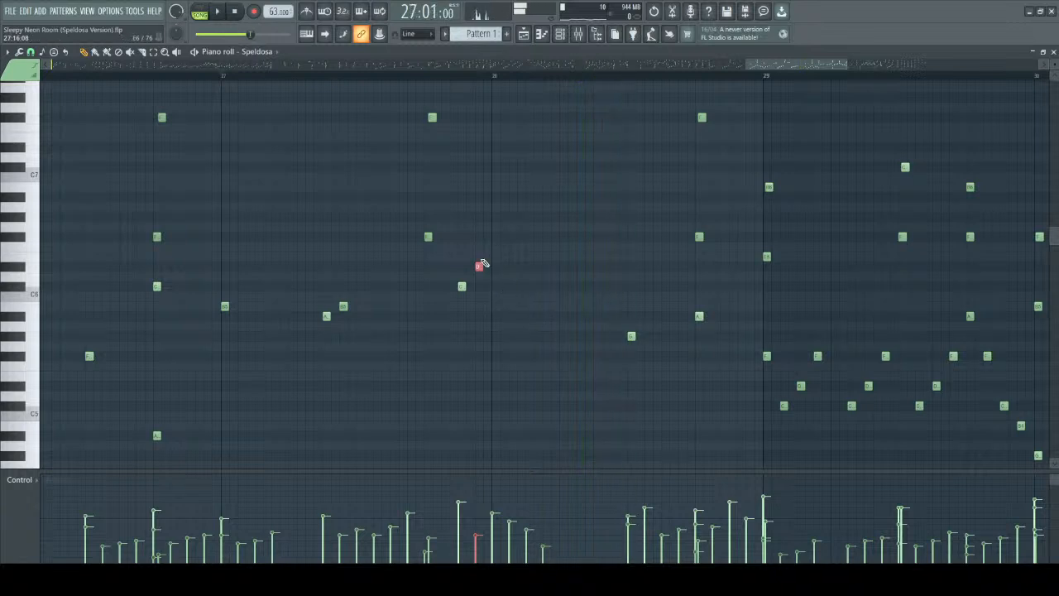
{"action": "left_click_drag", "start_coordinate": [475, 233], "coordinate": [497, 282]}
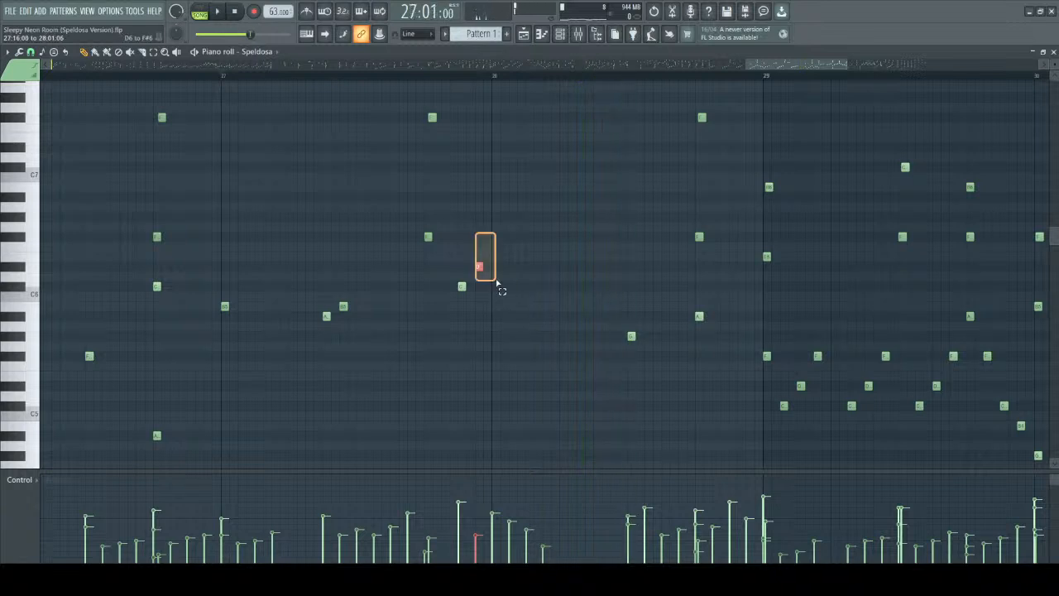
{"action": "mouse_move", "coordinate": [496, 282]}
{"action": "left_mouse_down"}
{"action": "mouse_move", "coordinate": [488, 283]}
{"action": "mouse_move", "coordinate": [499, 284]}
{"action": "left_mouse_up"}
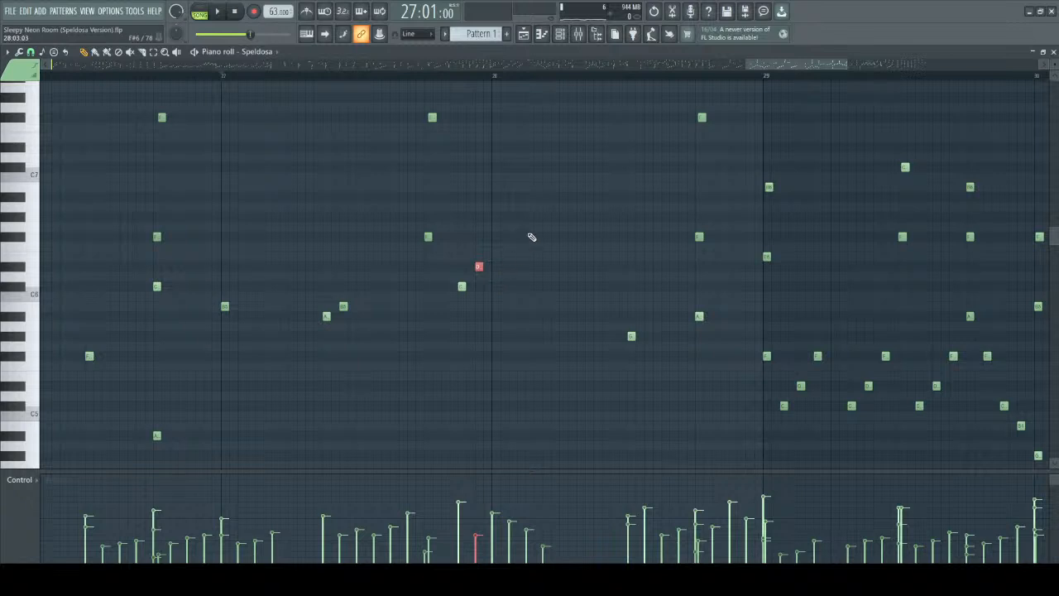
{"action": "left_click_drag", "start_coordinate": [457, 261], "coordinate": [497, 290]}
{"action": "key", "text": "space"}
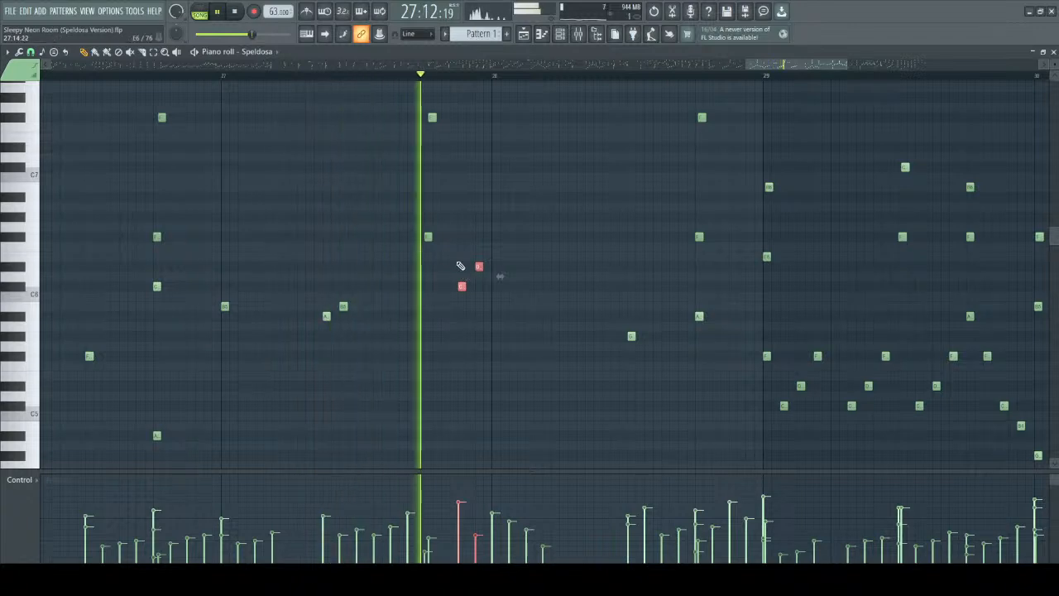
Let playback continue through bar 28 to the end of bar 29, following the playhead, and stop it.
{"action": "scroll", "coordinate": [523, 149], "scroll_direction": "down", "scroll_amount": 4}
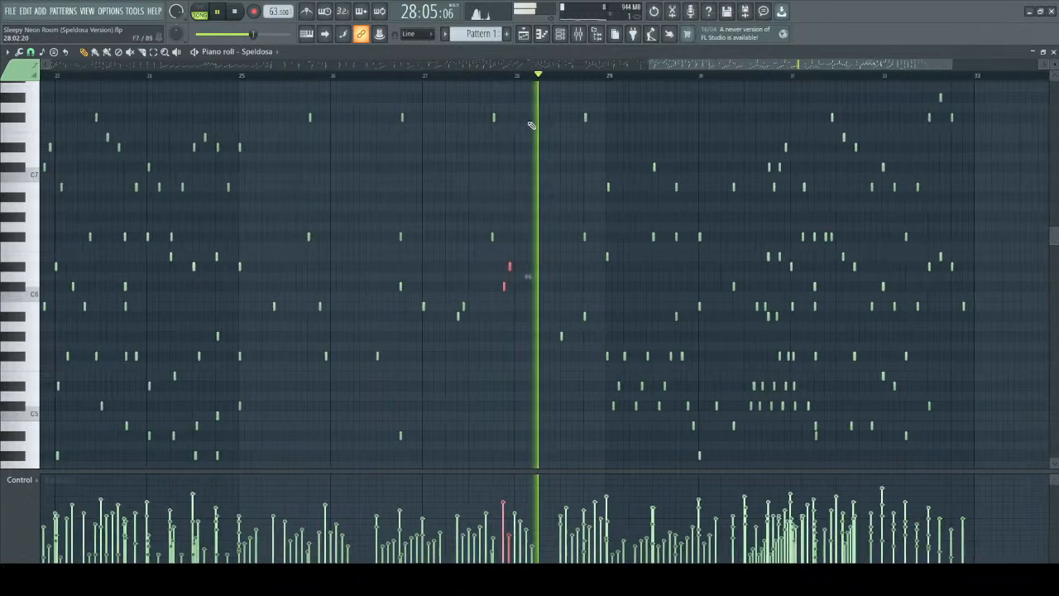
{"action": "left_click_drag", "start_coordinate": [665, 64], "coordinate": [720, 66]}
{"action": "scroll", "coordinate": [471, 289], "scroll_direction": "down", "scroll_amount": 3}
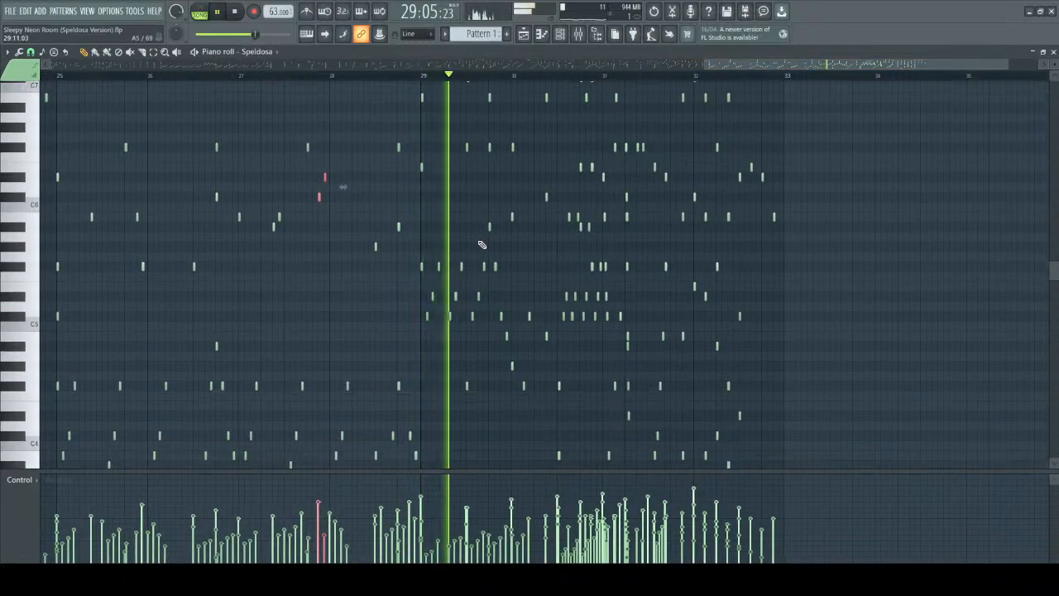
{"action": "scroll", "coordinate": [471, 229], "scroll_direction": "up", "scroll_amount": 3}
{"action": "scroll", "coordinate": [466, 248], "scroll_direction": "up", "scroll_amount": 5}
{"action": "scroll", "coordinate": [464, 253], "scroll_direction": "down", "scroll_amount": 5}
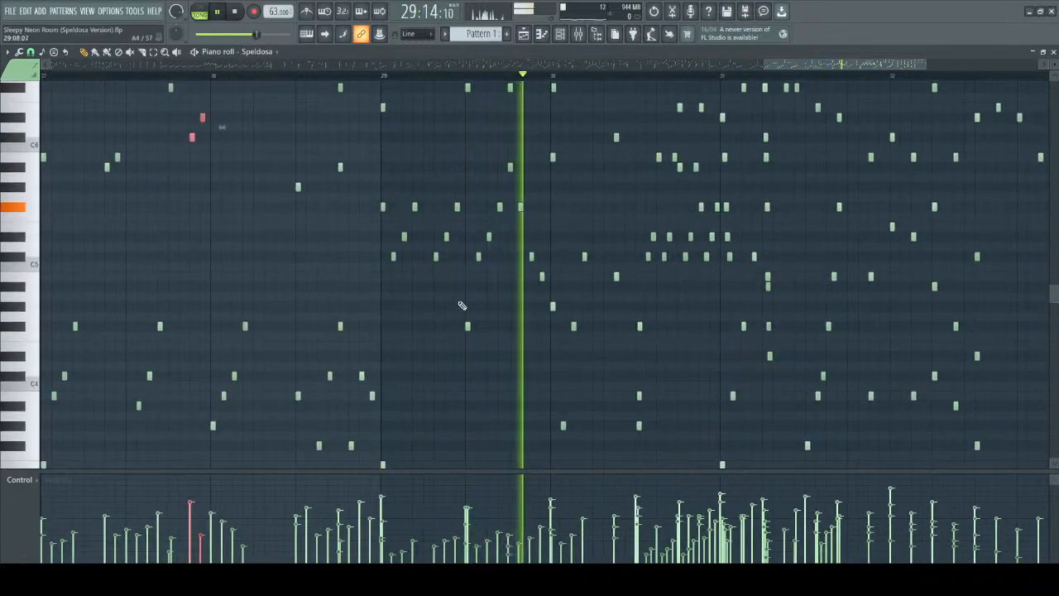
{"action": "key", "text": "space"}
{"action": "scroll", "coordinate": [464, 215], "scroll_direction": "up", "scroll_amount": 1}
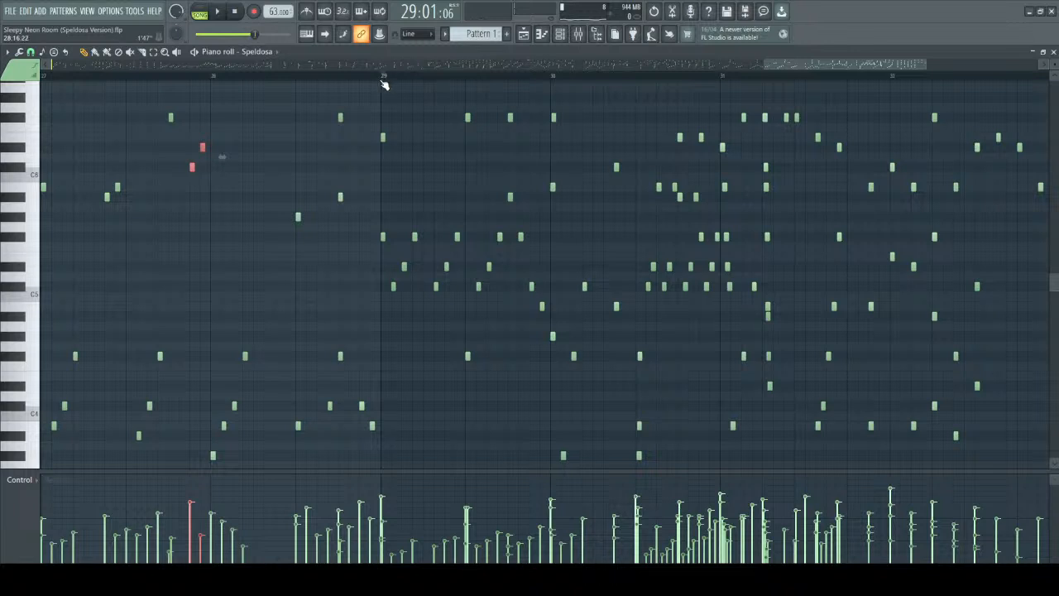
Select the repeated rising inner figures of bar 29 and play them from bar 29 into late bar 30.
{"action": "key", "text": "space"}
{"action": "left_click_drag", "start_coordinate": [333, 203], "coordinate": [533, 309]}
{"action": "left_click_drag", "start_coordinate": [366, 184], "coordinate": [534, 311]}
{"action": "key", "text": "space"}
{"action": "scroll", "coordinate": [380, 259], "scroll_direction": "up", "scroll_amount": 3}
{"action": "scroll", "coordinate": [446, 215], "scroll_direction": "up", "scroll_amount": 1}
{"action": "scroll", "coordinate": [447, 248], "scroll_direction": "down", "scroll_amount": 1}
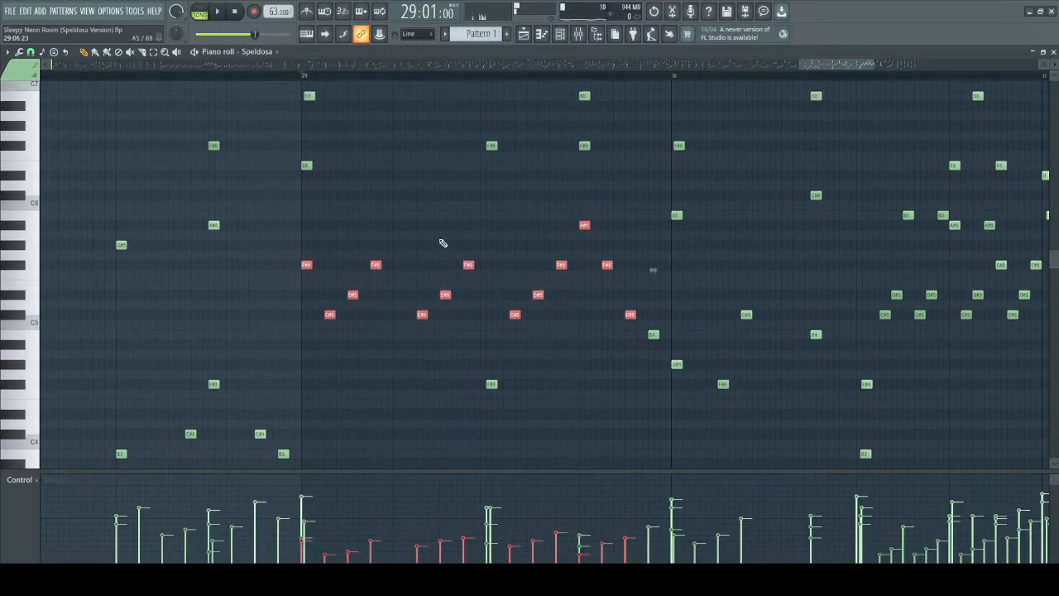
{"action": "key", "text": "space"}
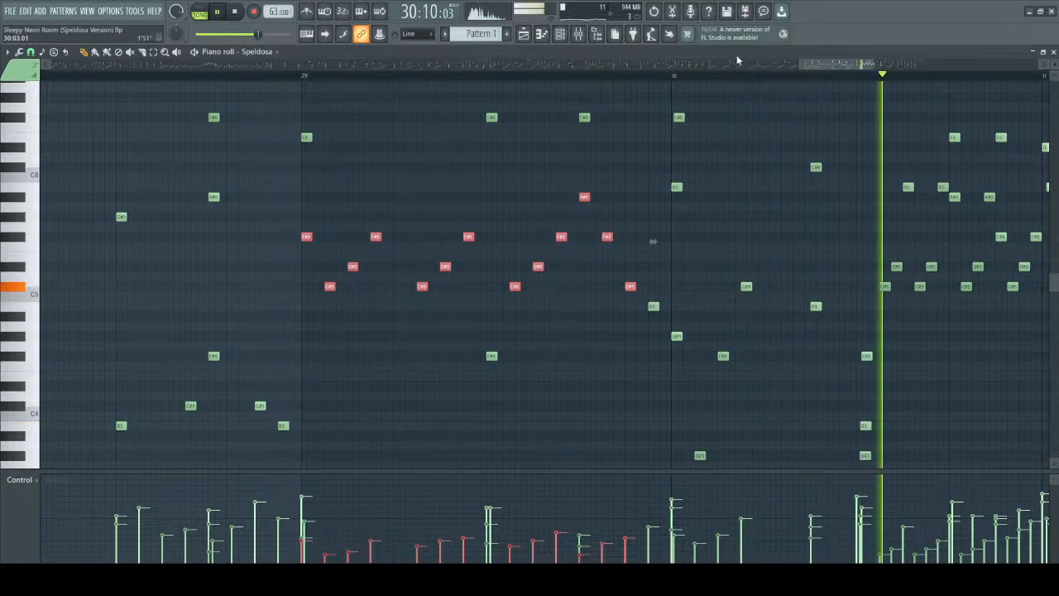
{"action": "key", "text": "space"}
Examine the dense inner figures and upper voices in late bar 30, up to the descending run opening bar 31.
{"action": "left_click_drag", "start_coordinate": [616, 173], "coordinate": [770, 308]}
{"action": "left_click", "coordinate": [651, 250]}
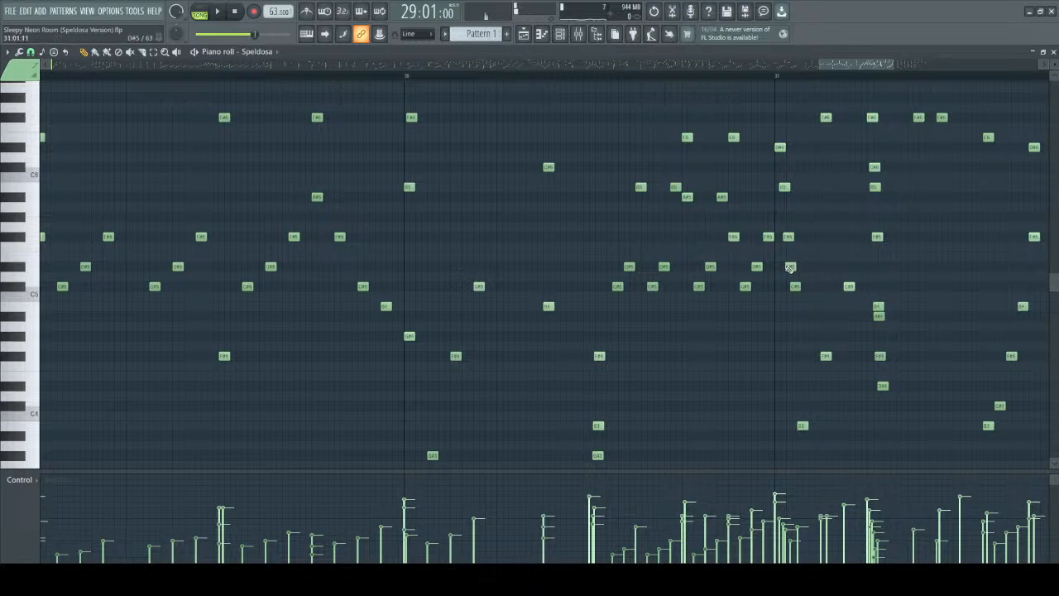
{"action": "scroll", "coordinate": [787, 307], "scroll_direction": "up", "scroll_amount": 4}
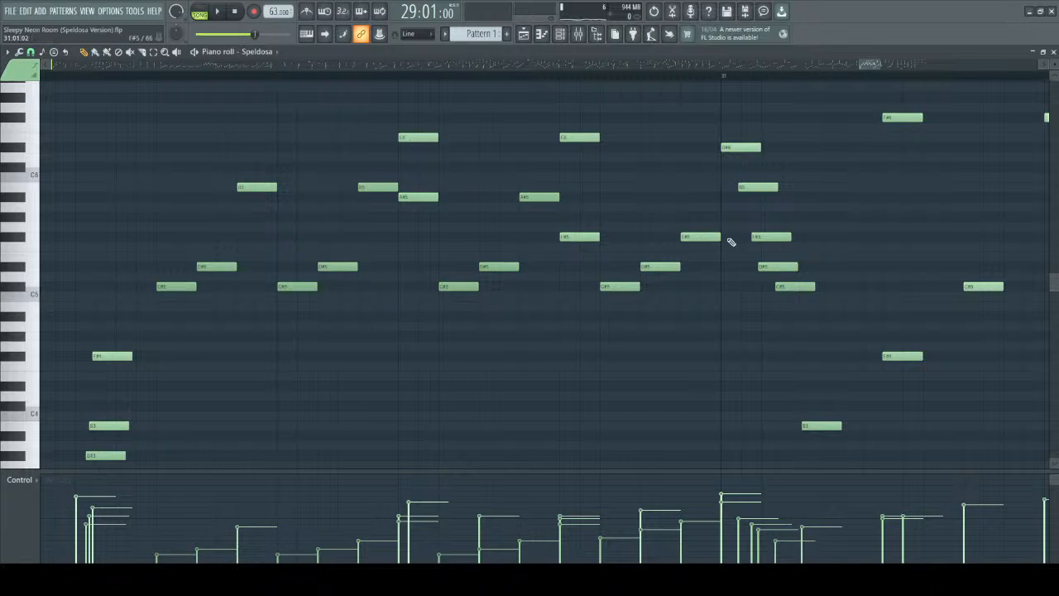
{"action": "scroll", "coordinate": [421, 182], "scroll_direction": "up", "scroll_amount": 2}
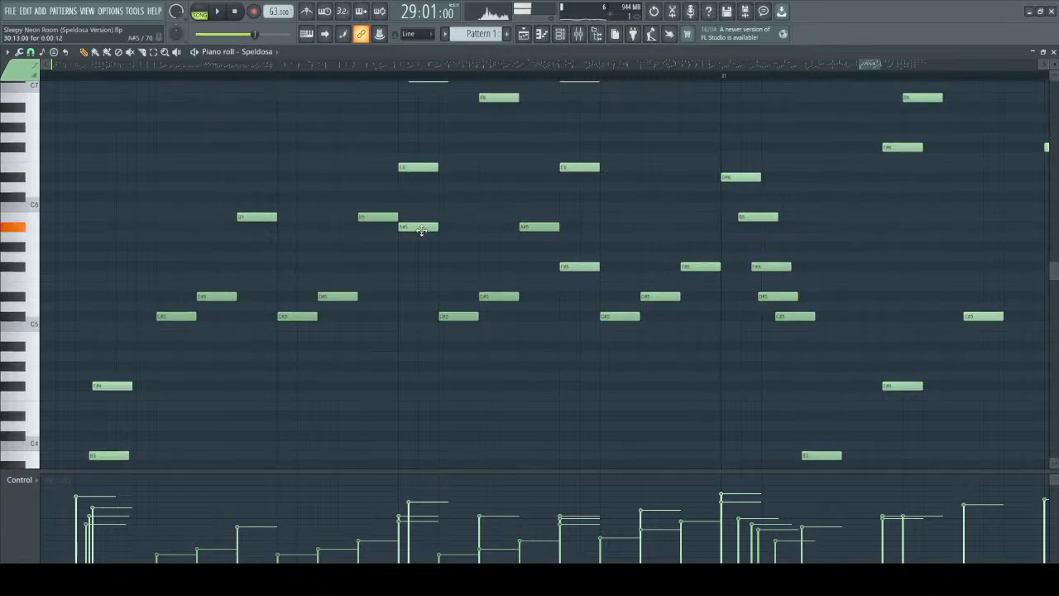
{"action": "scroll", "coordinate": [405, 222], "scroll_direction": "up", "scroll_amount": 4}
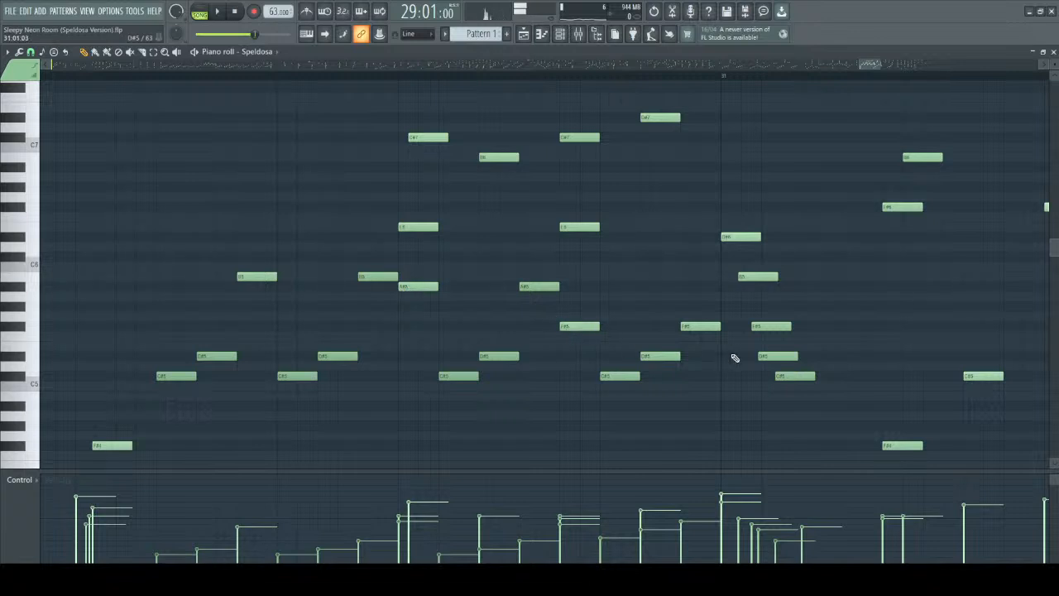
Isolate the D#5 in the fast descending run opening bar 31, then the low rising figures of late bar 30, and clear the selection.
{"action": "left_click_drag", "start_coordinate": [748, 332], "coordinate": [811, 370]}
{"action": "scroll", "coordinate": [751, 397], "scroll_direction": "down", "scroll_amount": 2}
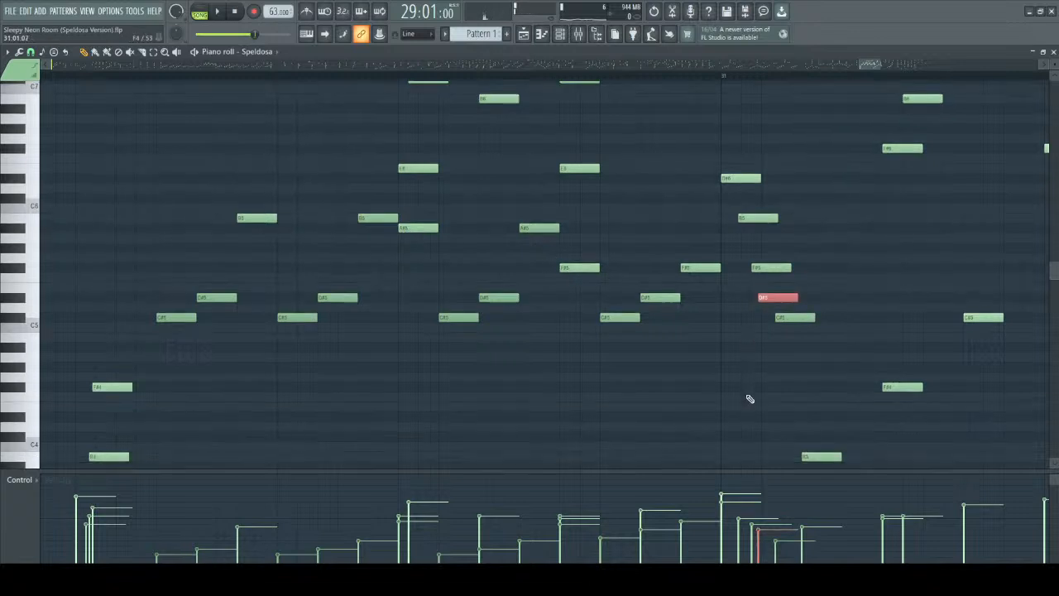
{"action": "scroll", "coordinate": [202, 156], "scroll_direction": "down", "scroll_amount": 2}
{"action": "left_click_drag", "start_coordinate": [164, 263], "coordinate": [531, 359]}
{"action": "right_click", "coordinate": [344, 199]}
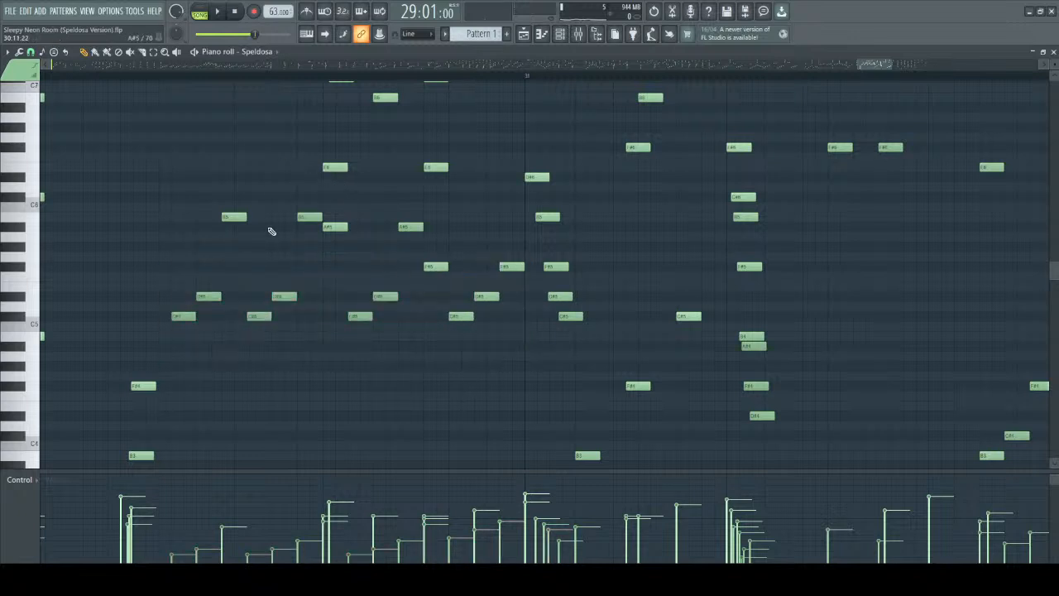
{"action": "left_click_drag", "start_coordinate": [199, 201], "coordinate": [308, 351]}
{"action": "right_click", "coordinate": [214, 140]}
Play the figures from late bar 30 through bar 31, following the playhead, and stop playback.
{"action": "key", "text": "space"}
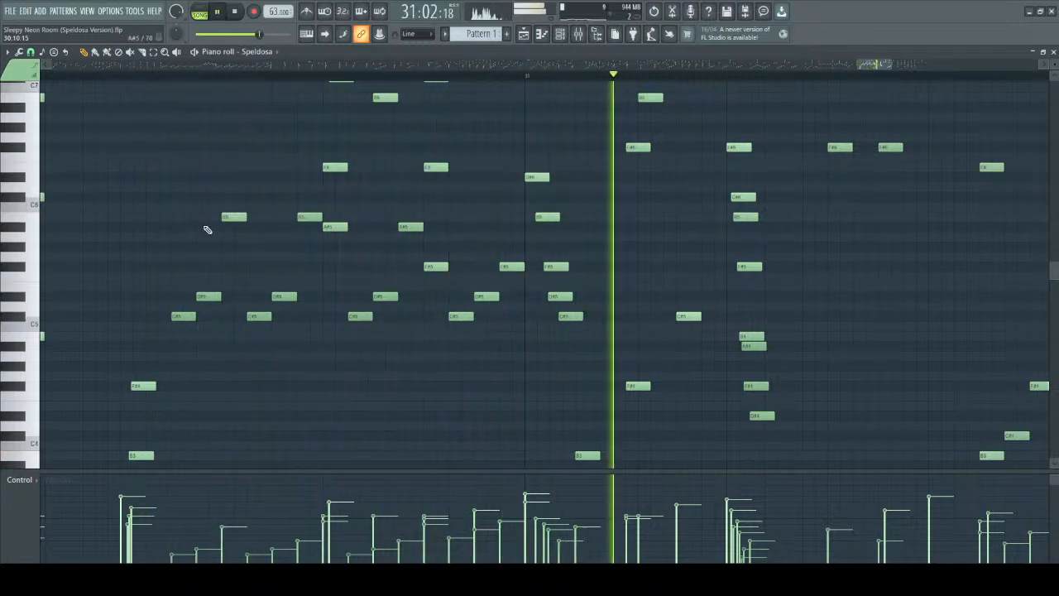
{"action": "scroll", "coordinate": [207, 230], "scroll_direction": "up", "scroll_amount": 3}
{"action": "scroll", "coordinate": [209, 240], "scroll_direction": "down", "scroll_amount": 8}
{"action": "scroll", "coordinate": [306, 335], "scroll_direction": "up", "scroll_amount": 2}
{"action": "scroll", "coordinate": [306, 335], "scroll_direction": "up", "scroll_amount": 3}
{"action": "scroll", "coordinate": [322, 325], "scroll_direction": "down", "scroll_amount": 3}
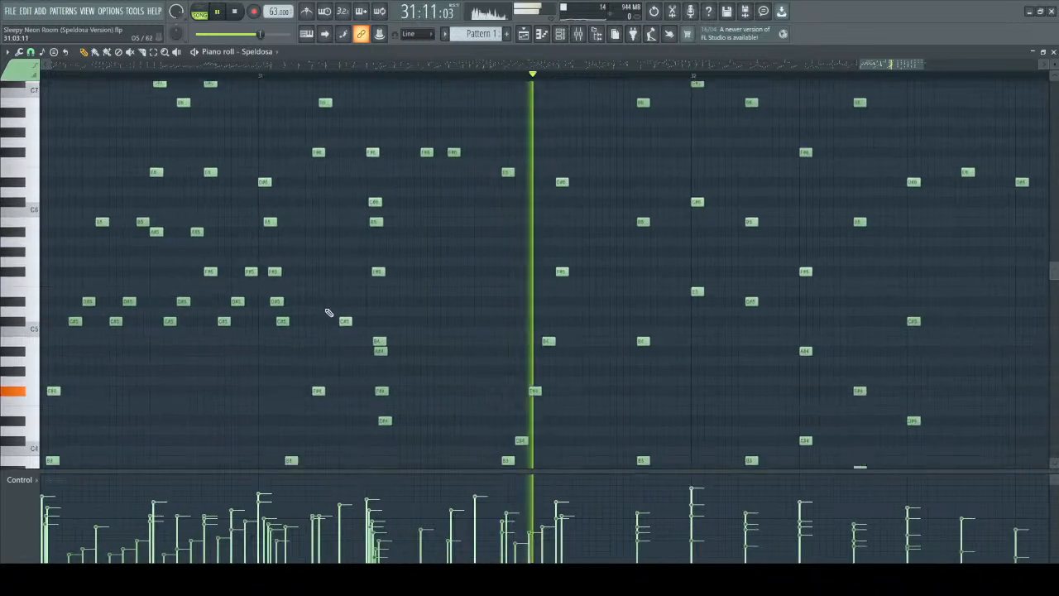
{"action": "scroll", "coordinate": [430, 273], "scroll_direction": "up", "scroll_amount": 2}
{"action": "key", "text": "space"}
Replay the transition from late bar 30 into bar 31 and stop playback.
{"action": "scroll", "coordinate": [177, 146], "scroll_direction": "down", "scroll_amount": 5}
{"action": "key", "text": "space"}
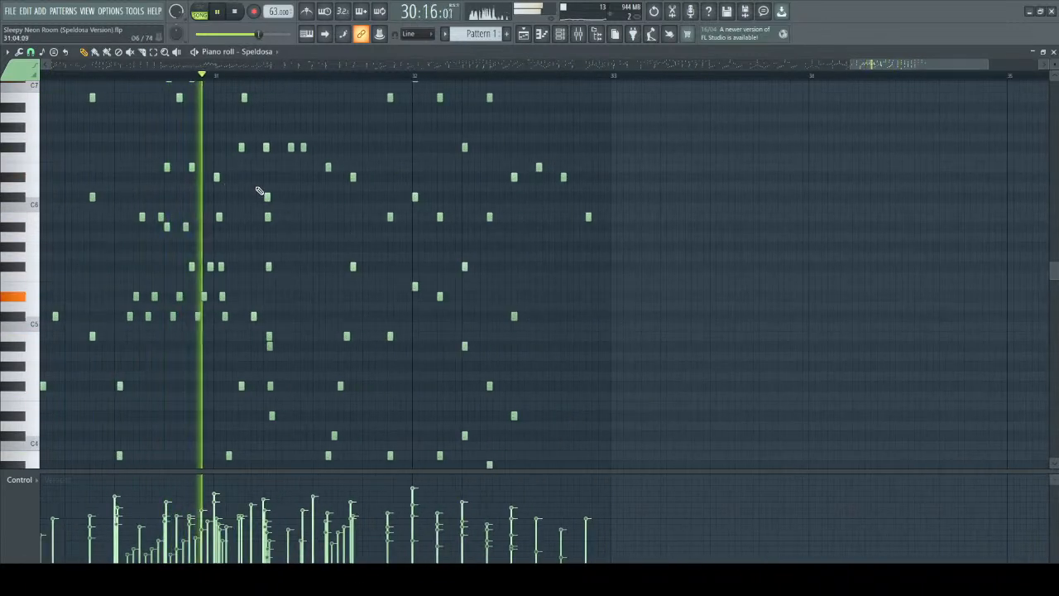
{"action": "scroll", "coordinate": [273, 207], "scroll_direction": "up", "scroll_amount": 4}
{"action": "scroll", "coordinate": [272, 171], "scroll_direction": "down", "scroll_amount": 2}
{"action": "scroll", "coordinate": [257, 162], "scroll_direction": "up", "scroll_amount": 2}
{"action": "key", "text": "space"}
Select the rolled chord in bar 31, examine its staggered note timing and velocities up close, and clear the selection.
{"action": "left_click_drag", "start_coordinate": [231, 135], "coordinate": [296, 423]}
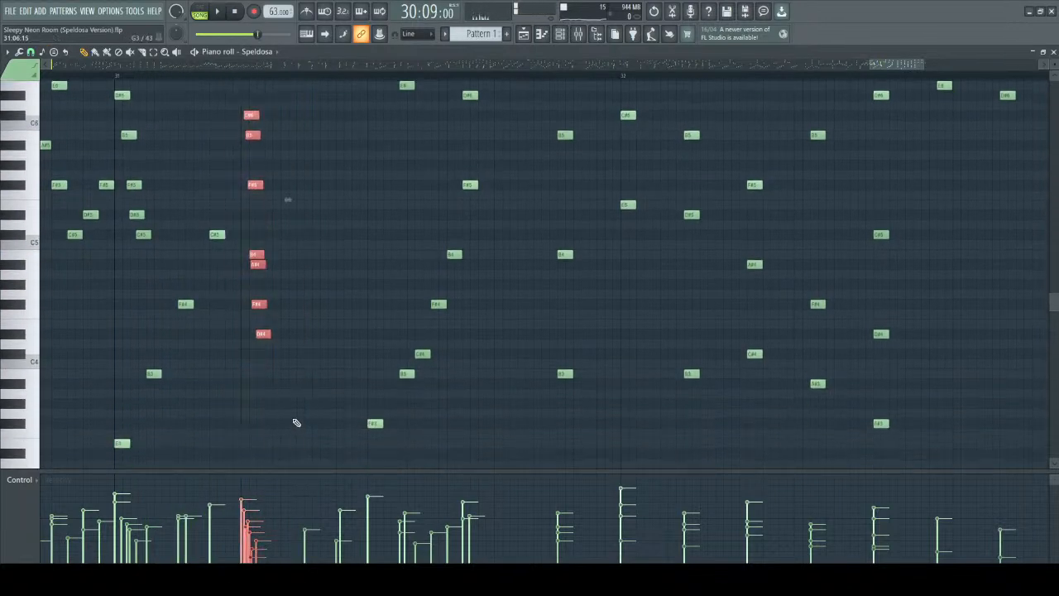
{"action": "scroll", "coordinate": [262, 407], "scroll_direction": "up", "scroll_amount": 3}
{"action": "scroll", "coordinate": [284, 326], "scroll_direction": "up", "scroll_amount": 4}
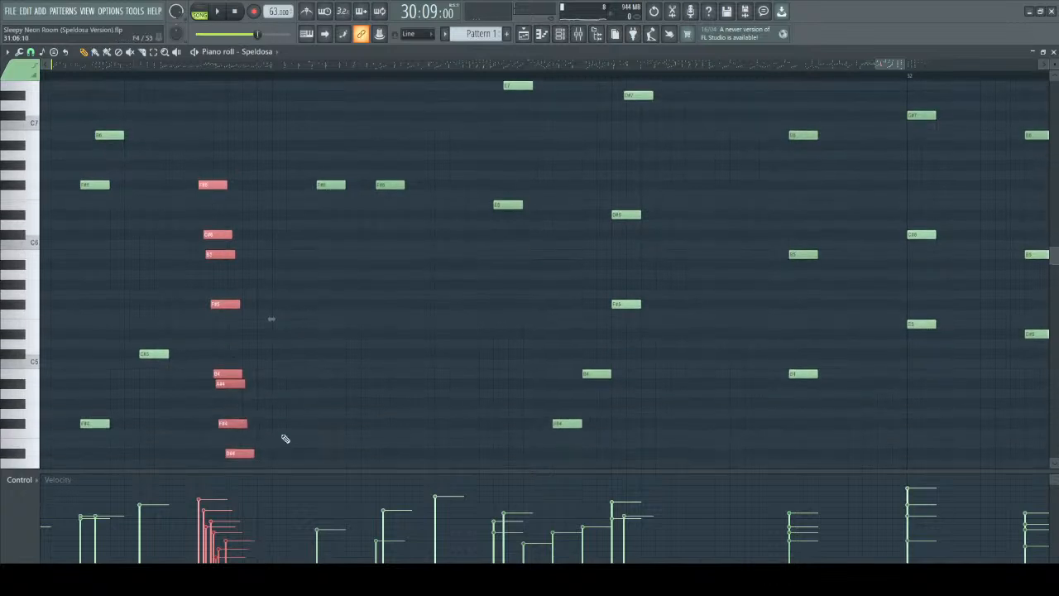
{"action": "left_click", "coordinate": [303, 300]}
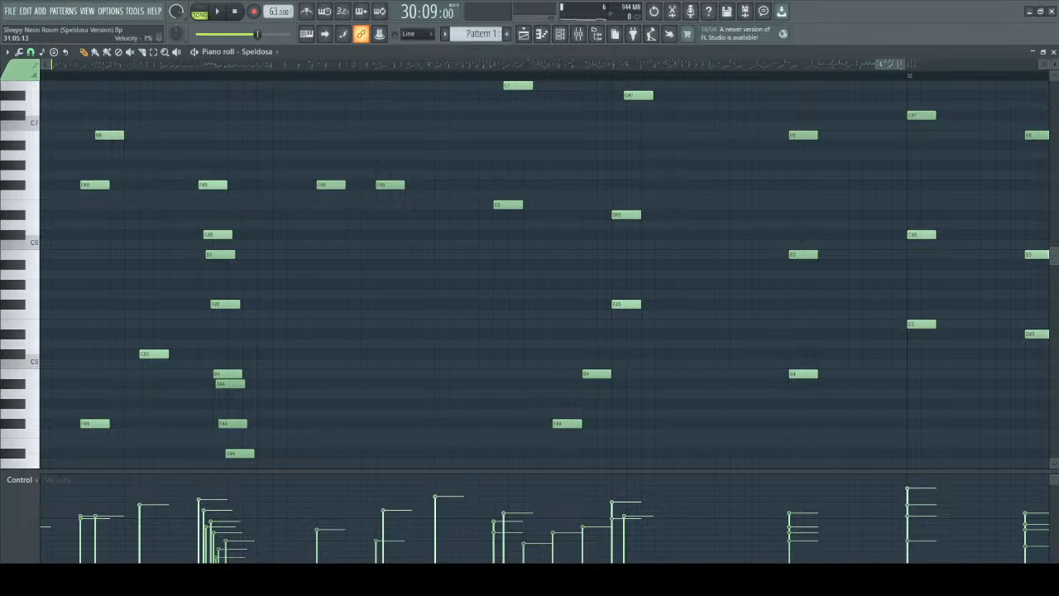
Select only the C#6 and B5 of the rolled chord, examine how closely they sit together, and deselect them.
{"action": "left_click_drag", "start_coordinate": [205, 151], "coordinate": [241, 269]}
{"action": "left_click_drag", "start_coordinate": [194, 221], "coordinate": [239, 259]}
{"action": "scroll", "coordinate": [215, 279], "scroll_direction": "up", "scroll_amount": 2}
{"action": "scroll", "coordinate": [209, 283], "scroll_direction": "up", "scroll_amount": 1}
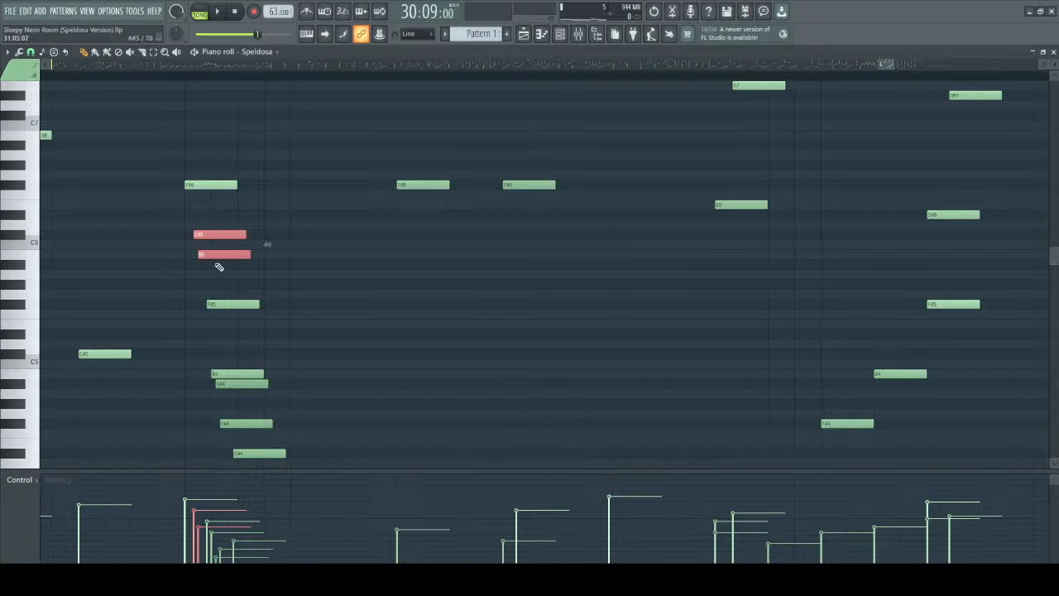
{"action": "left_click", "coordinate": [270, 270], "text": "ctrl"}
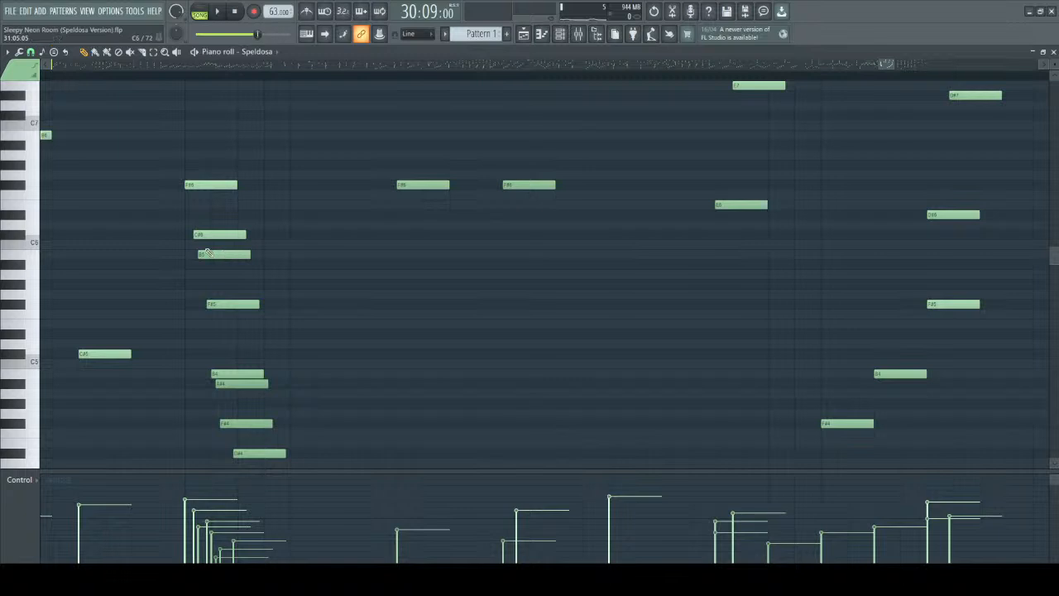
{"action": "scroll", "coordinate": [248, 253], "scroll_direction": "down", "scroll_amount": 2}
Isolate successive note groups of the rolled chord in bar 31, clearing each selection, and finish on the B4 and A#4 pair.
{"action": "left_click_drag", "start_coordinate": [199, 220], "coordinate": [254, 257]}
{"action": "left_click", "coordinate": [164, 93], "text": "ctrl"}
{"action": "left_click_drag", "start_coordinate": [164, 93], "coordinate": [266, 403], "text": "ctrl"}
{"action": "key", "text": "ctrl+d"}
{"action": "key", "text": "ctrl+a"}
{"action": "key", "text": "ctrl+d"}
{"action": "left_click_drag", "start_coordinate": [183, 99], "coordinate": [286, 286], "text": "ctrl"}
{"action": "key", "text": "ctrl+d"}
{"action": "left_click_drag", "start_coordinate": [191, 165], "coordinate": [289, 247], "text": "ctrl"}
{"action": "key", "text": "ctrl+d"}
{"action": "scroll", "coordinate": [278, 236], "scroll_direction": "down", "scroll_amount": 3}
{"action": "scroll", "coordinate": [201, 220], "scroll_direction": "down", "scroll_amount": 1}
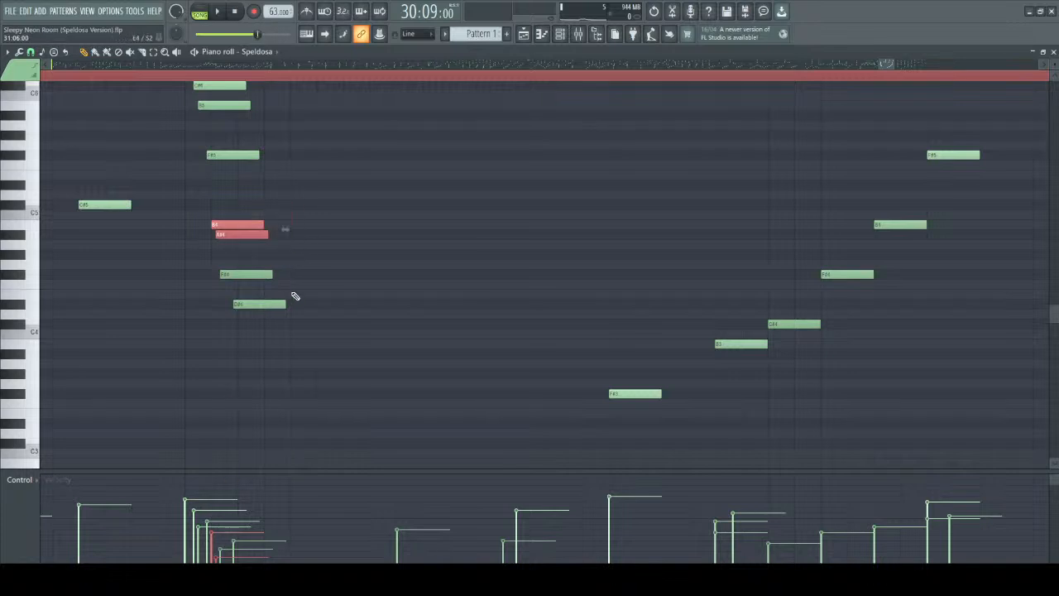
Select the rolled chord's lowest note, D#4, and compare its placement and velocity with the chord's upper notes.
{"action": "left_click_drag", "start_coordinate": [199, 251], "coordinate": [298, 314], "text": "ctrl"}
{"action": "left_click_drag", "start_coordinate": [212, 291], "coordinate": [320, 332], "text": "ctrl"}
{"action": "scroll", "coordinate": [281, 161], "scroll_direction": "down", "scroll_amount": 4, "text": "ctrl"}
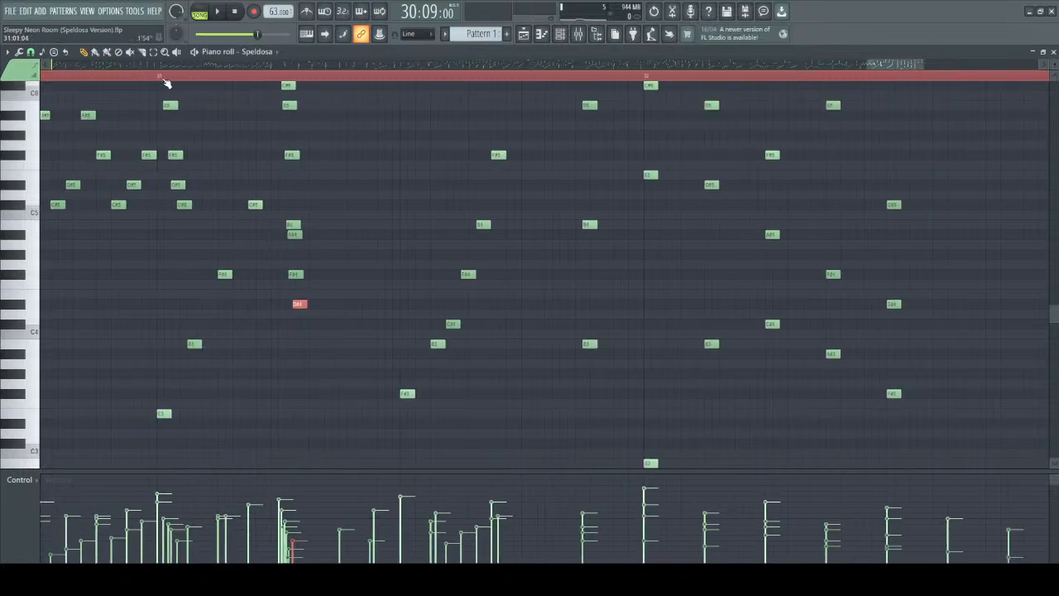
{"action": "scroll", "coordinate": [273, 157], "scroll_direction": "up", "scroll_amount": 4}
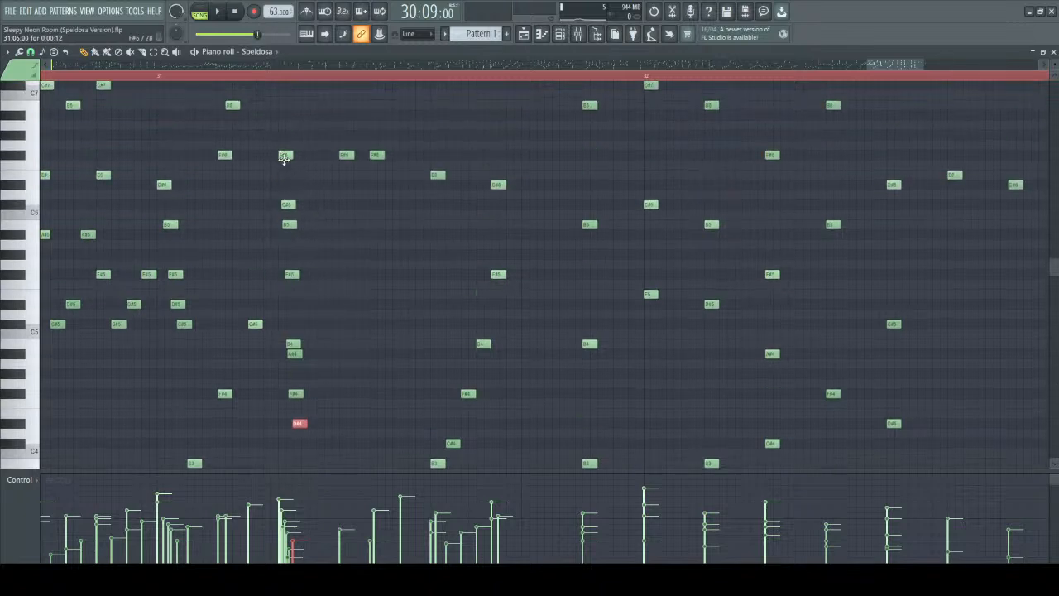
{"action": "scroll", "coordinate": [285, 158], "scroll_direction": "down", "scroll_amount": 5}
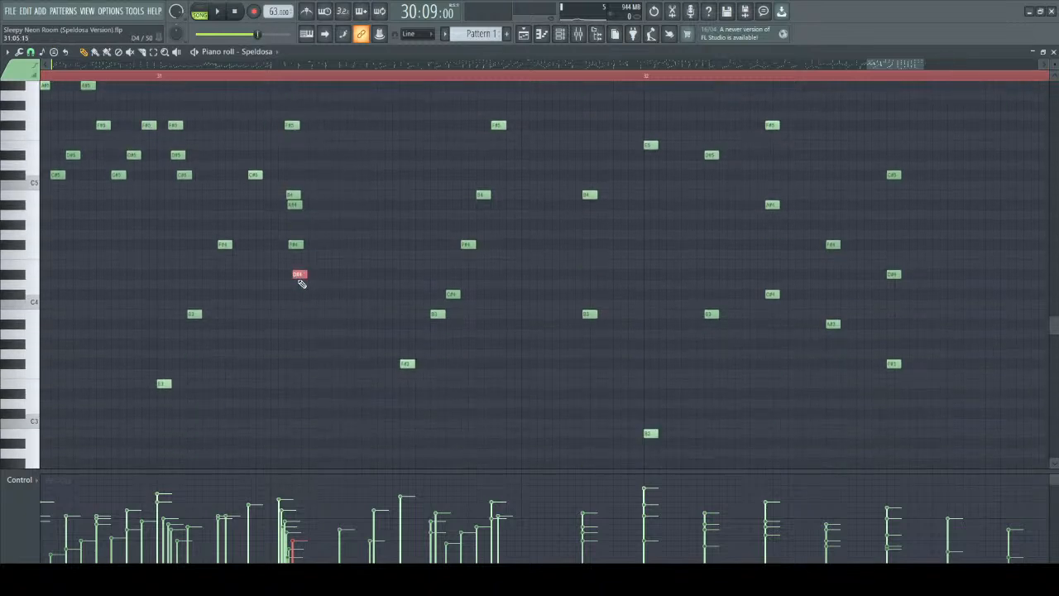
{"action": "scroll", "coordinate": [300, 283], "scroll_direction": "up", "scroll_amount": 4}
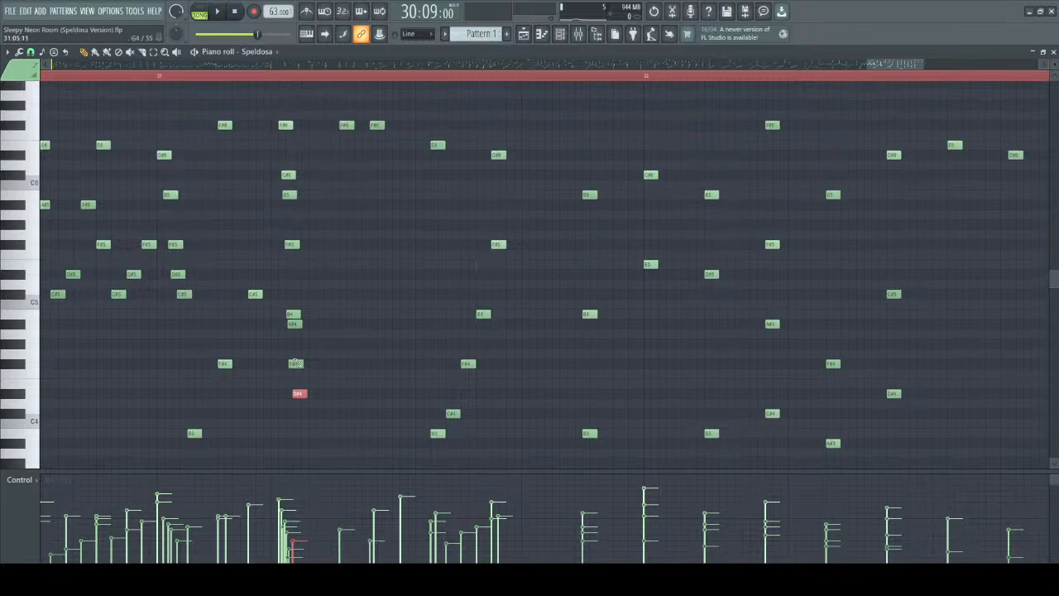
Play short passages from the start of bar 31, restarting to hear the rolled chord, and stop.
{"action": "left_click", "coordinate": [162, 79]}
{"action": "key", "text": "space"}
{"action": "key", "text": "space"}
{"action": "key", "text": "space"}
{"action": "key", "text": "space"}
{"action": "key", "text": "space"}
{"action": "key", "text": "space"}
{"action": "key", "text": "space"}
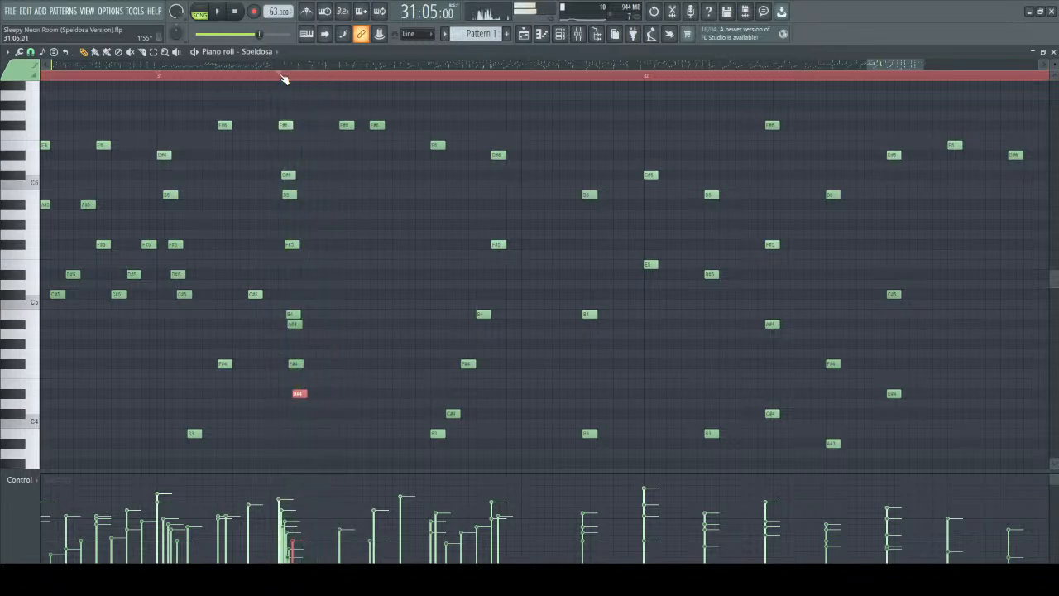
Replay the rolled chord alone from 31:05, stopping and restarting playback.
{"action": "key", "text": "space"}
{"action": "key", "text": "space"}
{"action": "key", "text": "space"}
{"action": "key", "text": "space"}
Play from the rolled chord in bar 31 to the end of the pattern at bar 33, following the playhead, and stop.
{"action": "key", "text": "space"}
{"action": "scroll", "coordinate": [362, 325], "scroll_direction": "up", "scroll_amount": 3}
{"action": "key", "text": "space"}
{"action": "scroll", "coordinate": [369, 327], "scroll_direction": "up", "scroll_amount": 4}
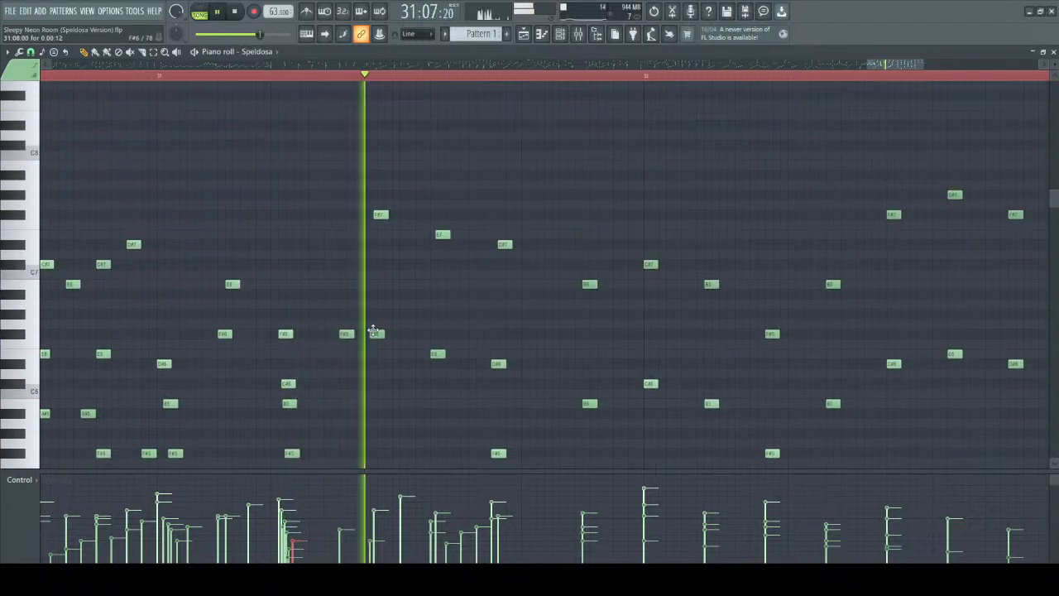
{"action": "scroll", "coordinate": [387, 263], "scroll_direction": "down", "scroll_amount": 1}
{"action": "scroll", "coordinate": [386, 263], "scroll_direction": "down", "scroll_amount": 8}
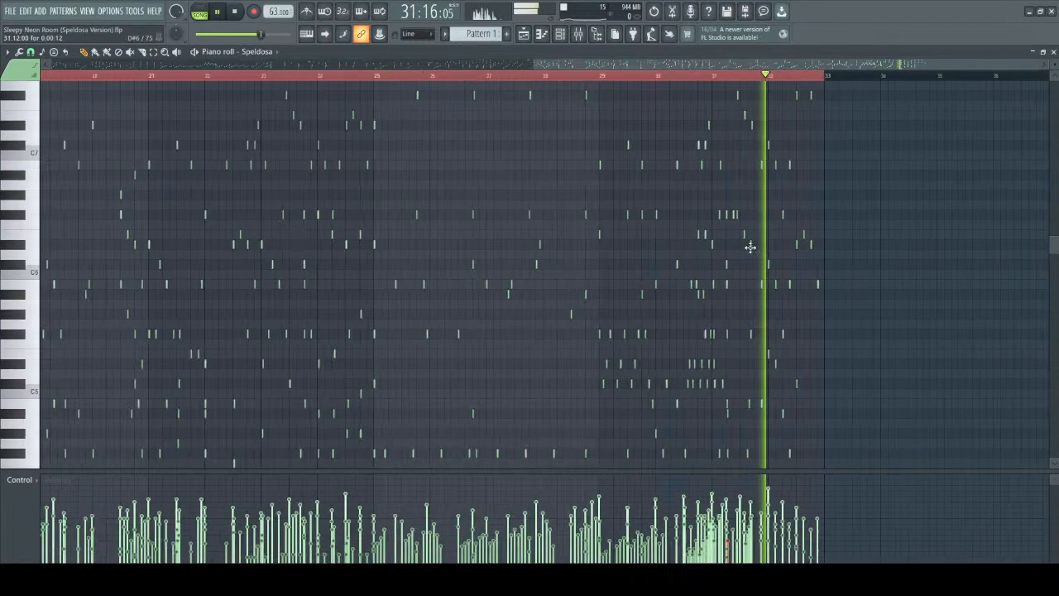
{"action": "scroll", "coordinate": [945, 296], "scroll_direction": "down", "scroll_amount": 2}
{"action": "scroll", "coordinate": [952, 296], "scroll_direction": "up", "scroll_amount": 4}
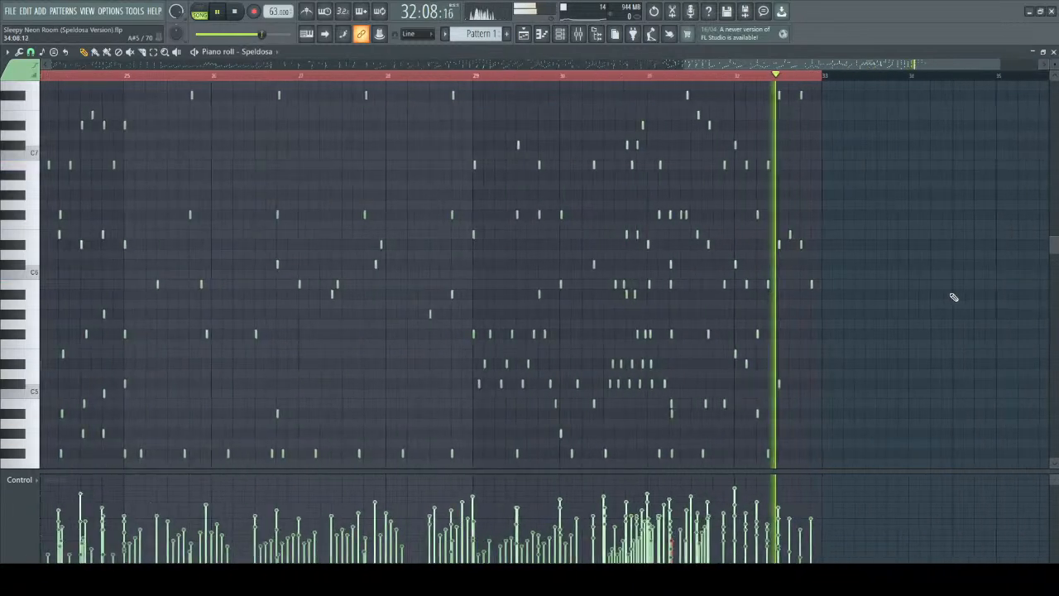
{"action": "scroll", "coordinate": [785, 293], "scroll_direction": "up", "scroll_amount": 3}
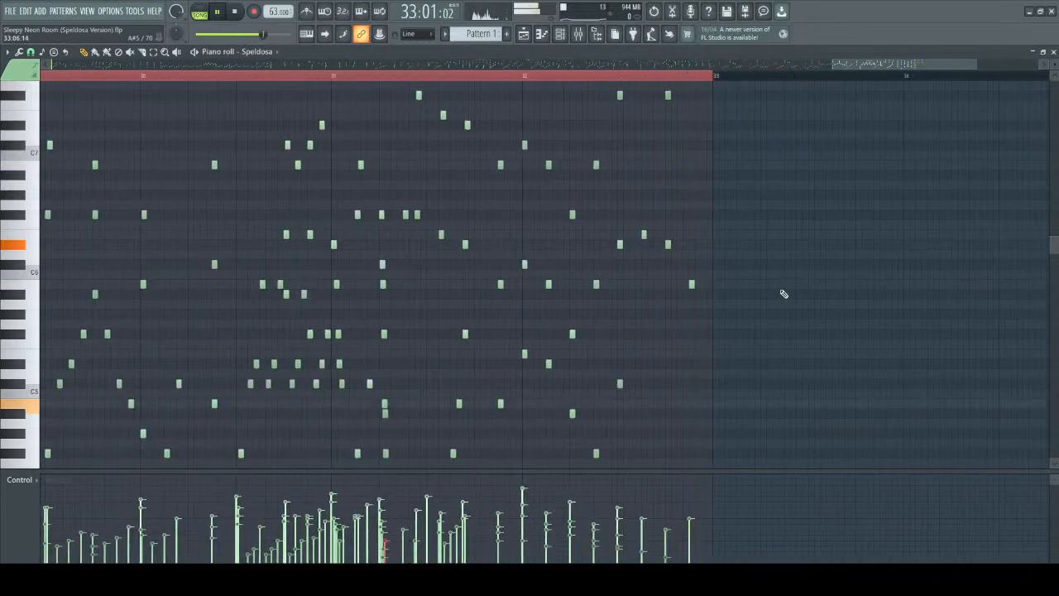
{"action": "scroll", "coordinate": [827, 248], "scroll_direction": "down", "scroll_amount": 4}
{"action": "key", "text": "space"}
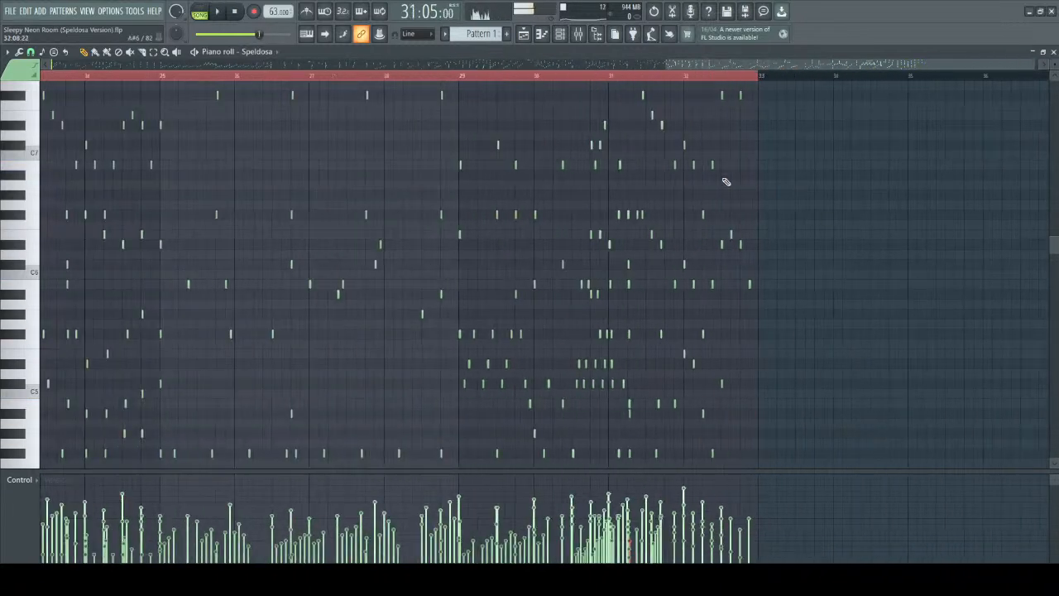
Play Pattern 1 from the start of bar 29 into bar 32, following the notes around the playhead, and stop.
{"action": "left_click", "coordinate": [463, 77]}
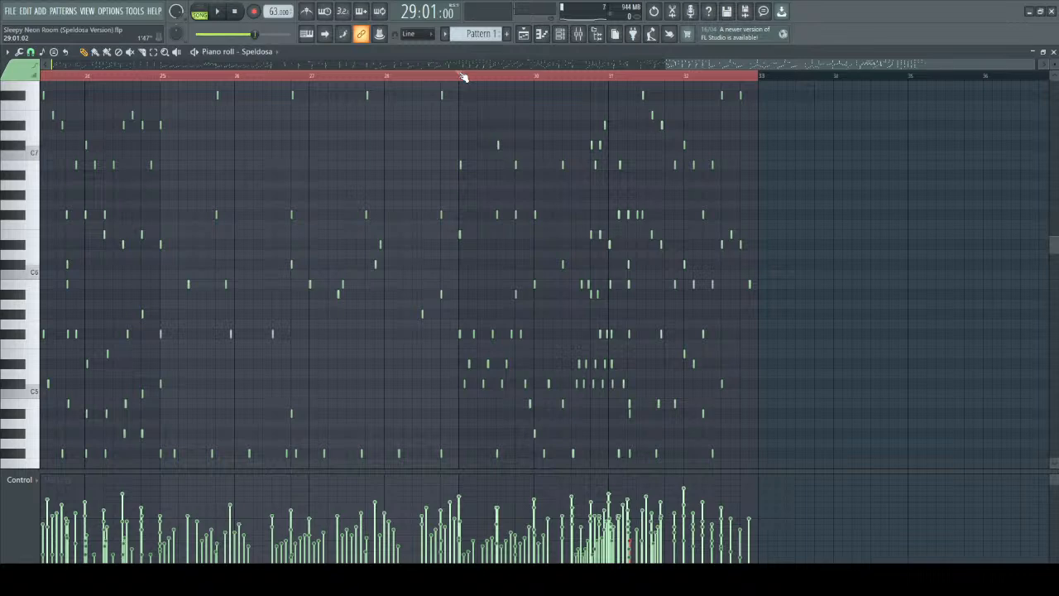
{"action": "scroll", "coordinate": [508, 108], "scroll_direction": "up", "scroll_amount": 2}
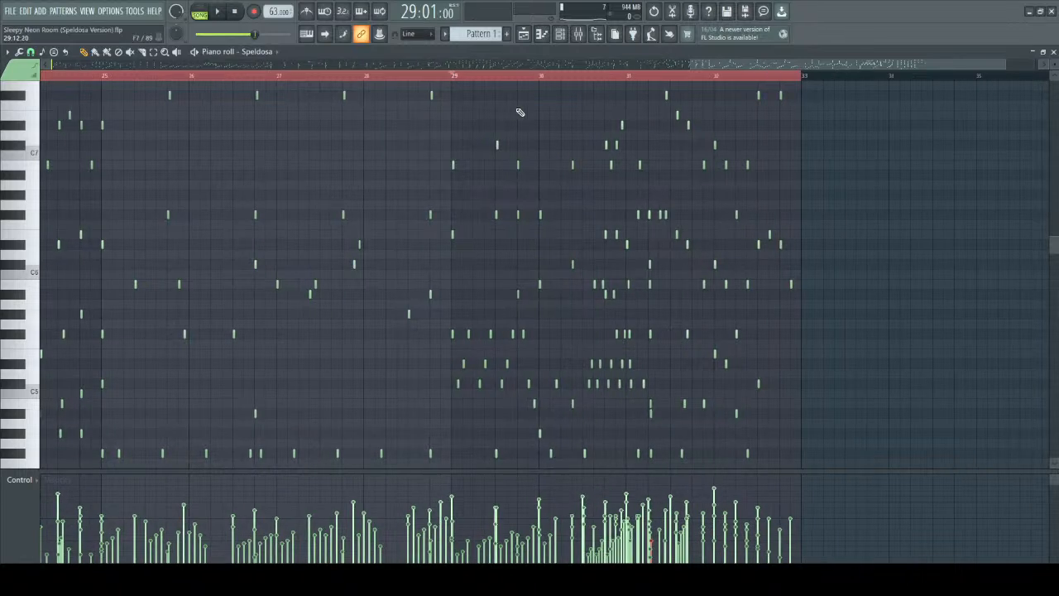
{"action": "key", "text": "space"}
{"action": "scroll", "coordinate": [517, 166], "scroll_direction": "down", "scroll_amount": 2}
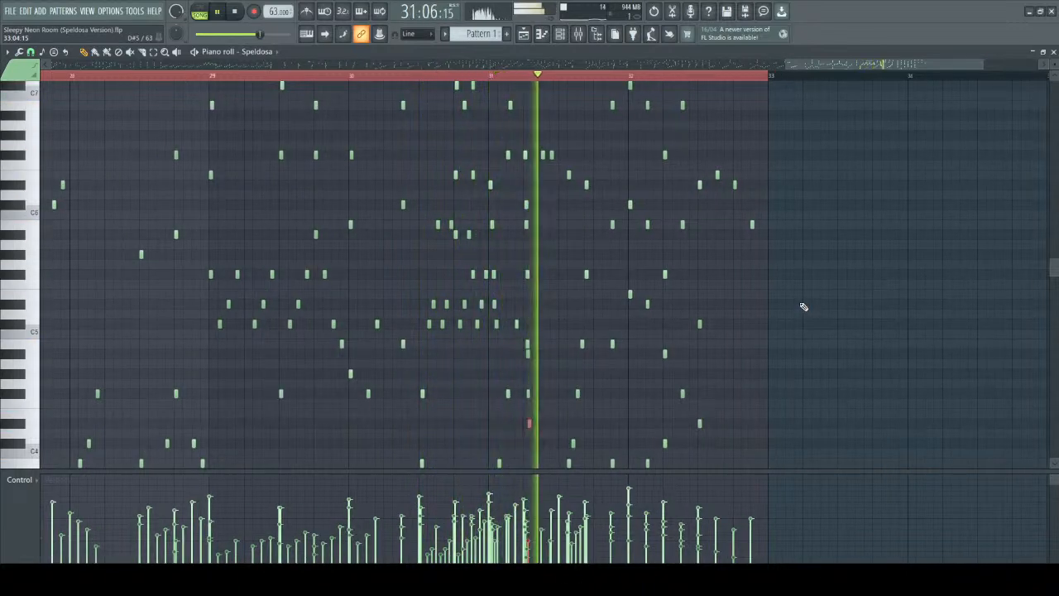
{"action": "scroll", "coordinate": [803, 307], "scroll_direction": "up", "scroll_amount": 1}
{"action": "scroll", "coordinate": [804, 307], "scroll_direction": "up", "scroll_amount": 1}
{"action": "scroll", "coordinate": [803, 306], "scroll_direction": "down", "scroll_amount": 2}
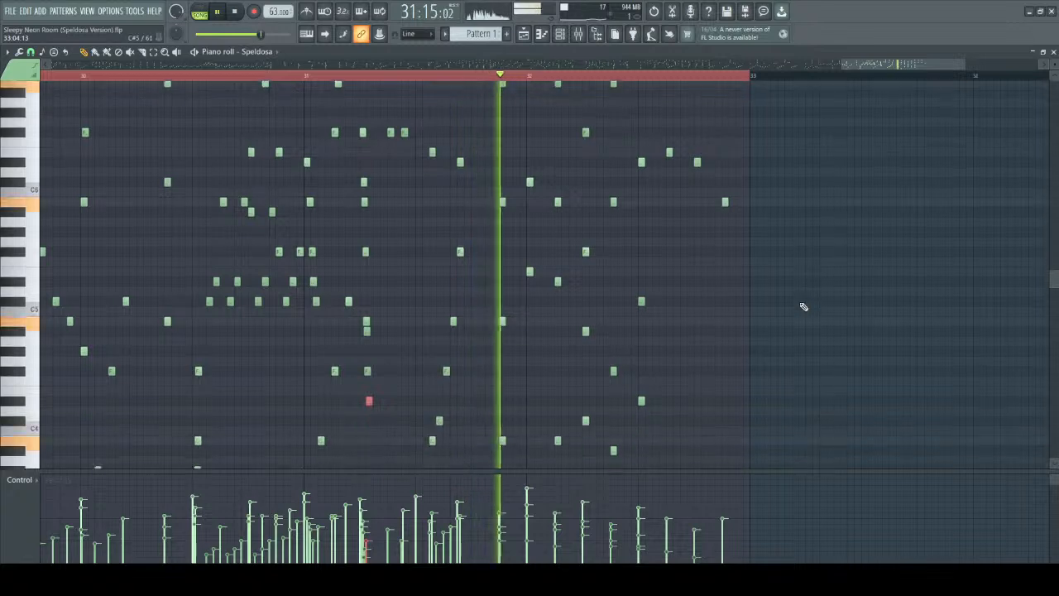
{"action": "scroll", "coordinate": [803, 307], "scroll_direction": "down", "scroll_amount": 2}
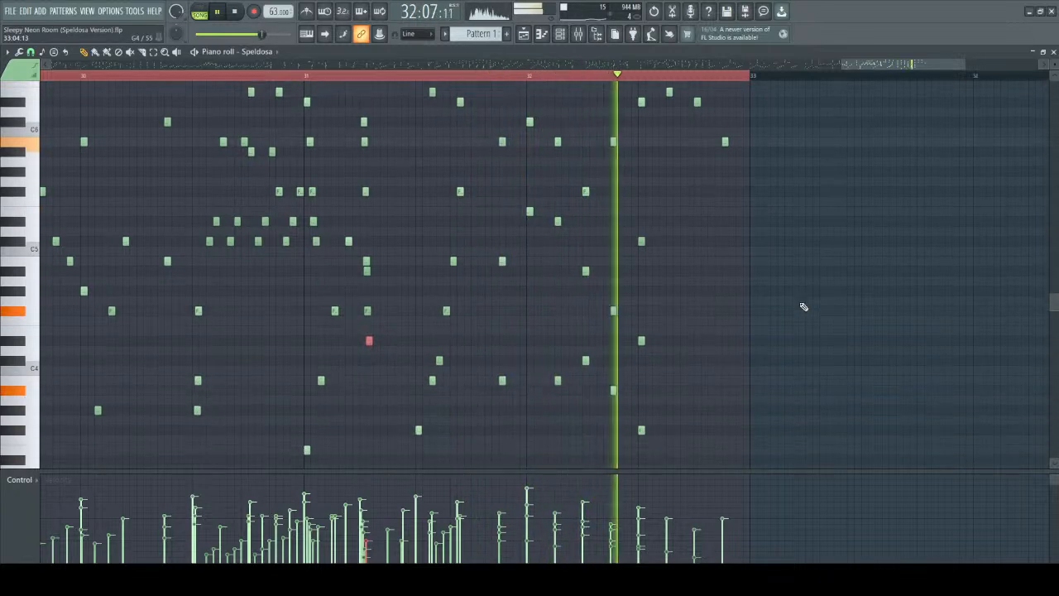
{"action": "scroll", "coordinate": [783, 293], "scroll_direction": "up", "scroll_amount": 1}
{"action": "key", "text": "space"}
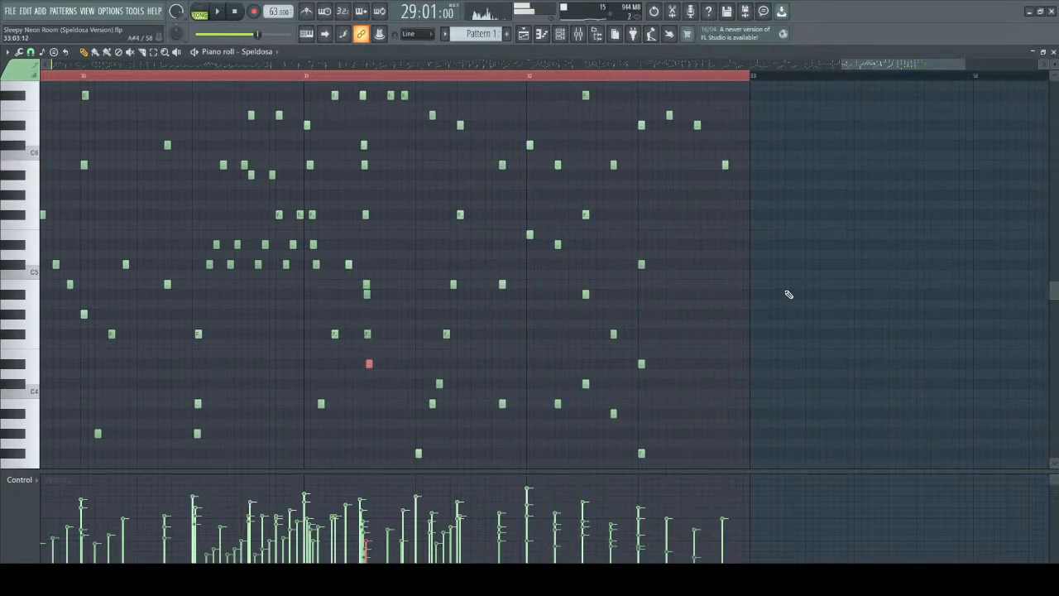
Play from the start of bar 31 through the rolled chord into bar 32, and stop.
{"action": "left_click", "coordinate": [308, 76]}
{"action": "key", "text": "space"}
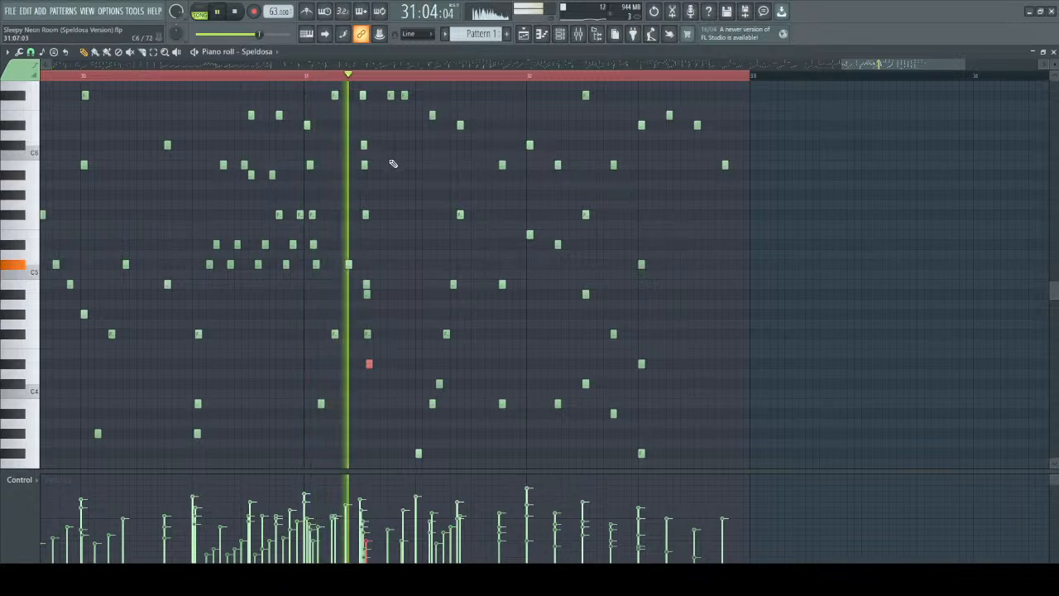
{"action": "scroll", "coordinate": [412, 196], "scroll_direction": "down", "scroll_amount": 1}
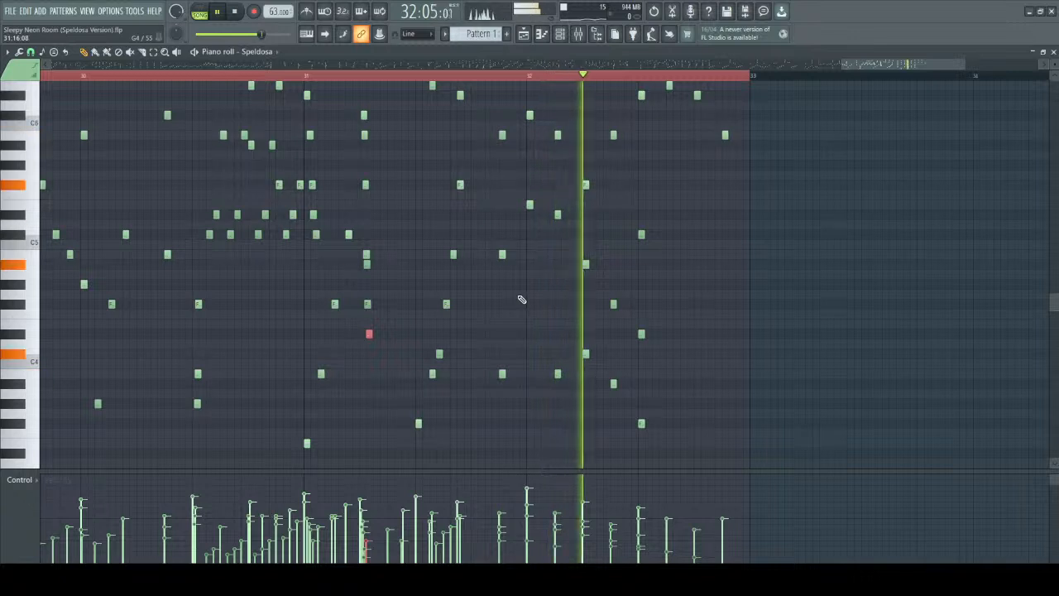
{"action": "key", "text": "space"}
{"action": "scroll", "coordinate": [702, 300], "scroll_direction": "up", "scroll_amount": 2, "text": "ctrl"}
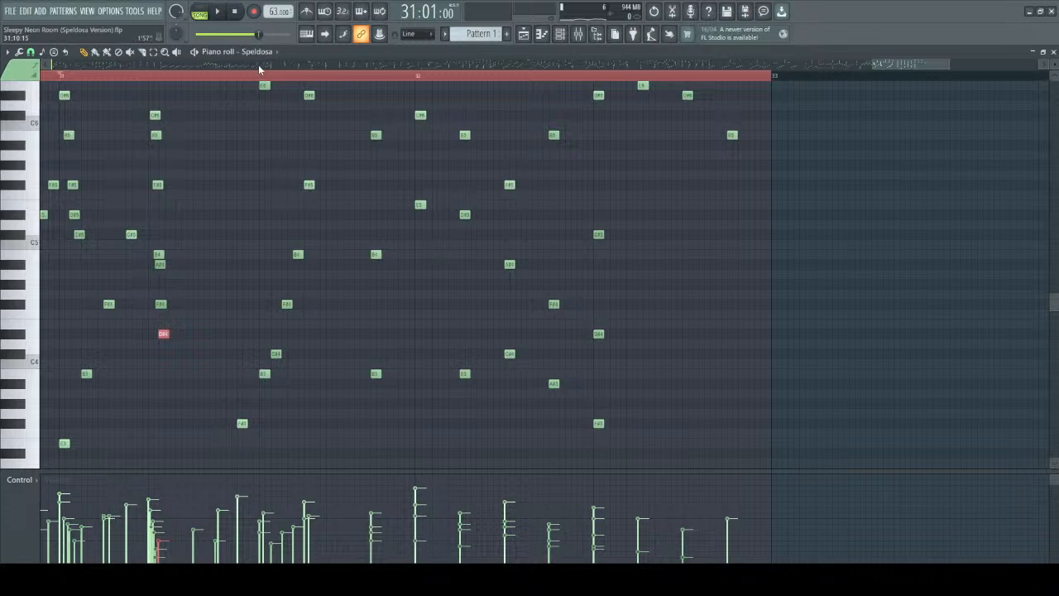
Bring bars 29 to 33 into view and replay from bar 31 to near the pattern's end, checking the note names.
{"action": "scroll", "coordinate": [373, 91], "scroll_direction": "down", "scroll_amount": 1}
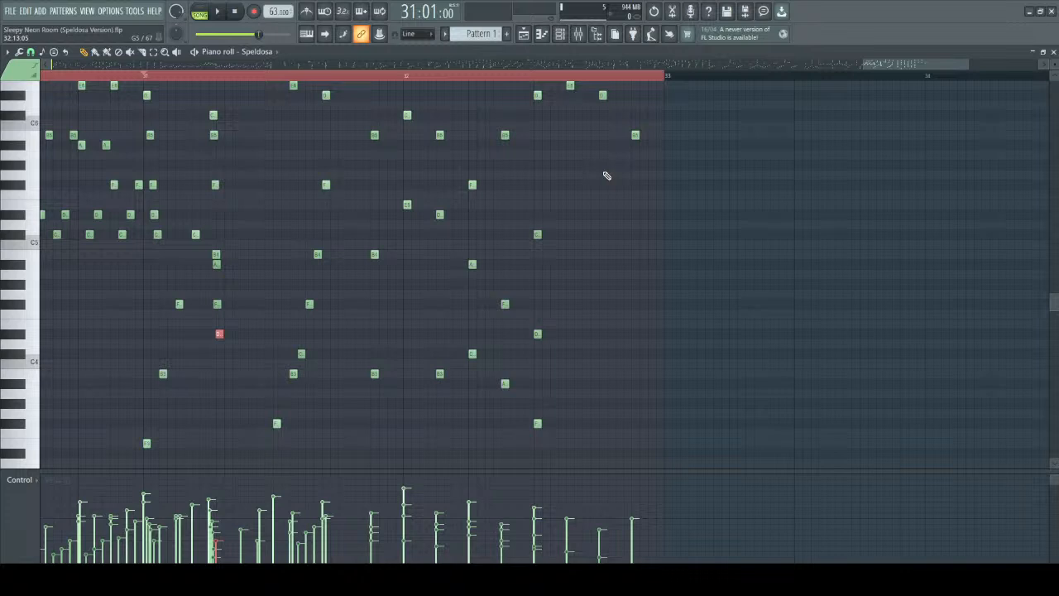
{"action": "scroll", "coordinate": [265, 141], "scroll_direction": "down", "scroll_amount": 1}
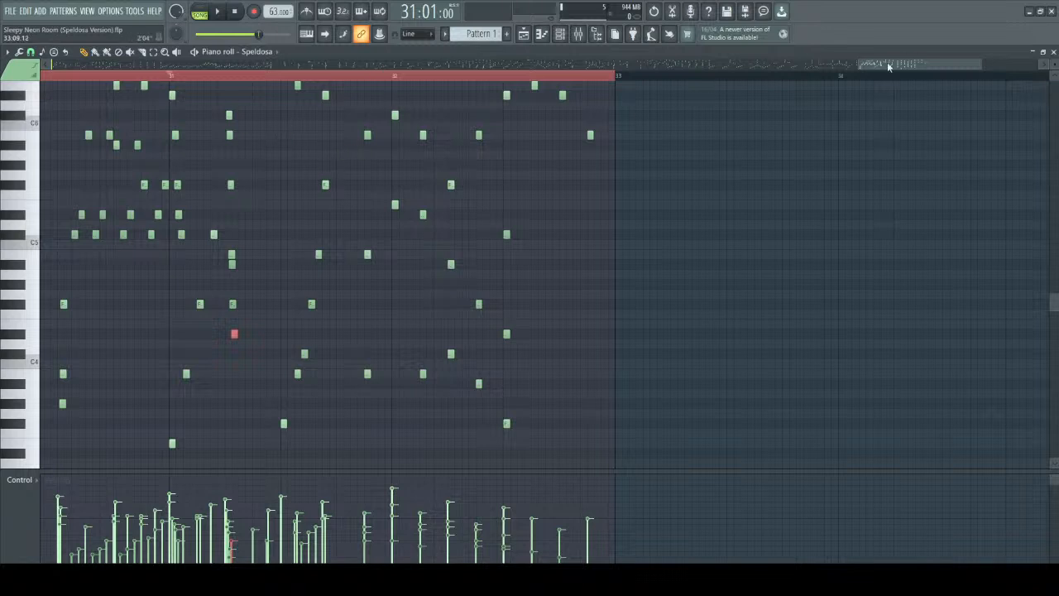
{"action": "left_click_drag", "start_coordinate": [893, 64], "coordinate": [853, 64]}
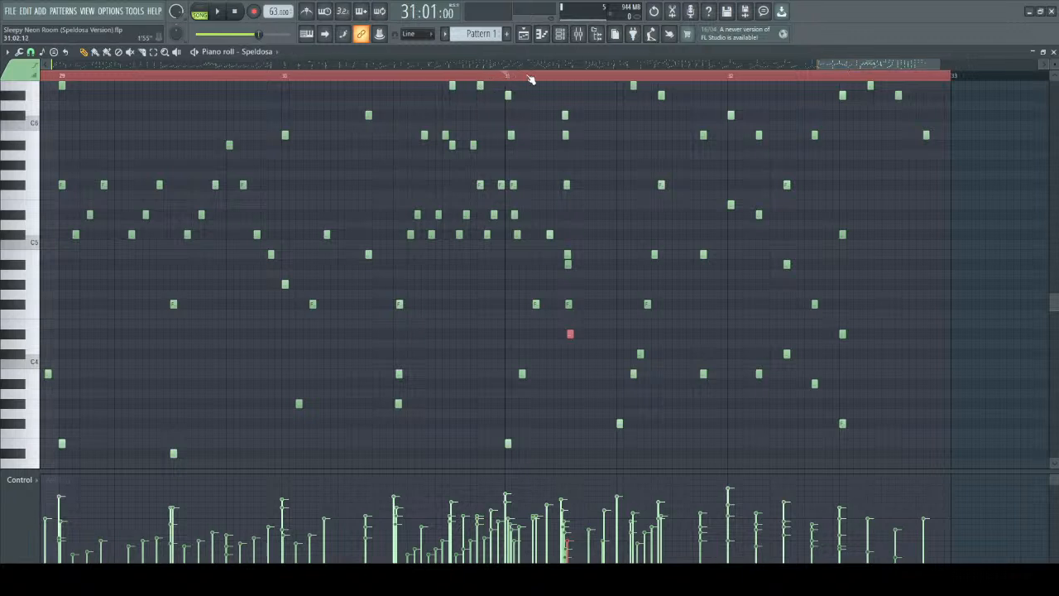
{"action": "scroll", "coordinate": [629, 163], "scroll_direction": "up", "scroll_amount": 1}
{"action": "key", "text": "space"}
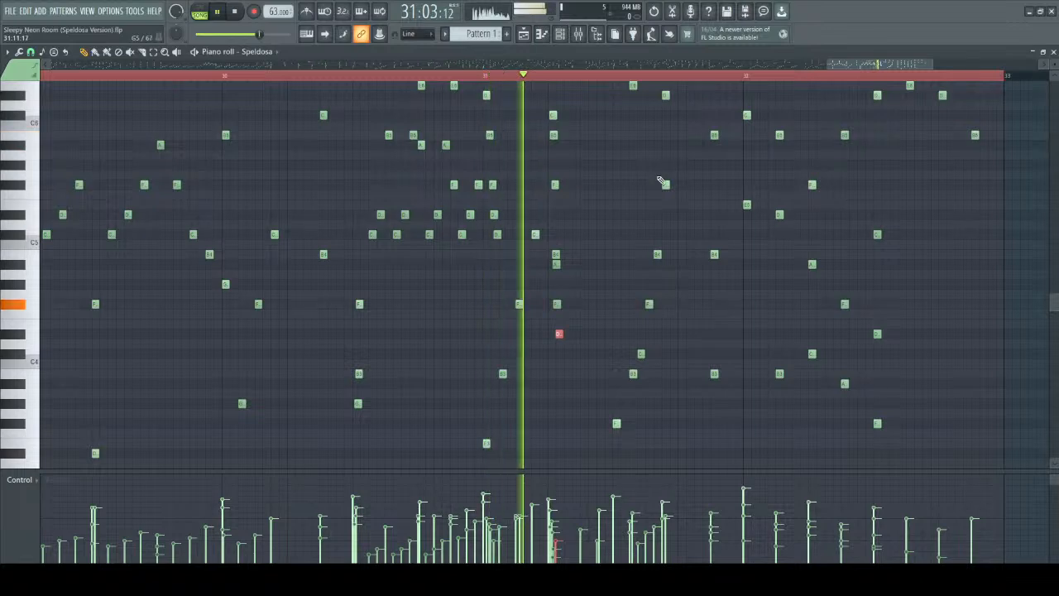
{"action": "scroll", "coordinate": [653, 269], "scroll_direction": "up", "scroll_amount": 2}
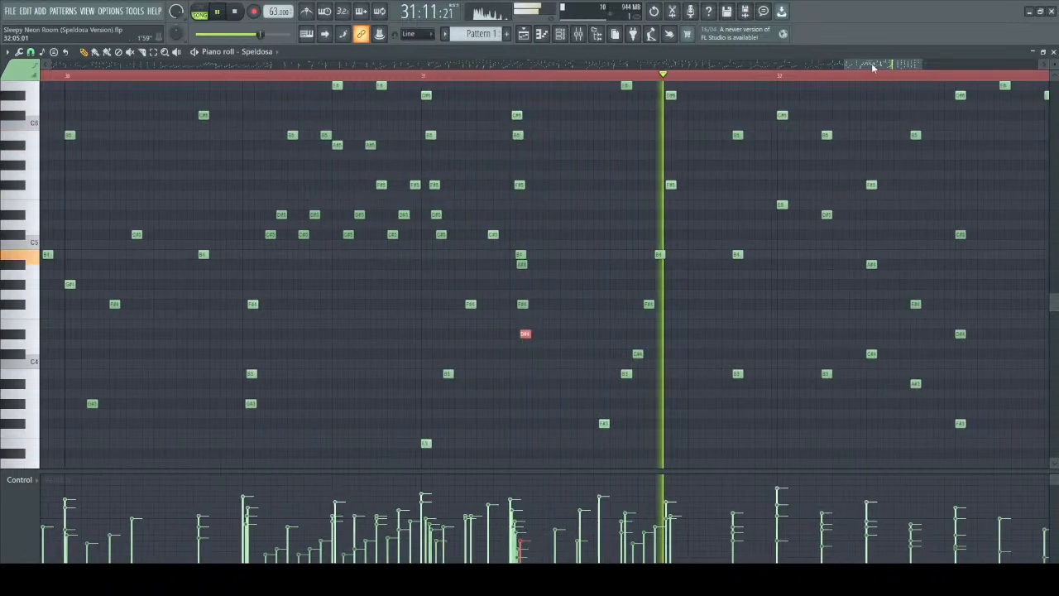
{"action": "left_click_drag", "start_coordinate": [874, 66], "coordinate": [882, 66]}
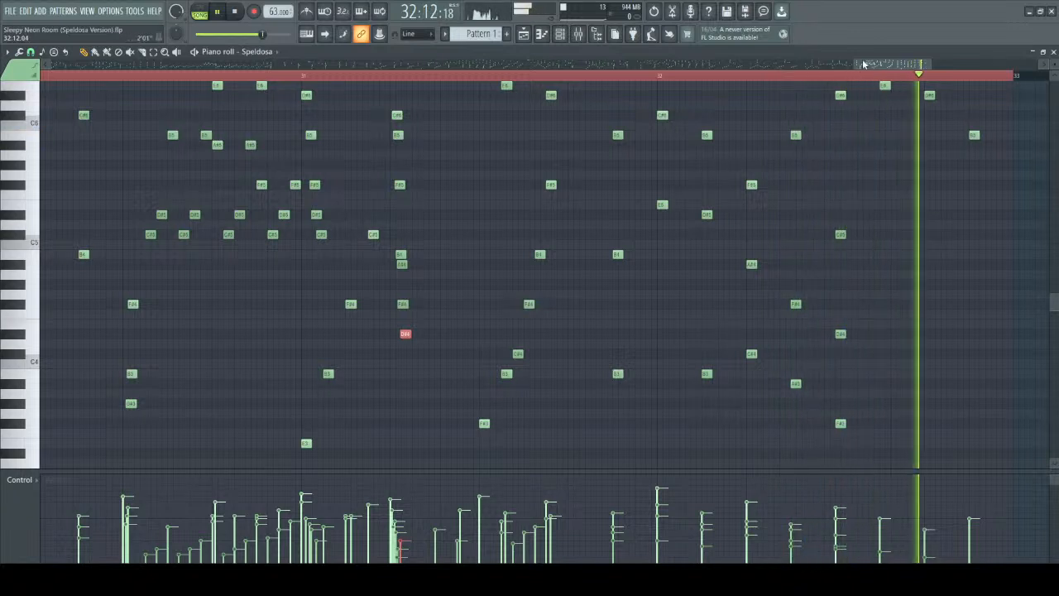
{"action": "key", "text": "space"}
Select the closing notes of bar 32 to examine their voicing and velocities, and clear the selection.
{"action": "left_click_drag", "start_coordinate": [863, 66], "coordinate": [872, 66]}
{"action": "scroll", "coordinate": [532, 110], "scroll_direction": "down", "scroll_amount": 2}
{"action": "left_click_drag", "start_coordinate": [543, 82], "coordinate": [905, 356]}
{"action": "scroll", "coordinate": [811, 361], "scroll_direction": "up", "scroll_amount": 6}
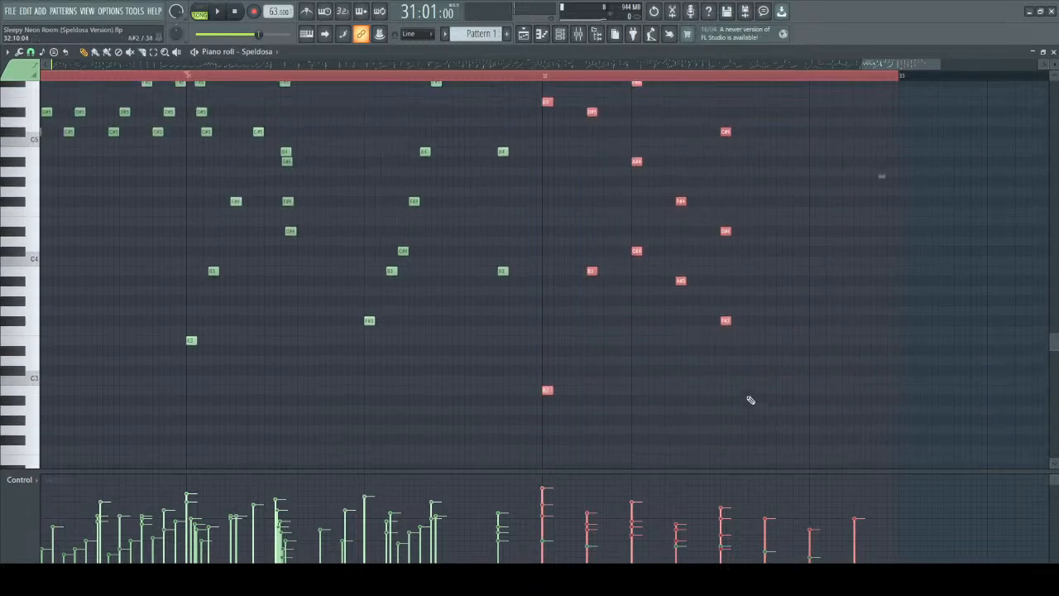
{"action": "left_click", "coordinate": [529, 96], "text": "ctrl"}
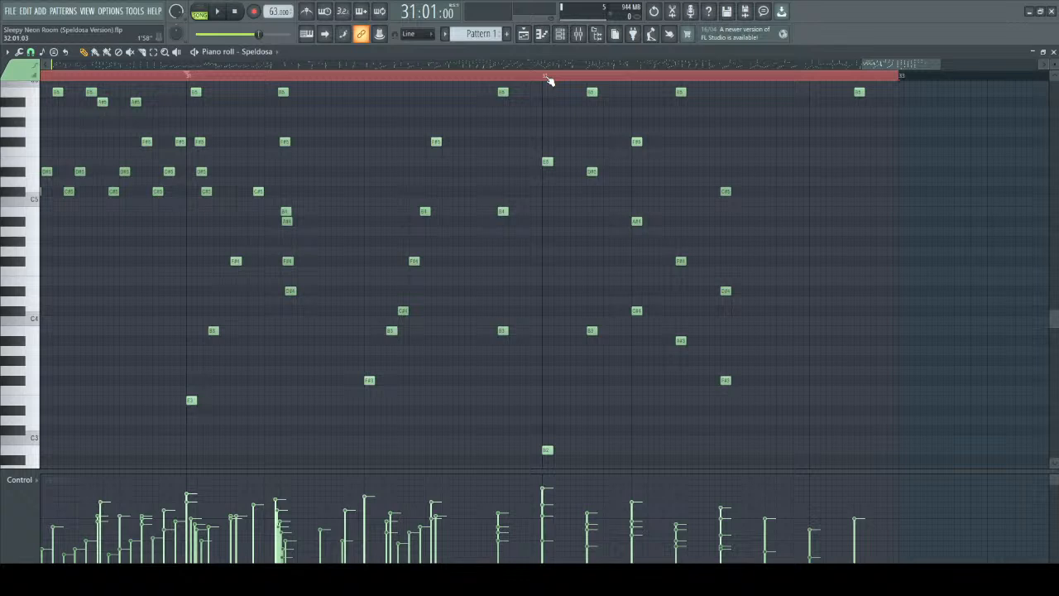
Play from the start of bar 32 past the end of Pattern 1, and stop.
{"action": "left_click", "coordinate": [547, 76]}
{"action": "key", "text": "space"}
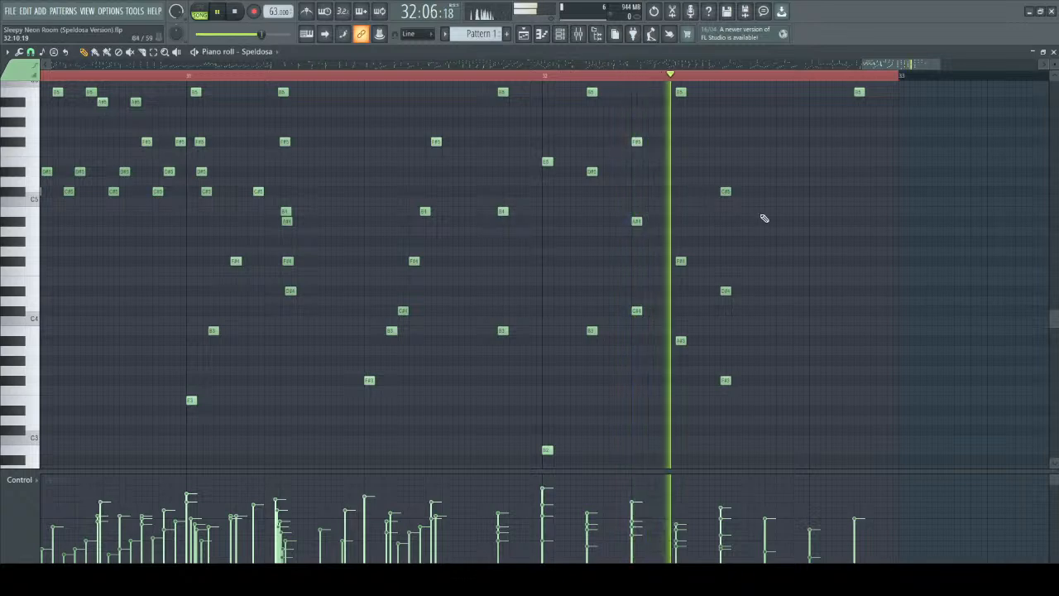
{"action": "scroll", "coordinate": [831, 244], "scroll_direction": "down", "scroll_amount": 3}
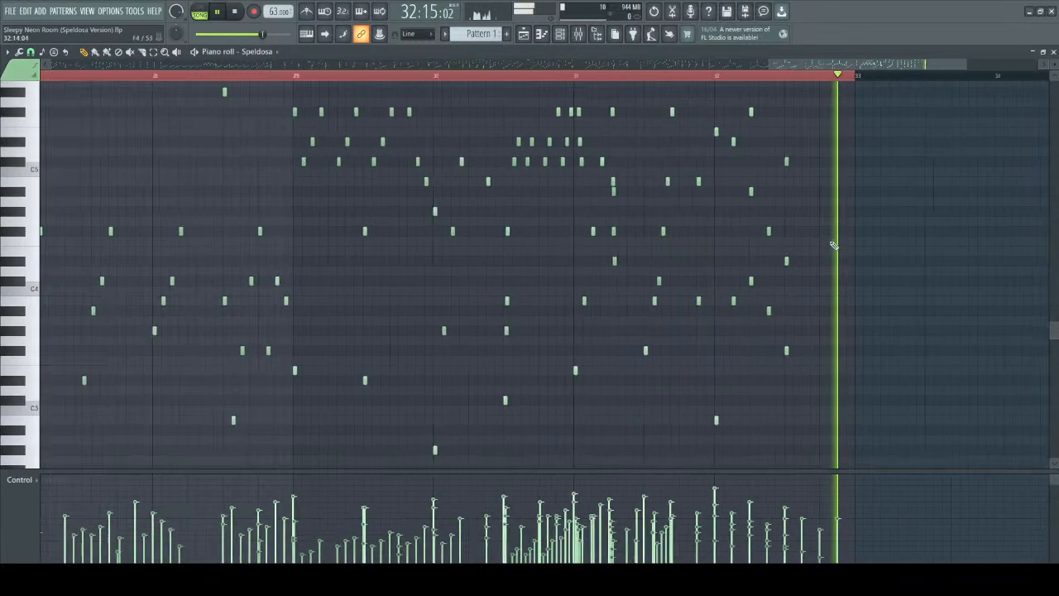
{"action": "scroll", "coordinate": [831, 245], "scroll_direction": "down", "scroll_amount": 5}
{"action": "scroll", "coordinate": [62, 197], "scroll_direction": "down", "scroll_amount": 2}
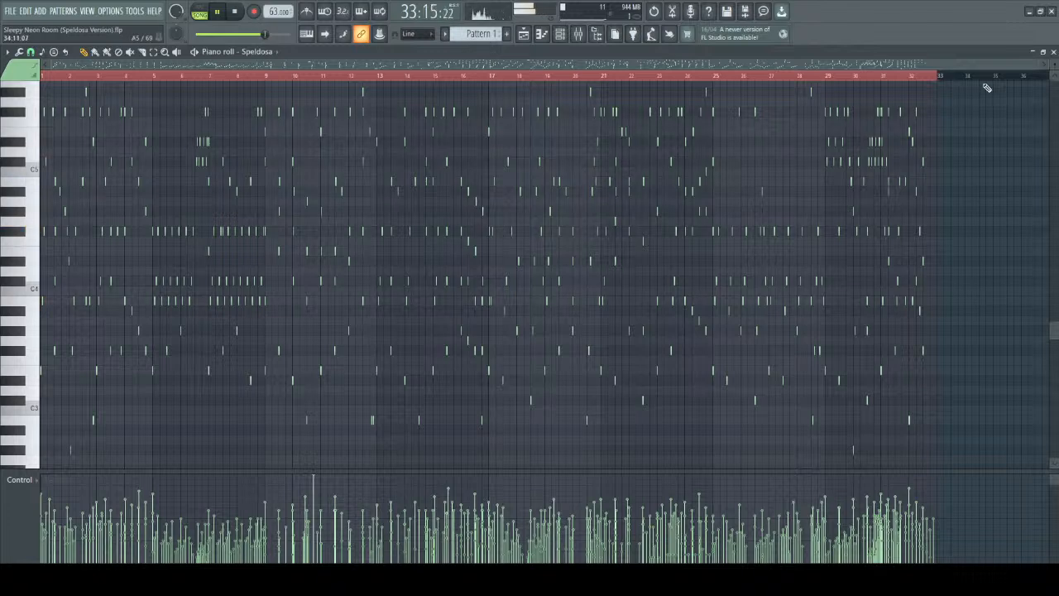
{"action": "key", "text": "space"}
Return to the playlist and open the Outro pattern's notes, showing its opening bars.
{"action": "left_click", "coordinate": [1053, 52]}
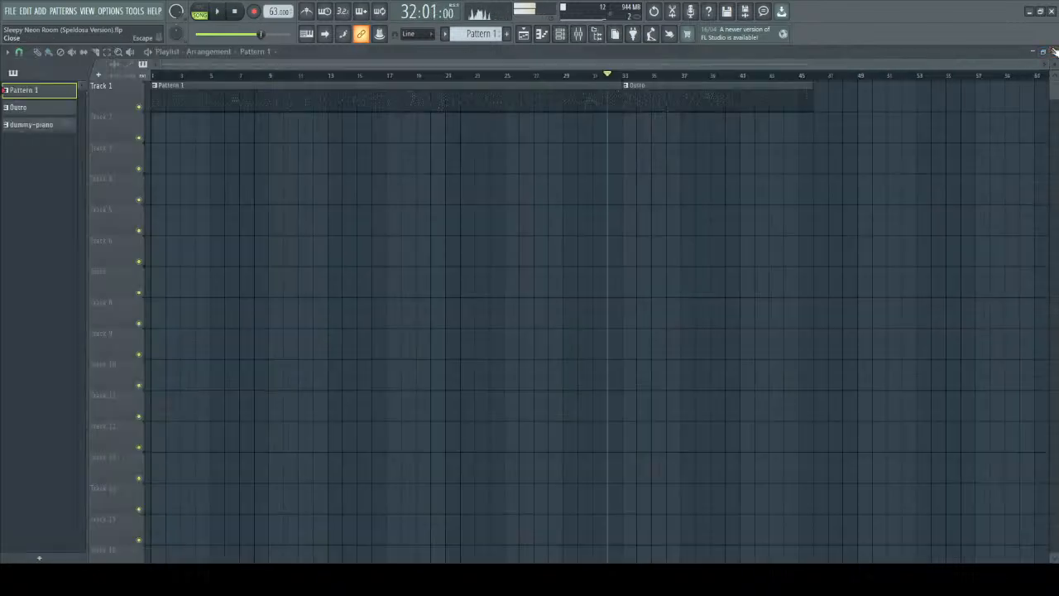
{"action": "double_click", "coordinate": [627, 85]}
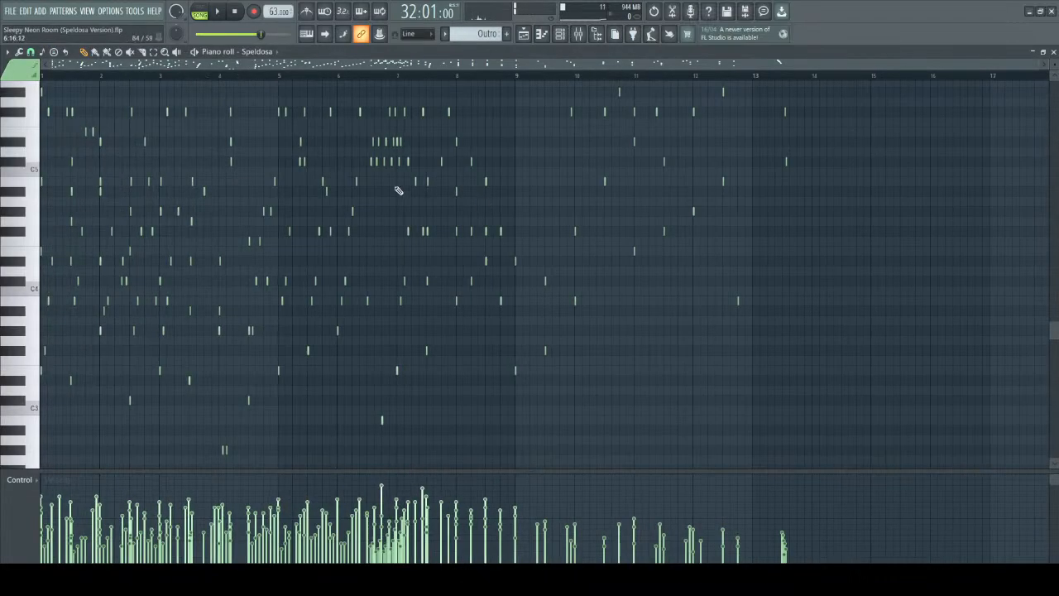
{"action": "scroll", "coordinate": [190, 124], "scroll_direction": "up", "scroll_amount": 5}
{"action": "left_click_drag", "start_coordinate": [232, 64], "coordinate": [130, 69]}
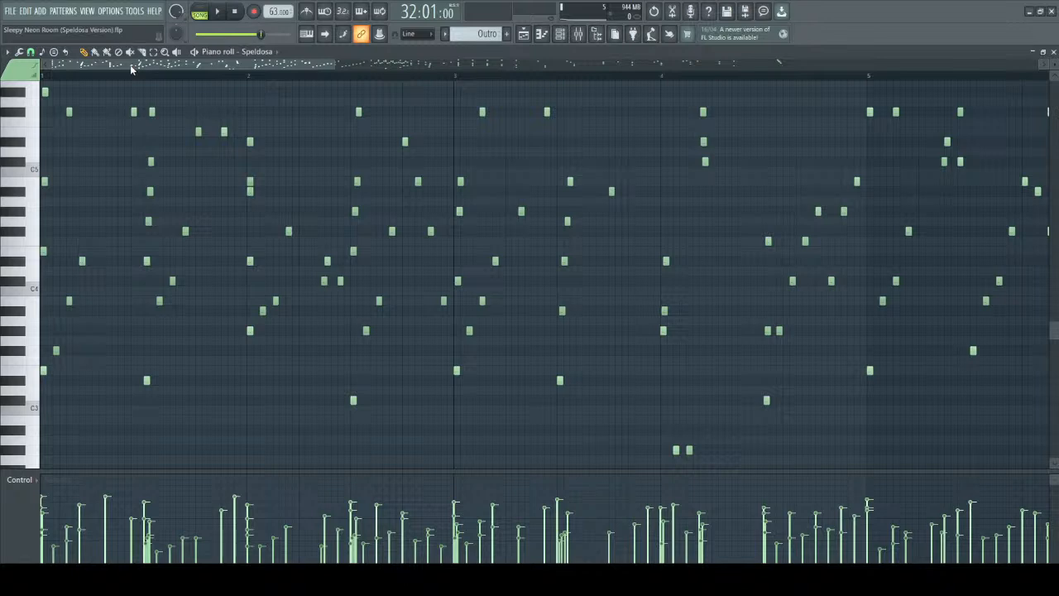
{"action": "scroll", "coordinate": [129, 69], "scroll_direction": "down", "scroll_amount": 3}
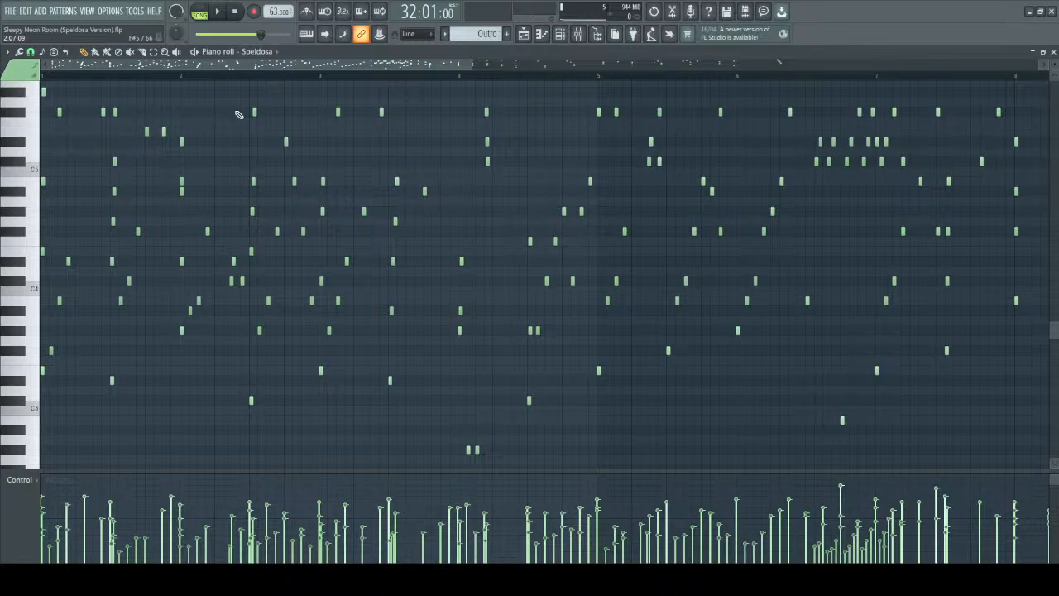
{"action": "scroll", "coordinate": [153, 60], "scroll_direction": "up", "scroll_amount": 2}
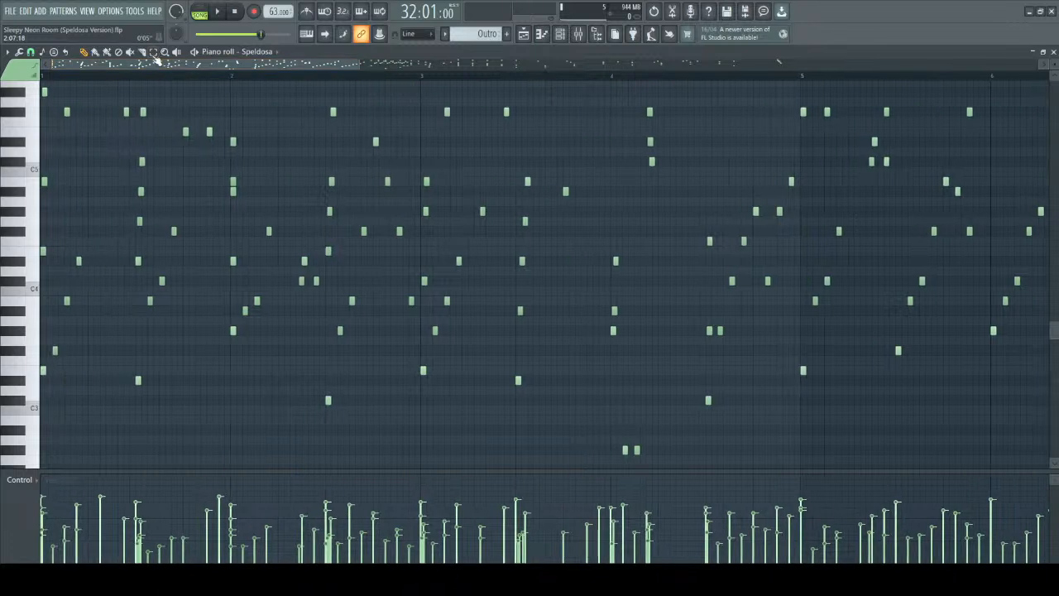
Mark the Outro's full time range with no notes selected, set playback to its first bar, and save the project.
{"action": "key", "text": "ctrl+a"}
{"action": "key", "text": "ctrl+d"}
{"action": "scroll", "coordinate": [215, 105], "scroll_direction": "up", "scroll_amount": 3}
{"action": "left_click", "coordinate": [49, 77]}
{"action": "key", "text": "ctrl+s"}
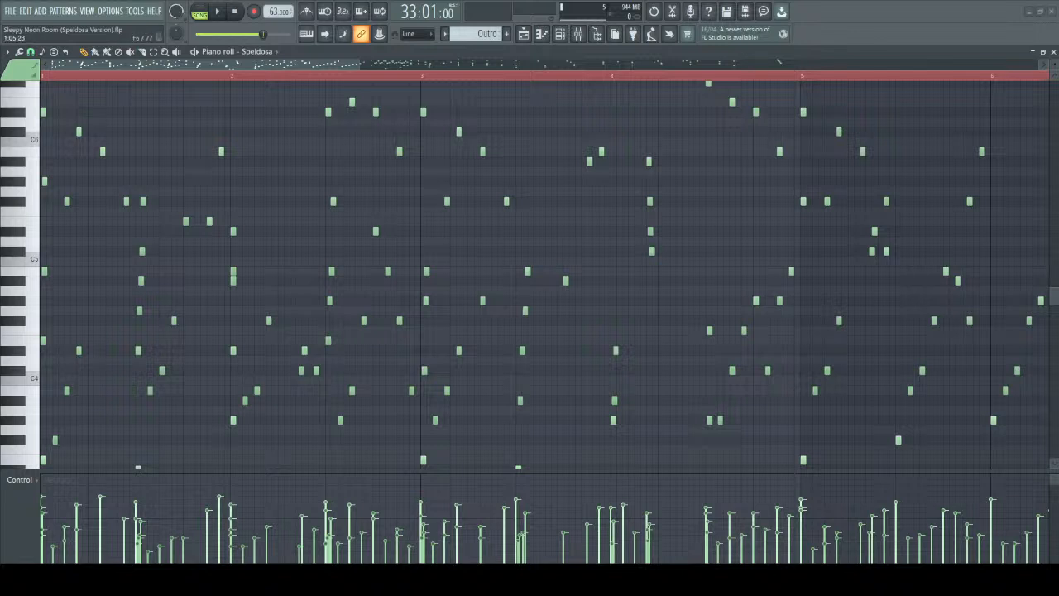
Play the Outro from its beginning through the rolled chord in the first bar, and stop.
{"action": "scroll", "coordinate": [529, 273], "scroll_direction": "up", "scroll_amount": 1}
{"action": "scroll", "coordinate": [233, 128], "scroll_direction": "down", "scroll_amount": 3}
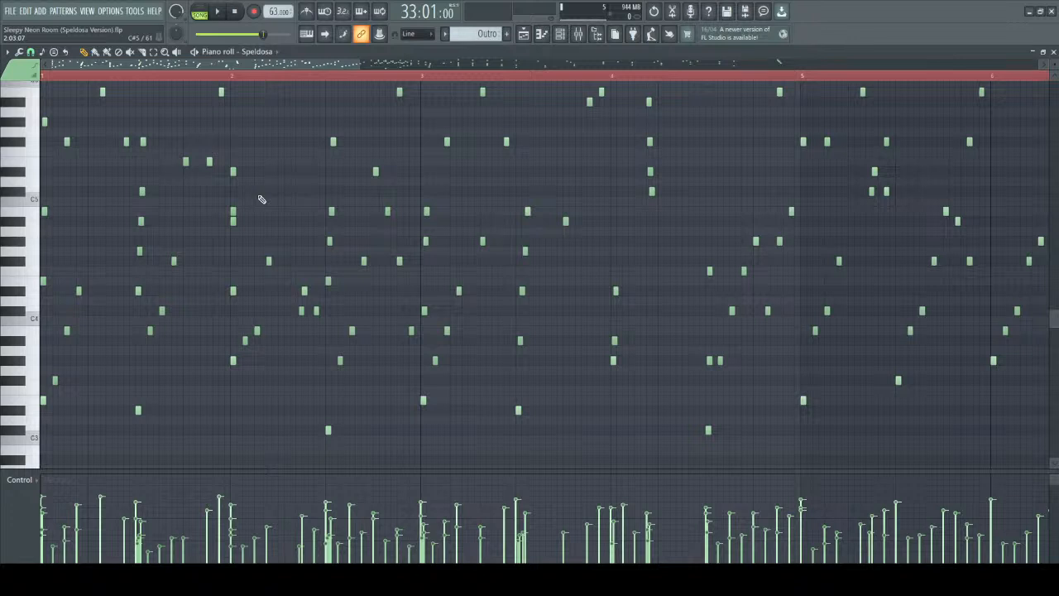
{"action": "key", "text": "space"}
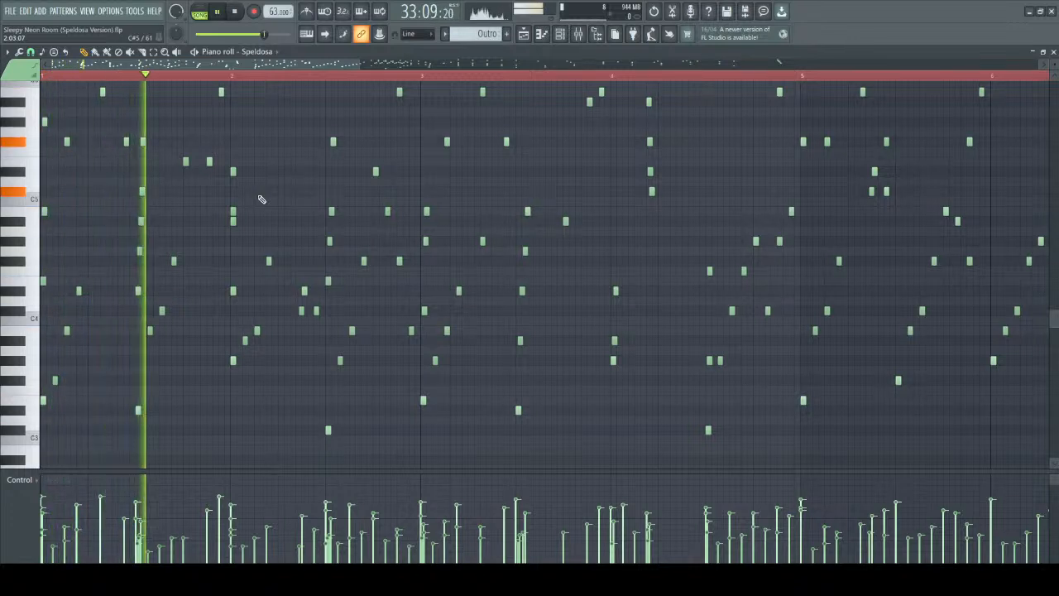
{"action": "key", "text": "space"}
Examine the rolled chord in the Outro's first bar and play it from 33:09.
{"action": "scroll", "coordinate": [139, 177], "scroll_direction": "up", "scroll_amount": 3}
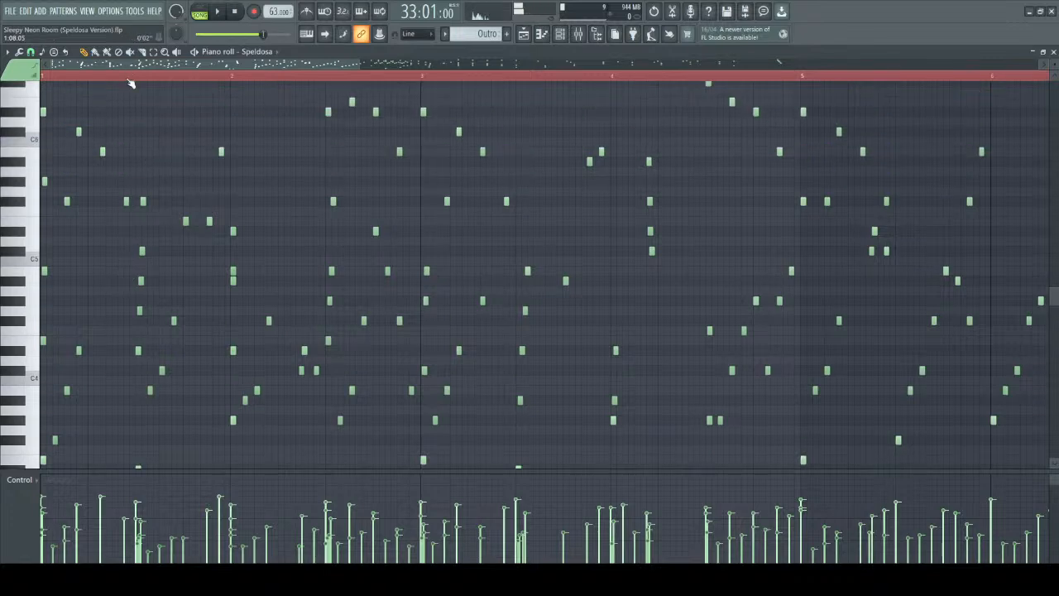
{"action": "scroll", "coordinate": [248, 94], "scroll_direction": "up", "scroll_amount": 3}
{"action": "scroll", "coordinate": [173, 165], "scroll_direction": "up", "scroll_amount": 2}
{"action": "left_click_drag", "start_coordinate": [156, 177], "coordinate": [239, 529]}
{"action": "scroll", "coordinate": [147, 141], "scroll_direction": "up", "scroll_amount": 6}
{"action": "left_click", "coordinate": [172, 77]}
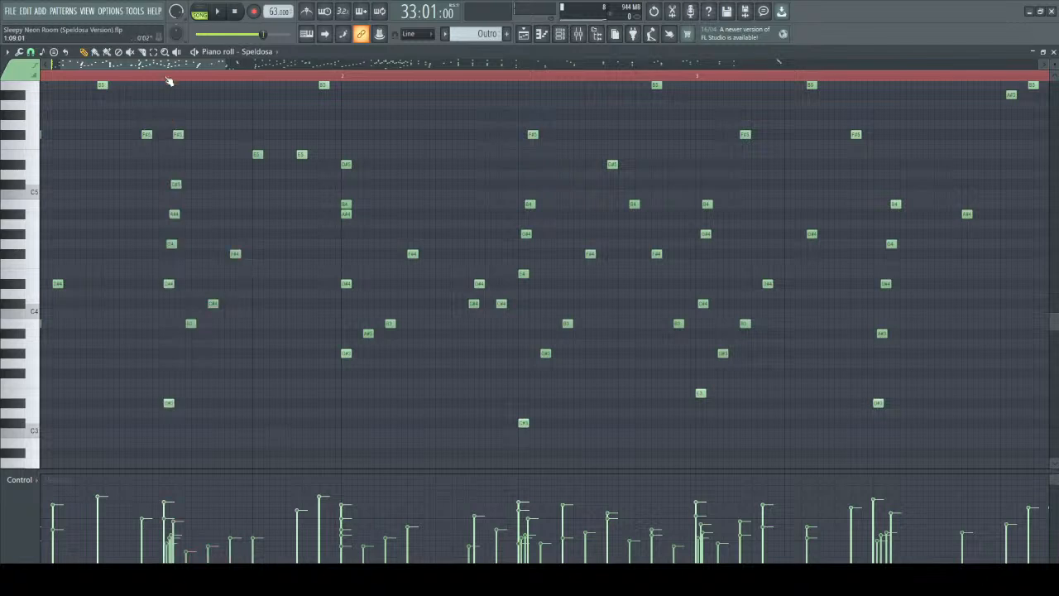
{"action": "key", "text": "space"}
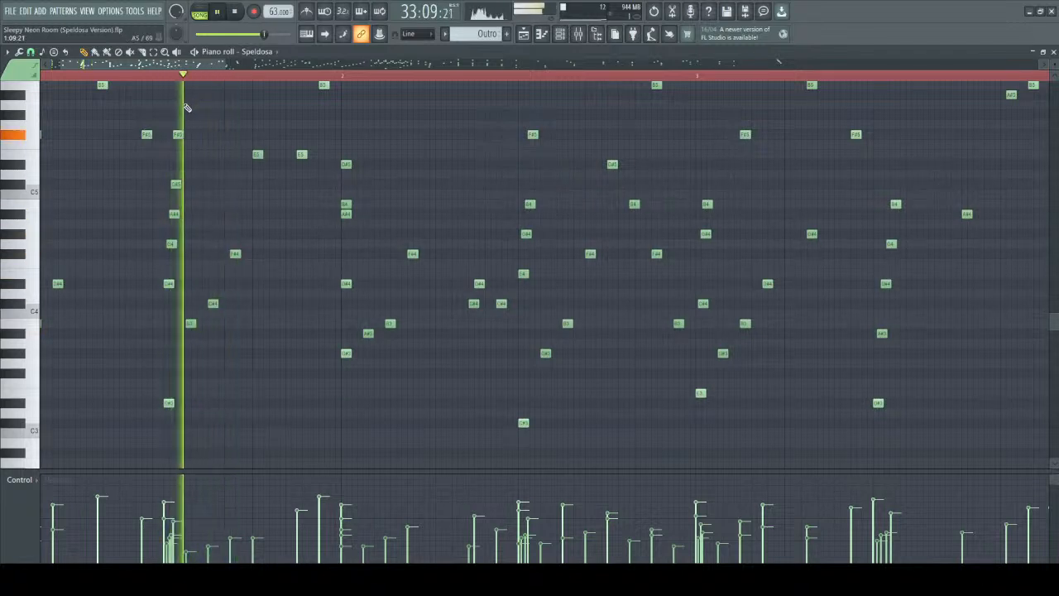
{"action": "key", "text": "space"}
Select the rolled chord with the ascending notes after it, clear the selection, and replay the passage from 33:09.
{"action": "left_click_drag", "start_coordinate": [159, 121], "coordinate": [249, 455]}
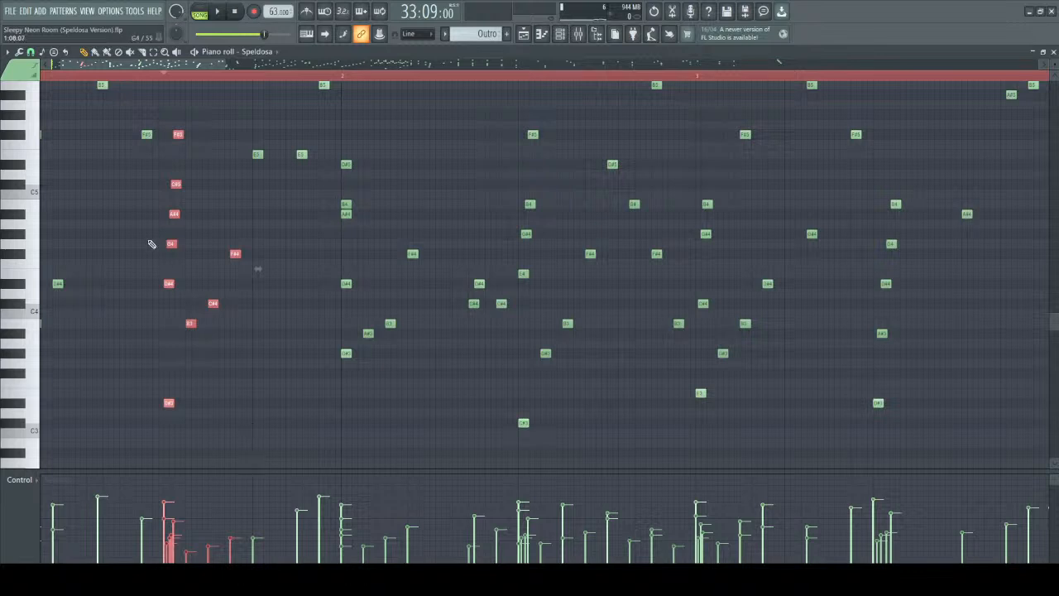
{"action": "left_click_drag", "start_coordinate": [161, 111], "coordinate": [241, 456]}
{"action": "left_click", "coordinate": [203, 119], "text": "ctrl"}
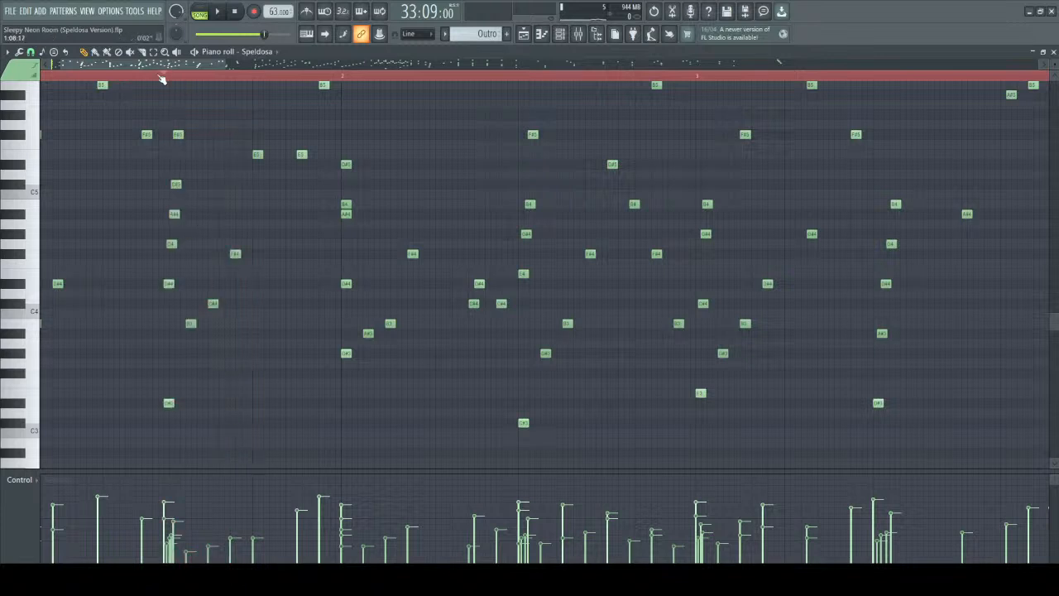
{"action": "key", "text": "space"}
{"action": "key", "text": "space"}
{"action": "key", "text": "space"}
{"action": "key", "text": "space"}
Inspect the rolled chord's staggered note starts up close, selecting its middle notes to compare their timing and velocities.
{"action": "scroll", "coordinate": [233, 178], "scroll_direction": "up", "scroll_amount": 3}
{"action": "left_click_drag", "start_coordinate": [145, 66], "coordinate": [117, 66]}
{"action": "scroll", "coordinate": [367, 289], "scroll_direction": "up", "scroll_amount": 3}
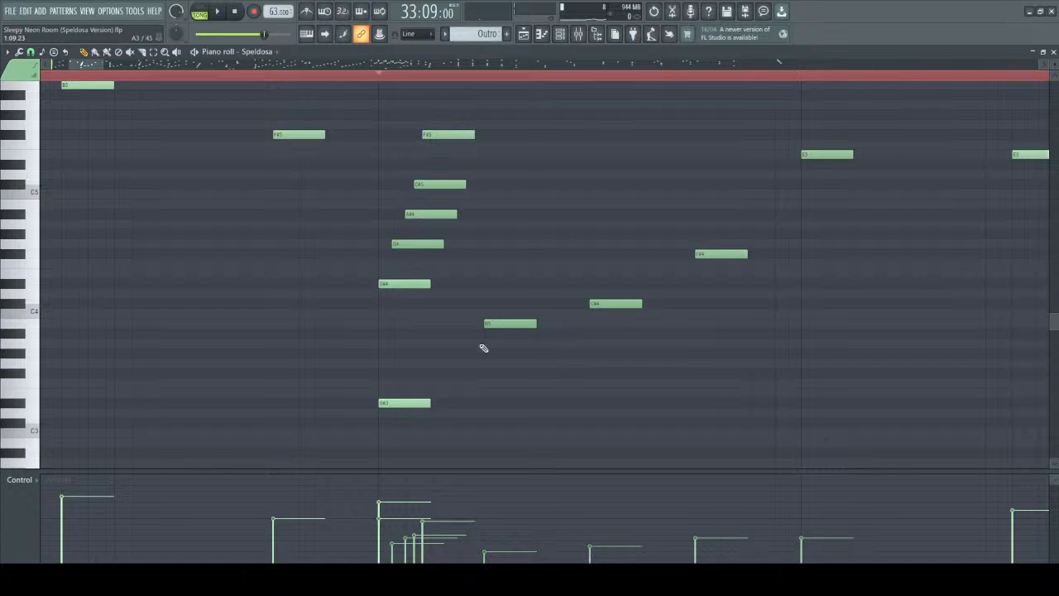
{"action": "left_click", "coordinate": [410, 246]}
{"action": "left_click_drag", "start_coordinate": [374, 211], "coordinate": [456, 303]}
{"action": "left_click", "coordinate": [400, 296]}
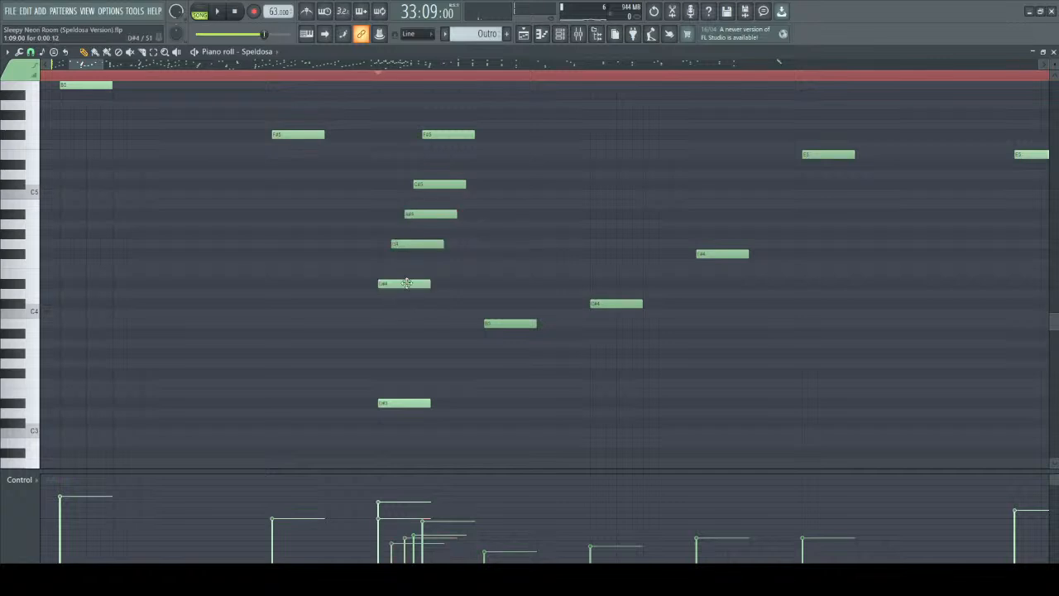
Examine the rolled chord at 33:09 note by note, select its upper notes as a group, and clear the selection.
{"action": "left_click", "coordinate": [396, 282]}
{"action": "left_click_drag", "start_coordinate": [365, 201], "coordinate": [448, 288]}
{"action": "left_click", "coordinate": [452, 296]}
{"action": "left_click", "coordinate": [442, 185]}
{"action": "left_click", "coordinate": [445, 135]}
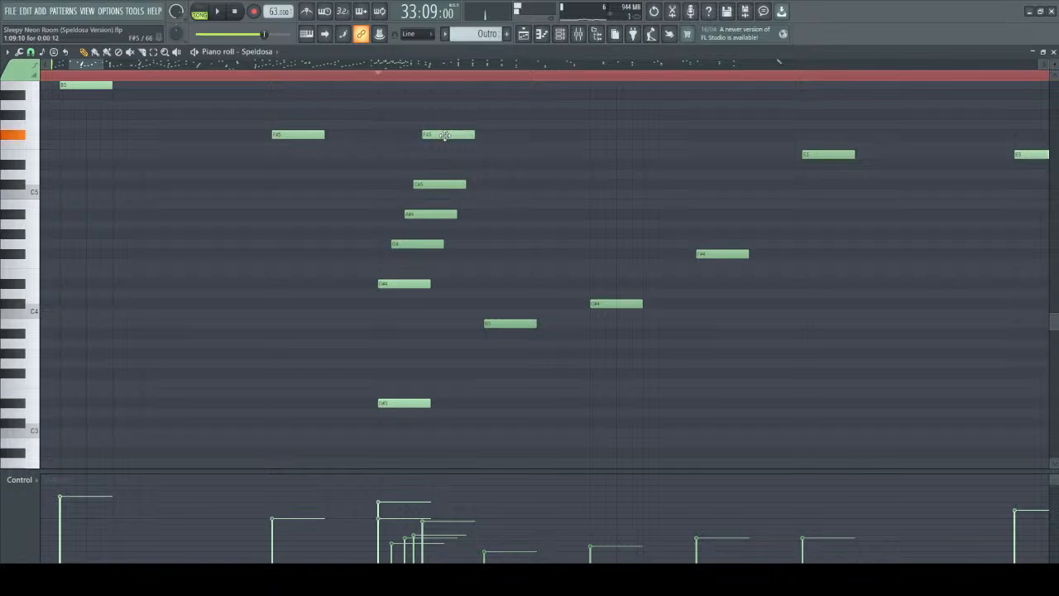
{"action": "left_click_drag", "start_coordinate": [315, 86], "coordinate": [497, 307]}
{"action": "left_click", "coordinate": [480, 190]}
{"action": "scroll", "coordinate": [499, 234], "scroll_direction": "up", "scroll_amount": 2}
{"action": "scroll", "coordinate": [499, 234], "scroll_direction": "down", "scroll_amount": 2}
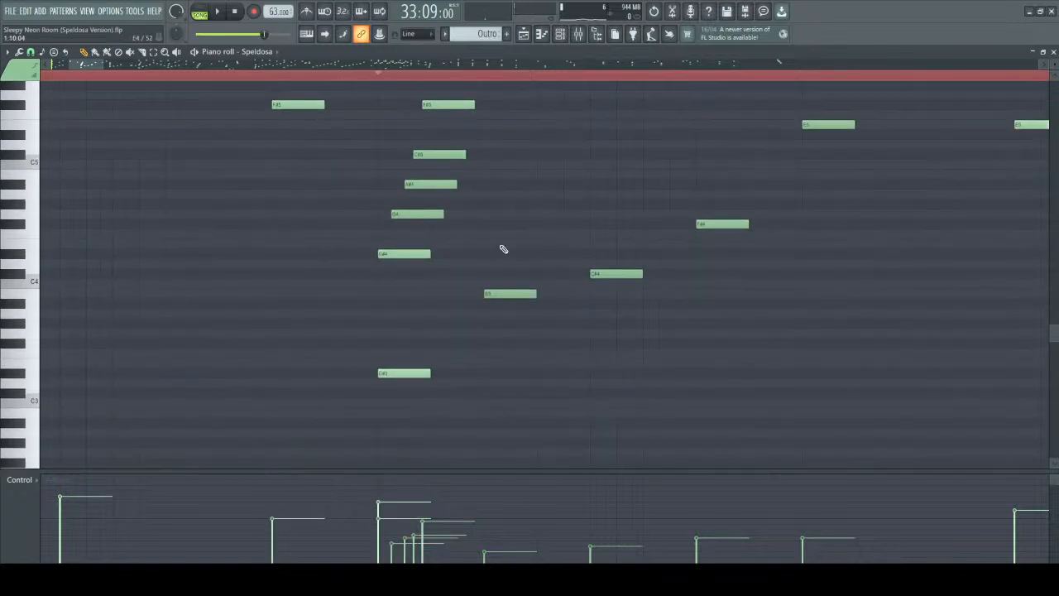
Play the rolled chord from 33:09 up to the first ascending note after it, and stop.
{"action": "scroll", "coordinate": [386, 323], "scroll_direction": "down", "scroll_amount": 3}
{"action": "left_click", "coordinate": [395, 311]}
{"action": "scroll", "coordinate": [395, 311], "scroll_direction": "up", "scroll_amount": 4}
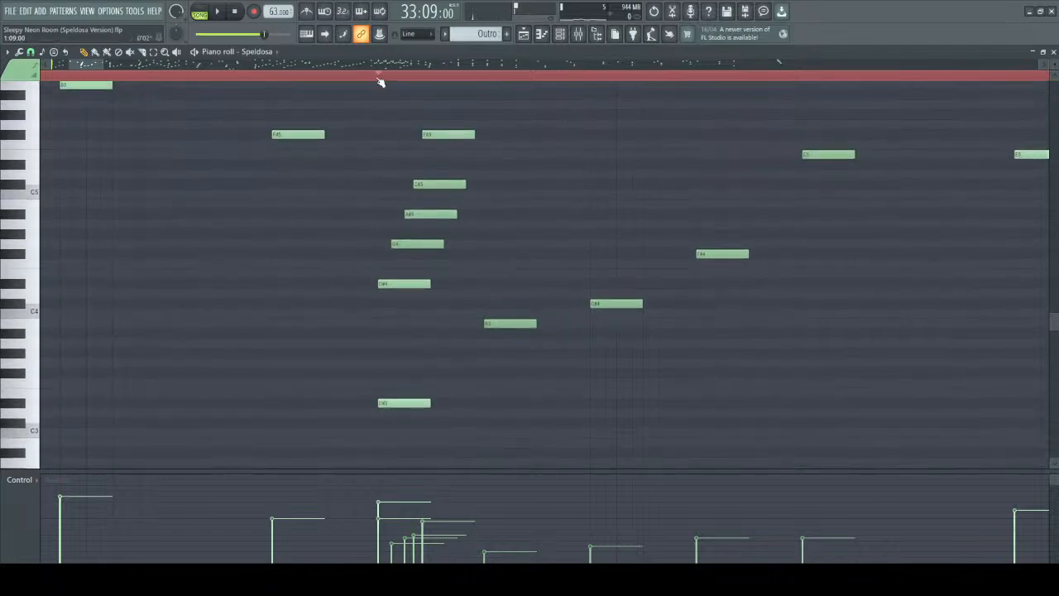
{"action": "key", "text": "space"}
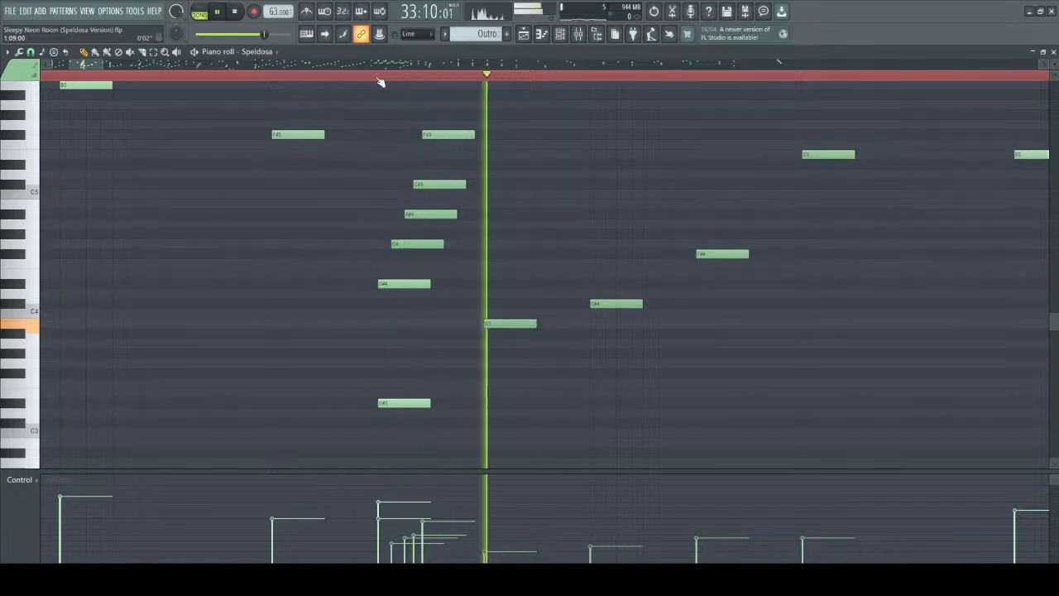
{"action": "key", "text": "space"}
Select the ascending notes after the rolled chord, select the chord together with them, and clear the selection.
{"action": "left_click_drag", "start_coordinate": [488, 210], "coordinate": [759, 404]}
{"action": "scroll", "coordinate": [217, 314], "scroll_direction": "down", "scroll_amount": 3}
{"action": "scroll", "coordinate": [217, 313], "scroll_direction": "up", "scroll_amount": 3}
{"action": "left_click", "coordinate": [307, 338]}
{"action": "scroll", "coordinate": [344, 280], "scroll_direction": "up", "scroll_amount": 2}
{"action": "left_click_drag", "start_coordinate": [172, 260], "coordinate": [460, 348]}
{"action": "left_click_drag", "start_coordinate": [168, 230], "coordinate": [556, 357]}
{"action": "left_click_drag", "start_coordinate": [161, 111], "coordinate": [515, 458]}
{"action": "scroll", "coordinate": [557, 444], "scroll_direction": "down", "scroll_amount": 3}
{"action": "scroll", "coordinate": [382, 417], "scroll_direction": "up", "scroll_amount": 4}
{"action": "left_click", "coordinate": [382, 417]}
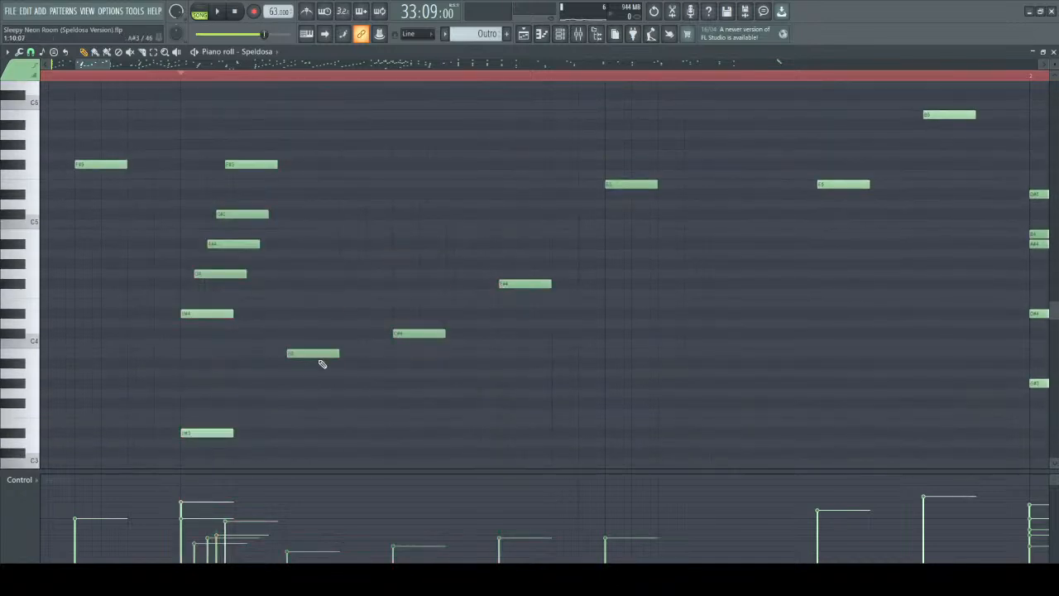
Try aligning the ascending B3, C#4 and F#4 notes with the rolled chord's start, and play the result from 33:09.
{"action": "left_click_drag", "start_coordinate": [314, 354], "coordinate": [206, 346]}
{"action": "left_click_drag", "start_coordinate": [413, 334], "coordinate": [192, 328]}
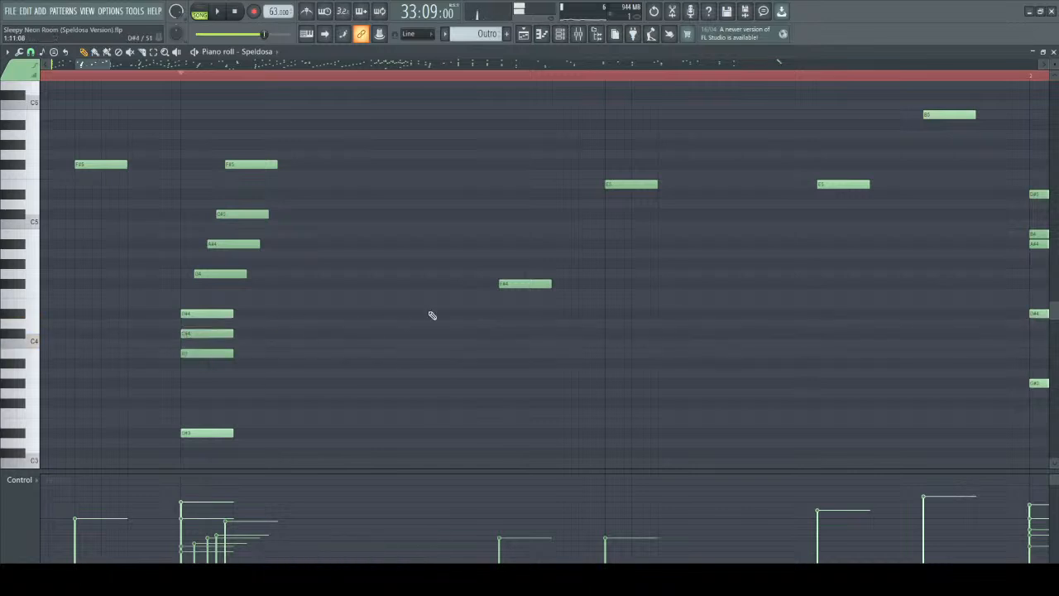
{"action": "left_click_drag", "start_coordinate": [501, 282], "coordinate": [208, 295]}
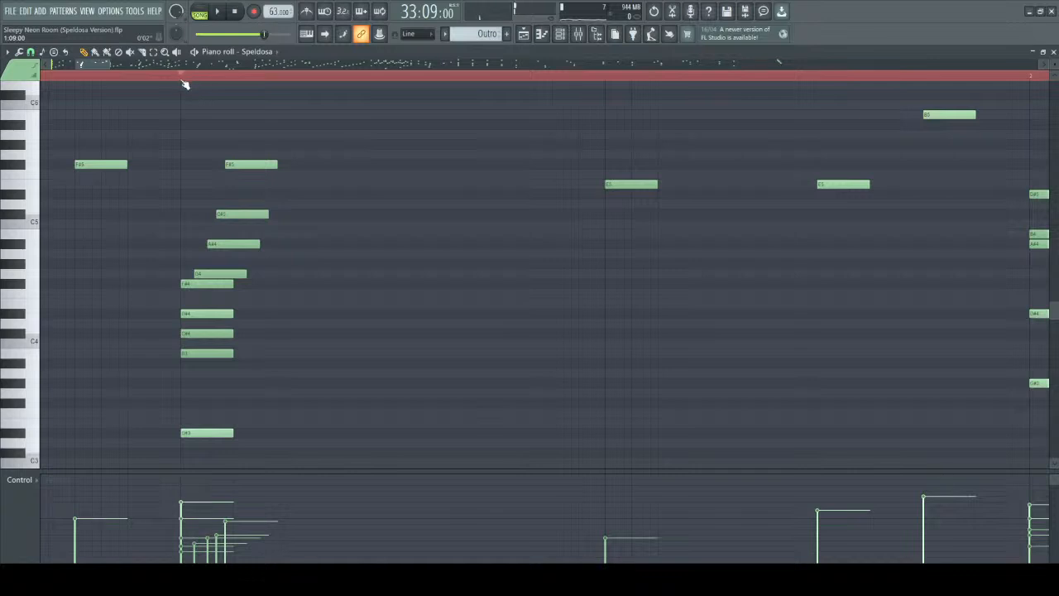
{"action": "key", "text": "space"}
{"action": "key", "text": "space"}
Undo the three note moves that stacked the ascending notes onto the rolled chord.
{"action": "key", "text": "ctrl+z"}
{"action": "key", "text": "ctrl+z"}
{"action": "key", "text": "ctrl+z"}
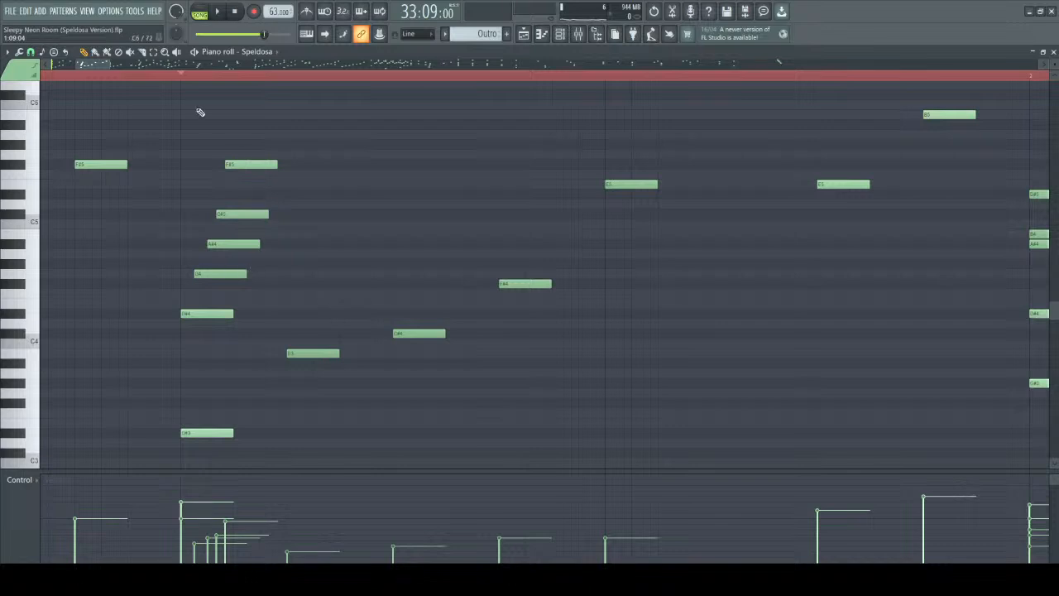
Replay the original rolled chord and its ascending notes from 33:09 several times, and stop.
{"action": "key", "text": "space"}
{"action": "key", "text": "space"}
{"action": "key", "text": "space"}
{"action": "key", "text": "space"}
{"action": "scroll", "coordinate": [296, 139], "scroll_direction": "down", "scroll_amount": 3}
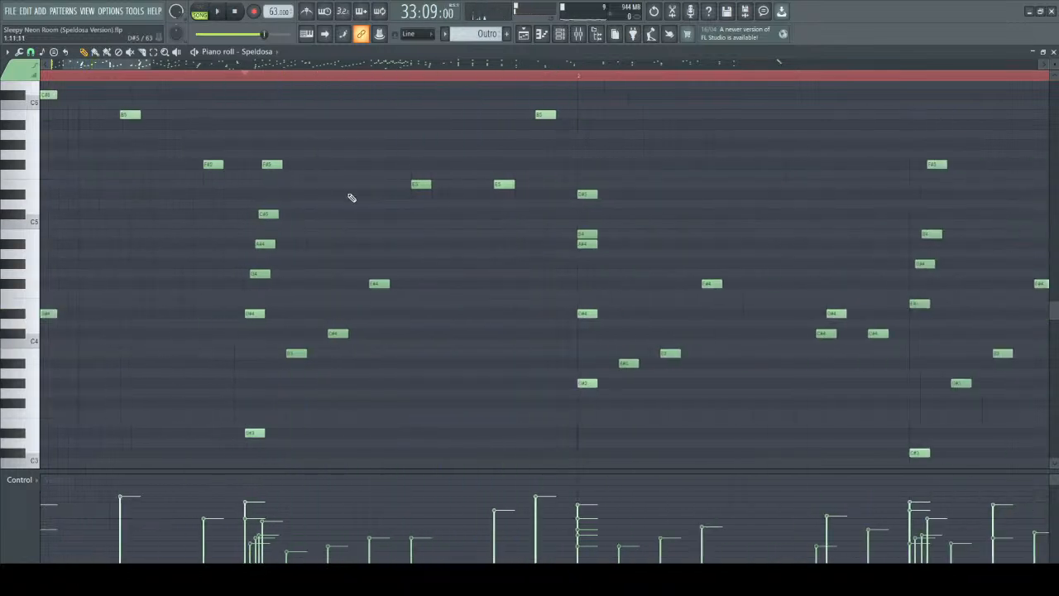
{"action": "key", "text": "space"}
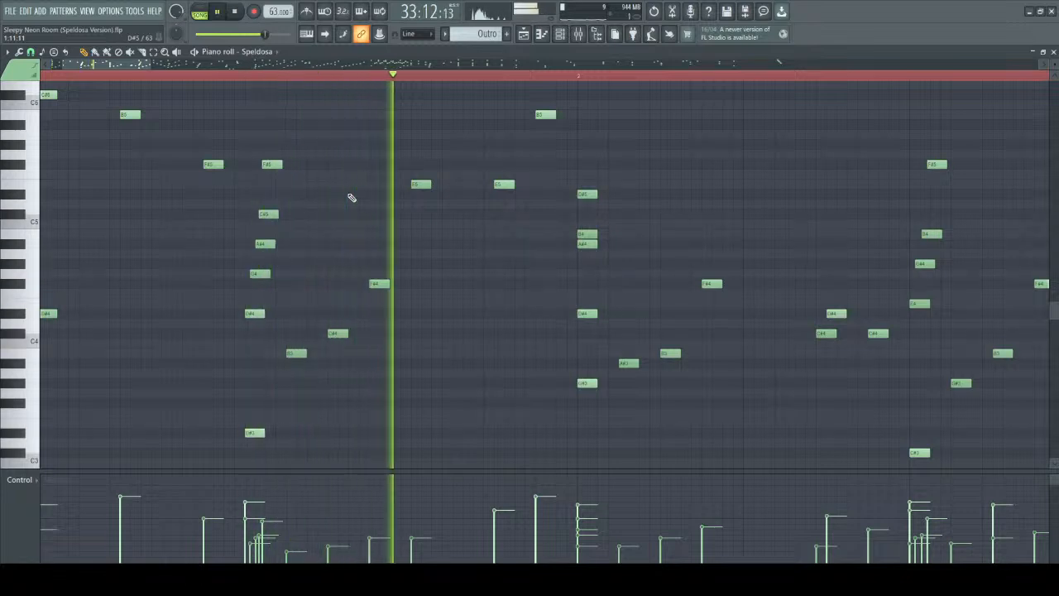
{"action": "key", "text": "space"}
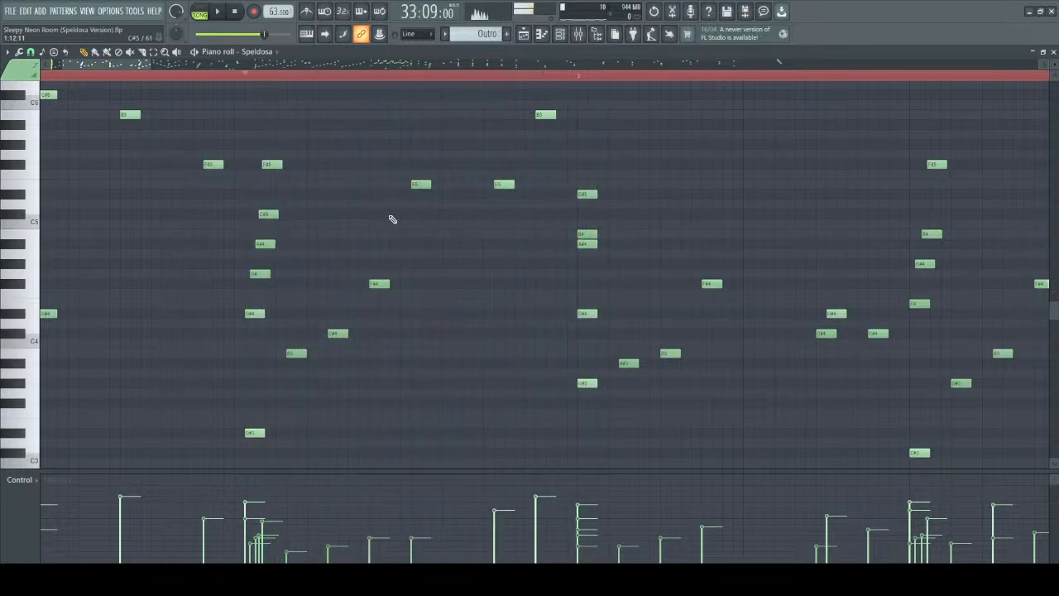
Select the five-note block chord at the start of bar 2 and compare it with the rolled chords around it.
{"action": "scroll", "coordinate": [598, 182], "scroll_direction": "up", "scroll_amount": 2}
{"action": "left_click_drag", "start_coordinate": [595, 156], "coordinate": [650, 287]}
{"action": "scroll", "coordinate": [650, 287], "scroll_direction": "down", "scroll_amount": 4}
{"action": "scroll", "coordinate": [570, 294], "scroll_direction": "up", "scroll_amount": 3}
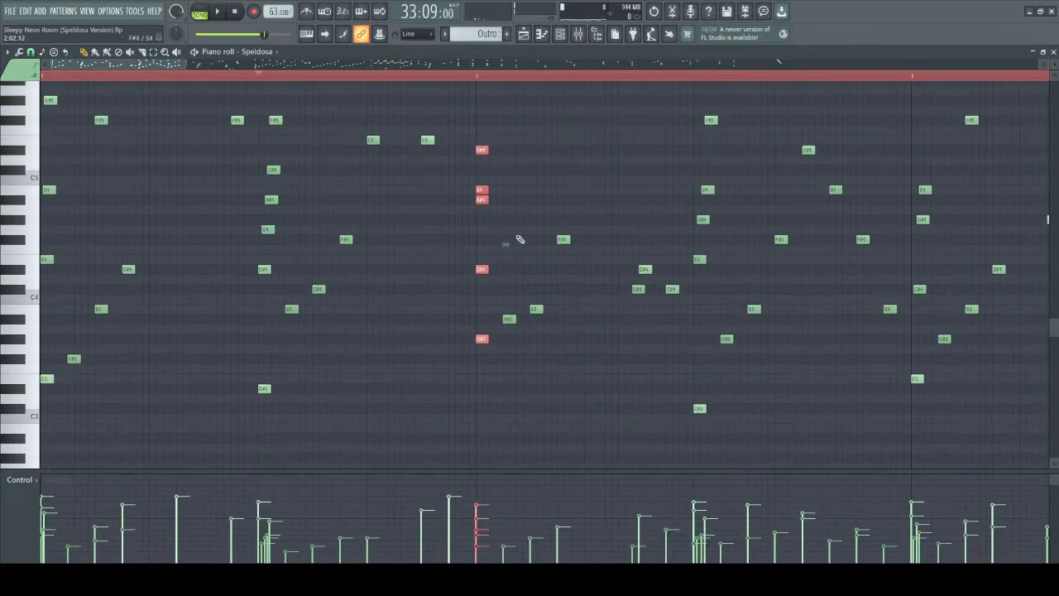
{"action": "scroll", "coordinate": [516, 253], "scroll_direction": "up", "scroll_amount": 3}
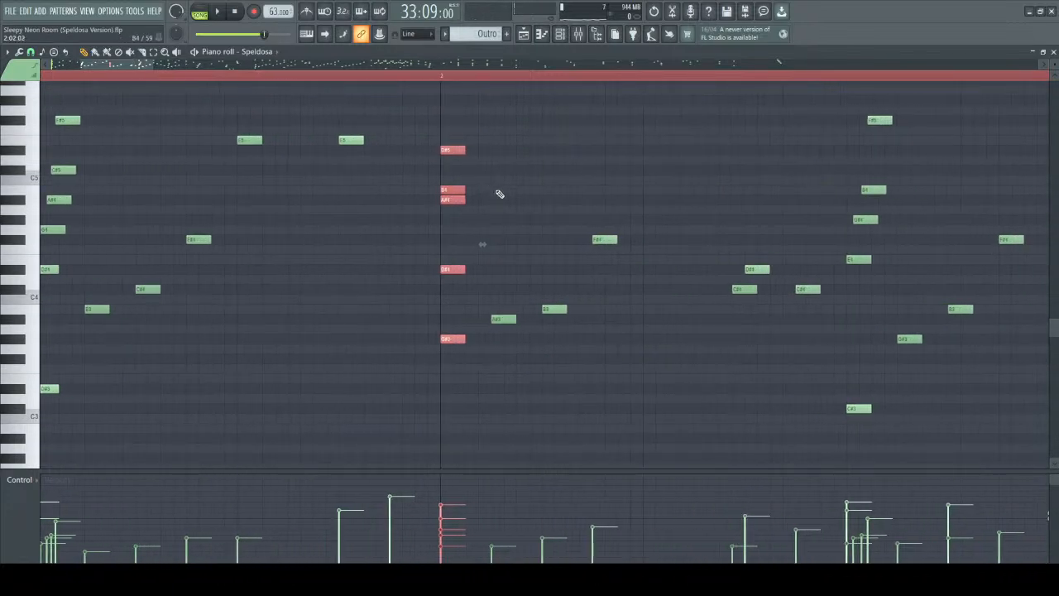
{"action": "scroll", "coordinate": [443, 153], "scroll_direction": "down", "scroll_amount": 1}
{"action": "mouse_move", "coordinate": [437, 130]}
{"action": "left_mouse_down"}
{"action": "mouse_move", "coordinate": [449, 213]}
{"action": "mouse_move", "coordinate": [431, 212]}
{"action": "left_mouse_up"}
{"action": "right_click", "coordinate": [426, 211]}
{"action": "left_click_drag", "start_coordinate": [420, 107], "coordinate": [470, 421]}
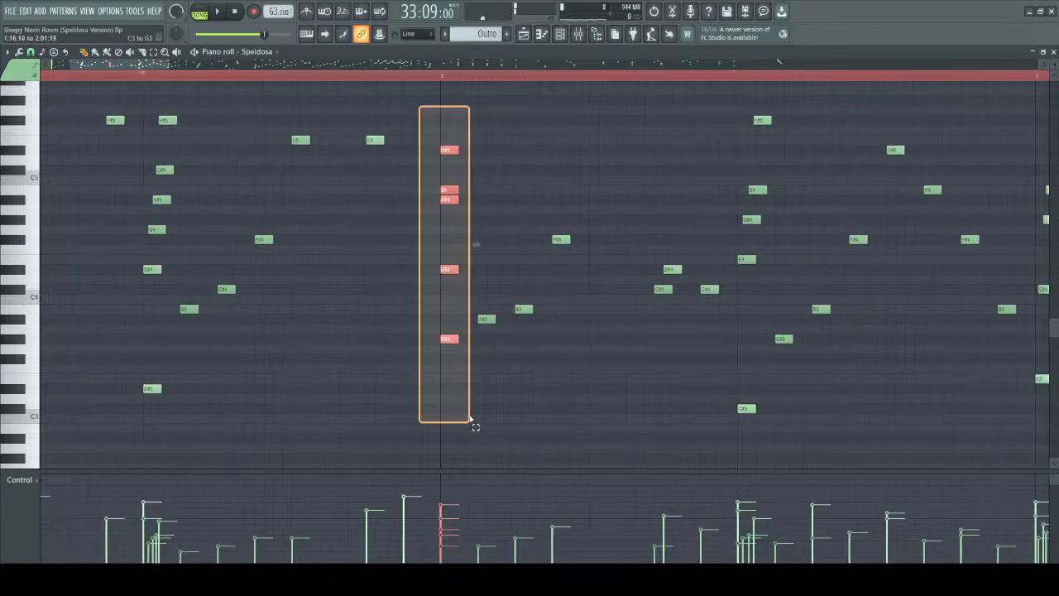
{"action": "scroll", "coordinate": [372, 314], "scroll_direction": "down", "scroll_amount": 2}
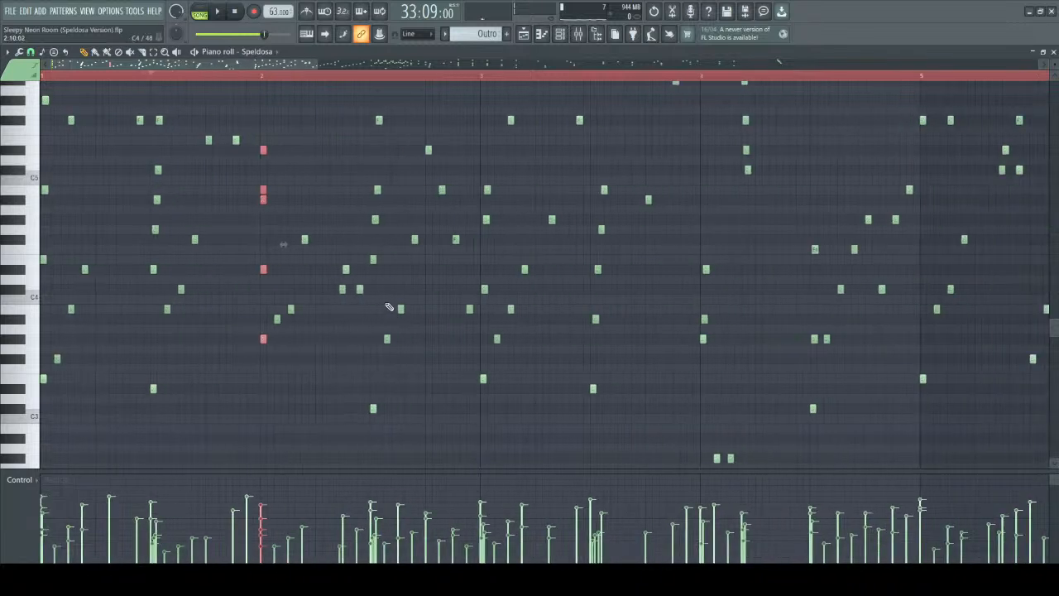
Play the Outro twice from its beginning at 33:01, listening through the block chord in bar 2, and stop.
{"action": "scroll", "coordinate": [291, 229], "scroll_direction": "up", "scroll_amount": 2}
{"action": "left_click_drag", "start_coordinate": [160, 65], "coordinate": [93, 70]}
{"action": "left_click", "coordinate": [43, 77]}
{"action": "key", "text": "space"}
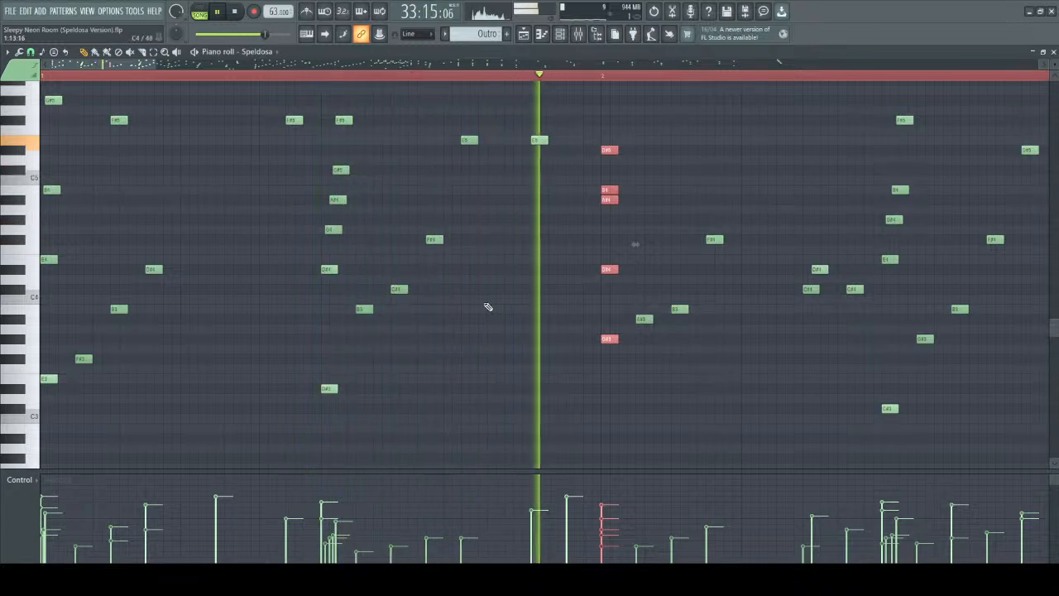
{"action": "key", "text": "space"}
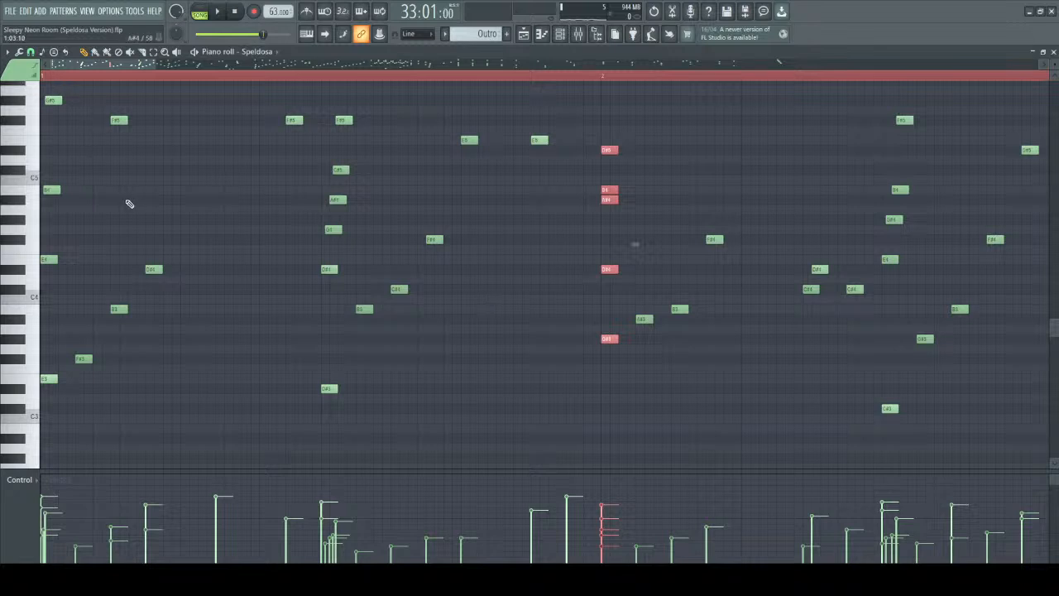
{"action": "key", "text": "space"}
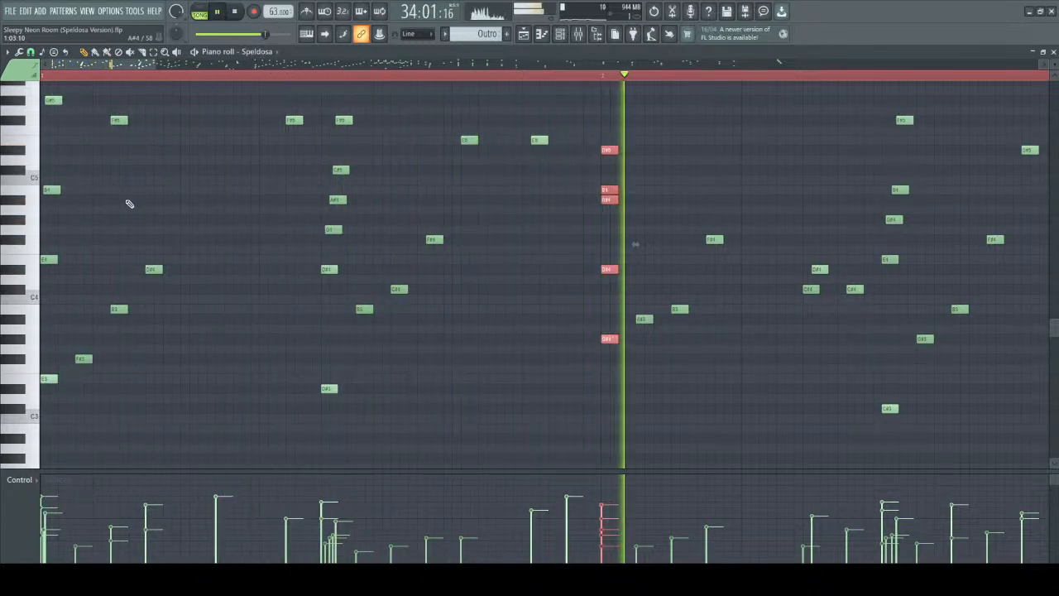
{"action": "key", "text": "space"}
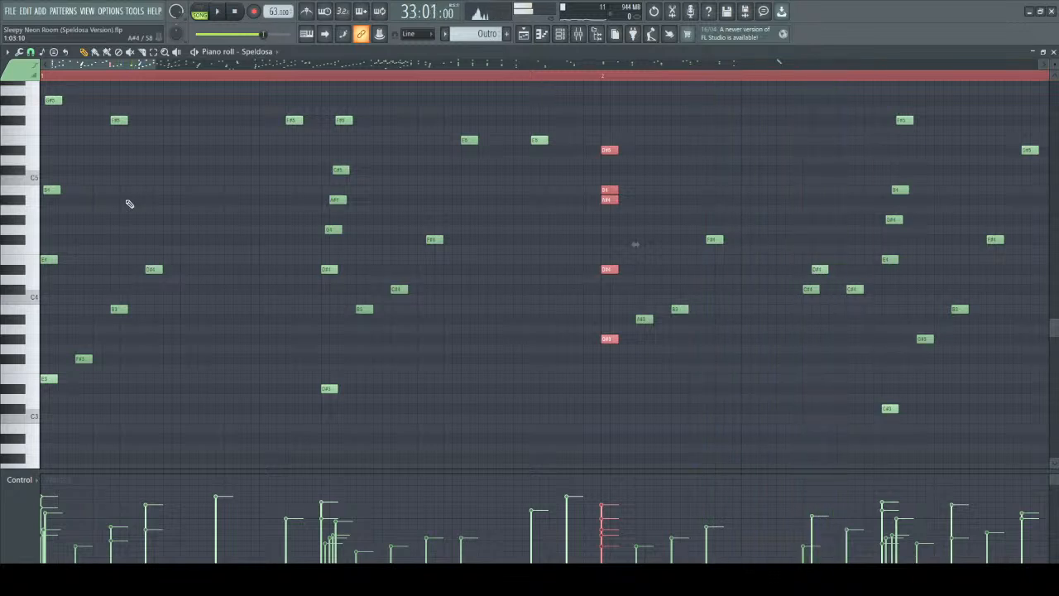
Select the rolled chord in the second half of bar 2, clear the selection, and survey the full pattern.
{"action": "scroll", "coordinate": [128, 203], "scroll_direction": "down", "scroll_amount": 5}
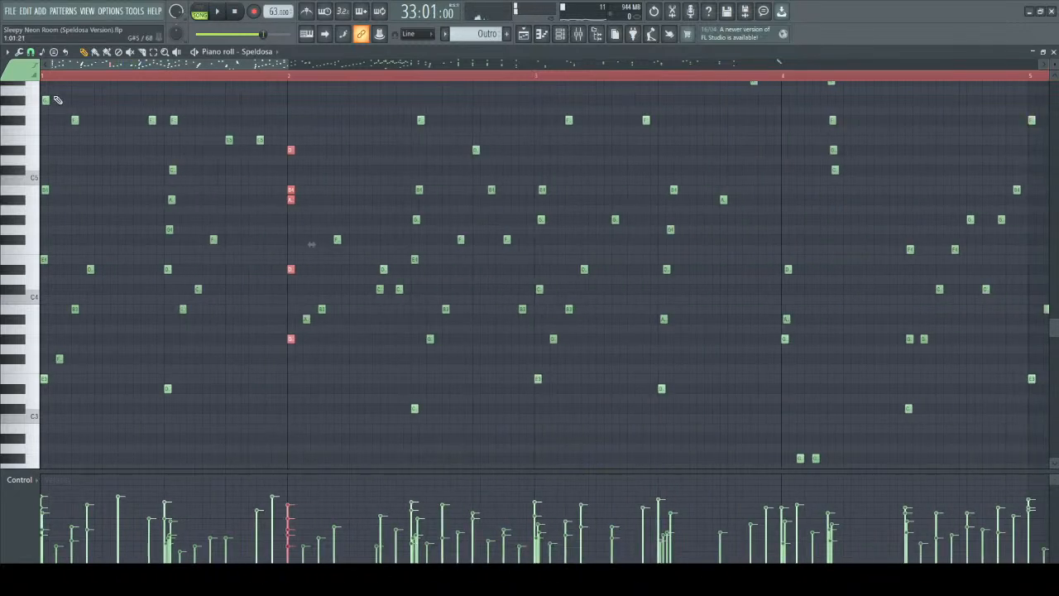
{"action": "scroll", "coordinate": [124, 151], "scroll_direction": "up", "scroll_amount": 3}
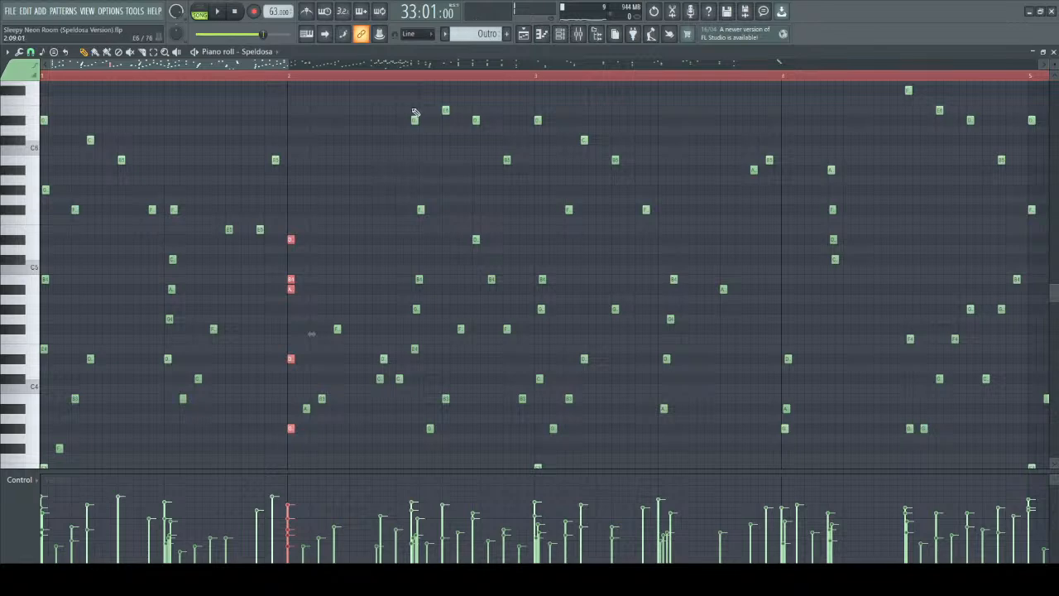
{"action": "left_click_drag", "start_coordinate": [415, 88], "coordinate": [440, 469]}
{"action": "left_click", "coordinate": [490, 431], "text": "ctrl"}
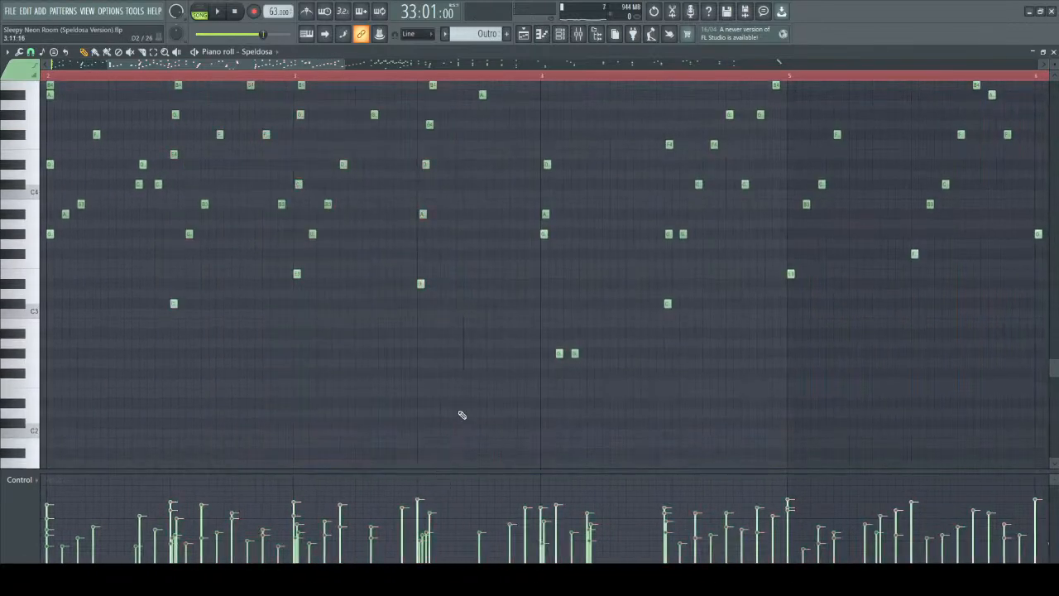
{"action": "scroll", "coordinate": [477, 420], "scroll_direction": "down", "scroll_amount": 3}
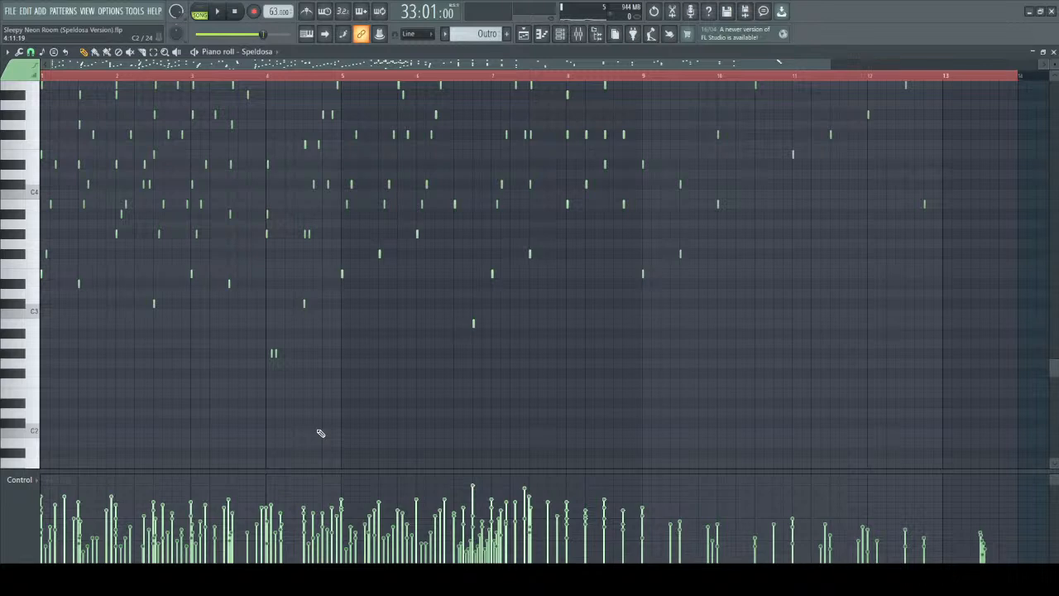
Return to the Outro's opening bars and play from 33:01 into the second half of bar 2, and stop.
{"action": "scroll", "coordinate": [339, 189], "scroll_direction": "up", "scroll_amount": 3}
{"action": "left_click_drag", "start_coordinate": [245, 62], "coordinate": [188, 62]}
{"action": "scroll", "coordinate": [315, 245], "scroll_direction": "up", "scroll_amount": 1}
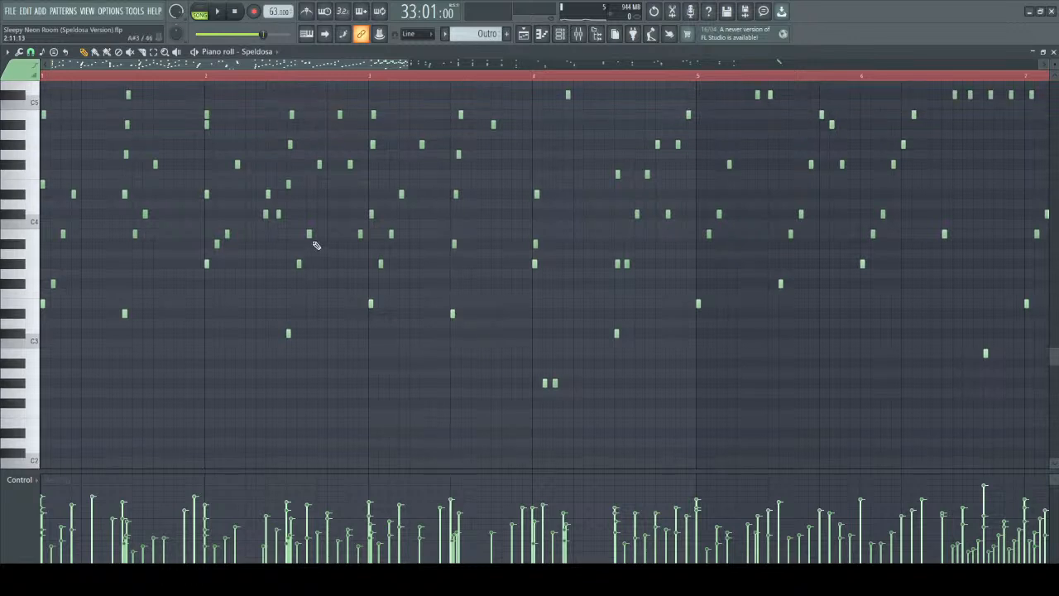
{"action": "scroll", "coordinate": [315, 245], "scroll_direction": "up", "scroll_amount": 2}
{"action": "key", "text": "space"}
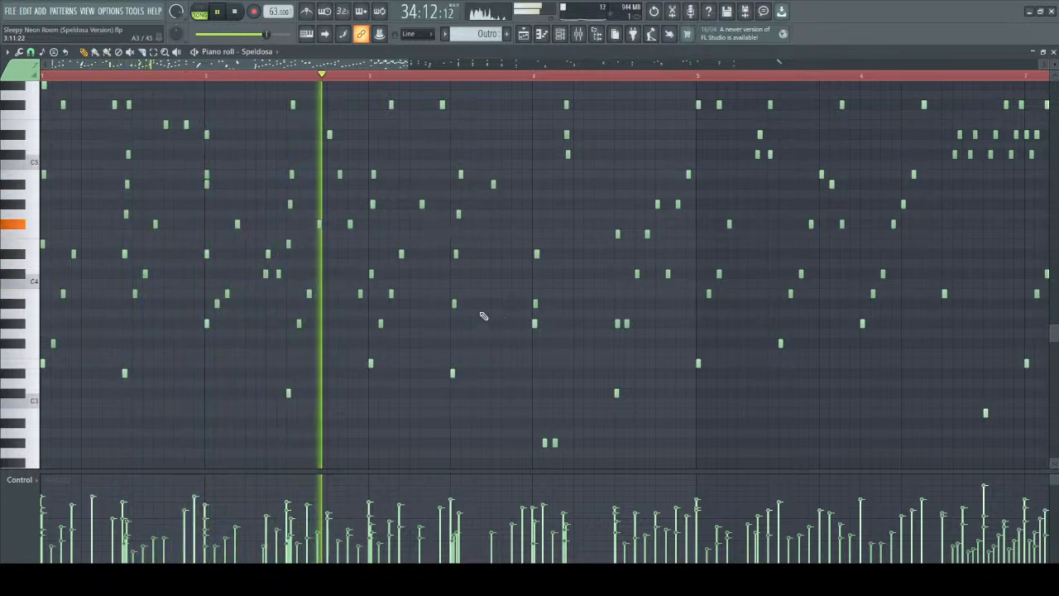
{"action": "key", "text": "space"}
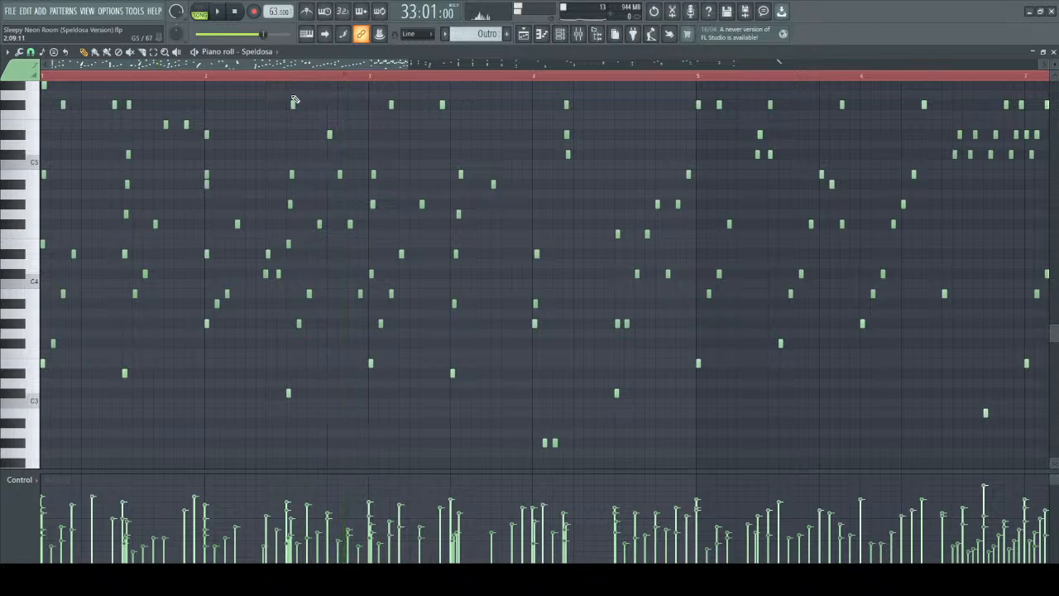
Select all the lower notes in the second half of bar 2 and play that passage repeatedly from 34:09.
{"action": "left_click_drag", "start_coordinate": [286, 91], "coordinate": [367, 427]}
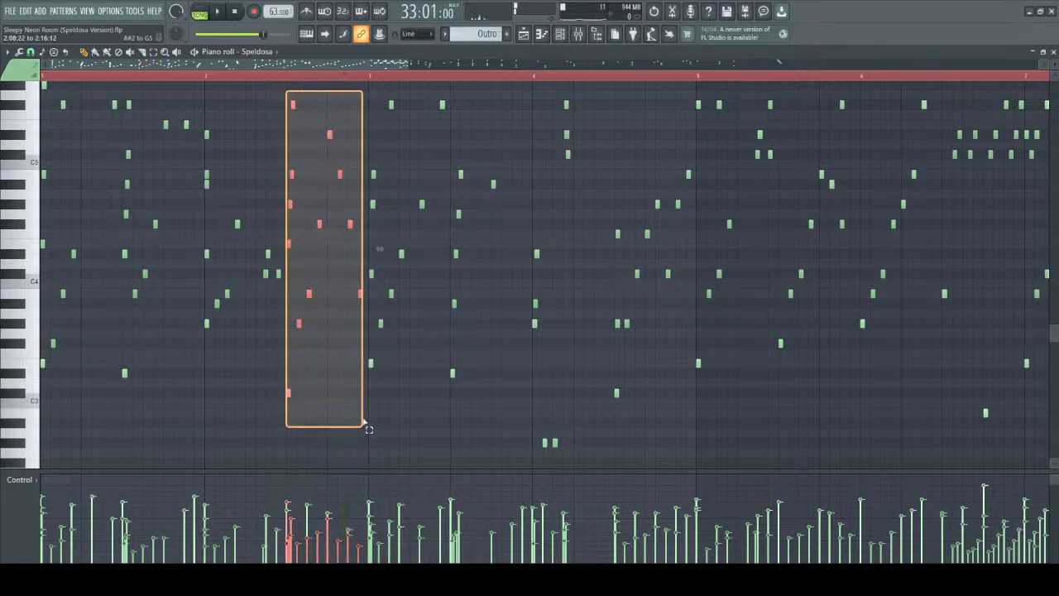
{"action": "scroll", "coordinate": [334, 395], "scroll_direction": "up", "scroll_amount": 3}
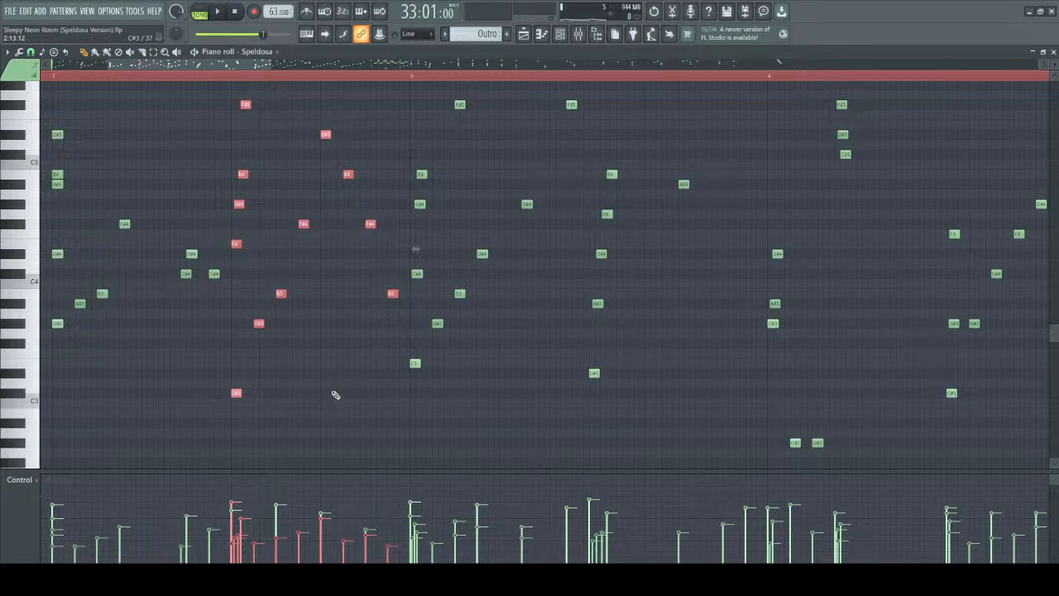
{"action": "left_click", "coordinate": [237, 84]}
{"action": "key", "text": "space"}
{"action": "key", "text": "space"}
{"action": "key", "text": "space"}
{"action": "key", "text": "space"}
{"action": "key", "text": "space"}
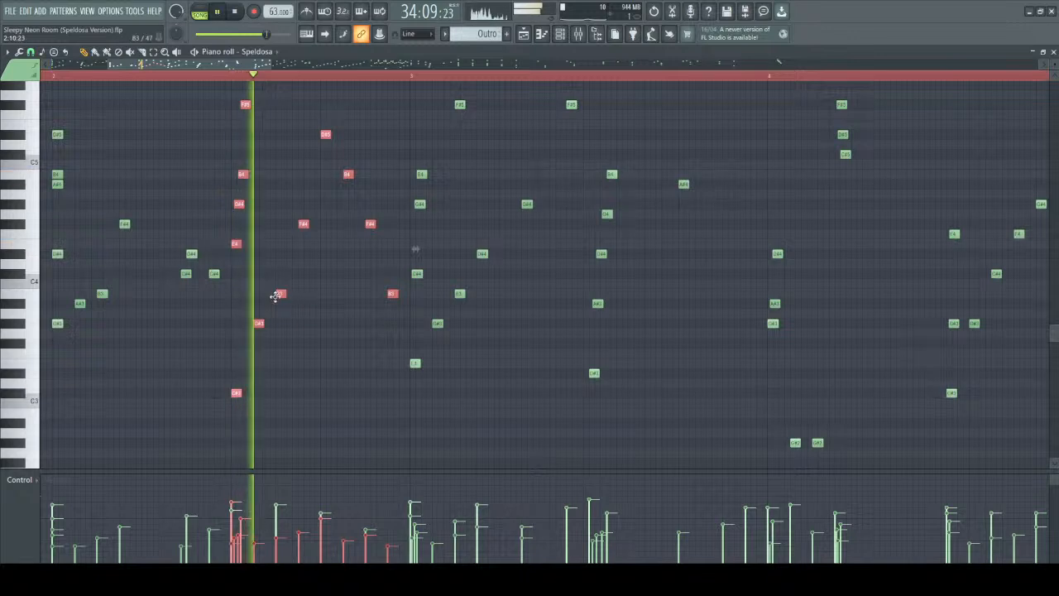
{"action": "key", "text": "space"}
Select the 34:09 rolled chord with its melody and first following notes, and compare the passage with bar 1.
{"action": "scroll", "coordinate": [234, 282], "scroll_direction": "down", "scroll_amount": 1}
{"action": "scroll", "coordinate": [237, 281], "scroll_direction": "up", "scroll_amount": 3}
{"action": "scroll", "coordinate": [239, 281], "scroll_direction": "up", "scroll_amount": 4, "text": "ctrl"}
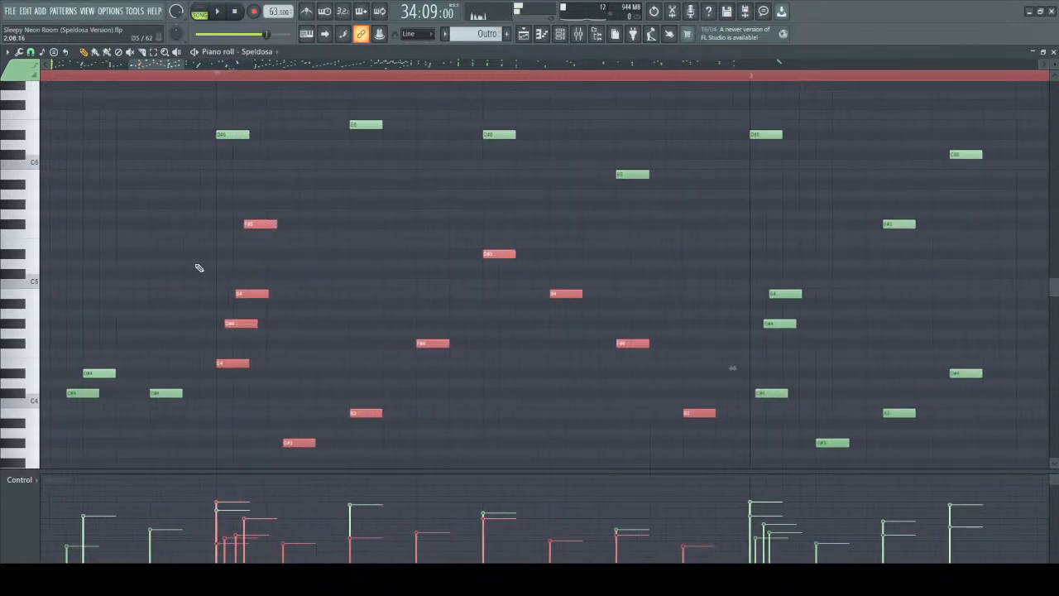
{"action": "scroll", "coordinate": [211, 218], "scroll_direction": "down", "scroll_amount": 4, "text": "ctrl"}
{"action": "left_click_drag", "start_coordinate": [175, 63], "coordinate": [104, 61]}
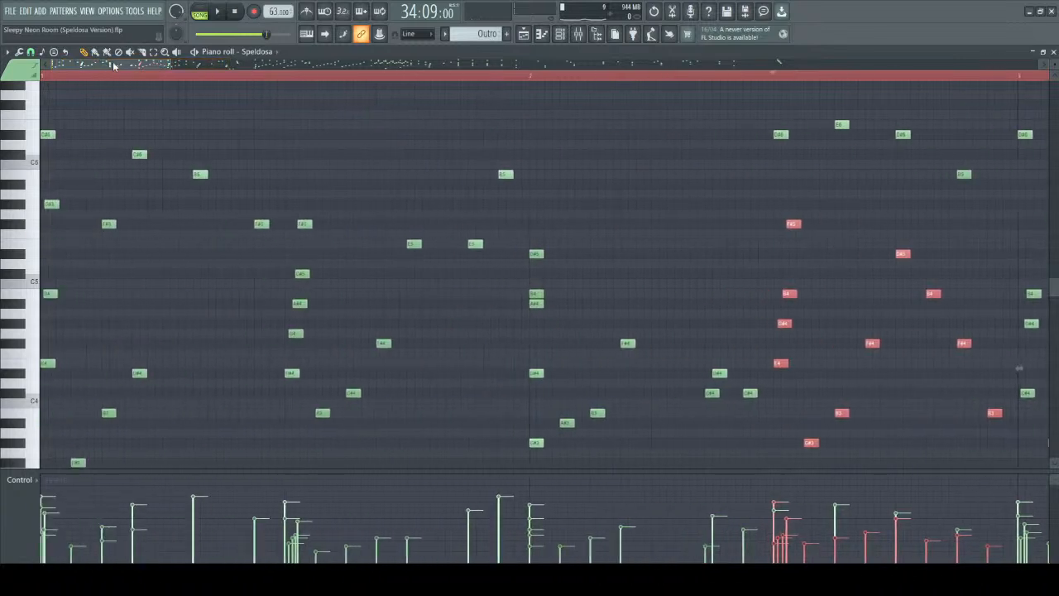
{"action": "scroll", "coordinate": [256, 172], "scroll_direction": "down", "scroll_amount": 1}
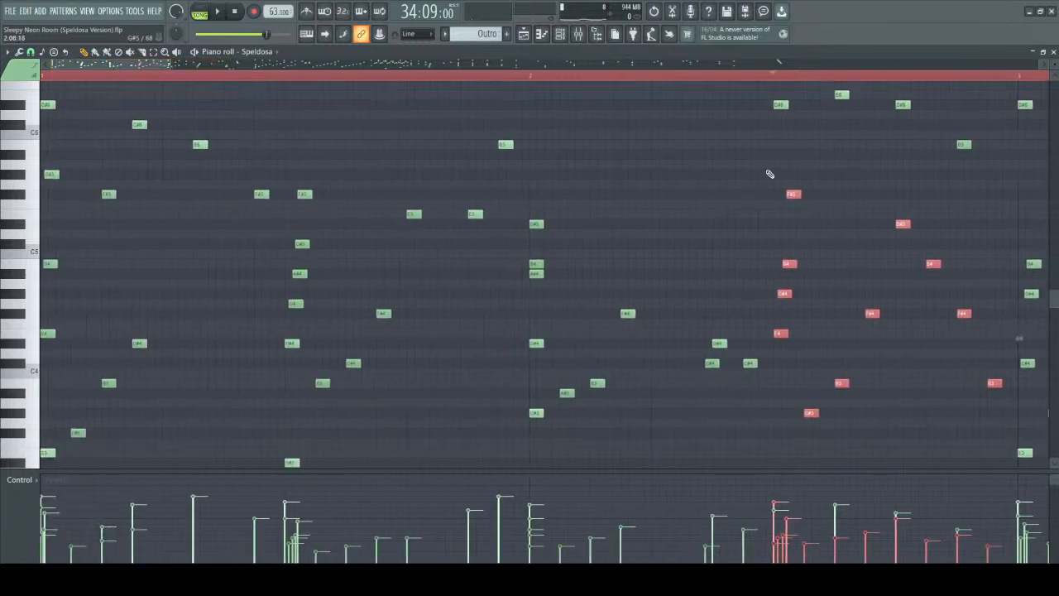
{"action": "scroll", "coordinate": [828, 170], "scroll_direction": "up", "scroll_amount": 3, "text": "ctrl"}
{"action": "left_click_drag", "start_coordinate": [735, 98], "coordinate": [927, 395]}
{"action": "scroll", "coordinate": [926, 395], "scroll_direction": "down", "scroll_amount": 3}
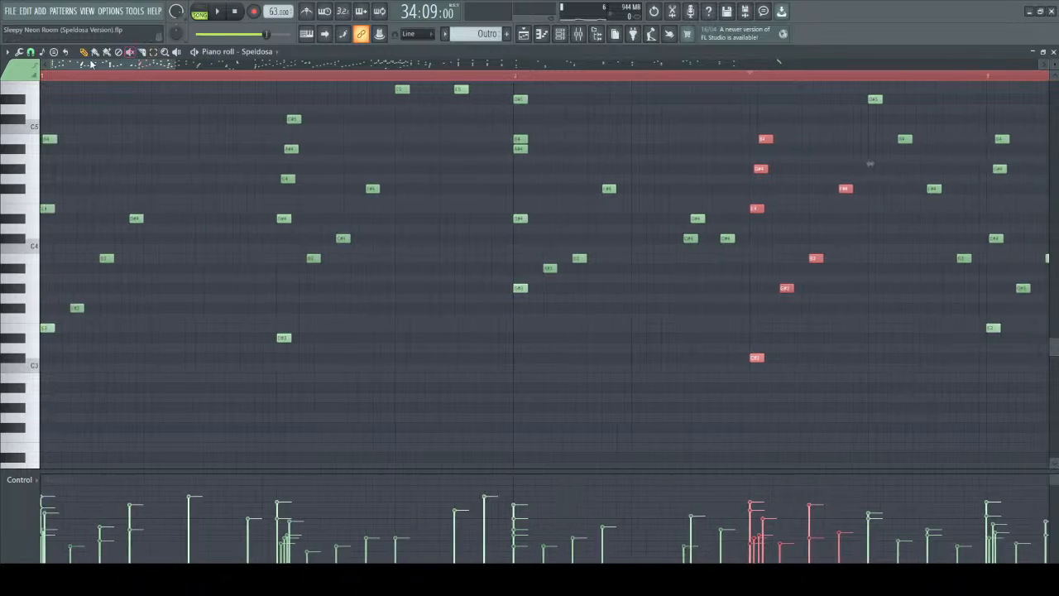
{"action": "scroll", "coordinate": [751, 394], "scroll_direction": "up", "scroll_amount": 5}
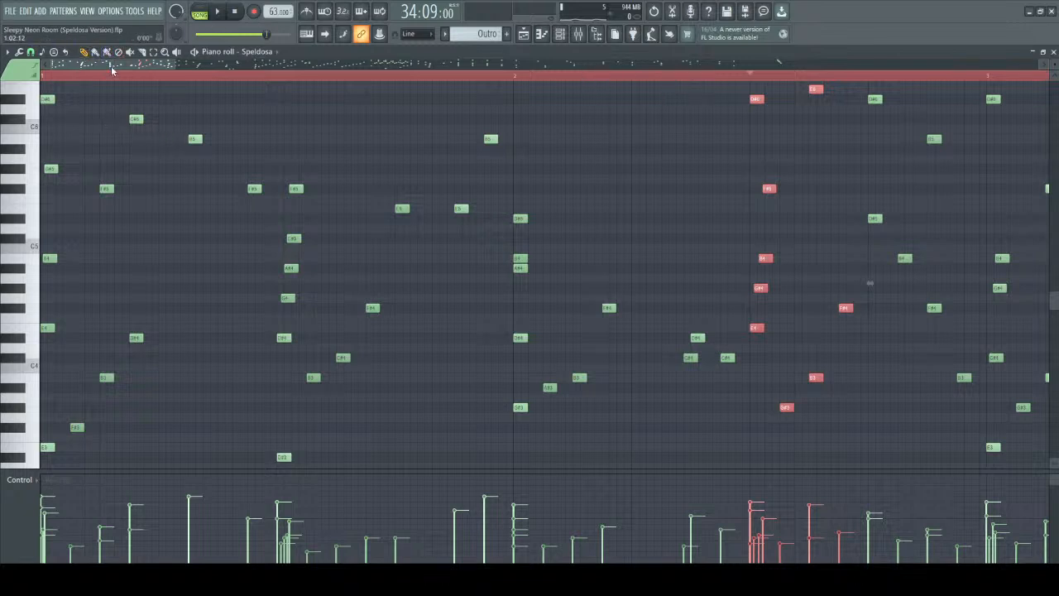
{"action": "left_click_drag", "start_coordinate": [144, 66], "coordinate": [180, 67]}
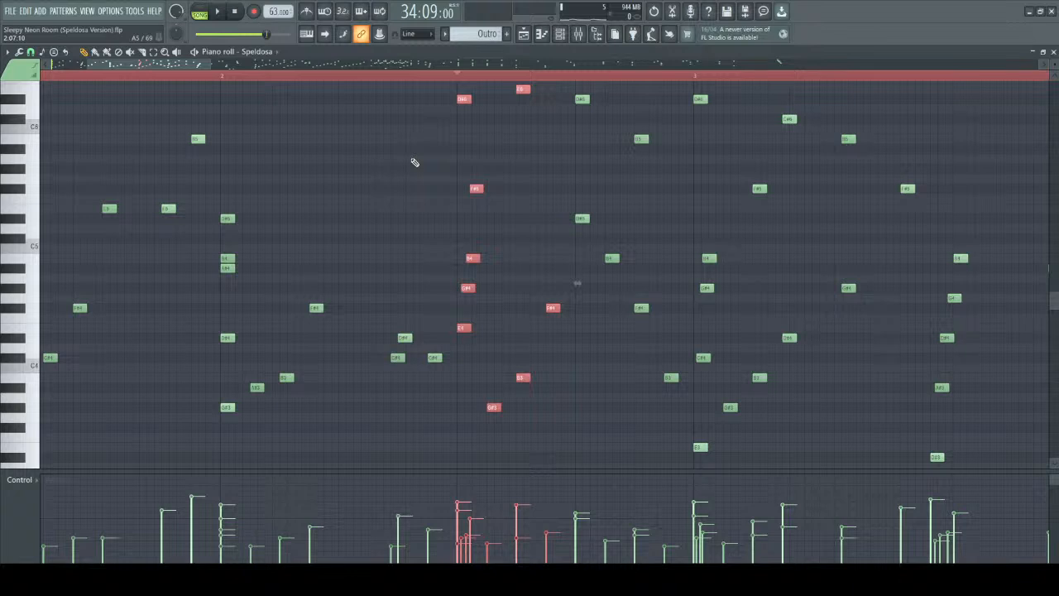
Play the Outro from bar 1 at 33:01 and again from bar 2 at 34:01 to compare the two bars.
{"action": "scroll", "coordinate": [248, 82], "scroll_direction": "down", "scroll_amount": 3}
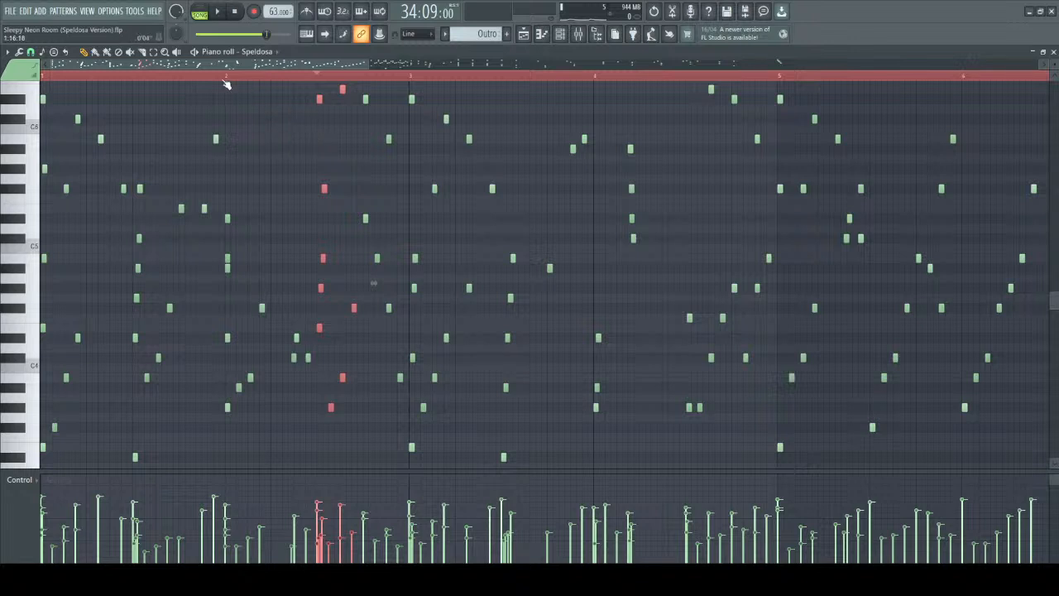
{"action": "left_click", "coordinate": [60, 78]}
{"action": "key", "text": "space"}
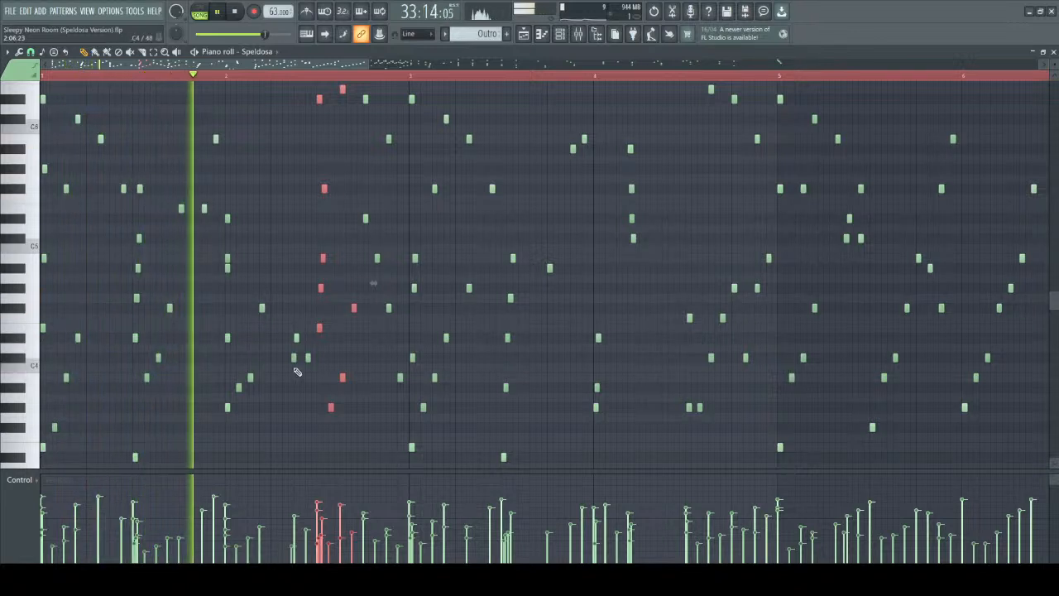
{"action": "key", "text": "space"}
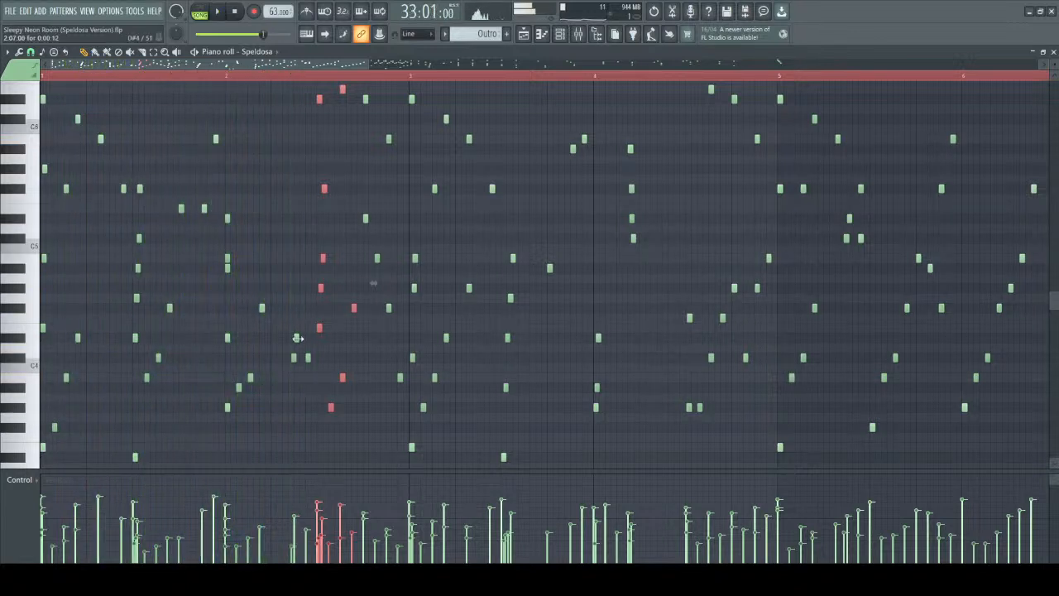
{"action": "left_click", "coordinate": [232, 76]}
{"action": "key", "text": "space"}
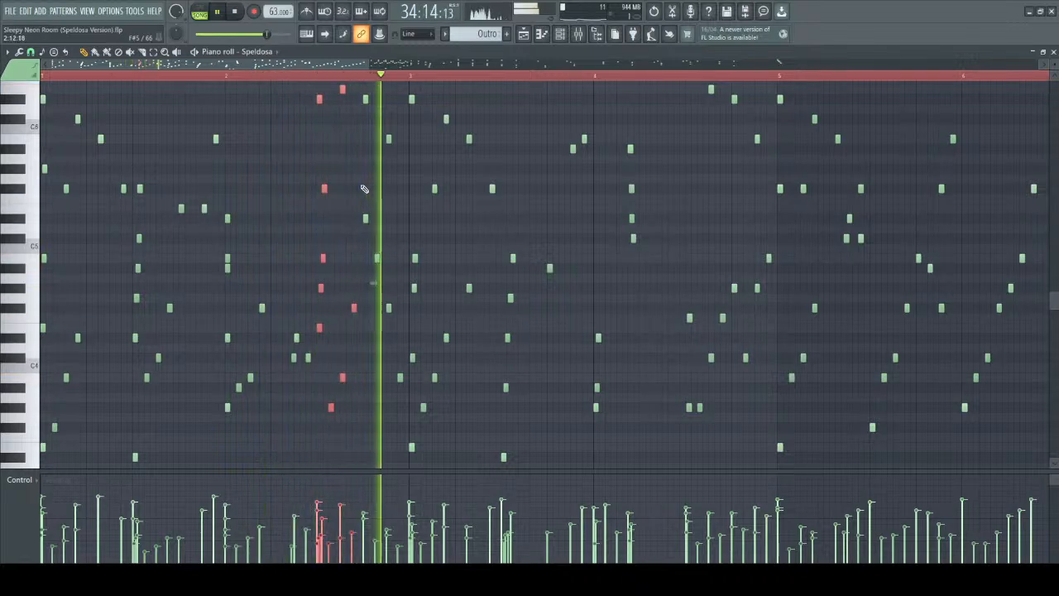
{"action": "key", "text": "space"}
Clear the selection and select the four rolled inner notes of the 34:09 chord, from E4 up to F#5.
{"action": "scroll", "coordinate": [343, 166], "scroll_direction": "up", "scroll_amount": 3}
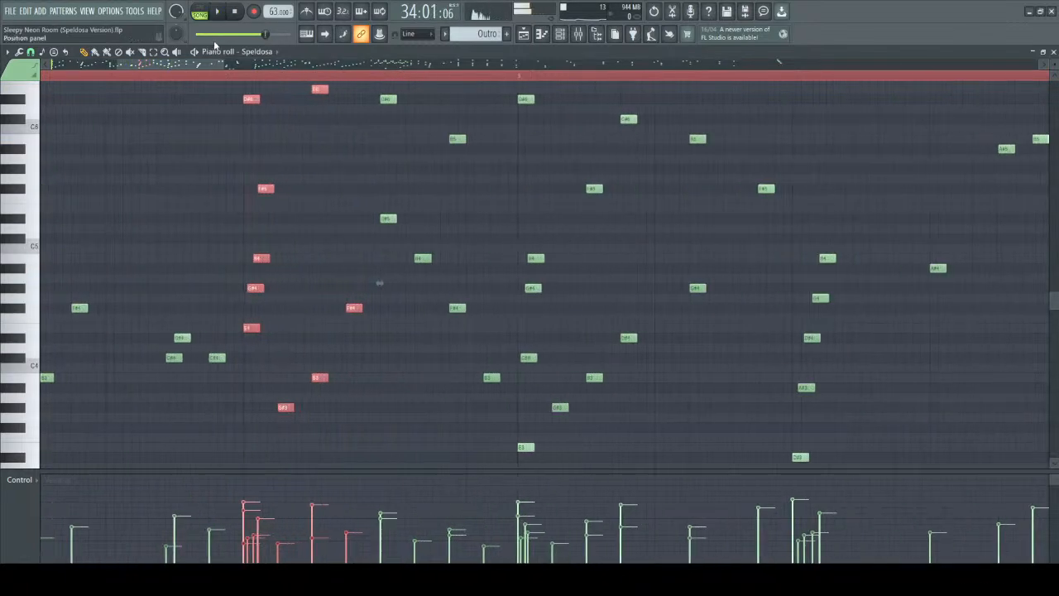
{"action": "left_click_drag", "start_coordinate": [184, 66], "coordinate": [167, 66]}
{"action": "left_click", "coordinate": [447, 263], "text": "ctrl"}
{"action": "scroll", "coordinate": [433, 331], "scroll_direction": "down", "scroll_amount": 3}
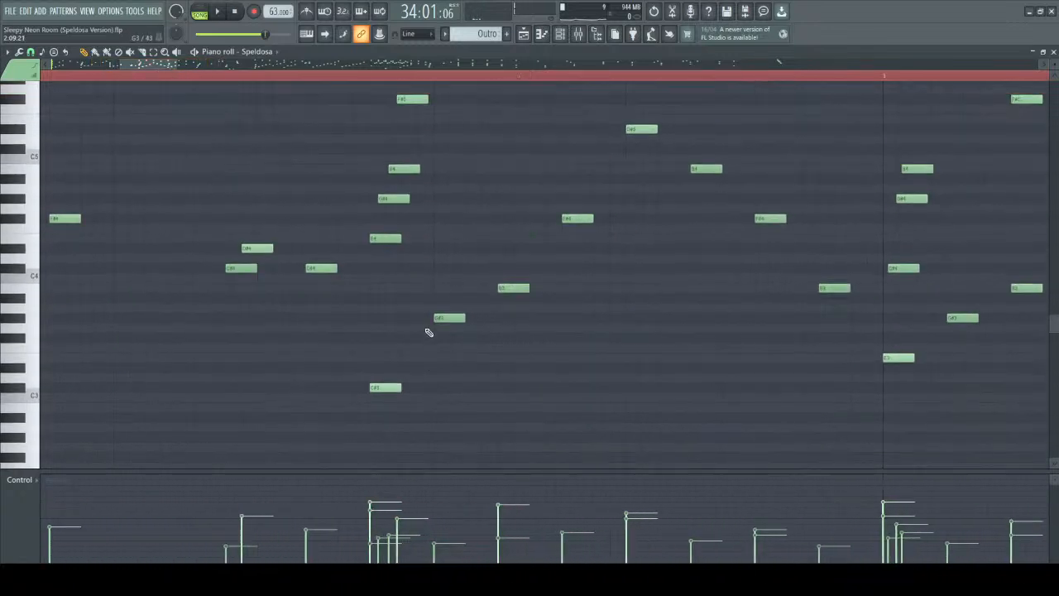
{"action": "scroll", "coordinate": [415, 309], "scroll_direction": "up", "scroll_amount": 3}
{"action": "scroll", "coordinate": [415, 309], "scroll_direction": "up", "scroll_amount": 1}
{"action": "left_click", "coordinate": [379, 230]}
{"action": "left_click", "coordinate": [403, 198]}
{"action": "left_click_drag", "start_coordinate": [334, 115], "coordinate": [414, 342]}
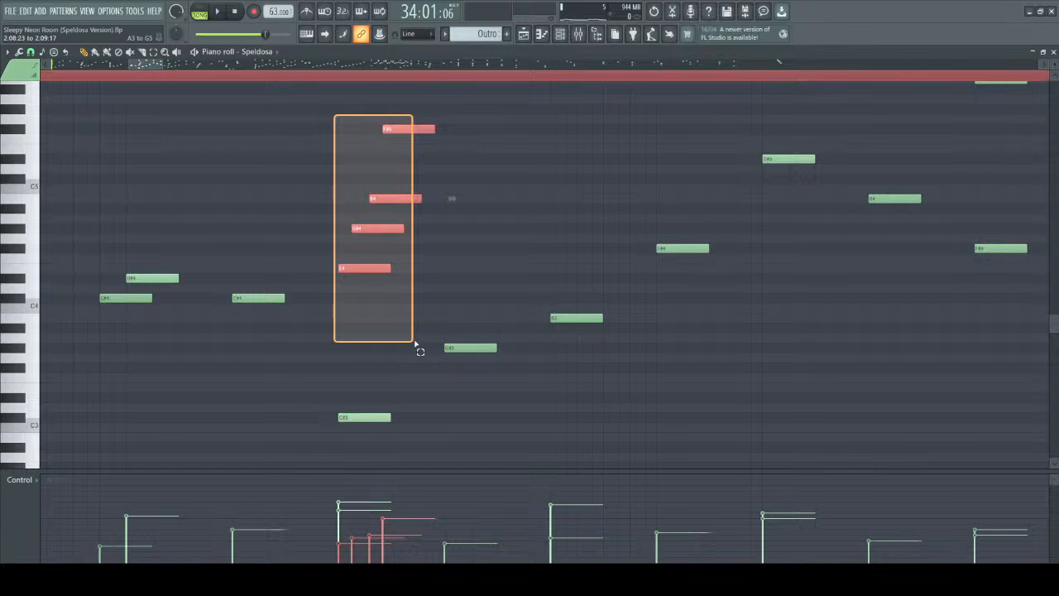
{"action": "left_click_drag", "start_coordinate": [414, 341], "coordinate": [415, 341]}
Clear the selection and examine the 34:09 chord note by note, up to its D#6 melody note.
{"action": "left_click", "coordinate": [475, 251], "text": "ctrl"}
{"action": "scroll", "coordinate": [395, 294], "scroll_direction": "down", "scroll_amount": 1}
{"action": "scroll", "coordinate": [474, 275], "scroll_direction": "up", "scroll_amount": 7}
{"action": "left_click_drag", "start_coordinate": [351, 191], "coordinate": [374, 245]}
{"action": "left_click", "coordinate": [424, 205], "text": "ctrl"}
{"action": "scroll", "coordinate": [421, 285], "scroll_direction": "down", "scroll_amount": 1}
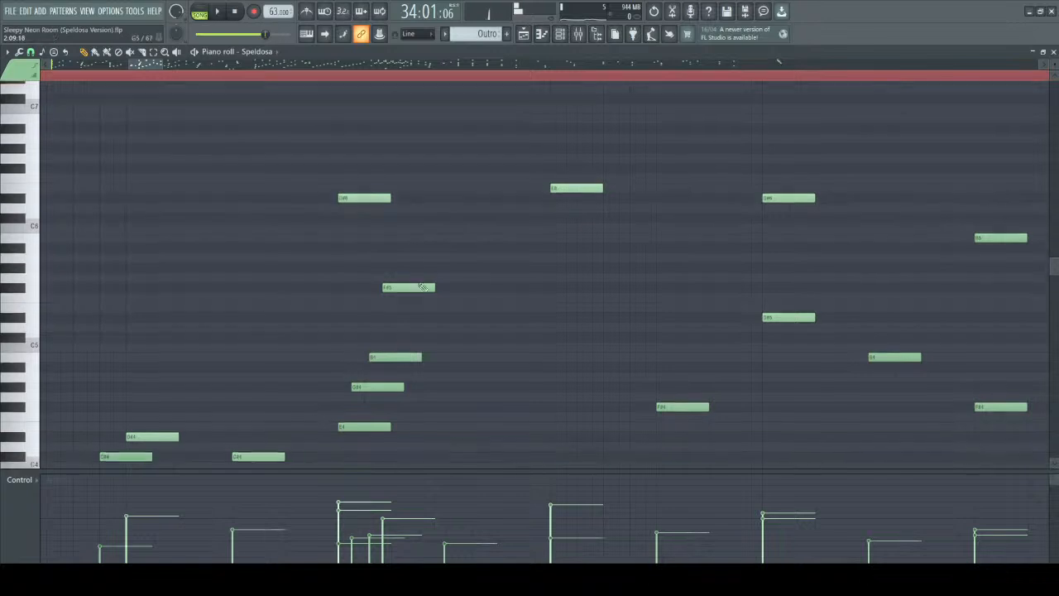
{"action": "left_click", "coordinate": [369, 183]}
Select the rolled notes of the 34:09 chord together with the melody note above them.
{"action": "scroll", "coordinate": [372, 264], "scroll_direction": "down", "scroll_amount": 4}
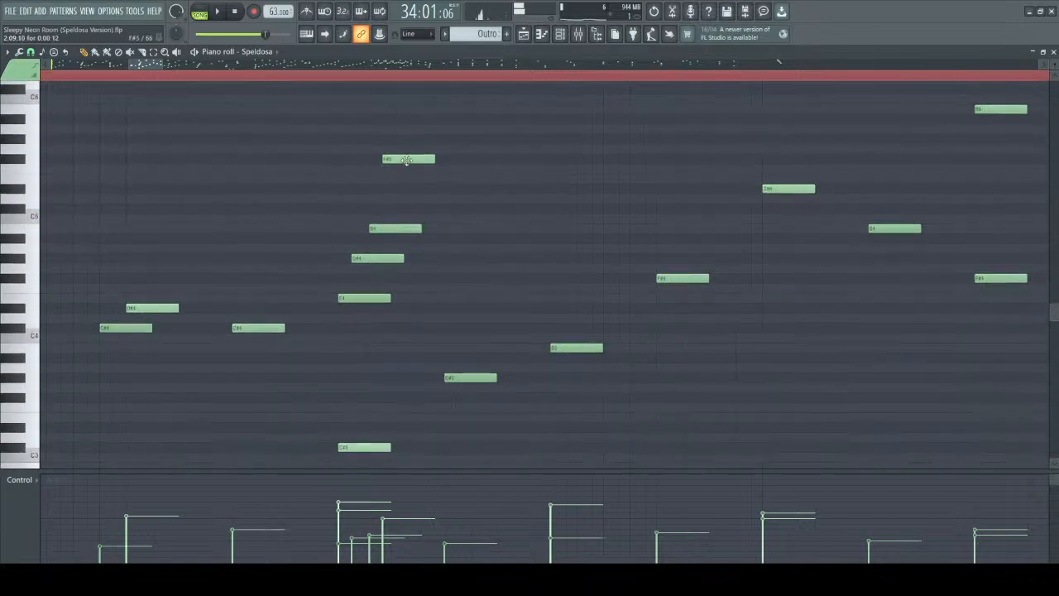
{"action": "scroll", "coordinate": [406, 160], "scroll_direction": "up", "scroll_amount": 2}
{"action": "left_click_drag", "start_coordinate": [329, 98], "coordinate": [449, 419]}
{"action": "scroll", "coordinate": [466, 331], "scroll_direction": "down", "scroll_amount": 5}
{"action": "scroll", "coordinate": [457, 341], "scroll_direction": "up", "scroll_amount": 4}
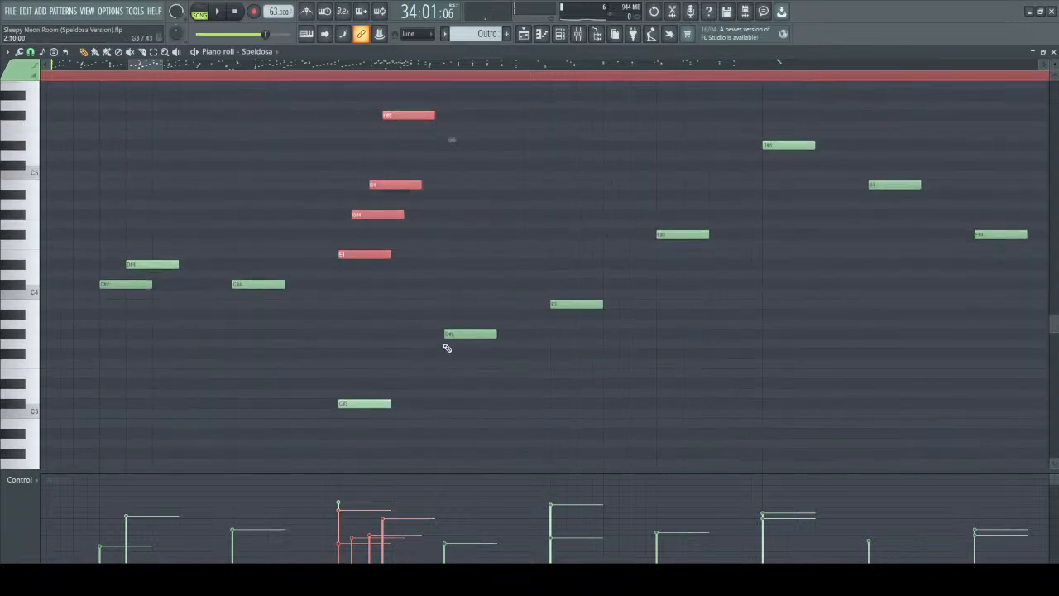
Select only the three ascending notes after the 34:09 rolled chord, G#3, B3 and F#4.
{"action": "left_click", "coordinate": [480, 217], "text": "ctrl"}
{"action": "left_click", "coordinate": [575, 317]}
{"action": "left_click", "coordinate": [673, 249]}
{"action": "left_click_drag", "start_coordinate": [449, 215], "coordinate": [709, 374]}
{"action": "scroll", "coordinate": [709, 373], "scroll_direction": "up", "scroll_amount": 6}
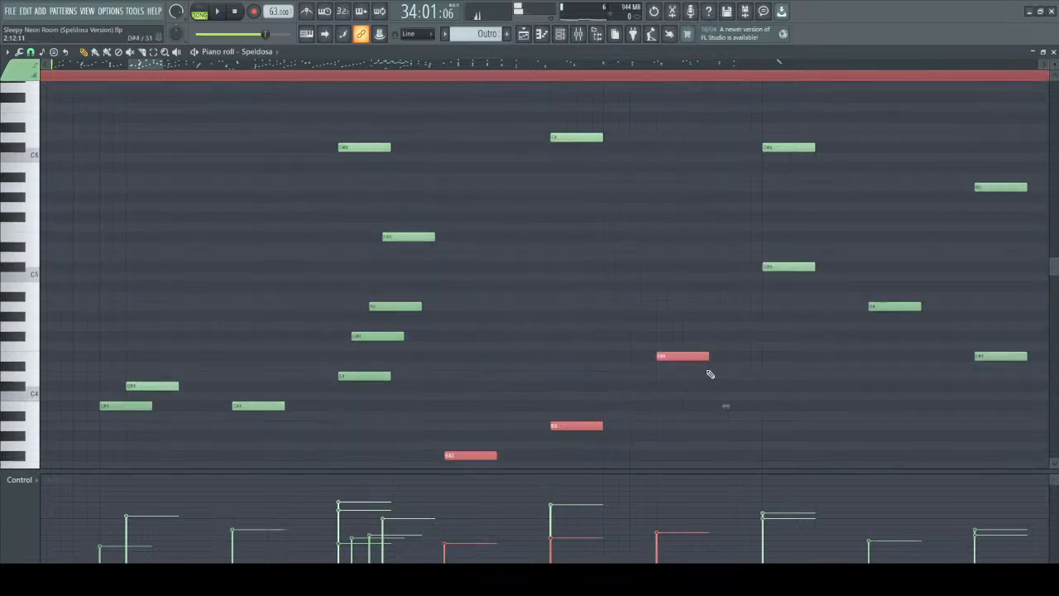
Clear the selection, audition the low C#3 bass note under the rolled chord, and play briefly from 34:09.
{"action": "scroll", "coordinate": [589, 331], "scroll_direction": "down", "scroll_amount": 2}
{"action": "scroll", "coordinate": [570, 372], "scroll_direction": "down", "scroll_amount": 6}
{"action": "left_click", "coordinate": [442, 420]}
{"action": "scroll", "coordinate": [471, 372], "scroll_direction": "down", "scroll_amount": 5}
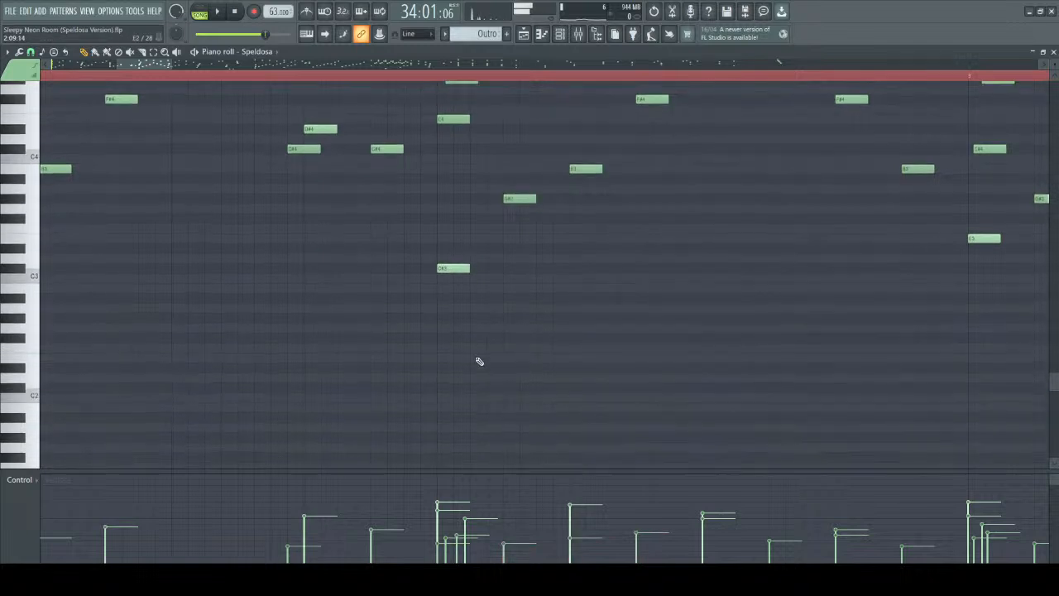
{"action": "scroll", "coordinate": [444, 273], "scroll_direction": "up", "scroll_amount": 1}
{"action": "left_click", "coordinate": [453, 268]}
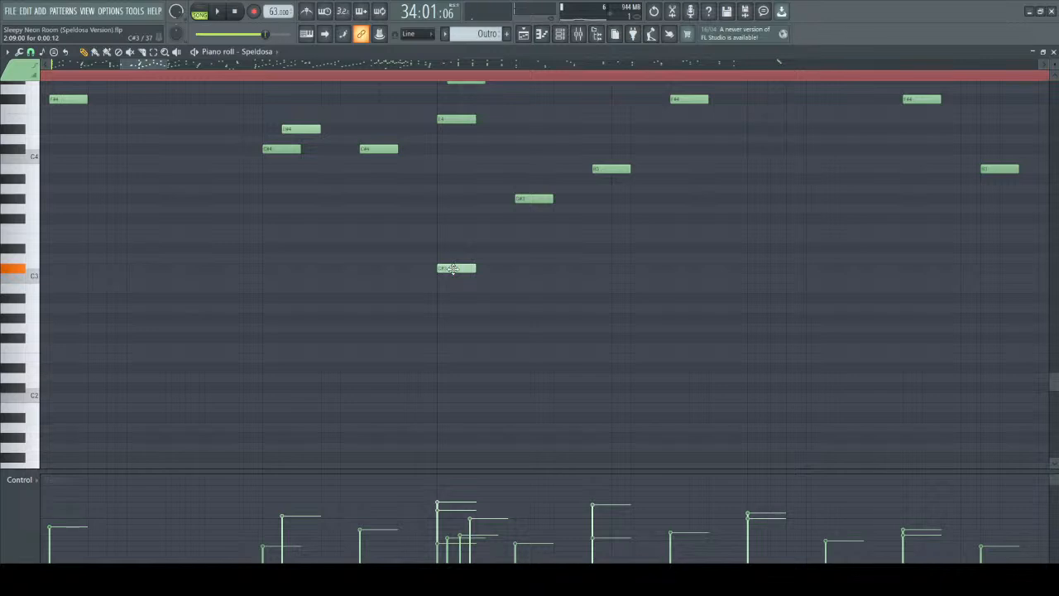
{"action": "left_click_drag", "start_coordinate": [453, 268], "coordinate": [445, 76]}
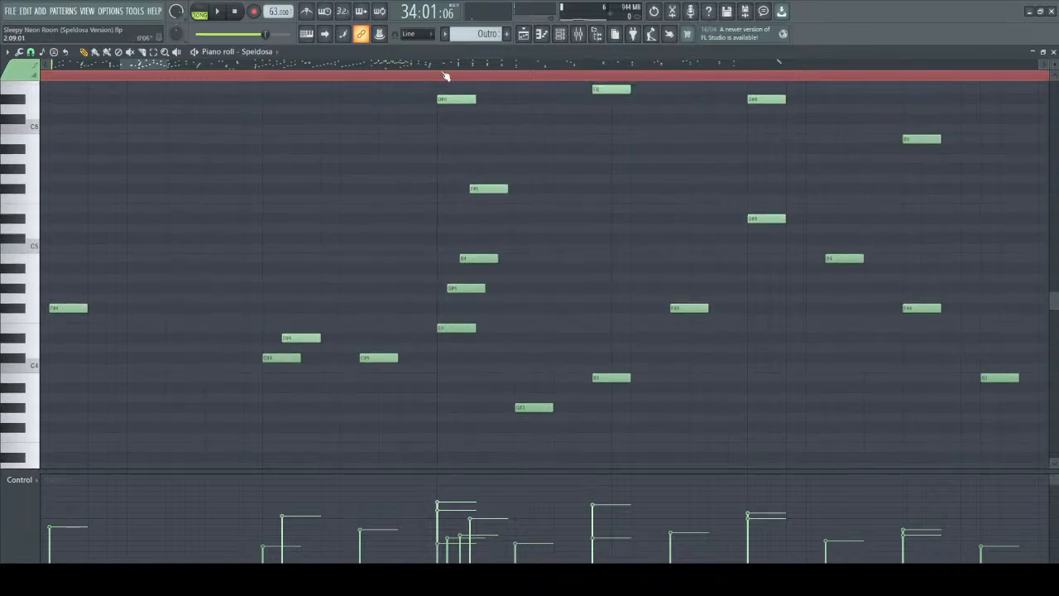
{"action": "key", "text": "space"}
{"action": "key", "text": "space"}
Select just the C#3 bass note under the 34:09 chord and replay the passage from 34:09.
{"action": "scroll", "coordinate": [467, 277], "scroll_direction": "down", "scroll_amount": 3}
{"action": "mouse_move", "coordinate": [441, 245]}
{"action": "left_mouse_down"}
{"action": "mouse_move", "coordinate": [490, 348]}
{"action": "mouse_move", "coordinate": [526, 347]}
{"action": "mouse_move", "coordinate": [489, 332]}
{"action": "left_mouse_up"}
{"action": "left_click", "coordinate": [488, 331], "text": "ctrl"}
{"action": "left_click", "coordinate": [445, 296]}
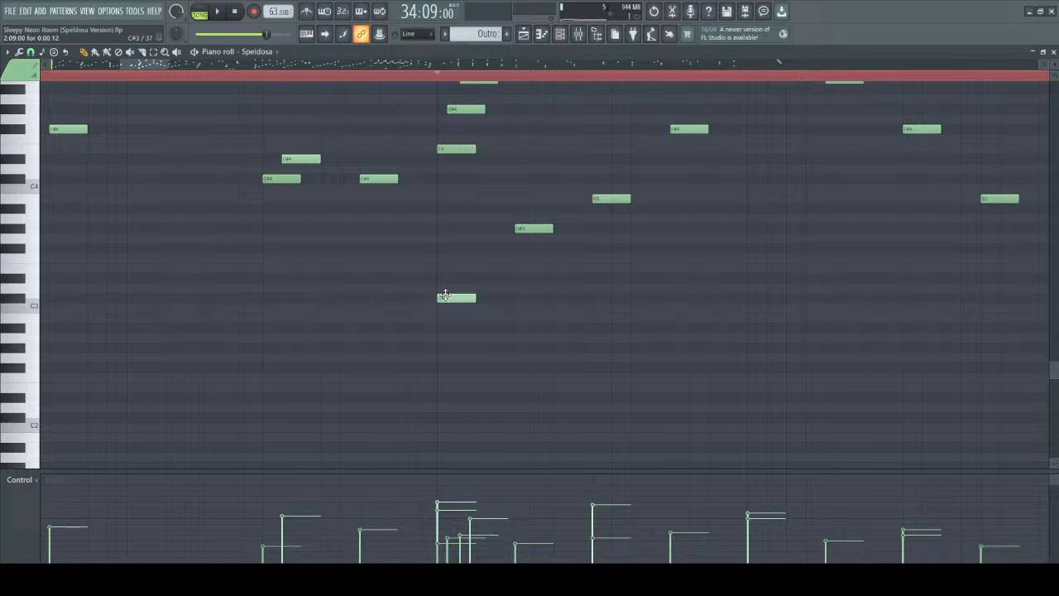
{"action": "scroll", "coordinate": [439, 248], "scroll_direction": "up", "scroll_amount": 5}
{"action": "left_click_drag", "start_coordinate": [438, 98], "coordinate": [534, 337]}
{"action": "scroll", "coordinate": [488, 314], "scroll_direction": "down", "scroll_amount": 5}
{"action": "left_click_drag", "start_coordinate": [431, 284], "coordinate": [501, 417]}
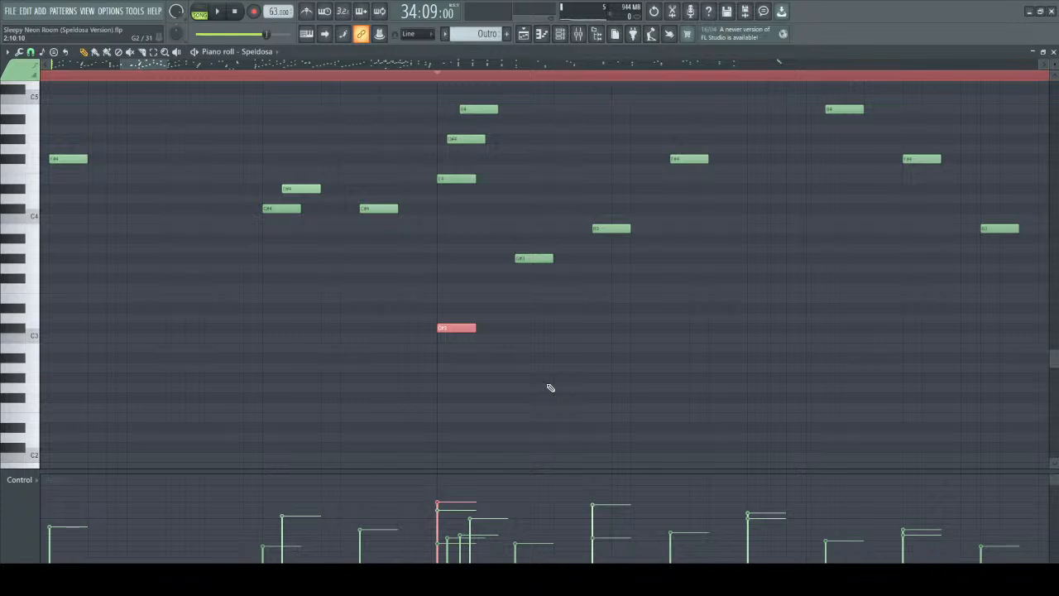
{"action": "key", "text": "space"}
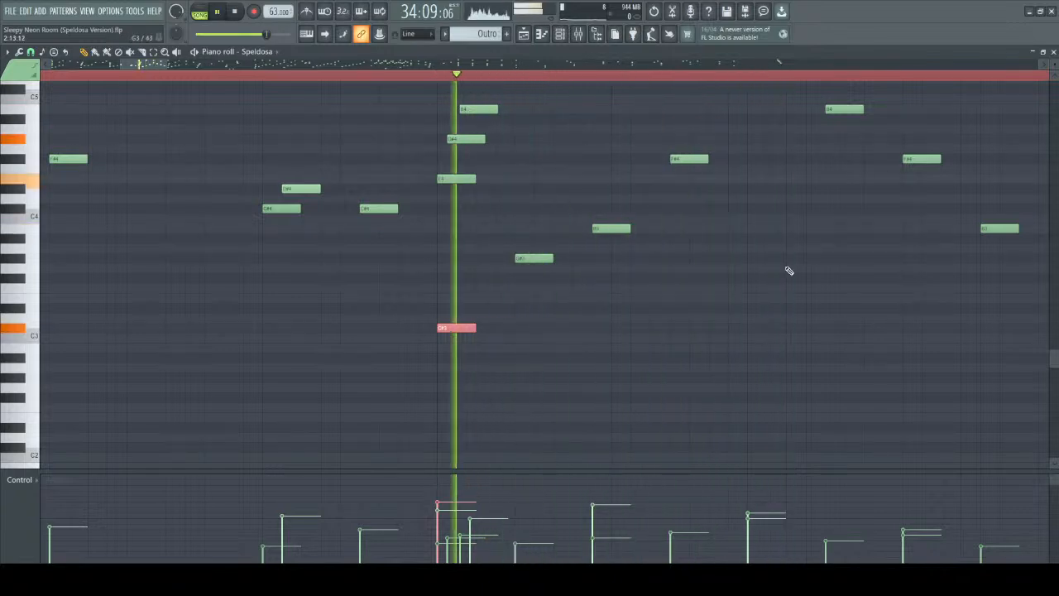
{"action": "scroll", "coordinate": [839, 326], "scroll_direction": "up", "scroll_amount": 4}
{"action": "key", "text": "space"}
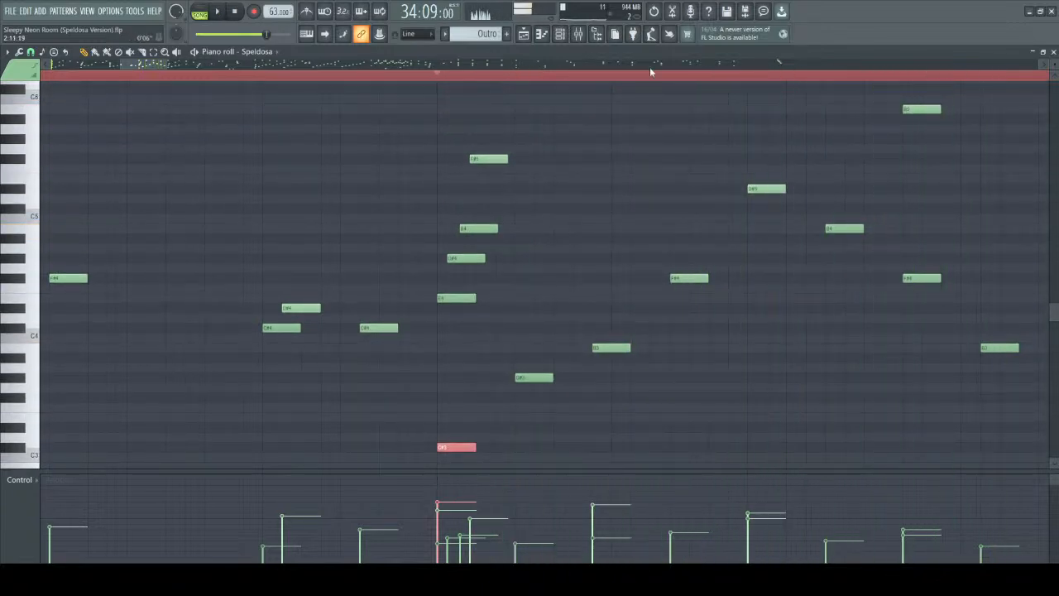
Select the three descending notes that close bar 2, B4, F#4 and B3.
{"action": "scroll", "coordinate": [716, 207], "scroll_direction": "down", "scroll_amount": 2}
{"action": "scroll", "coordinate": [839, 231], "scroll_direction": "up", "scroll_amount": 1}
{"action": "left_click_drag", "start_coordinate": [784, 215], "coordinate": [968, 380]}
{"action": "key", "text": "ctrl+d"}
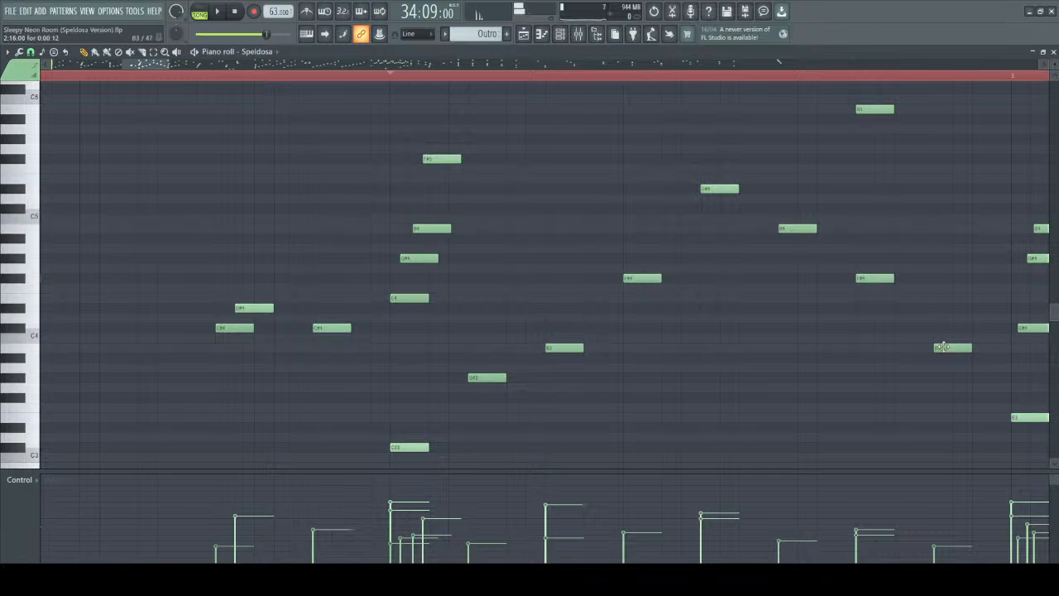
{"action": "left_click_drag", "start_coordinate": [733, 194], "coordinate": [975, 423]}
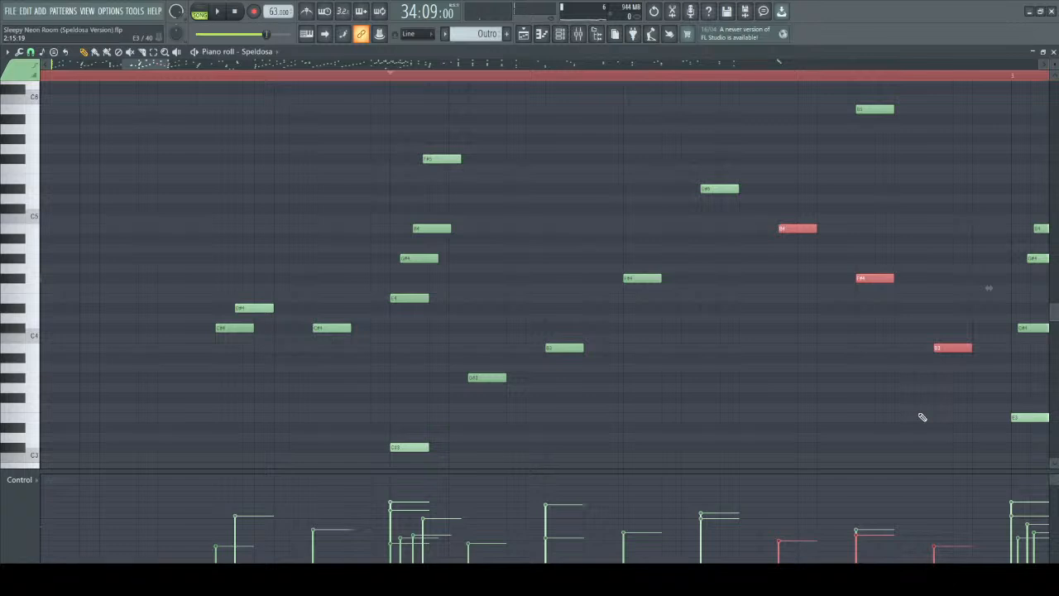
{"action": "scroll", "coordinate": [927, 362], "scroll_direction": "down", "scroll_amount": 2}
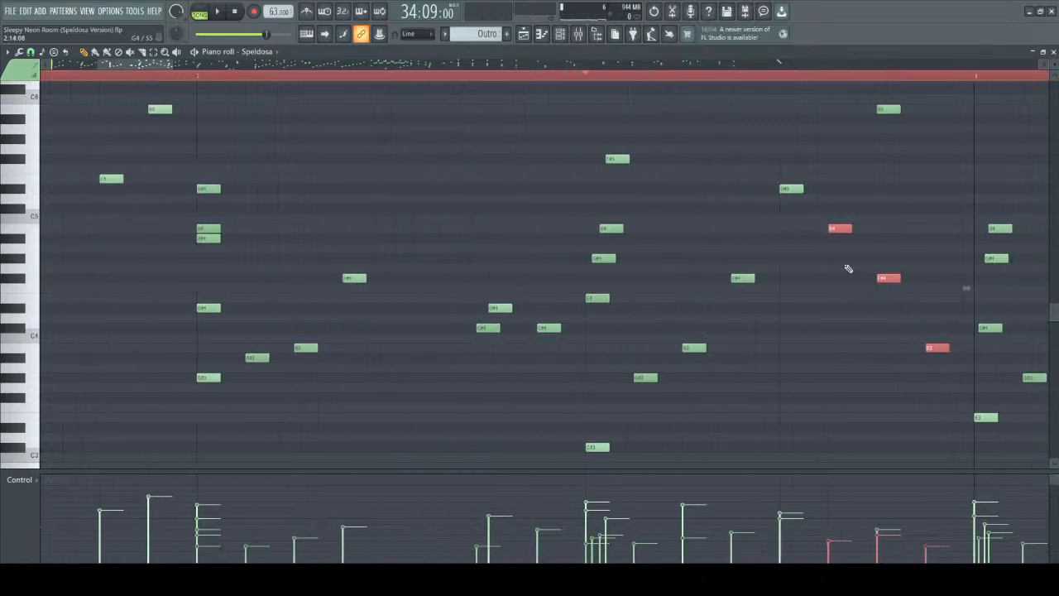
Select the 34:09 rolled chord's inner notes with the ascending notes that follow, up to D#5.
{"action": "left_click_drag", "start_coordinate": [577, 115], "coordinate": [814, 420]}
{"action": "scroll", "coordinate": [993, 208], "scroll_direction": "up", "scroll_amount": 7}
{"action": "scroll", "coordinate": [217, 69], "scroll_direction": "down", "scroll_amount": 3}
{"action": "mouse_move", "coordinate": [153, 66]}
{"action": "left_mouse_down"}
{"action": "mouse_move", "coordinate": [194, 66]}
{"action": "mouse_move", "coordinate": [143, 67]}
{"action": "left_mouse_up"}
{"action": "scroll", "coordinate": [524, 309], "scroll_direction": "up", "scroll_amount": 1}
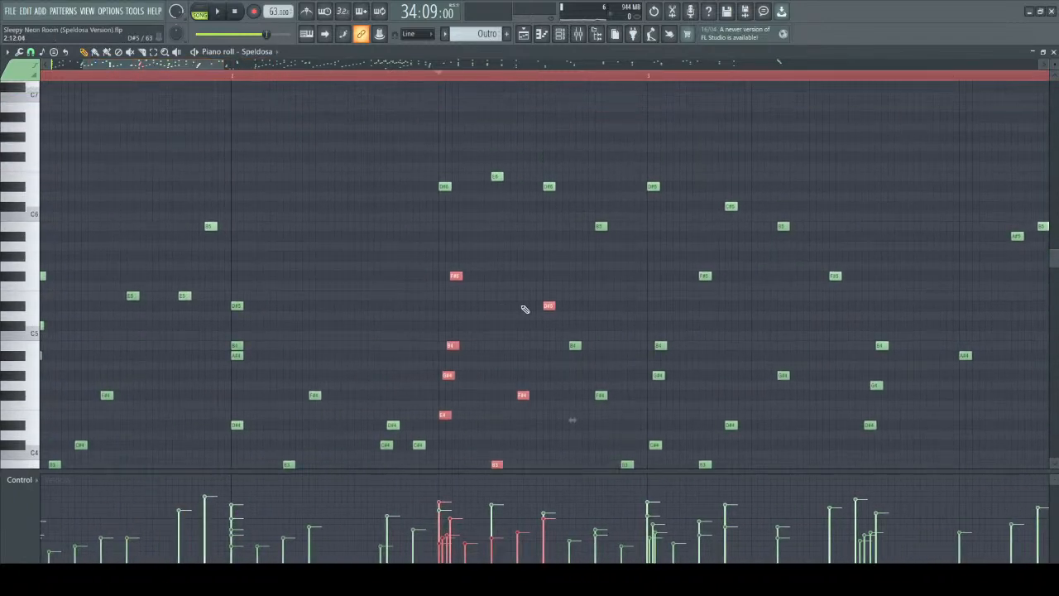
{"action": "scroll", "coordinate": [620, 311], "scroll_direction": "down", "scroll_amount": 2}
Highlight bar 2's closing descending notes, followed by the lower notes in the first half of bar 3.
{"action": "left_click", "coordinate": [619, 315]}
{"action": "left_click_drag", "start_coordinate": [570, 286], "coordinate": [631, 488]}
{"action": "scroll", "coordinate": [683, 260], "scroll_direction": "up", "scroll_amount": 2}
{"action": "left_click_drag", "start_coordinate": [641, 163], "coordinate": [794, 422]}
Select all lower notes in the second half of bar 2, clear the selection, and play from 34:09.
{"action": "scroll", "coordinate": [463, 166], "scroll_direction": "up", "scroll_amount": 3}
{"action": "left_click_drag", "start_coordinate": [445, 137], "coordinate": [638, 407]}
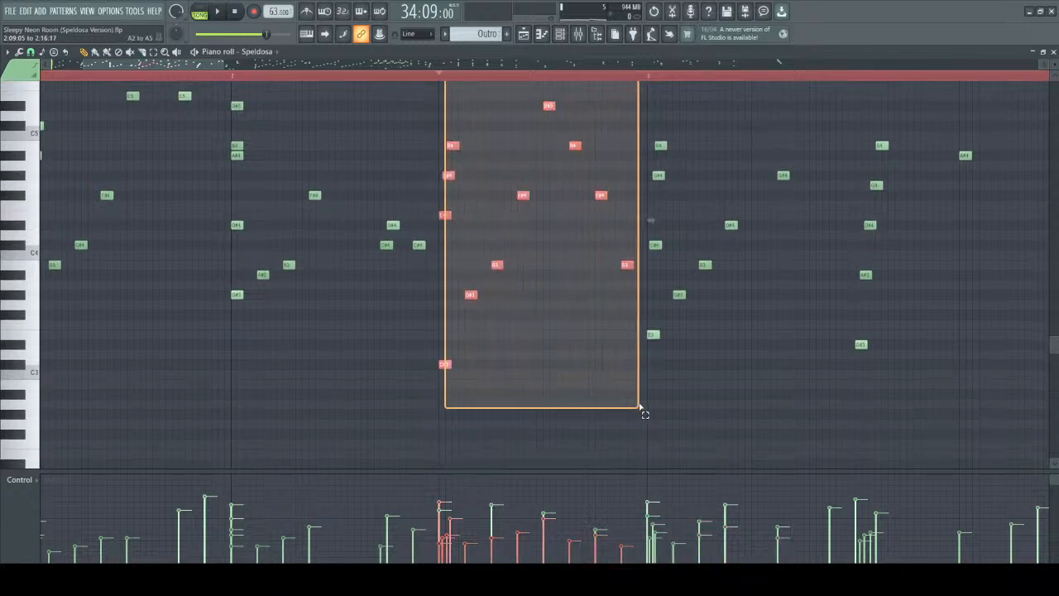
{"action": "left_click_drag", "start_coordinate": [638, 407], "coordinate": [638, 407]}
{"action": "left_click", "coordinate": [558, 419], "text": "ctrl"}
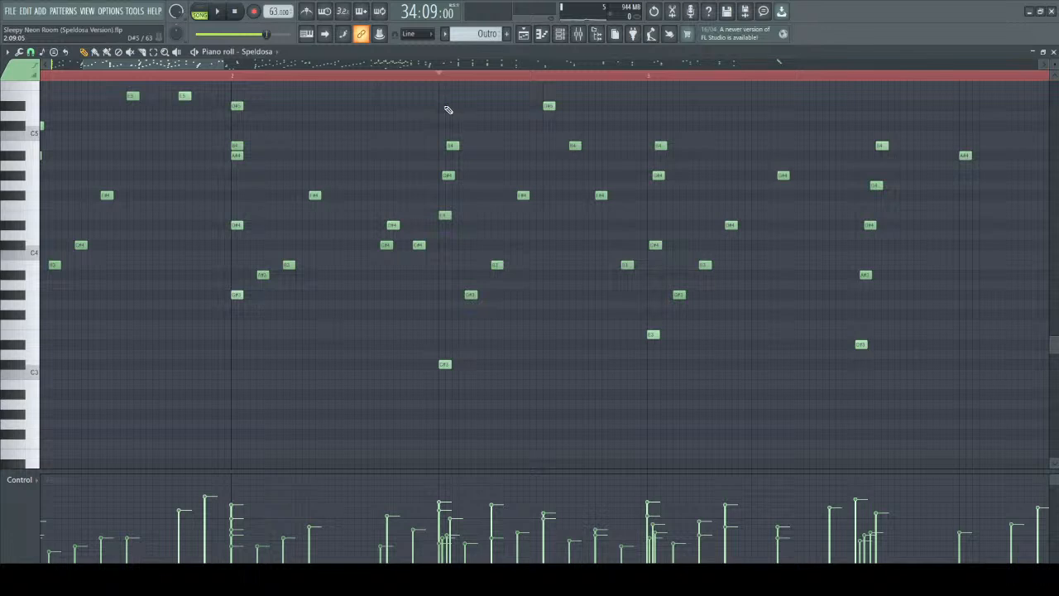
{"action": "key", "text": "space"}
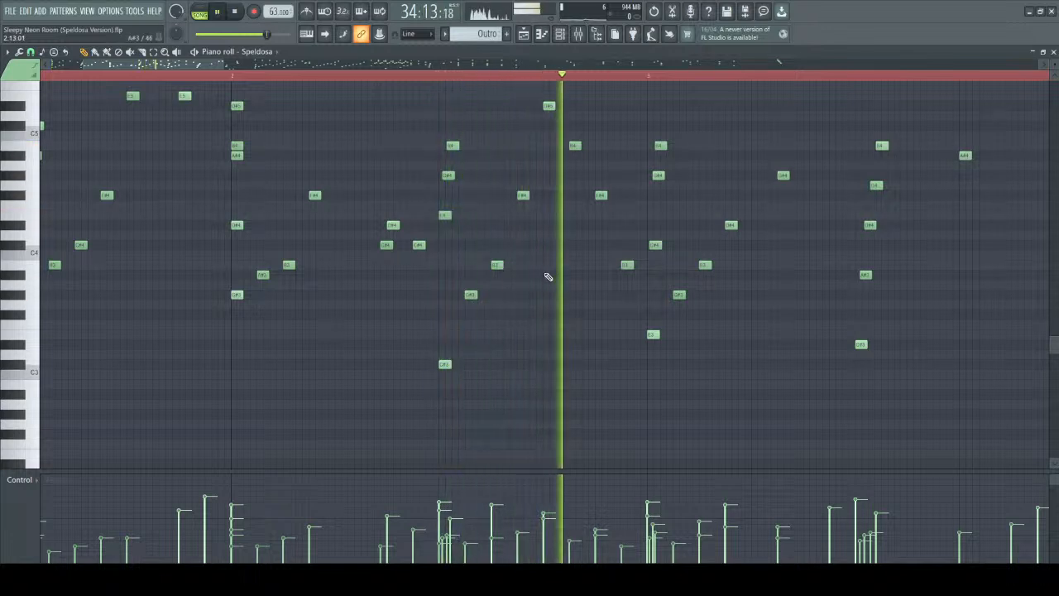
{"action": "key", "text": "space"}
Select bar 3's opening rolled chord with its ascending notes, play from 35:01 through the second rolled chord, and stop.
{"action": "scroll", "coordinate": [704, 174], "scroll_direction": "up", "scroll_amount": 3}
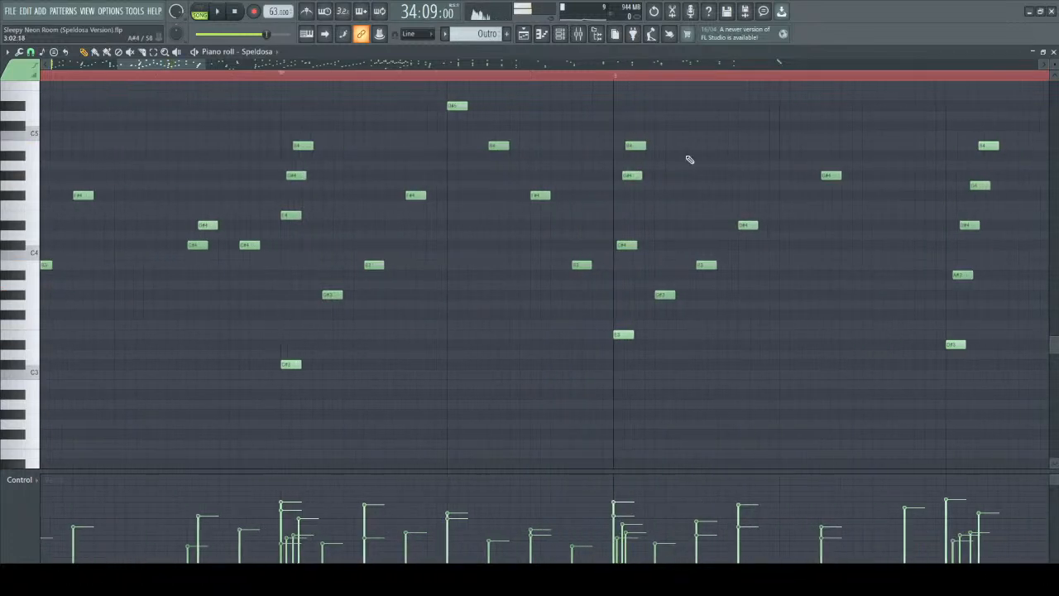
{"action": "left_click_drag", "start_coordinate": [617, 120], "coordinate": [765, 463]}
{"action": "scroll", "coordinate": [720, 276], "scroll_direction": "up", "scroll_amount": 3}
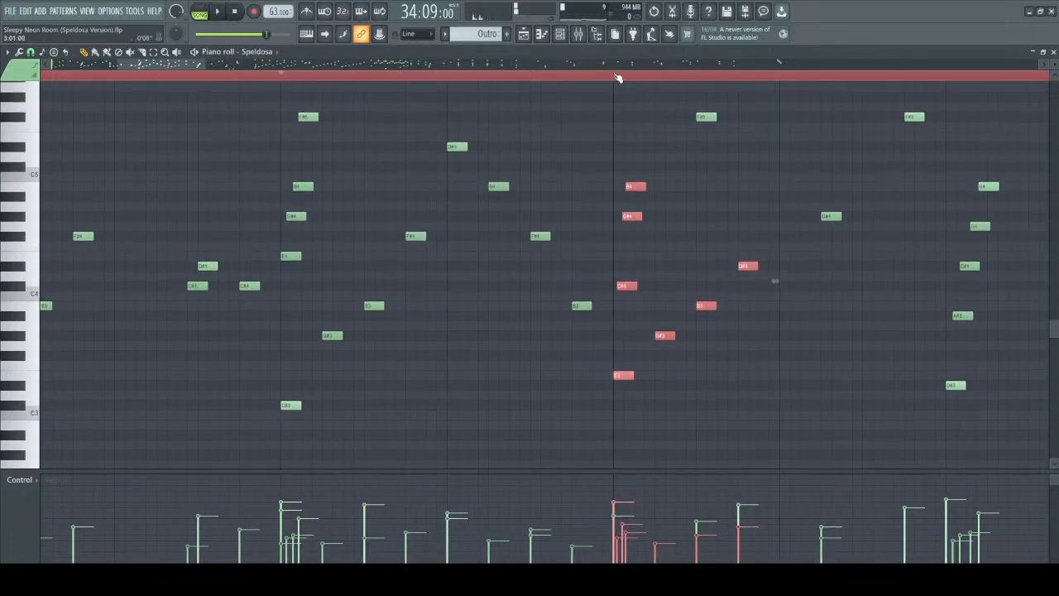
{"action": "left_click", "coordinate": [618, 80]}
{"action": "key", "text": "space"}
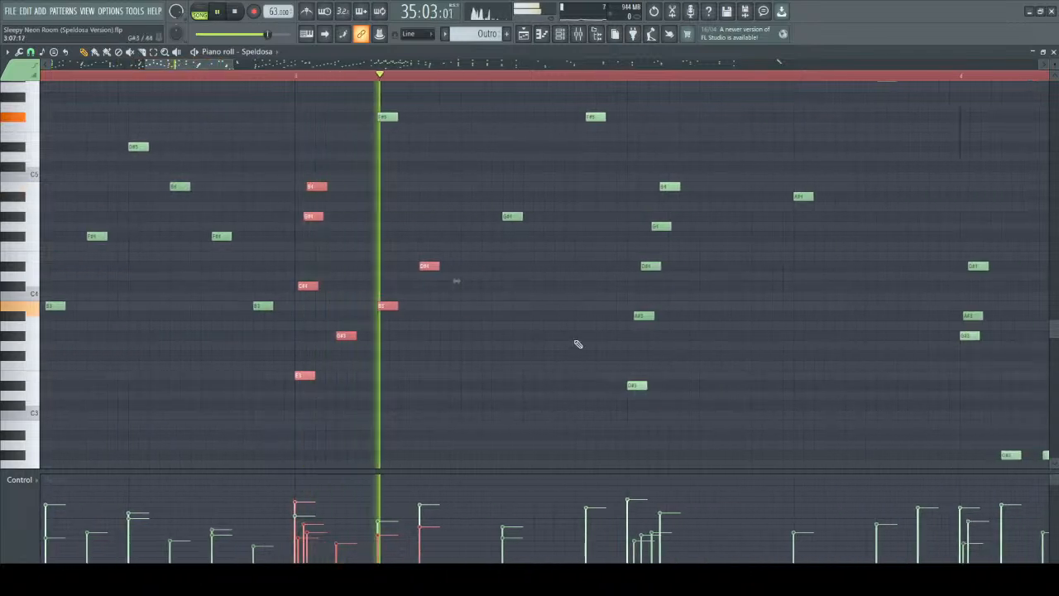
{"action": "scroll", "coordinate": [593, 367], "scroll_direction": "up", "scroll_amount": 3}
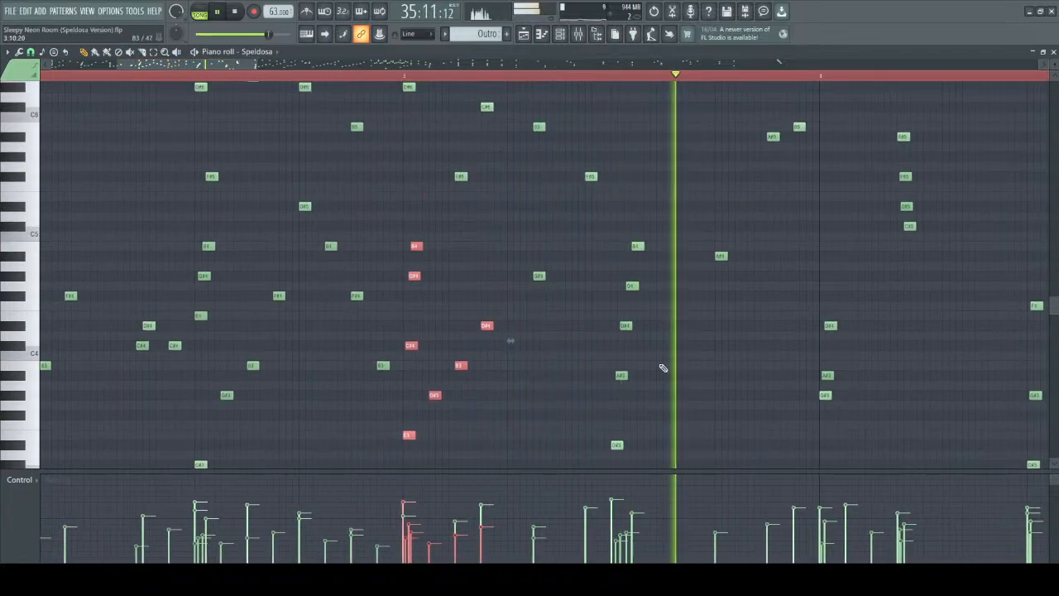
{"action": "scroll", "coordinate": [670, 373], "scroll_direction": "down", "scroll_amount": 3}
{"action": "key", "text": "space"}
Select the lower notes across bar 3, highlight each half separately, and select the three-note chord opening bar 4.
{"action": "left_click_drag", "start_coordinate": [384, 103], "coordinate": [844, 440]}
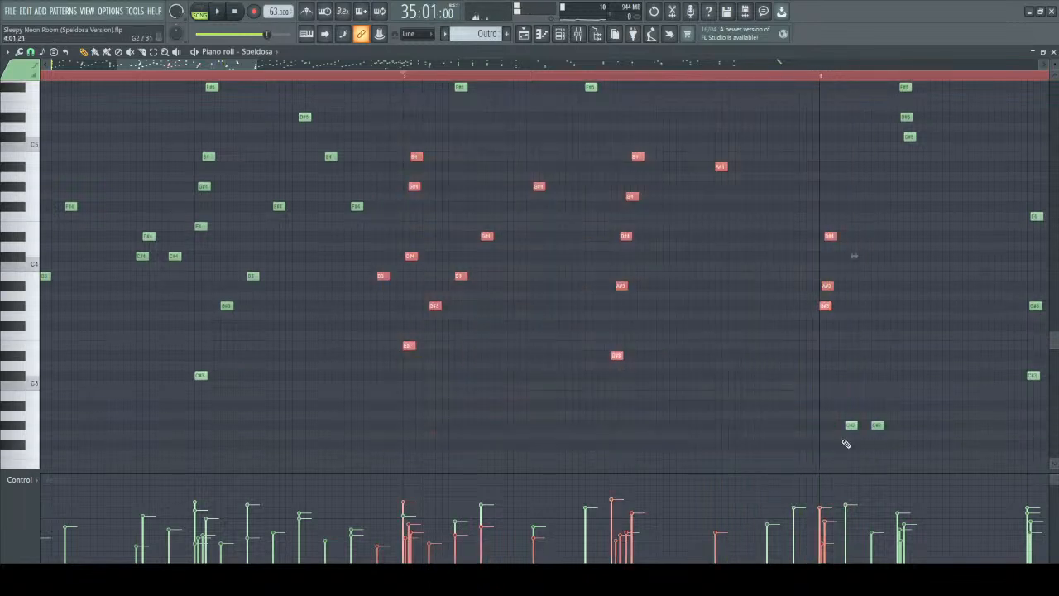
{"action": "left_click_drag", "start_coordinate": [416, 133], "coordinate": [584, 408]}
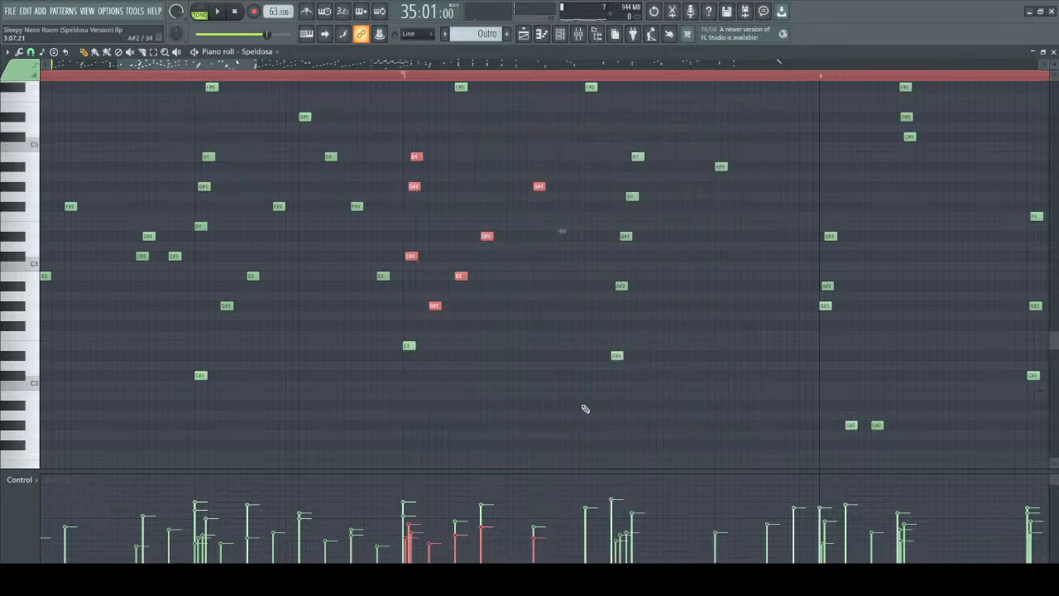
{"action": "left_click_drag", "start_coordinate": [585, 132], "coordinate": [852, 368]}
{"action": "left_click", "coordinate": [868, 289]}
{"action": "left_click_drag", "start_coordinate": [783, 213], "coordinate": [875, 393]}
Play bar 3 from 35:01, selecting the rolled chord in its second half and the inner line G#4, B4, A#4.
{"action": "scroll", "coordinate": [570, 226], "scroll_direction": "up", "scroll_amount": 1}
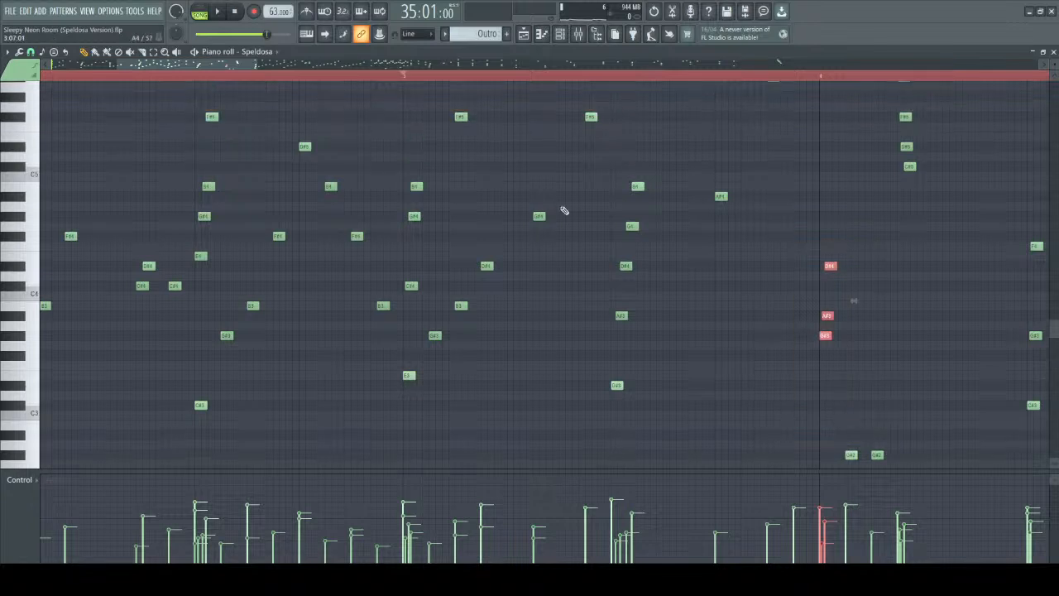
{"action": "left_click", "coordinate": [408, 77]}
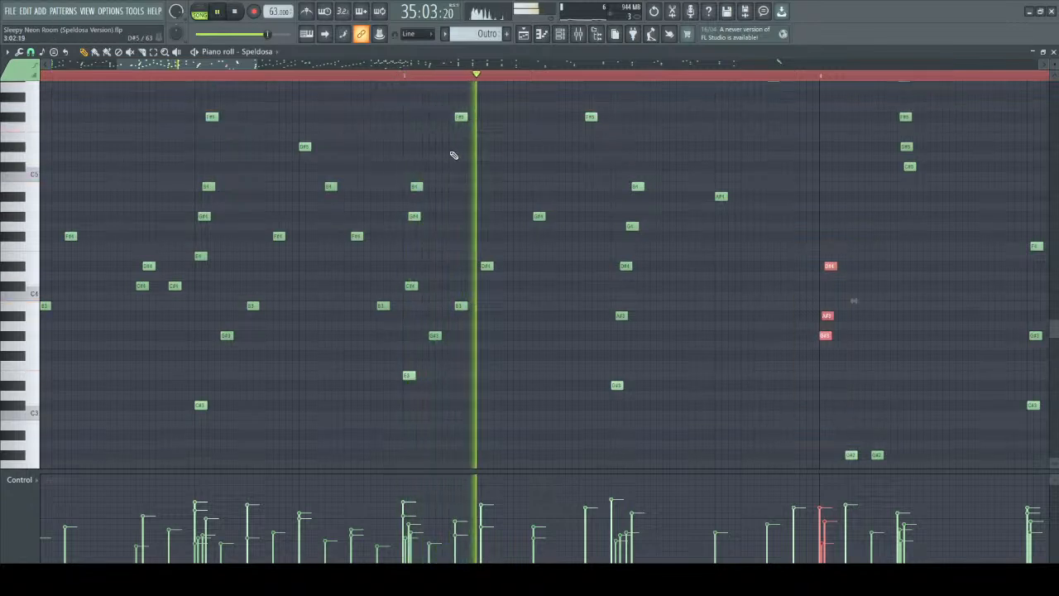
{"action": "left_click_drag", "start_coordinate": [596, 153], "coordinate": [782, 448]}
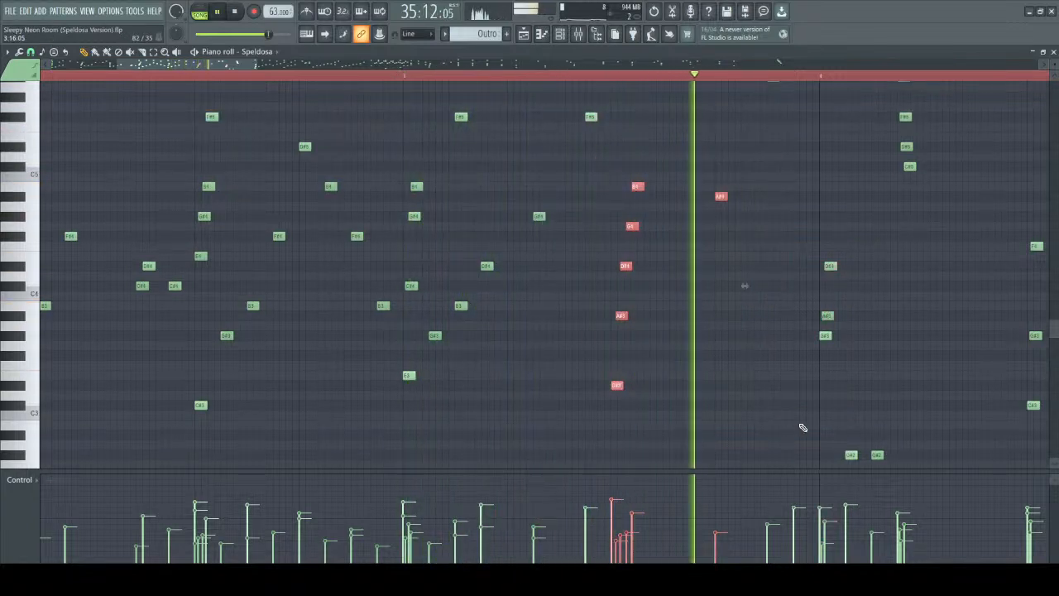
{"action": "key", "text": "space"}
{"action": "left_click_drag", "start_coordinate": [492, 153], "coordinate": [761, 223]}
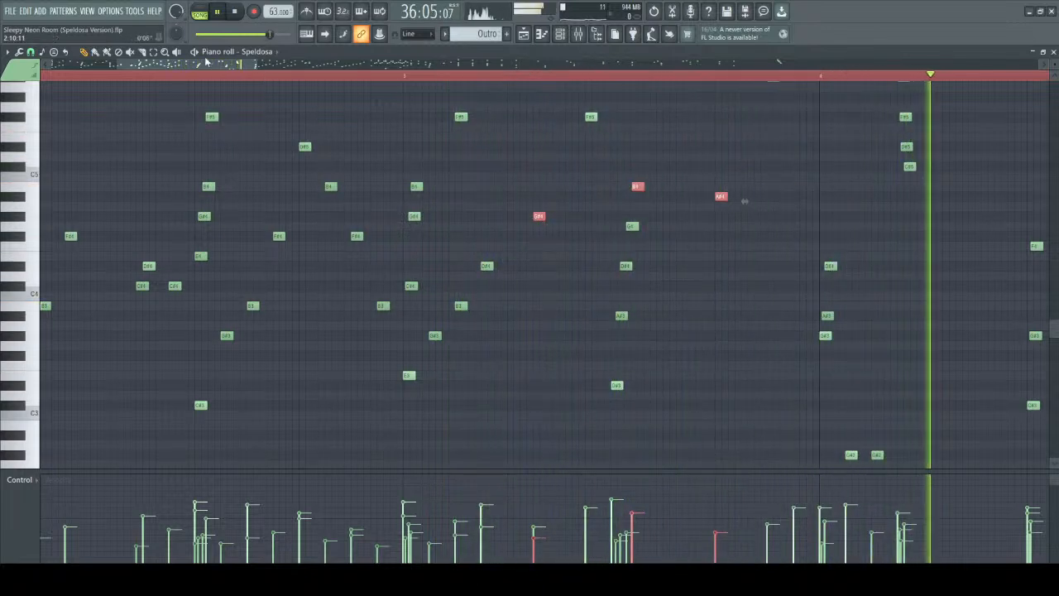
Stop playback, highlight the lower notes in the second half of bar 4, and clear the selection.
{"action": "key", "text": "space"}
{"action": "scroll", "coordinate": [807, 291], "scroll_direction": "down", "scroll_amount": 2}
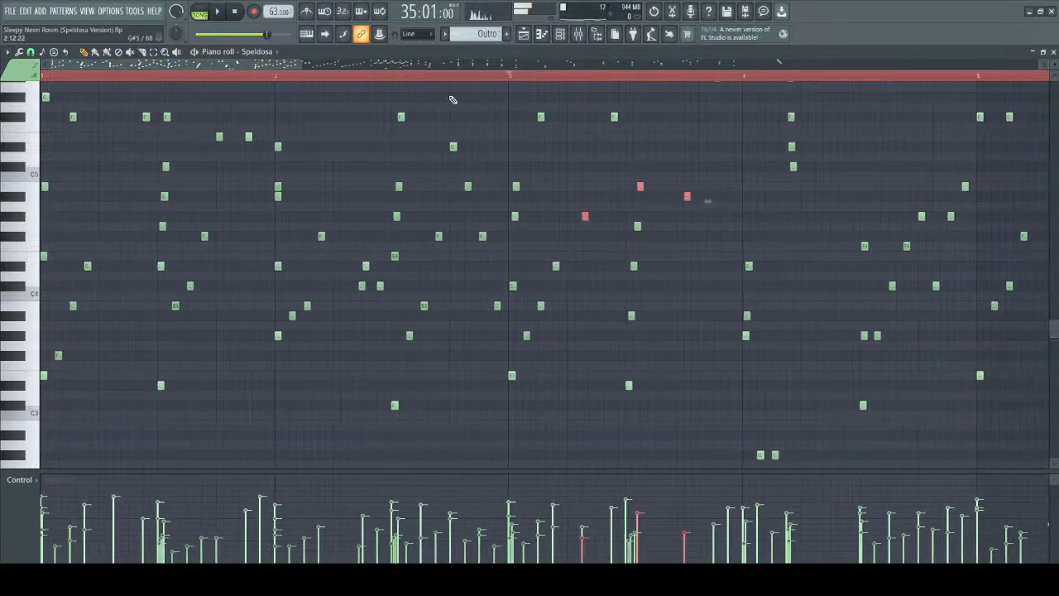
{"action": "left_click_drag", "start_coordinate": [252, 69], "coordinate": [335, 70]}
{"action": "left_click_drag", "start_coordinate": [535, 141], "coordinate": [667, 449]}
{"action": "scroll", "coordinate": [542, 331], "scroll_direction": "up", "scroll_amount": 4}
{"action": "scroll", "coordinate": [529, 298], "scroll_direction": "down", "scroll_amount": 6}
{"action": "scroll", "coordinate": [526, 285], "scroll_direction": "up", "scroll_amount": 4}
{"action": "left_click", "coordinate": [682, 350], "text": "ctrl"}
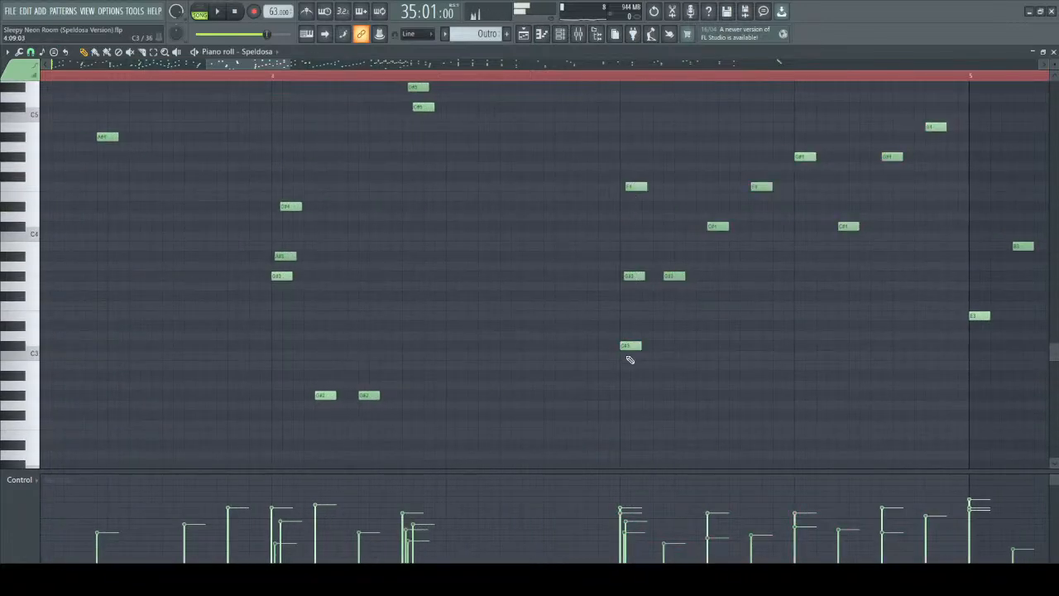
Select the F#6 top note of the chord in bar 4's second half and transpose it down two octaves.
{"action": "left_click", "coordinate": [629, 189]}
{"action": "scroll", "coordinate": [635, 232], "scroll_direction": "up", "scroll_amount": 8}
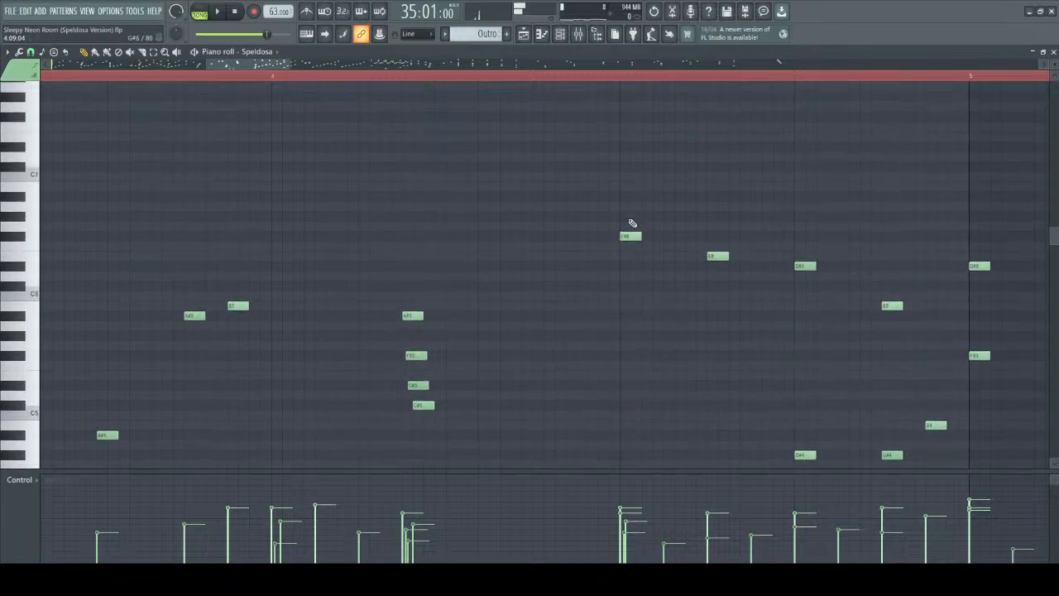
{"action": "scroll", "coordinate": [632, 232], "scroll_direction": "up", "scroll_amount": 2, "text": "ctrl"}
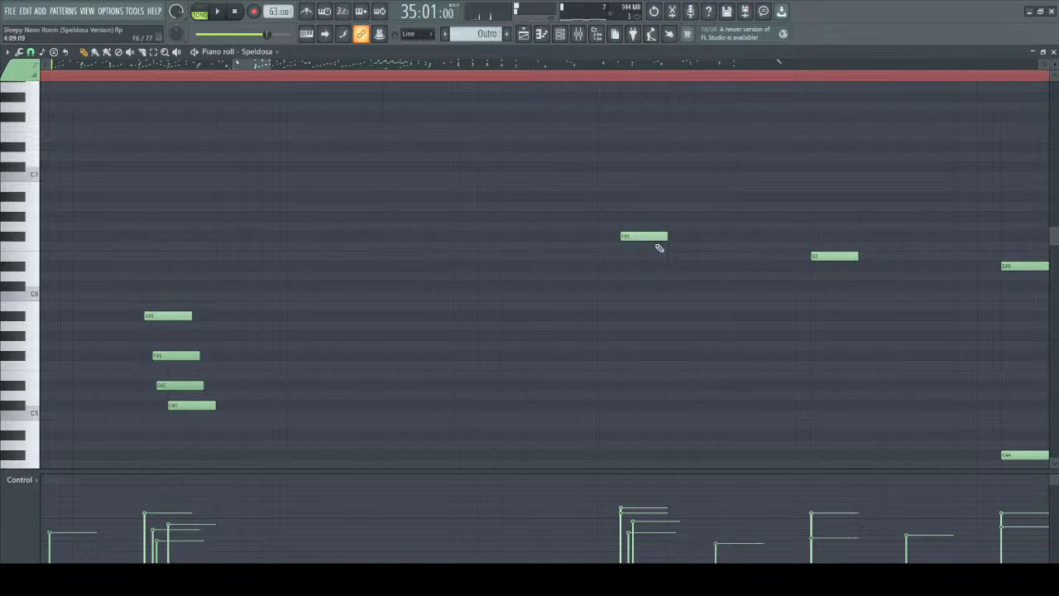
{"action": "scroll", "coordinate": [637, 236], "scroll_direction": "down", "scroll_amount": 1}
{"action": "scroll", "coordinate": [662, 315], "scroll_direction": "down", "scroll_amount": 6}
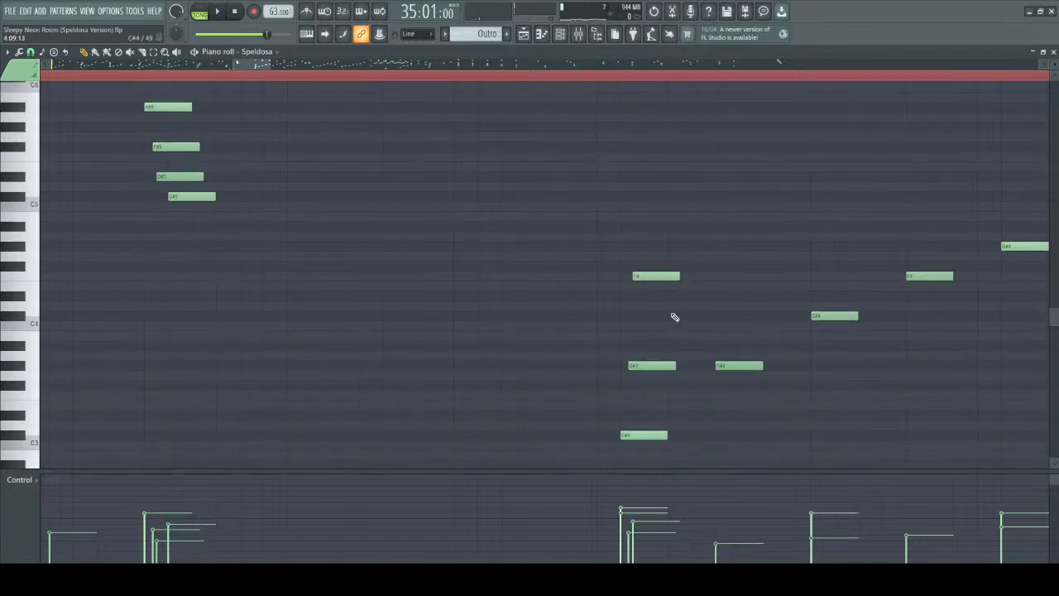
{"action": "scroll", "coordinate": [674, 316], "scroll_direction": "up", "scroll_amount": 6}
{"action": "left_click_drag", "start_coordinate": [624, 172], "coordinate": [651, 254]}
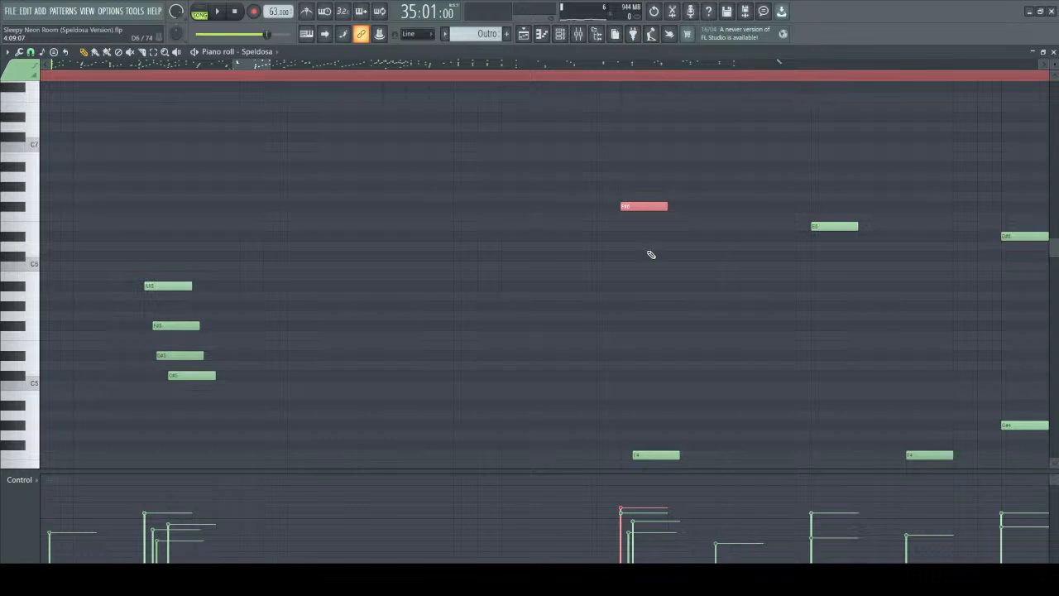
{"action": "key", "text": "ctrl+Down"}
{"action": "key", "text": "ctrl+Down"}
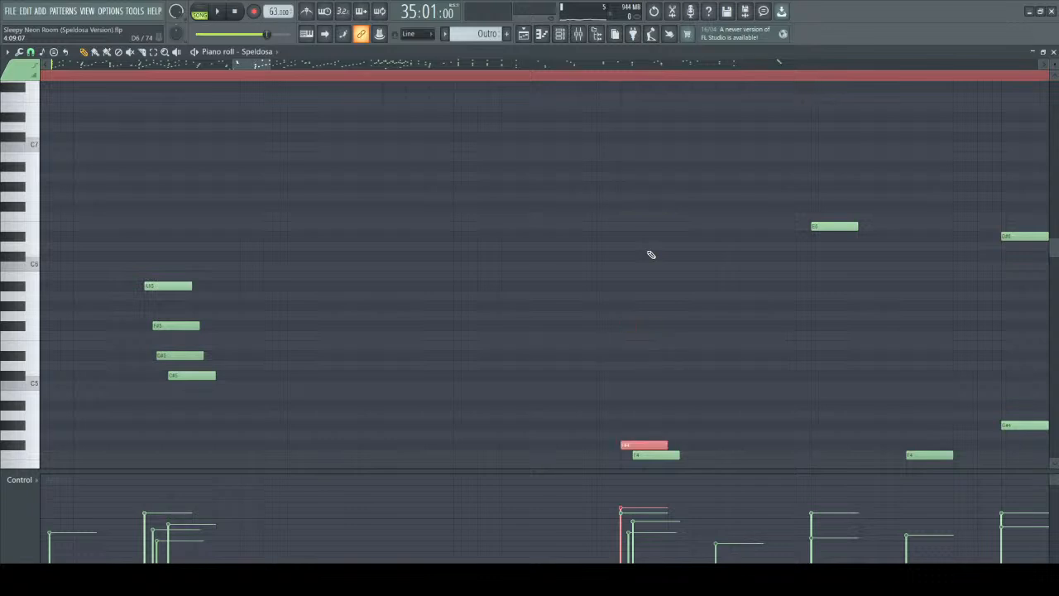
Highlight the transposed top note beside F4, then undo its two-octave transposition.
{"action": "scroll", "coordinate": [652, 258], "scroll_direction": "down", "scroll_amount": 3}
{"action": "scroll", "coordinate": [629, 273], "scroll_direction": "right", "scroll_amount": 2}
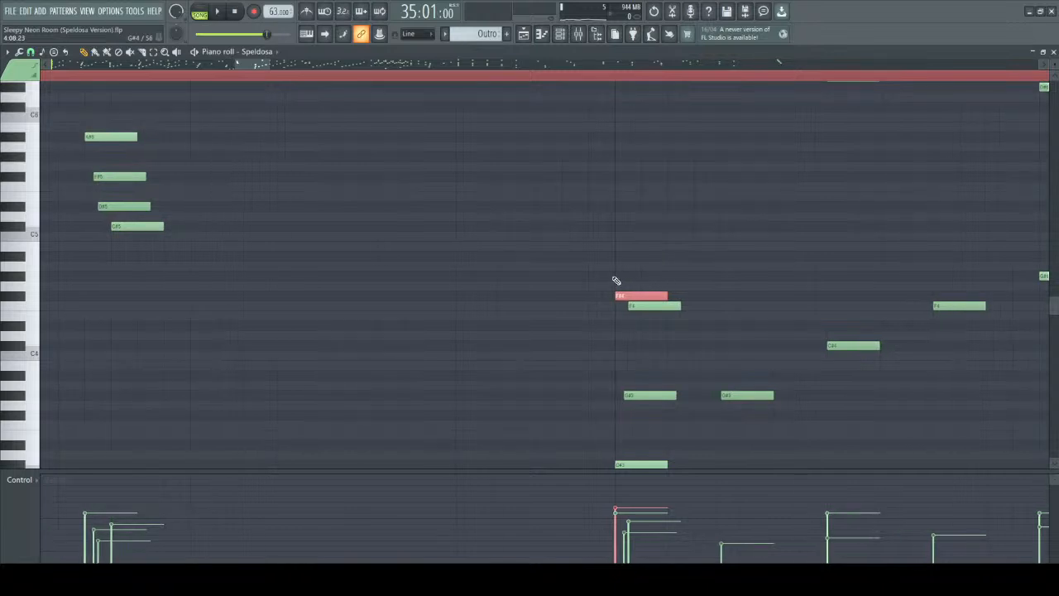
{"action": "left_click_drag", "start_coordinate": [611, 272], "coordinate": [710, 340]}
{"action": "key", "text": "ctrl+z"}
{"action": "key", "text": "ctrl+z"}
{"action": "key", "text": "ctrl+z"}
Select the chord's lower notes C#3, G#3 and F4 in bar 4's second half, play from 36:01, and stop.
{"action": "scroll", "coordinate": [711, 248], "scroll_direction": "up", "scroll_amount": 3}
{"action": "scroll", "coordinate": [629, 248], "scroll_direction": "down", "scroll_amount": 5}
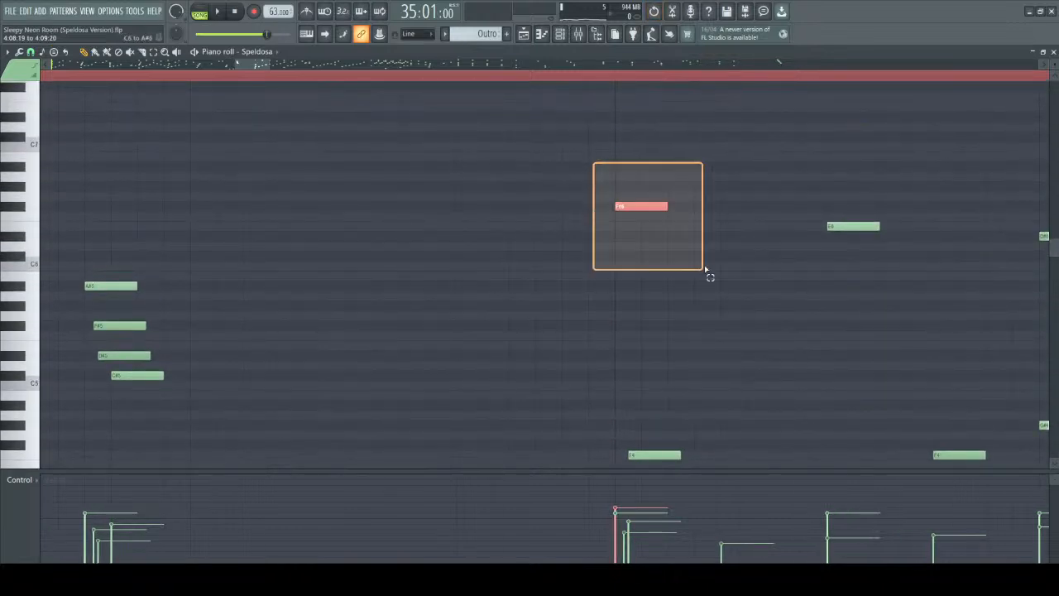
{"action": "left_click_drag", "start_coordinate": [589, 106], "coordinate": [719, 384]}
{"action": "scroll", "coordinate": [718, 376], "scroll_direction": "down", "scroll_amount": 3}
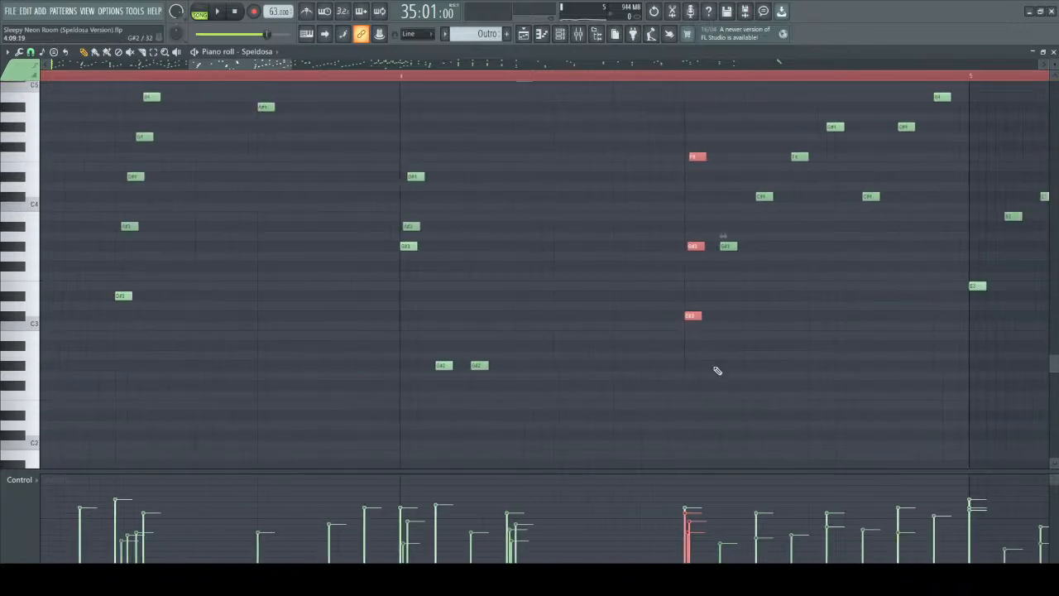
{"action": "scroll", "coordinate": [574, 146], "scroll_direction": "up", "scroll_amount": 2}
{"action": "key", "text": "space"}
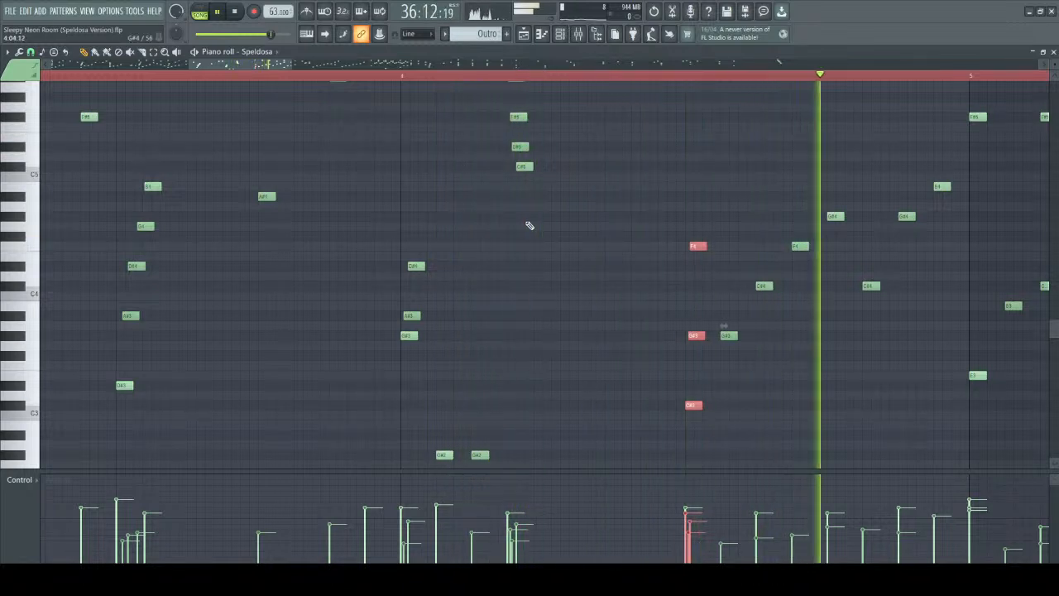
{"action": "key", "text": "space"}
Select the whole lower rising line, from C#3 up to B4, in the second half of bar 4.
{"action": "scroll", "coordinate": [929, 397], "scroll_direction": "up", "scroll_amount": 4}
{"action": "scroll", "coordinate": [808, 352], "scroll_direction": "down", "scroll_amount": 4}
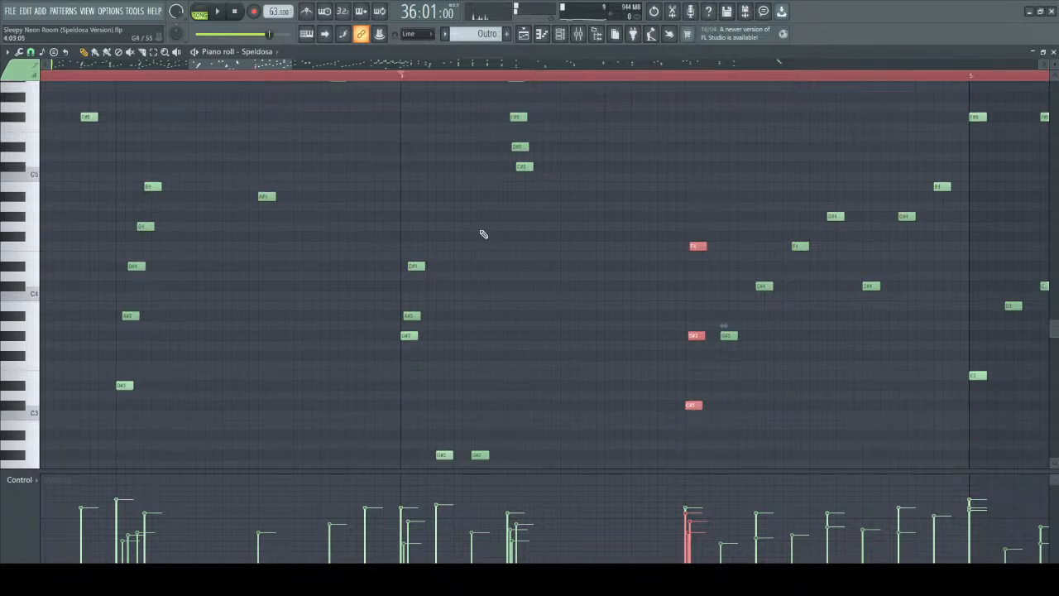
{"action": "scroll", "coordinate": [385, 195], "scroll_direction": "down", "scroll_amount": 3}
{"action": "scroll", "coordinate": [408, 83], "scroll_direction": "down", "scroll_amount": 3}
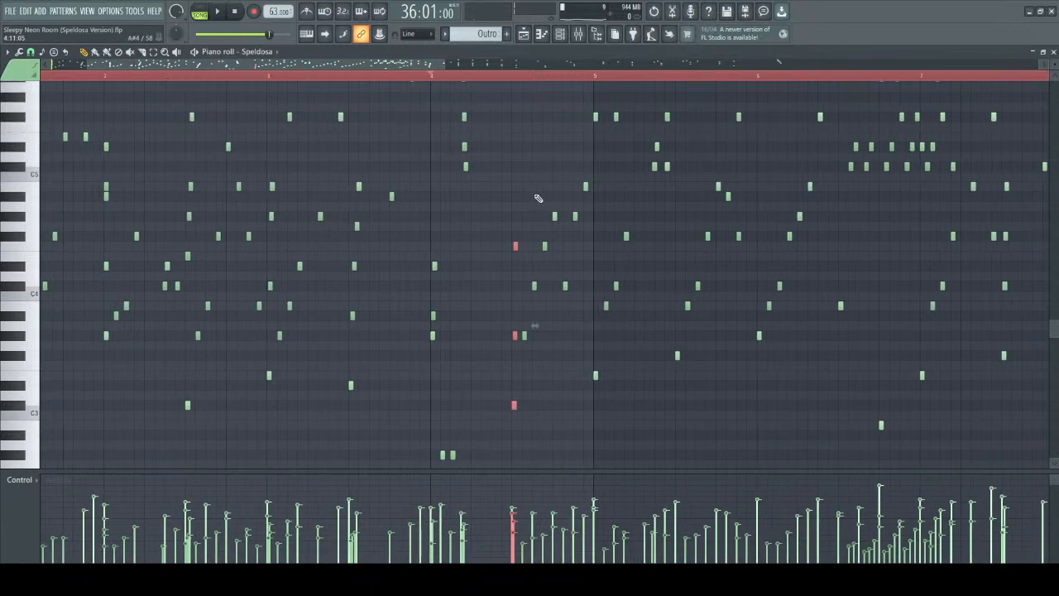
{"action": "left_click_drag", "start_coordinate": [502, 133], "coordinate": [590, 457]}
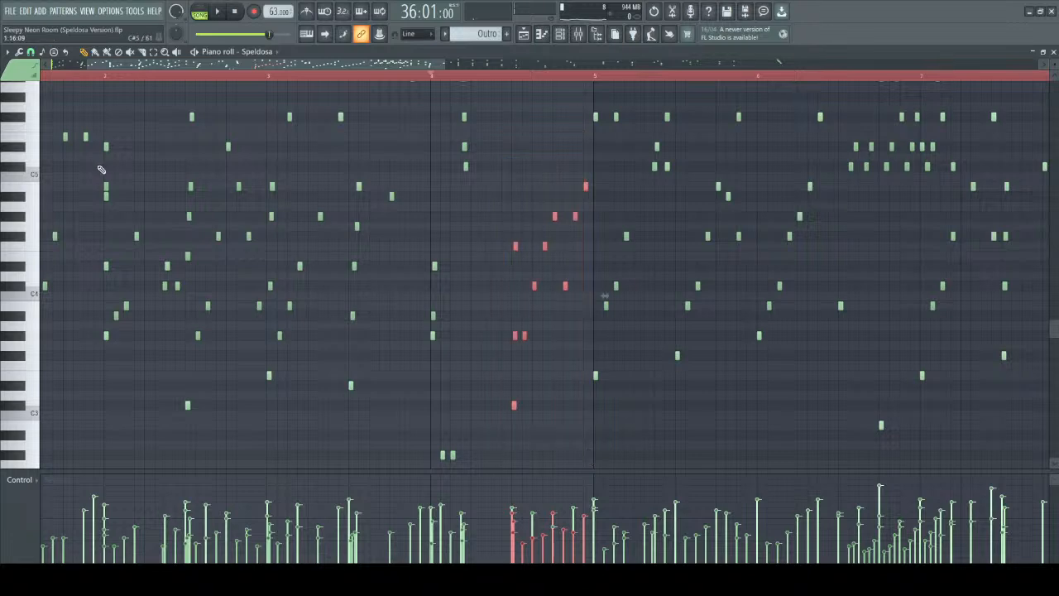
Highlight the notes from bar 1 through the first half of bar 4, then reselect the lower line in bar 4's second half.
{"action": "scroll", "coordinate": [413, 273], "scroll_direction": "up", "scroll_amount": 2}
{"action": "left_click_drag", "start_coordinate": [302, 67], "coordinate": [235, 70]}
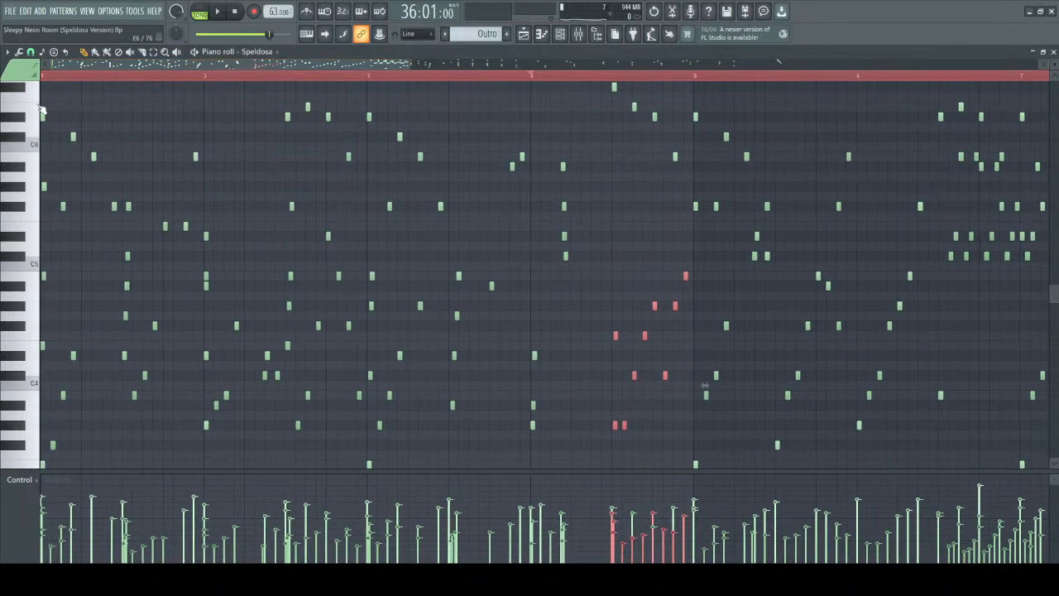
{"action": "left_click_drag", "start_coordinate": [47, 108], "coordinate": [585, 538]}
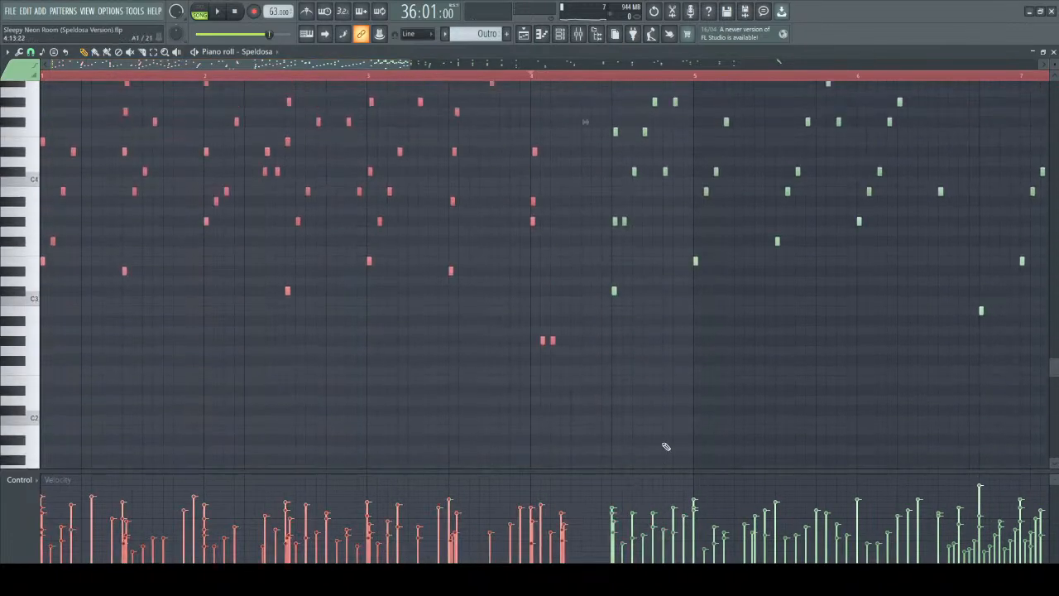
{"action": "left_click_drag", "start_coordinate": [599, 133], "coordinate": [692, 470]}
{"action": "scroll", "coordinate": [653, 347], "scroll_direction": "up", "scroll_amount": 5}
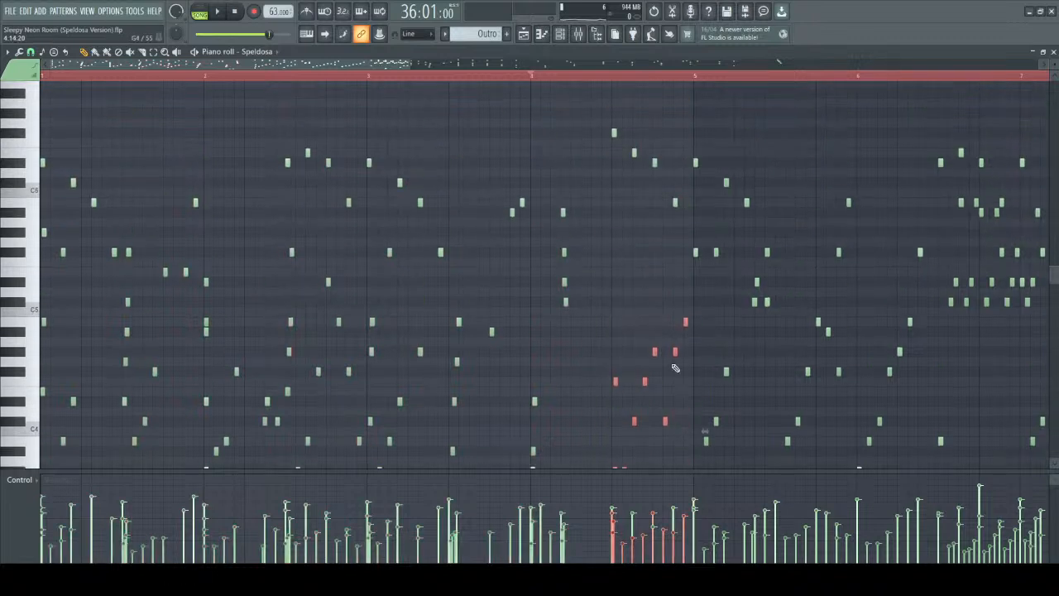
Select the descending top melody in the second half of bar 4 and play the Outro from 33:01.
{"action": "left_click_drag", "start_coordinate": [598, 112], "coordinate": [692, 246]}
{"action": "scroll", "coordinate": [671, 264], "scroll_direction": "down", "scroll_amount": 3}
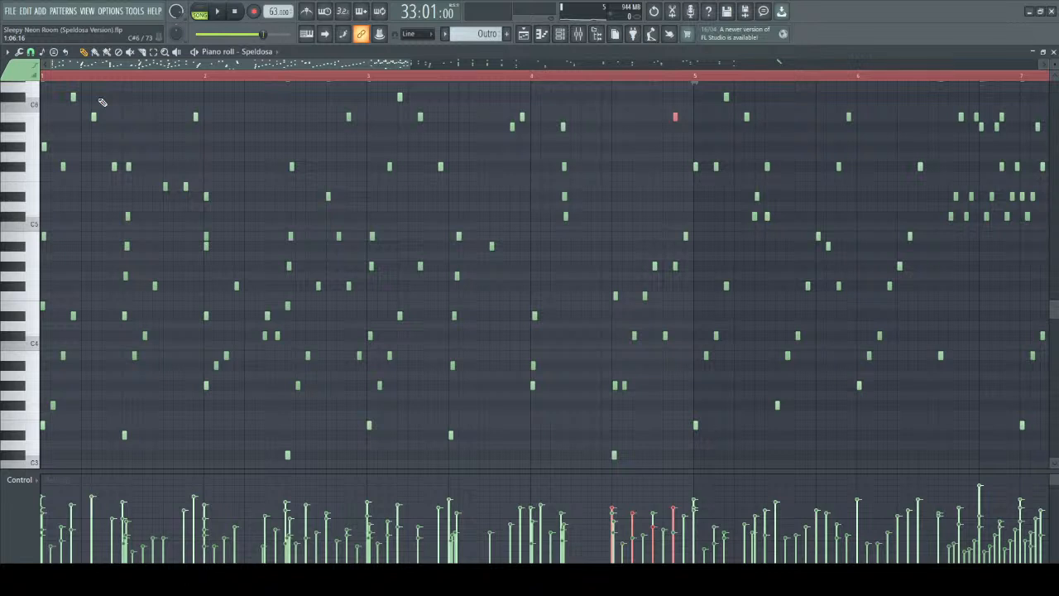
{"action": "key", "text": "space"}
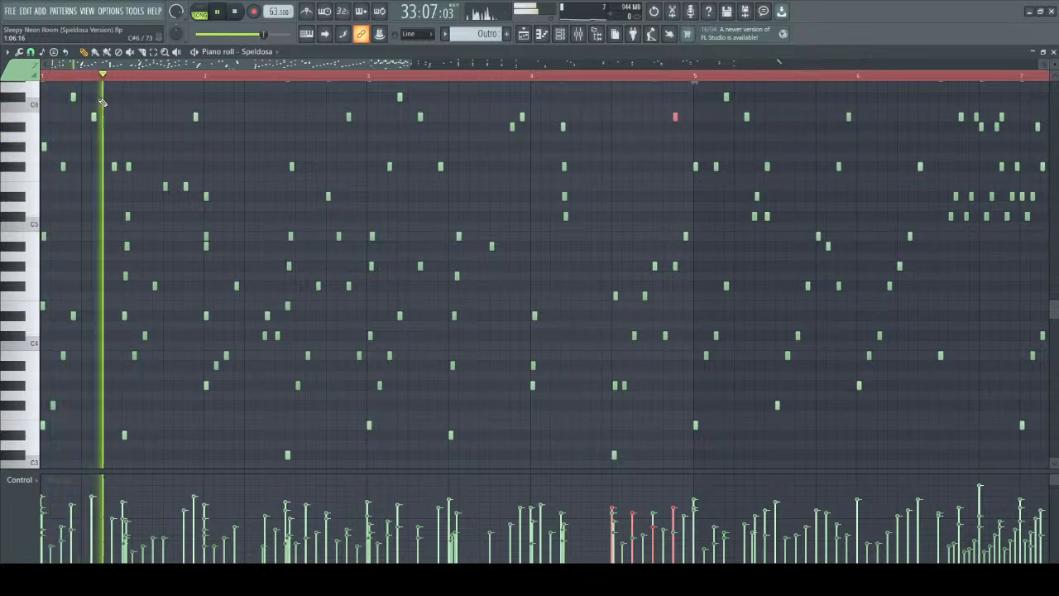
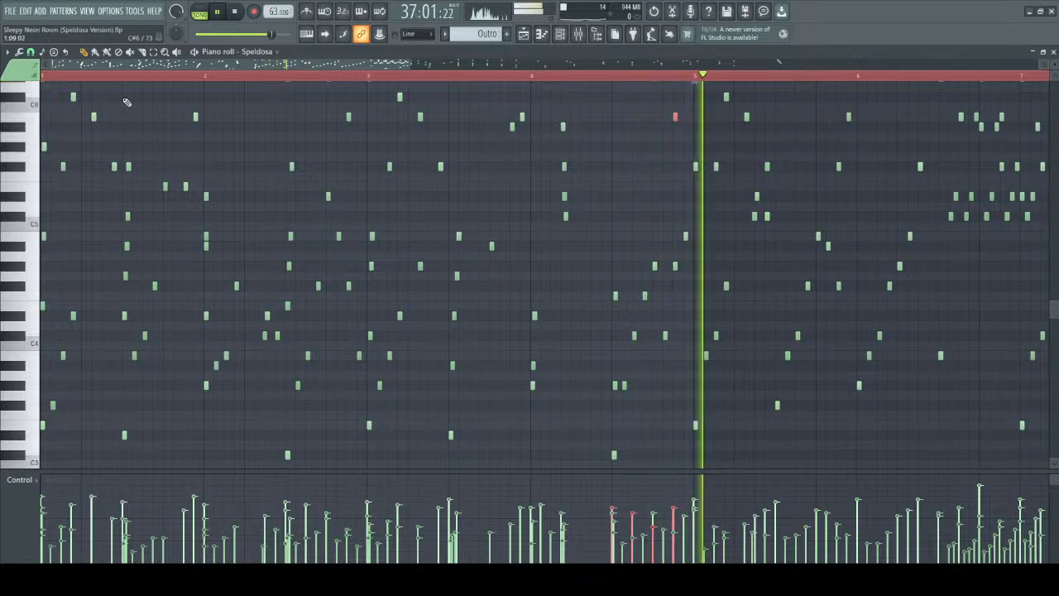
Clear the note selection and play back the passage starting at bar 5 of the Speldosa piano roll.
{"action": "key", "text": "space"}
{"action": "left_click_drag", "start_coordinate": [347, 64], "coordinate": [423, 81]}
{"action": "scroll", "coordinate": [460, 153], "scroll_direction": "up", "scroll_amount": 3}
{"action": "key", "text": "ctrl+d"}
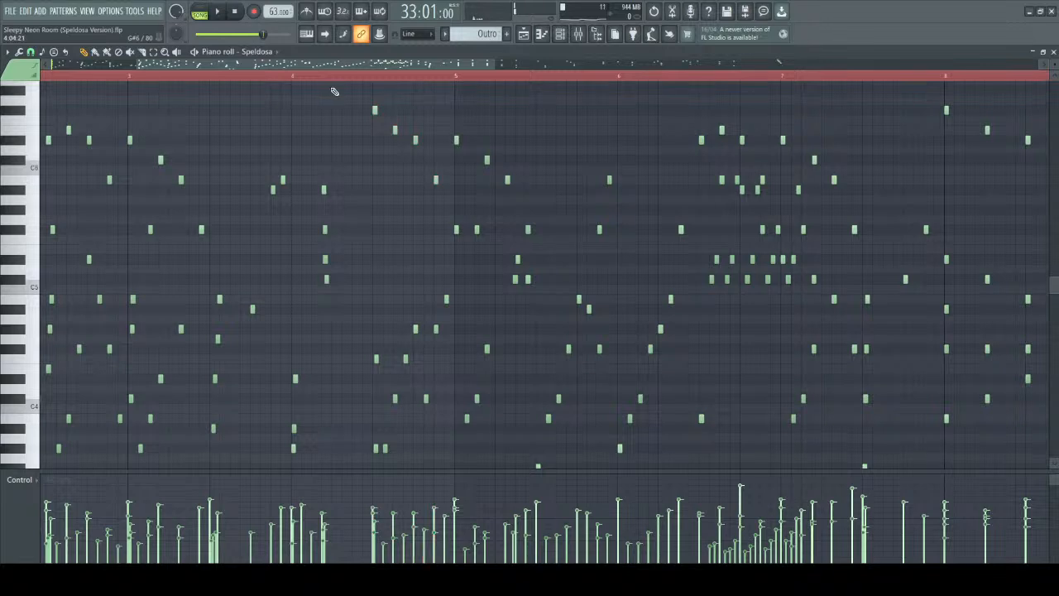
{"action": "scroll", "coordinate": [280, 83], "scroll_direction": "down", "scroll_amount": 4}
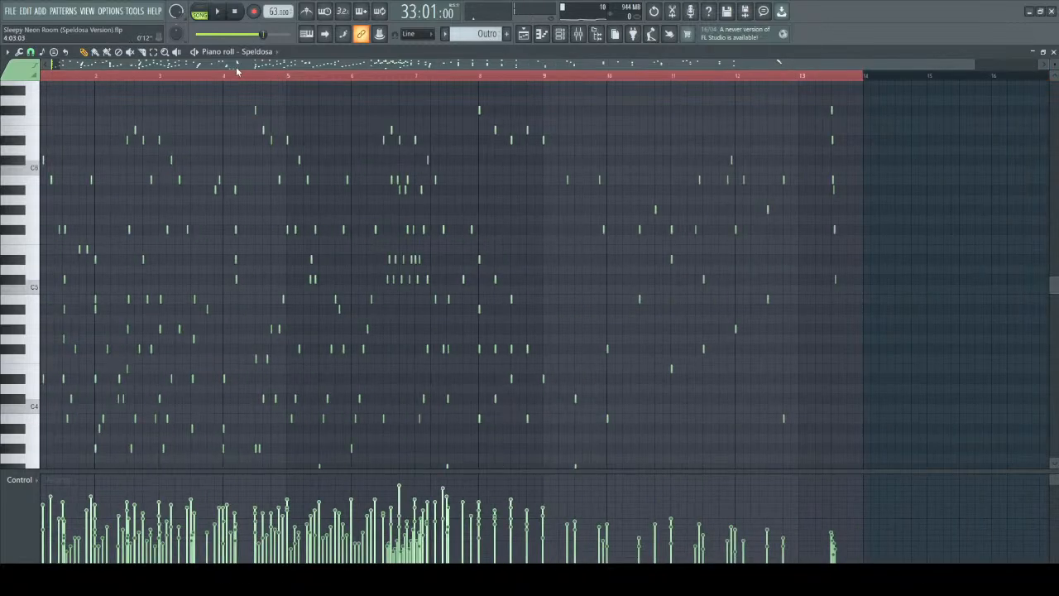
{"action": "scroll", "coordinate": [236, 71], "scroll_direction": "up", "scroll_amount": 4}
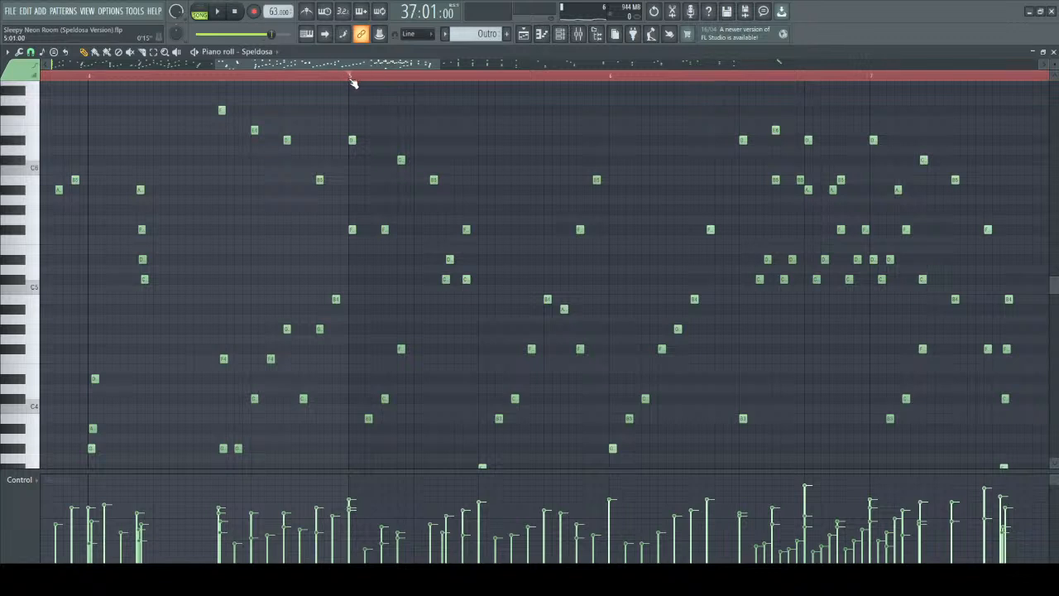
{"action": "scroll", "coordinate": [402, 230], "scroll_direction": "down", "scroll_amount": 3}
{"action": "key", "text": "space"}
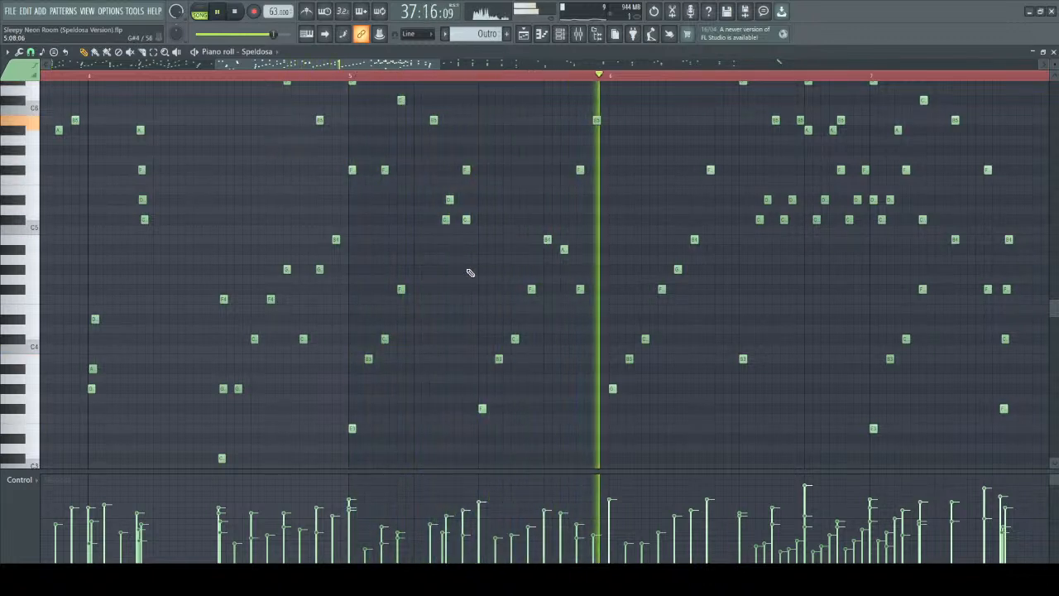
{"action": "key", "text": "space"}
Mark out the note groups in the first half of bar 5, including the small ornament near C5.
{"action": "scroll", "coordinate": [478, 289], "scroll_direction": "up", "scroll_amount": 4}
{"action": "left_click_drag", "start_coordinate": [351, 147], "coordinate": [506, 332]}
{"action": "left_click", "coordinate": [475, 366], "text": "ctrl"}
{"action": "left_click_drag", "start_coordinate": [432, 277], "coordinate": [493, 340]}
{"action": "left_click_drag", "start_coordinate": [450, 226], "coordinate": [494, 276]}
{"action": "left_click_drag", "start_coordinate": [336, 145], "coordinate": [471, 252]}
{"action": "left_click", "coordinate": [358, 88], "text": "ctrl"}
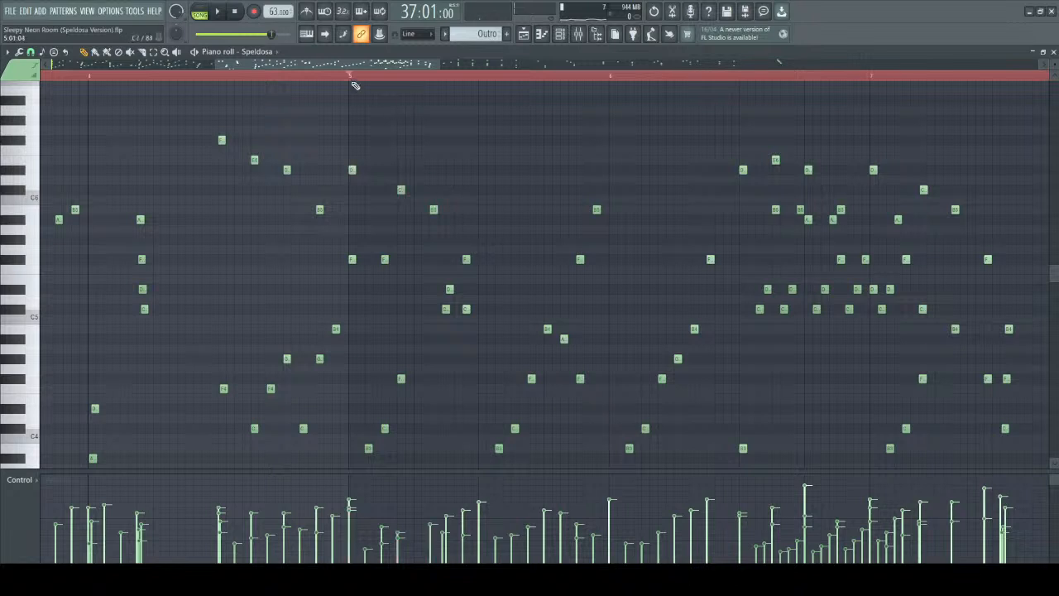
Replay the first half of bar 5 several times to hear how the ornament sounds.
{"action": "key", "text": "space"}
{"action": "key", "text": "space"}
{"action": "key", "text": "space"}
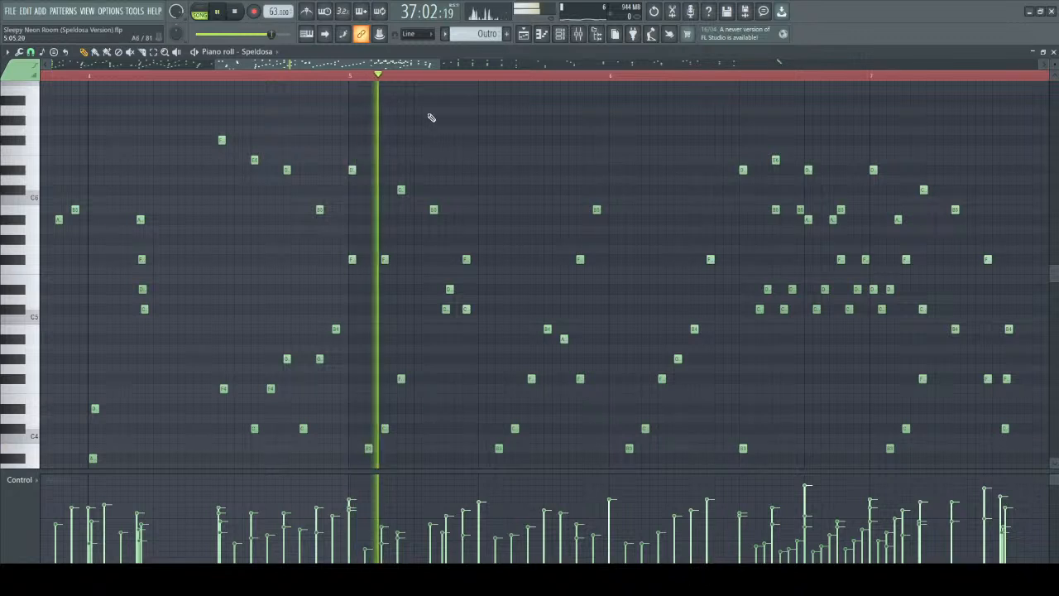
{"action": "key", "text": "space"}
{"action": "key", "text": "space"}
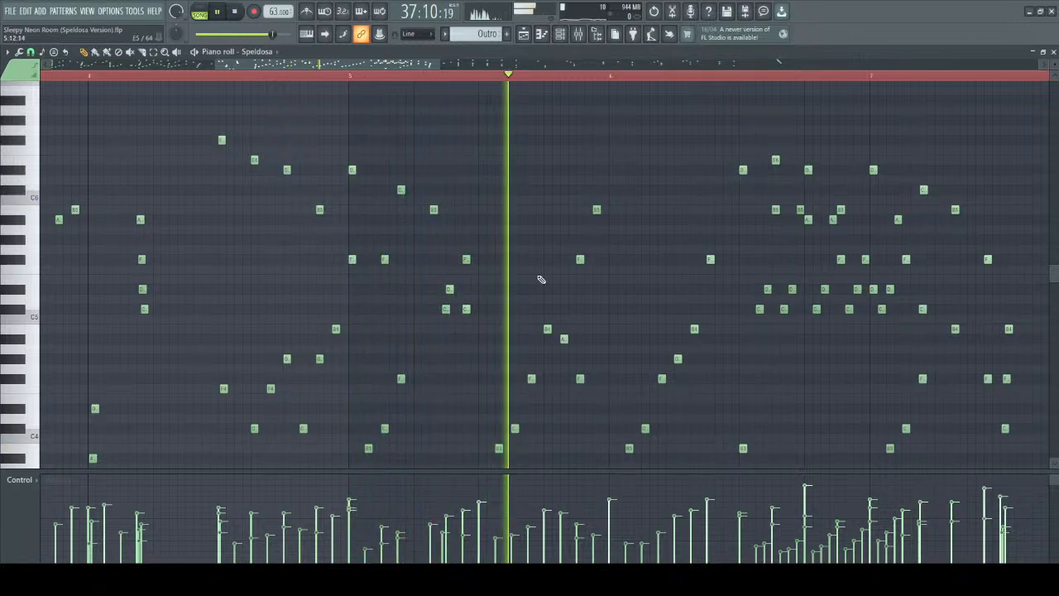
{"action": "key", "text": "space"}
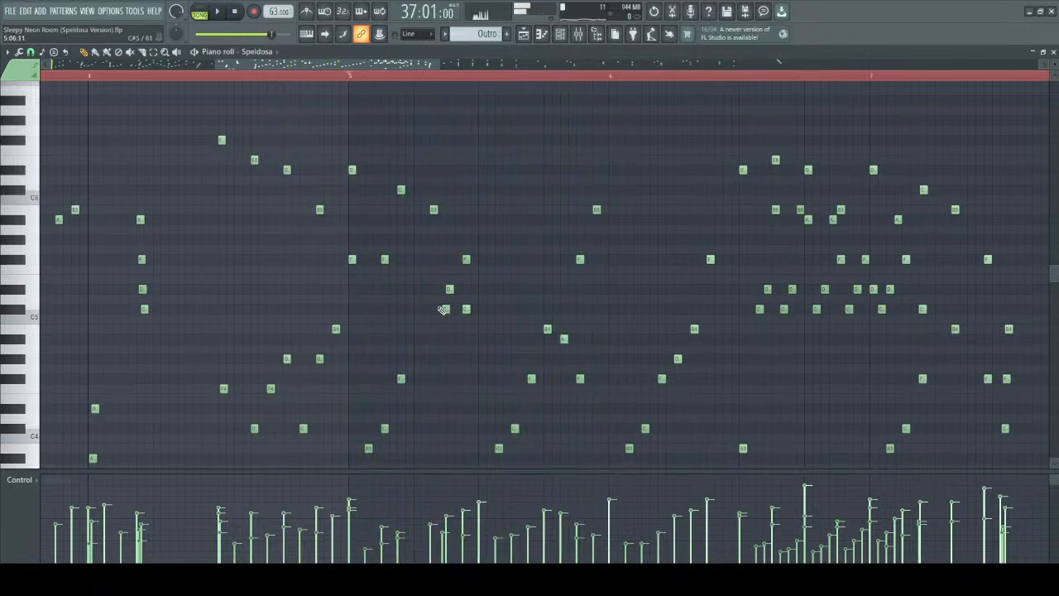
Select the C#5, D#5 and F#5 ornament notes in bar 5, plus the melody notes above them, to examine them.
{"action": "left_click_drag", "start_coordinate": [420, 278], "coordinate": [493, 328]}
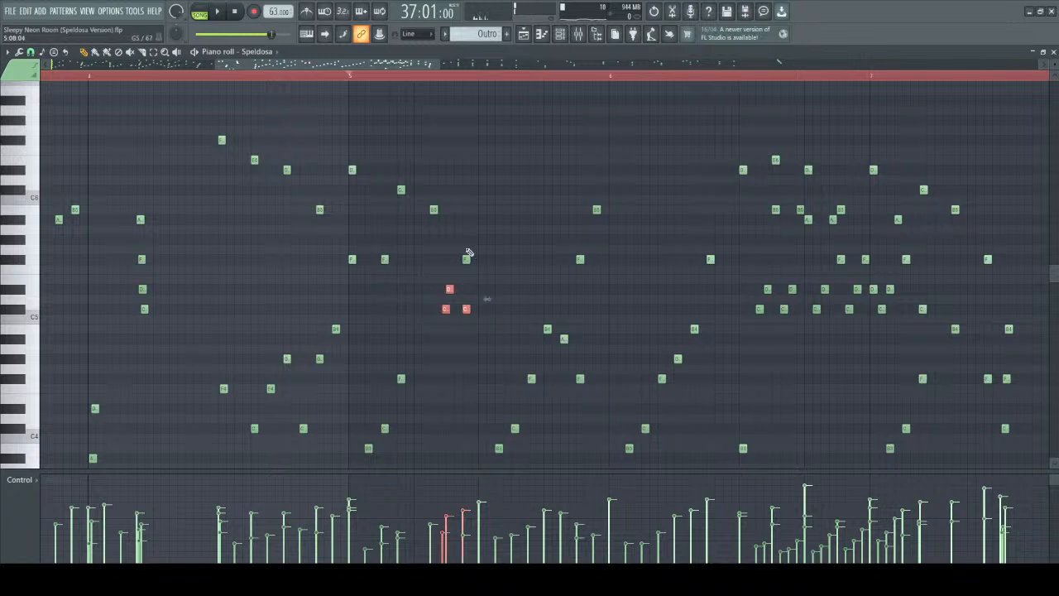
{"action": "left_click_drag", "start_coordinate": [447, 236], "coordinate": [500, 273]}
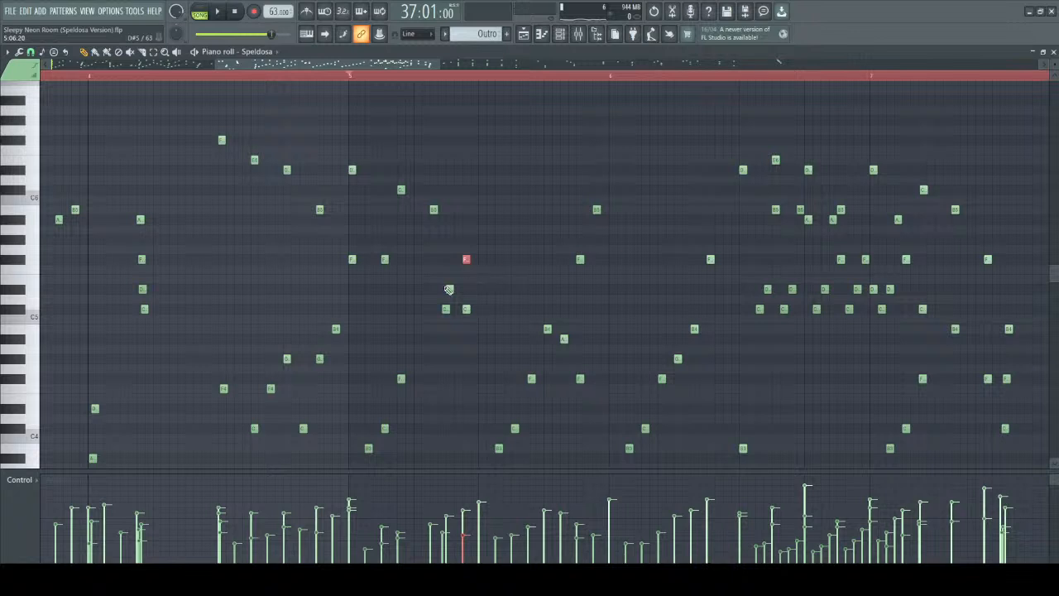
{"action": "left_click_drag", "start_coordinate": [425, 266], "coordinate": [489, 336]}
{"action": "left_click_drag", "start_coordinate": [340, 116], "coordinate": [502, 250]}
{"action": "left_click", "coordinate": [362, 101], "text": "ctrl"}
{"action": "left_click", "coordinate": [350, 79]}
Play the music from bar 5 through the fast run leading into bar 7.
{"action": "key", "text": "space"}
{"action": "scroll", "coordinate": [555, 170], "scroll_direction": "down", "scroll_amount": 3}
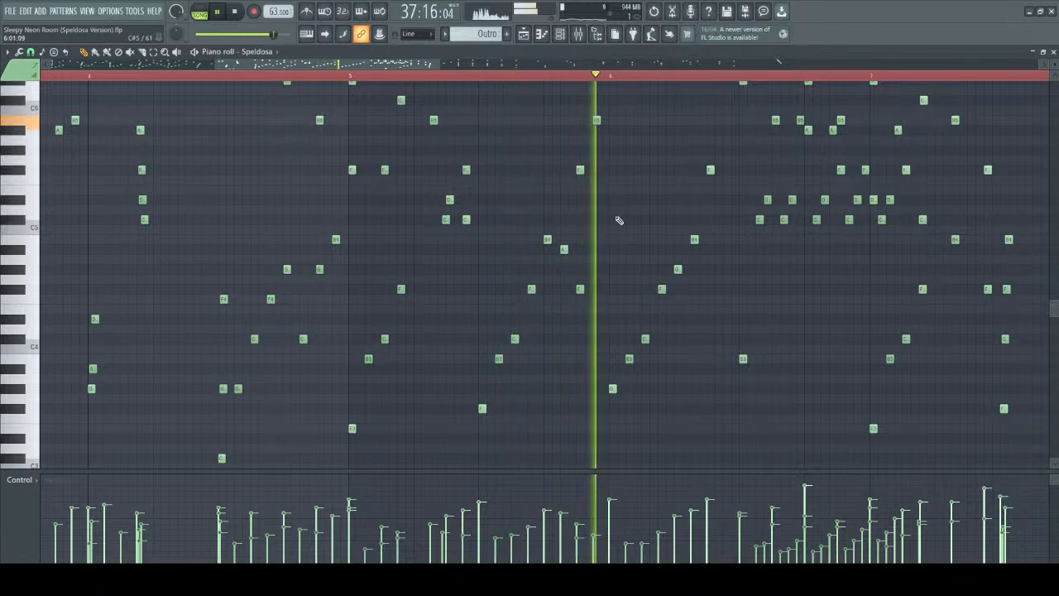
{"action": "scroll", "coordinate": [560, 141], "scroll_direction": "up", "scroll_amount": 3}
{"action": "left_click_drag", "start_coordinate": [406, 65], "coordinate": [441, 65]}
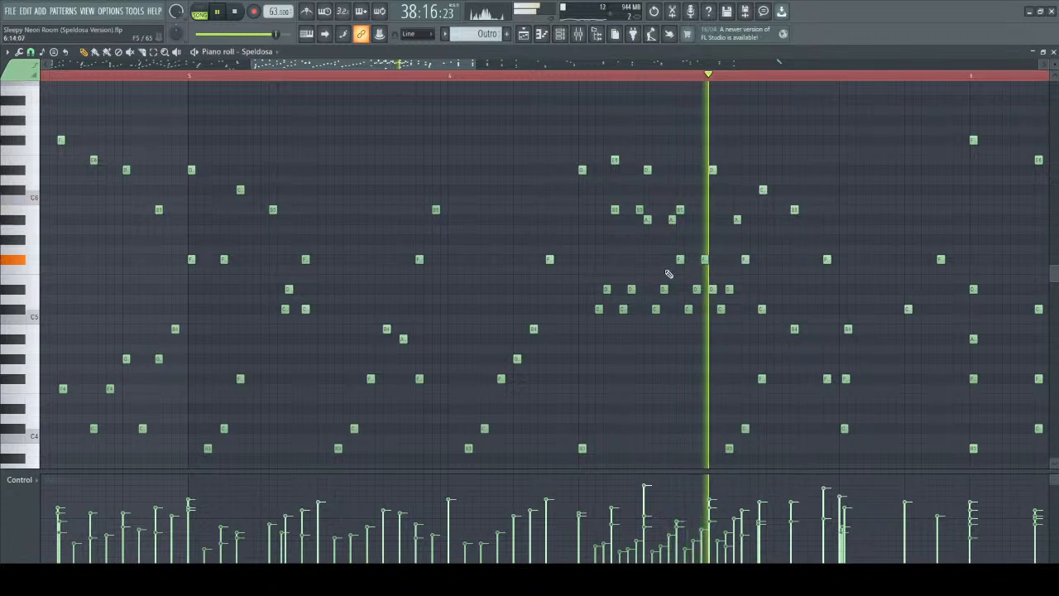
{"action": "key", "text": "space"}
Select the fast run of notes under the melody between mid-bar 6 and bar 7 to examine it.
{"action": "left_click_drag", "start_coordinate": [577, 187], "coordinate": [734, 341]}
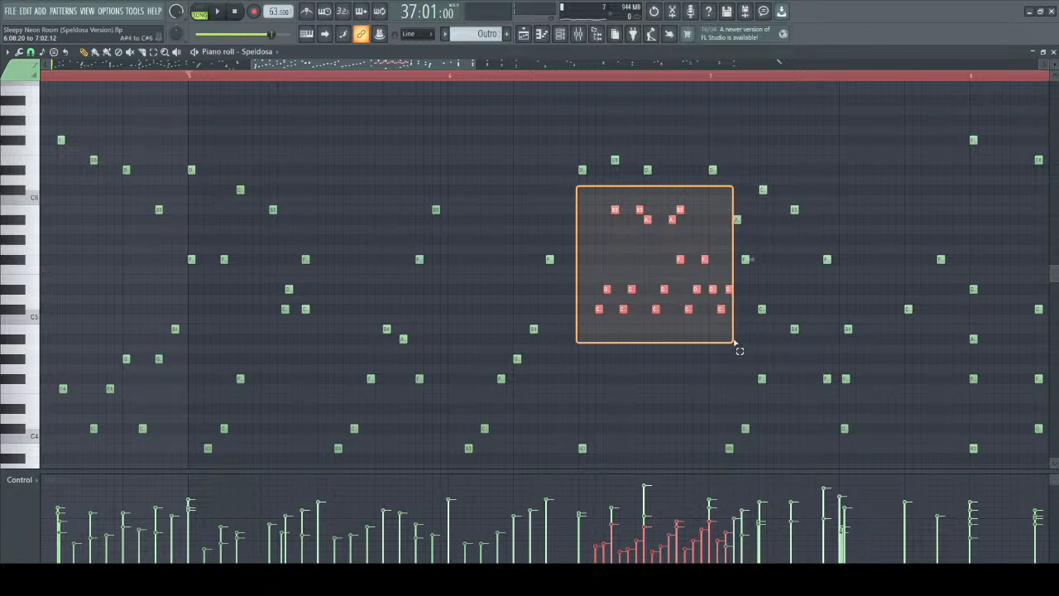
{"action": "left_click_drag", "start_coordinate": [733, 341], "coordinate": [733, 338]}
{"action": "left_click_drag", "start_coordinate": [734, 340], "coordinate": [734, 341]}
{"action": "left_click", "coordinate": [507, 154]}
Replay from bar 5 to bar 7 to hear the ornament and the fast run in context.
{"action": "key", "text": "space"}
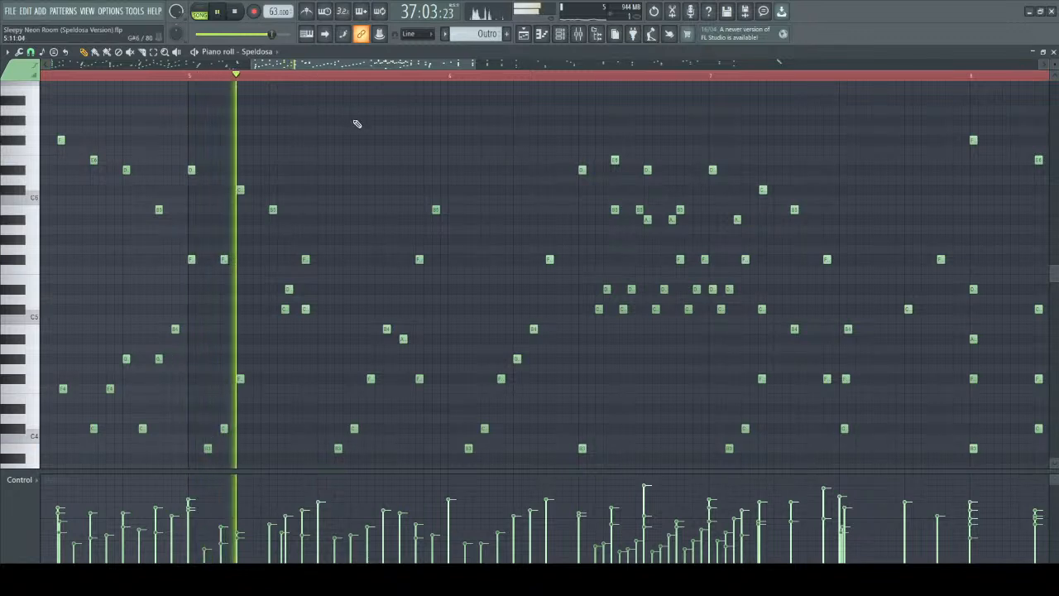
{"action": "scroll", "coordinate": [364, 306], "scroll_direction": "down", "scroll_amount": 3}
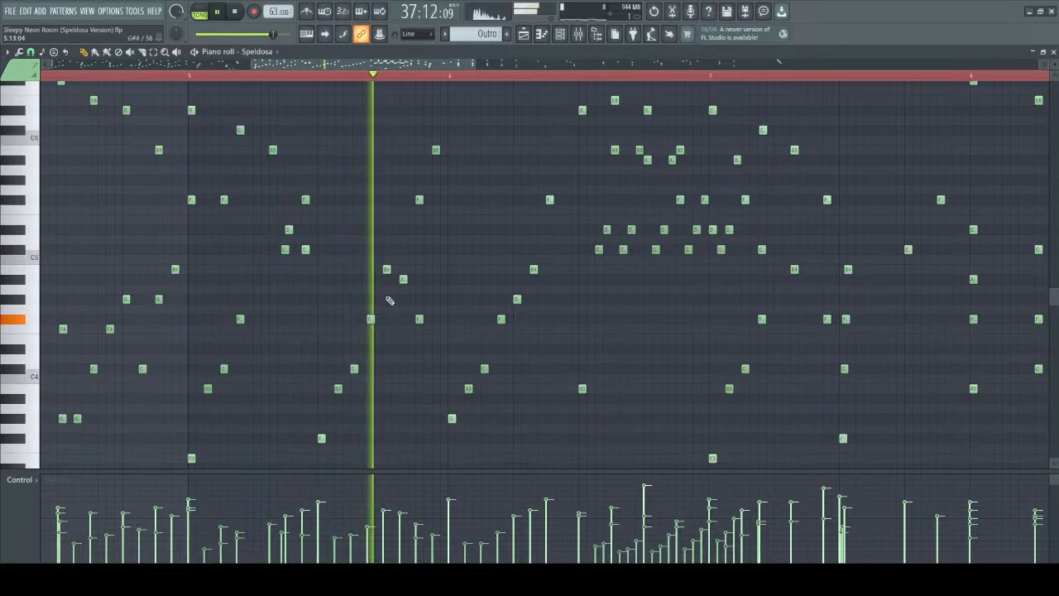
{"action": "scroll", "coordinate": [496, 352], "scroll_direction": "up", "scroll_amount": 1}
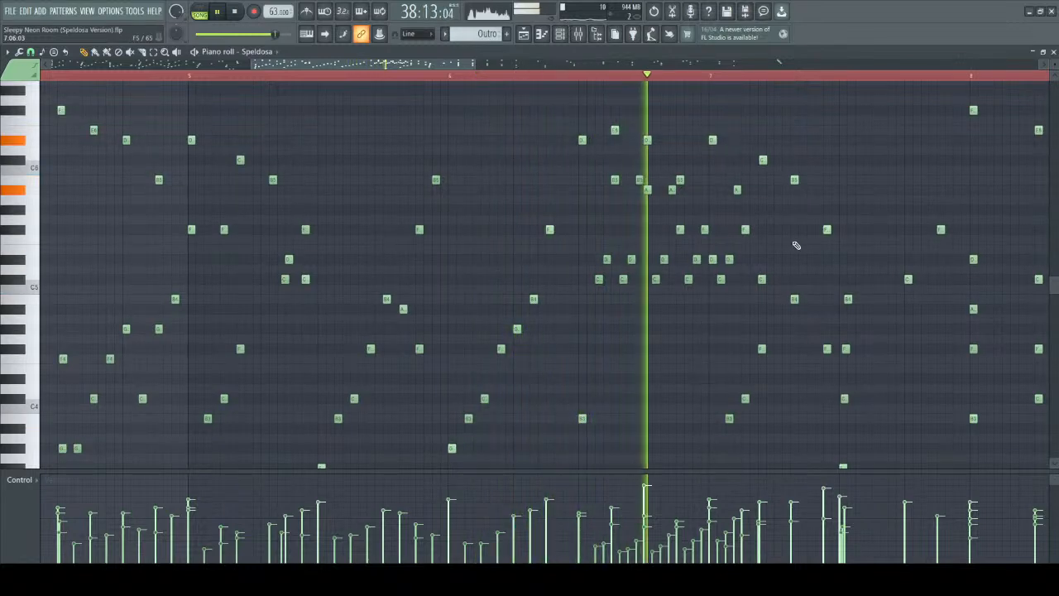
{"action": "left_click_drag", "start_coordinate": [389, 65], "coordinate": [436, 68]}
{"action": "key", "text": "space"}
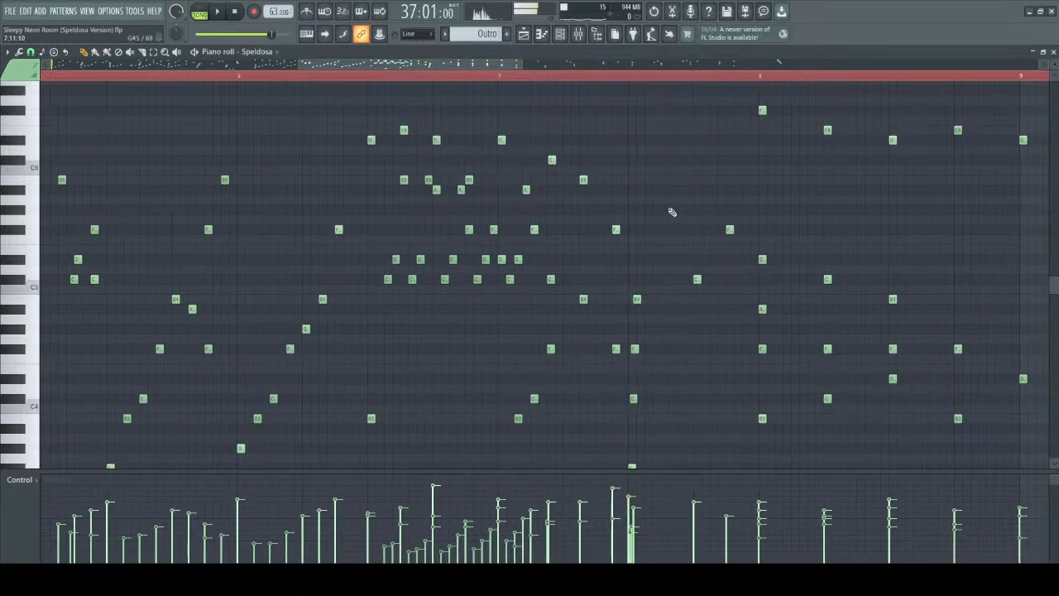
Play the whole pattern from its beginning up to the middle of bar 7, following the notes.
{"action": "scroll", "coordinate": [625, 198], "scroll_direction": "down", "scroll_amount": 3}
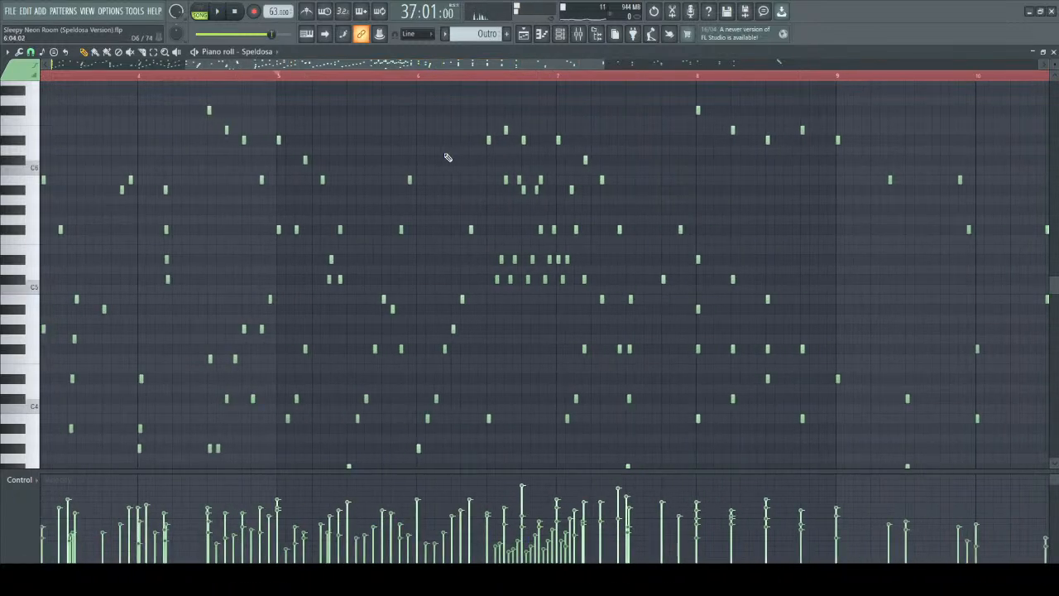
{"action": "scroll", "coordinate": [448, 157], "scroll_direction": "down", "scroll_amount": 4}
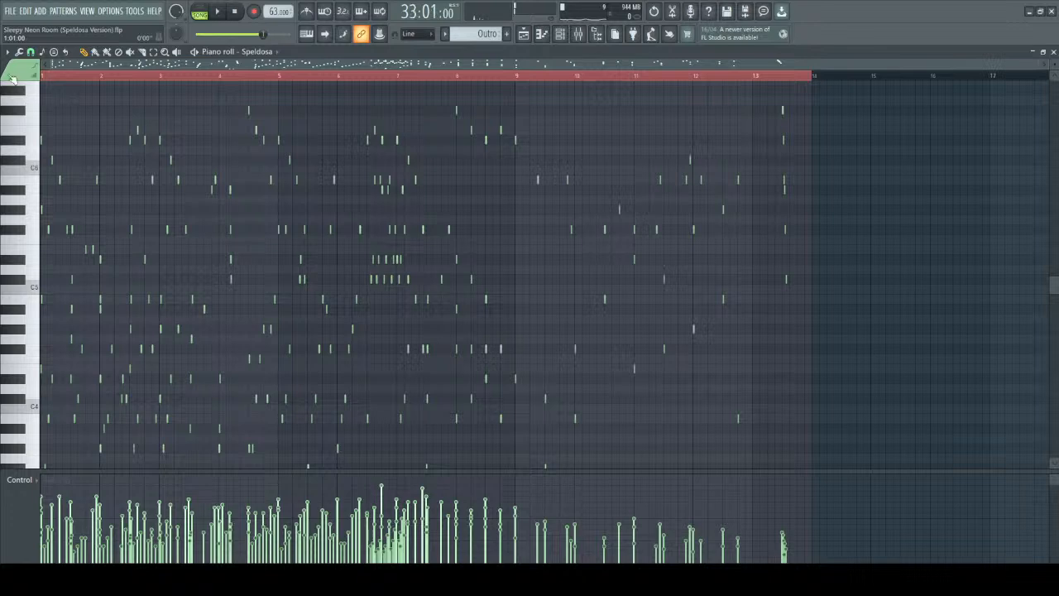
{"action": "key", "text": "space"}
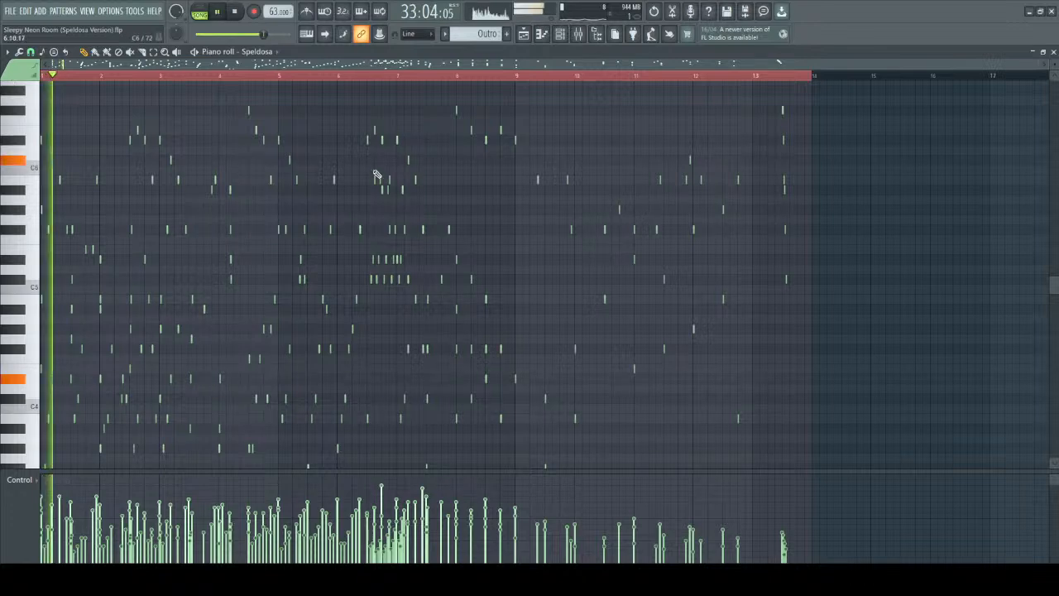
{"action": "scroll", "coordinate": [117, 84], "scroll_direction": "up", "scroll_amount": 4}
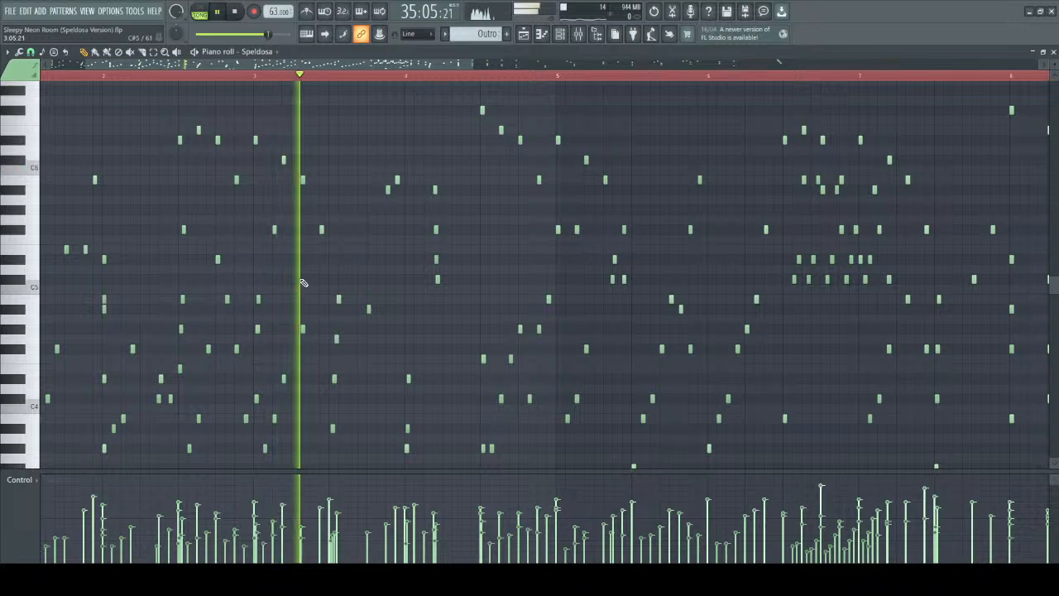
{"action": "scroll", "coordinate": [351, 306], "scroll_direction": "up", "scroll_amount": 2}
{"action": "scroll", "coordinate": [430, 309], "scroll_direction": "down", "scroll_amount": 3}
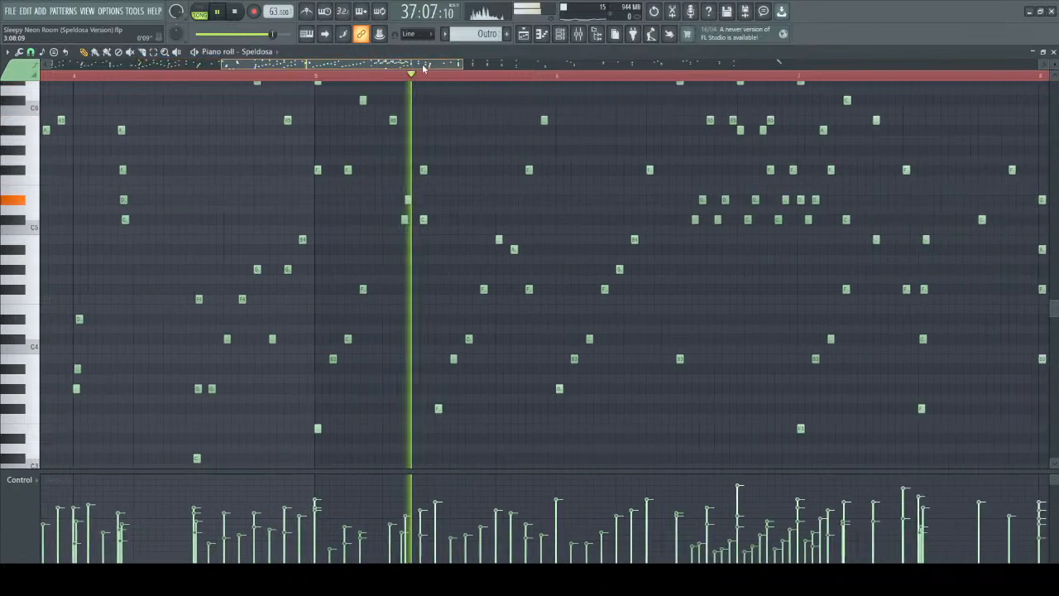
{"action": "scroll", "coordinate": [612, 331], "scroll_direction": "up", "scroll_amount": 1}
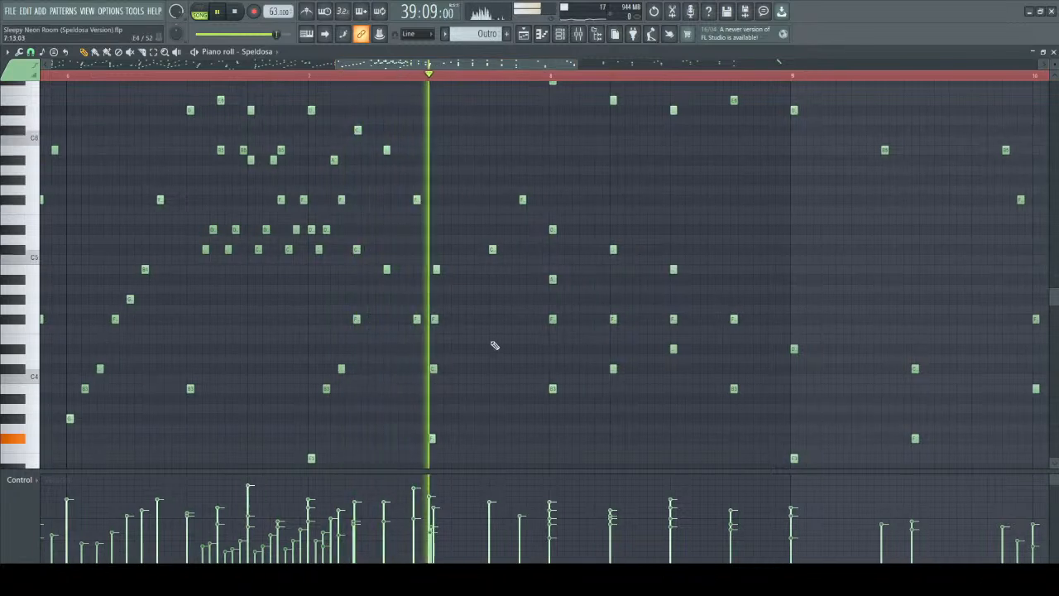
{"action": "scroll", "coordinate": [396, 257], "scroll_direction": "up", "scroll_amount": 2}
{"action": "key", "text": "space"}
Select the notes from mid-bar 6 through bar 7, and the block chords from bar 8 to bar 9, to compare them.
{"action": "left_click_drag", "start_coordinate": [172, 135], "coordinate": [534, 451]}
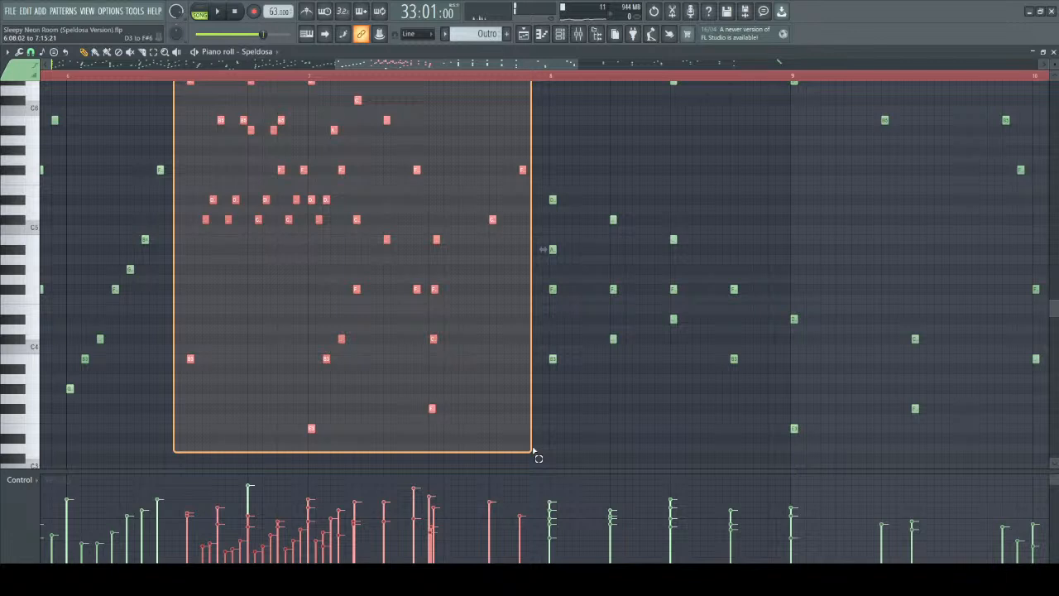
{"action": "left_click_drag", "start_coordinate": [533, 451], "coordinate": [533, 450]}
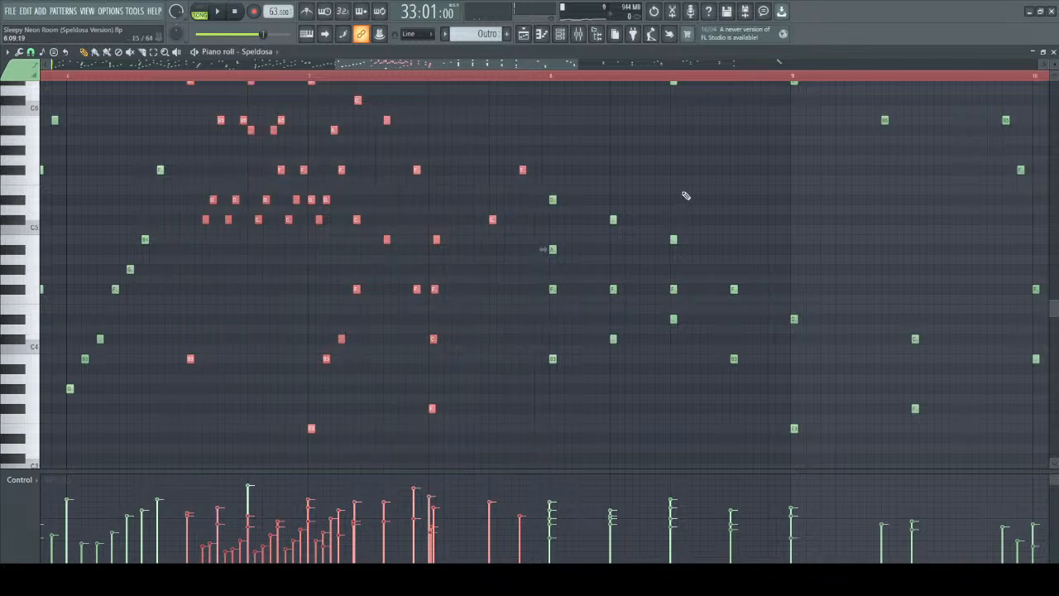
{"action": "scroll", "coordinate": [661, 196], "scroll_direction": "up", "scroll_amount": 1}
{"action": "left_click", "coordinate": [654, 194], "text": "ctrl"}
{"action": "scroll", "coordinate": [628, 140], "scroll_direction": "up", "scroll_amount": 1}
{"action": "left_click_drag", "start_coordinate": [547, 101], "coordinate": [827, 425]}
{"action": "scroll", "coordinate": [725, 287], "scroll_direction": "up", "scroll_amount": 2}
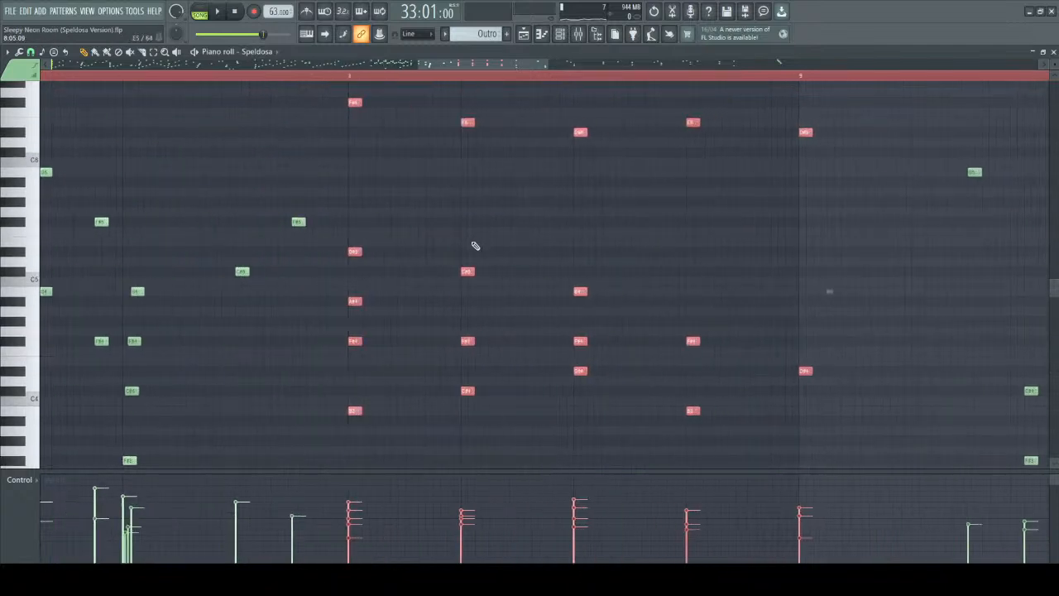
{"action": "scroll", "coordinate": [472, 244], "scroll_direction": "up", "scroll_amount": 2}
{"action": "left_click", "coordinate": [463, 309], "text": "ctrl"}
Try staggering the inner notes of the four bar 8 chords slightly later to form strums.
{"action": "left_click_drag", "start_coordinate": [277, 340], "coordinate": [282, 340]}
{"action": "left_click_drag", "start_coordinate": [277, 300], "coordinate": [291, 300]}
{"action": "left_click_drag", "start_coordinate": [277, 251], "coordinate": [304, 251]}
{"action": "left_click_drag", "start_coordinate": [235, 228], "coordinate": [402, 472]}
{"action": "left_click", "coordinate": [503, 243]}
{"action": "left_click_drag", "start_coordinate": [463, 340], "coordinate": [472, 340]}
{"action": "left_click_drag", "start_coordinate": [463, 269], "coordinate": [483, 269]}
{"action": "left_click_drag", "start_coordinate": [643, 338], "coordinate": [649, 337]}
{"action": "left_click_drag", "start_coordinate": [634, 289], "coordinate": [653, 288]}
{"action": "left_click_drag", "start_coordinate": [821, 339], "coordinate": [826, 339]}
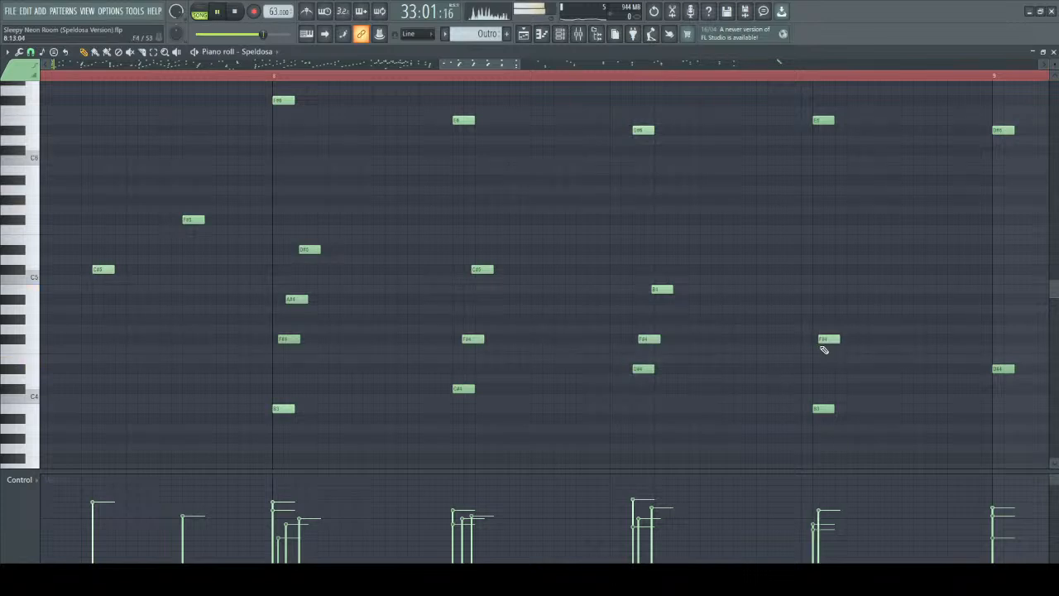
Play the staggered chords from the start of bar 8.
{"action": "left_click", "coordinate": [277, 78]}
{"action": "key", "text": "space"}
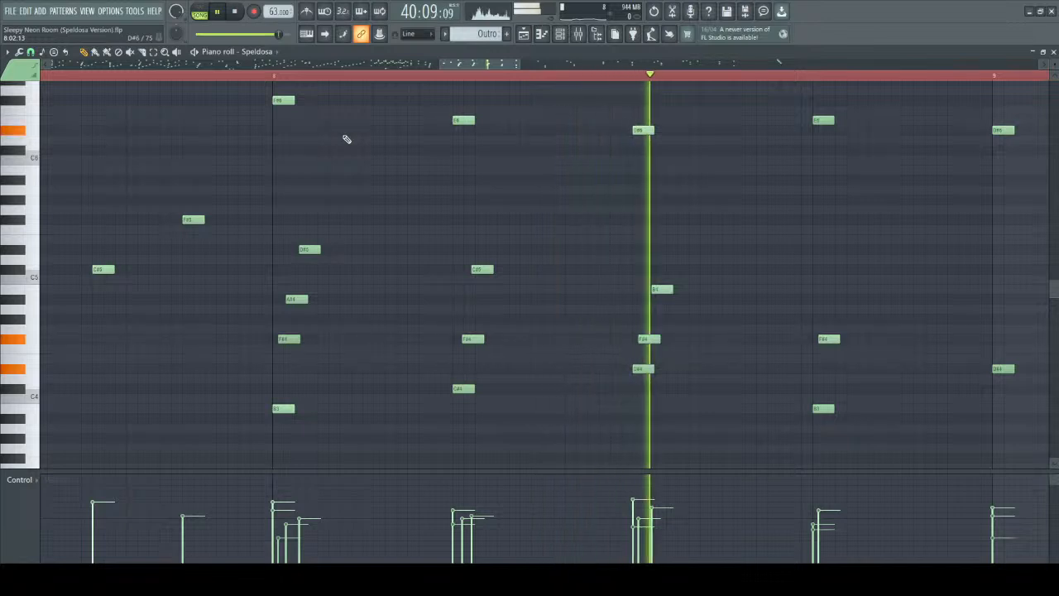
{"action": "key", "text": "space"}
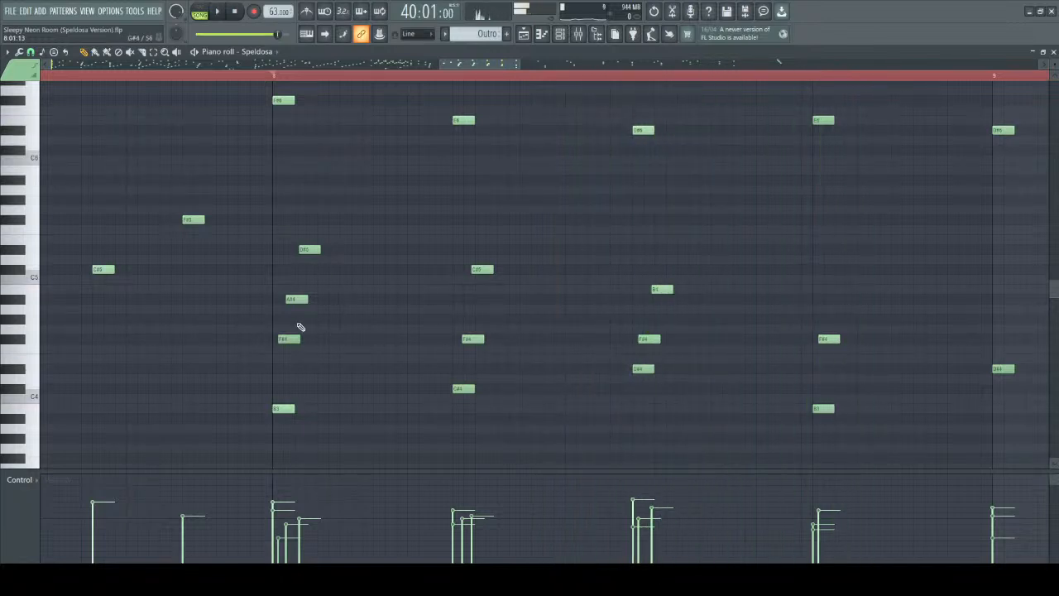
Move the staggered inner notes of the bar 8 chords back onto their chords' start positions.
{"action": "left_click_drag", "start_coordinate": [296, 339], "coordinate": [292, 340]}
{"action": "scroll", "coordinate": [295, 306], "scroll_direction": "down", "scroll_amount": 5}
{"action": "left_click_drag", "start_coordinate": [300, 247], "coordinate": [276, 251]}
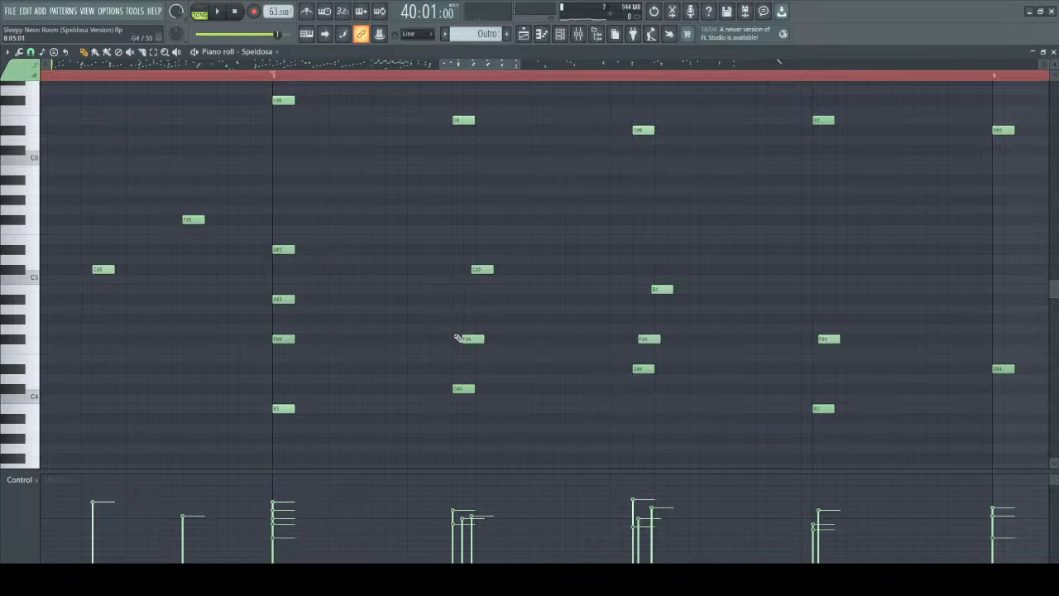
{"action": "left_click_drag", "start_coordinate": [475, 338], "coordinate": [459, 340]}
{"action": "left_click_drag", "start_coordinate": [477, 267], "coordinate": [467, 265]}
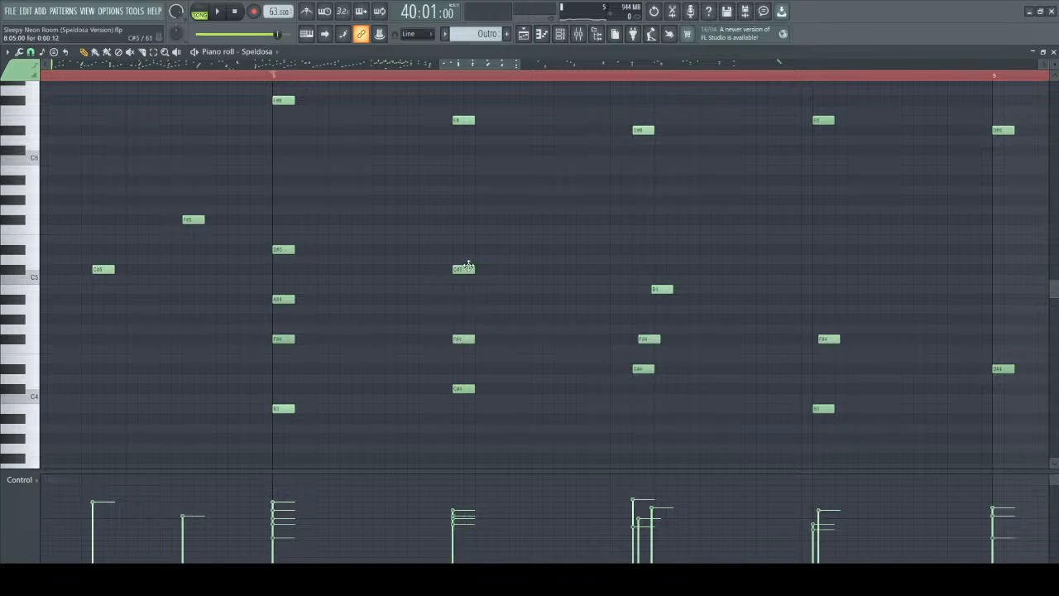
{"action": "left_click_drag", "start_coordinate": [665, 343], "coordinate": [659, 341]}
{"action": "left_click_drag", "start_coordinate": [670, 289], "coordinate": [655, 291]}
{"action": "left_click_drag", "start_coordinate": [834, 348], "coordinate": [832, 348]}
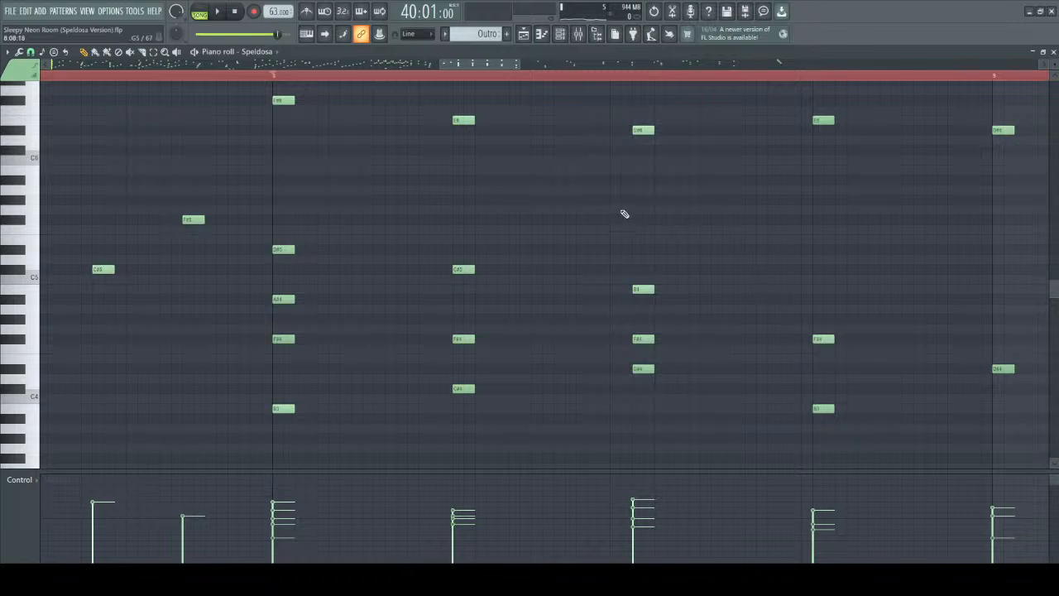
Play the aligned block chords from the start of bar 8.
{"action": "key", "text": "space"}
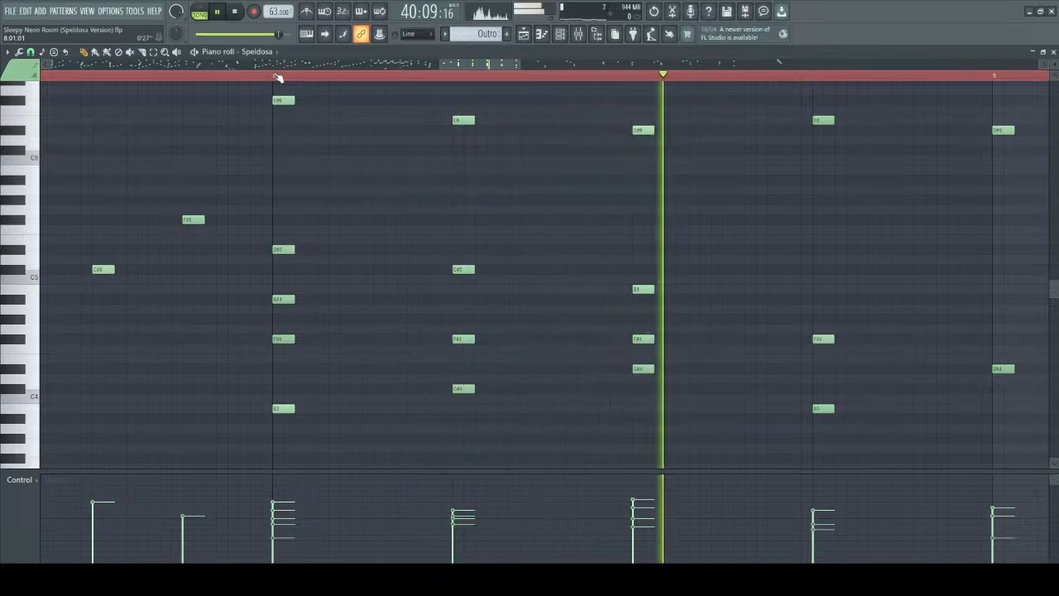
{"action": "key", "text": "space"}
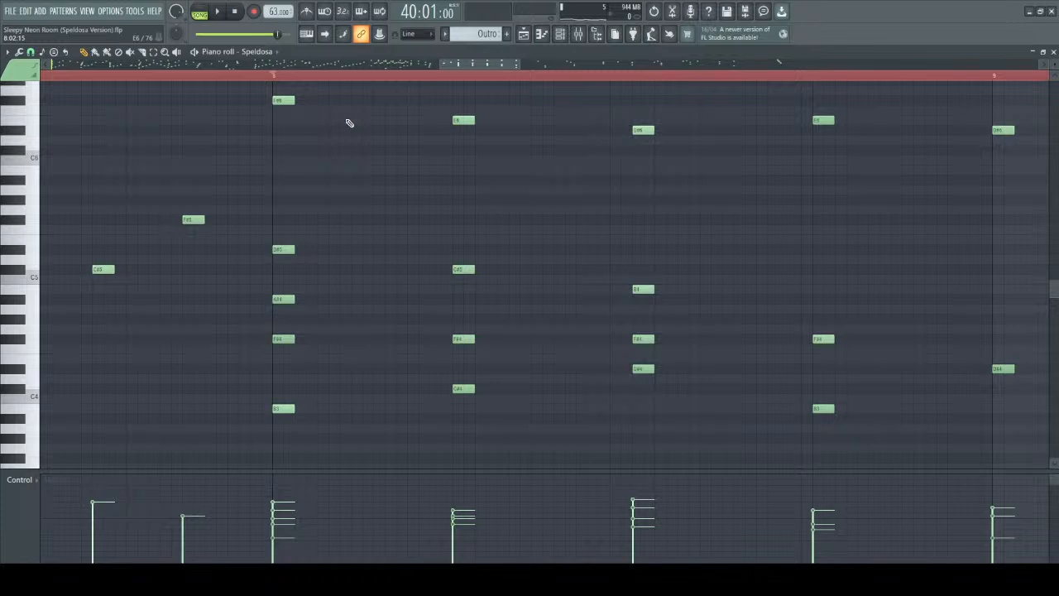
{"action": "scroll", "coordinate": [349, 123], "scroll_direction": "down", "scroll_amount": 2}
{"action": "key", "text": "space"}
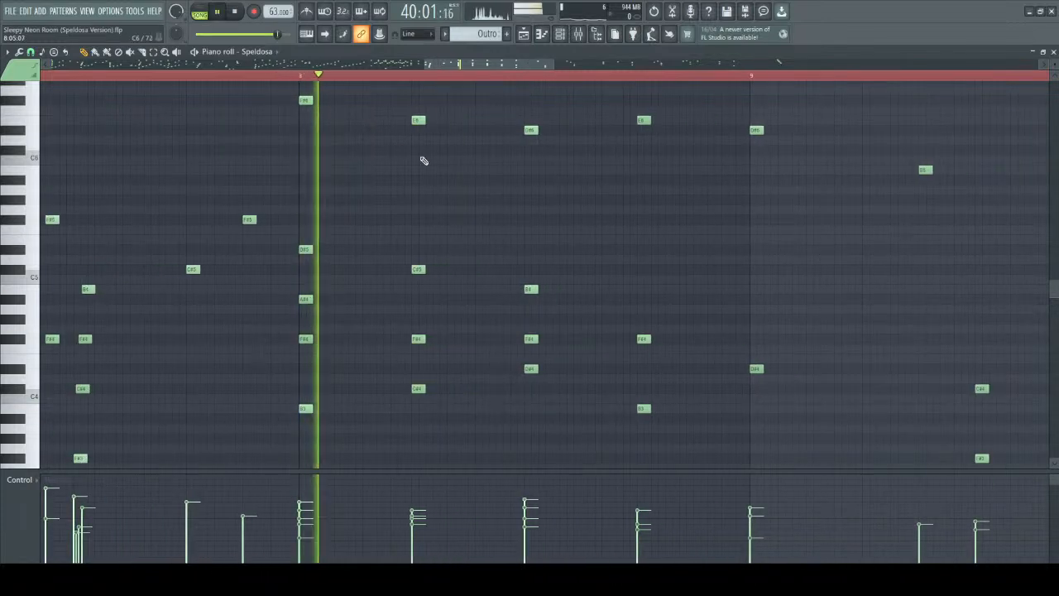
Follow the outro's playback from the bar 8 chords through the sparse phrases up to bar 13, and stop it there.
{"action": "scroll", "coordinate": [554, 167], "scroll_direction": "down", "scroll_amount": 3}
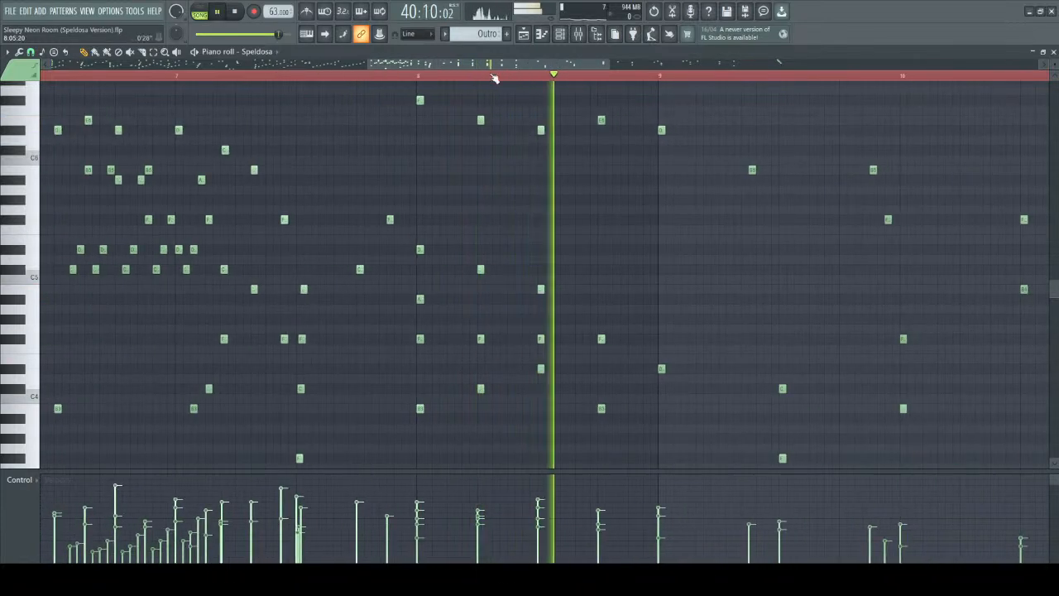
{"action": "left_click_drag", "start_coordinate": [500, 65], "coordinate": [567, 67]}
{"action": "scroll", "coordinate": [459, 231], "scroll_direction": "down", "scroll_amount": 1}
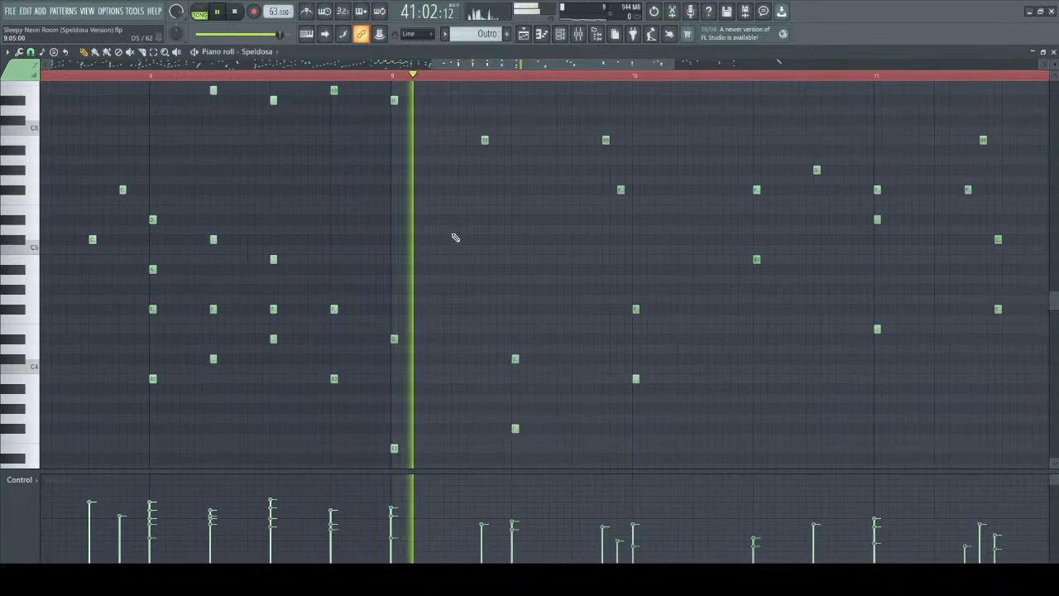
{"action": "left_click_drag", "start_coordinate": [489, 67], "coordinate": [519, 75]}
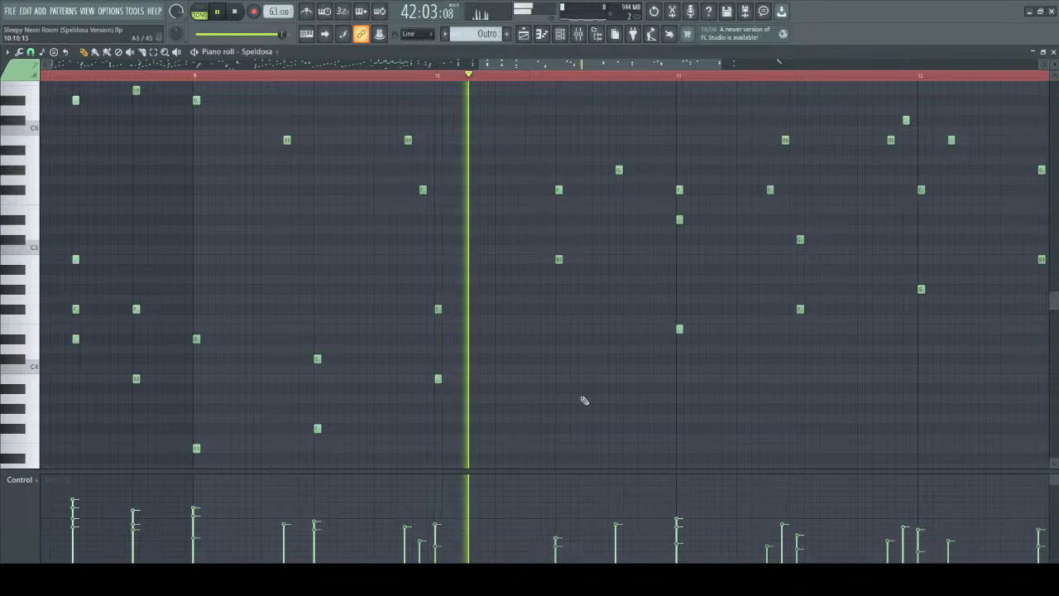
{"action": "scroll", "coordinate": [659, 400], "scroll_direction": "down", "scroll_amount": 1}
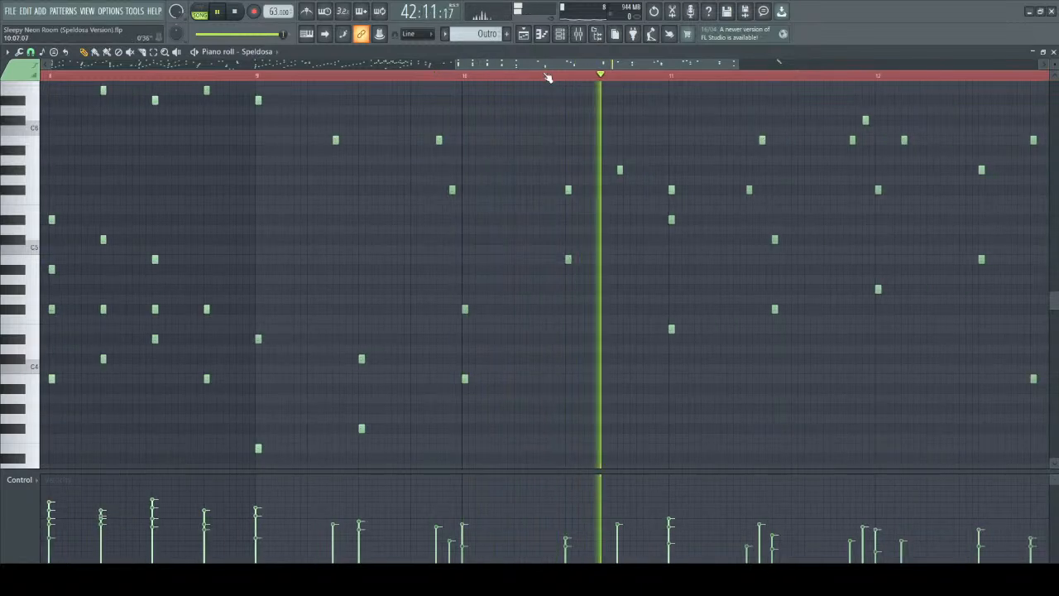
{"action": "left_click_drag", "start_coordinate": [583, 68], "coordinate": [633, 69]}
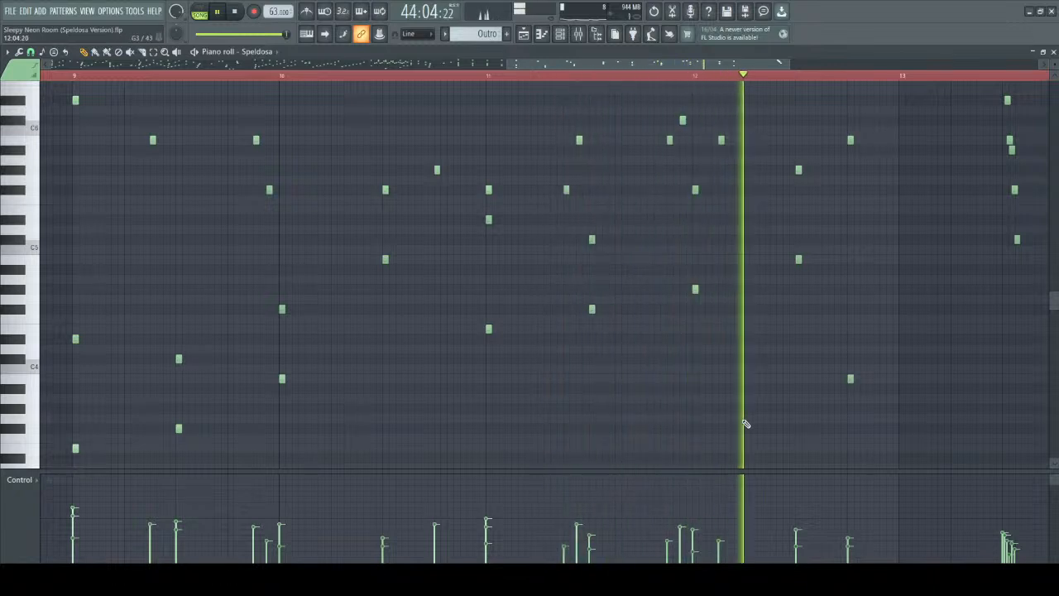
{"action": "scroll", "coordinate": [745, 425], "scroll_direction": "down", "scroll_amount": 1}
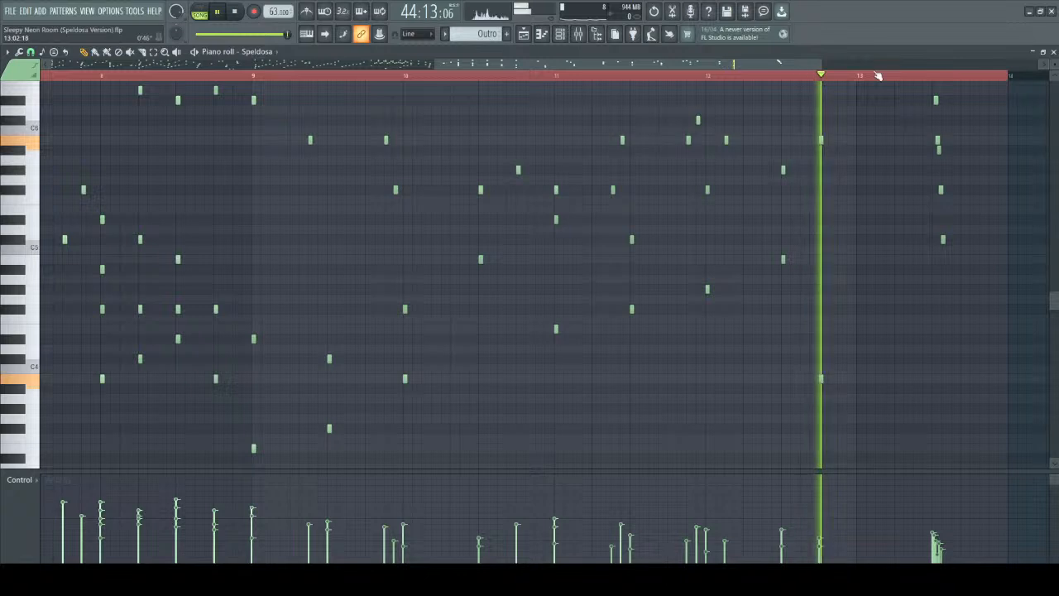
{"action": "left_click_drag", "start_coordinate": [670, 63], "coordinate": [810, 64]}
{"action": "scroll", "coordinate": [635, 192], "scroll_direction": "up", "scroll_amount": 4}
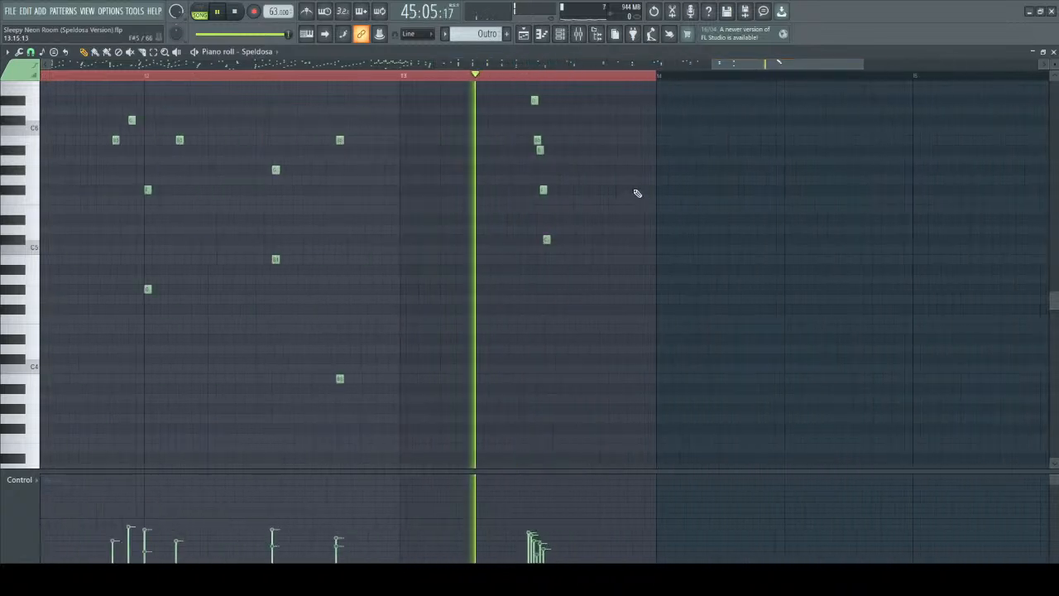
{"action": "key", "text": "space"}
Examine the closing descending run in bar 13, selecting its B5 and A#5 notes to compare their velocities.
{"action": "scroll", "coordinate": [516, 163], "scroll_direction": "up", "scroll_amount": 3}
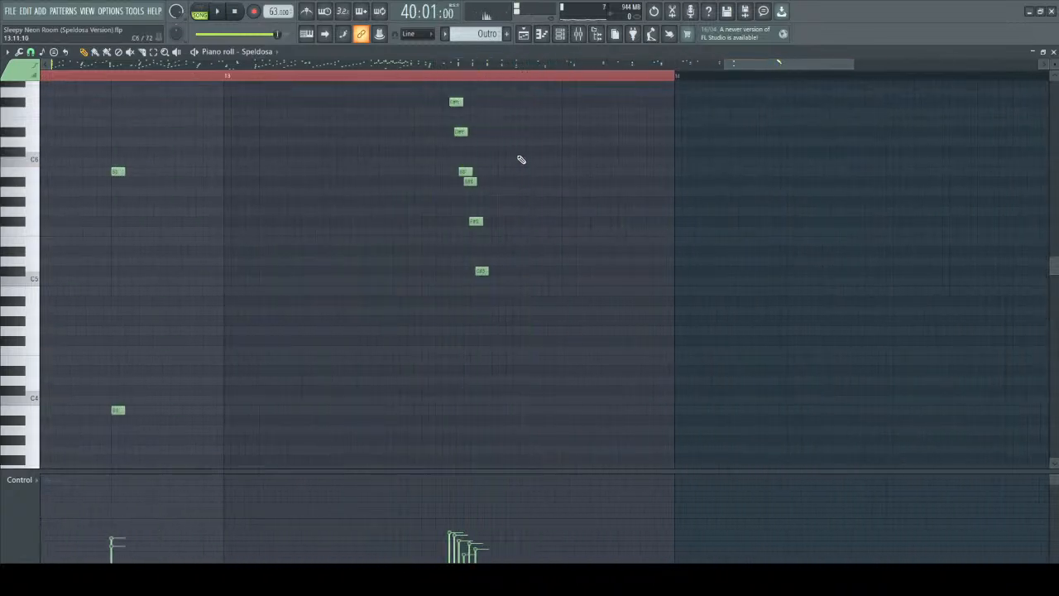
{"action": "scroll", "coordinate": [452, 153], "scroll_direction": "up", "scroll_amount": 3}
{"action": "left_click_drag", "start_coordinate": [439, 166], "coordinate": [593, 435]}
{"action": "left_click", "coordinate": [487, 234], "text": "ctrl"}
{"action": "left_click_drag", "start_coordinate": [461, 184], "coordinate": [529, 235]}
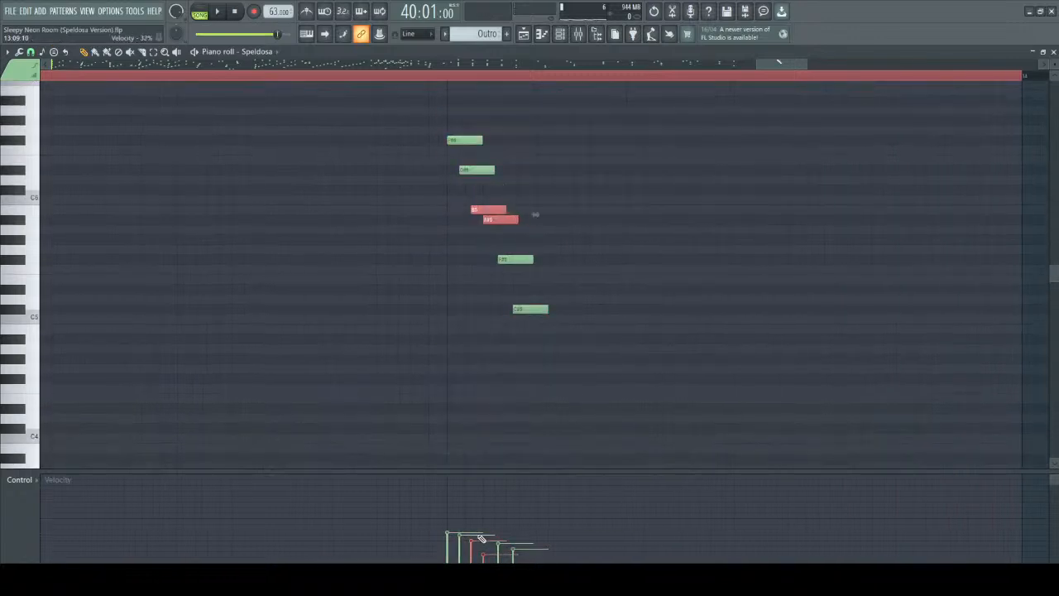
{"action": "left_click", "coordinate": [551, 216], "text": "ctrl"}
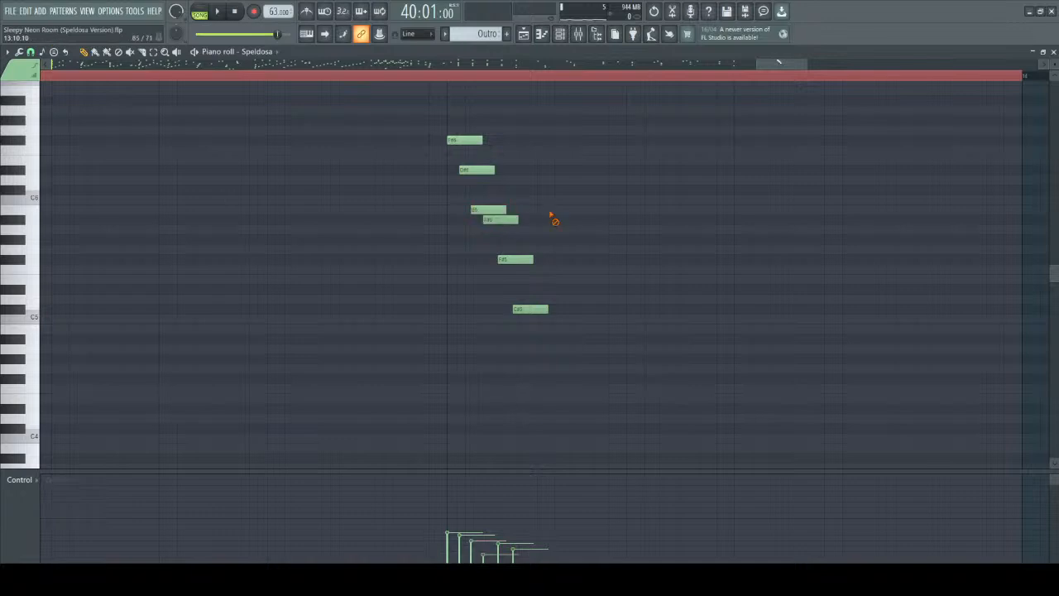
Try evening out the velocities of the A#5 and F#5 notes in the bar 13 run, and play the run.
{"action": "left_click_drag", "start_coordinate": [515, 230], "coordinate": [511, 210]}
{"action": "left_click", "coordinate": [477, 208]}
{"action": "left_click", "coordinate": [491, 220]}
{"action": "left_click", "coordinate": [508, 225]}
{"action": "left_click", "coordinate": [449, 76]}
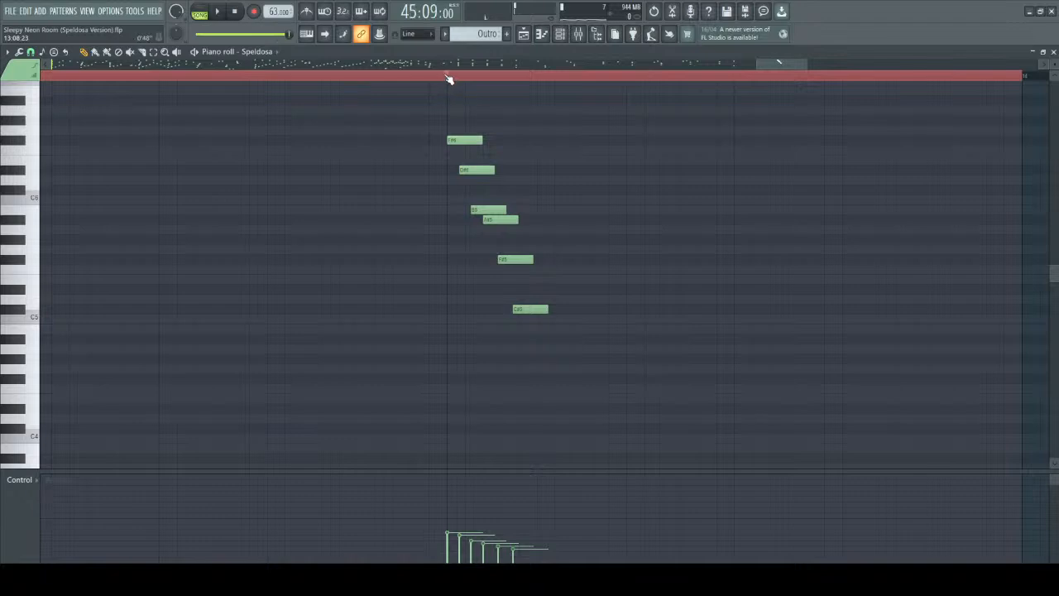
{"action": "key", "text": "space"}
{"action": "key", "text": "space"}
Undo the velocity changes made to the descending run in bar 13.
{"action": "key", "text": "ctrl+z"}
{"action": "key", "text": "ctrl+z"}
{"action": "key", "text": "ctrl+z"}
{"action": "key", "text": "ctrl+z"}
{"action": "key", "text": "ctrl+z"}
{"action": "key", "text": "ctrl+z"}
{"action": "key", "text": "ctrl+z"}
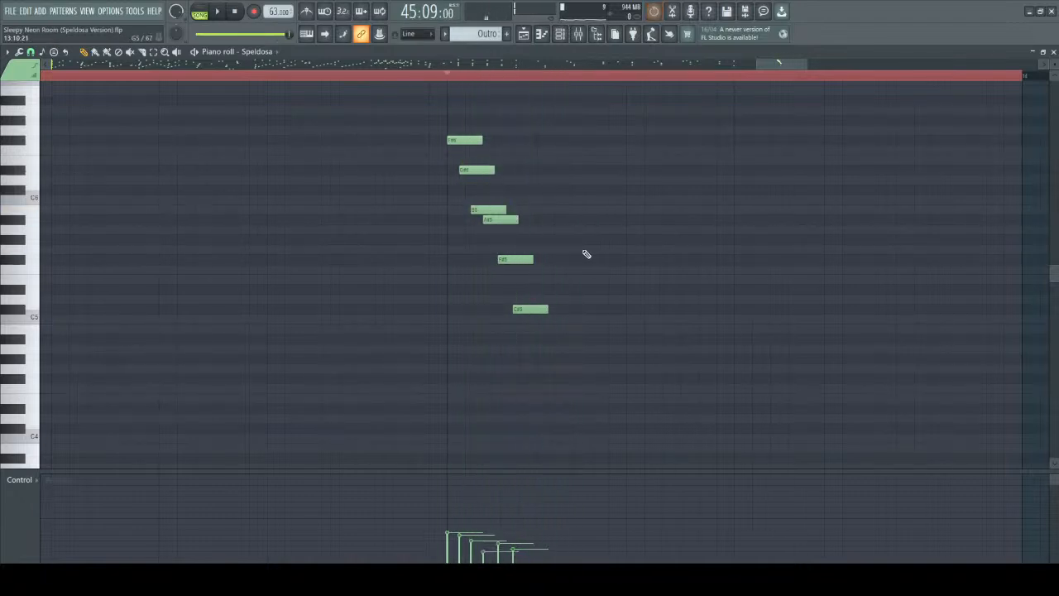
Play the bar 13 run with its original velocities and audition its D#6, B5 and C#5 notes individually.
{"action": "key", "text": "space"}
{"action": "key", "text": "space"}
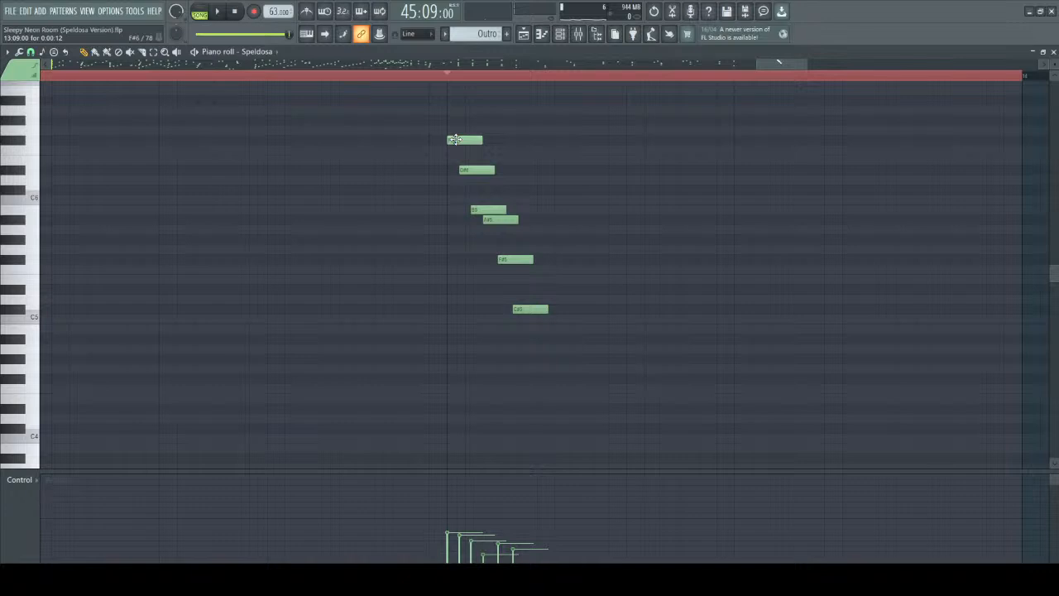
{"action": "left_click", "coordinate": [471, 172]}
{"action": "left_click", "coordinate": [488, 210]}
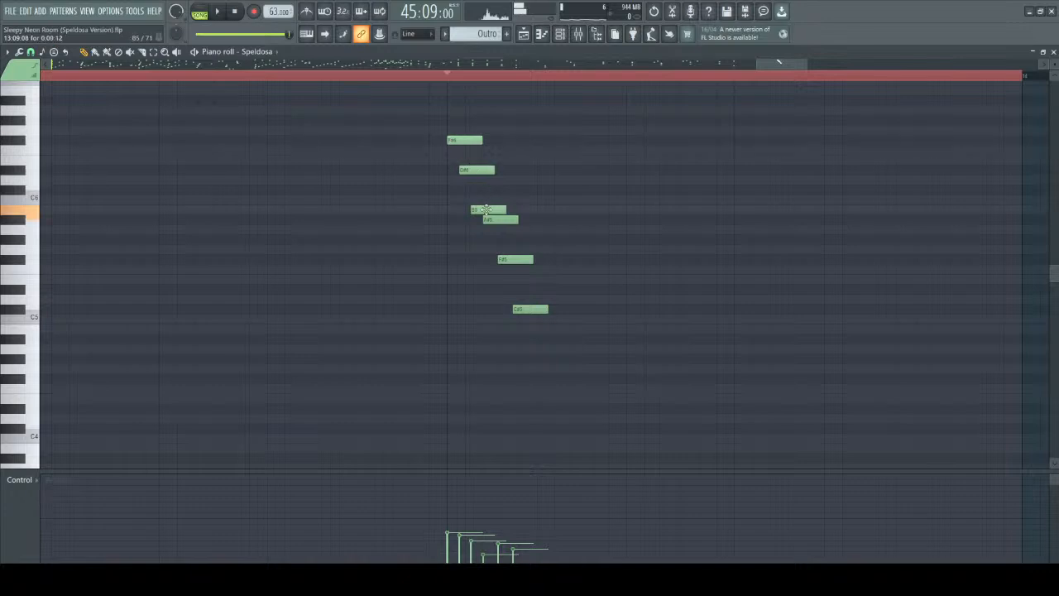
{"action": "left_click", "coordinate": [530, 308]}
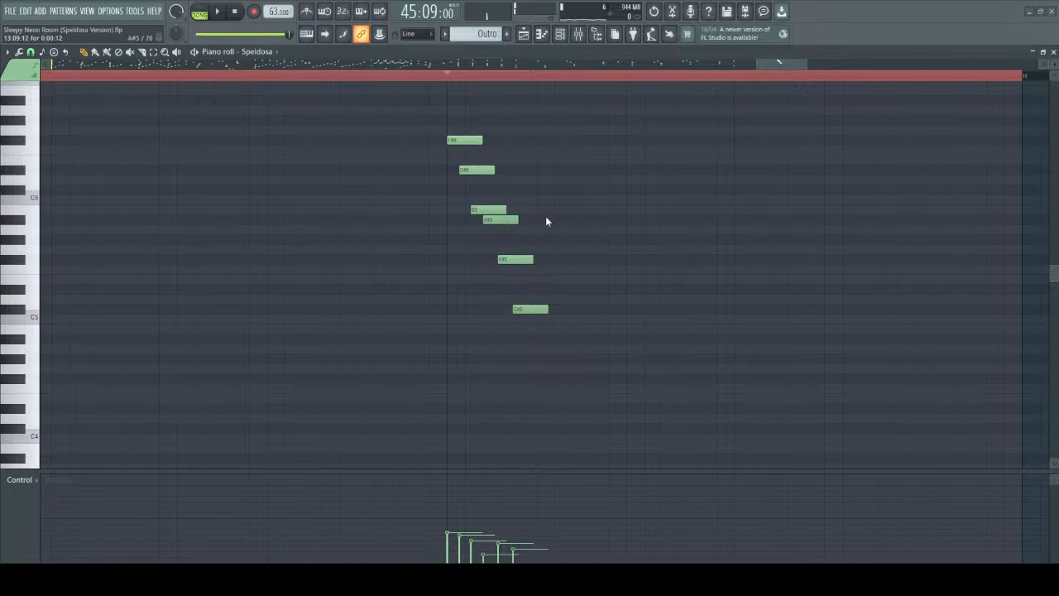
{"action": "key", "text": "space"}
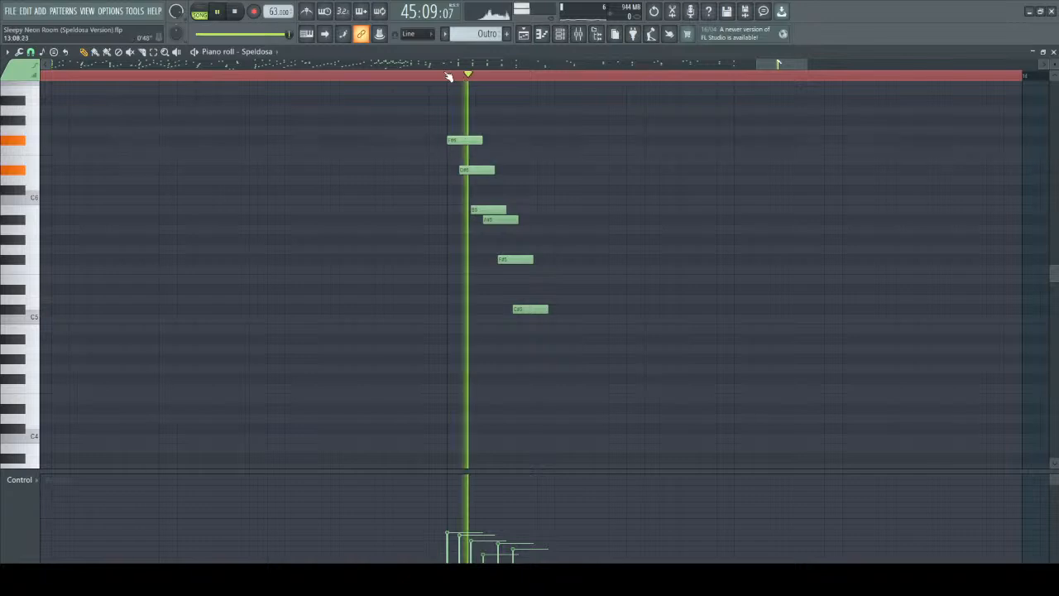
{"action": "scroll", "coordinate": [733, 273], "scroll_direction": "down", "scroll_amount": 4}
{"action": "key", "text": "space"}
Close the Speldosa piano roll and view the whole arrangement of Pattern 1 and Outro in the playlist.
{"action": "scroll", "coordinate": [773, 286], "scroll_direction": "down", "scroll_amount": 5}
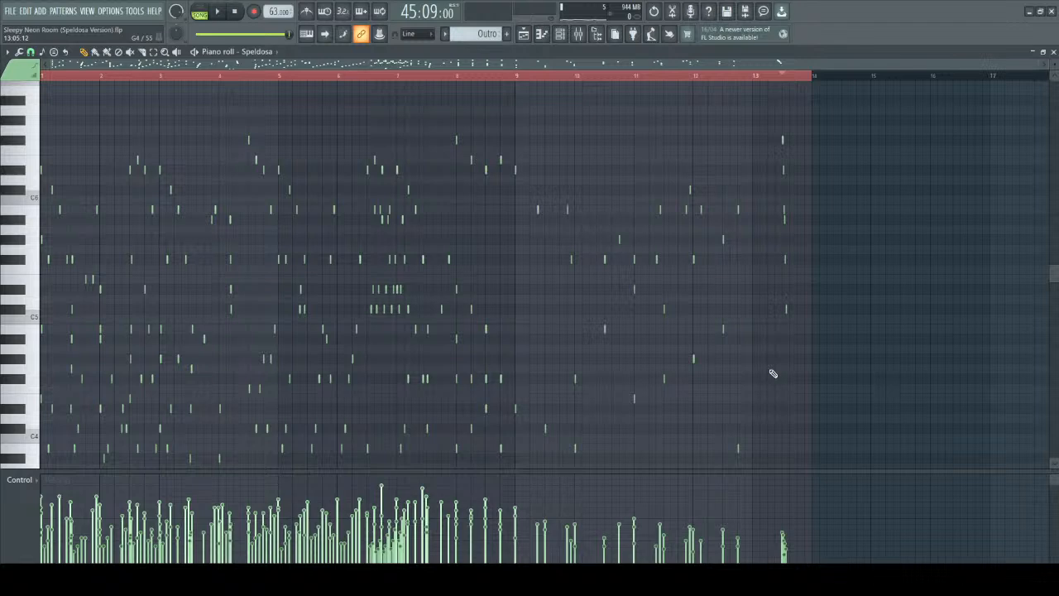
{"action": "left_click", "coordinate": [1053, 51]}
{"action": "scroll", "coordinate": [703, 232], "scroll_direction": "down", "scroll_amount": 3}
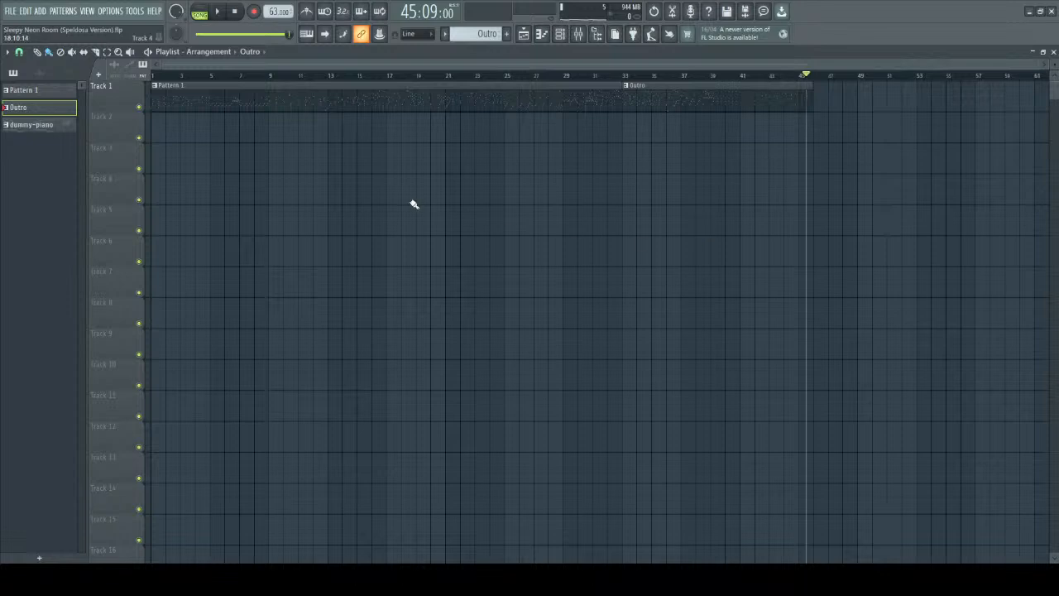
{"action": "scroll", "coordinate": [474, 245], "scroll_direction": "up", "scroll_amount": 1}
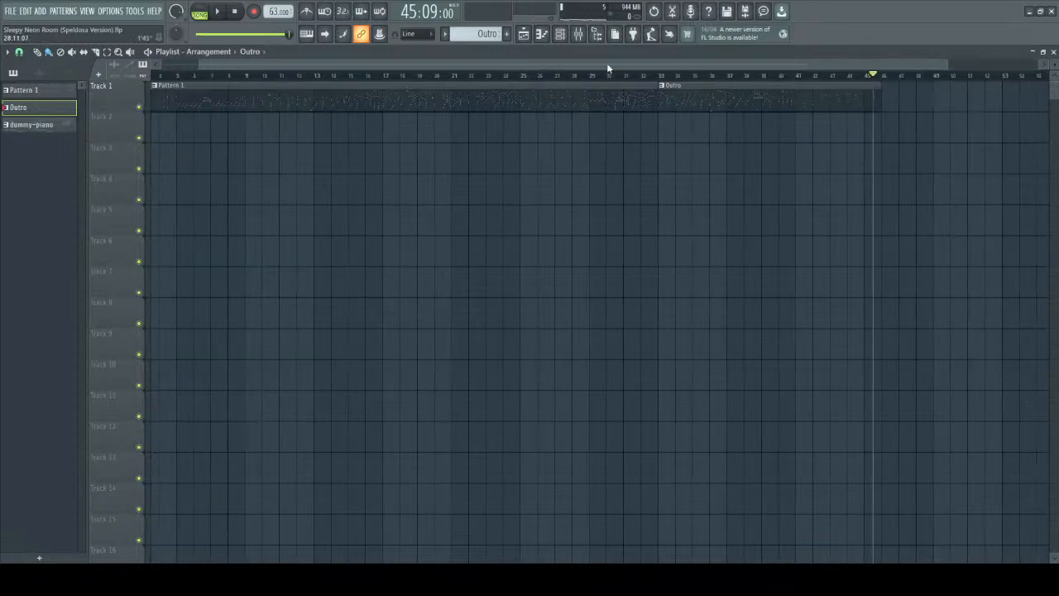
{"action": "scroll", "coordinate": [608, 69], "scroll_direction": "up", "scroll_amount": 3}
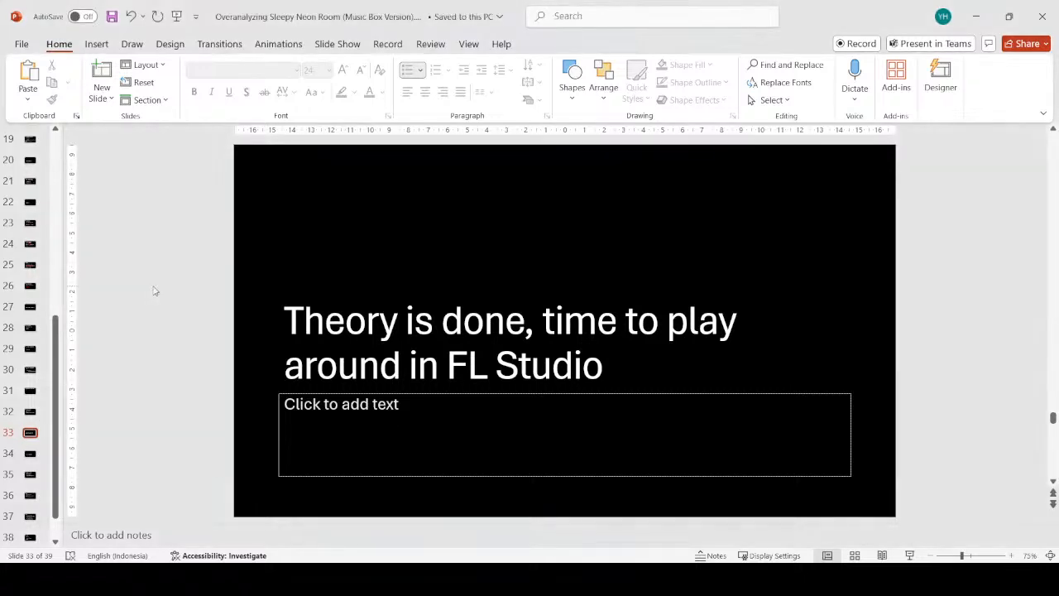
Switch to the PowerPoint presentation and advance to the "Bonus Take + Final Words" slide.
{"action": "scroll", "coordinate": [153, 291], "scroll_direction": "down", "scroll_amount": 1}
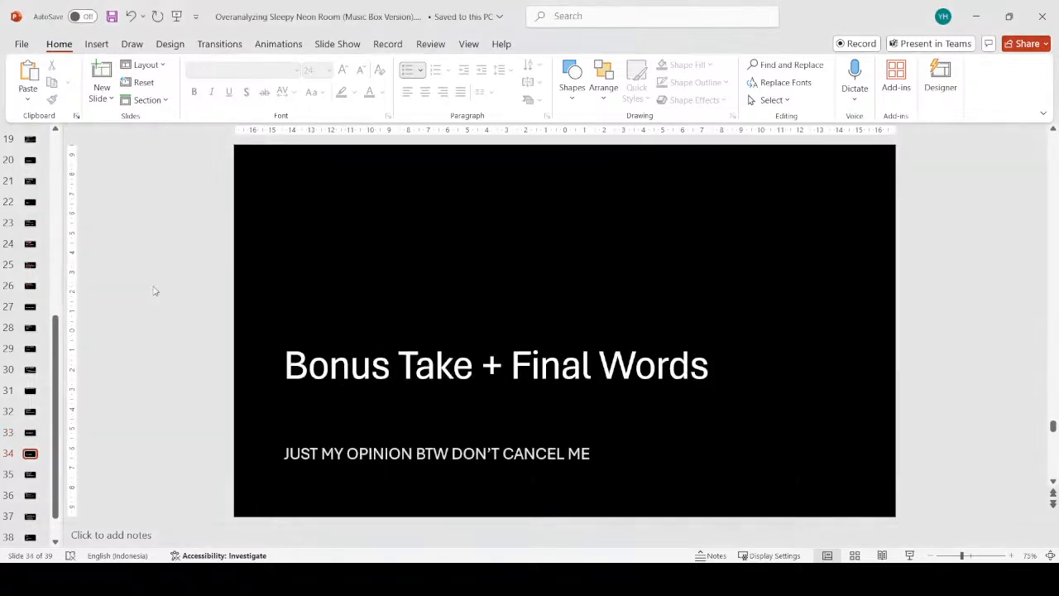